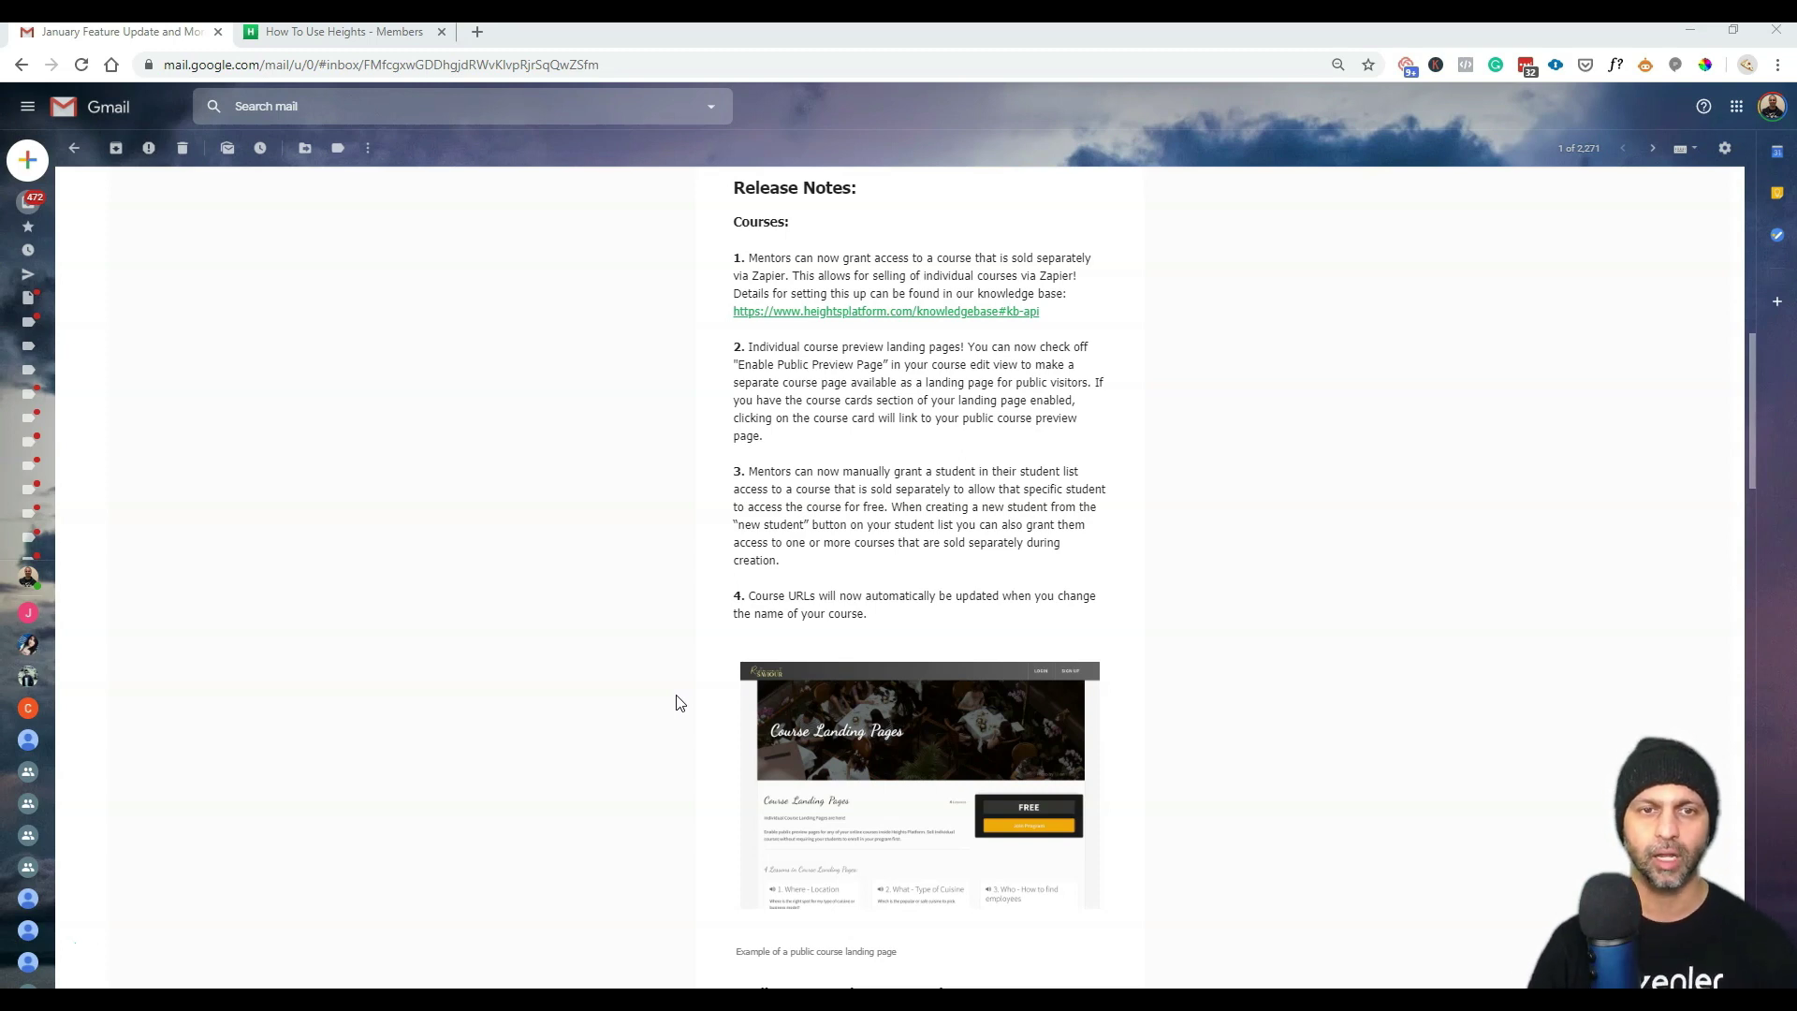
Highlight the January update note on mentors granting access to a separately sold course
left_click_drag(786, 259, 1059, 258)
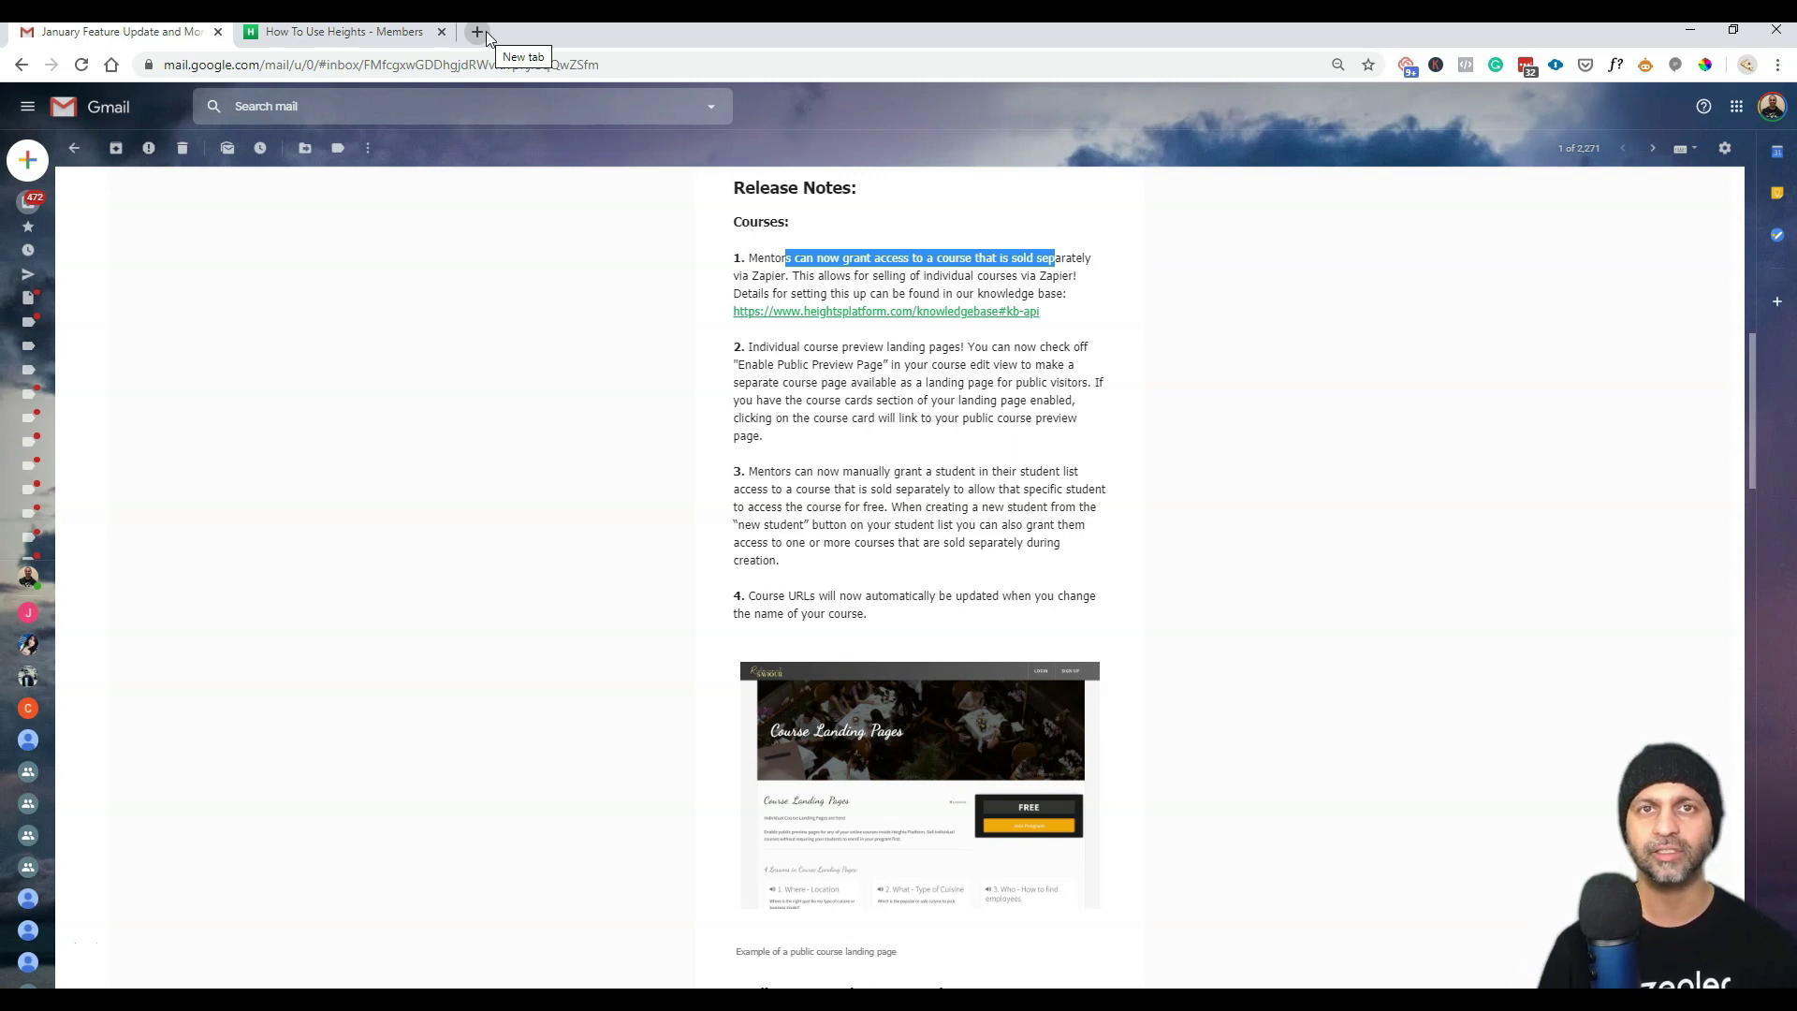
Load the Admin 201 Practice Test checkout link in a new incognito window
left_click(486, 31)
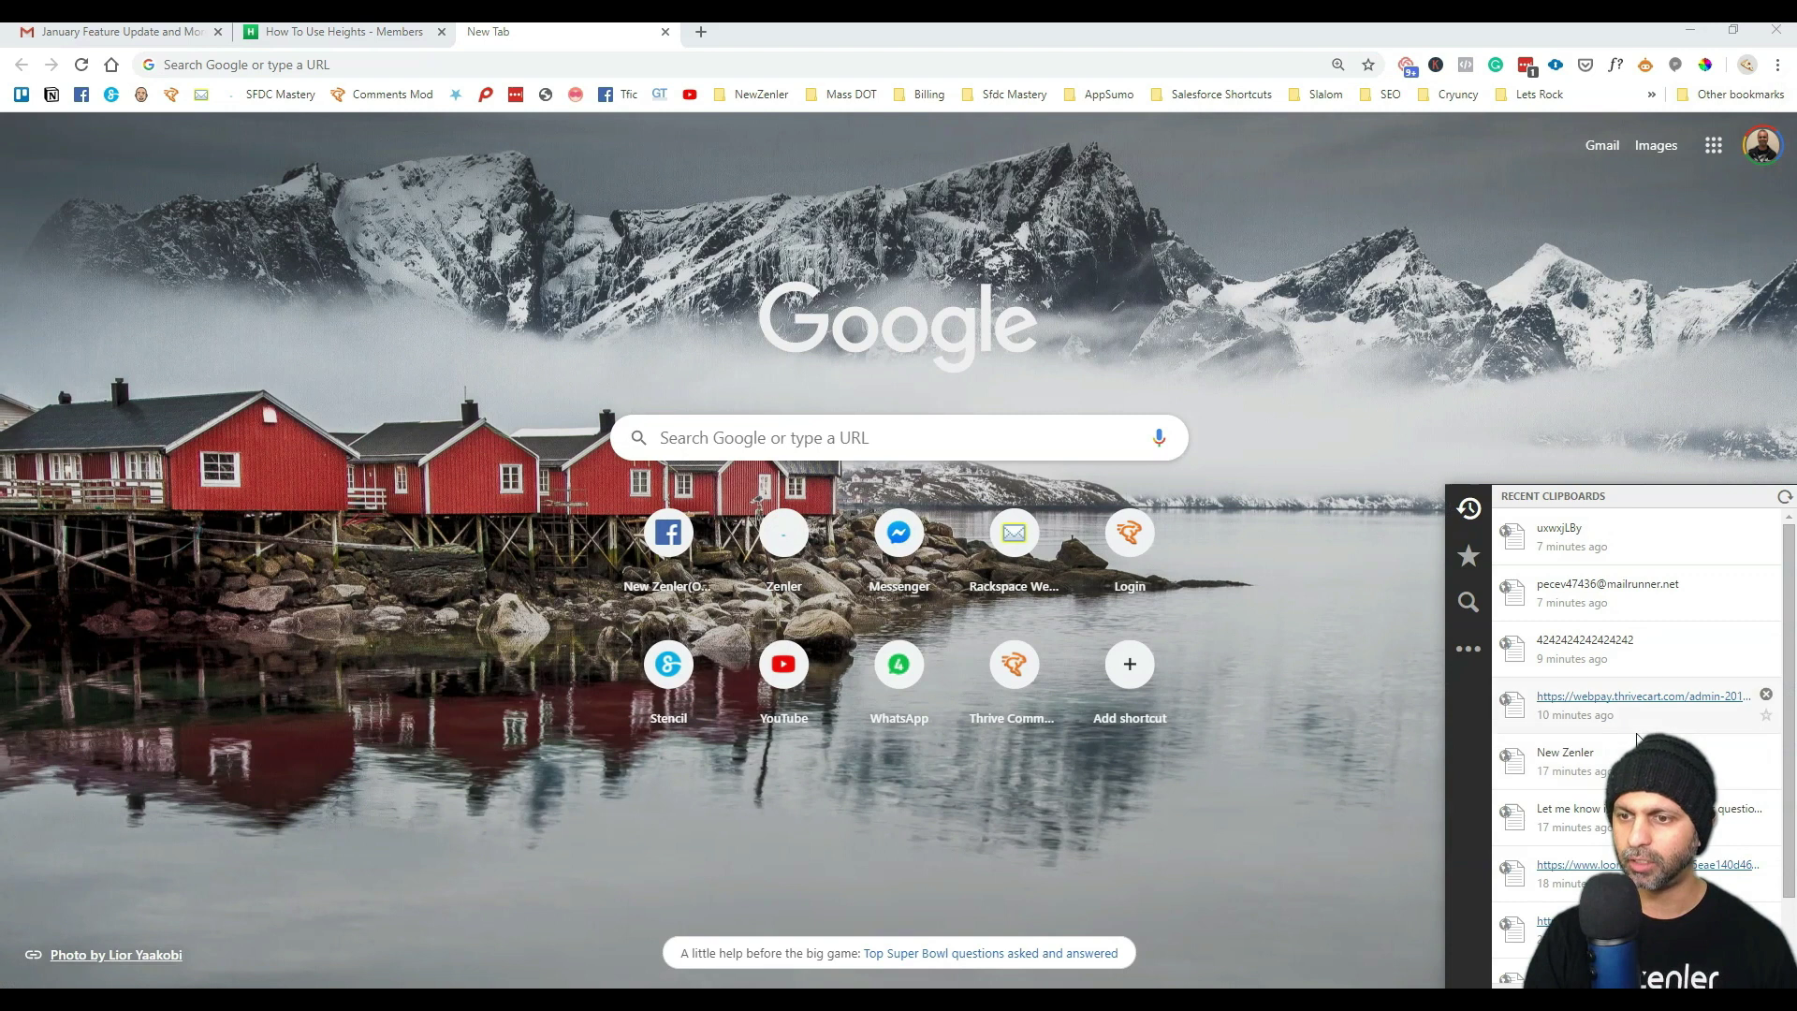
left_click(1778, 65)
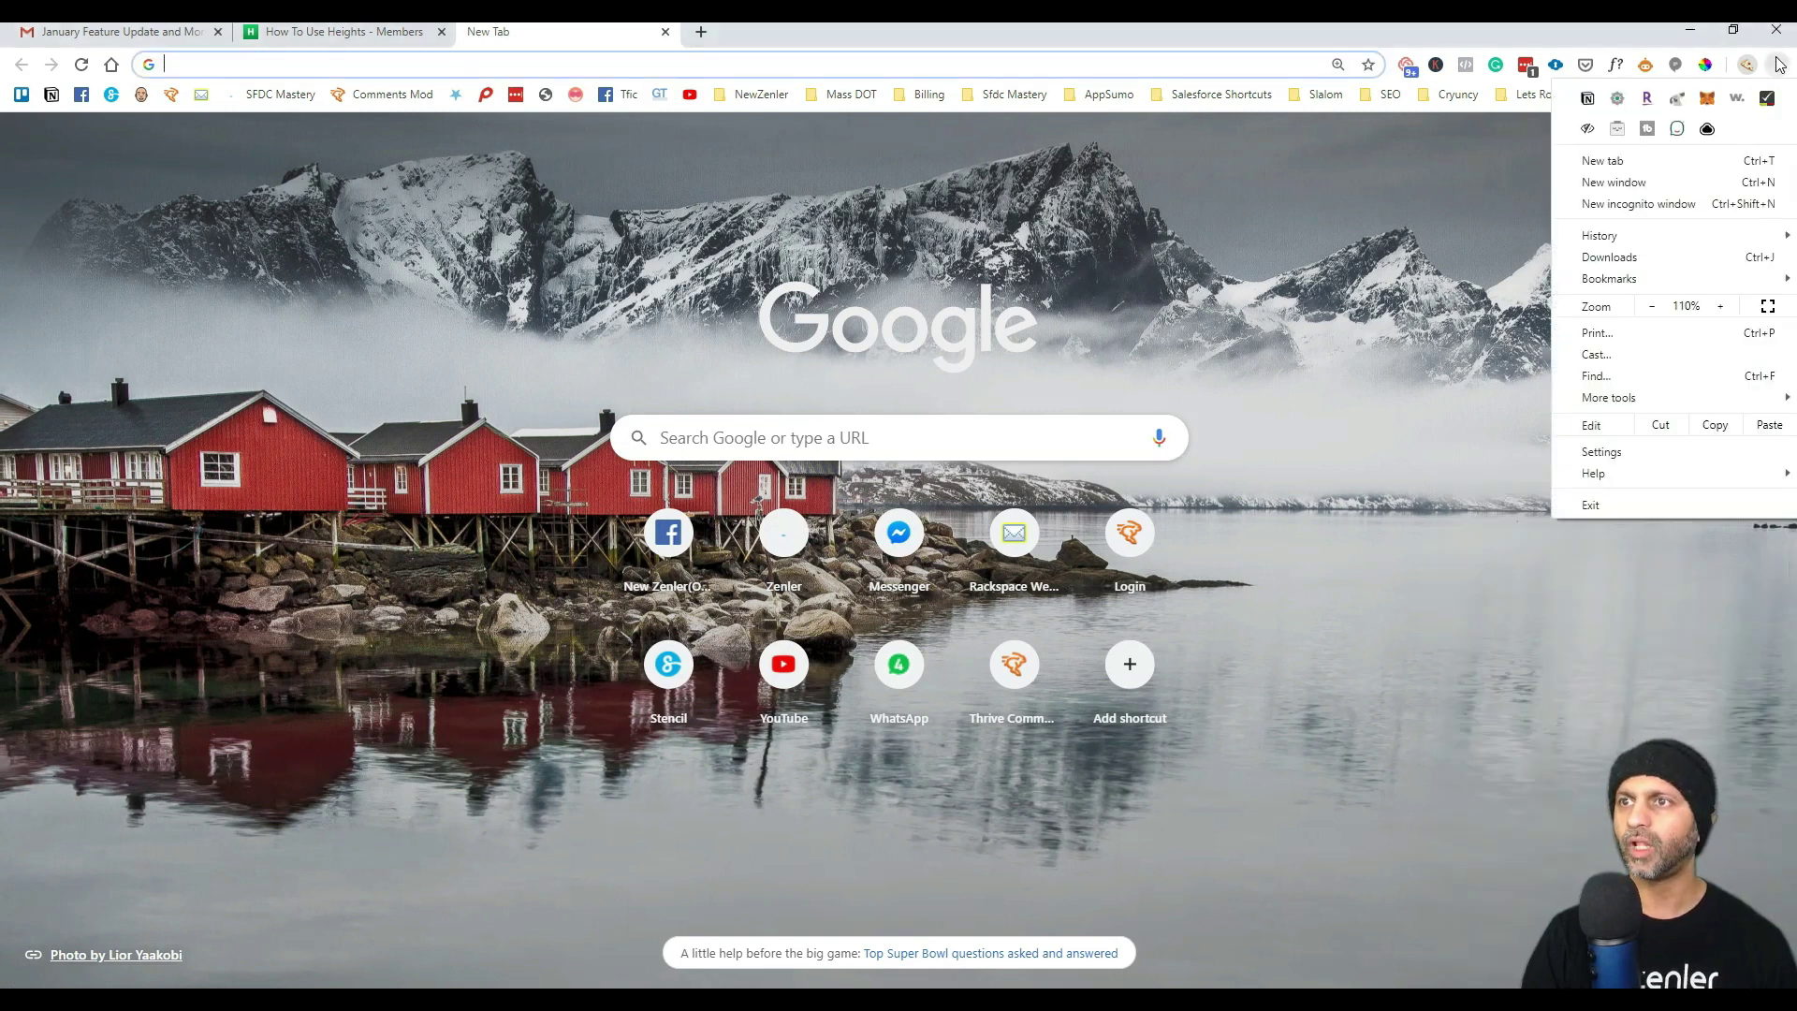
left_click(1655, 202)
type("https://webpay.thrivecart.com/admin-201-practice-test-copy-2/")
key("Return")
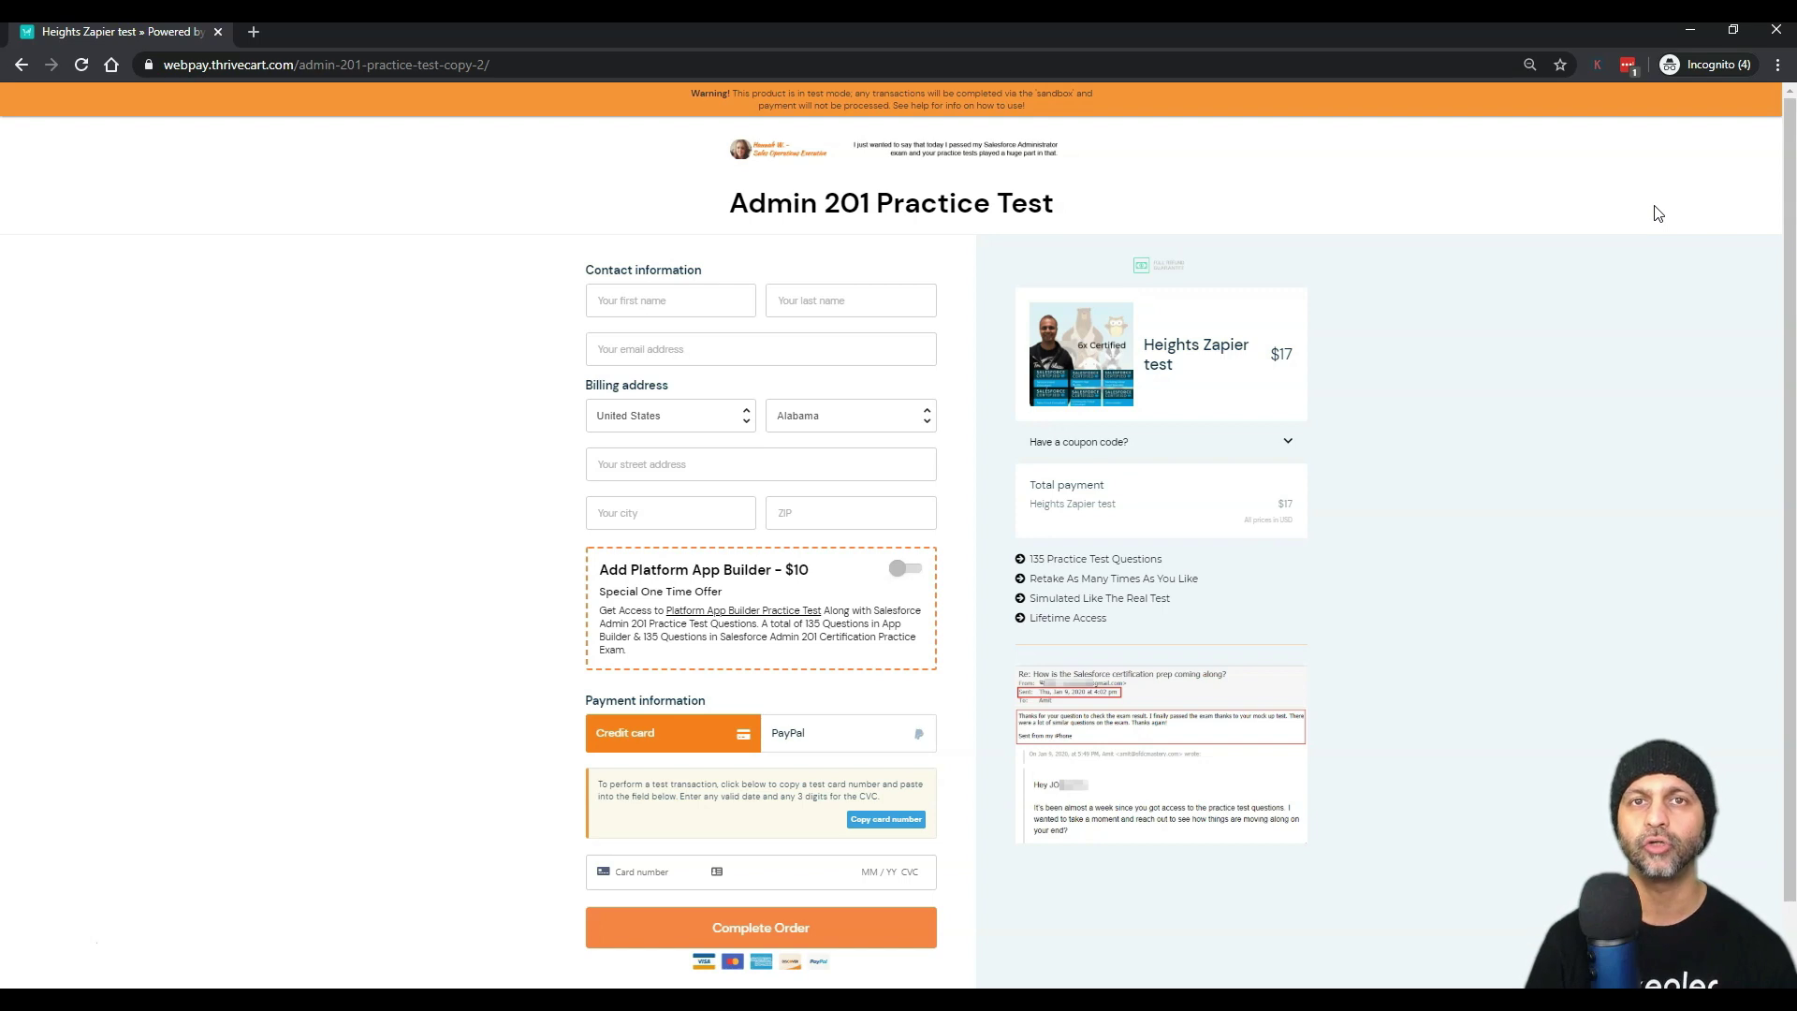
In the regular window, open the ThriveCart dashboard from the 'thr' omnibox suggestion
key("alt+Tab")
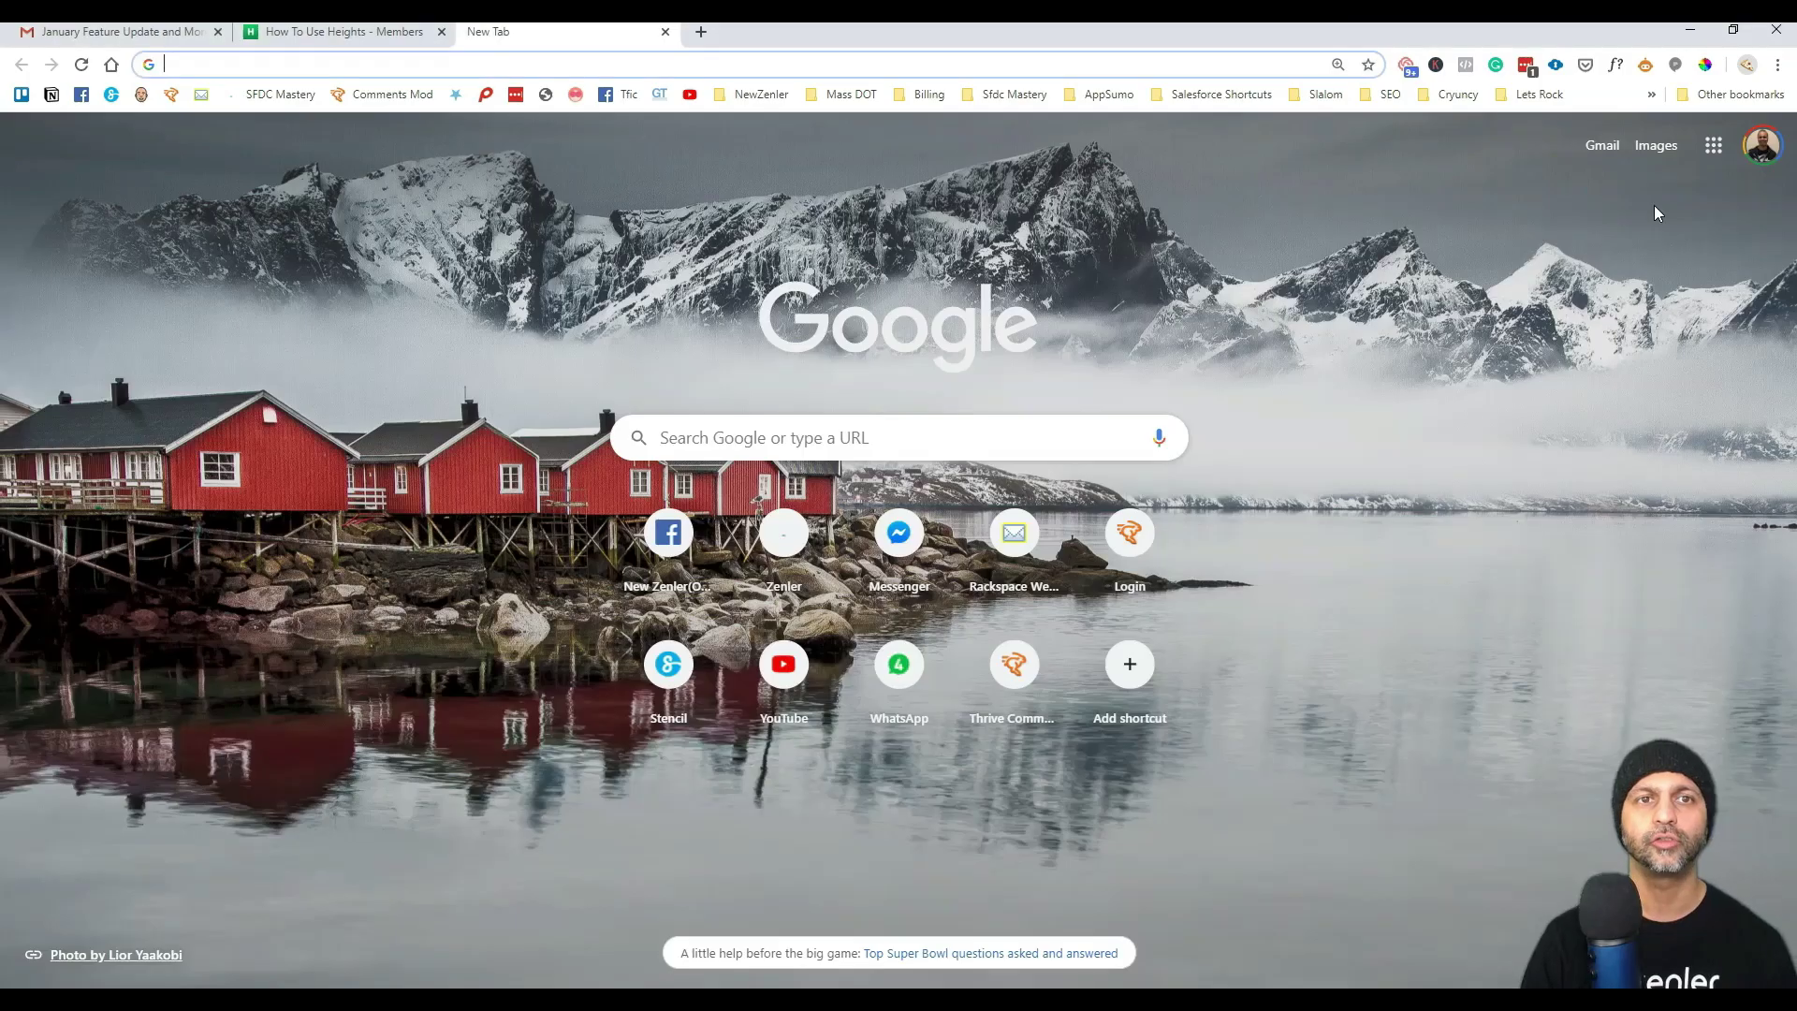
type("thri")
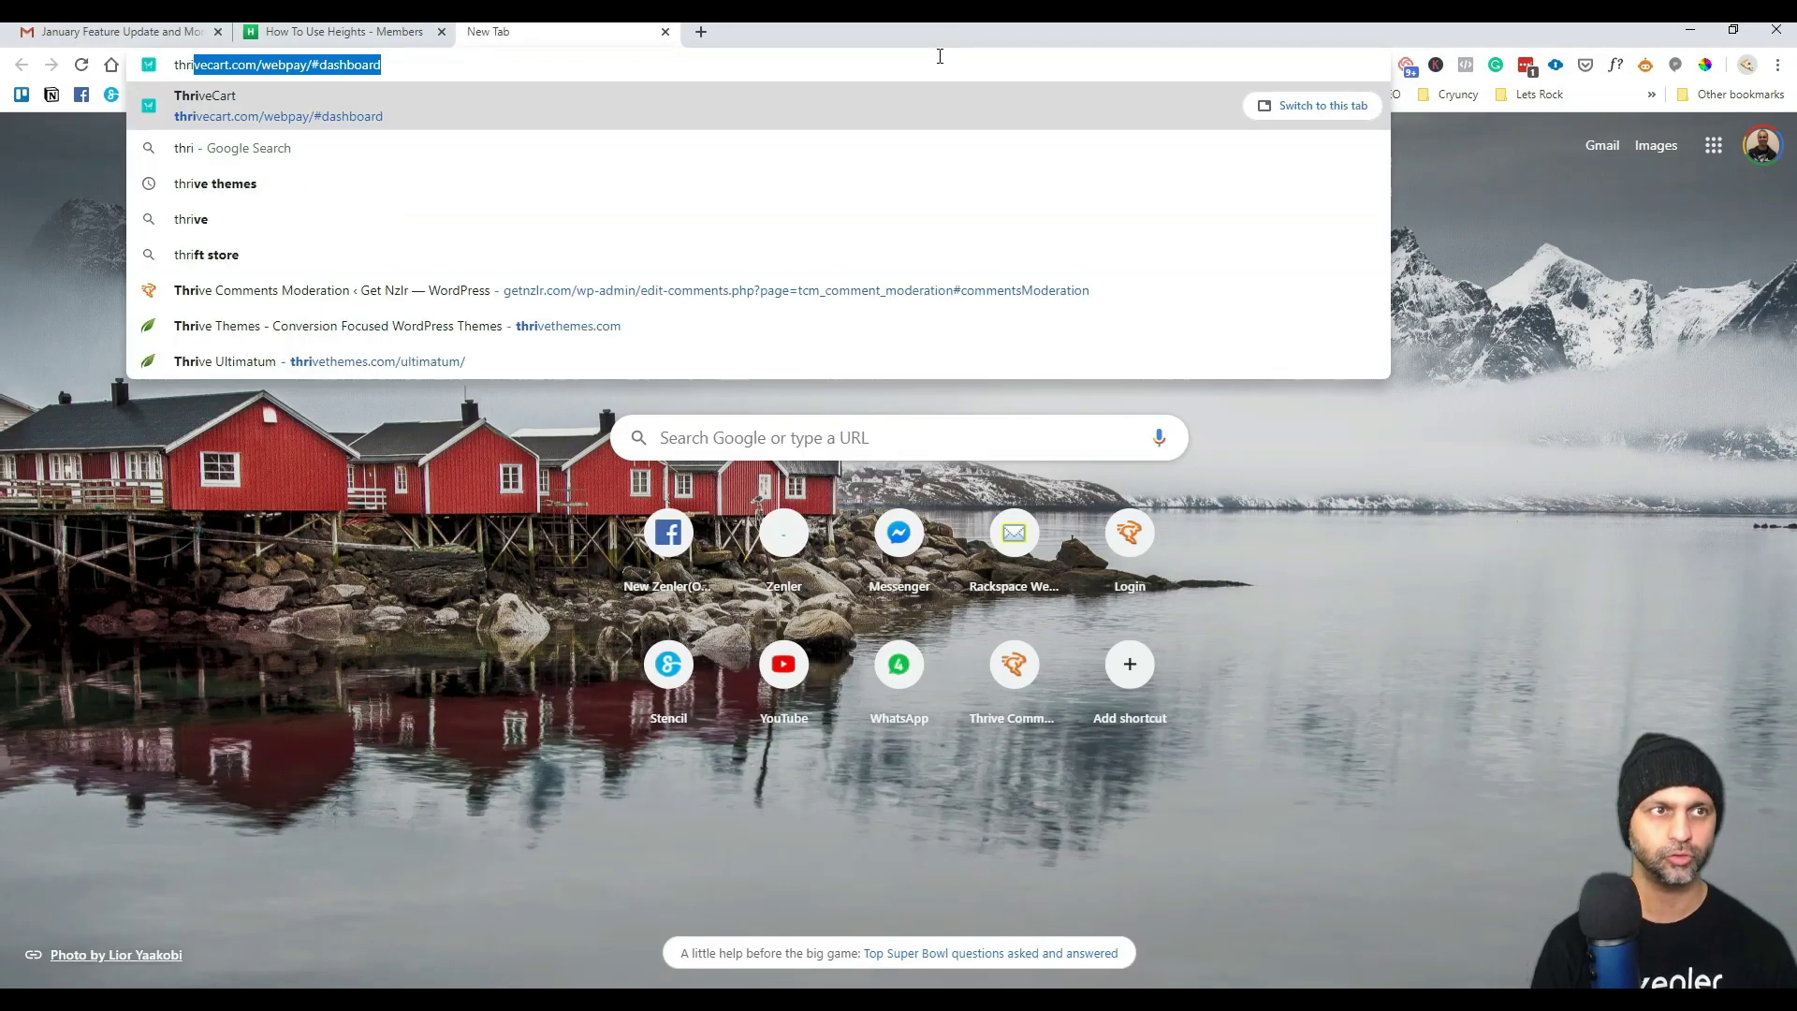
key("Return")
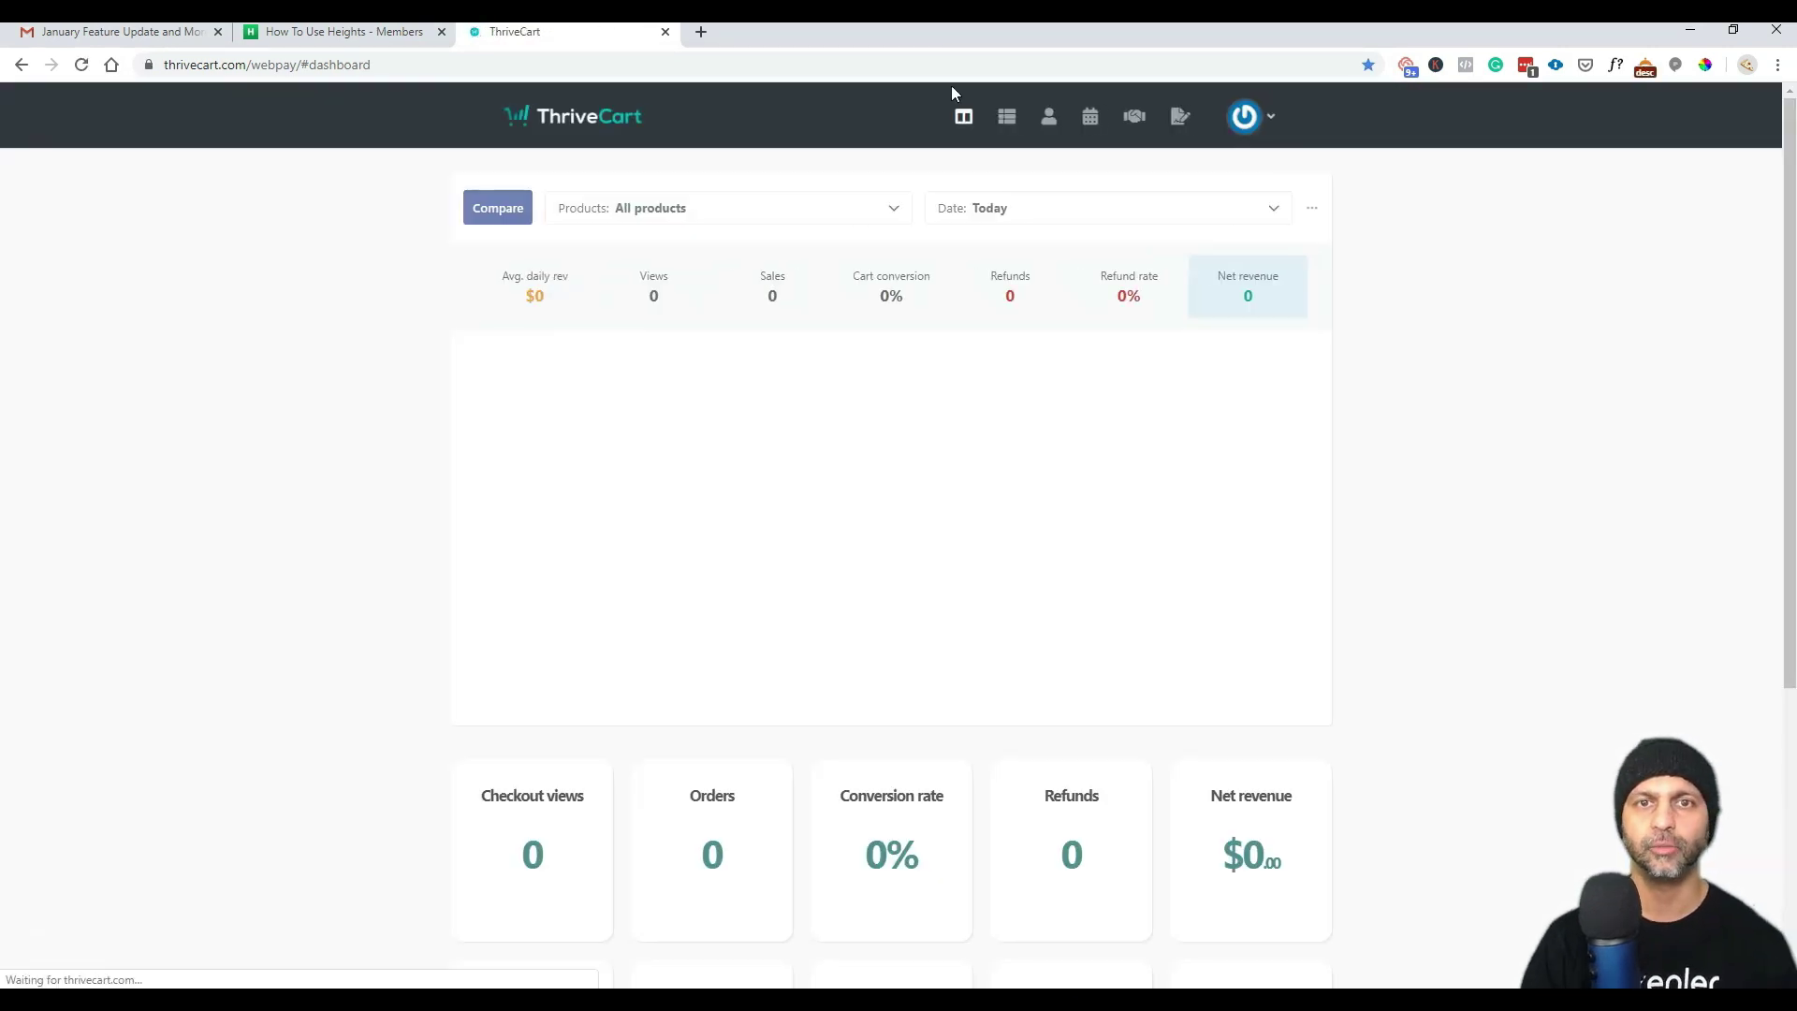
Confirm the Heights Zapier test product status is Test mode, then return to the incognito checkout
left_click(1006, 116)
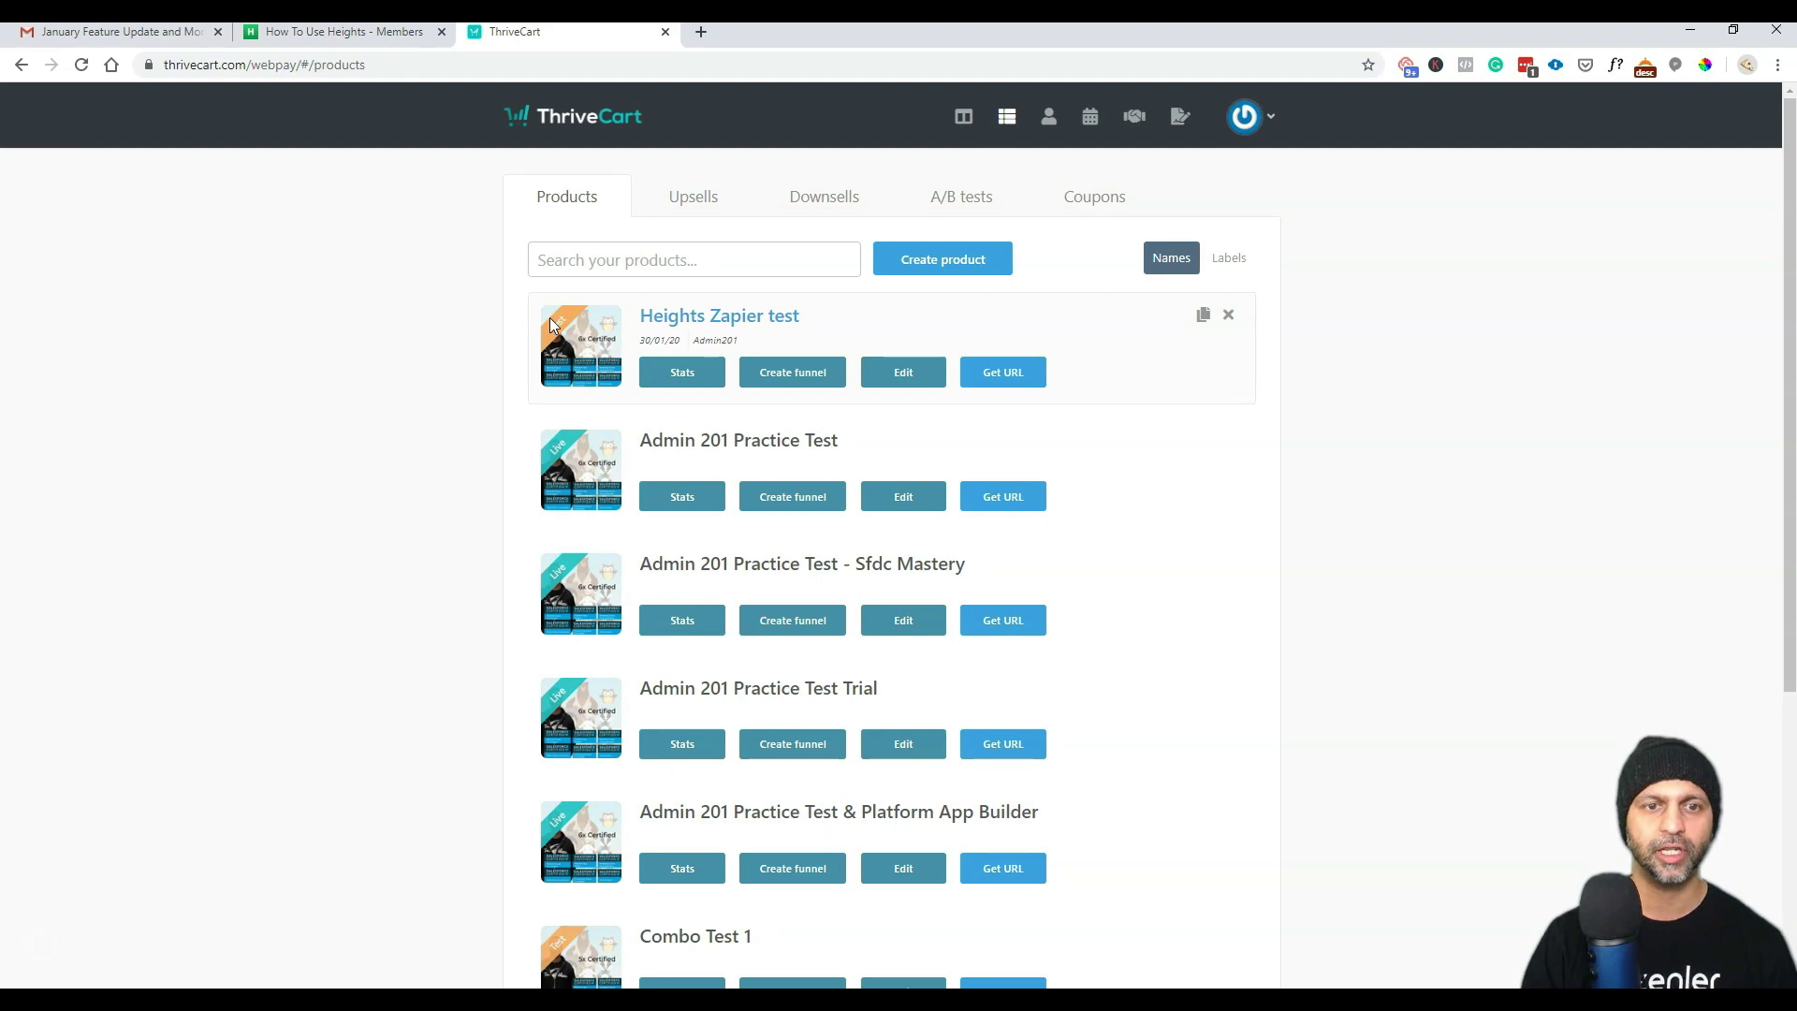
left_click(899, 373)
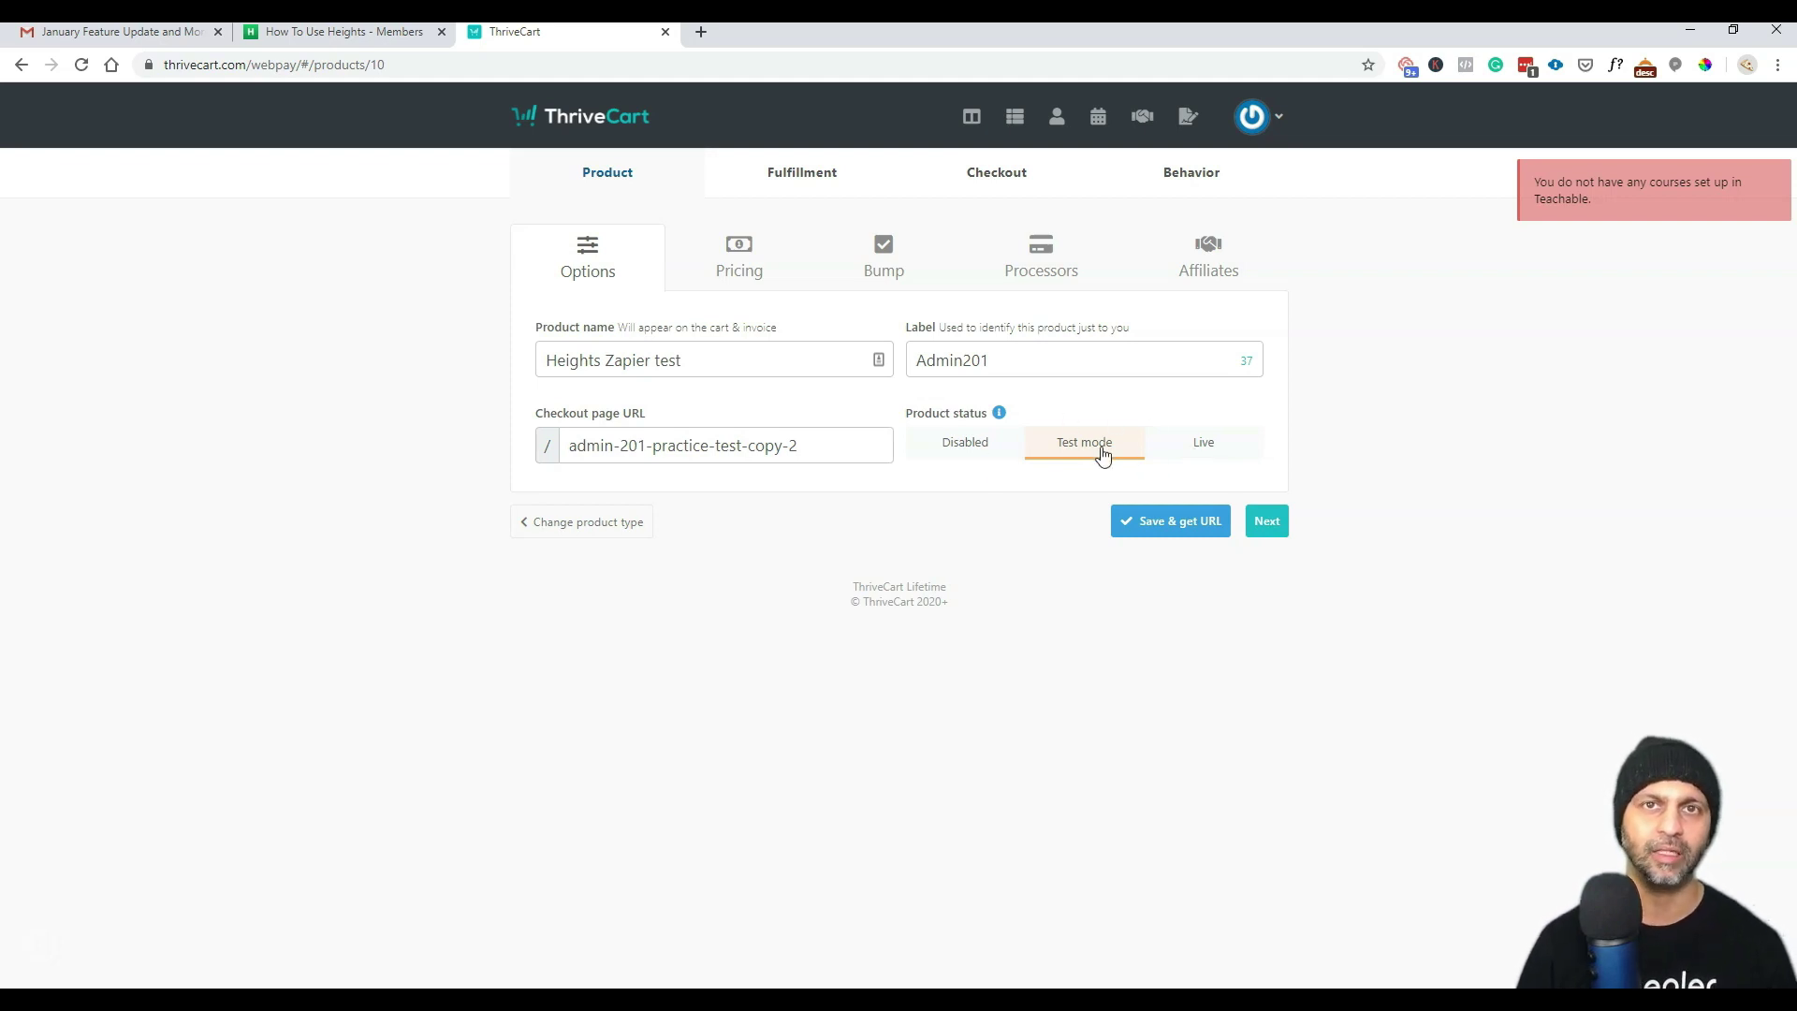
key("alt+Tab")
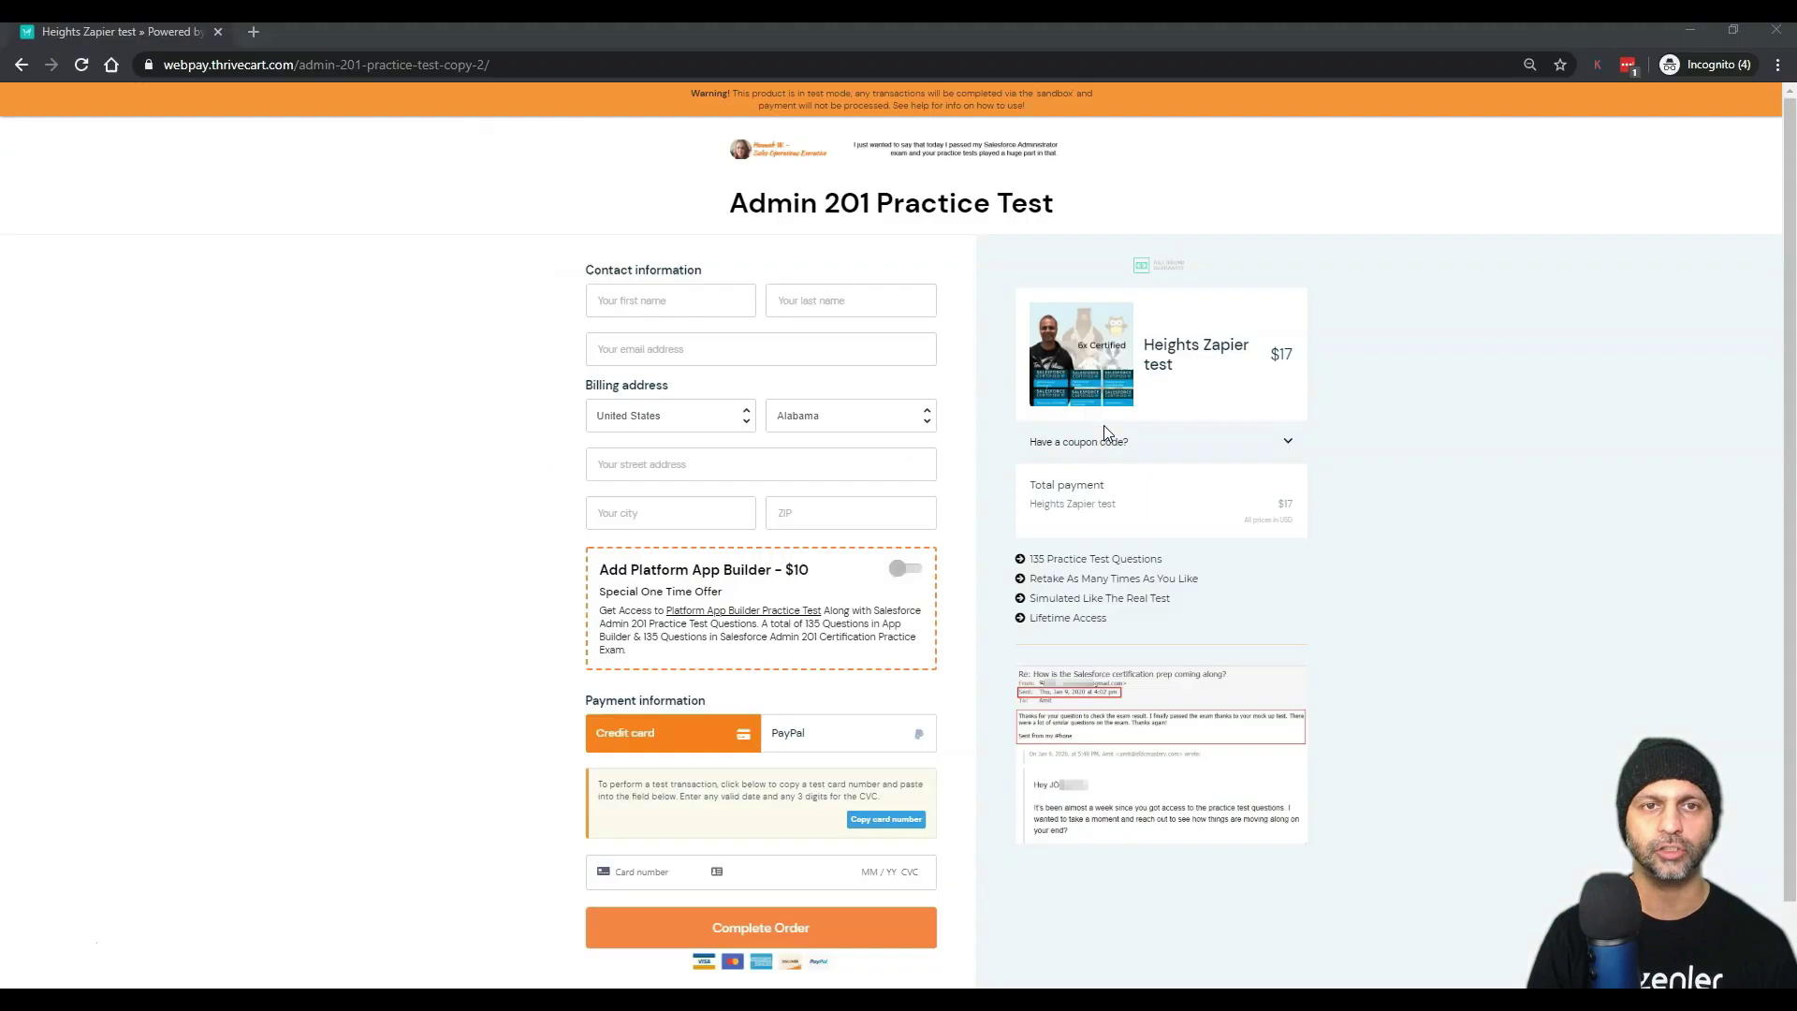
Enter the buyer's first and last name on the checkout, leaving Email blank
left_click(711, 302)
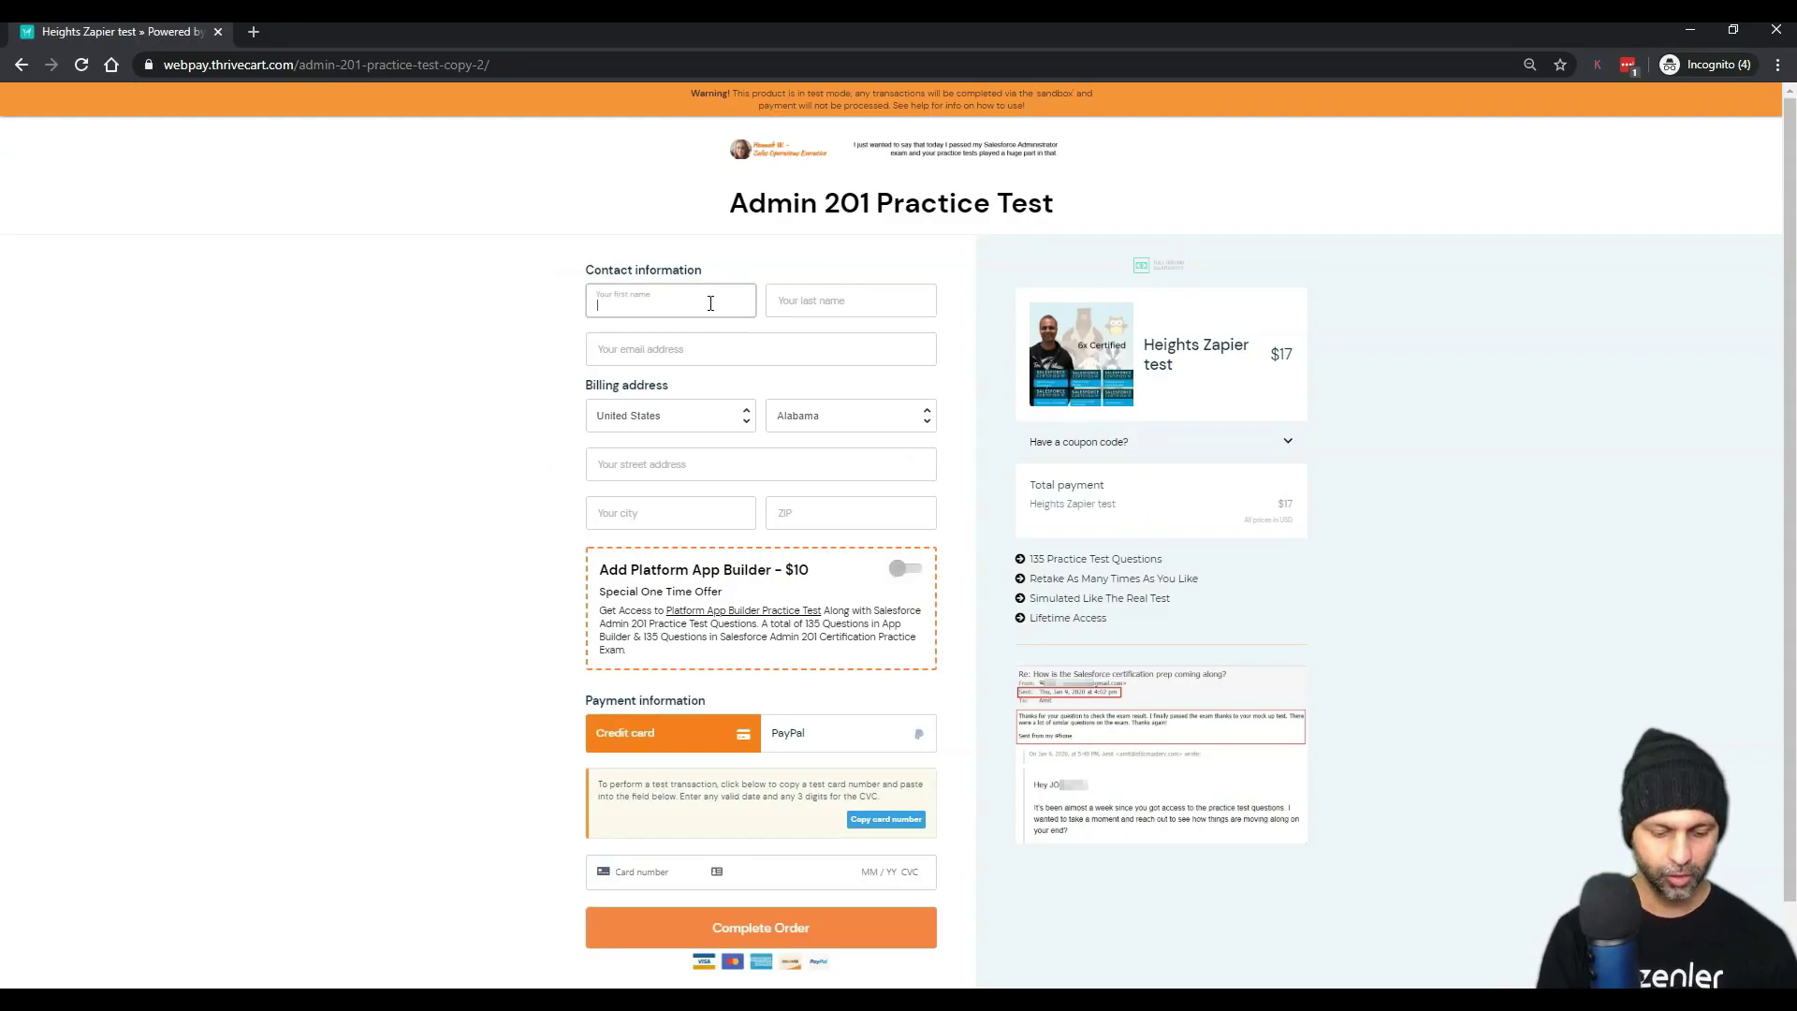
type("Lazy")
key("Tab")
type("Sloth")
key("Tab")
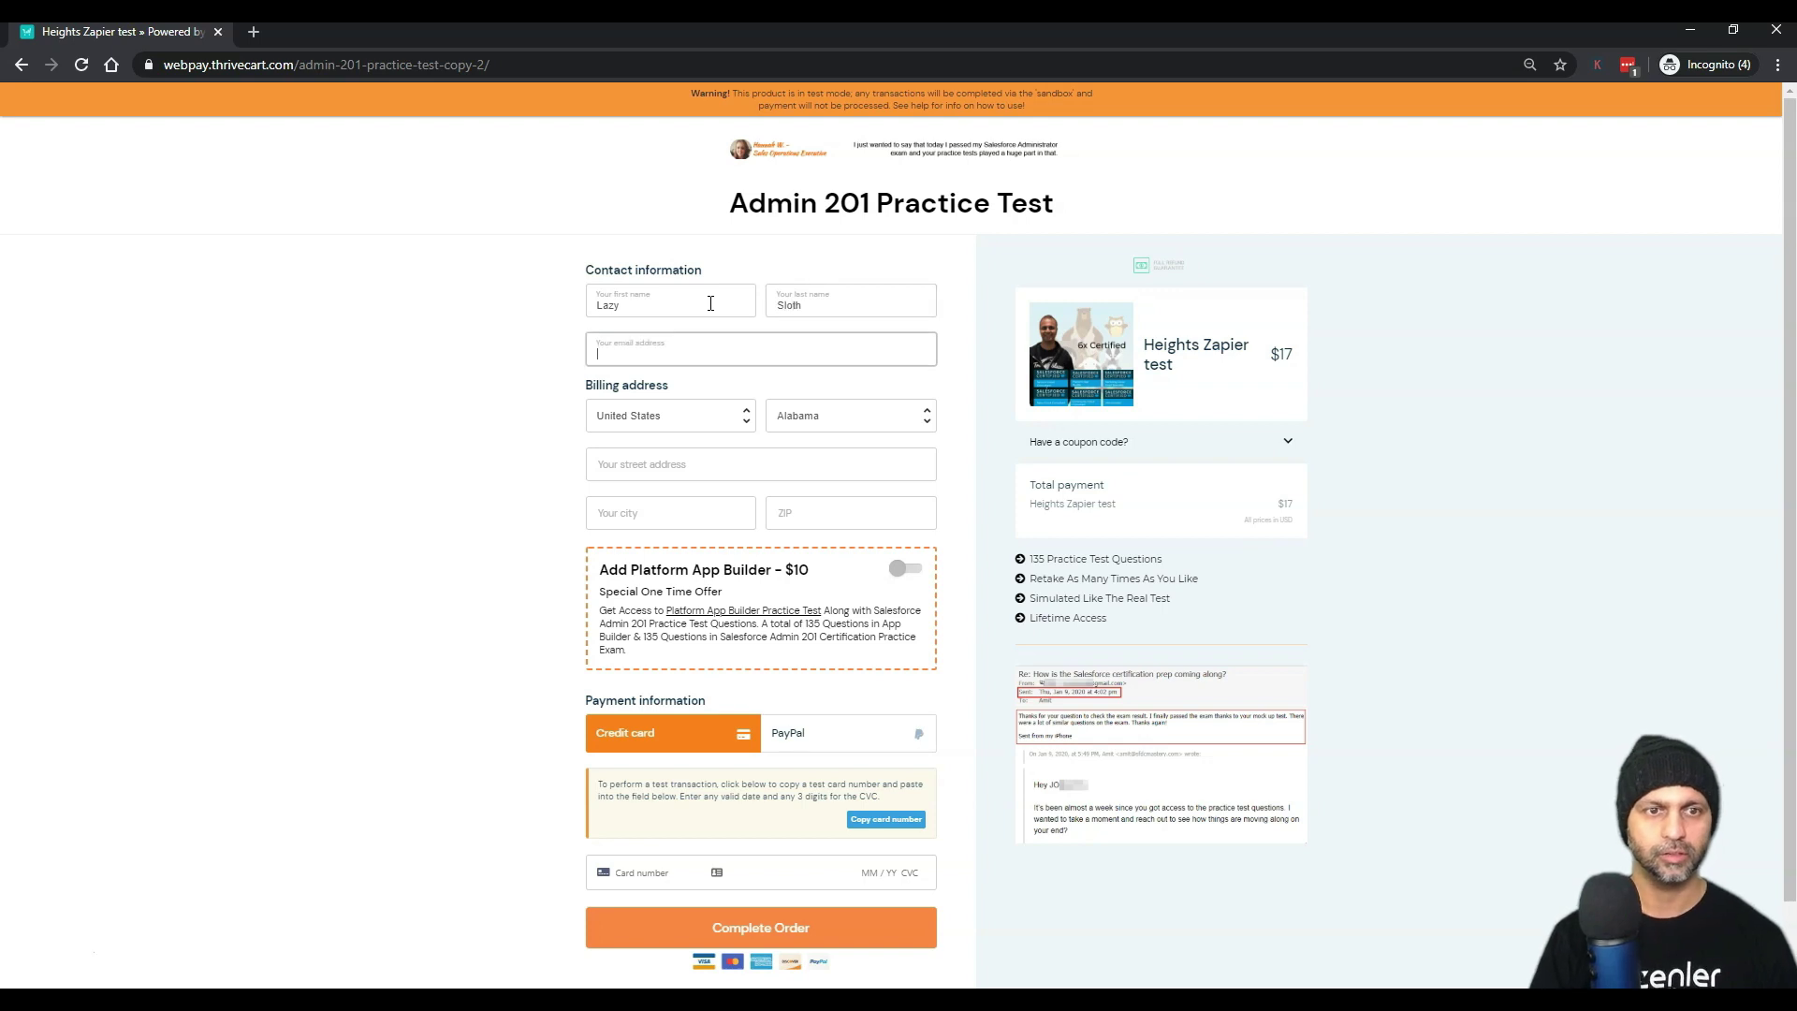
key("Tab")
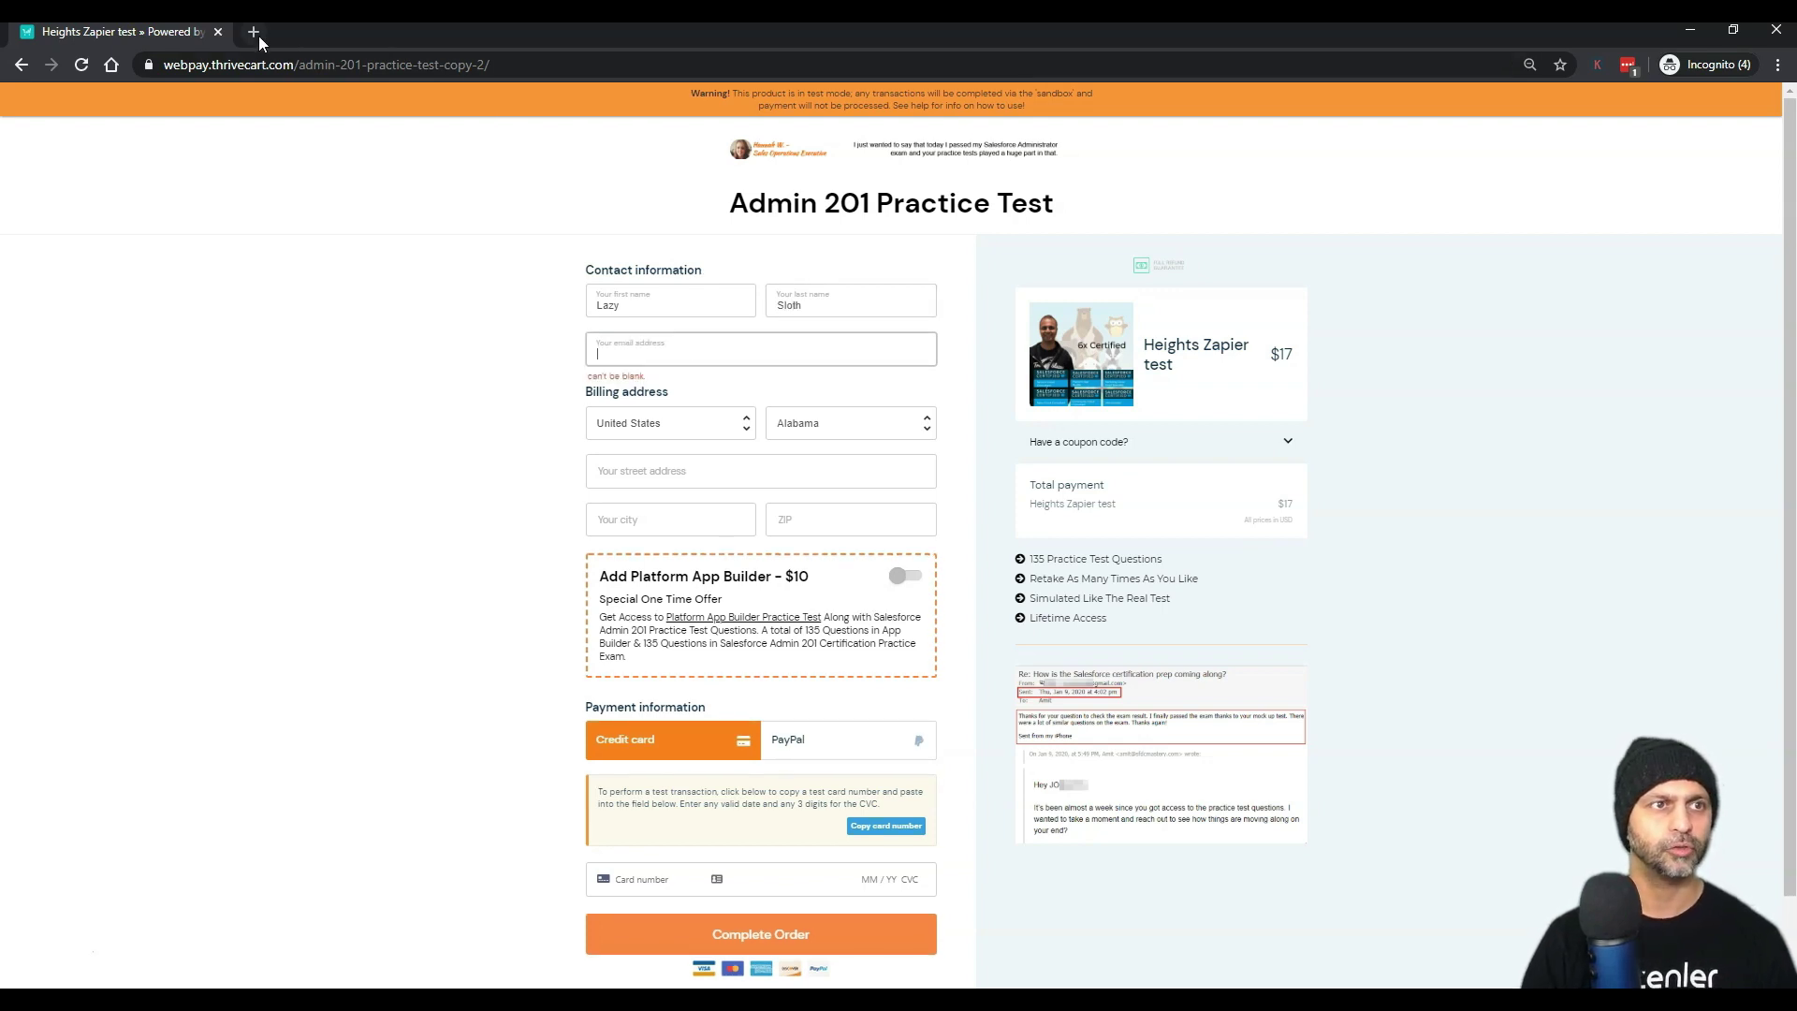
Start a search in a new private tab
left_click(254, 34)
type("displ")
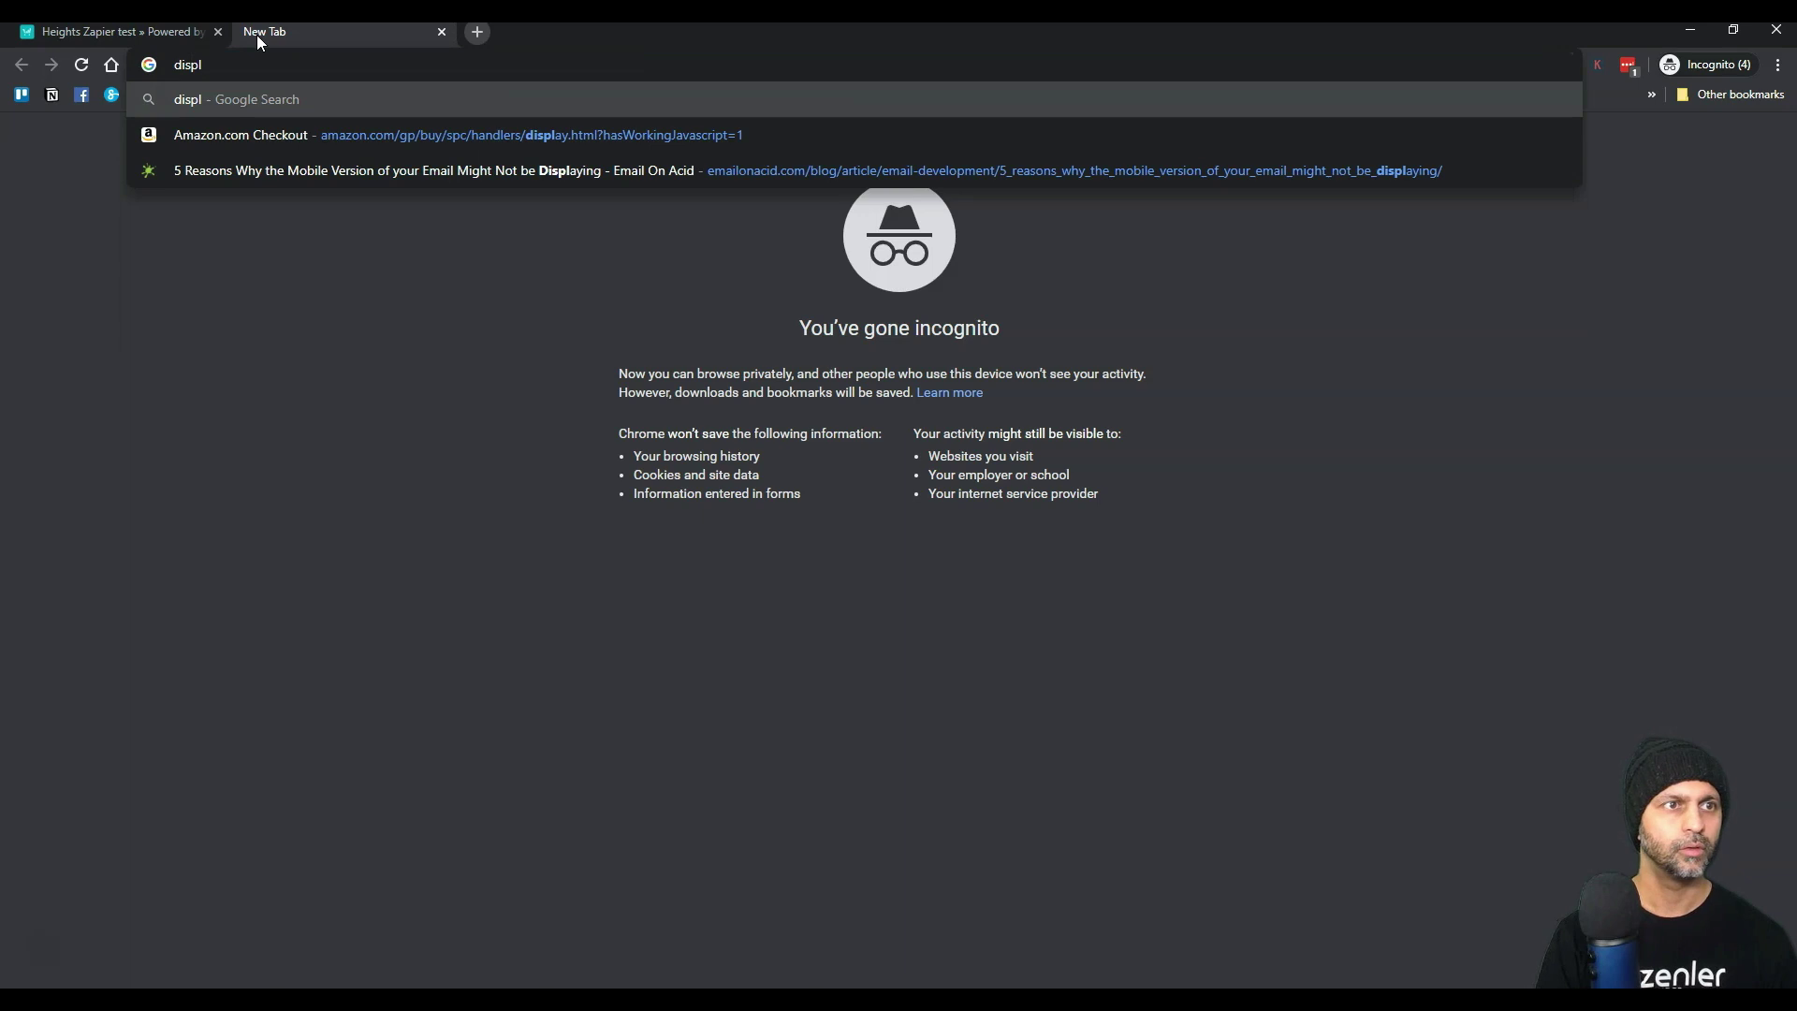
Search Google for 'disposable email' and open the EmailOnDeck result in a new tab
key("ctrl+a")
type("di")
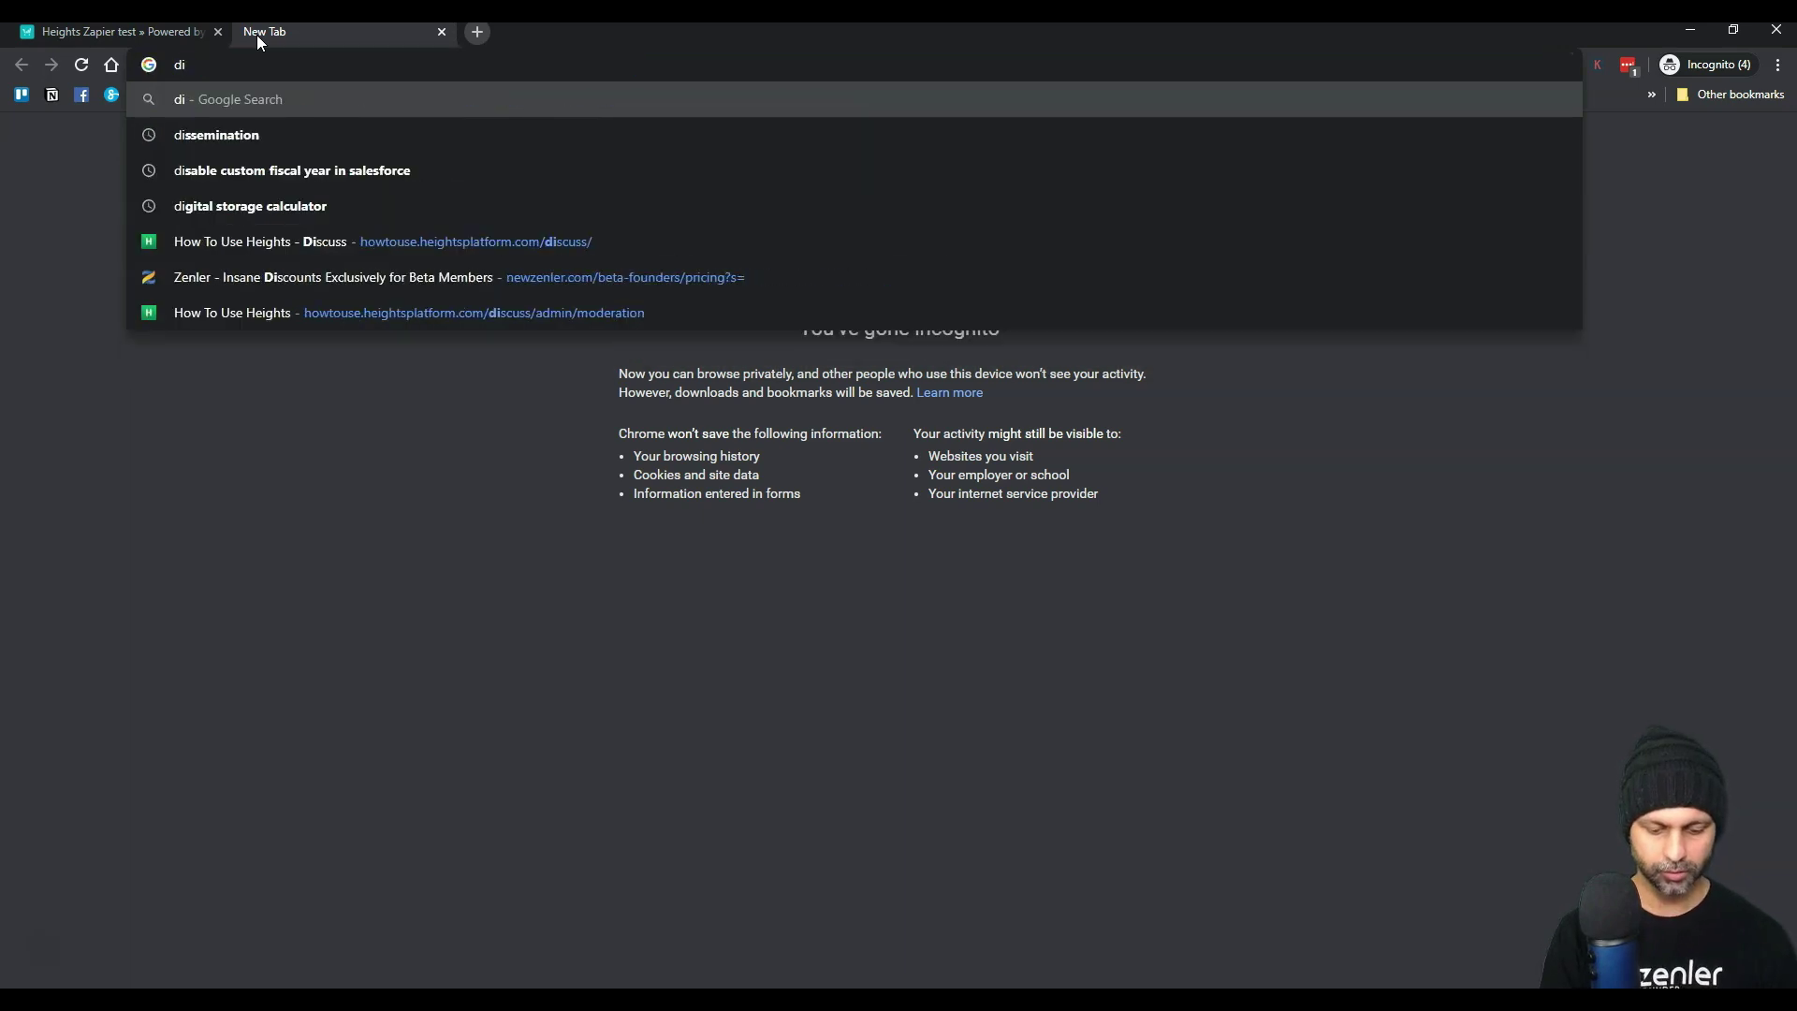
type("sposable email")
key("Return")
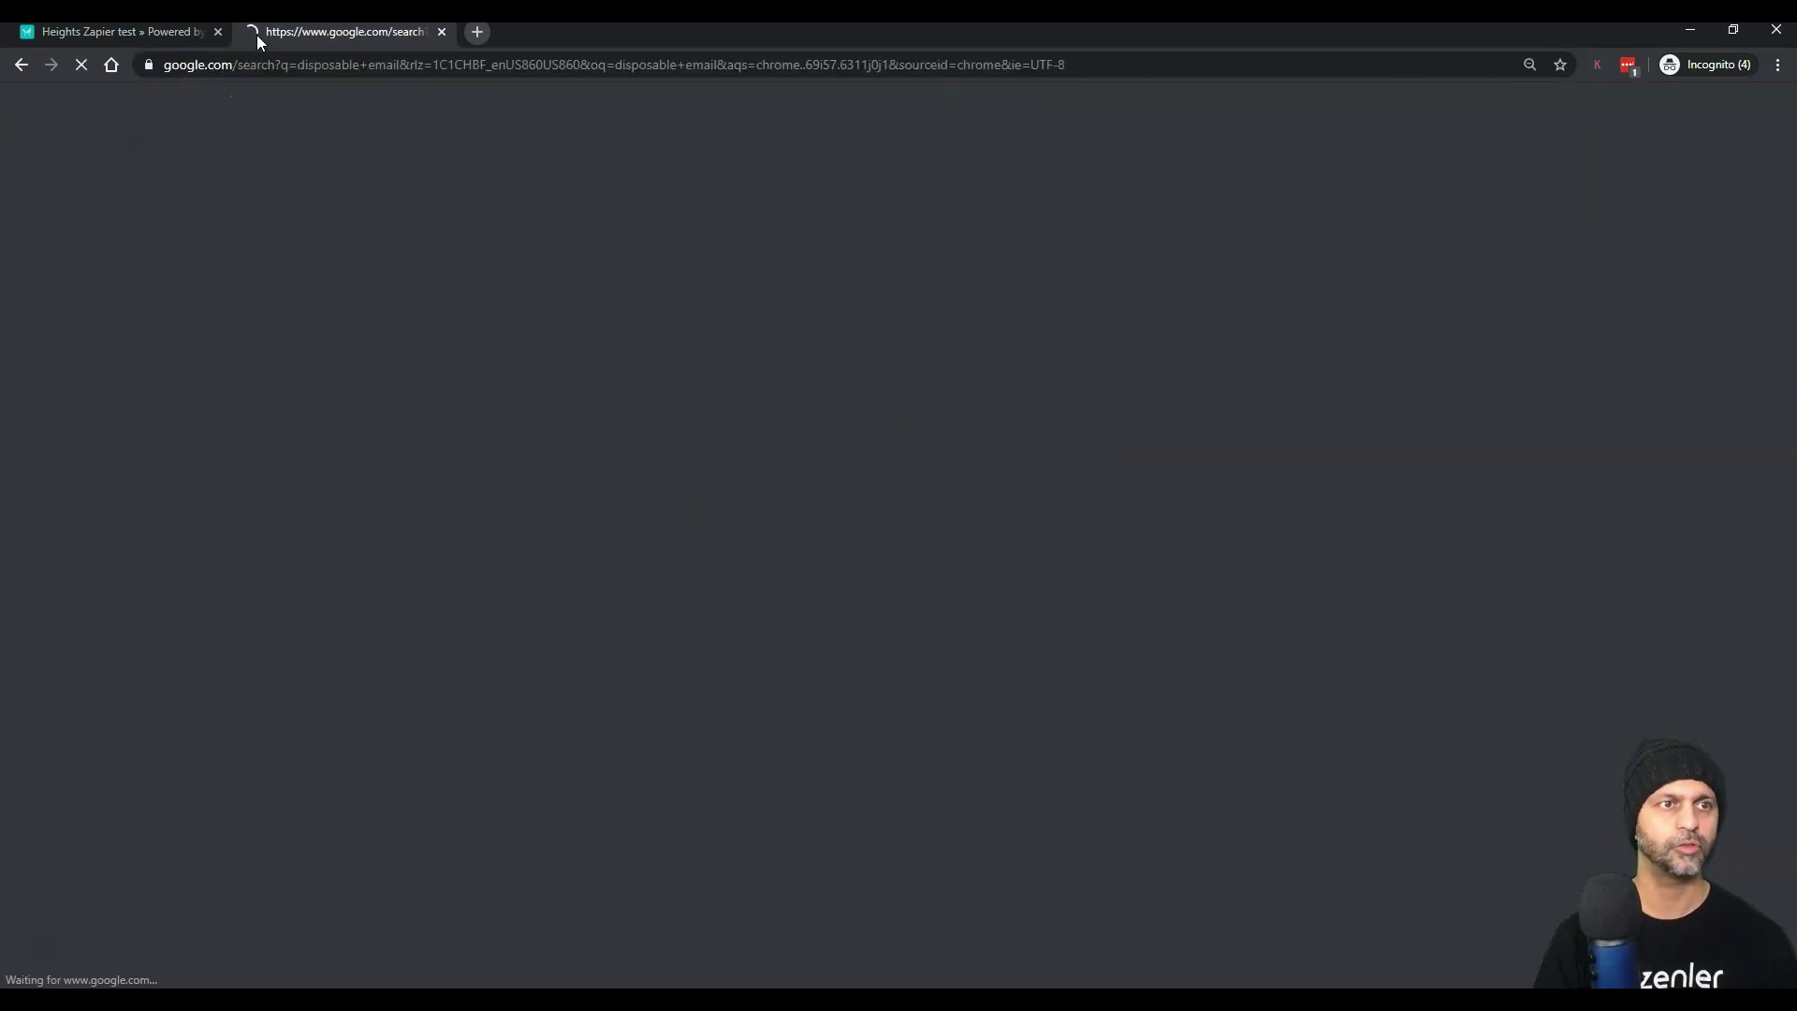
left_click(208, 234)
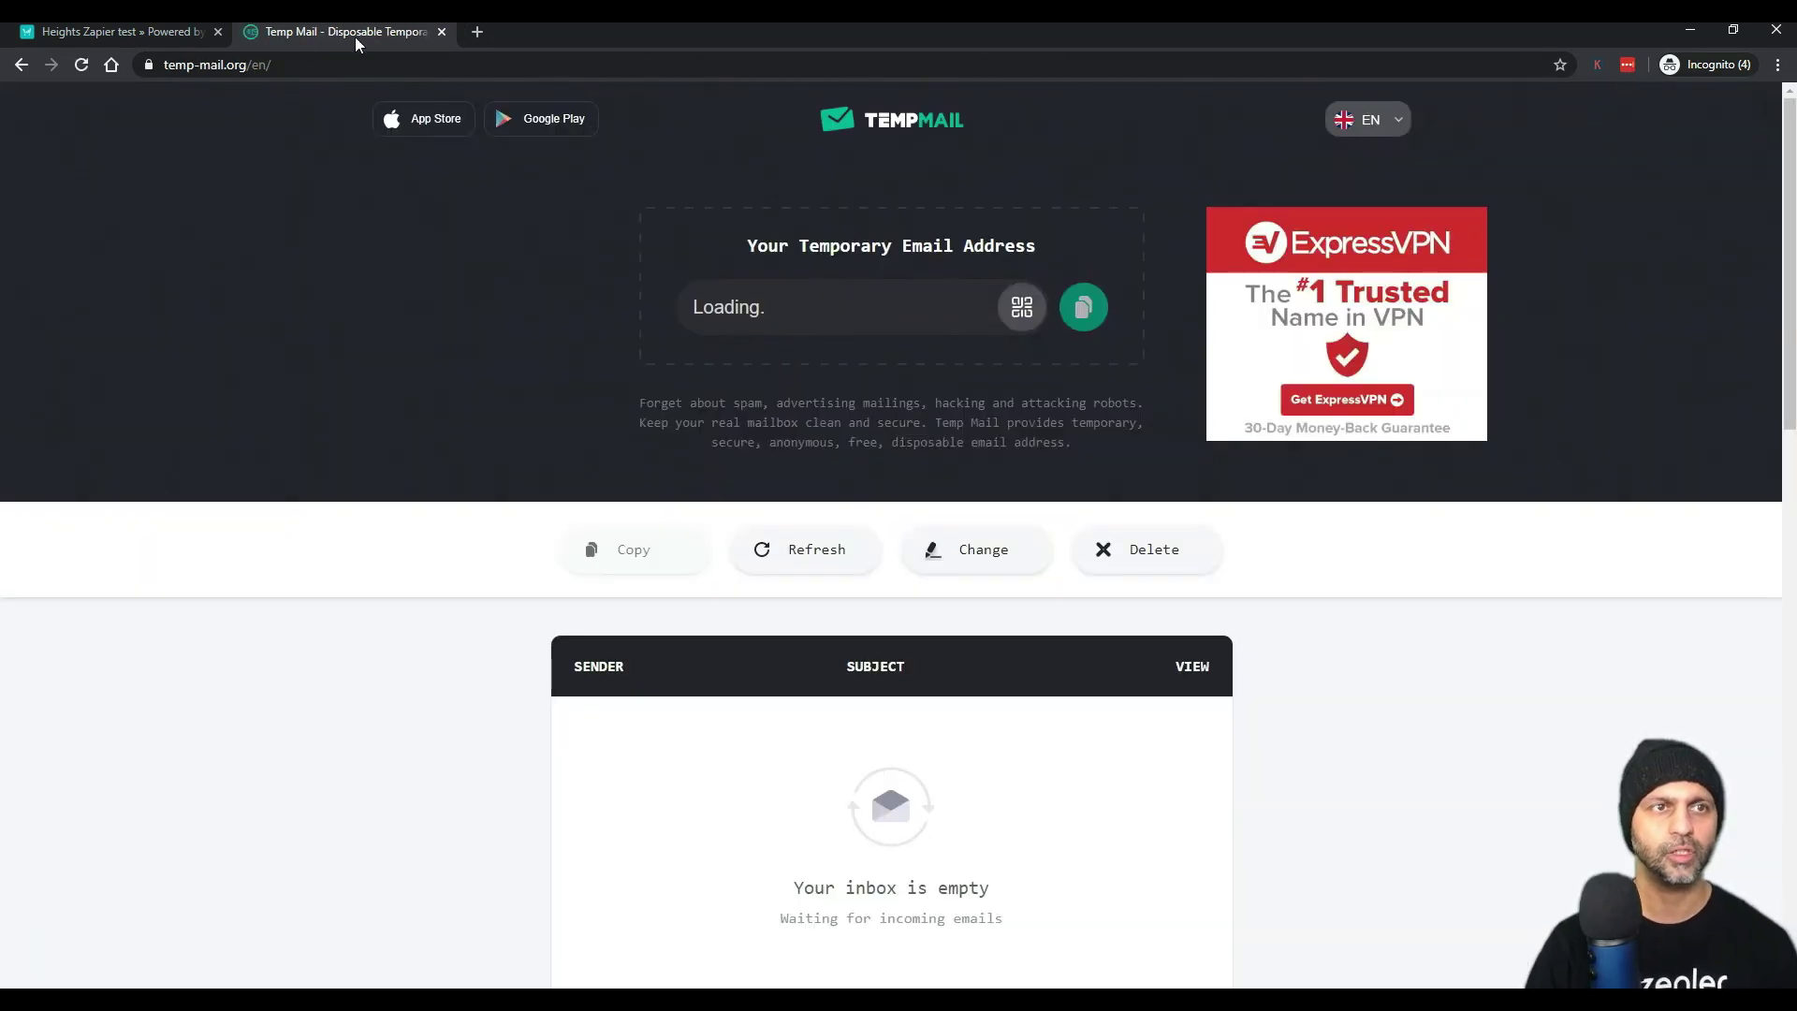
left_click(21, 63)
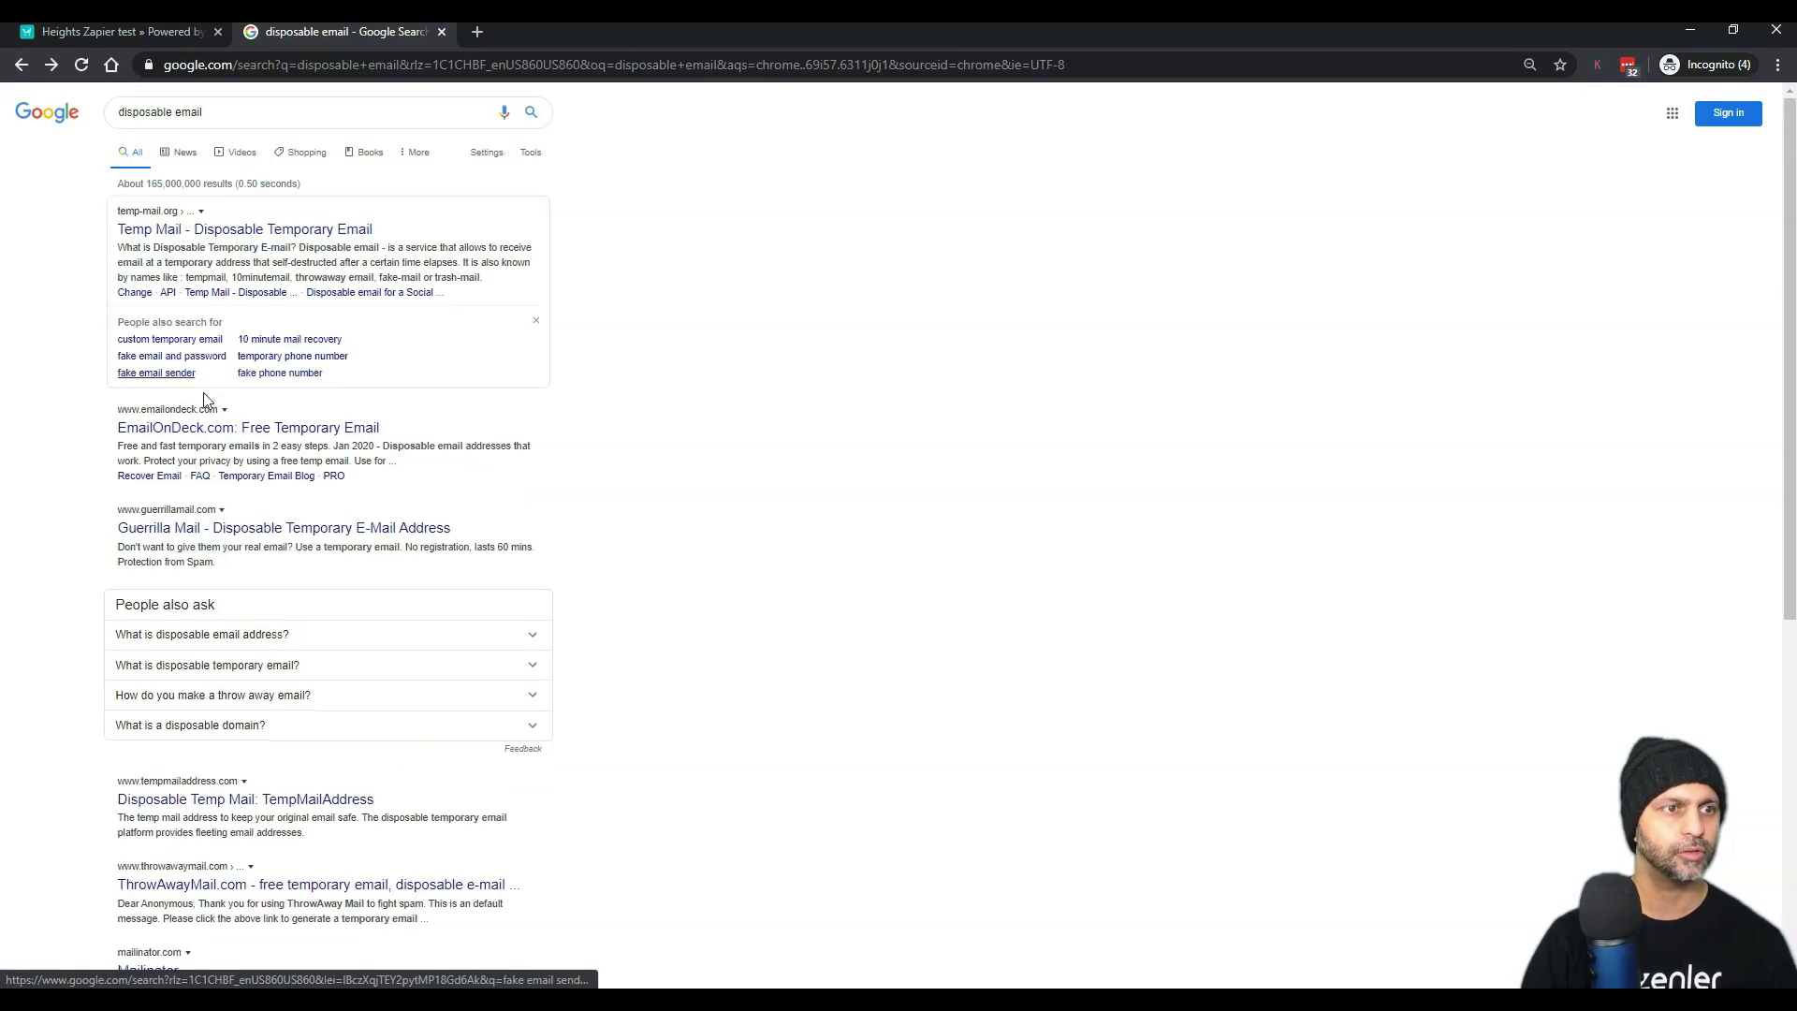
left_click(248, 427, "ctrl+shift")
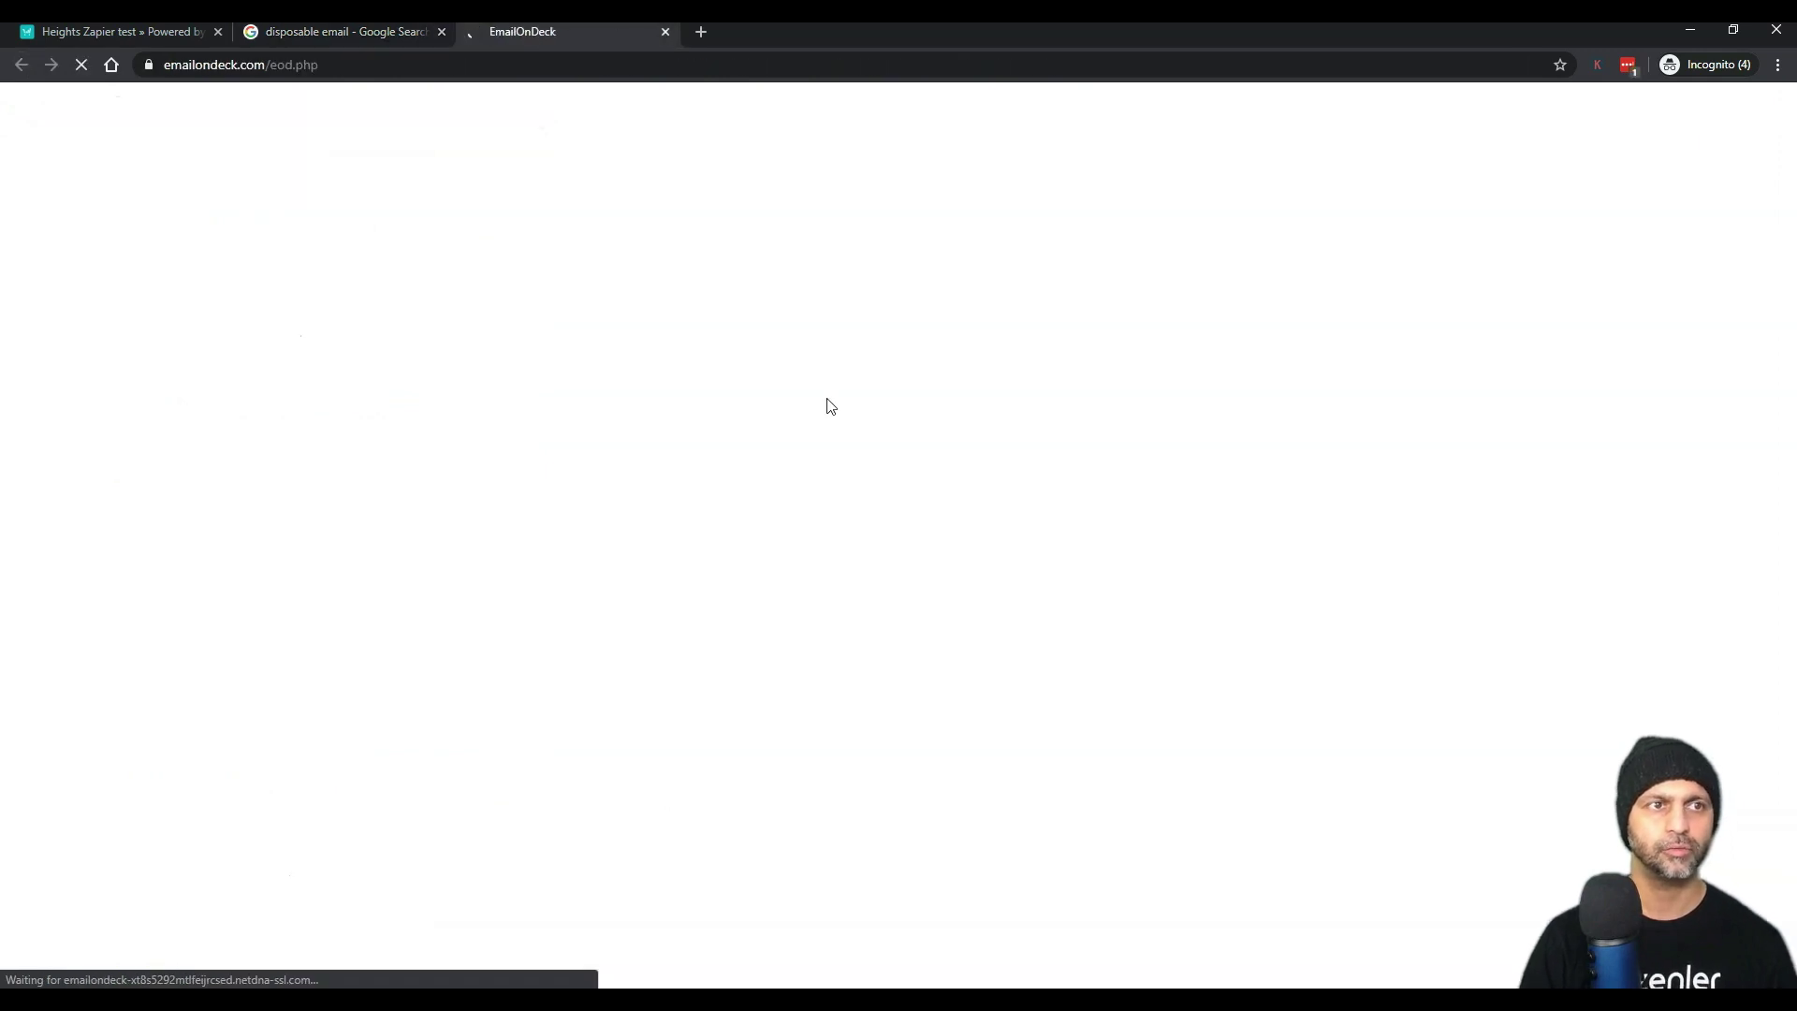
Also open Guerrilla Mail and reveal its plain, unscrambled address
left_click(159, 28)
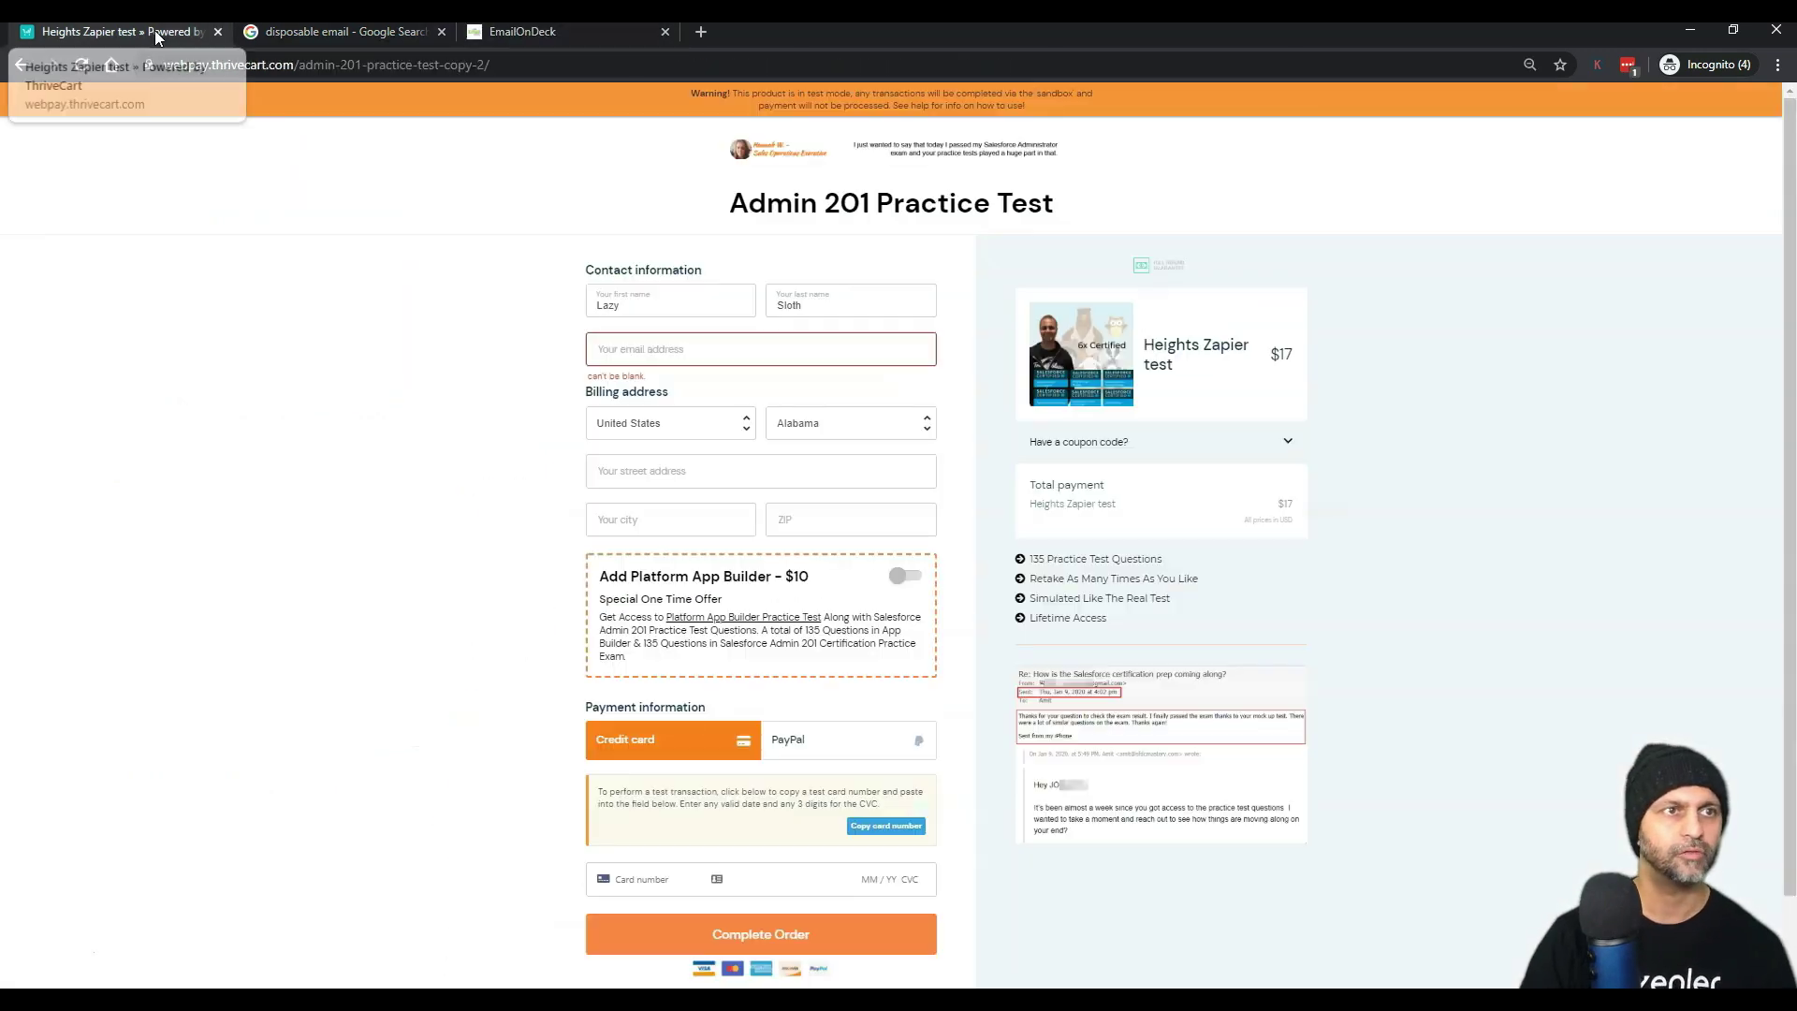
left_click(524, 31)
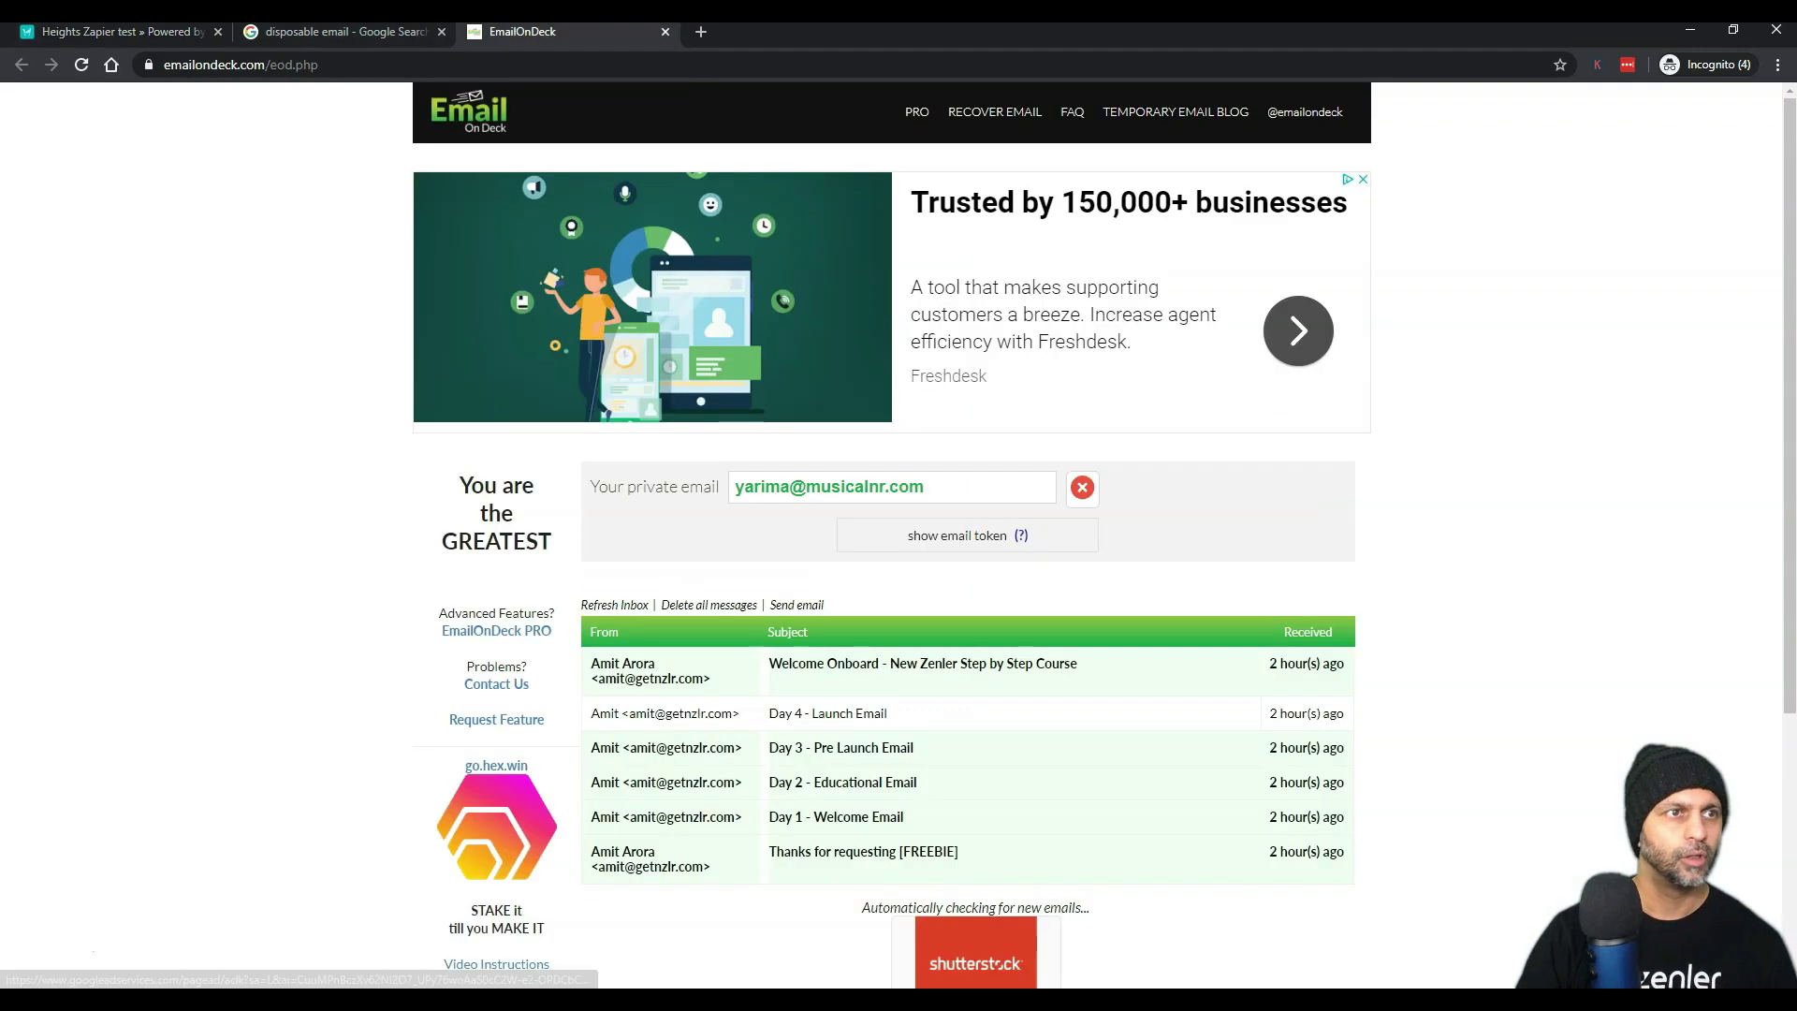
left_click(337, 31)
left_click(284, 611, "ctrl")
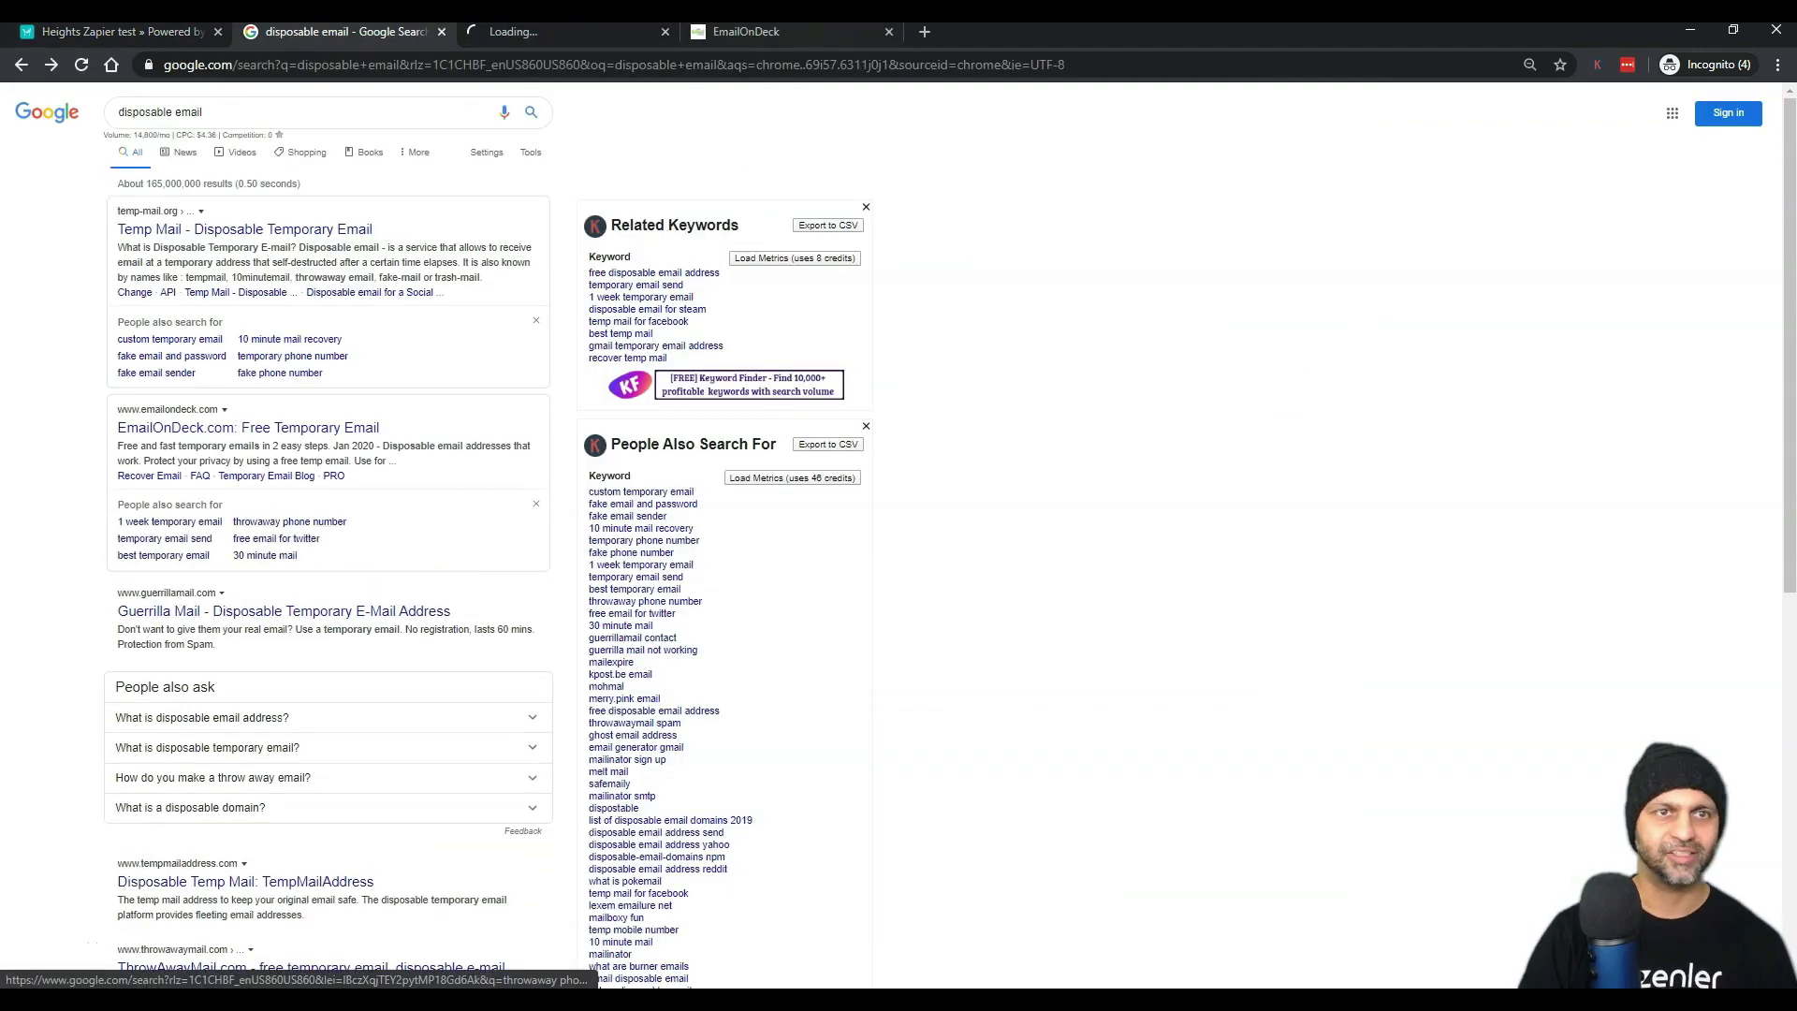
key("ctrl+Tab")
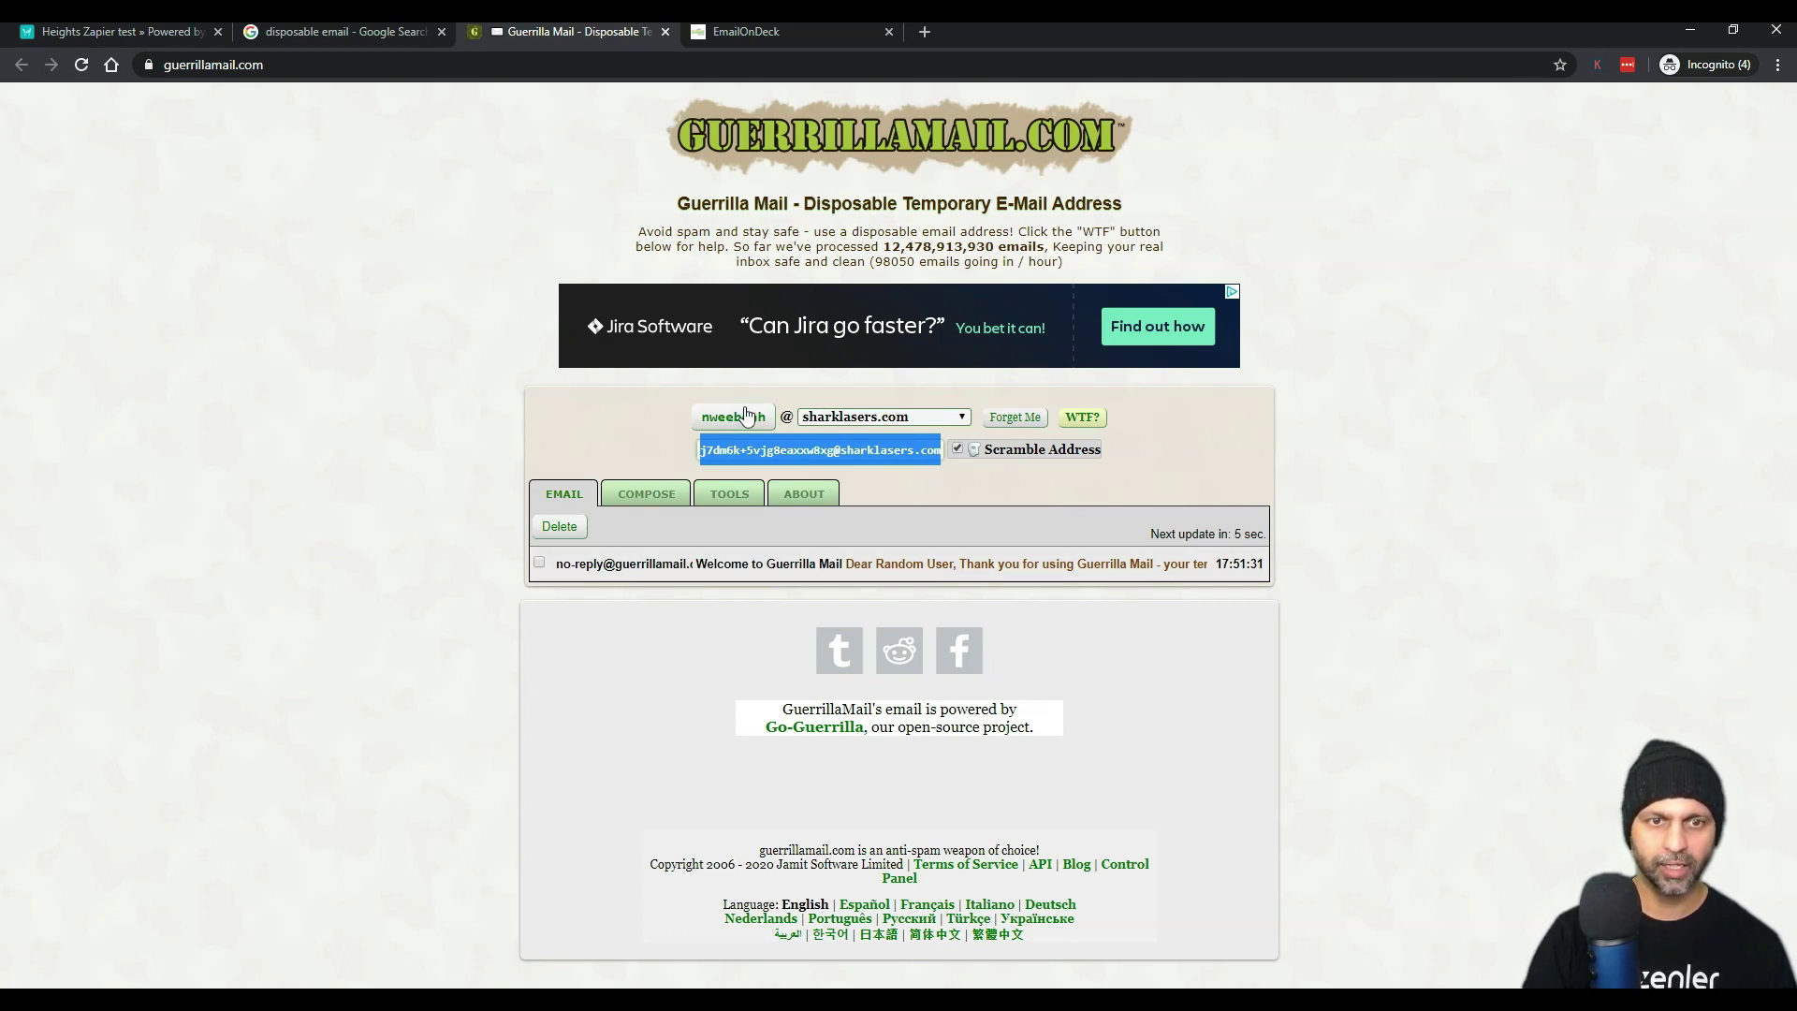
left_click(957, 449)
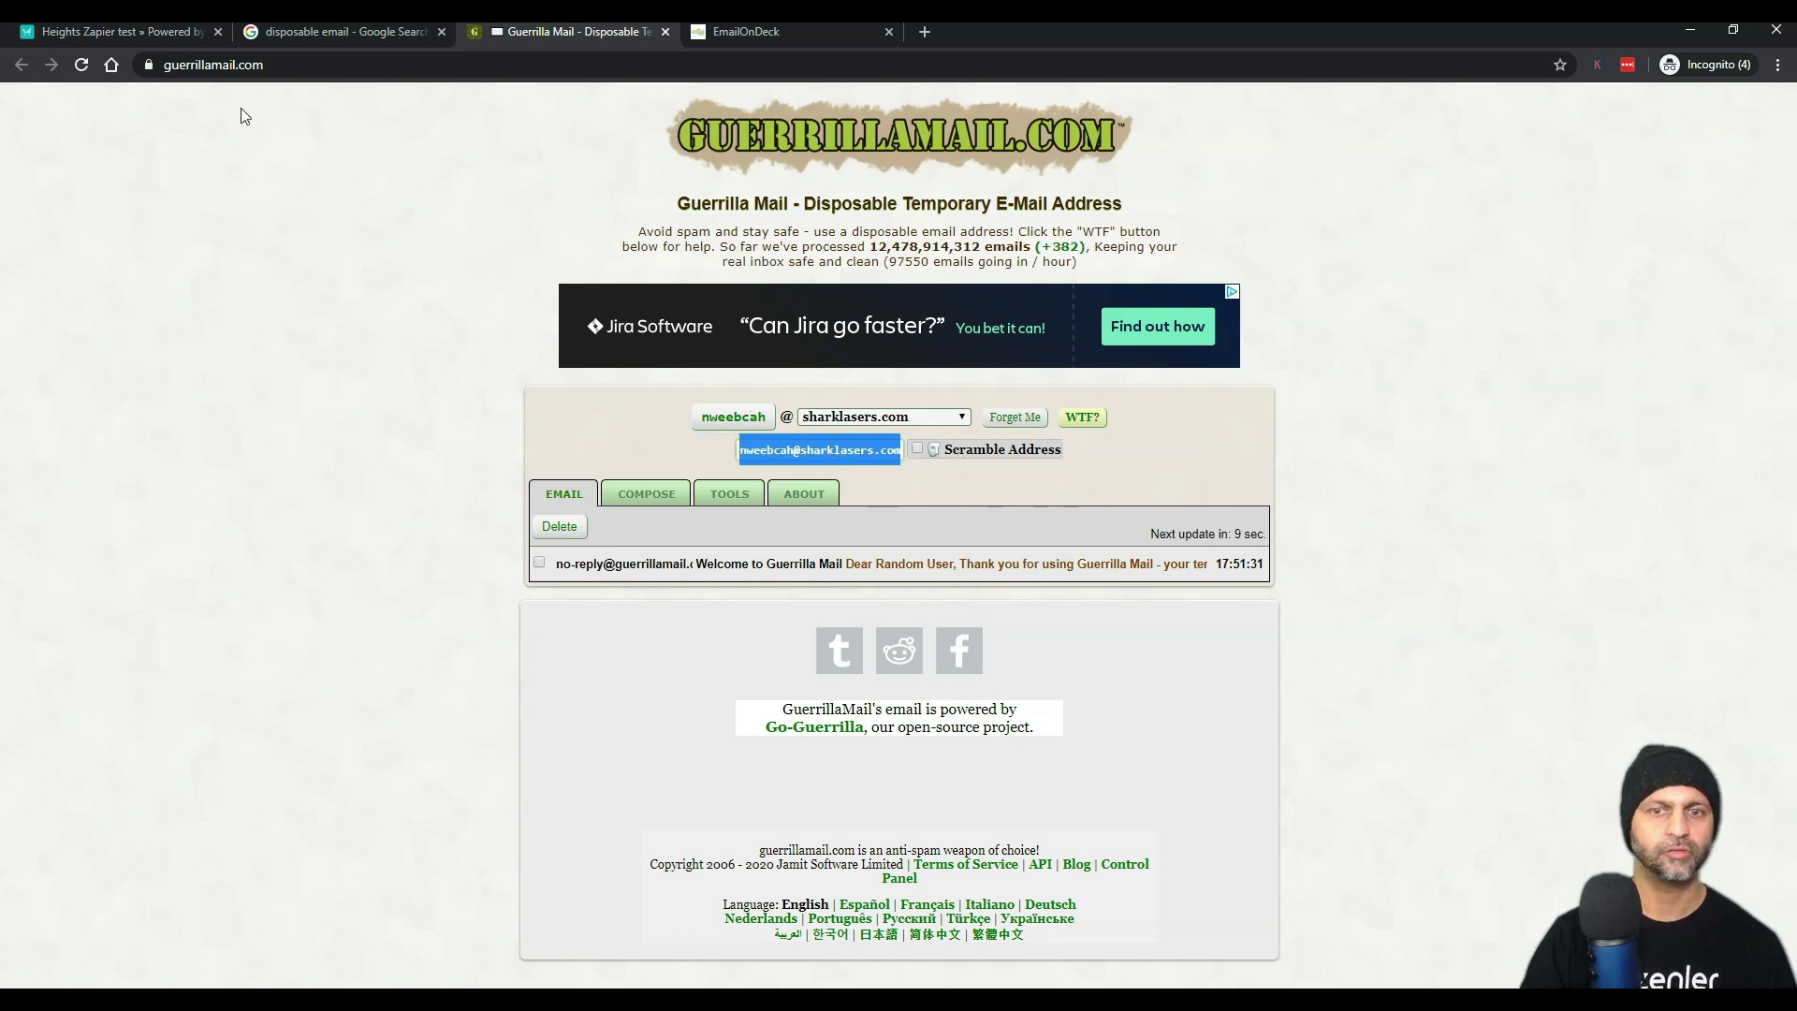
Put the copied EmailOnDeck address in the checkout Email field, replacing the wrongly pasted link
left_click(113, 31)
left_click(664, 353)
key("ctrl+v")
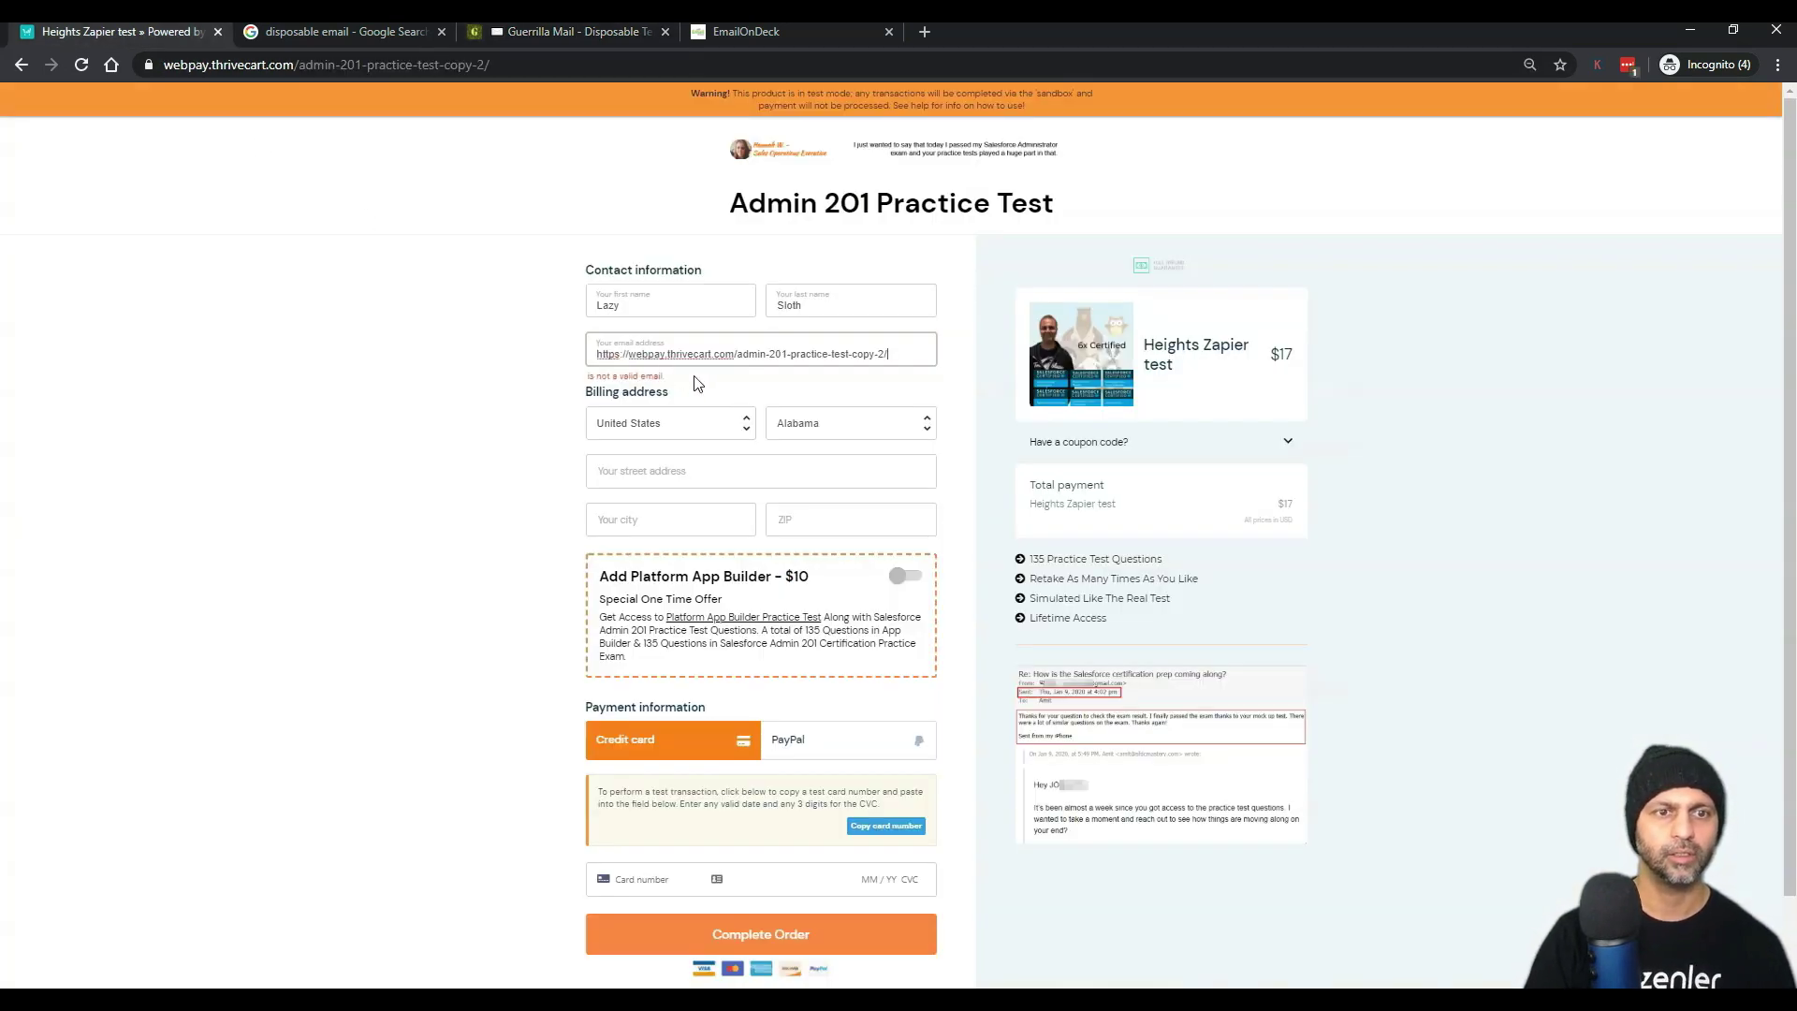
key("ctrl+a")
key("BackSpace")
left_click(746, 31)
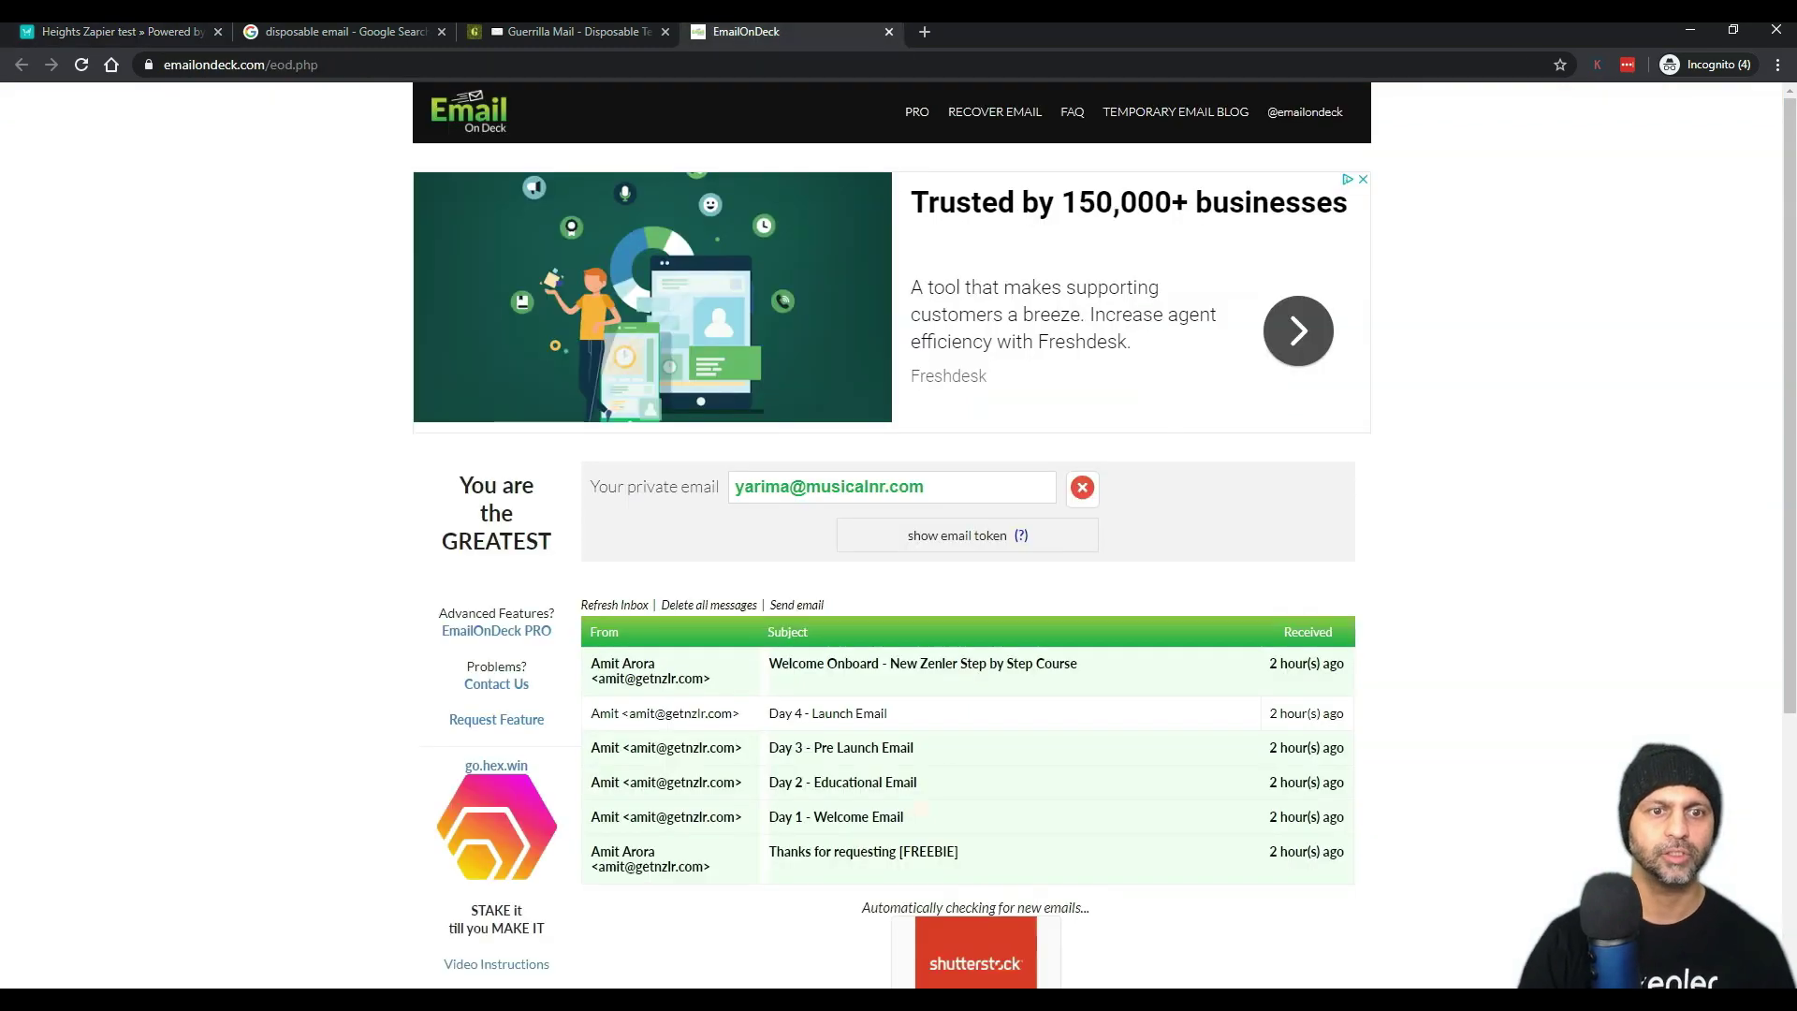
left_click(946, 492)
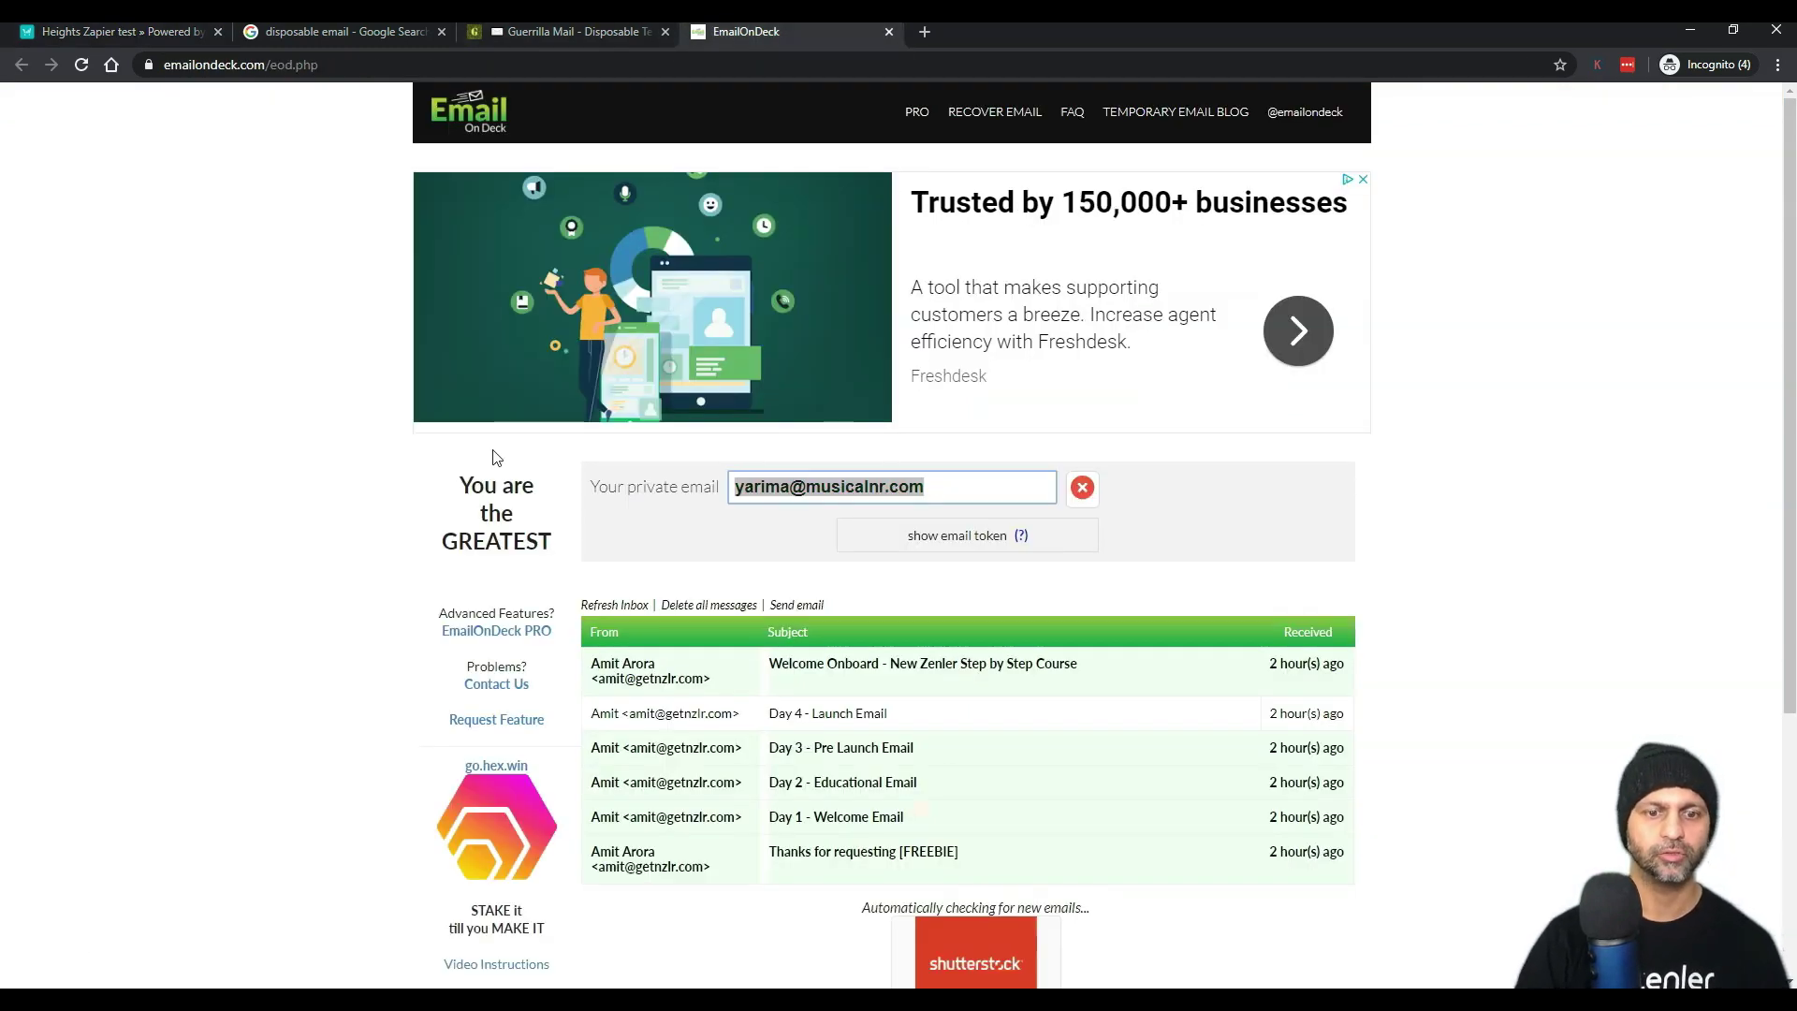
key("ctrl+c")
key("ctrl+1")
key("ctrl+v")
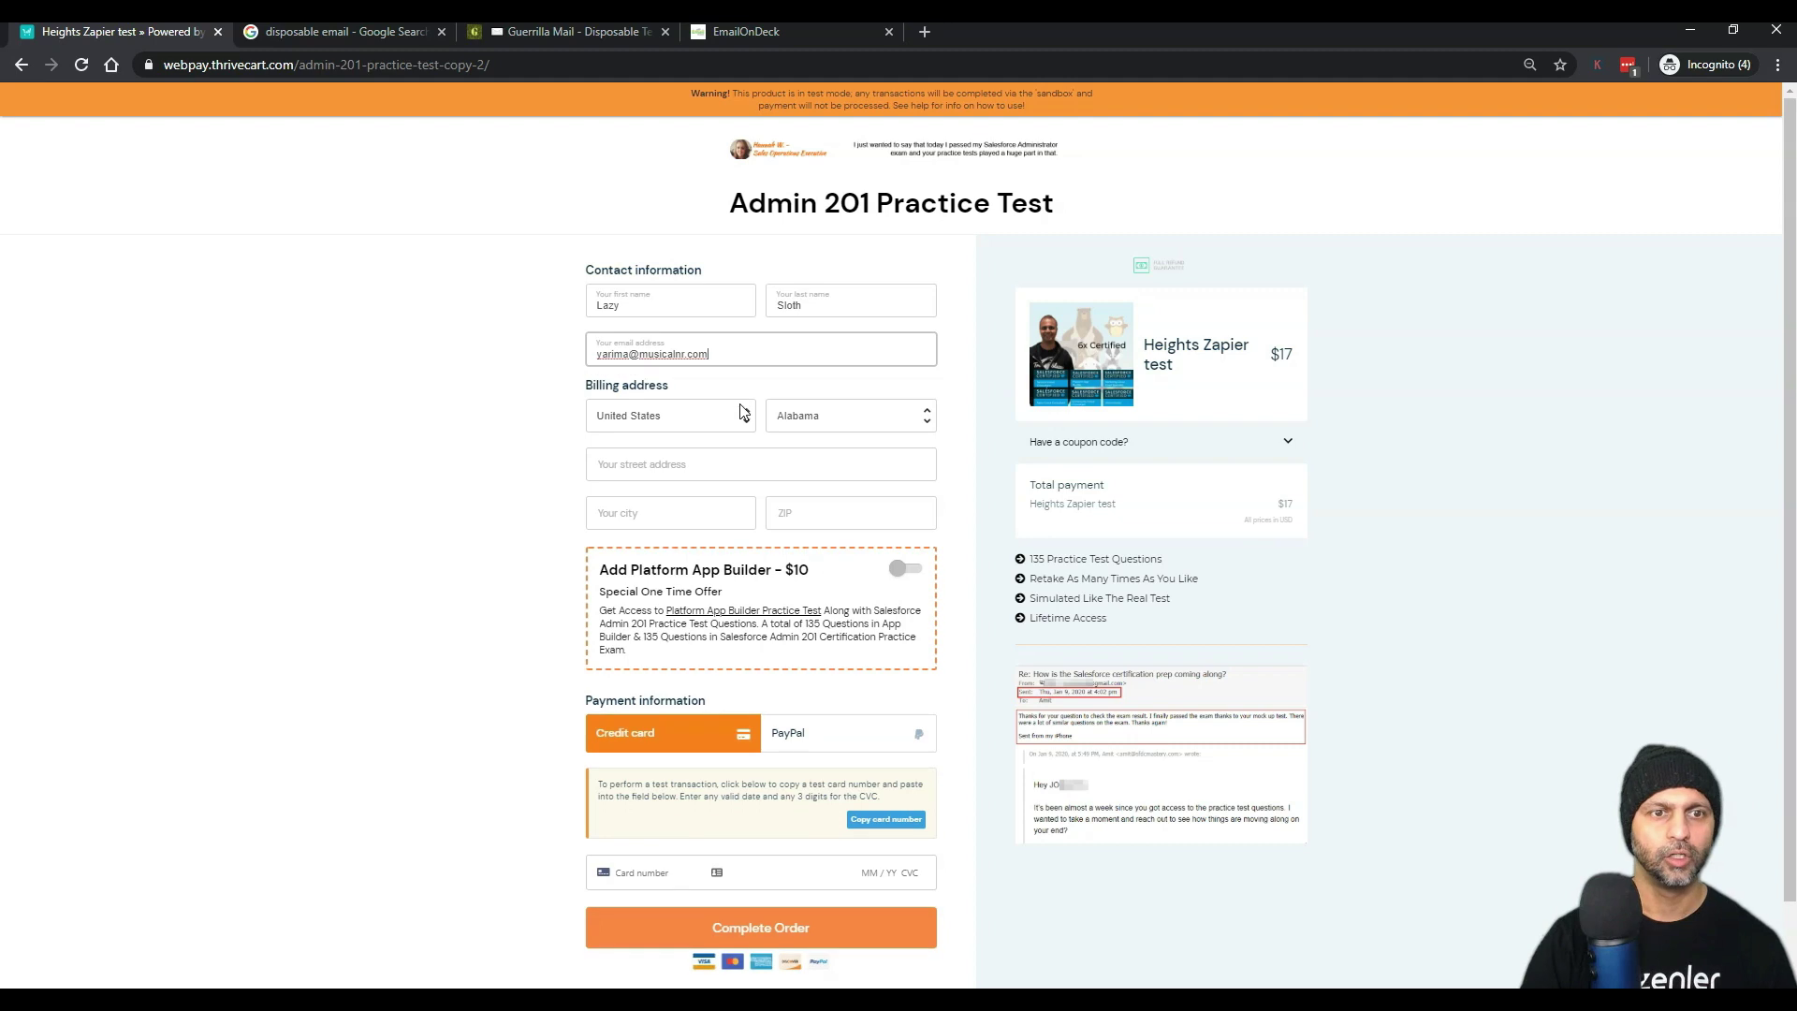
Fill in the billing street address, city and ZIP code on the checkout
left_click(821, 426)
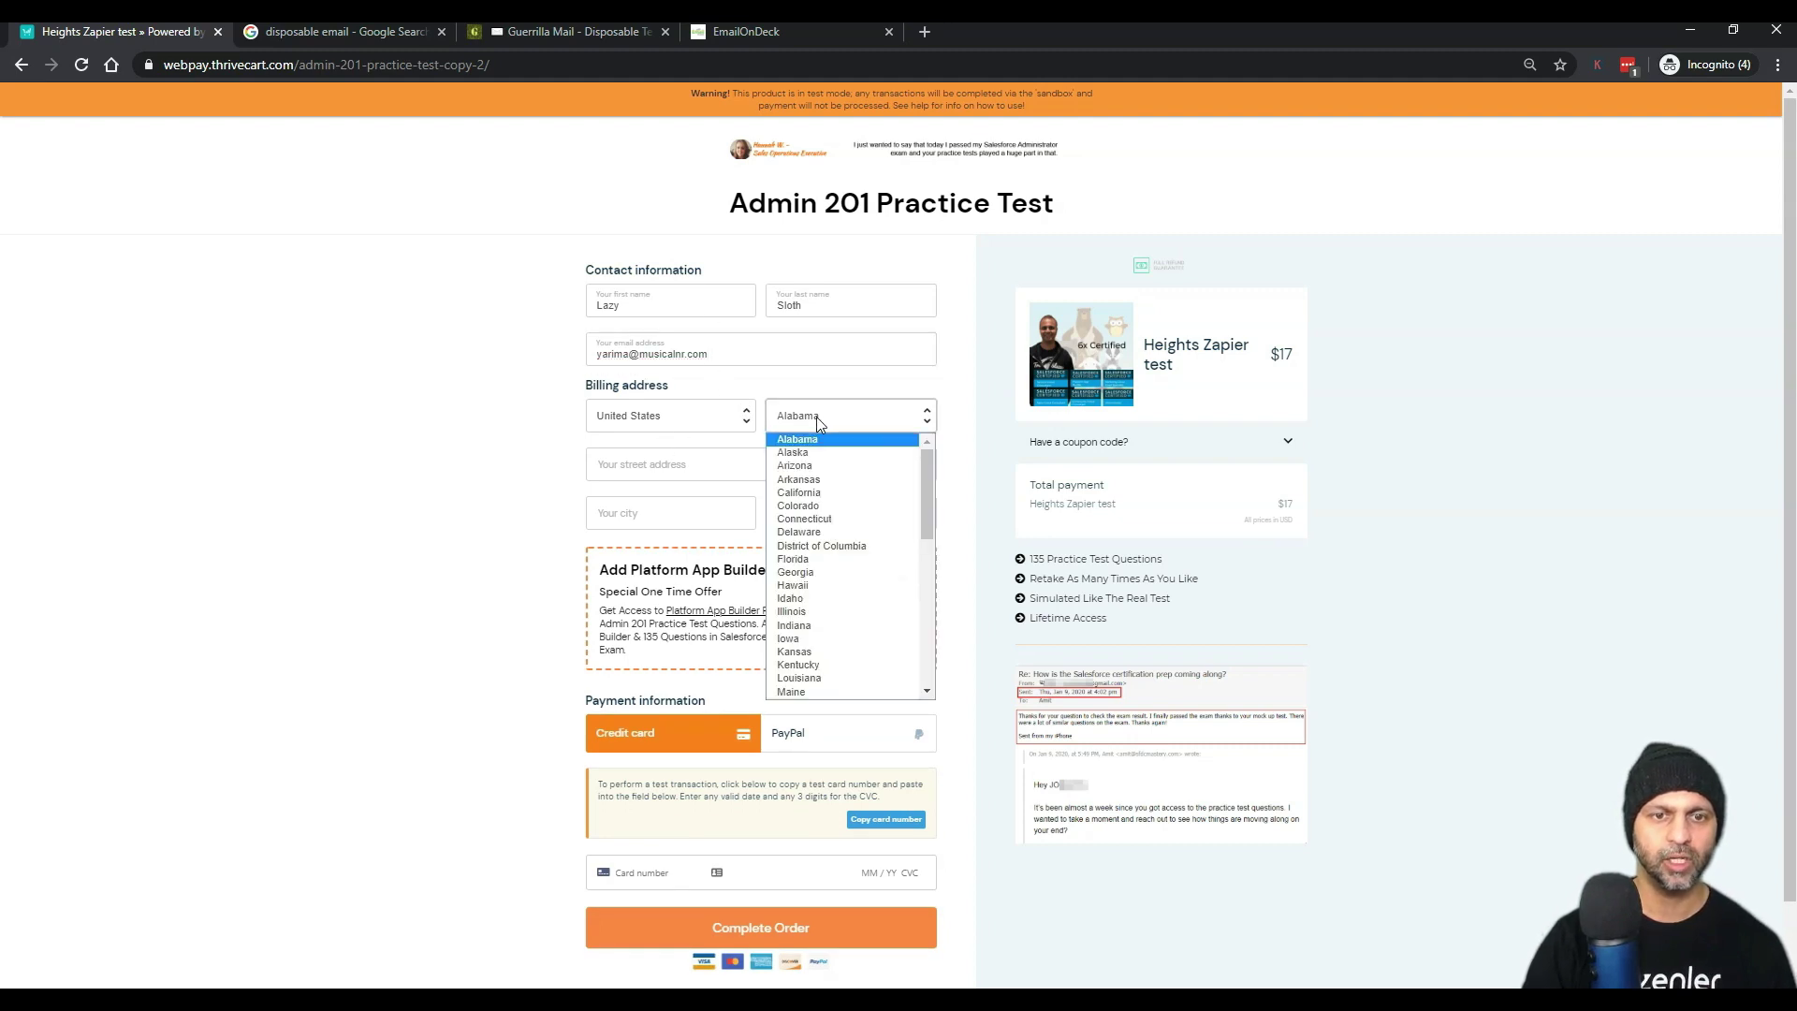
left_click(722, 468)
type("123 Main st")
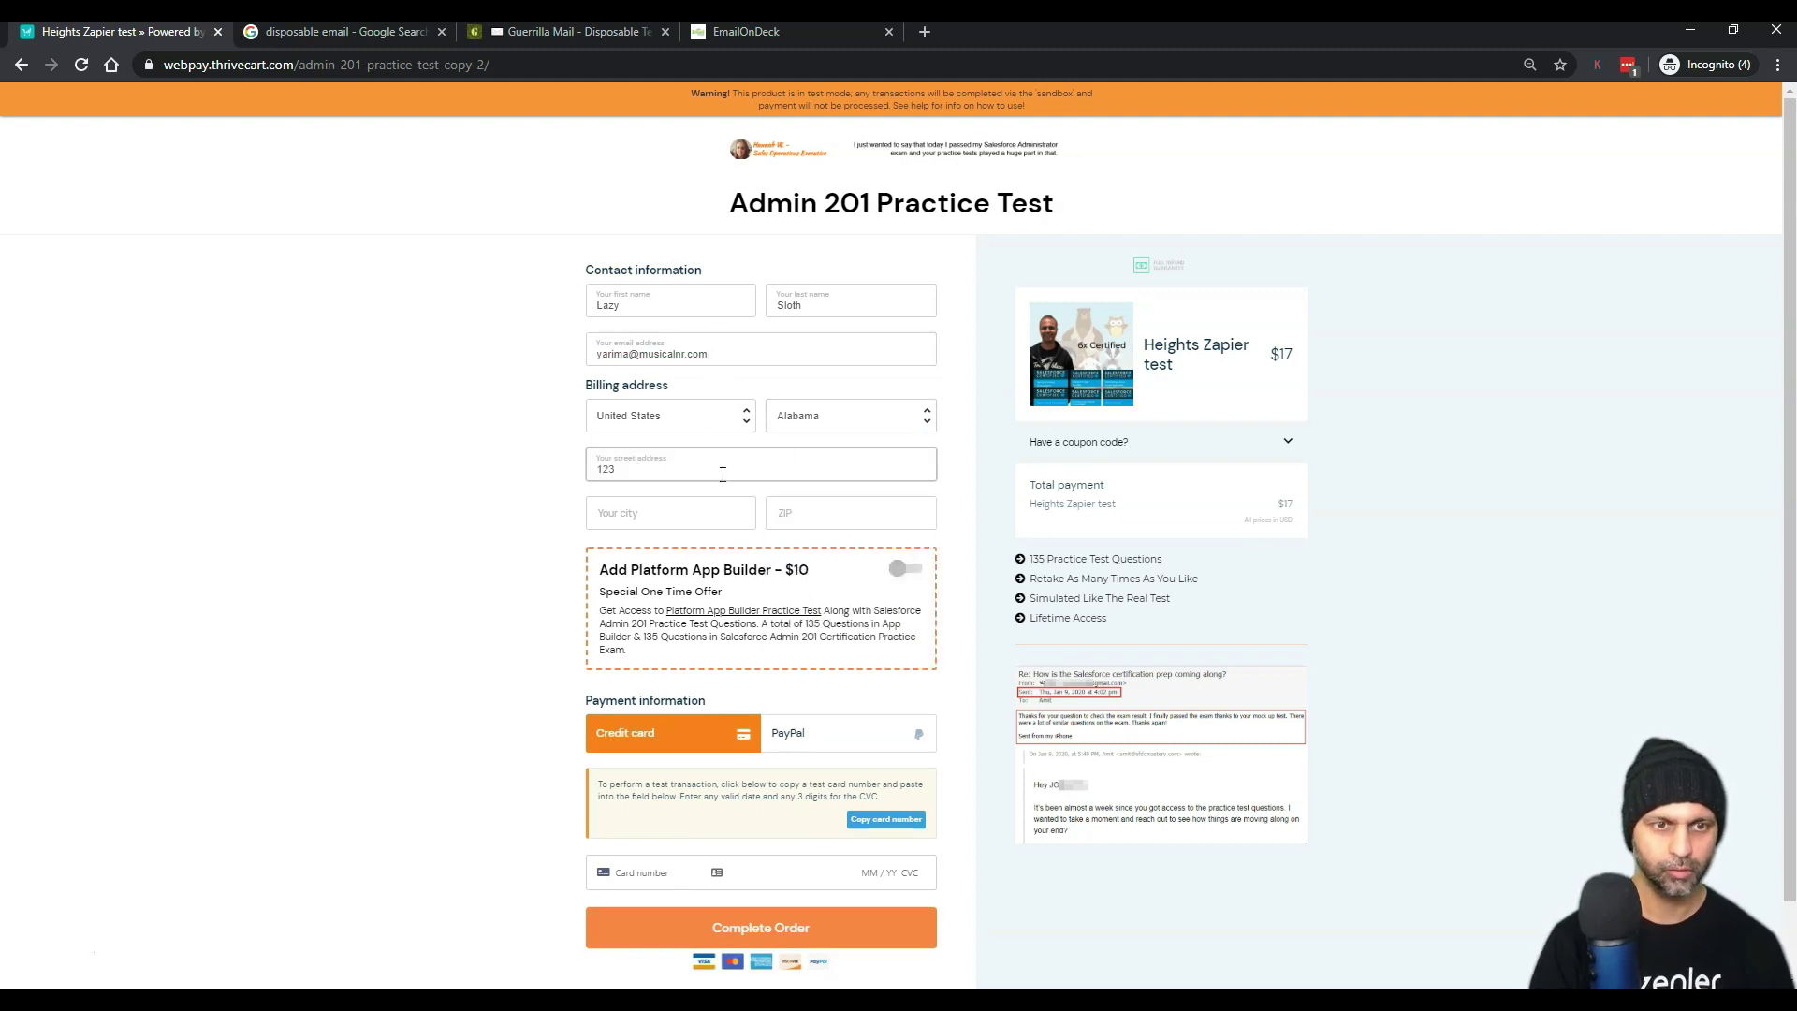
key("Tab")
type("Alabama")
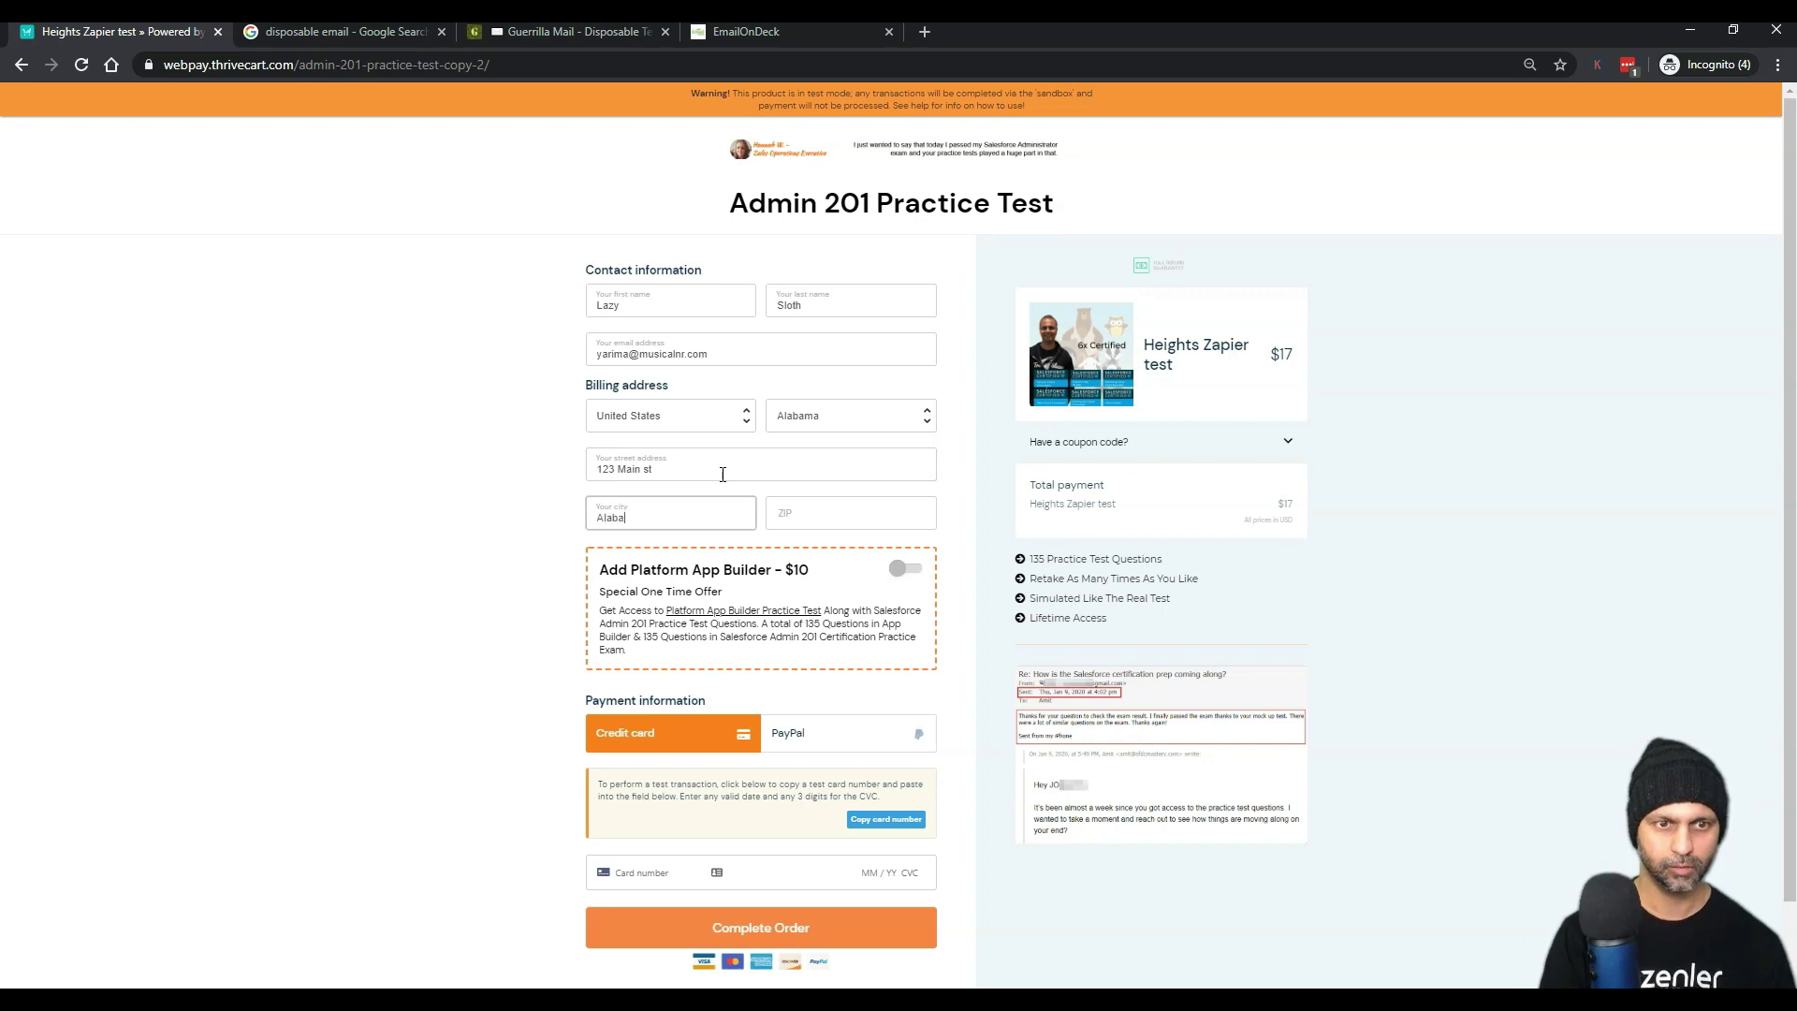
key("Tab")
type("98474")
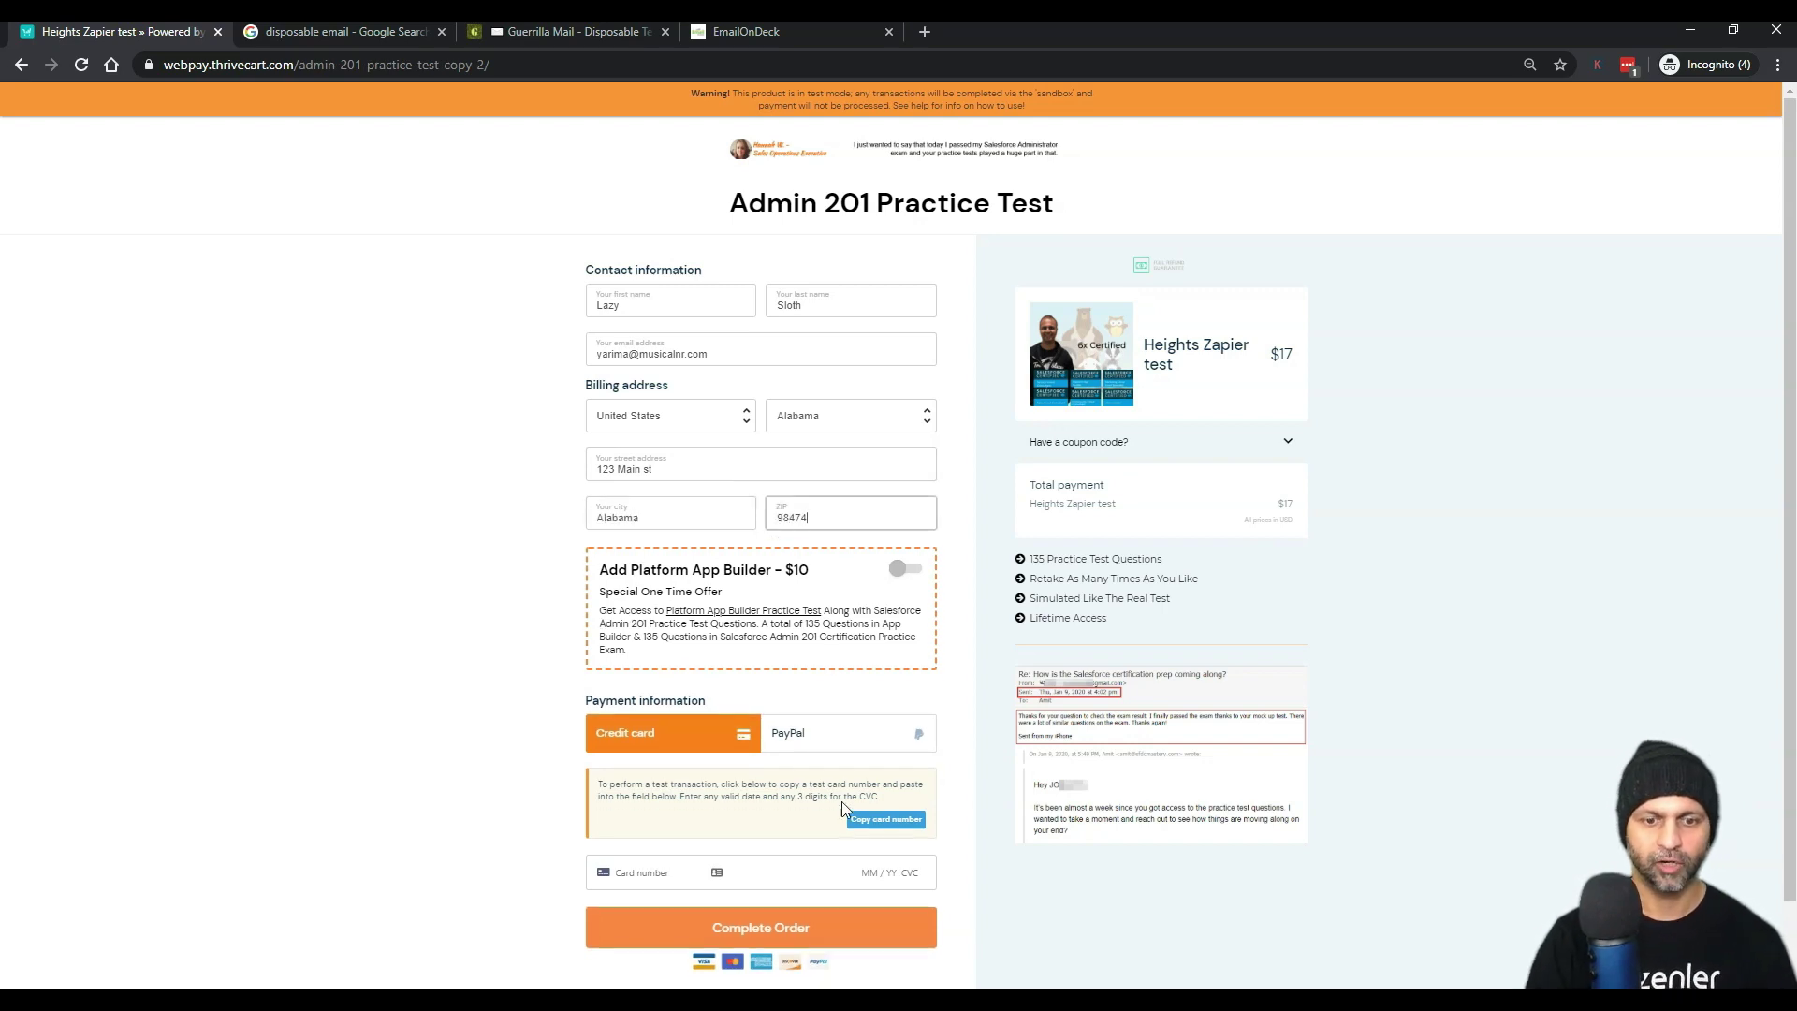
Enter the test card number, expiry and CVC, and complete the $17 order
left_click(881, 822)
left_click(642, 875)
key("ctrl+v")
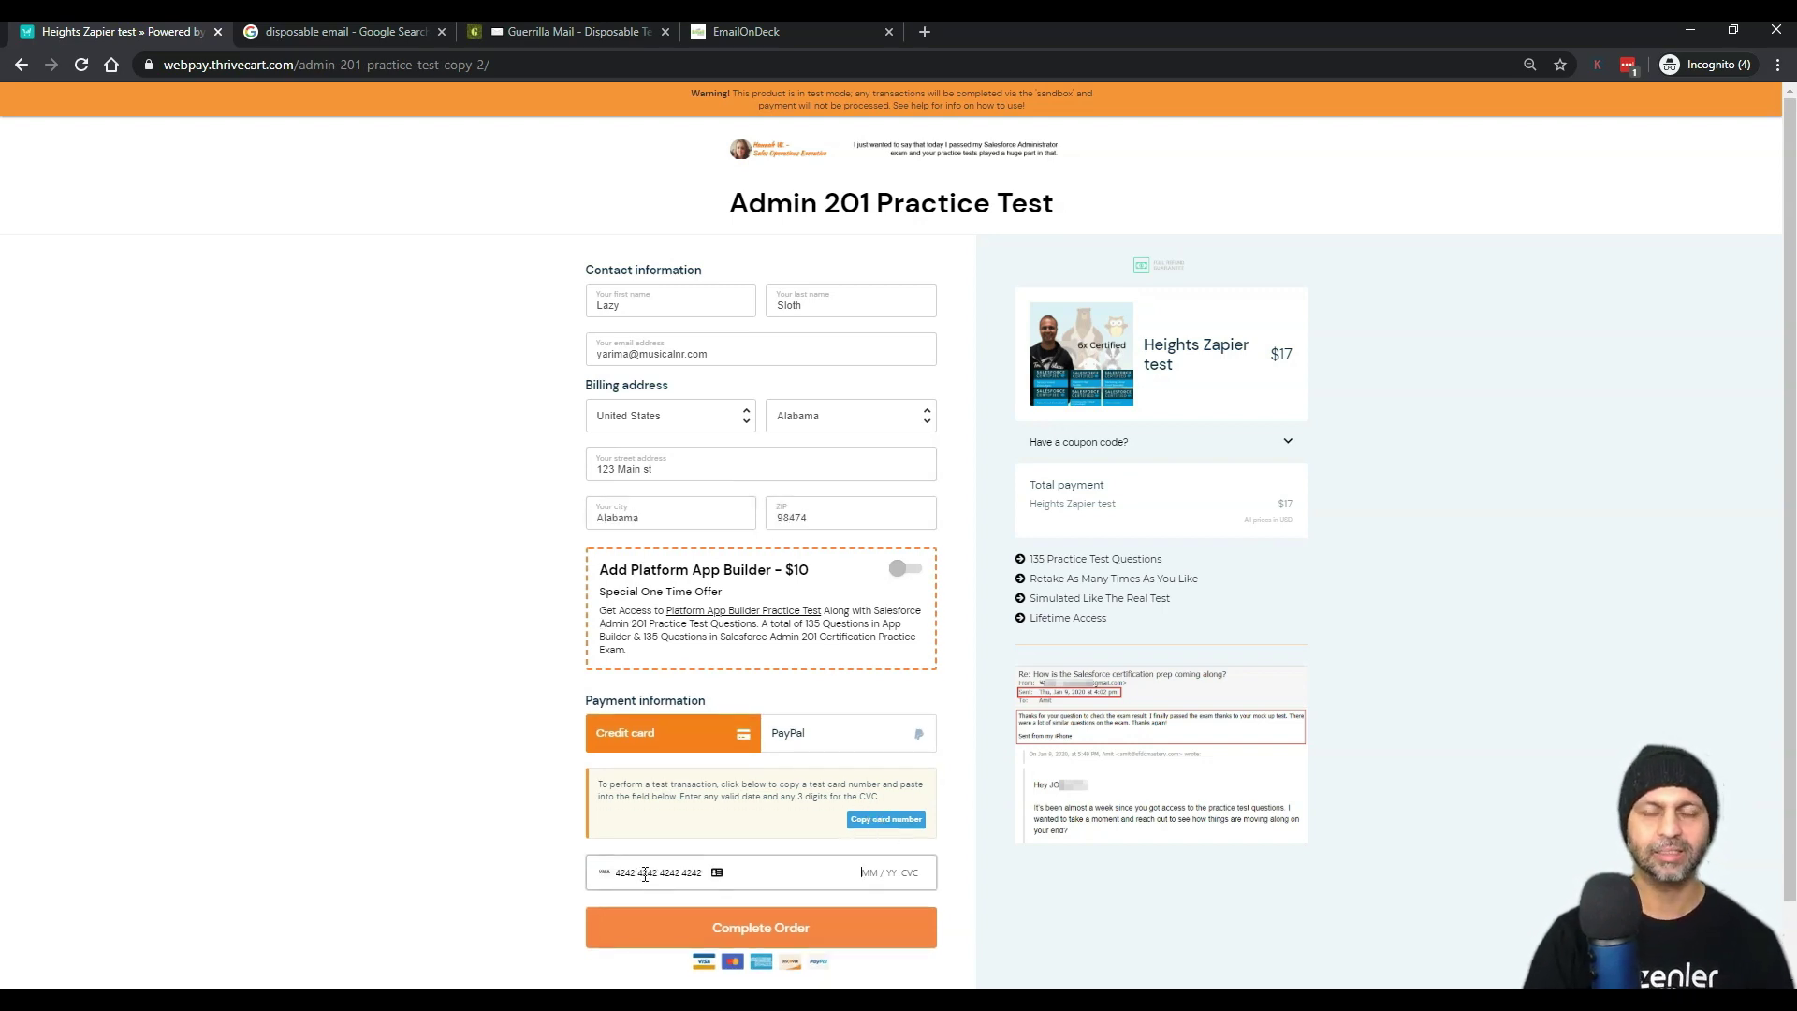
type("12")
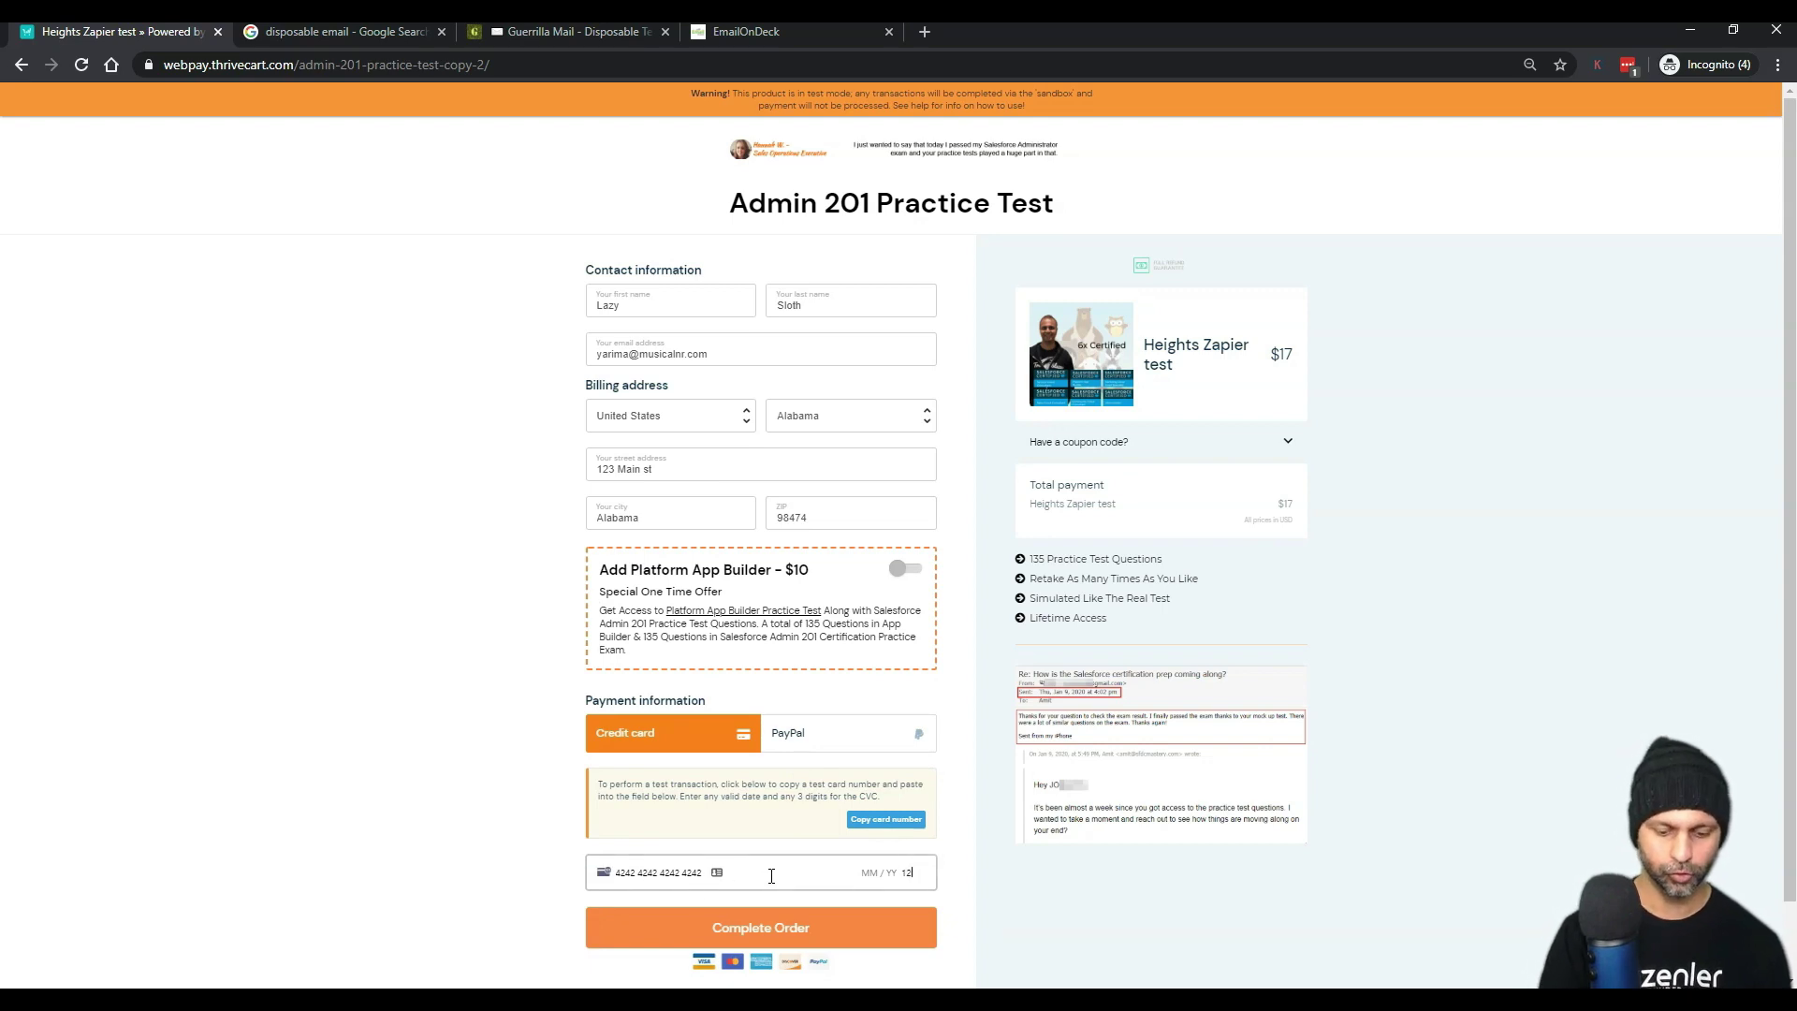
key("shift+Tab")
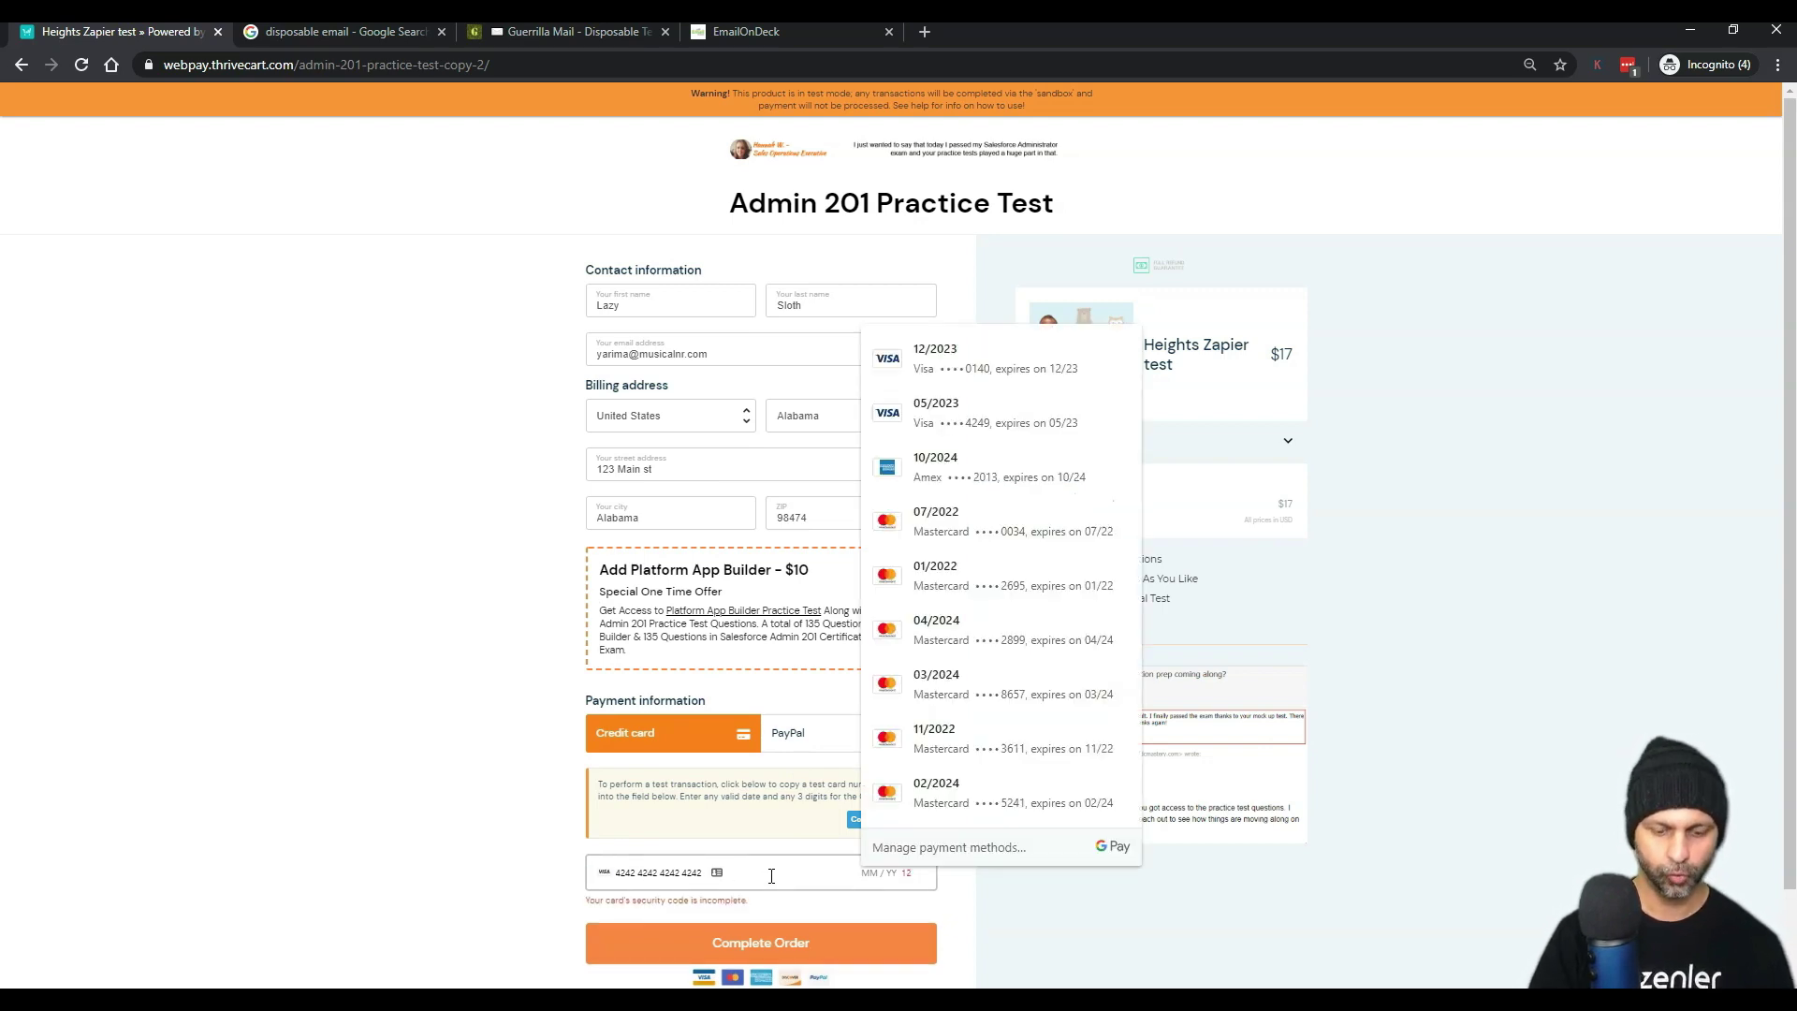
type("12 / 20")
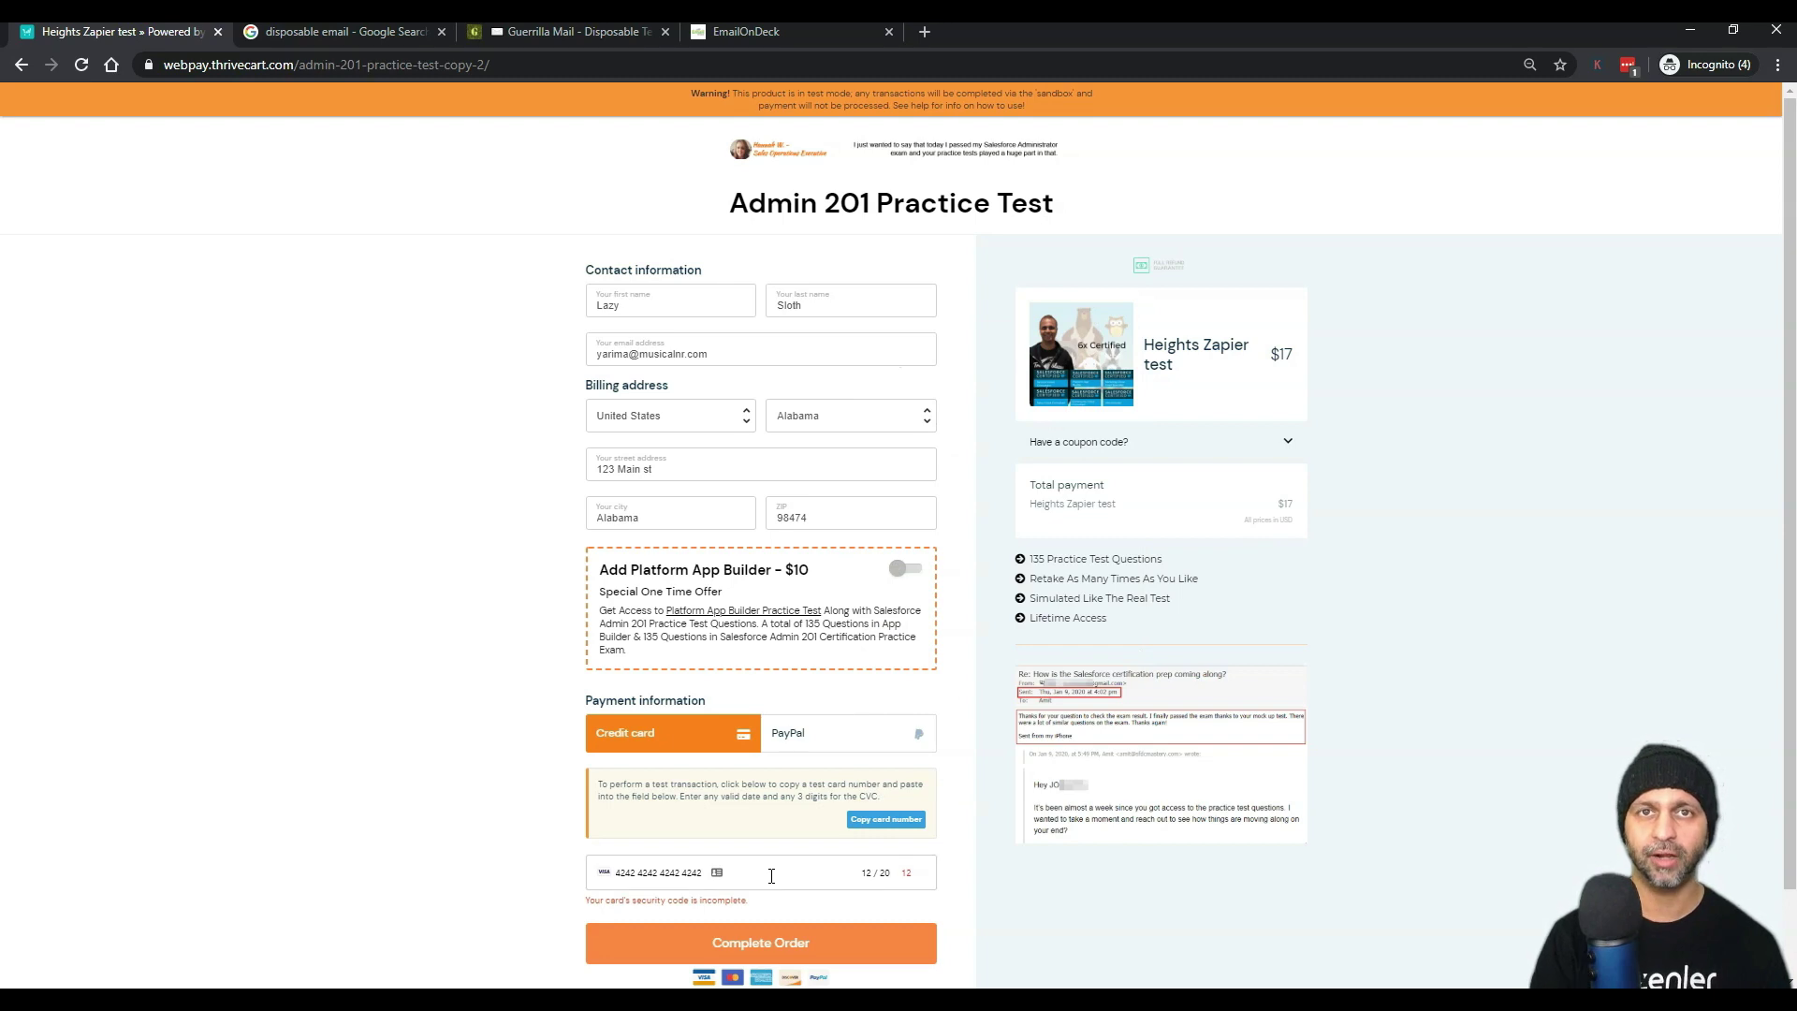
left_click(903, 873)
type("3")
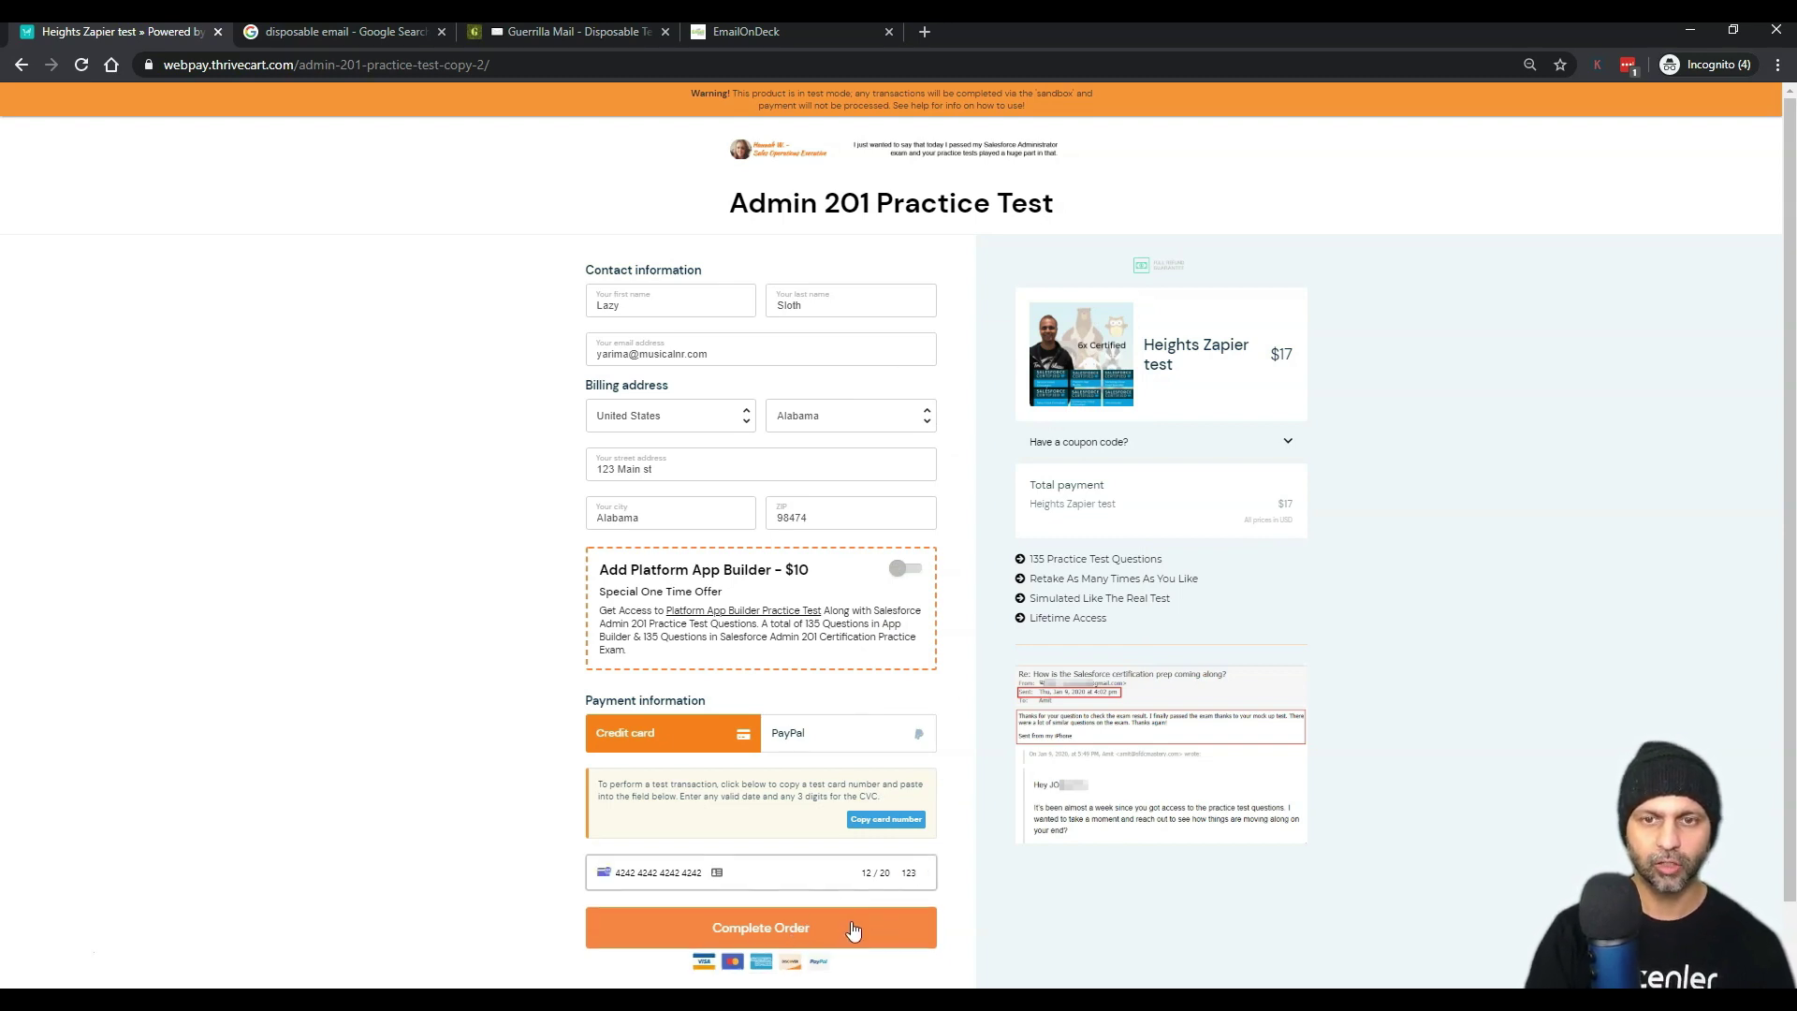
left_click(854, 929)
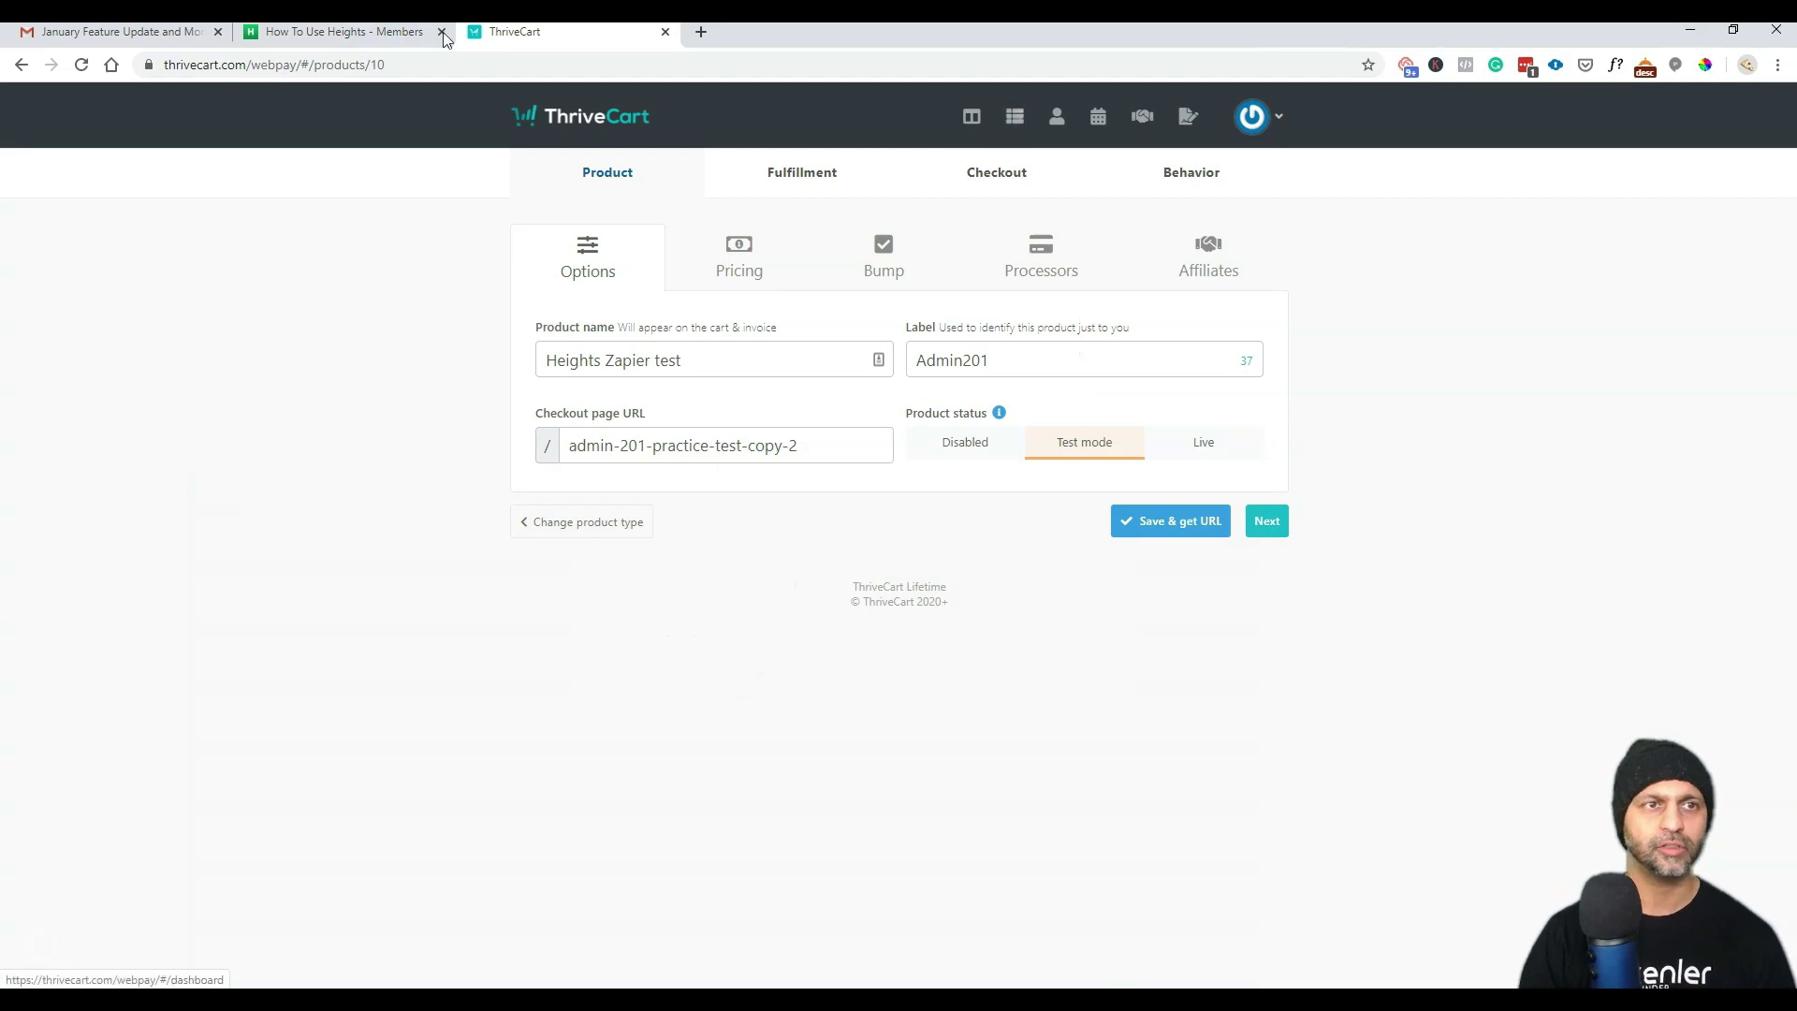
Highlight the release notes on selling courses via Zapier and the Enable Public Preview Page option
left_click(122, 32)
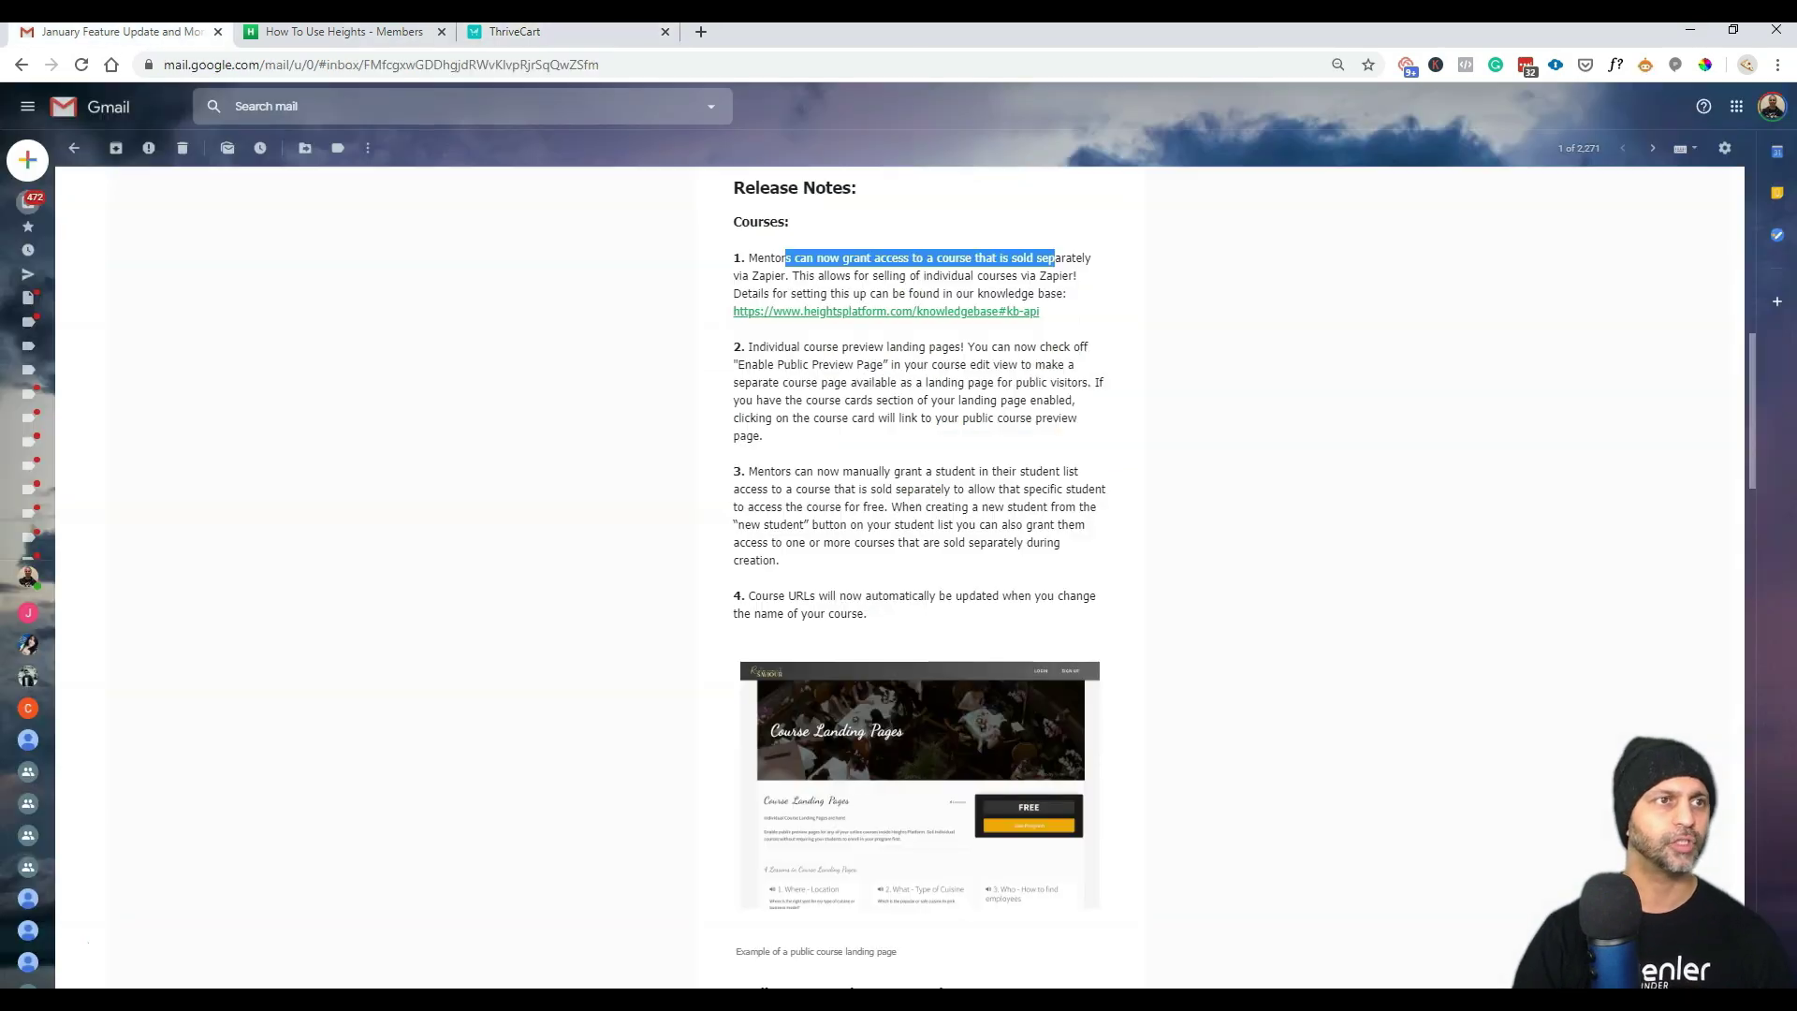
left_click_drag(1076, 295, 730, 262)
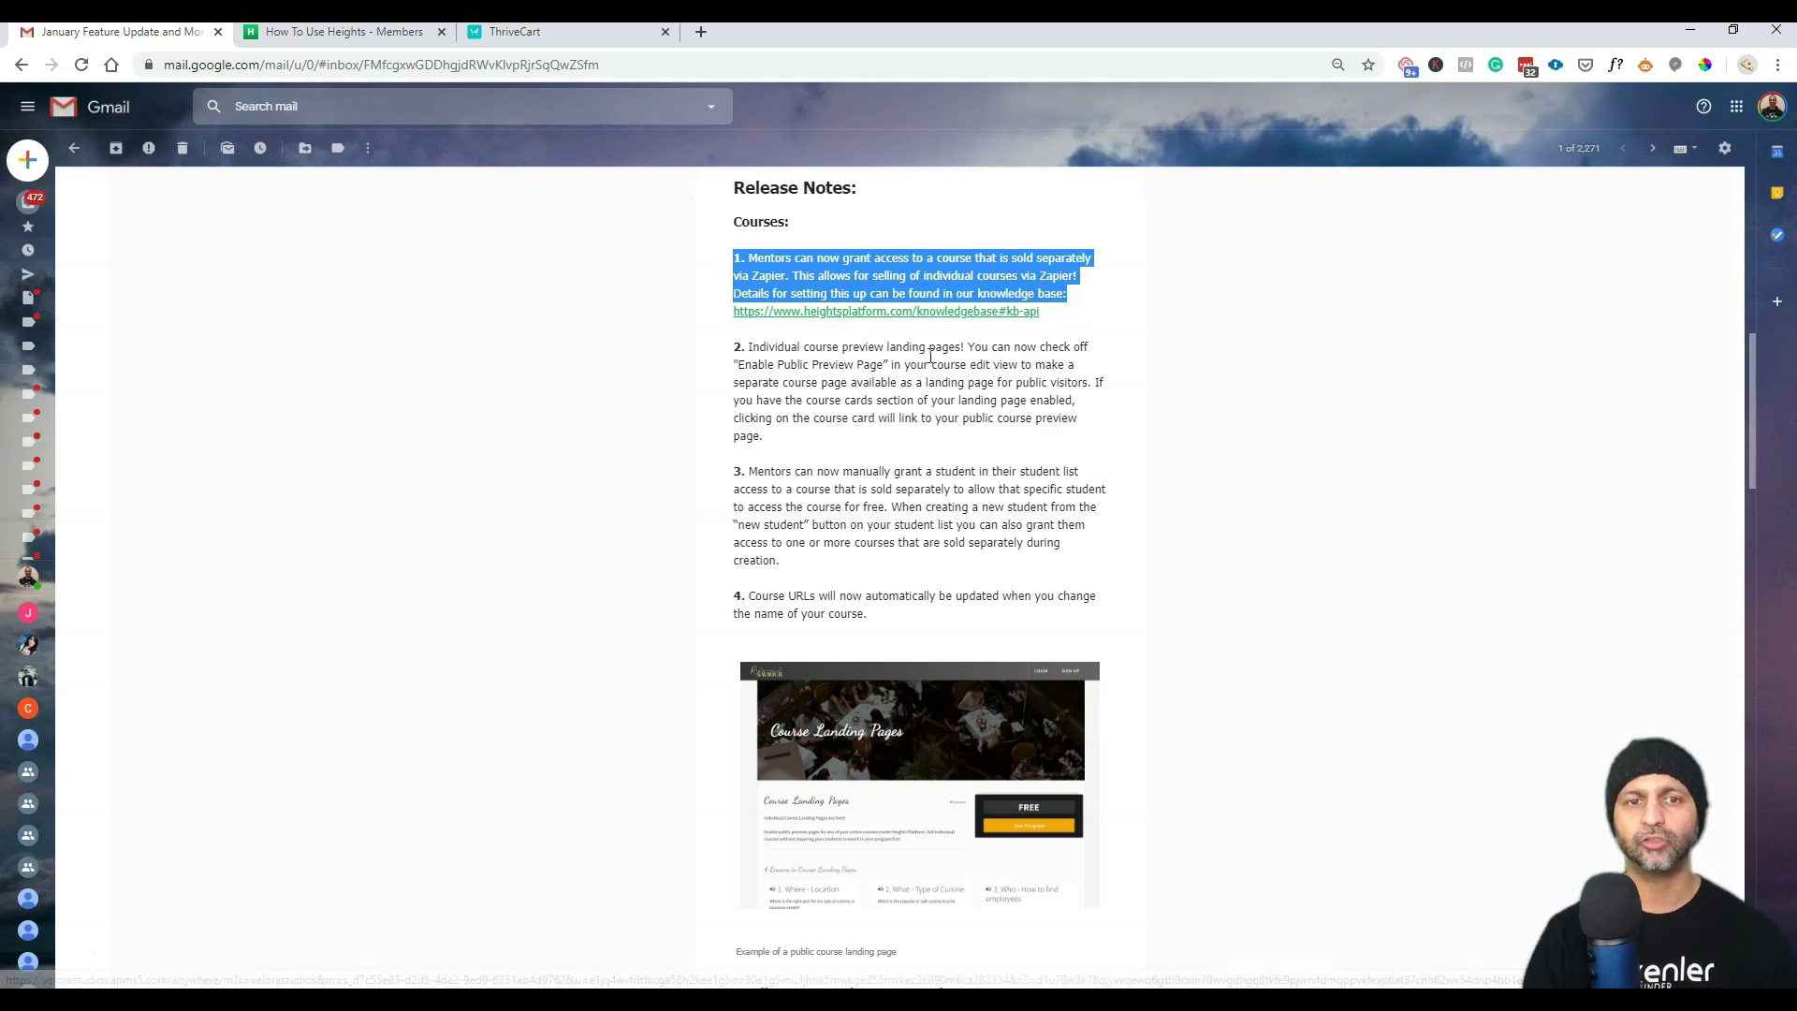
left_click_drag(778, 365, 944, 382)
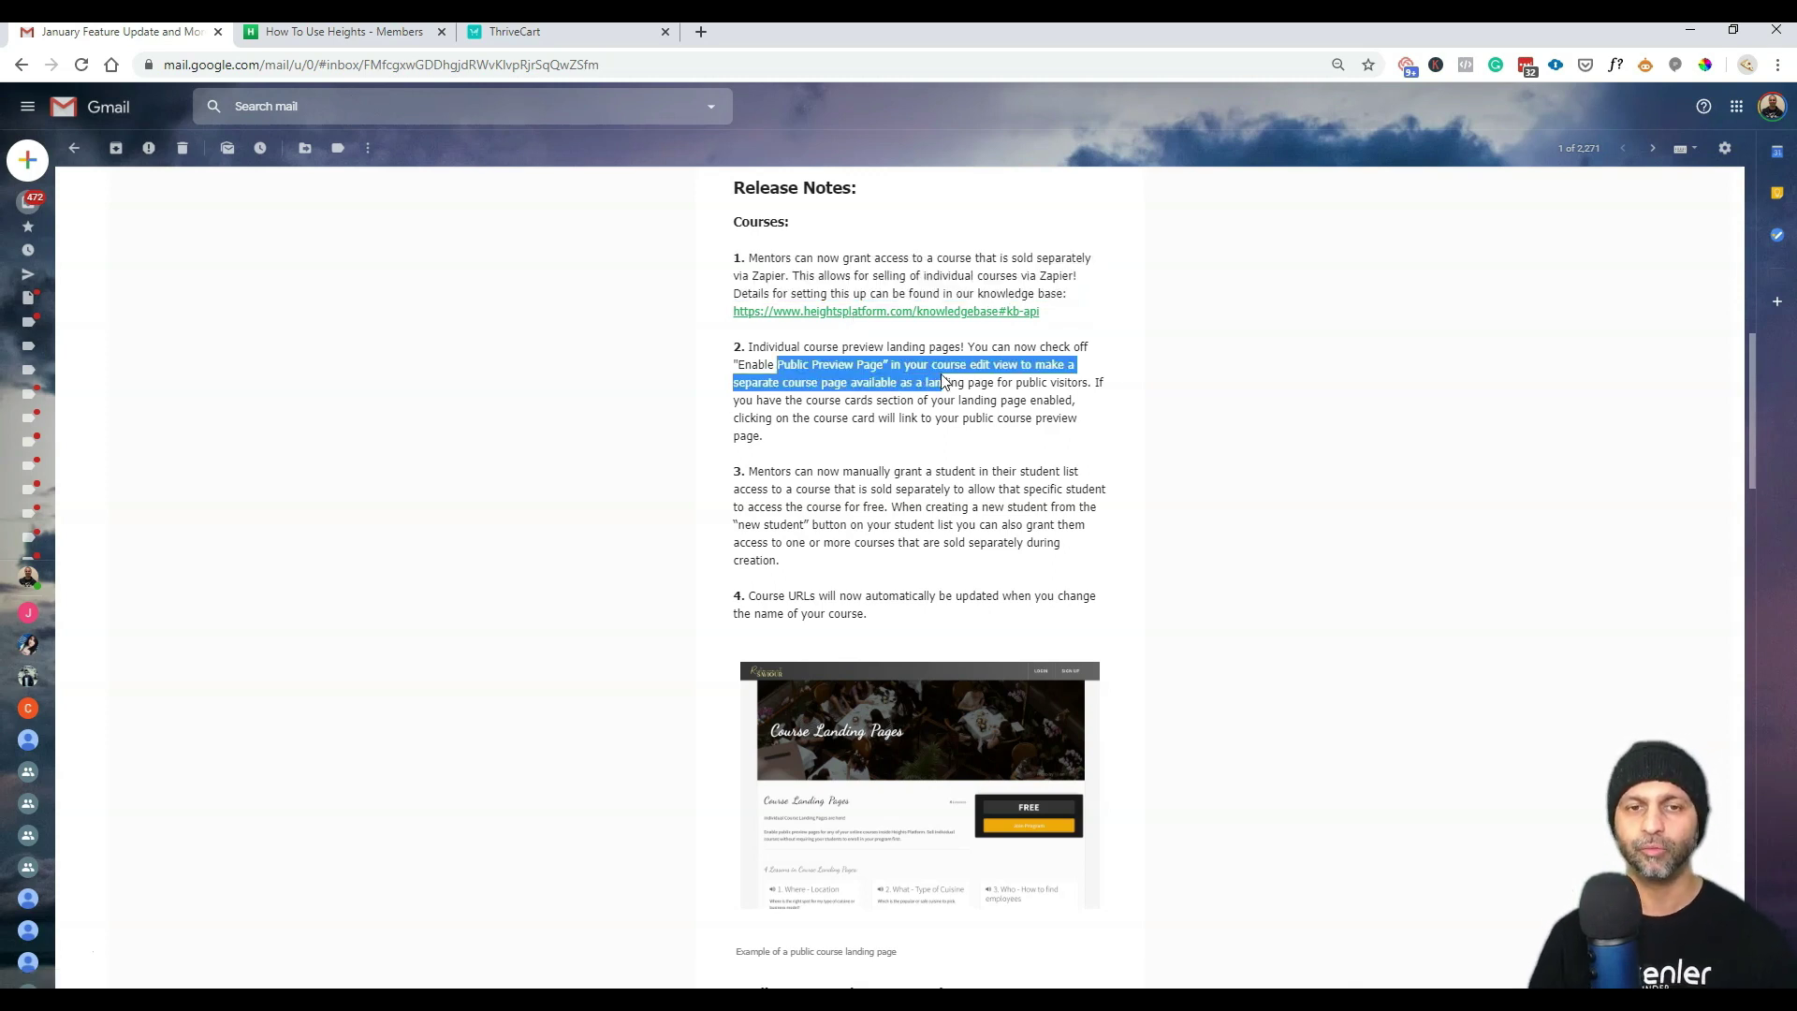
left_click(967, 394)
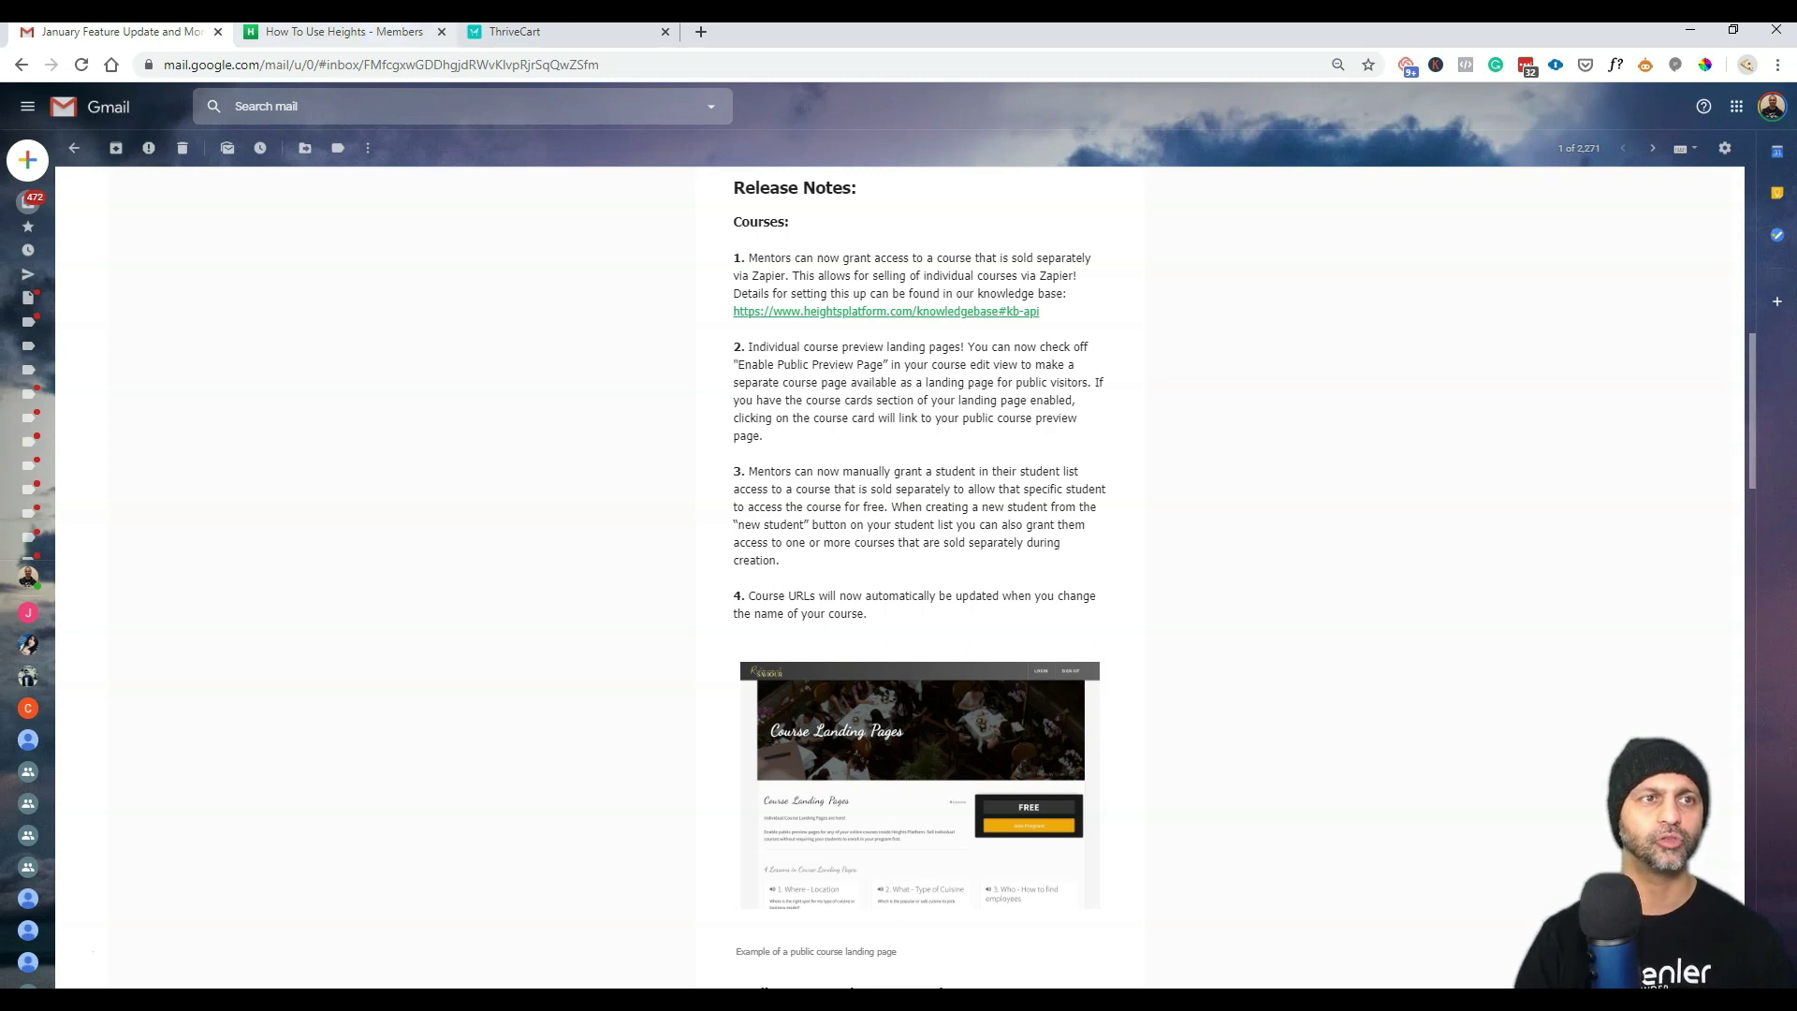
left_click(337, 30)
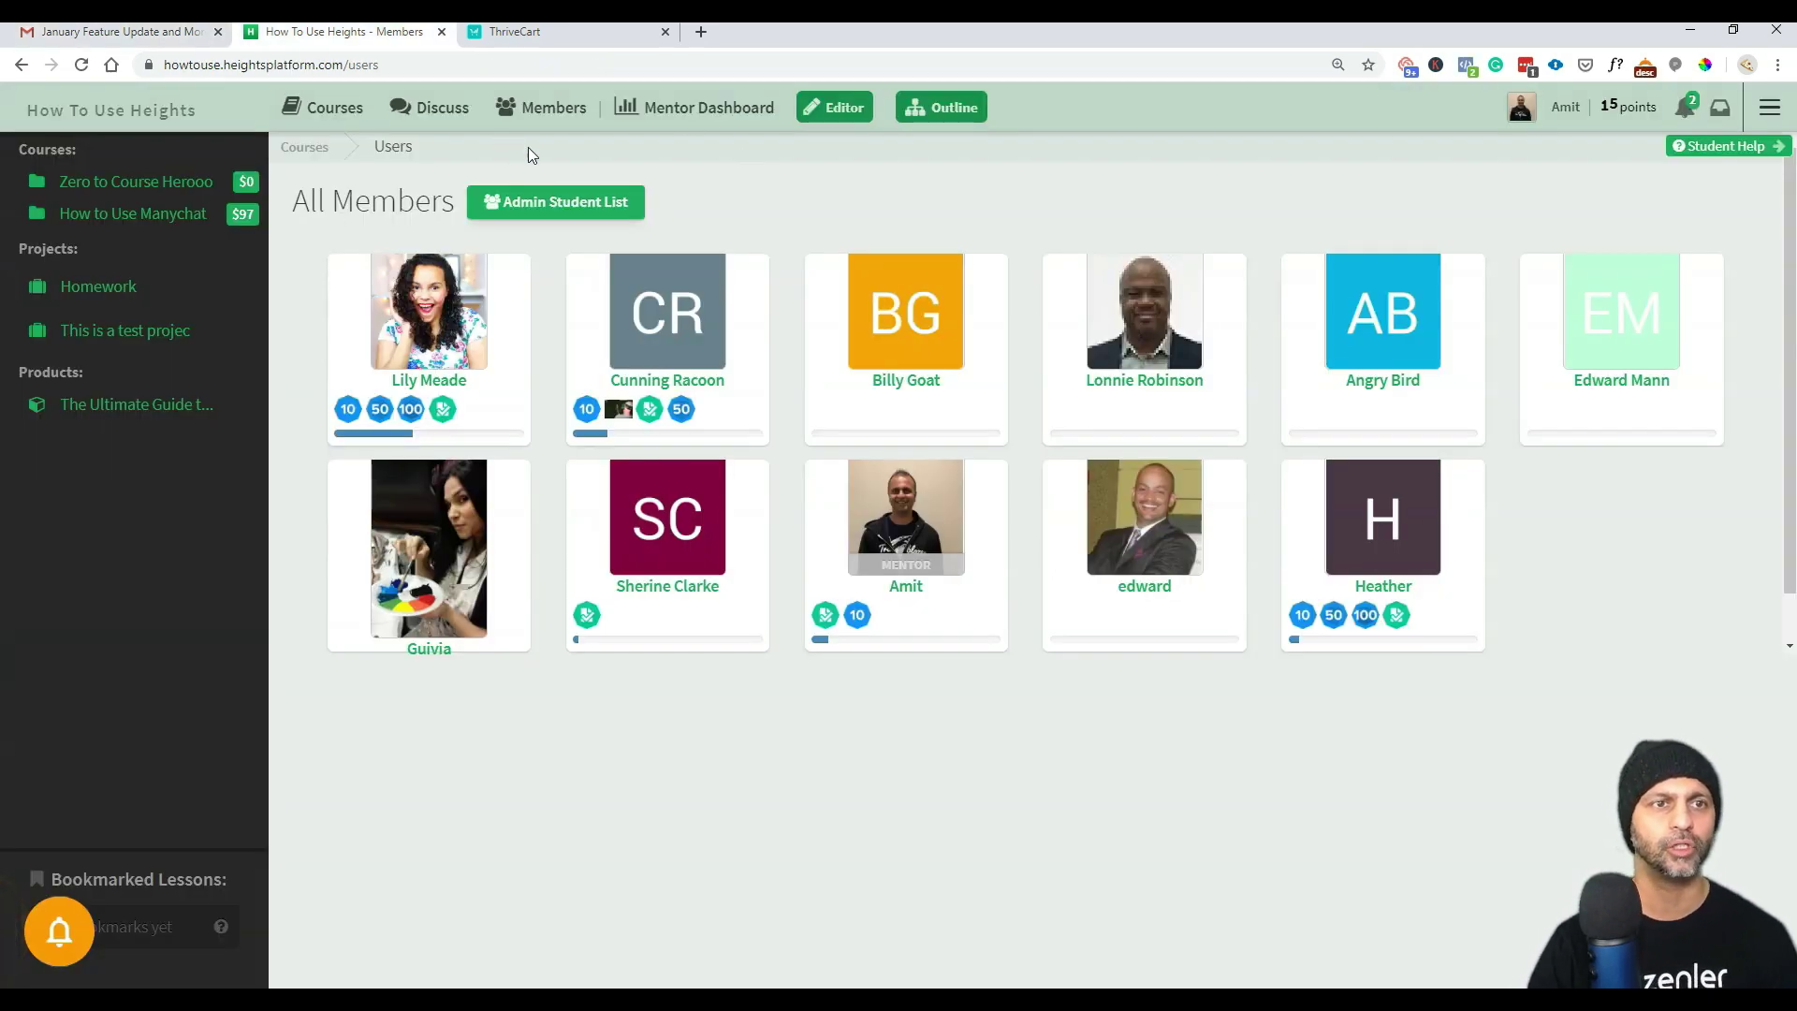
Open the Zero to Course Herooo settings through its Editor and program Outline
left_click(84, 182)
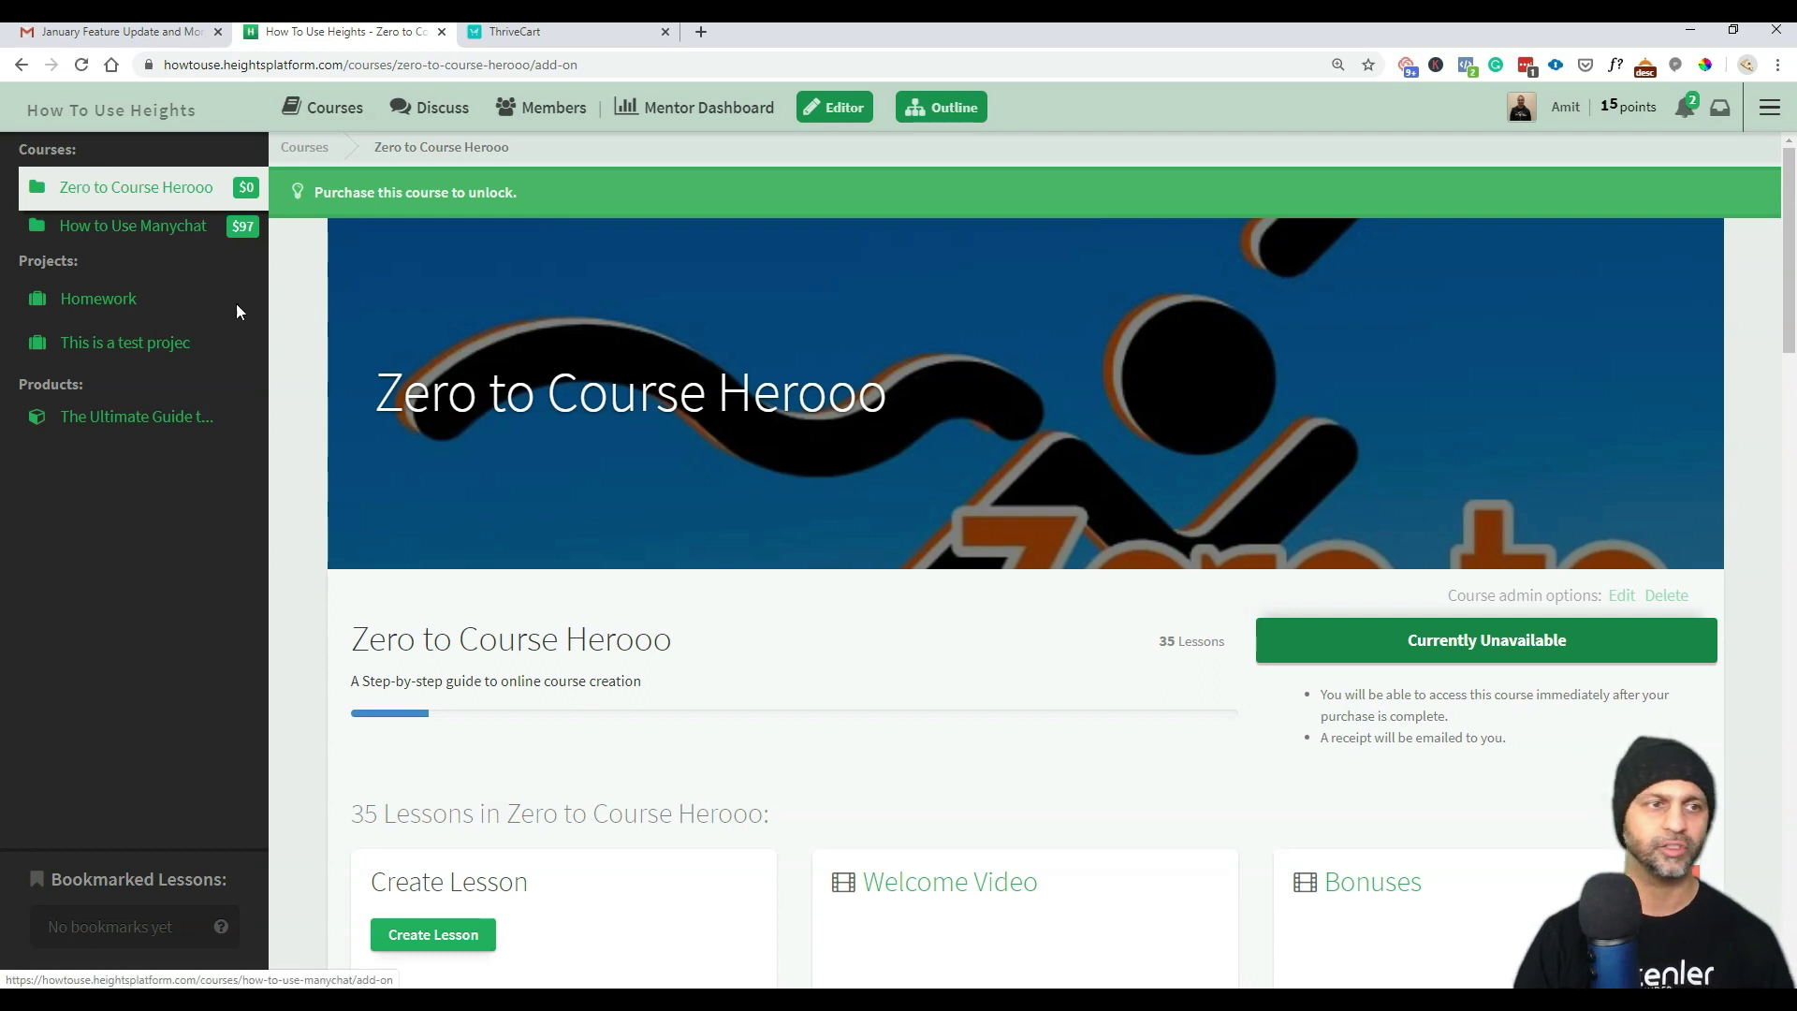
left_click(834, 107)
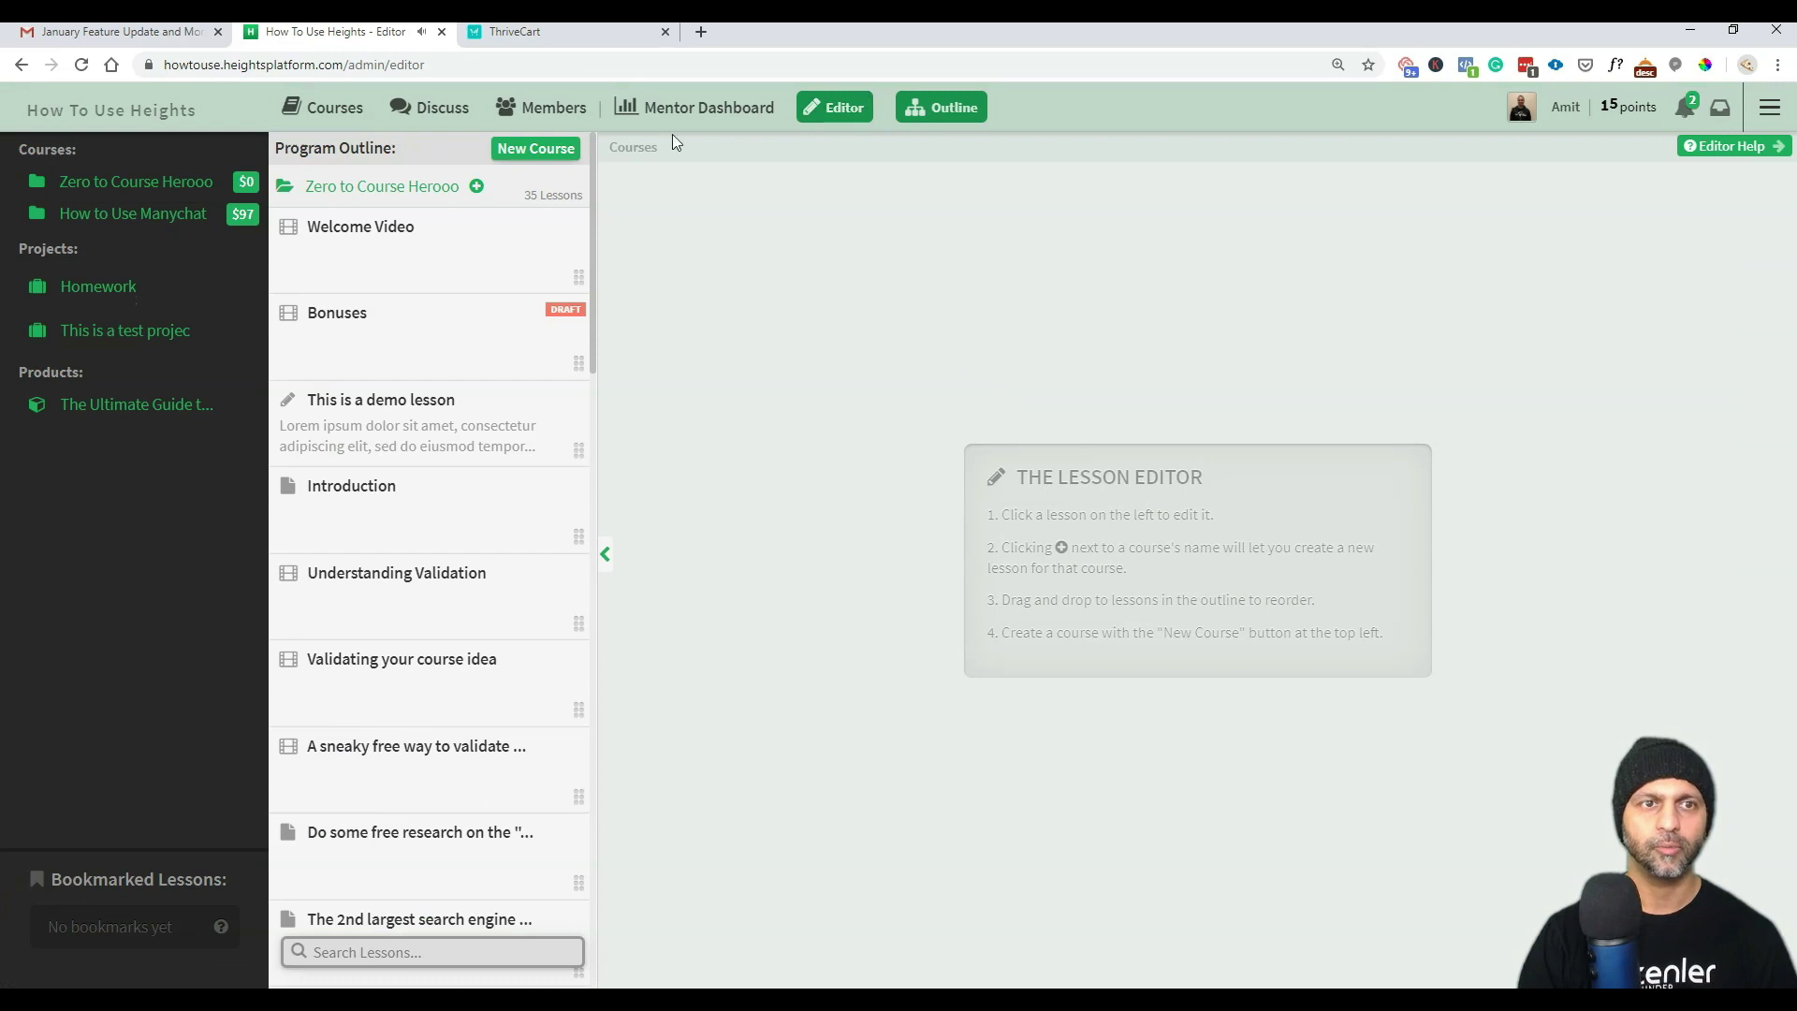
left_click(919, 116)
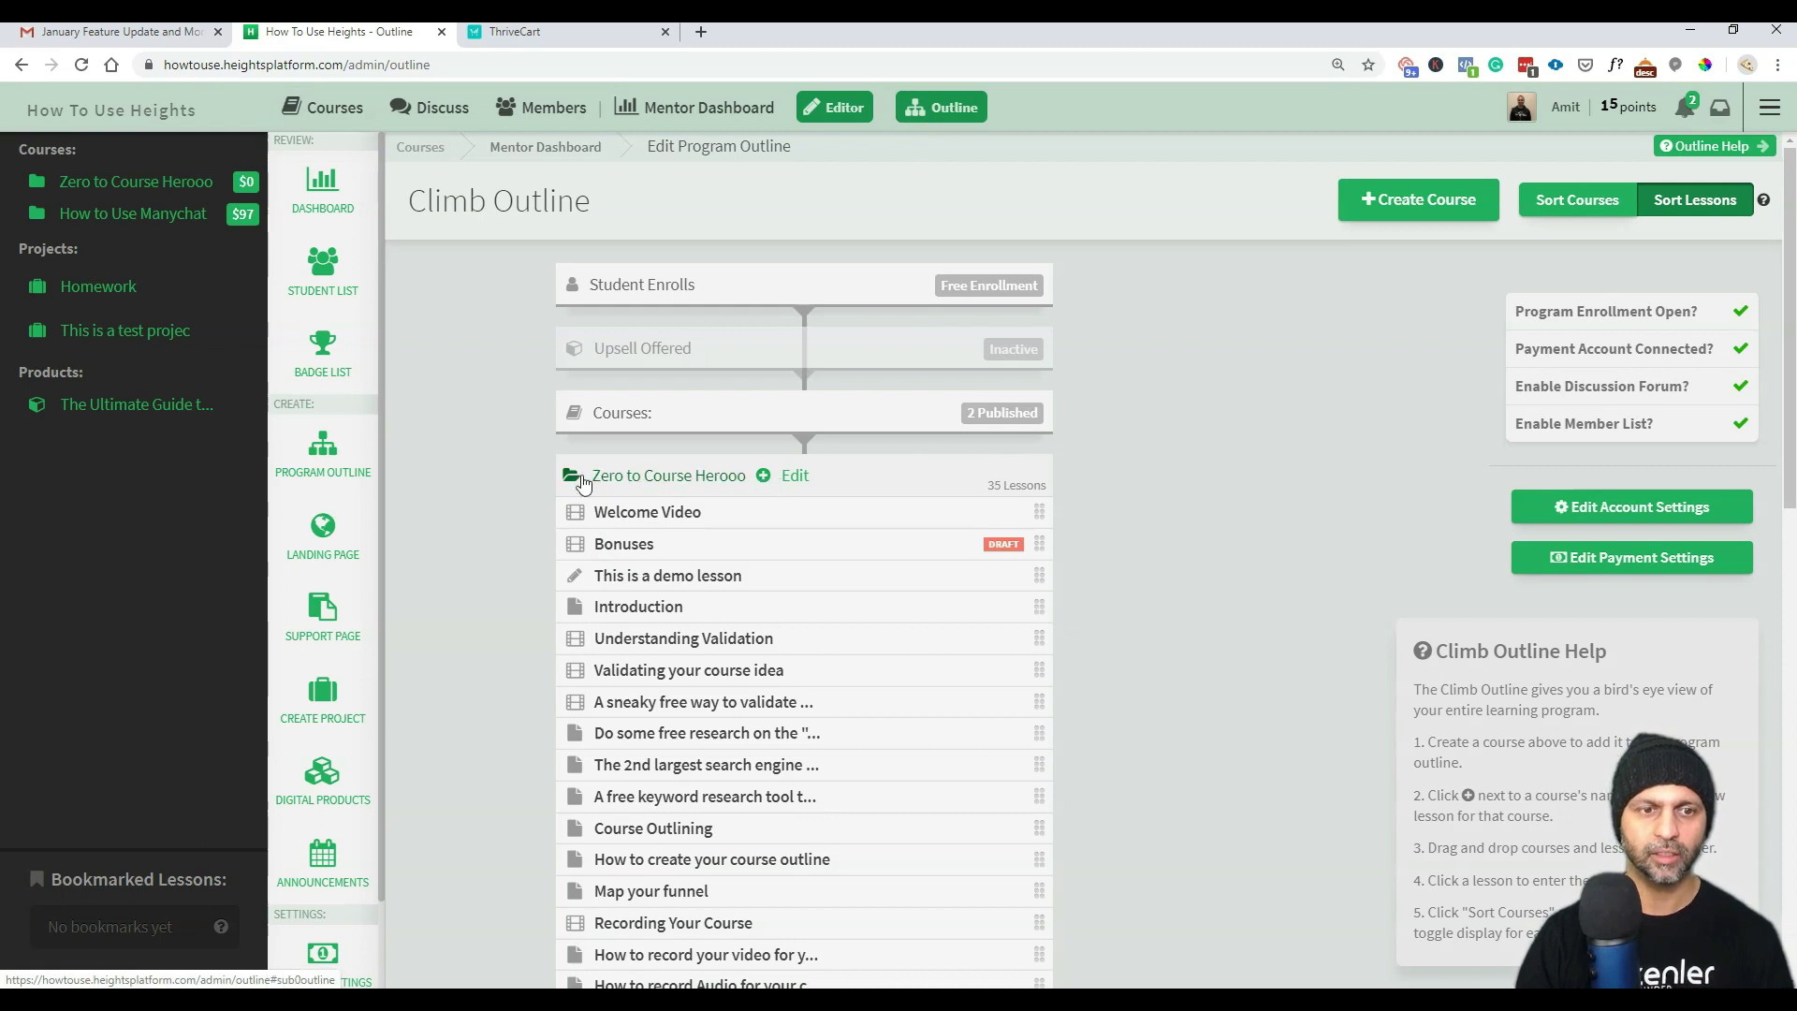
left_click(795, 476)
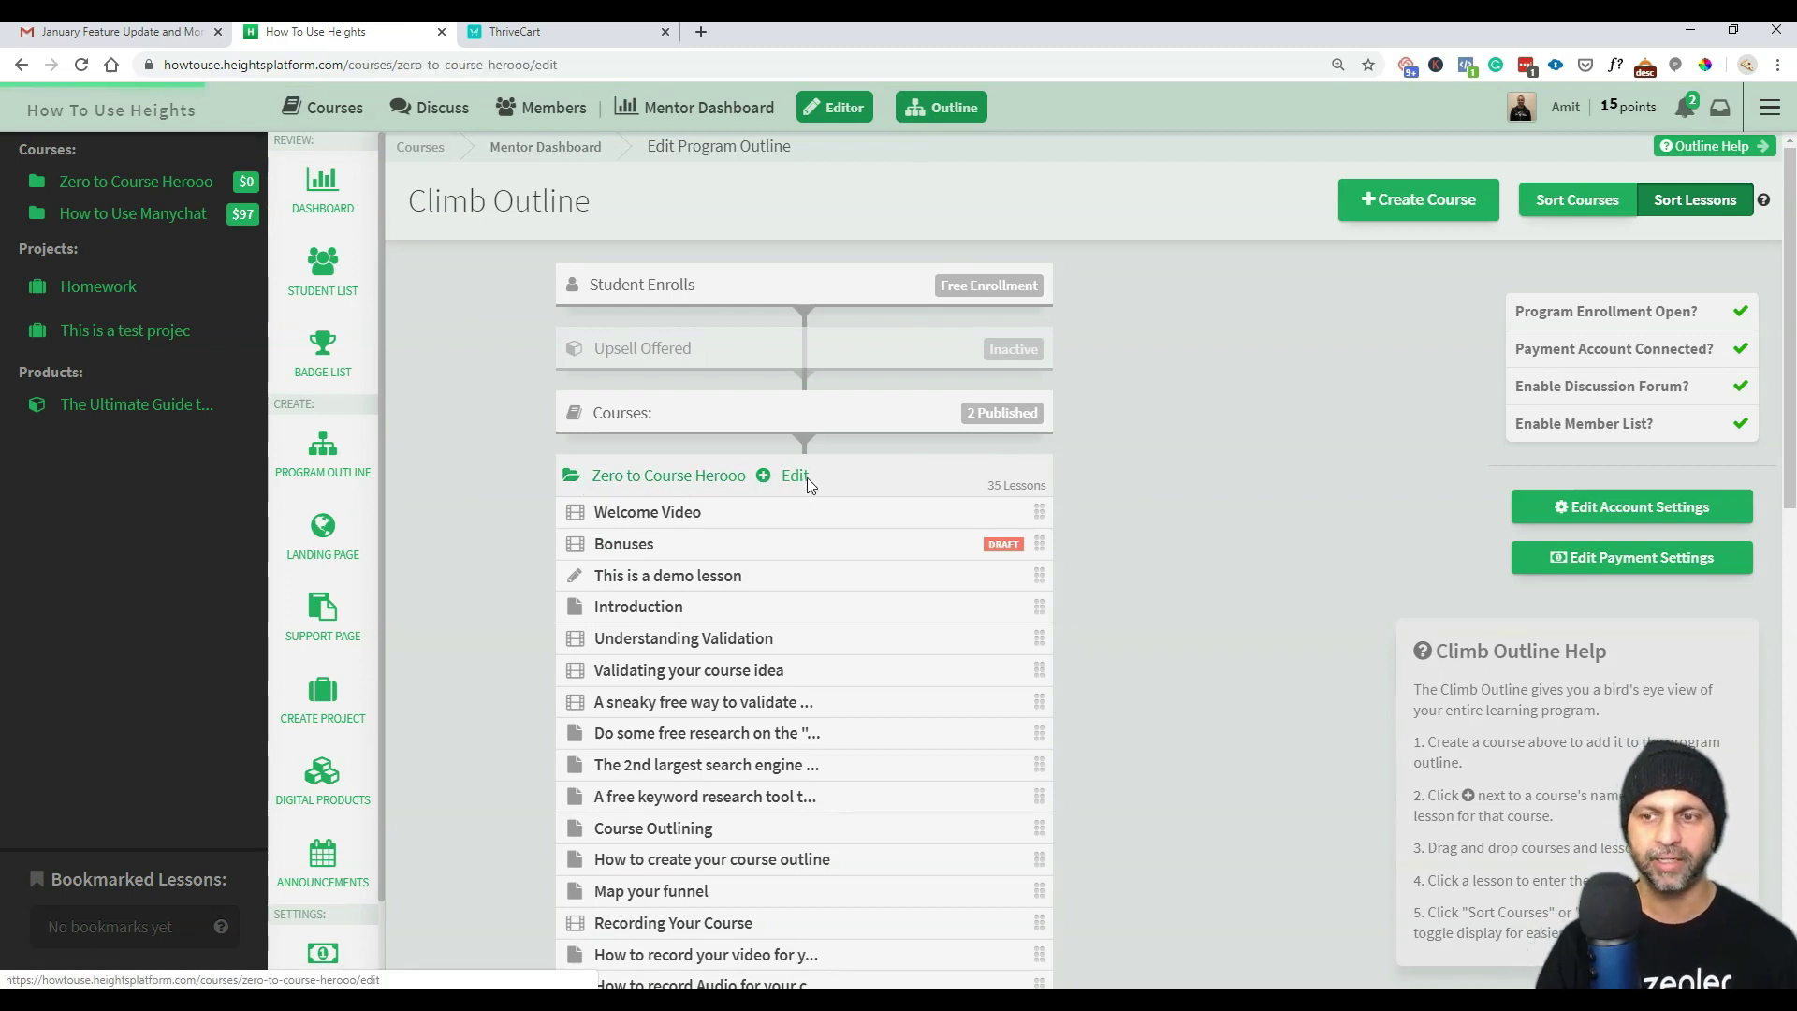
scroll(1288, 564, "down", 3)
mouse_move(1370, 547)
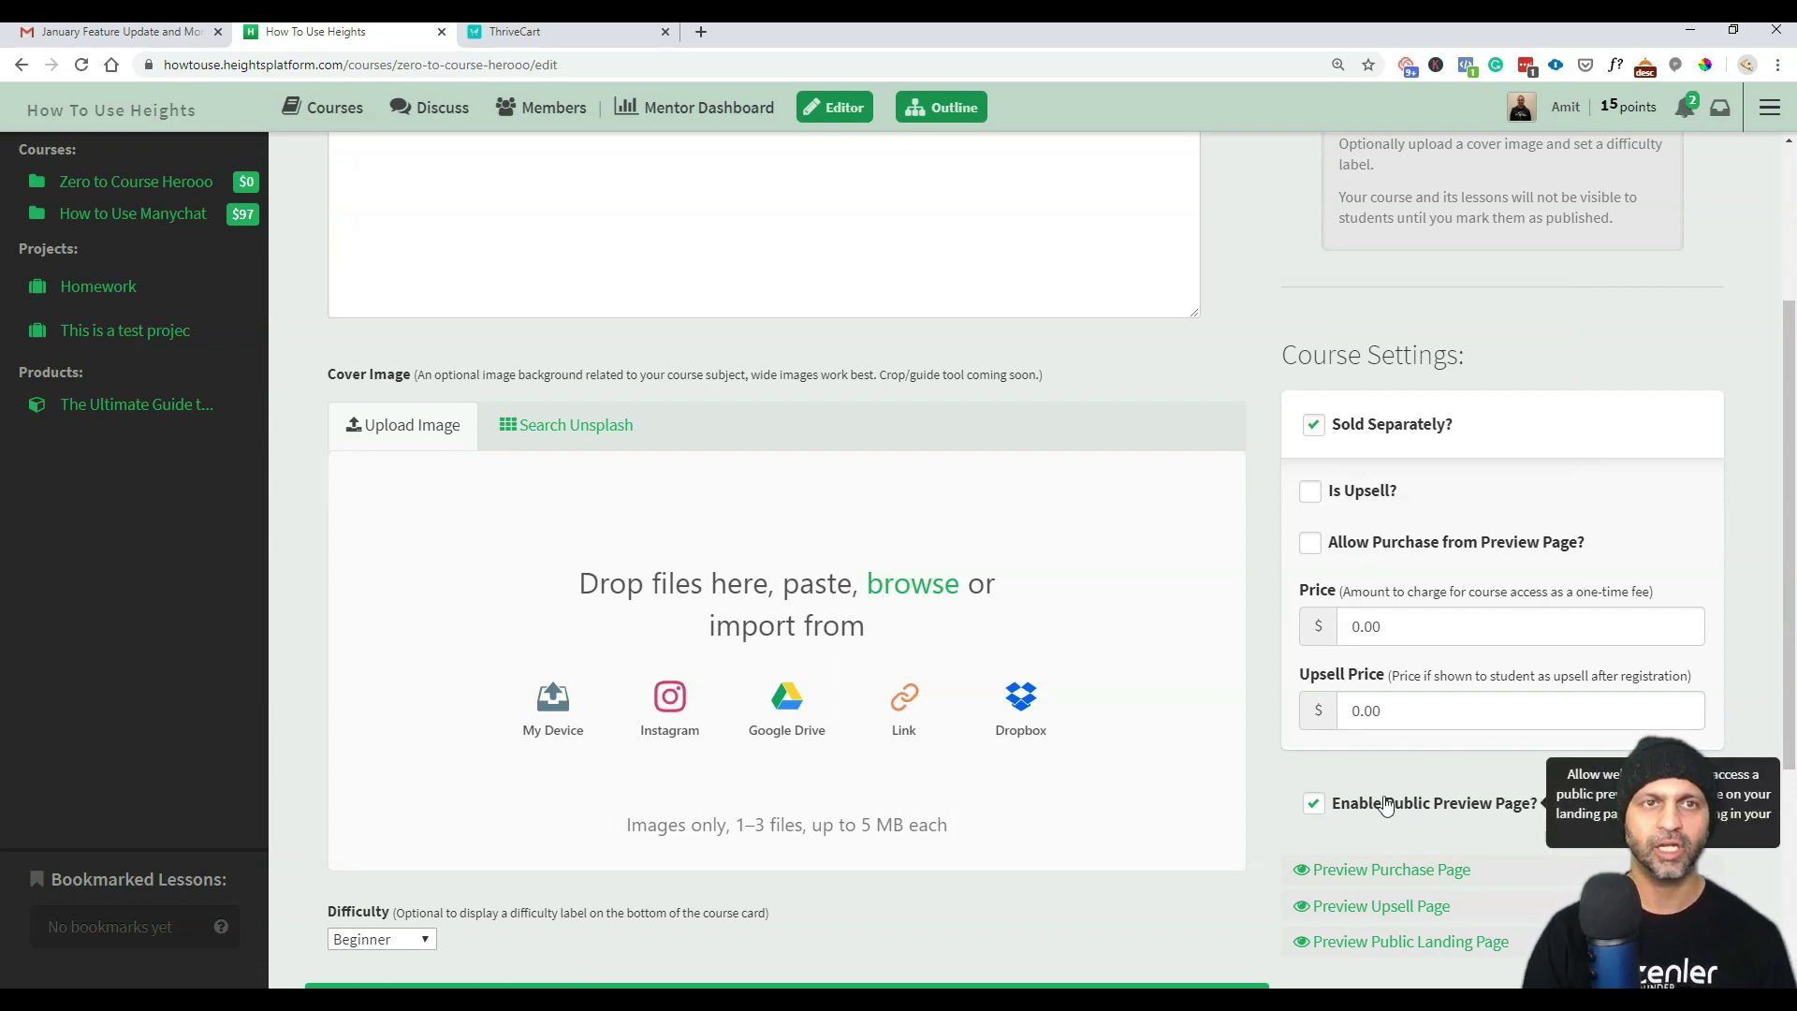
Recheck release note 2, then preview the course's public landing page from Course Settings
key("ctrl+shift+Tab")
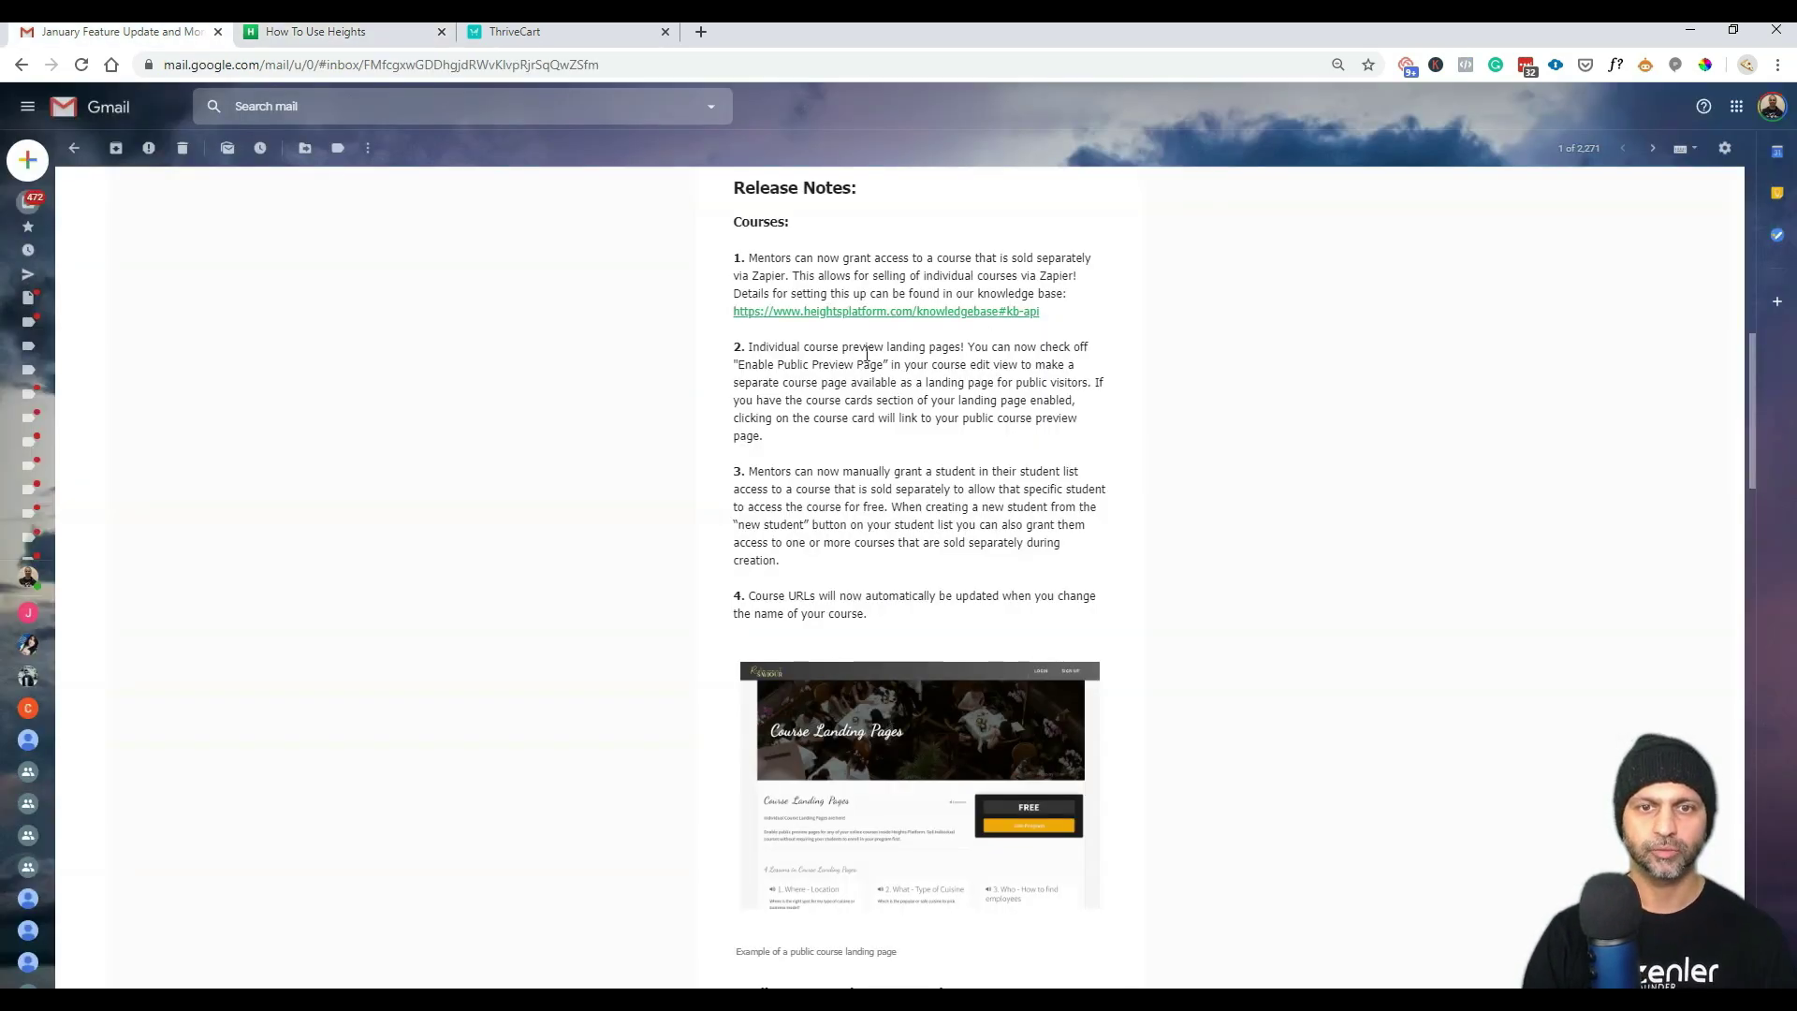
left_click_drag(866, 354, 803, 348)
key("ctrl+shift+Tab")
key("ctrl+shift+Tab")
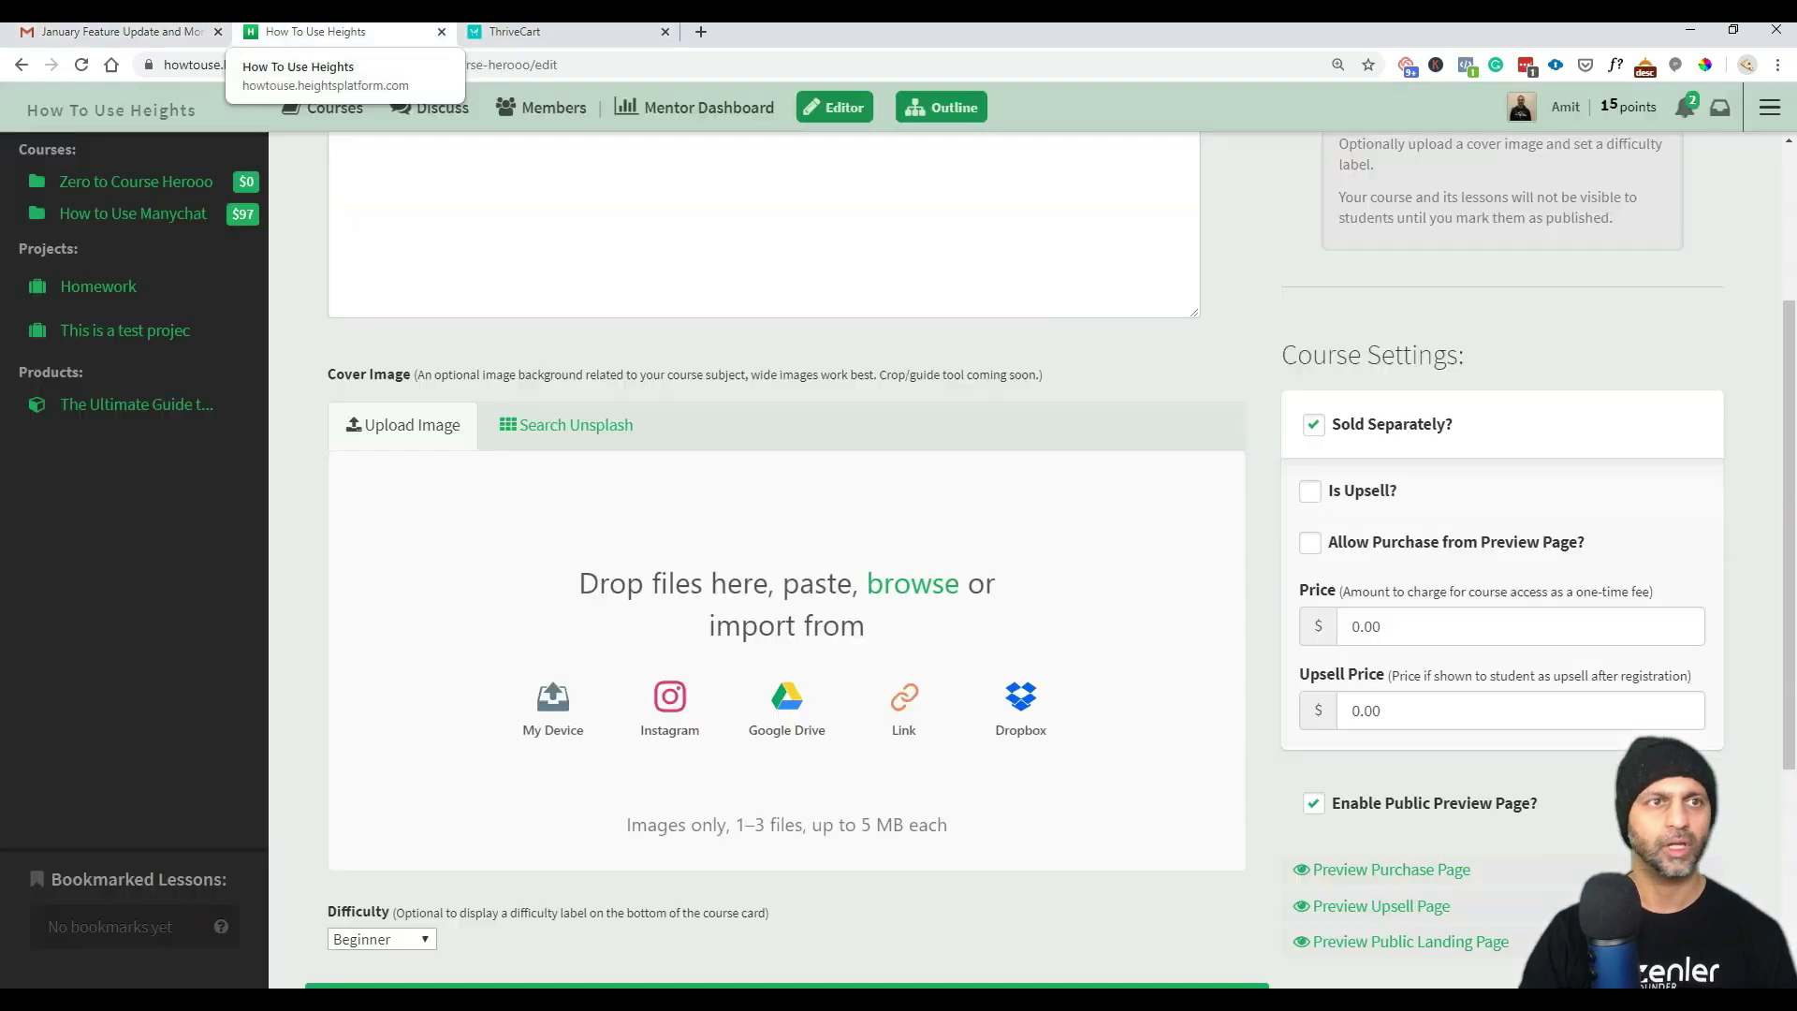
mouse_move(1383, 806)
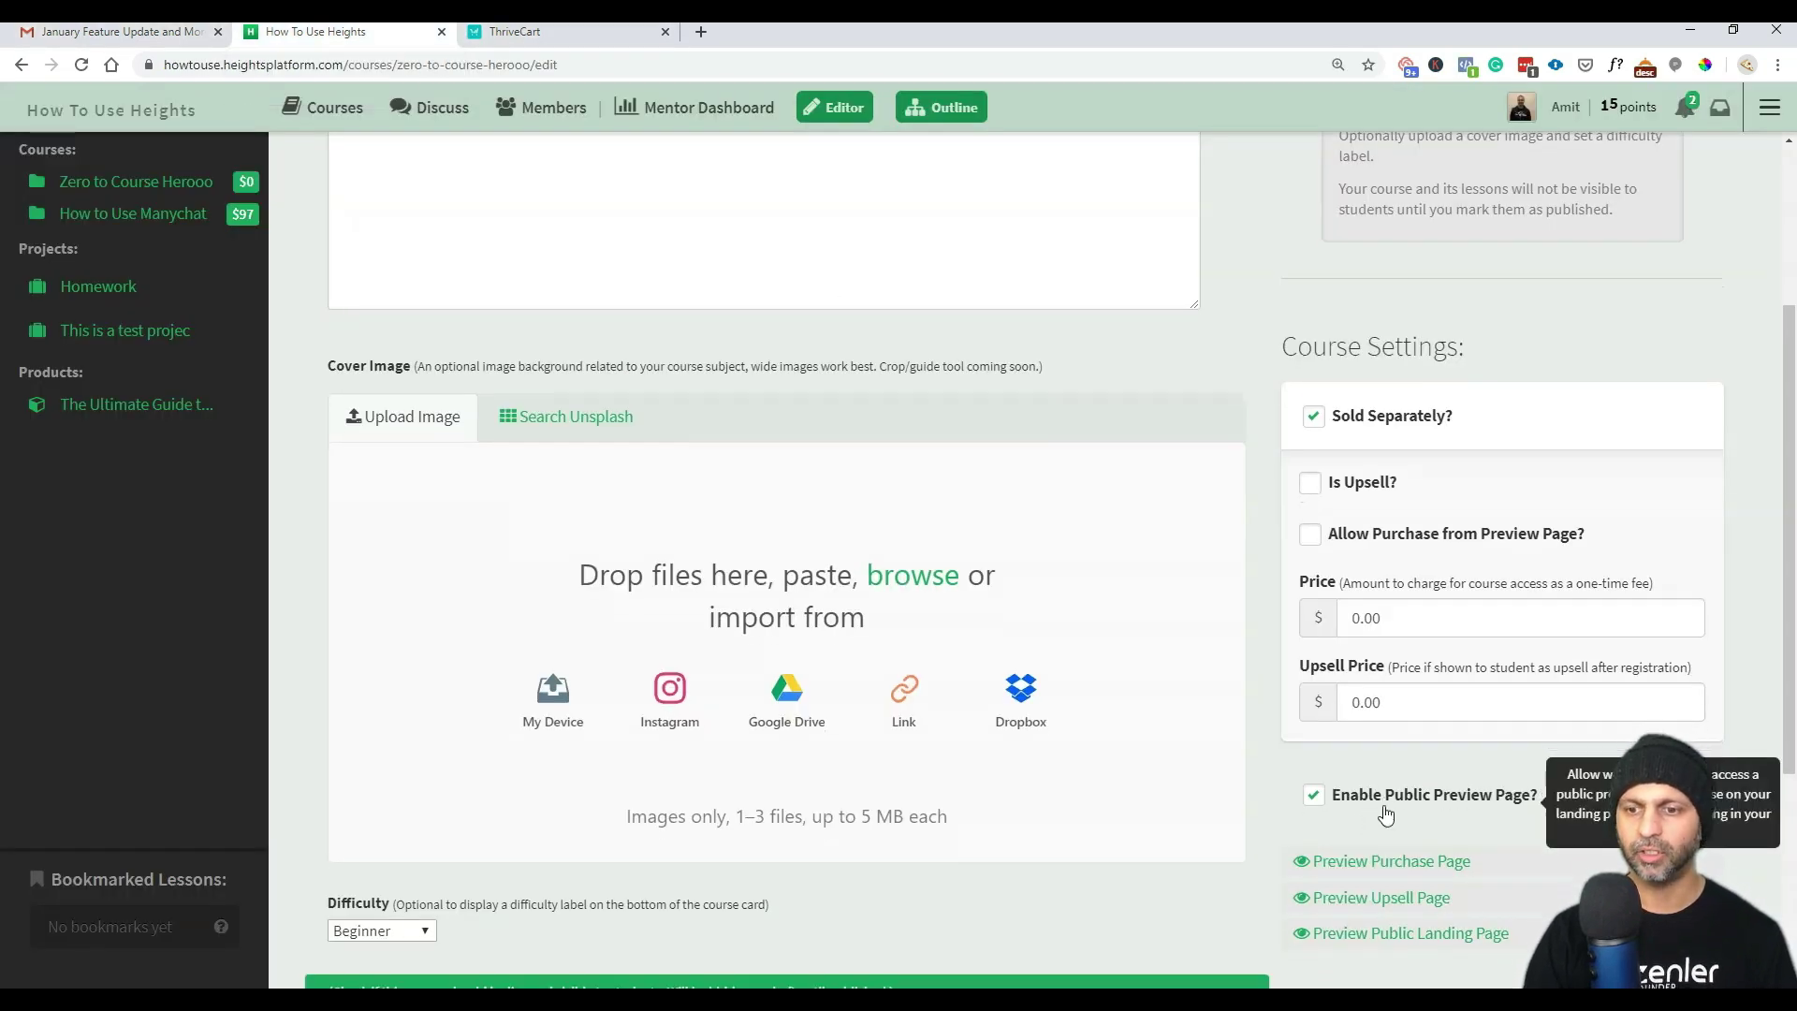
scroll(1387, 814, "down", 3)
left_click(1394, 664)
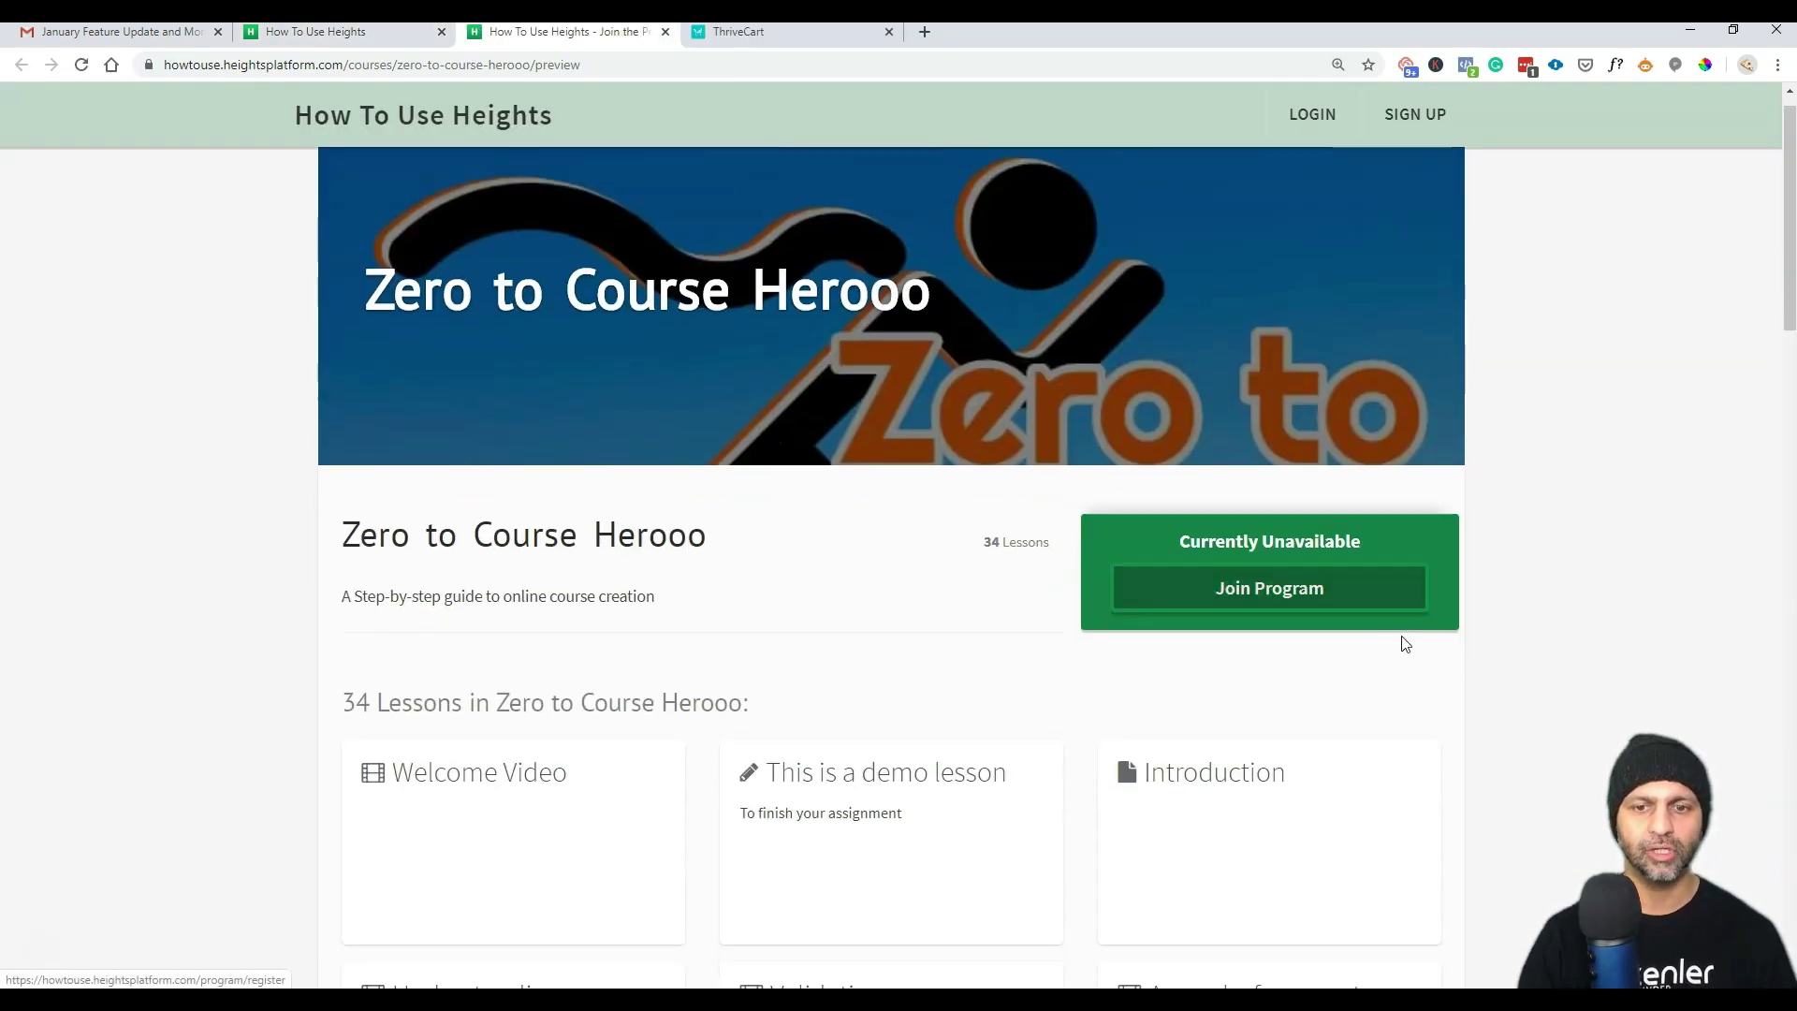
Scroll the Zero to Course Herooo preview down to the footer and back, then return to Gmail
scroll(1399, 656, "down", 15)
scroll(1404, 643, "down", 4)
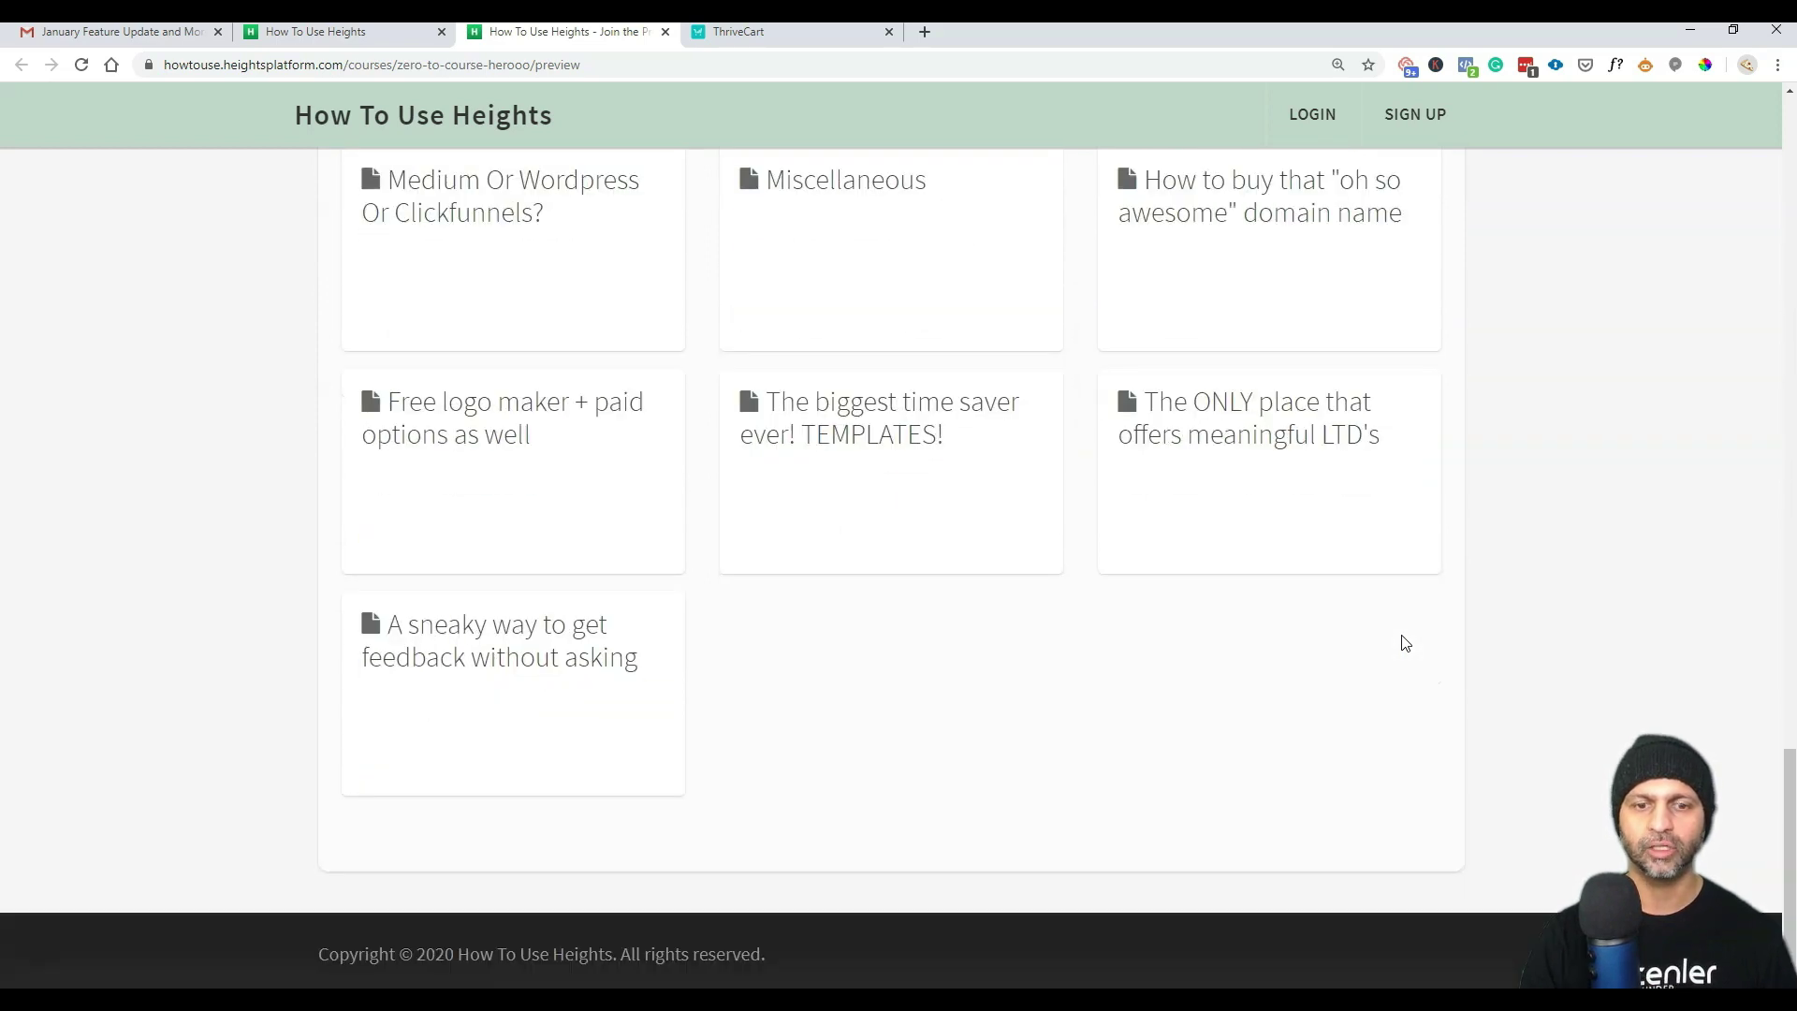
scroll(1405, 643, "up", 20)
scroll(1404, 643, "up", 2)
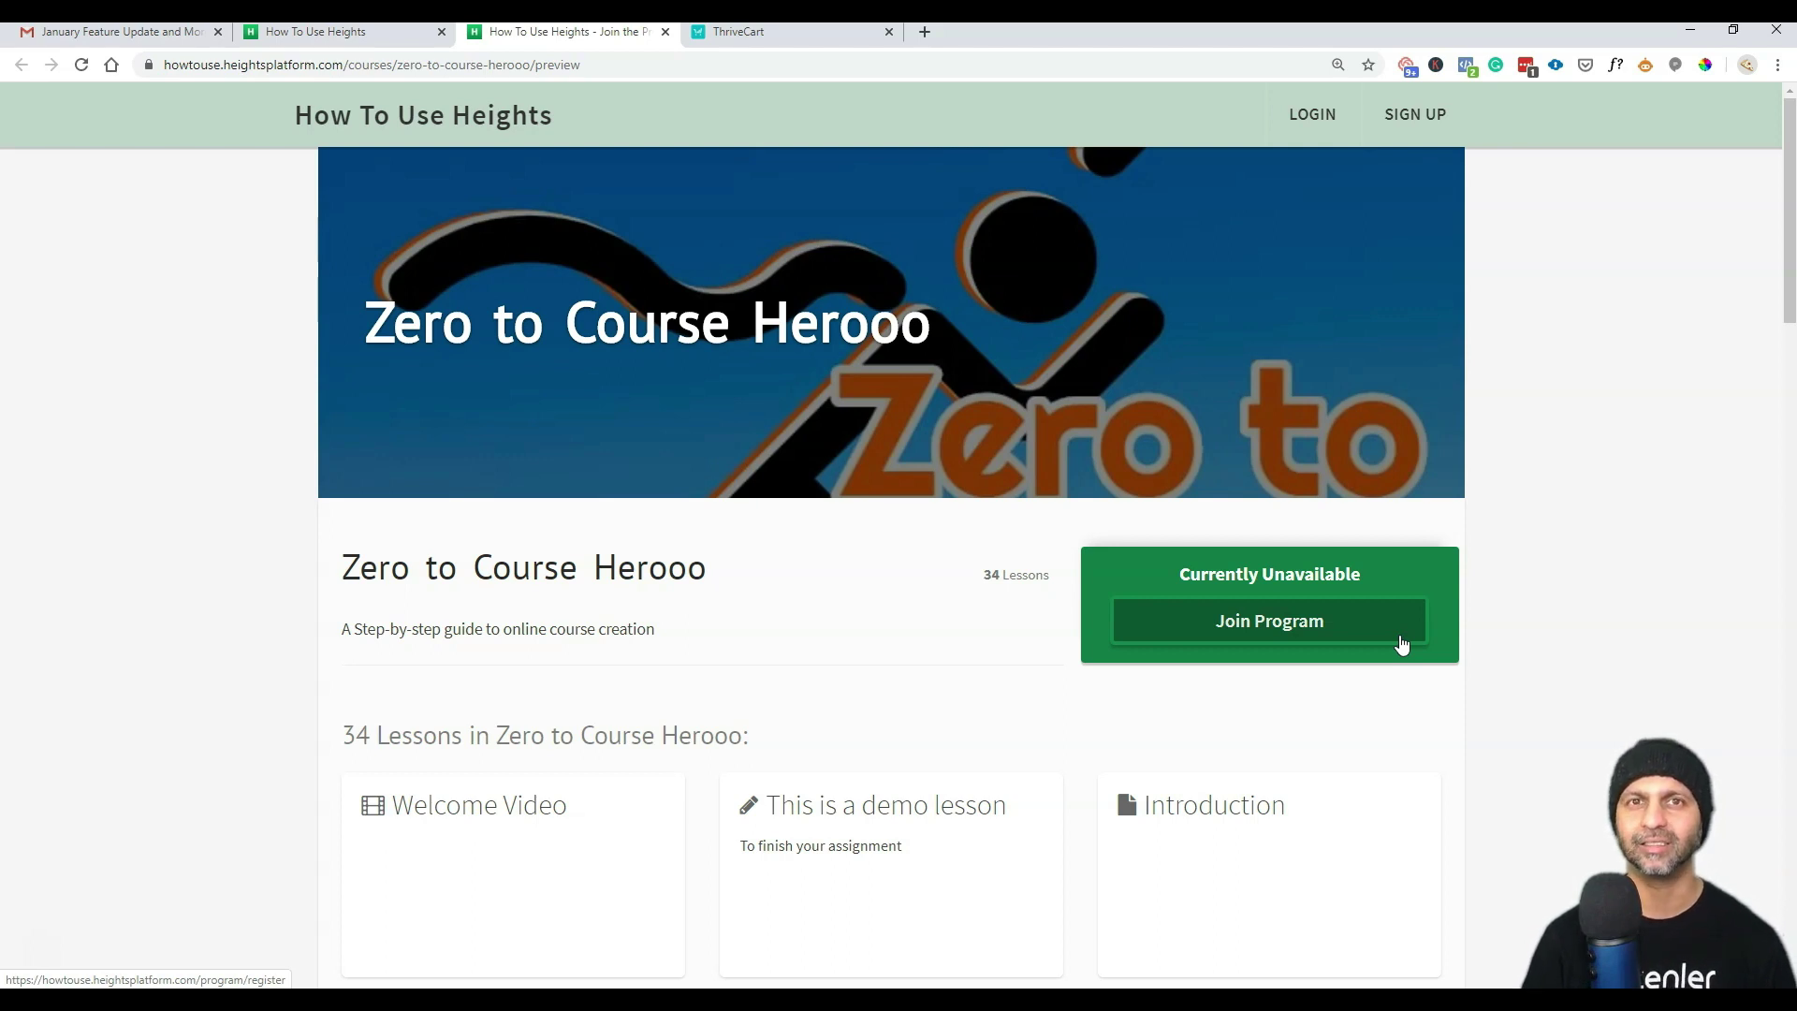
left_click(101, 34)
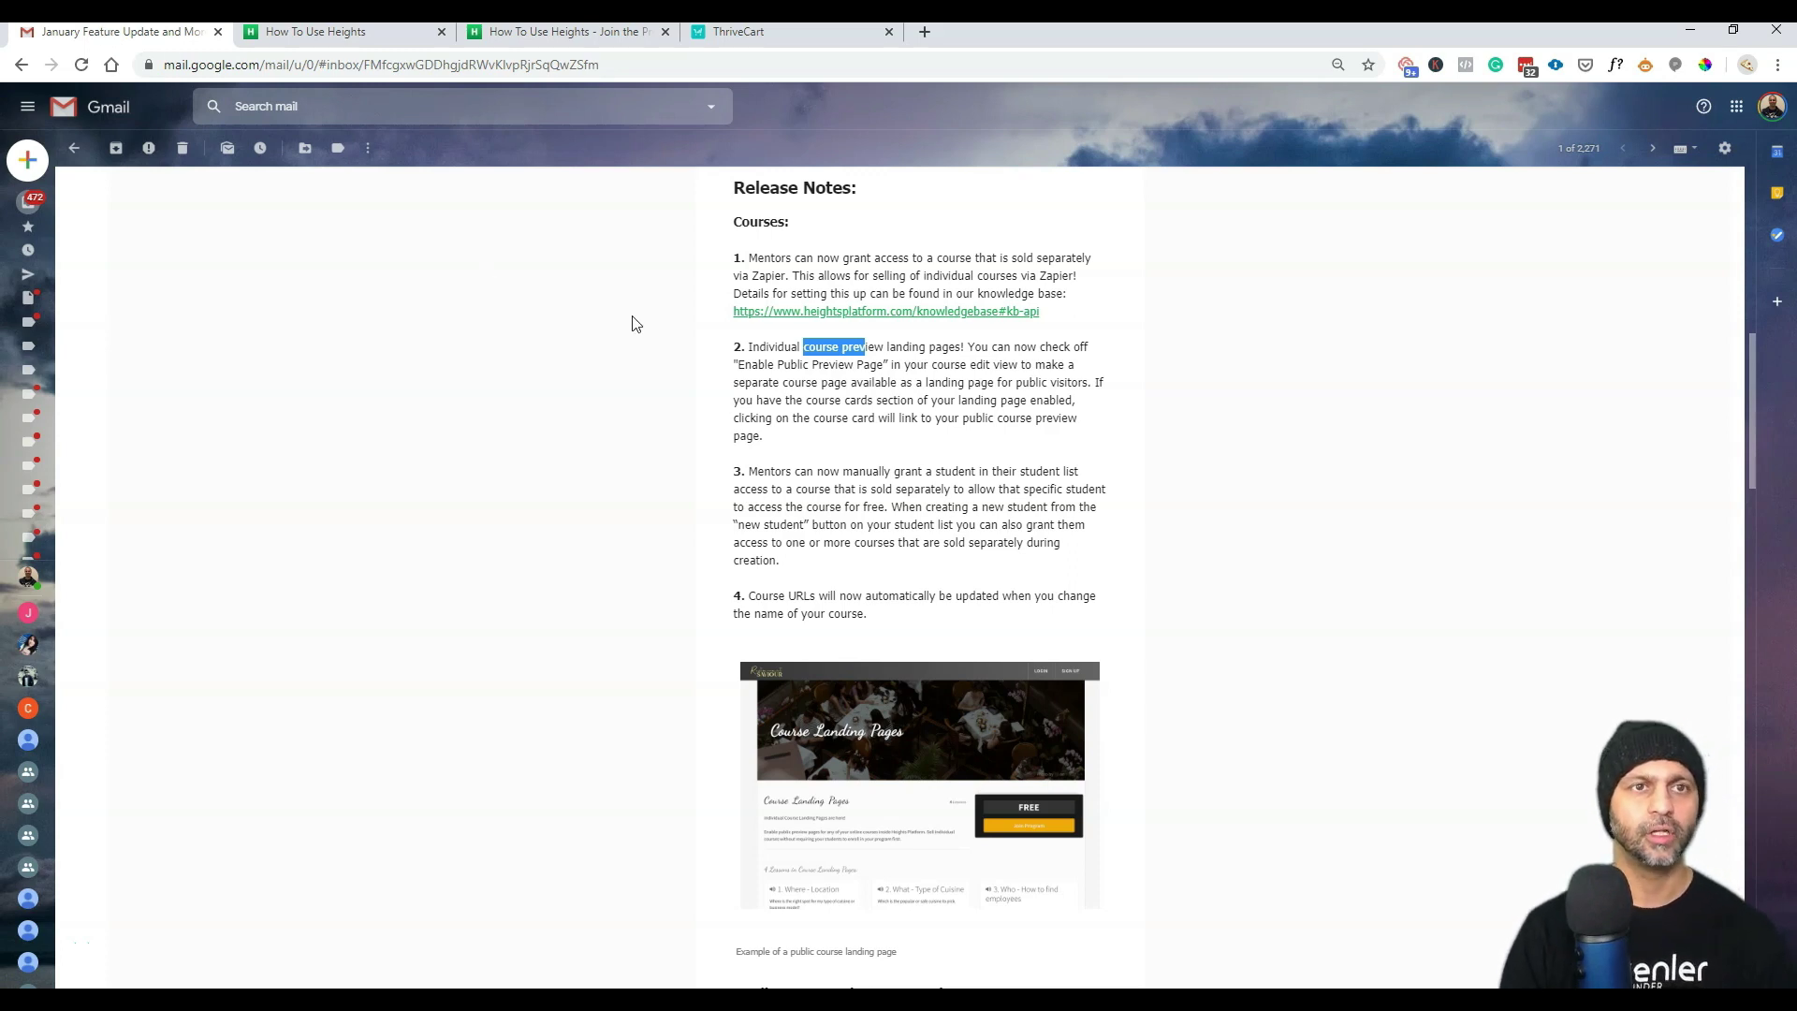
Reopen the January Feature Update email and check the Heights members list before returning to the incognito confirmation
key("alt+Left")
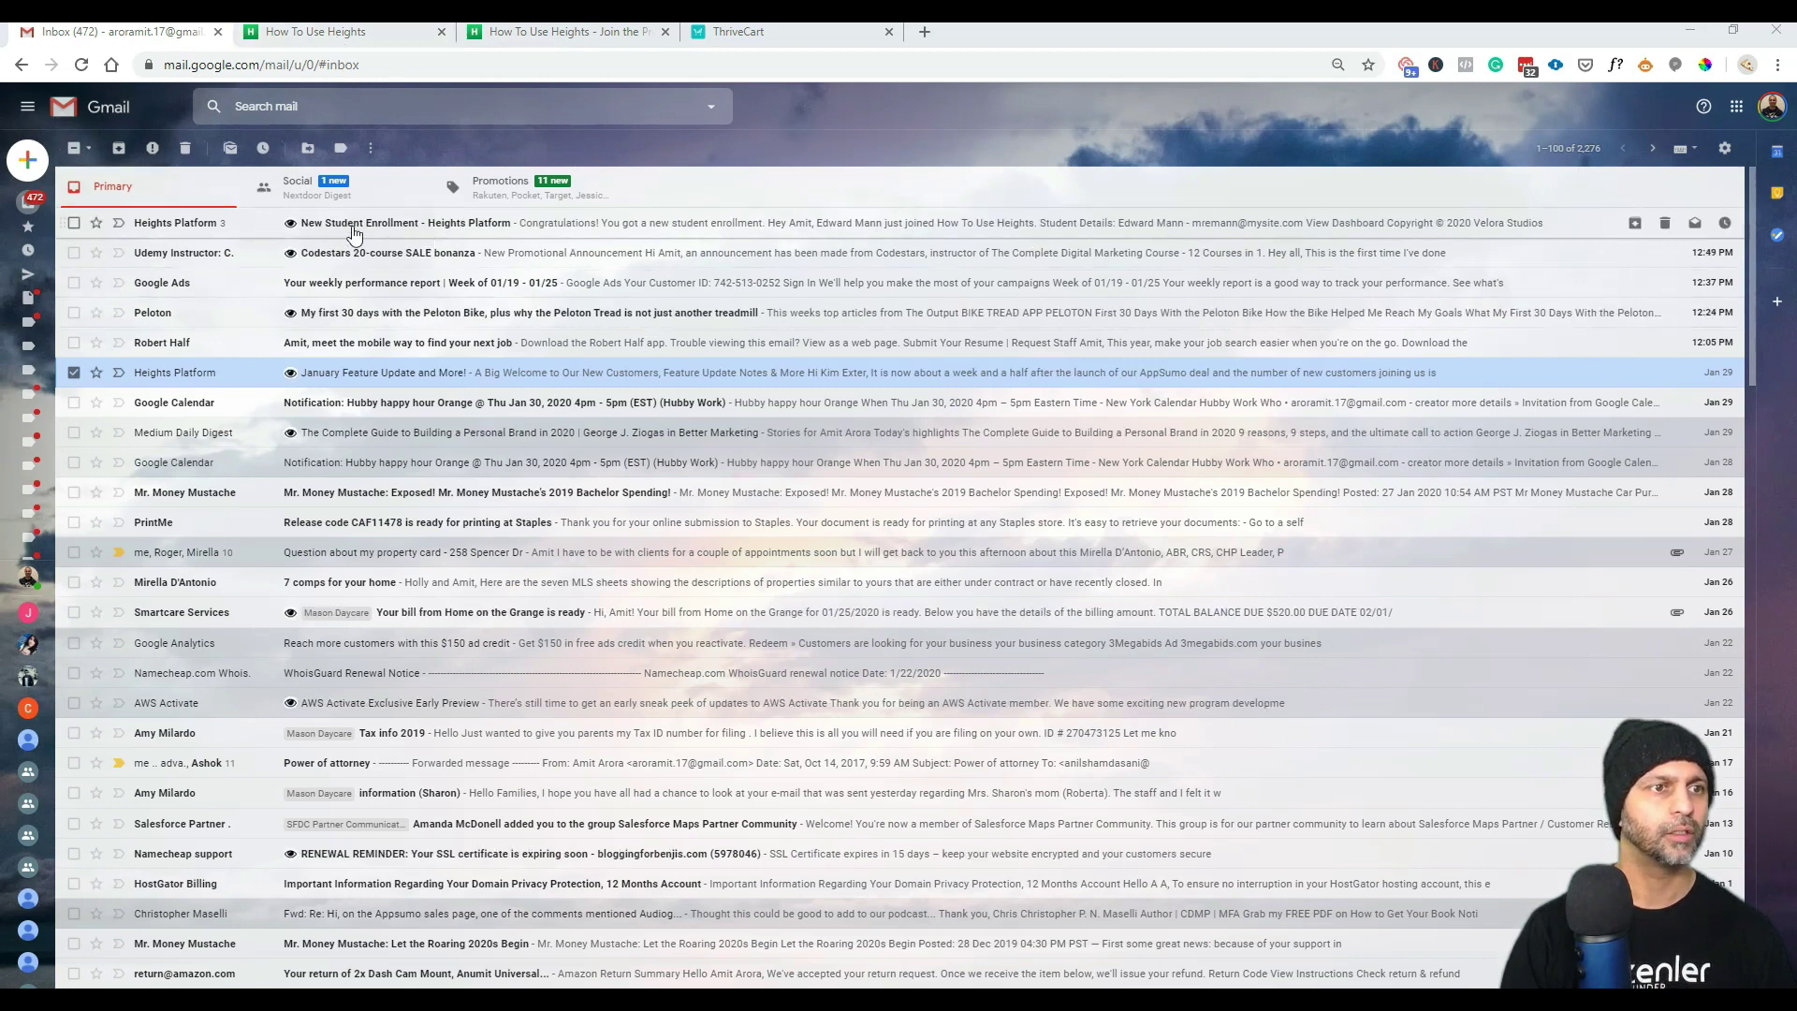
left_click(505, 374)
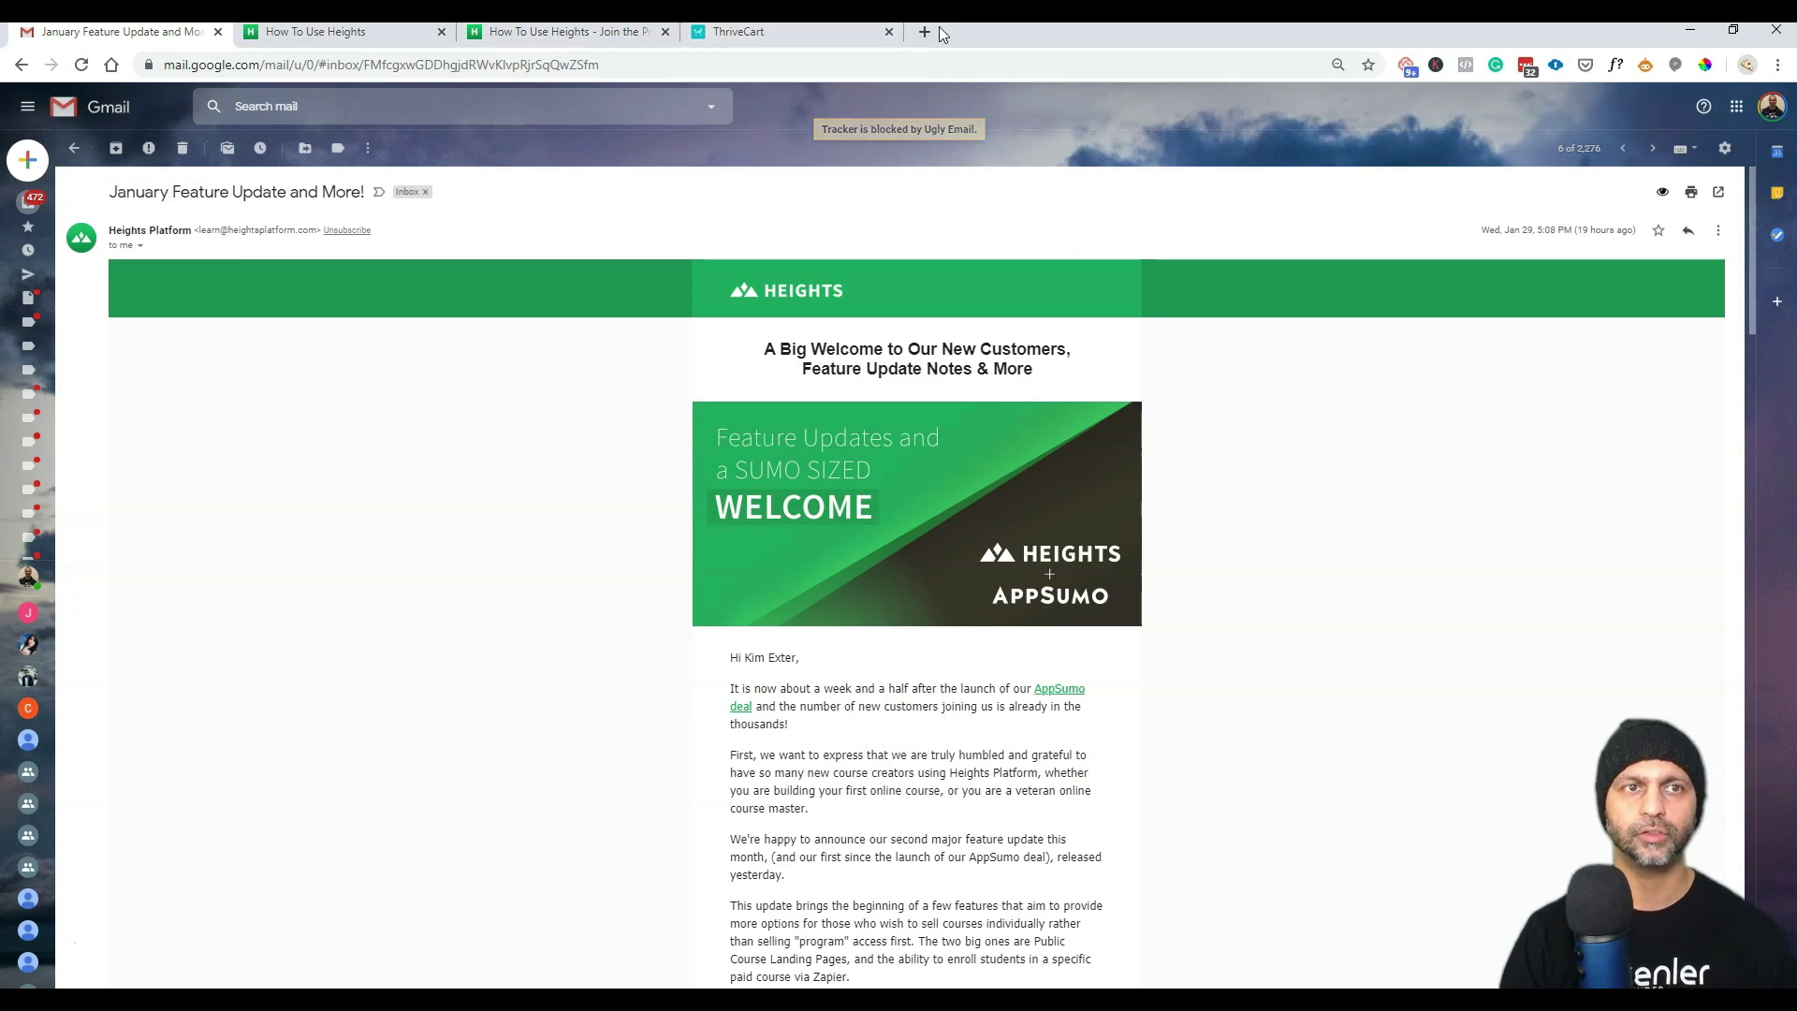
left_click(529, 37)
left_click(383, 38)
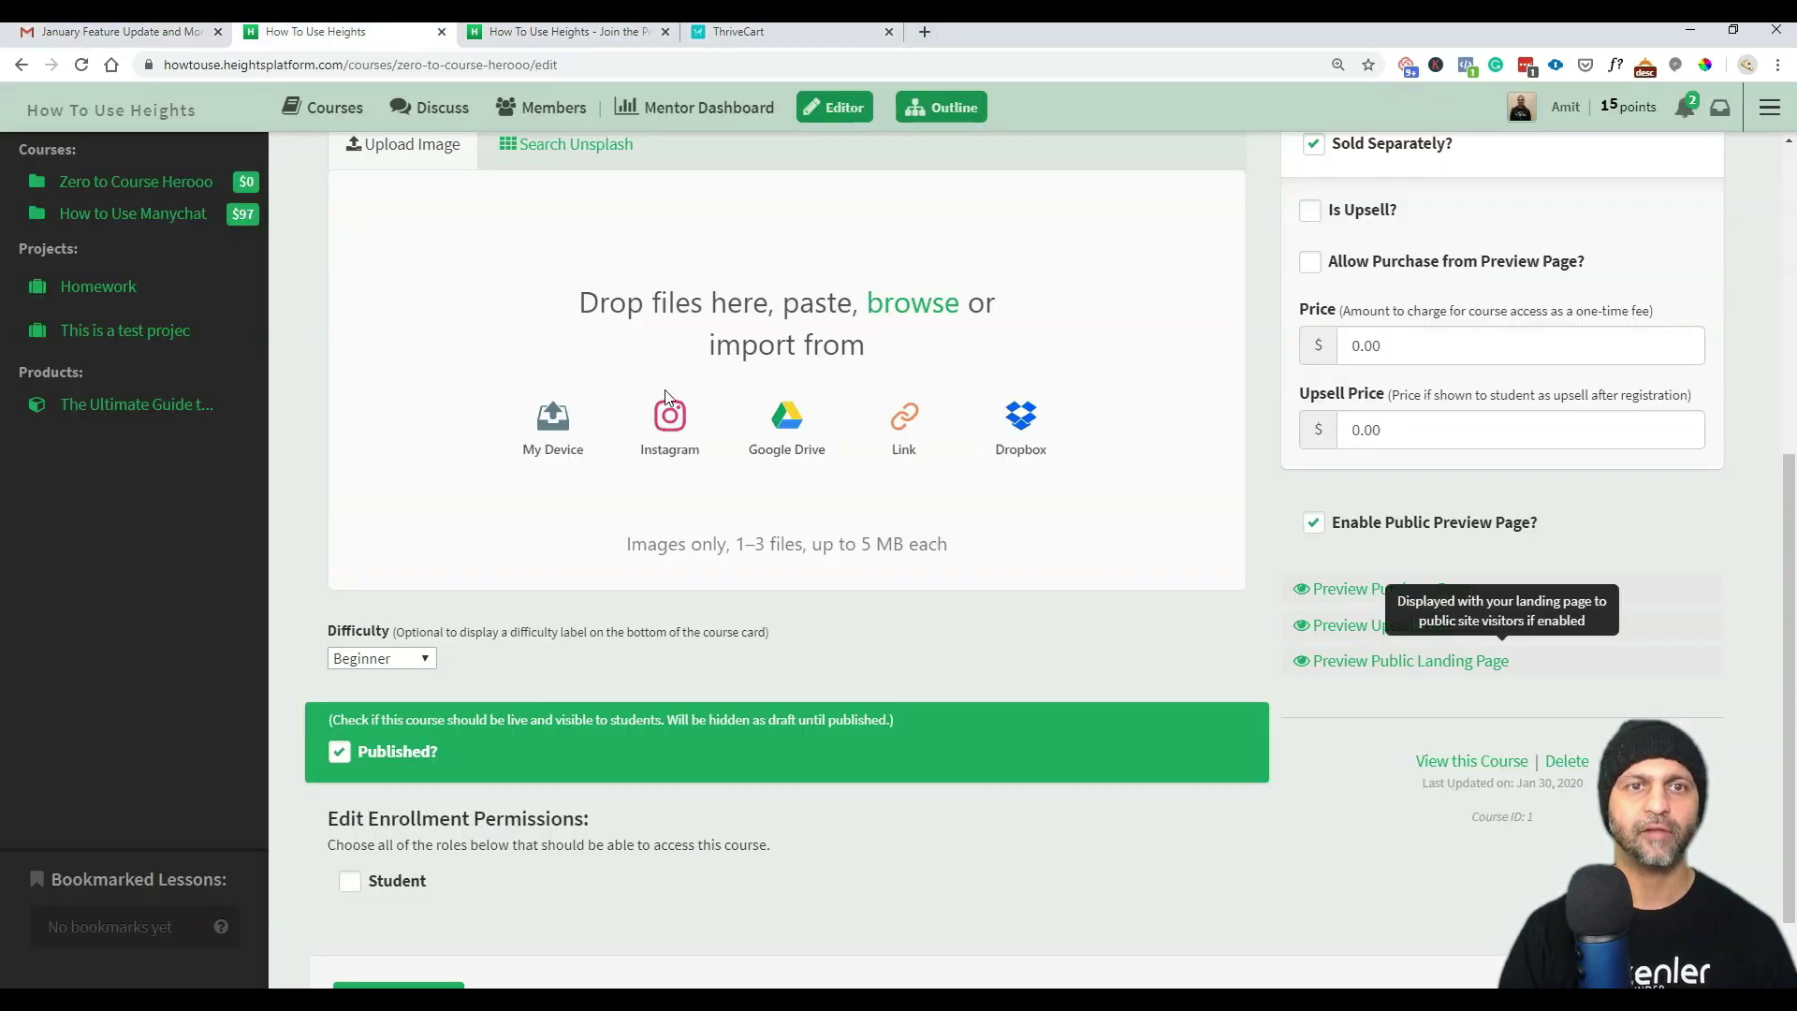
left_click(577, 113)
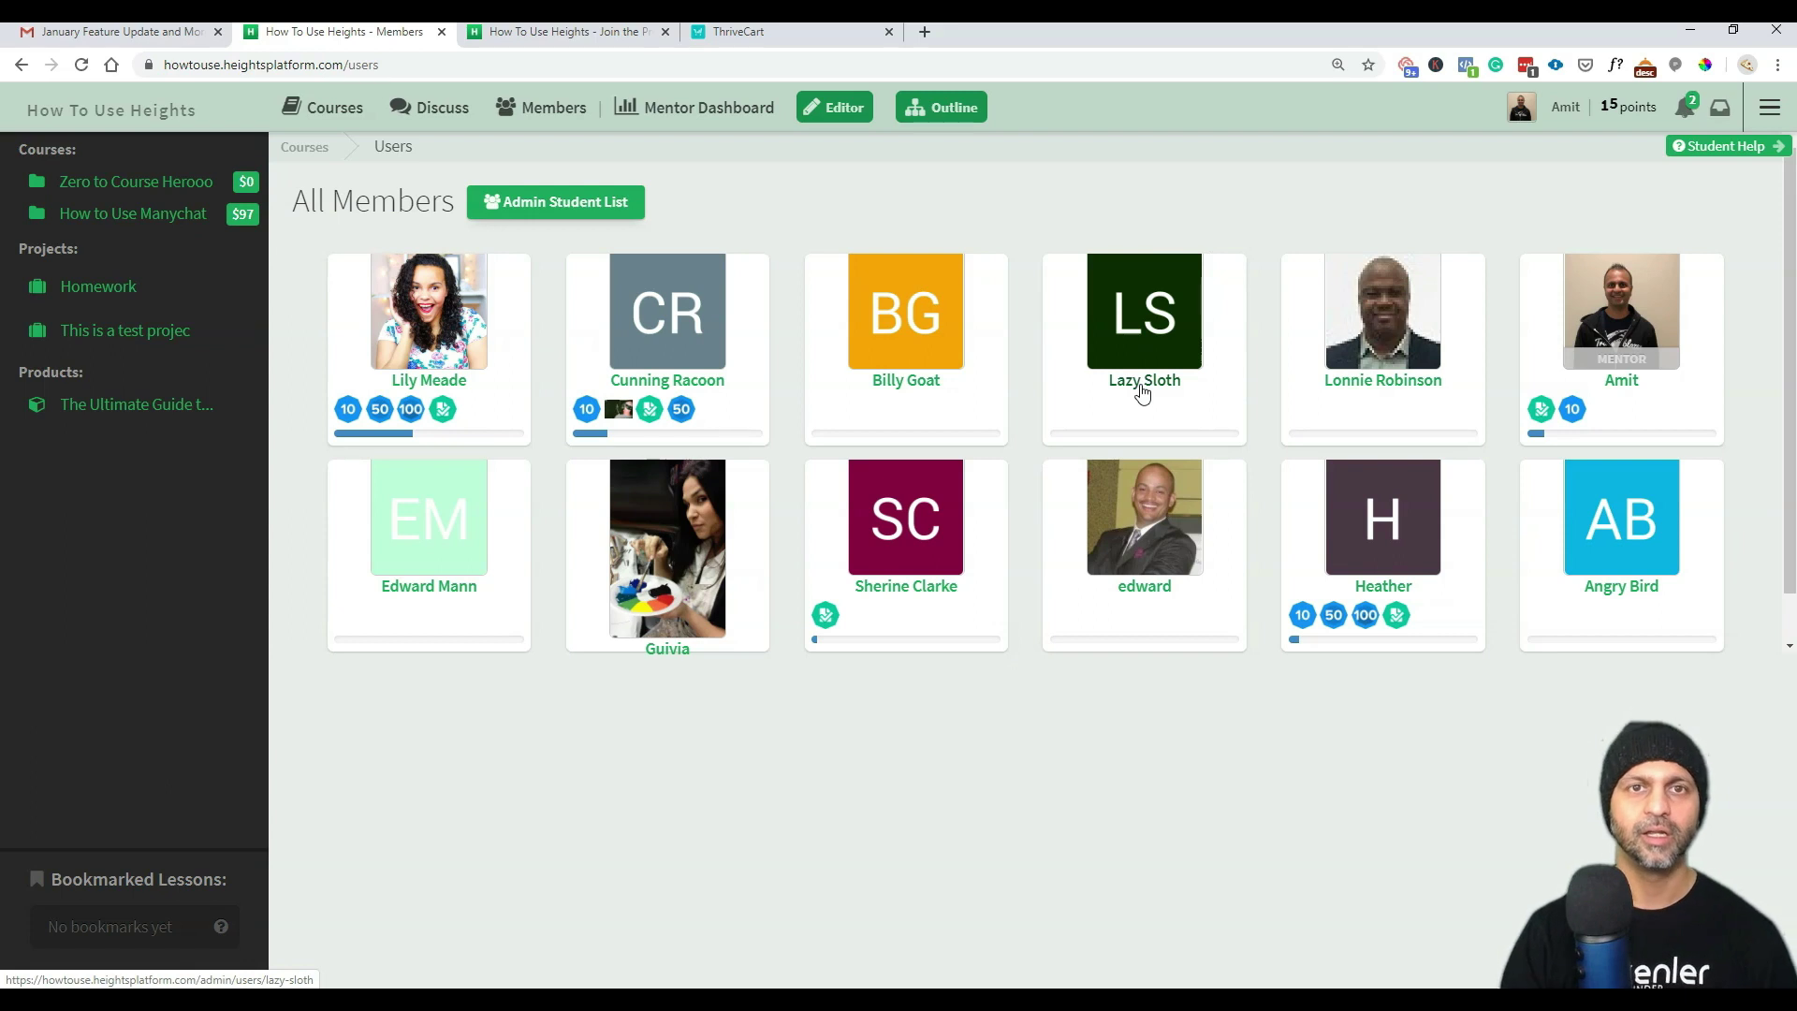
left_click(638, 1000)
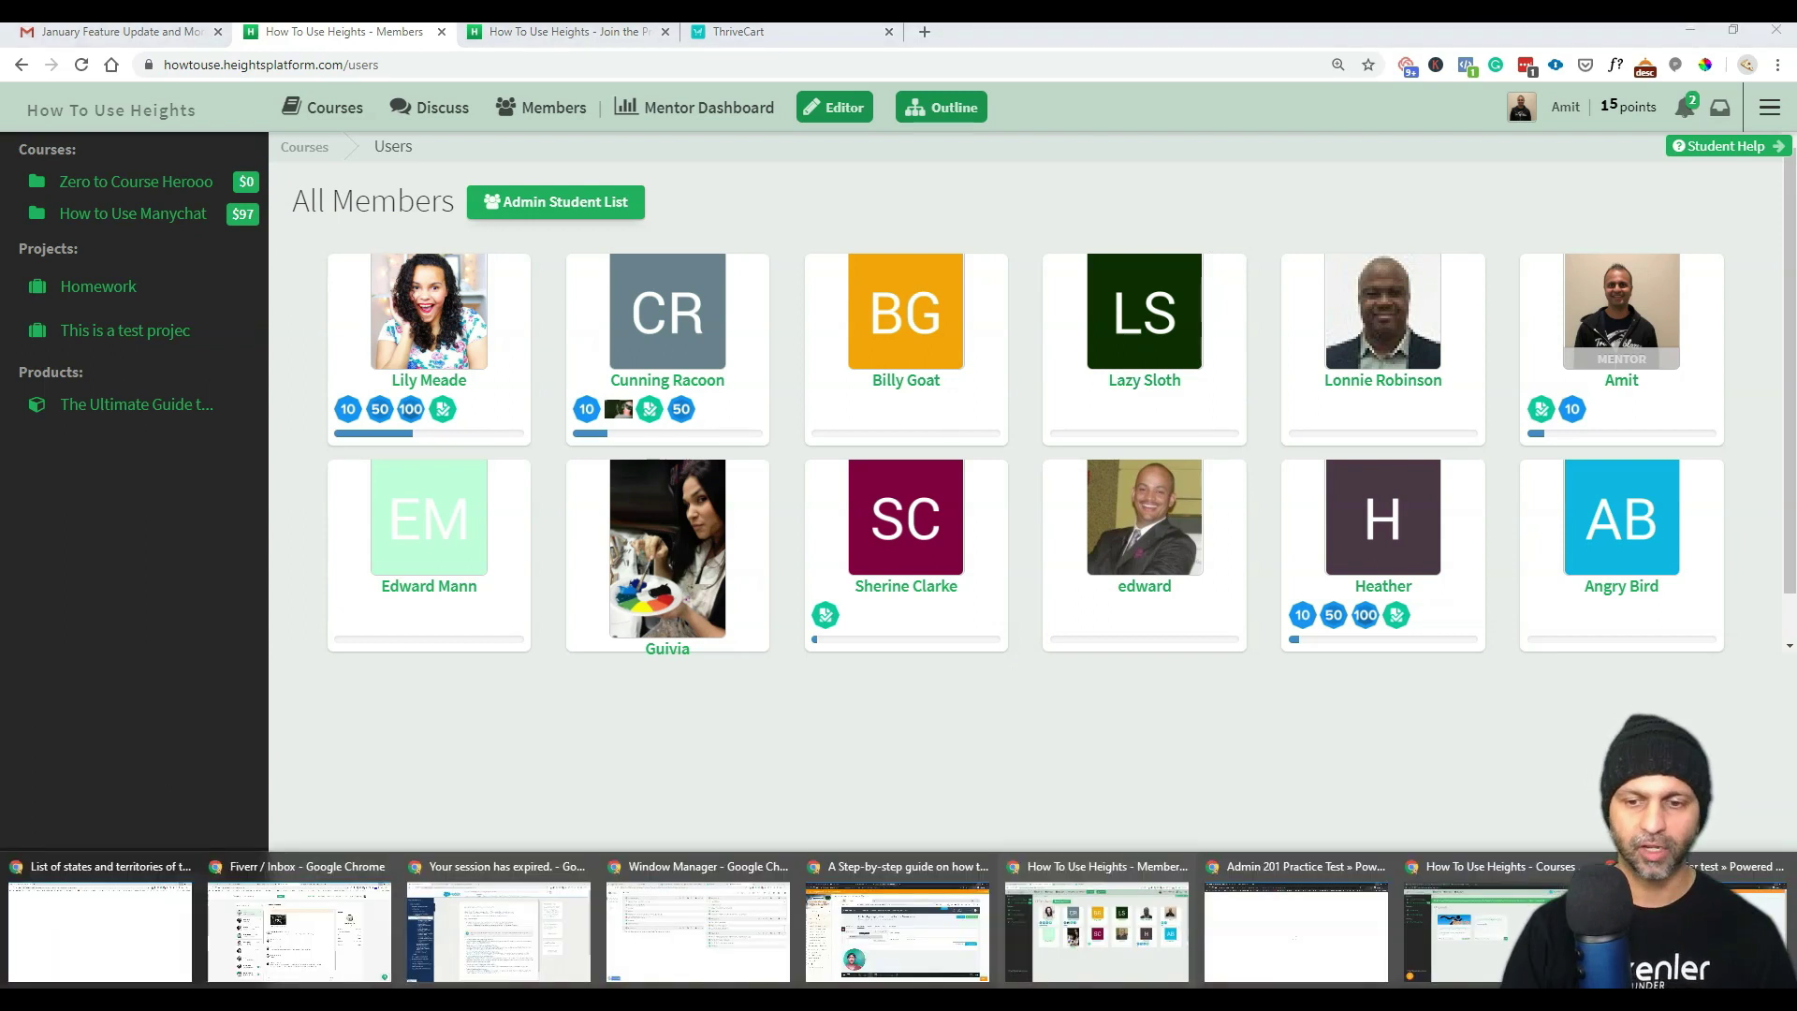
left_click(1695, 927)
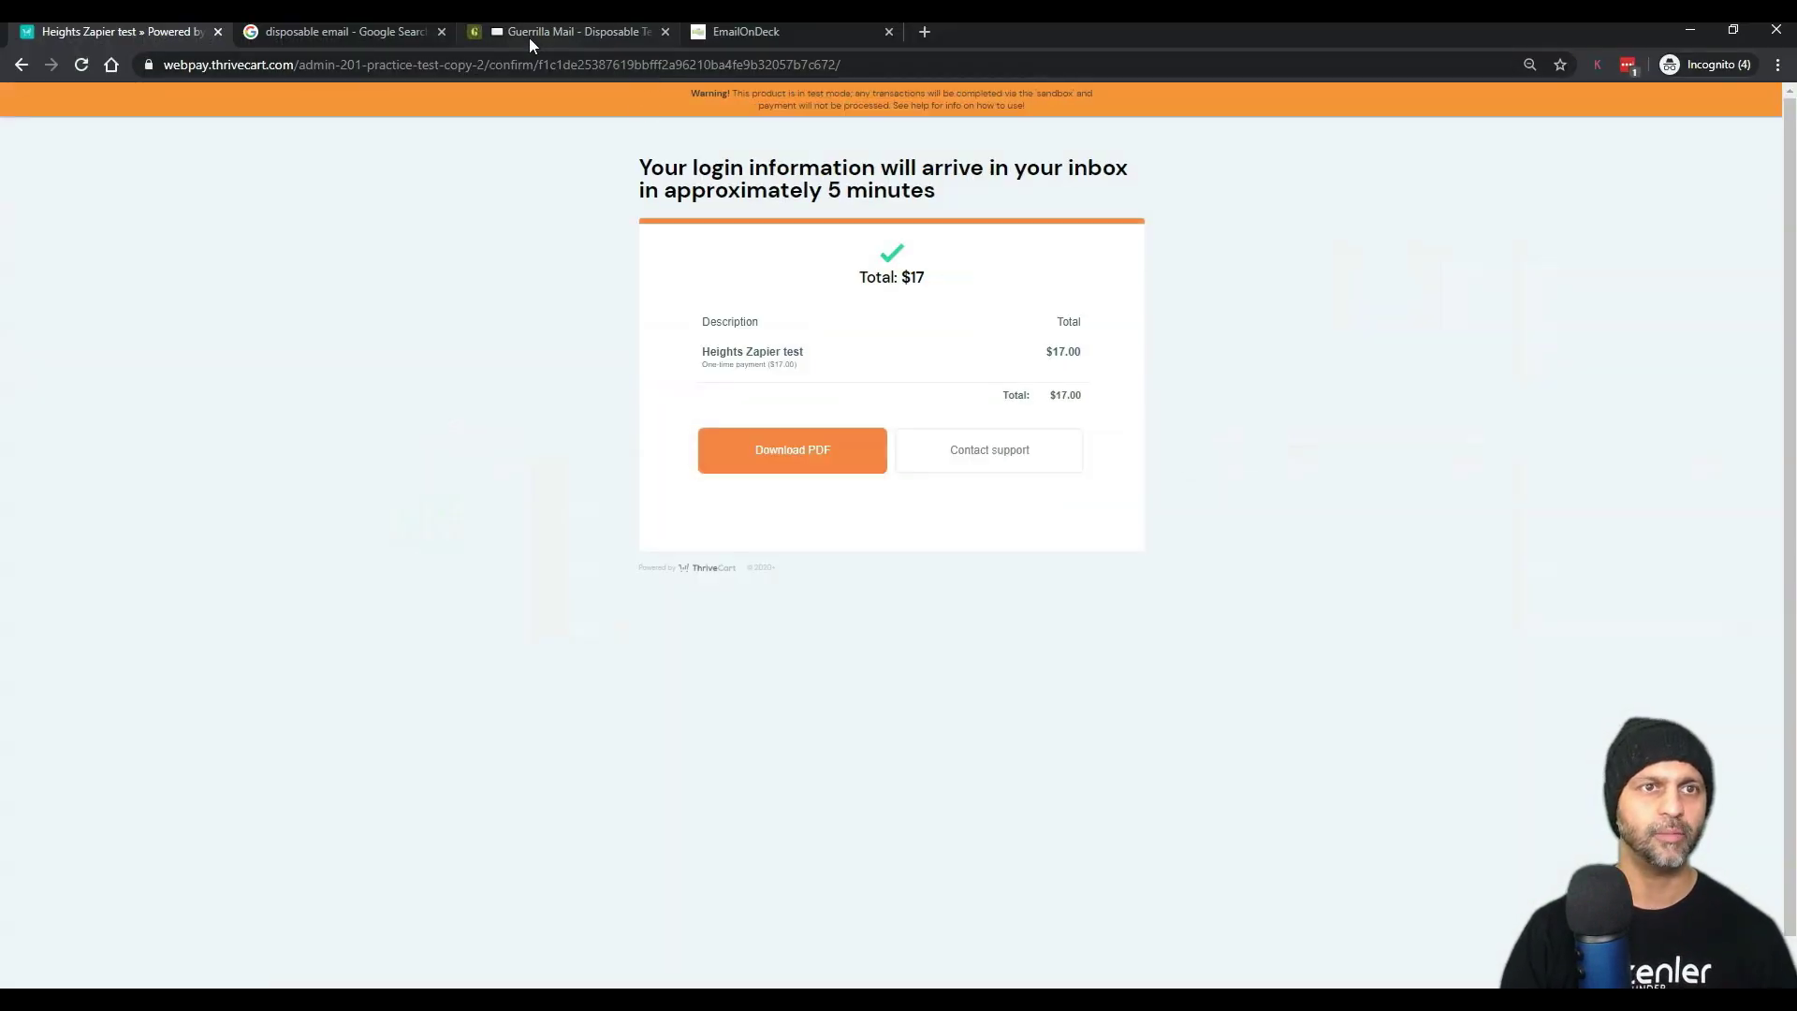
Open the 'Welcome to How To Use Heights' email in the EmailOnDeck inbox
left_click(792, 28)
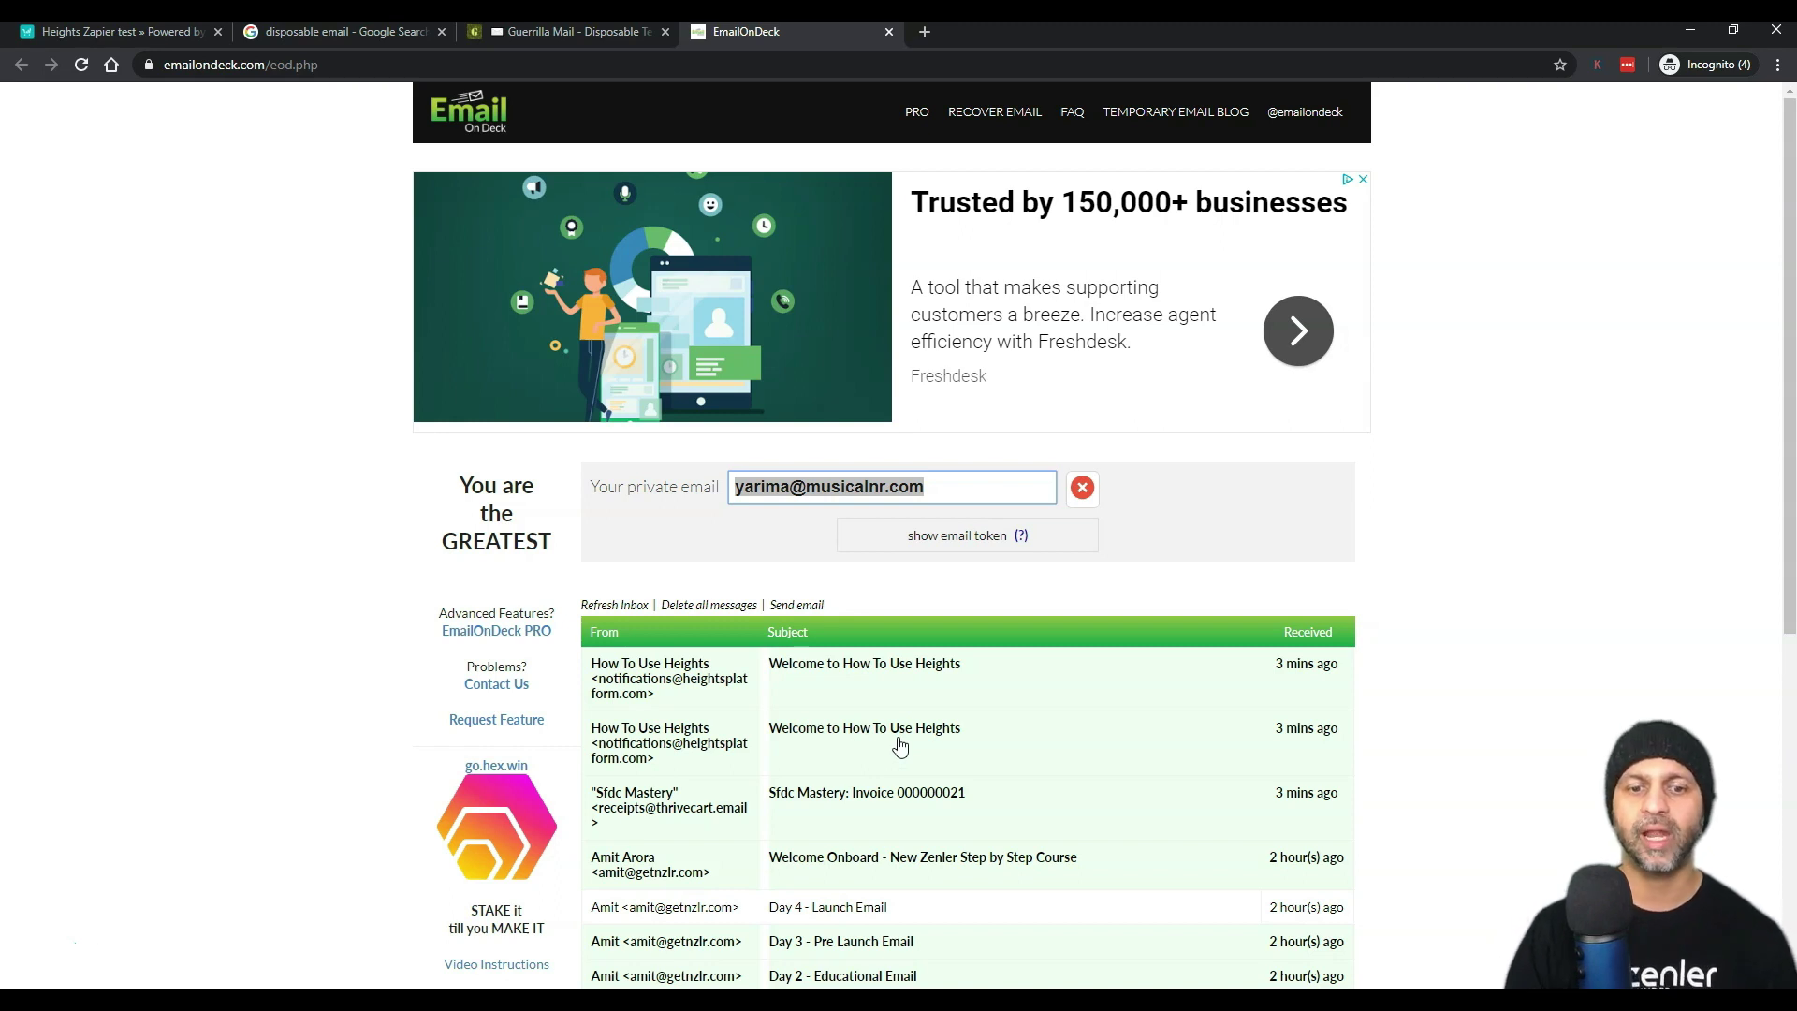
left_click(947, 744)
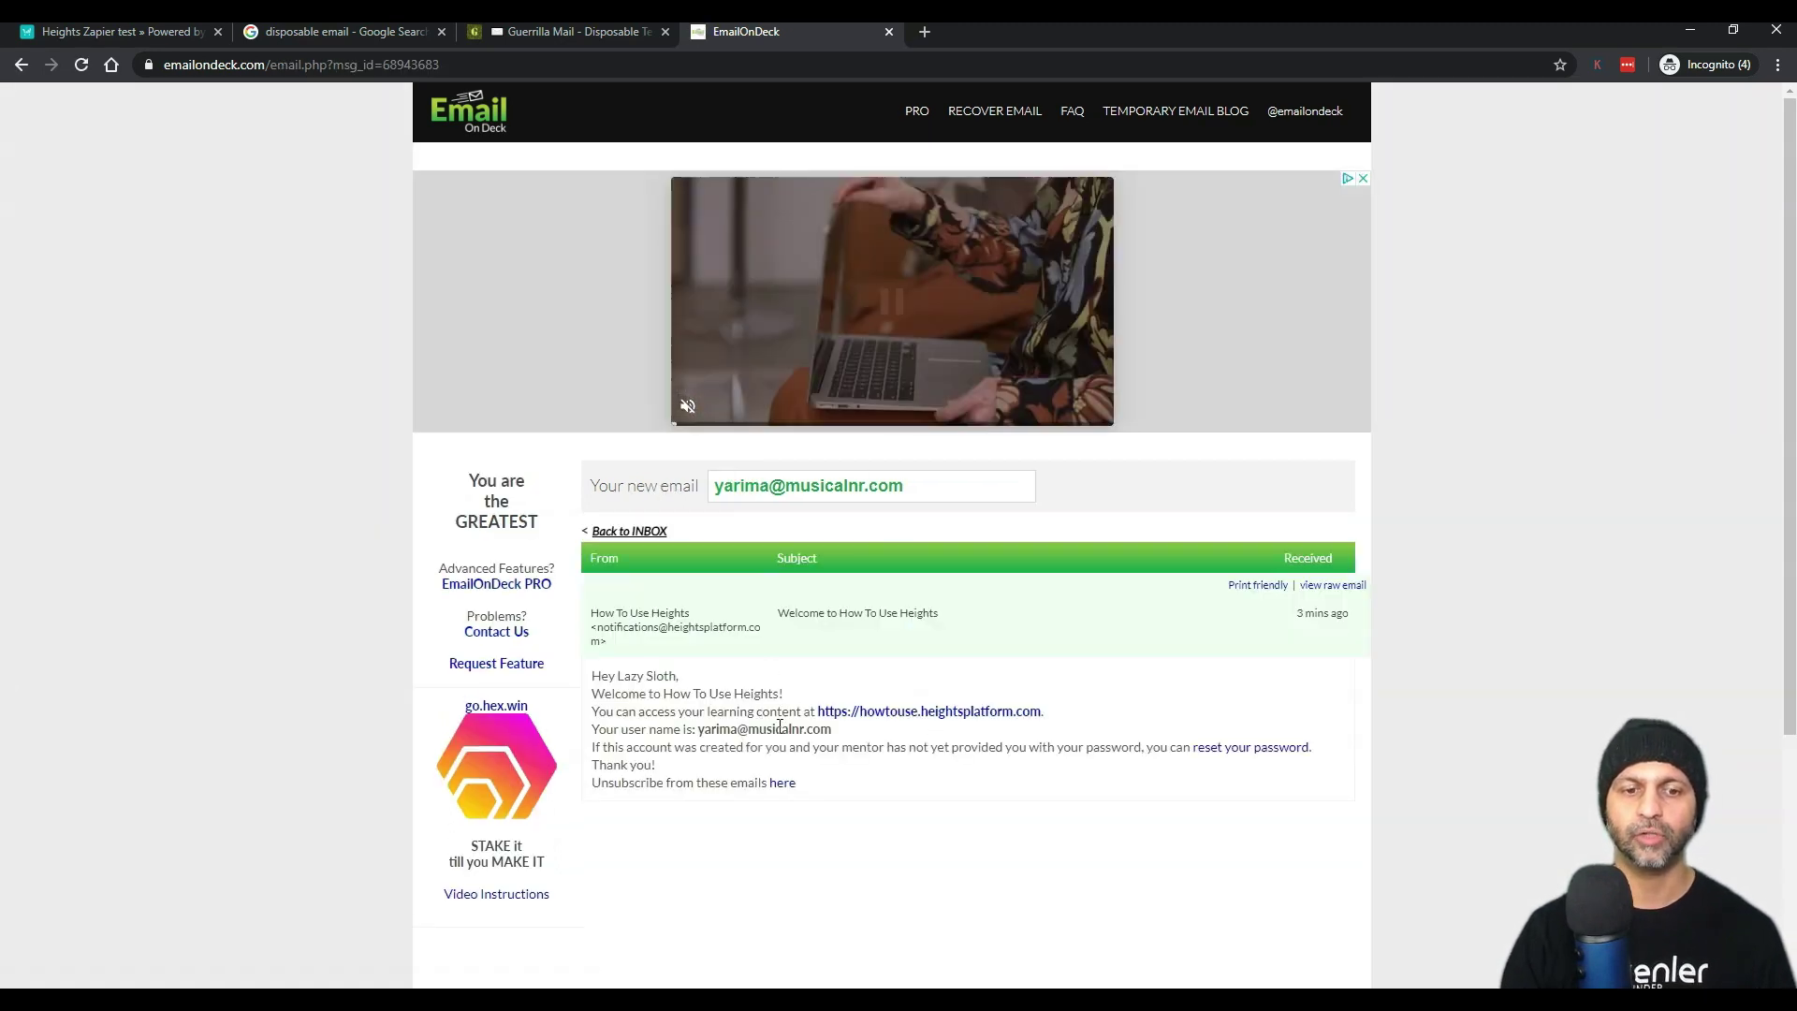
left_click(22, 65)
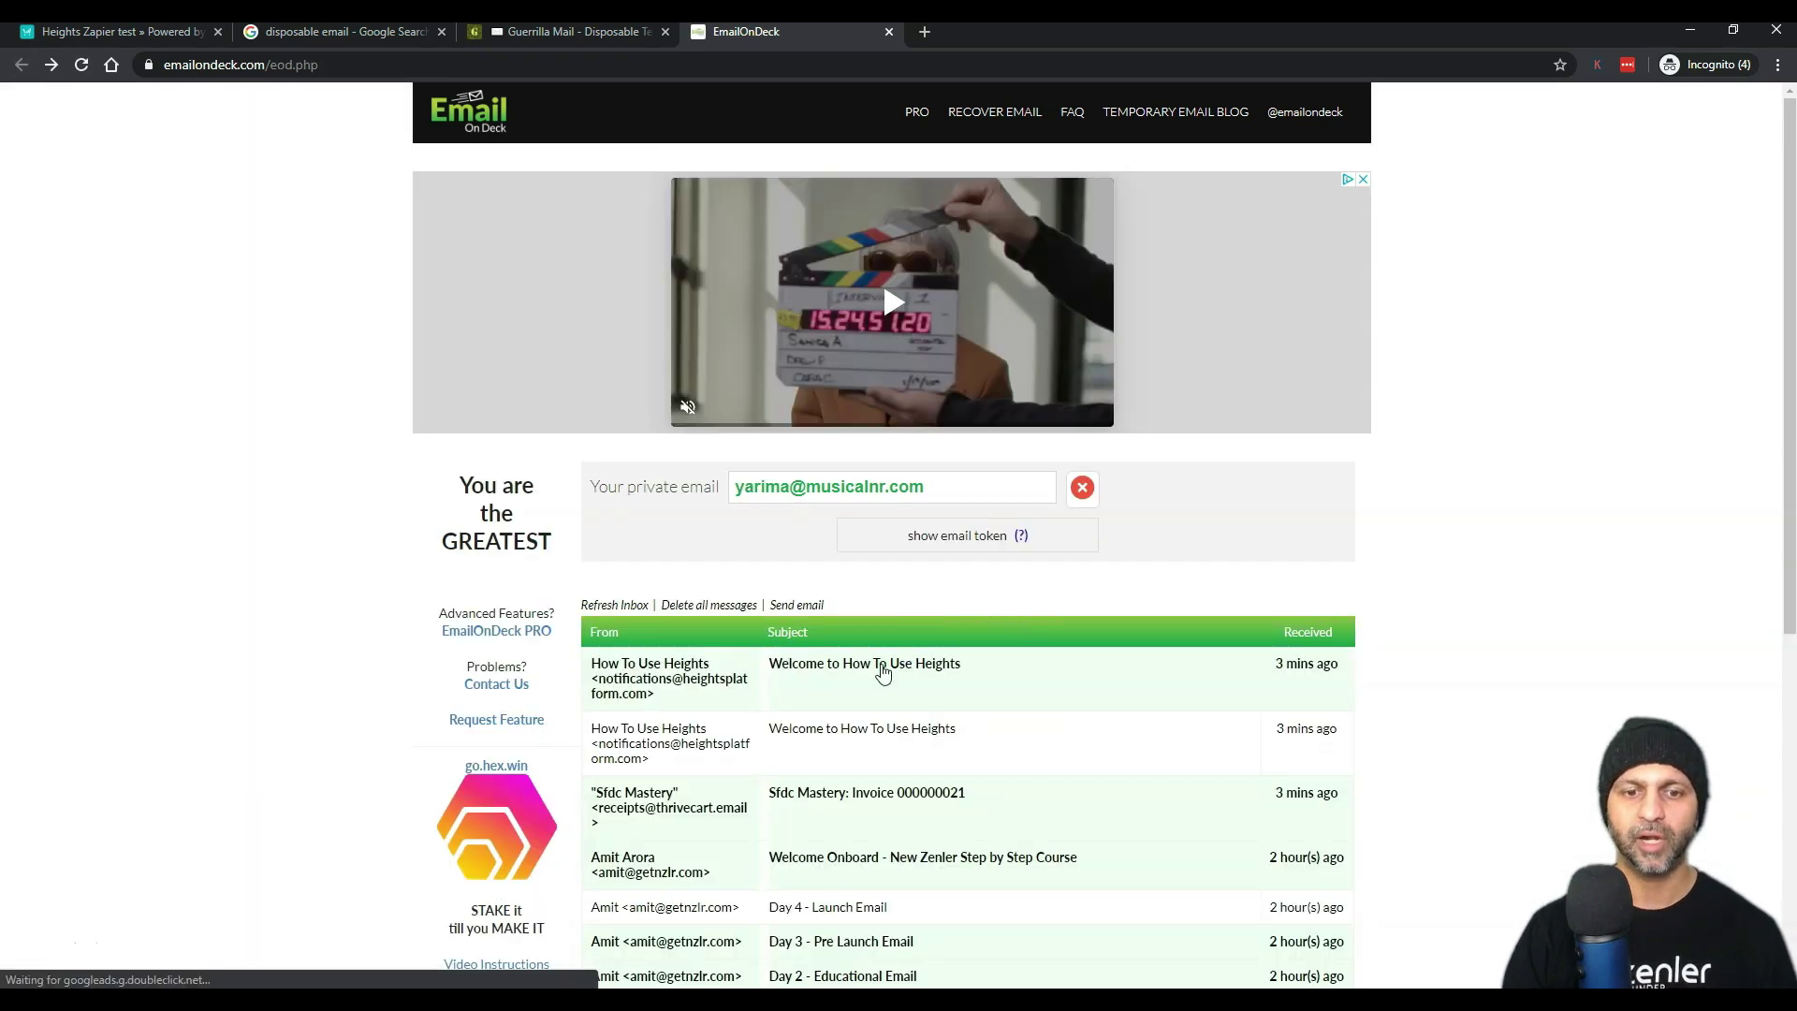
left_click(882, 670)
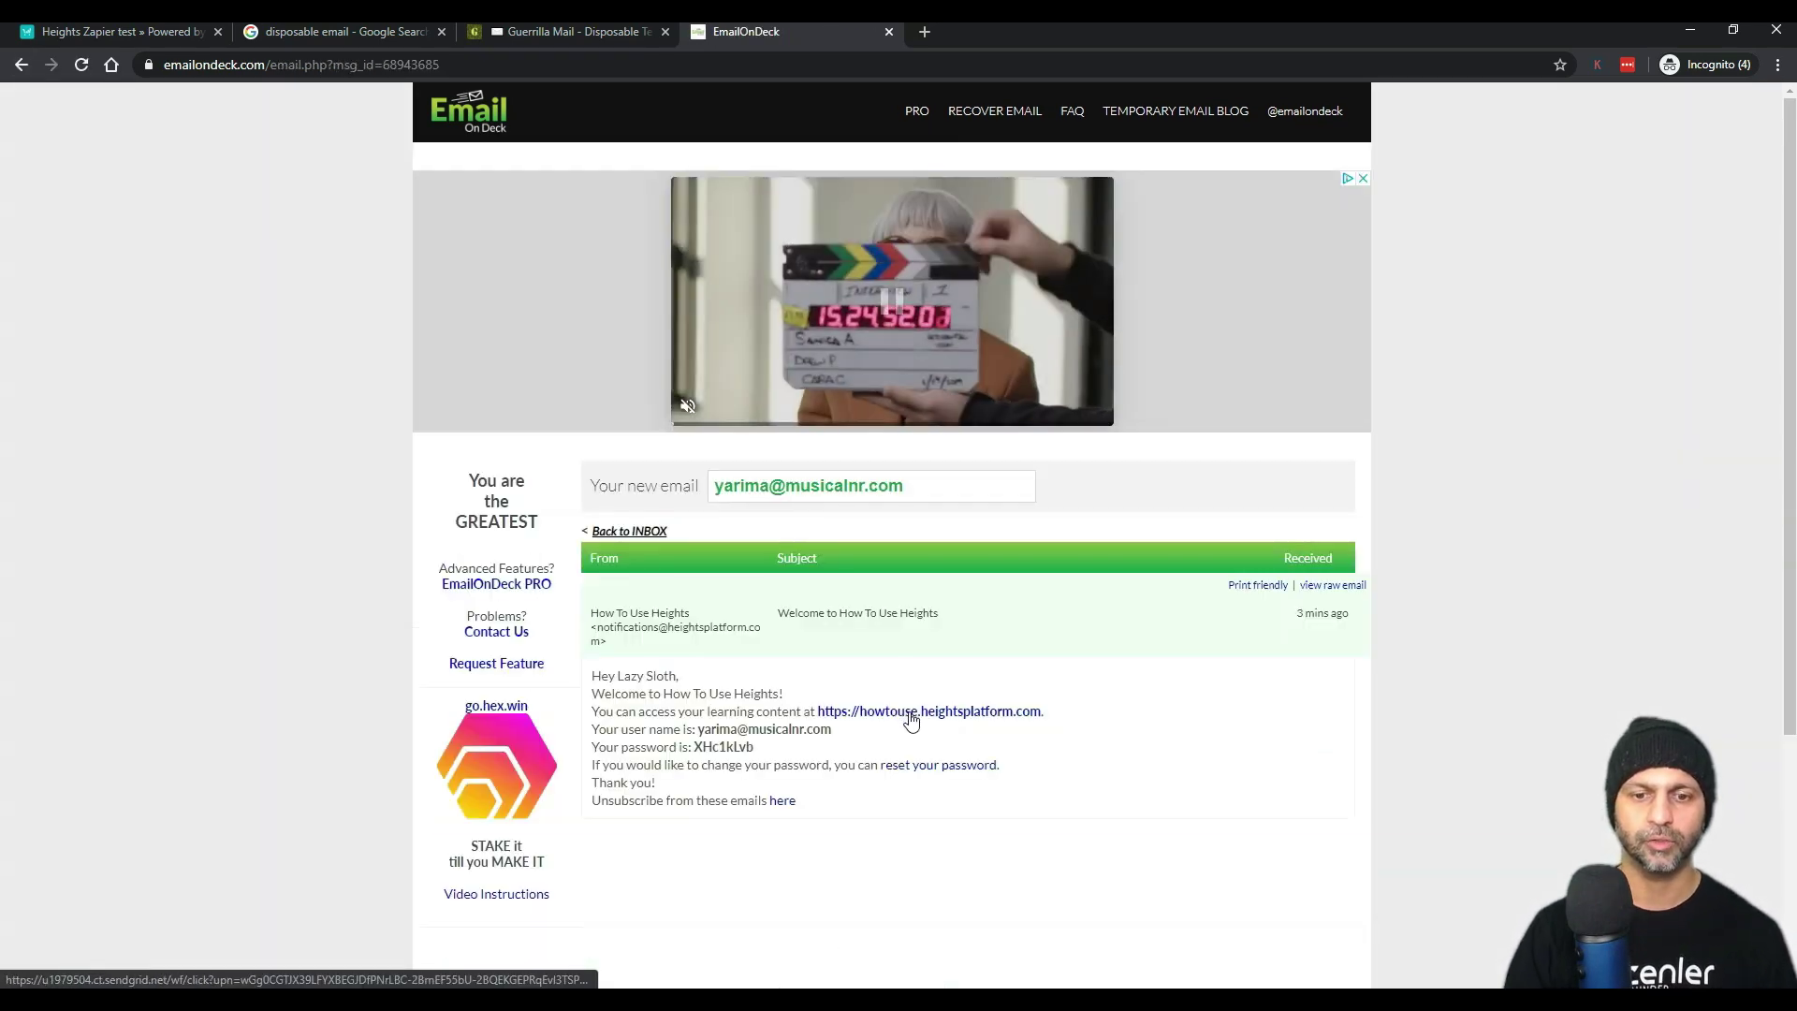
Follow the email's link to the Heights site and select the student's username
left_click(906, 711)
left_click(796, 32)
left_click_drag(832, 729, 698, 729)
key("ctrl+c")
left_click(1029, 33)
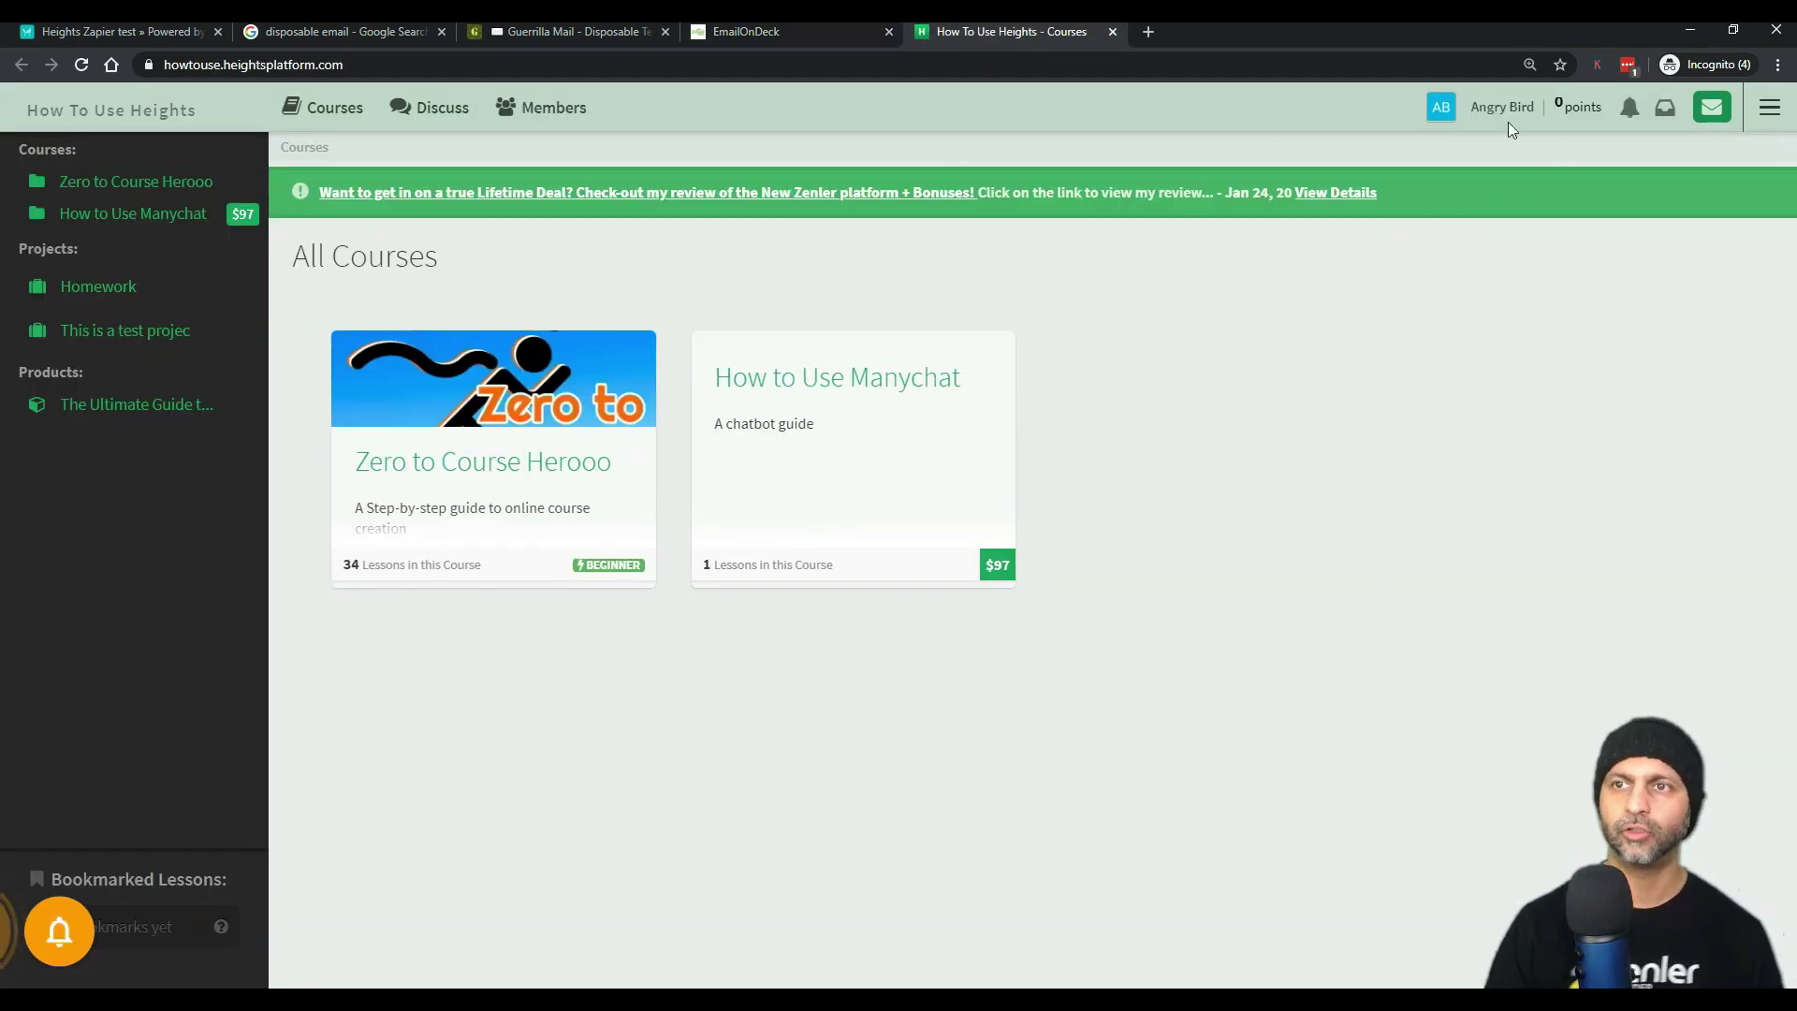
Log out of the current student account and go to the LOGIN page
left_click(1528, 108)
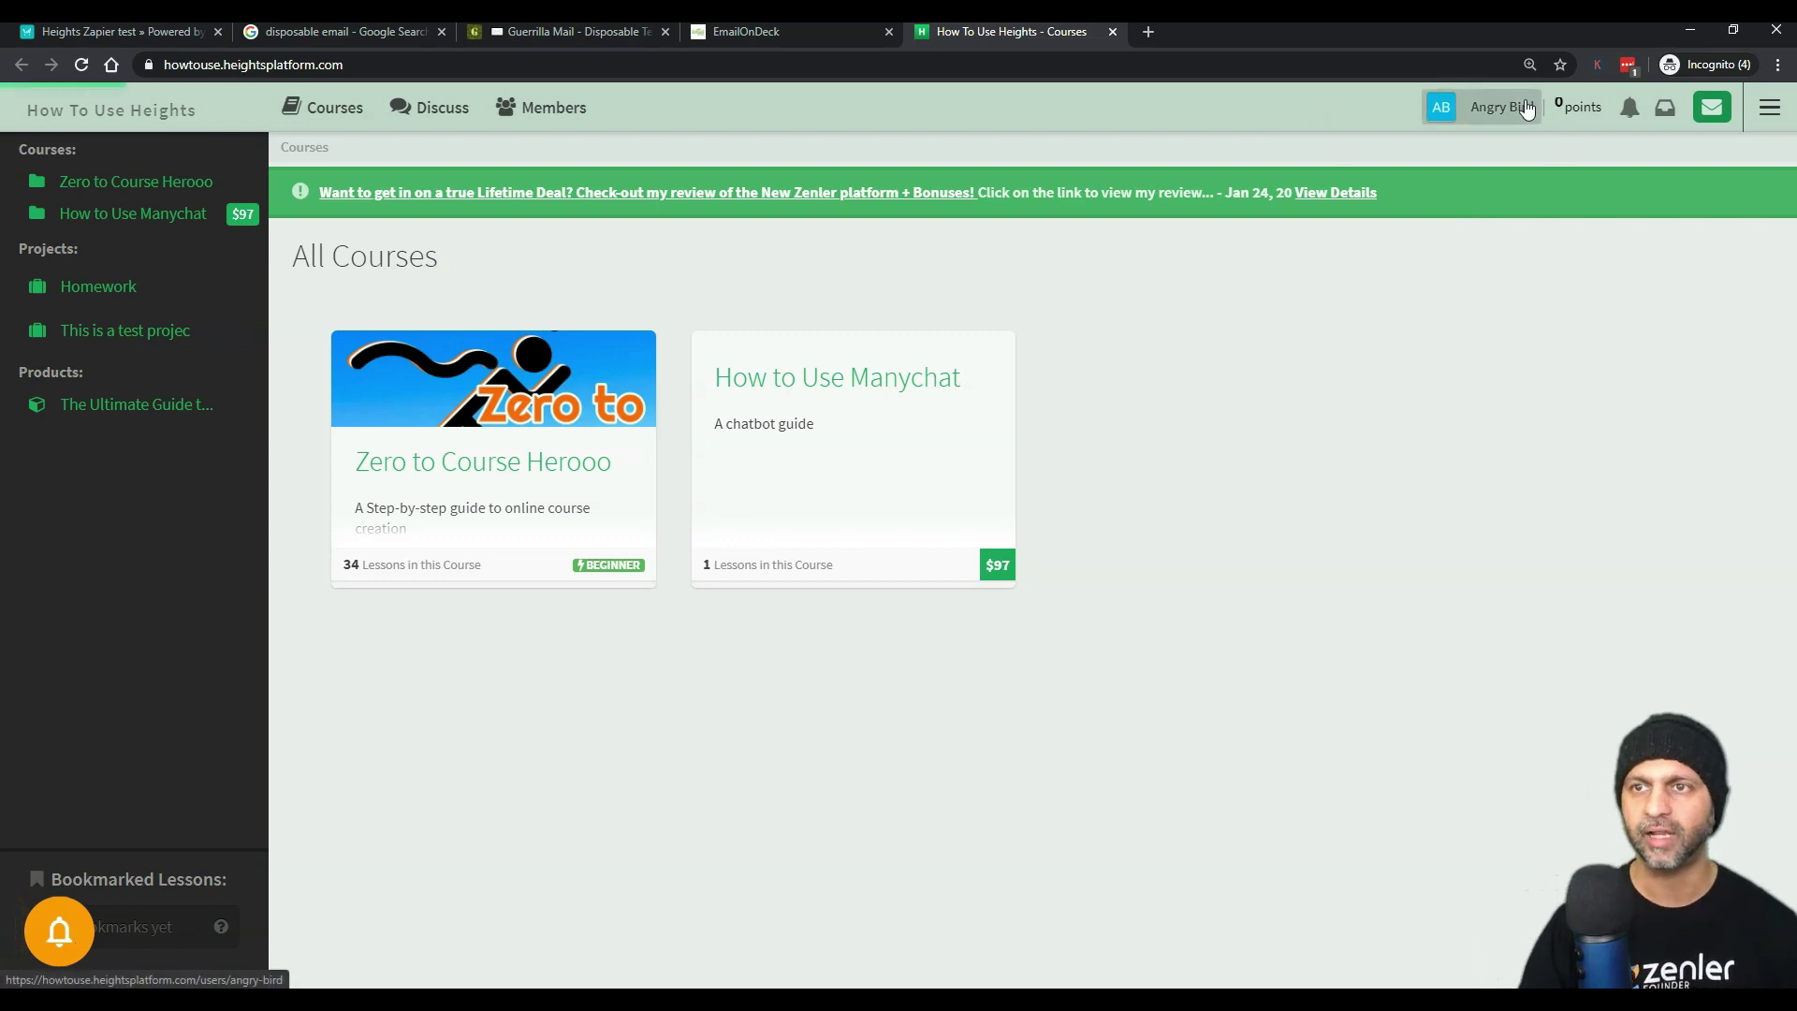
left_click(1767, 125)
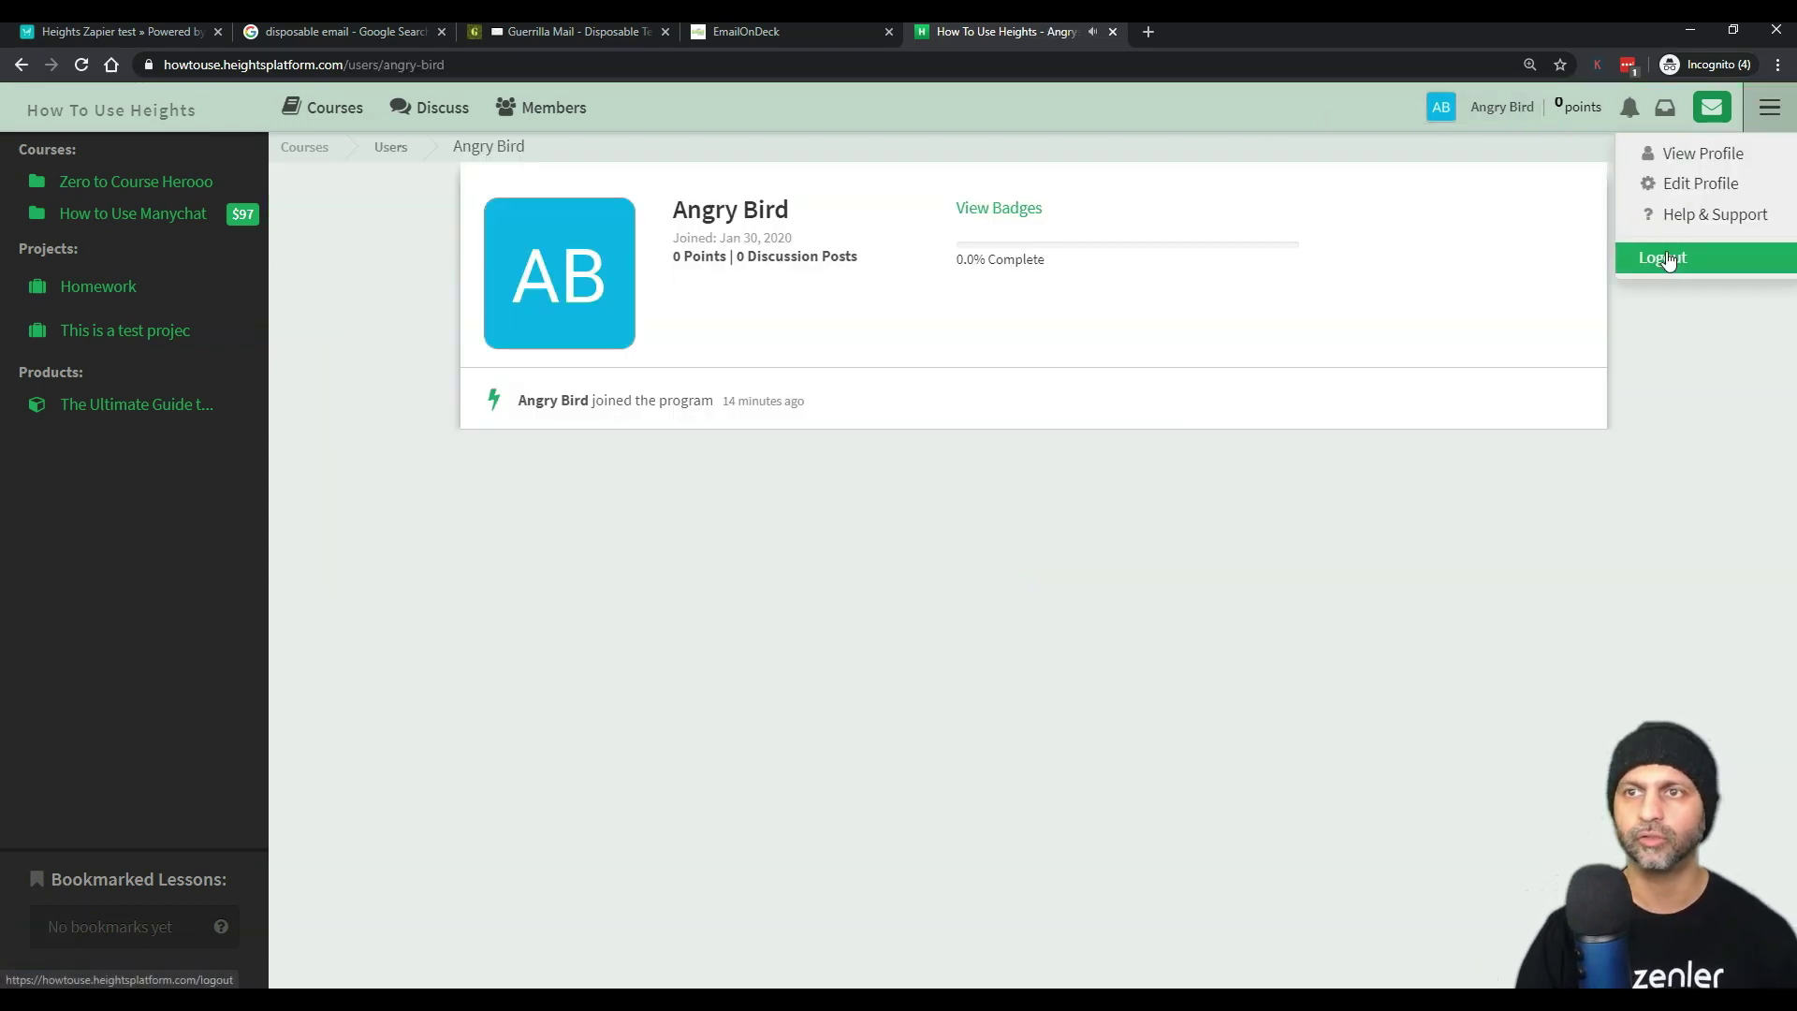
left_click(1667, 262)
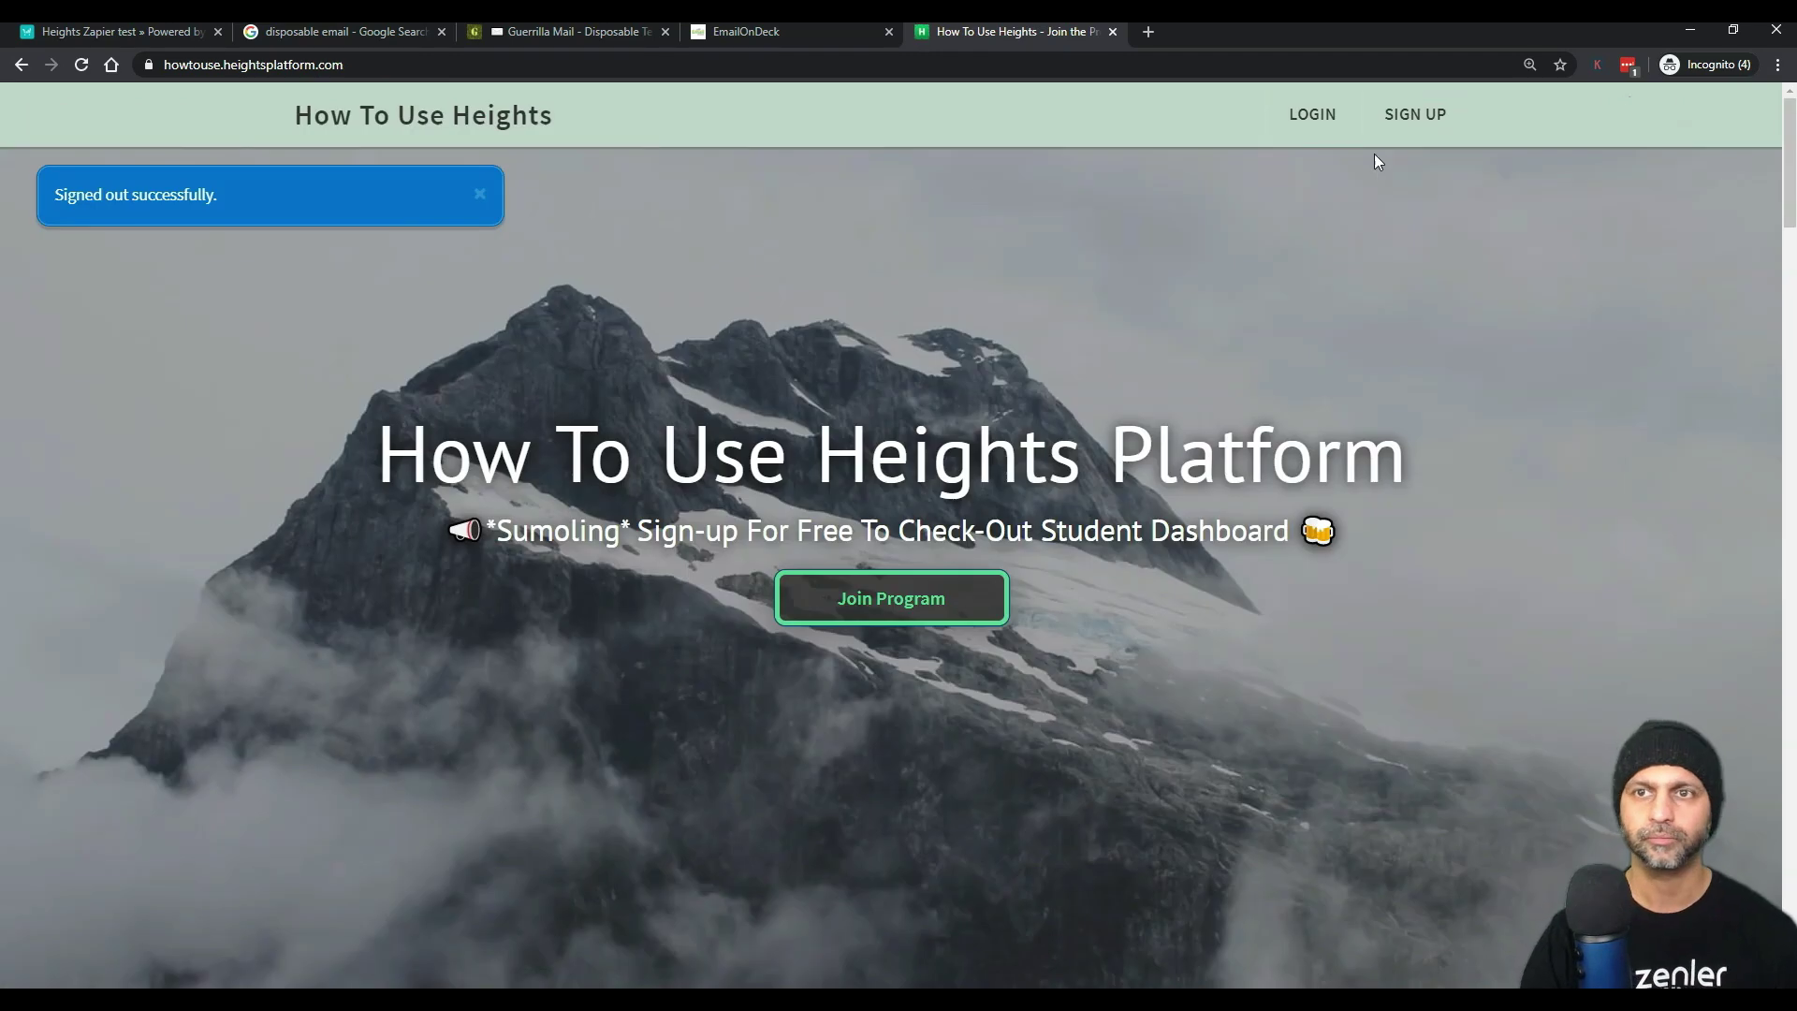
left_click(1311, 112)
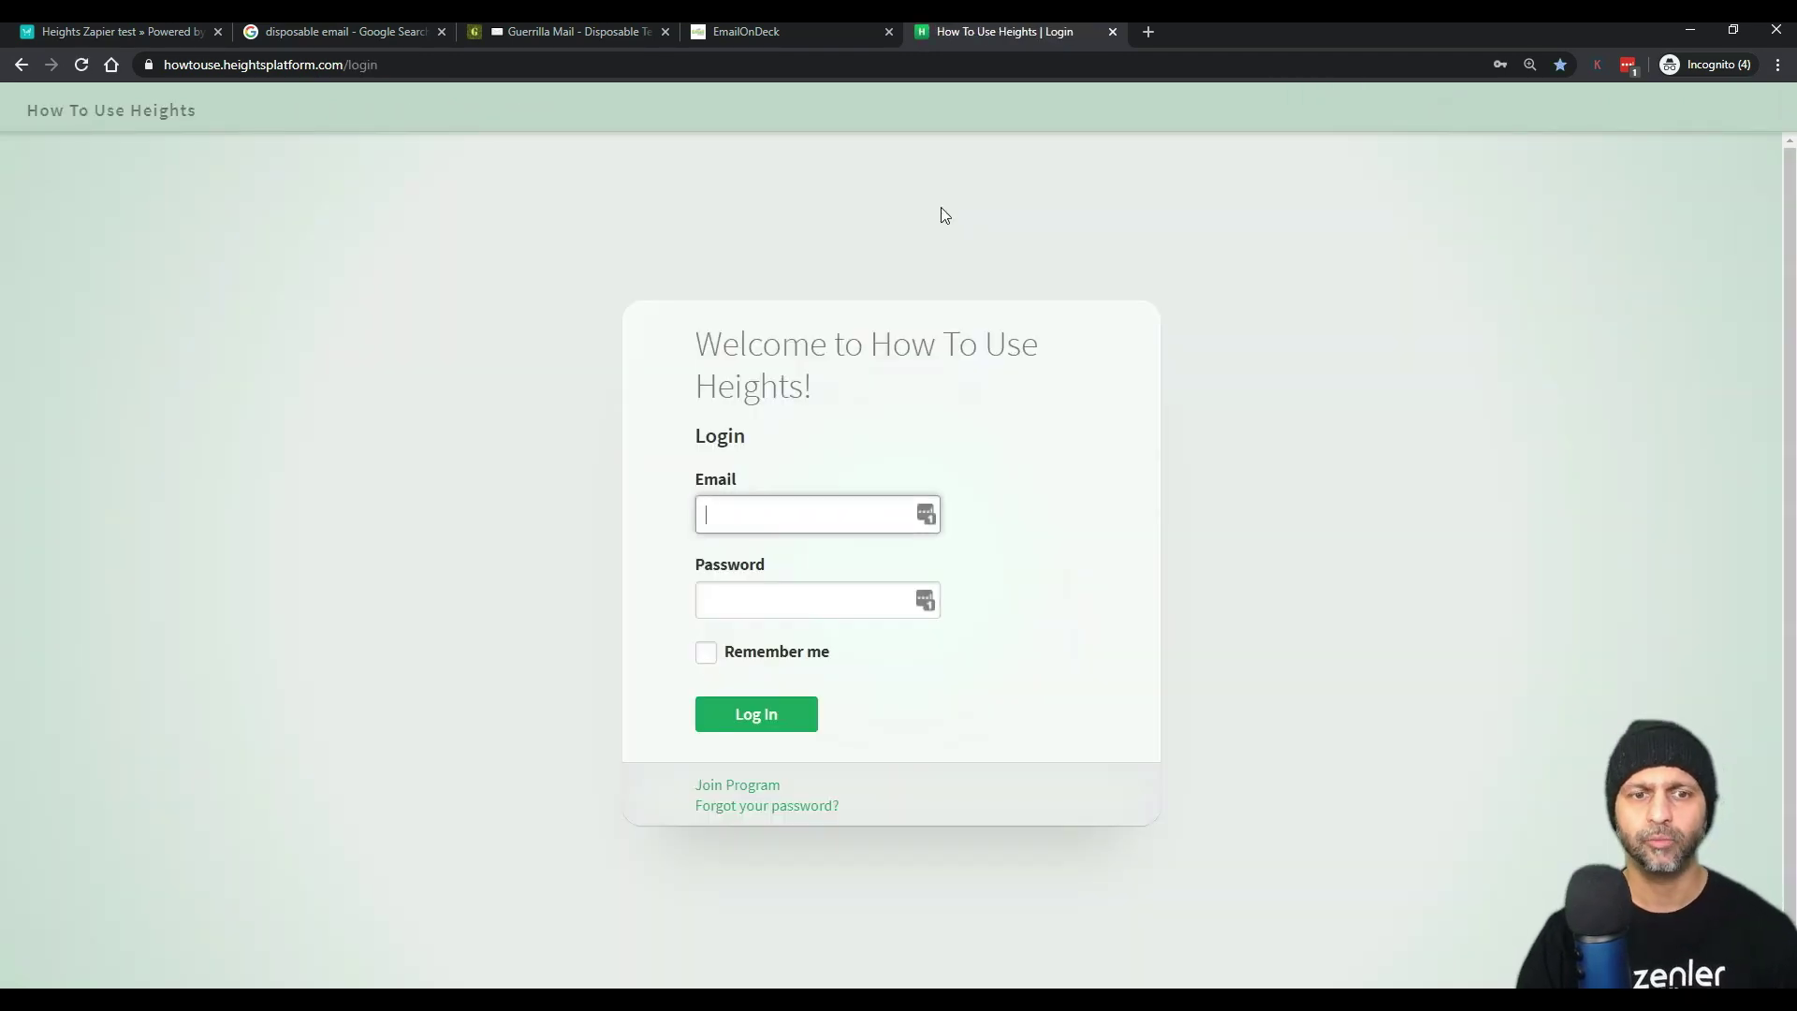
Log in with the student's email and the password copied from the welcome email
key("ctrl+v")
key("Tab")
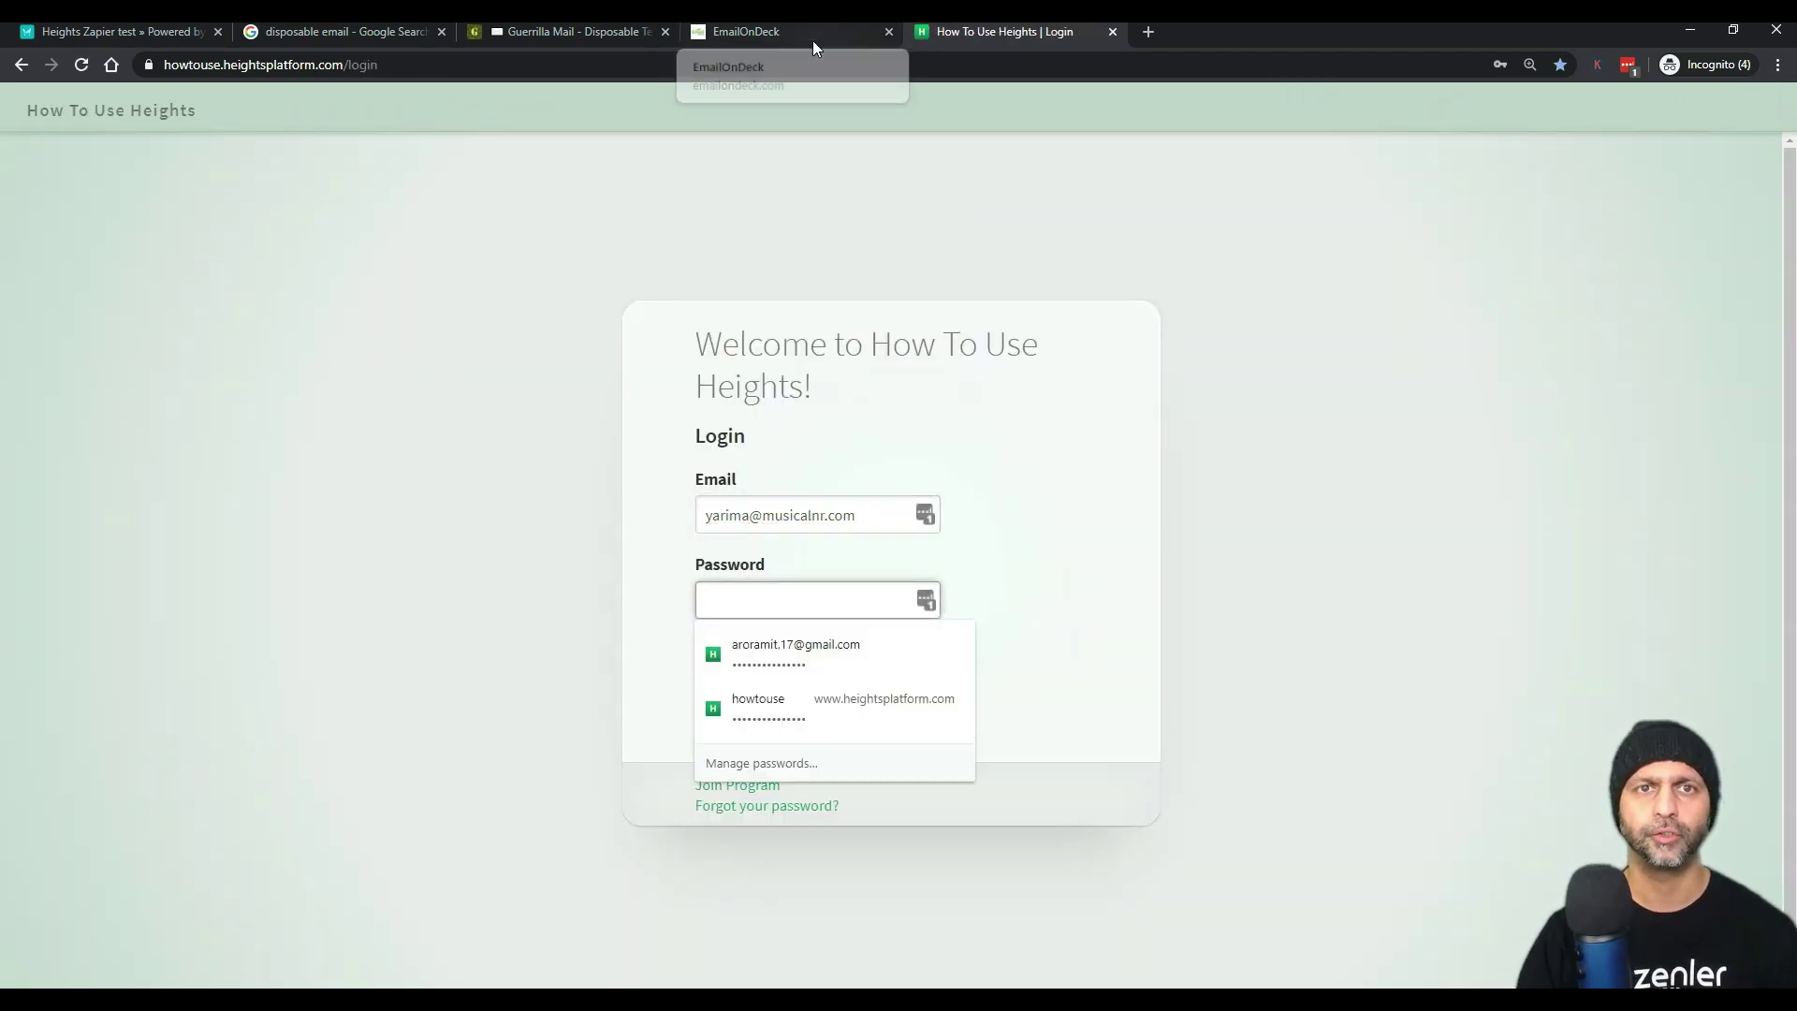
left_click(812, 41)
left_click_drag(754, 746, 703, 746)
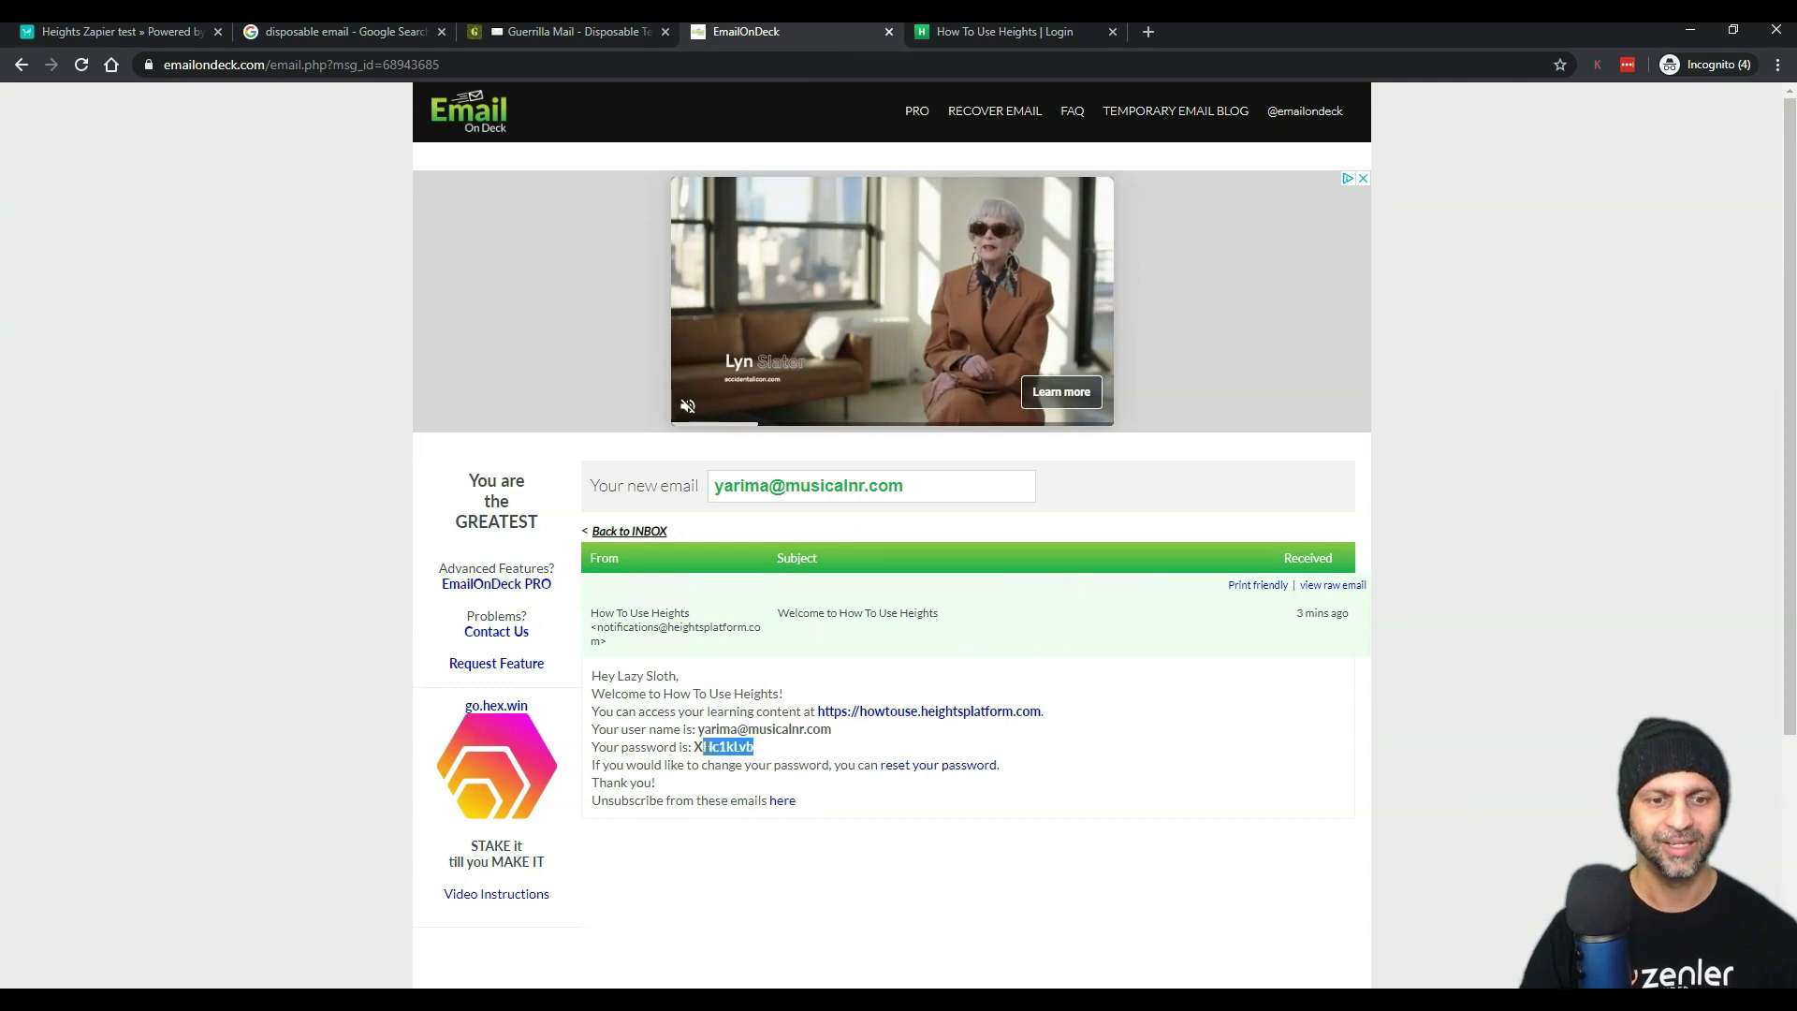
key("ctrl+c")
left_click(998, 42)
key("ctrl+v")
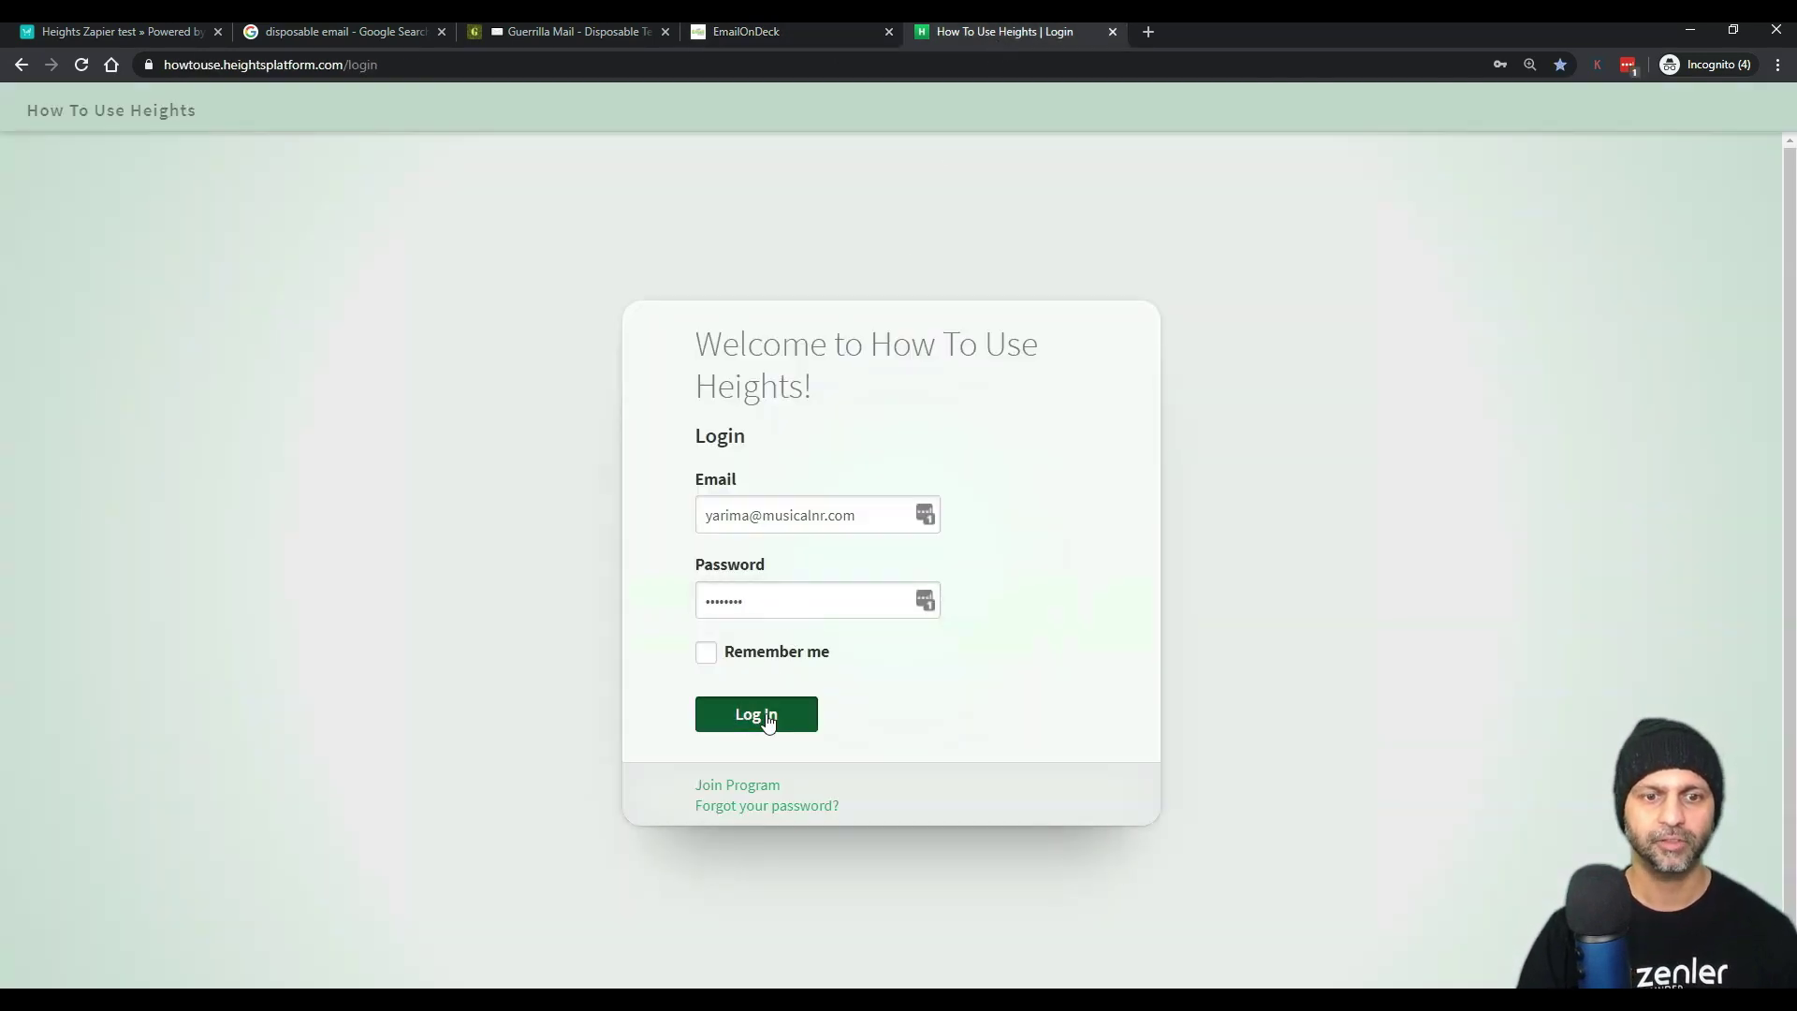
left_click(766, 717)
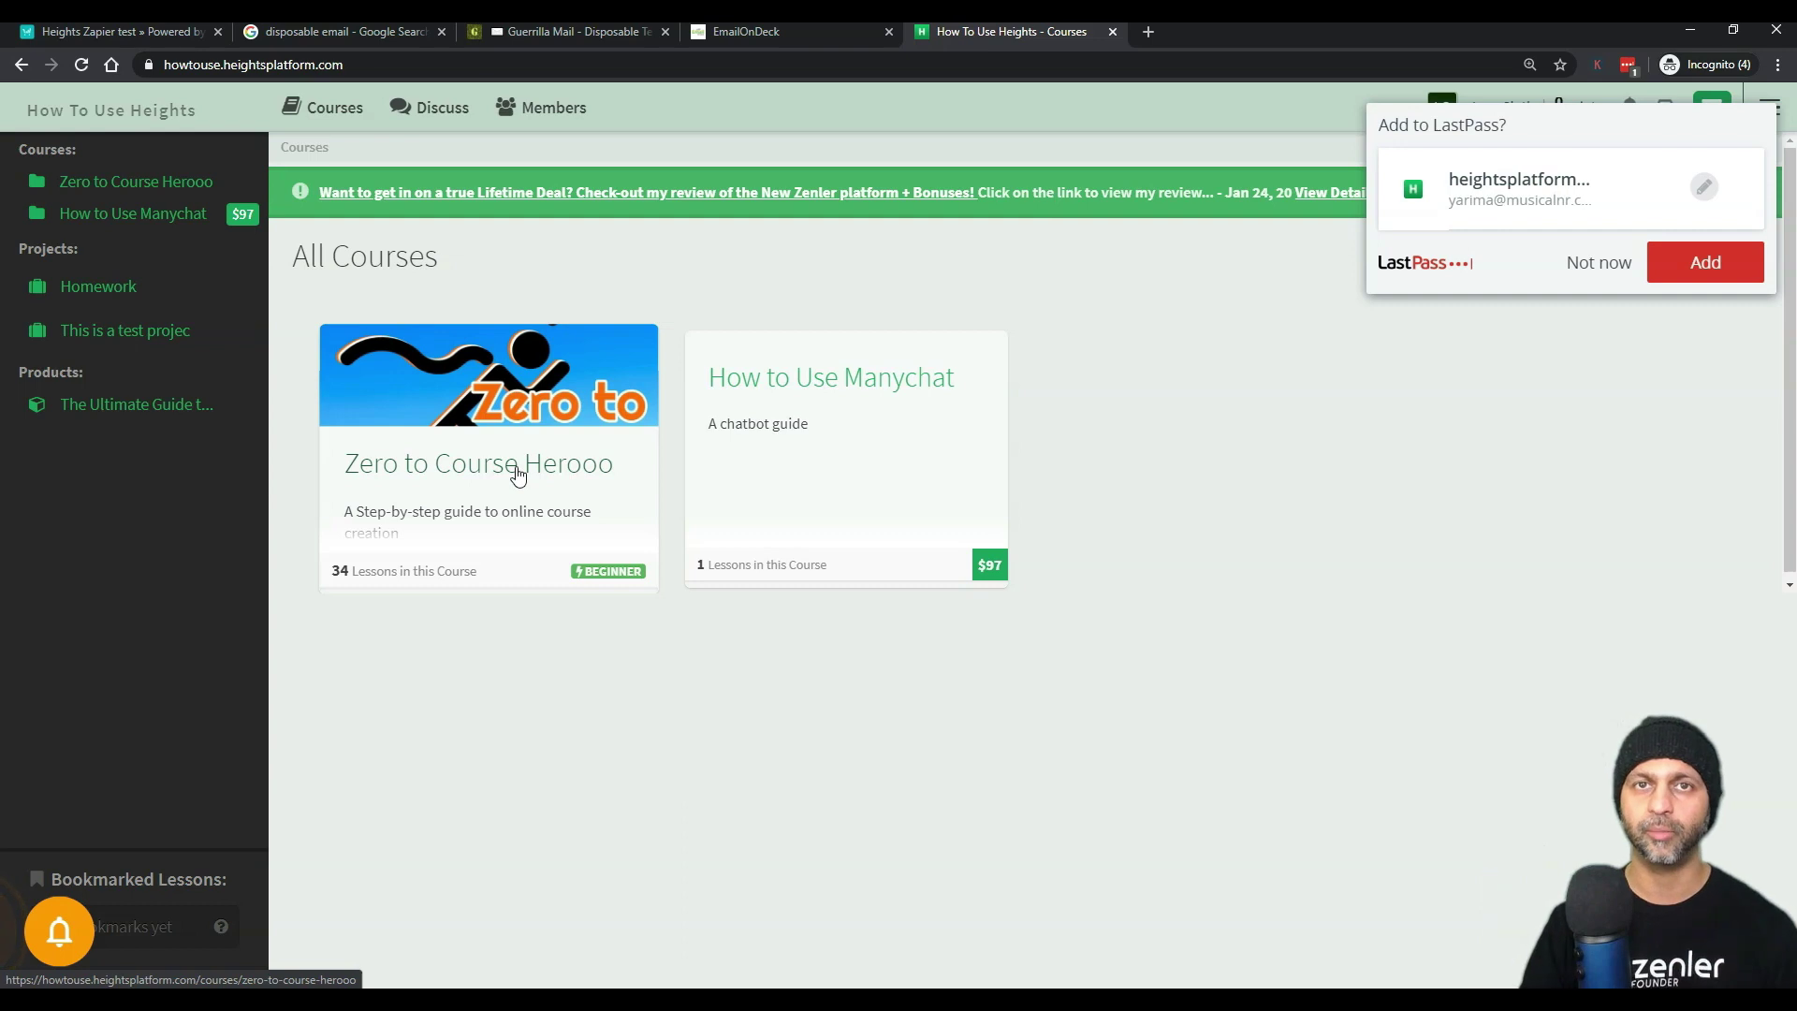
Open the Zero to Course Herooo course as the student, then go back to All Courses
left_click(581, 482)
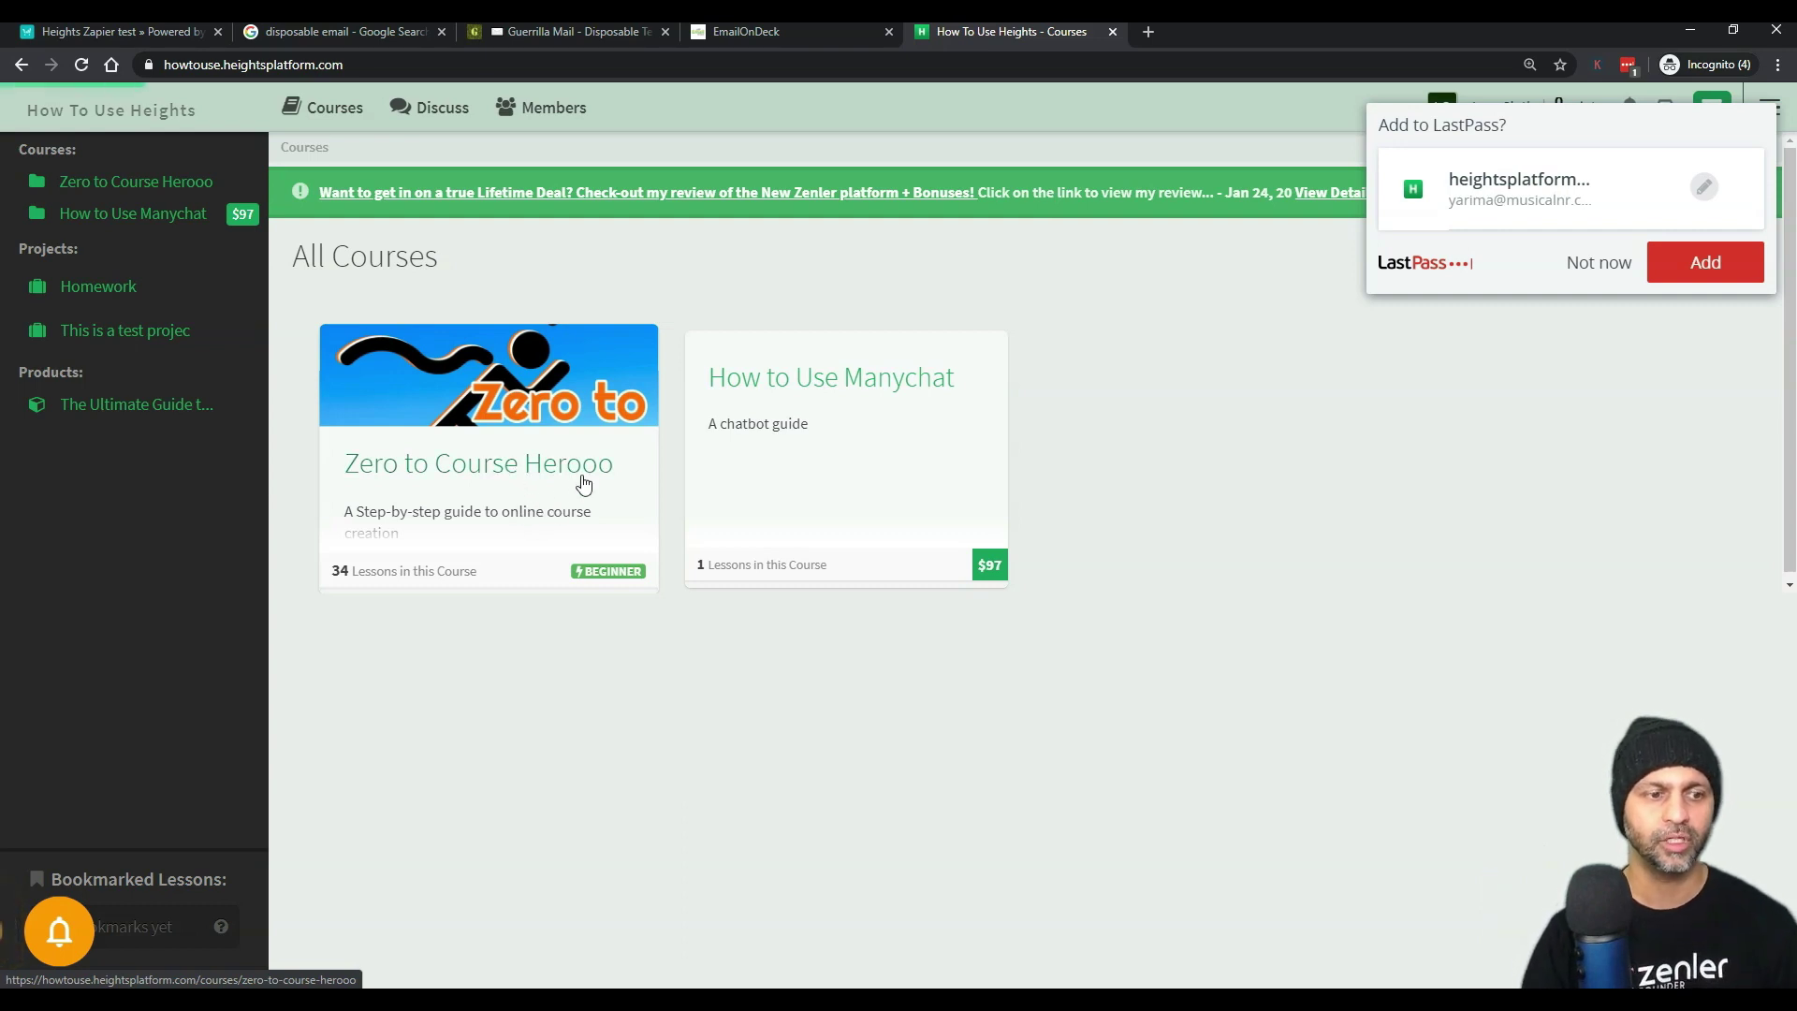
scroll(1267, 610, "down", 15)
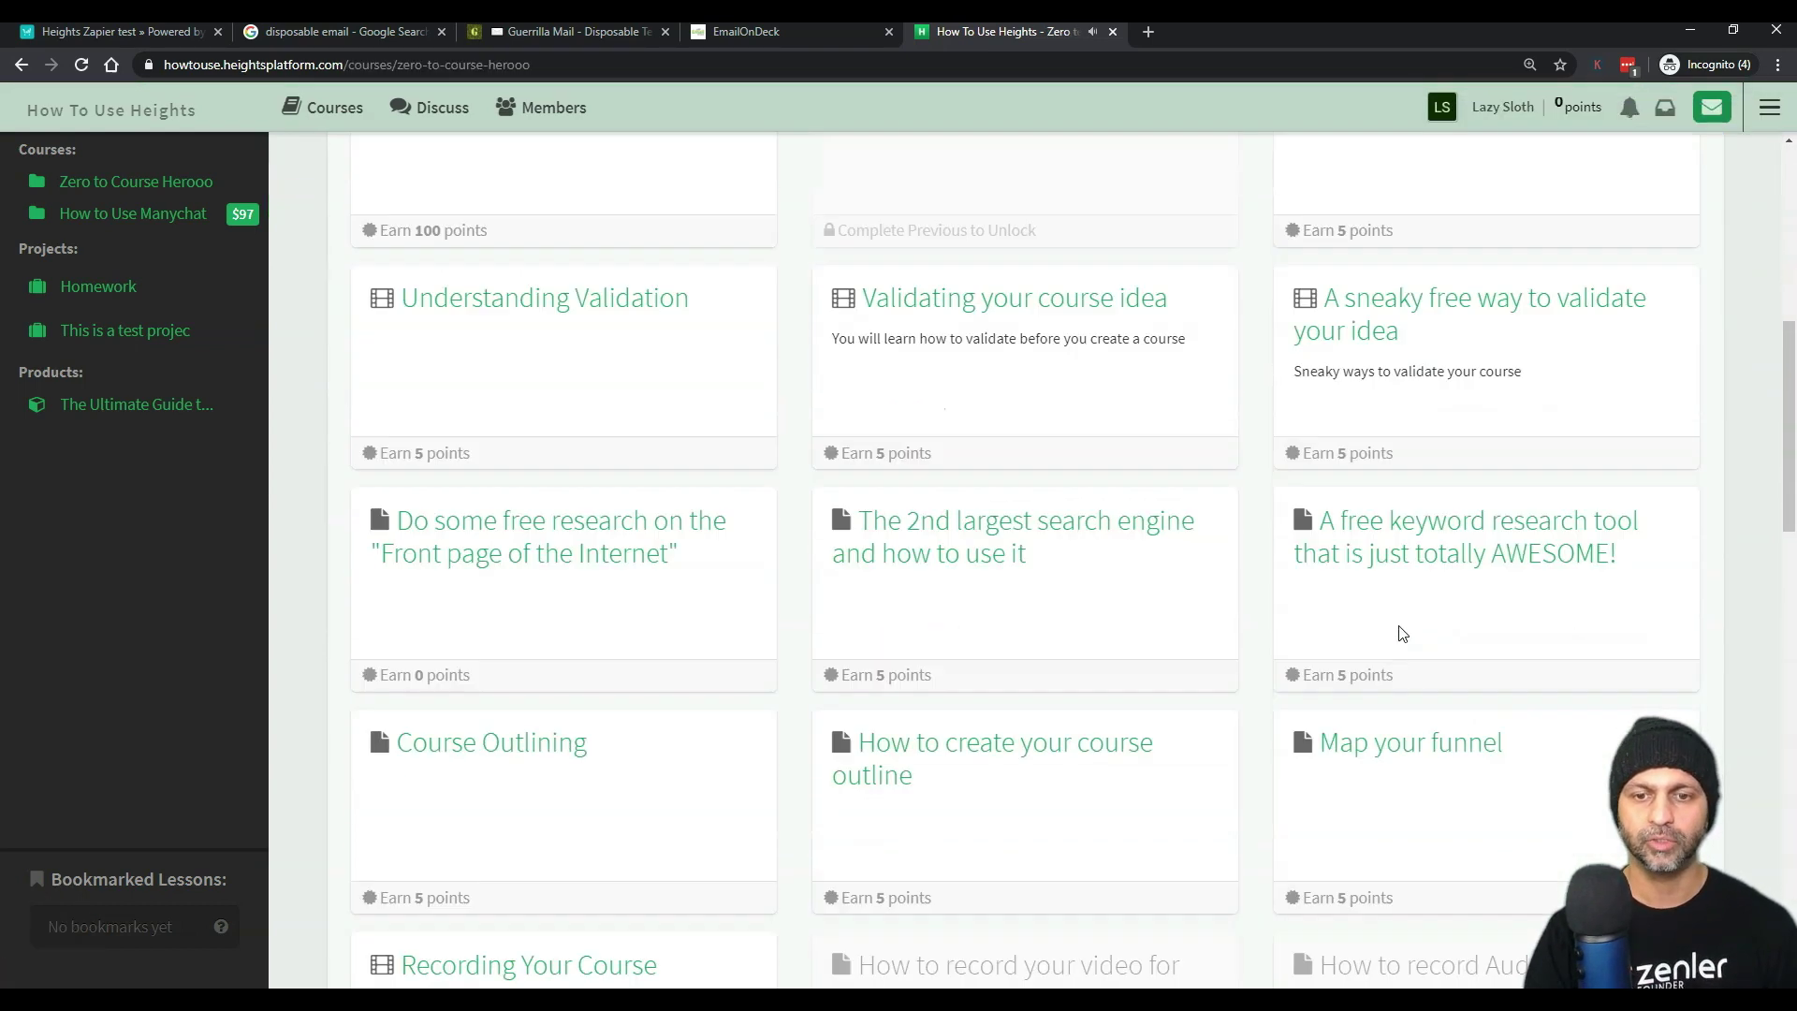
scroll(1417, 612, "up", 15)
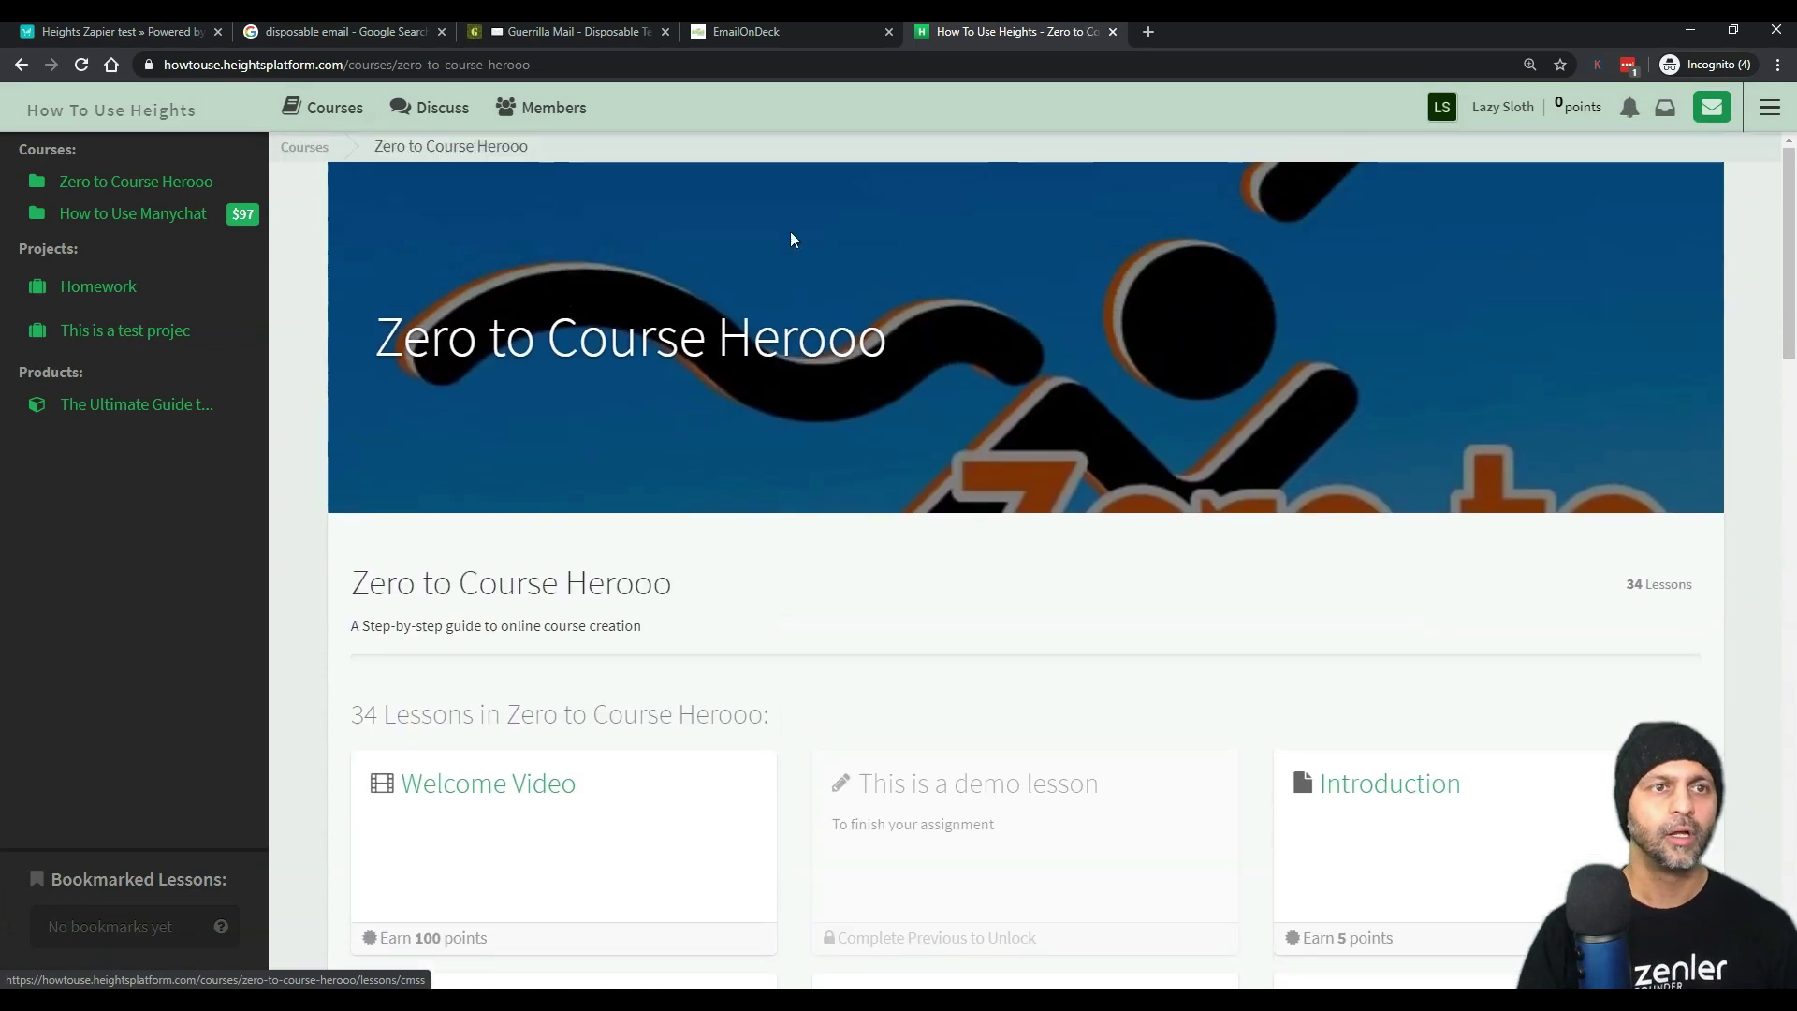
left_click(20, 65)
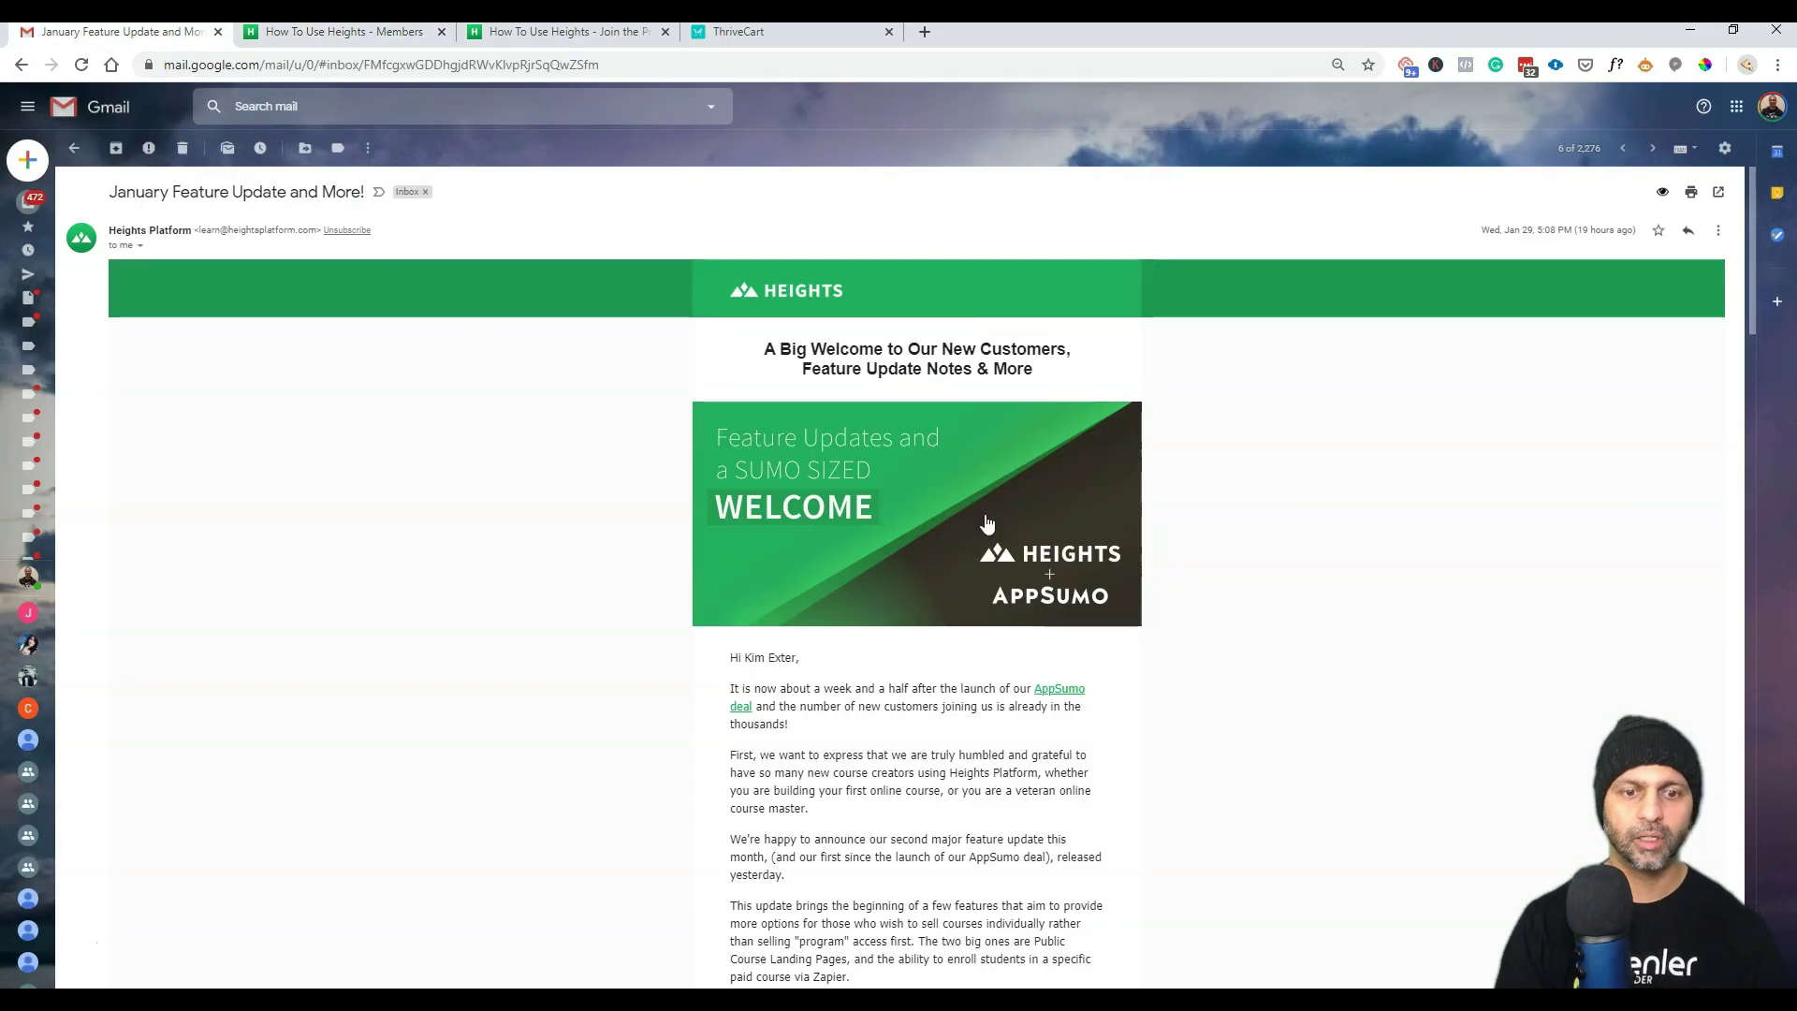
Note the sold-separately access tip, then open the student's card on the admin Members page
scroll(986, 522, "down", 13)
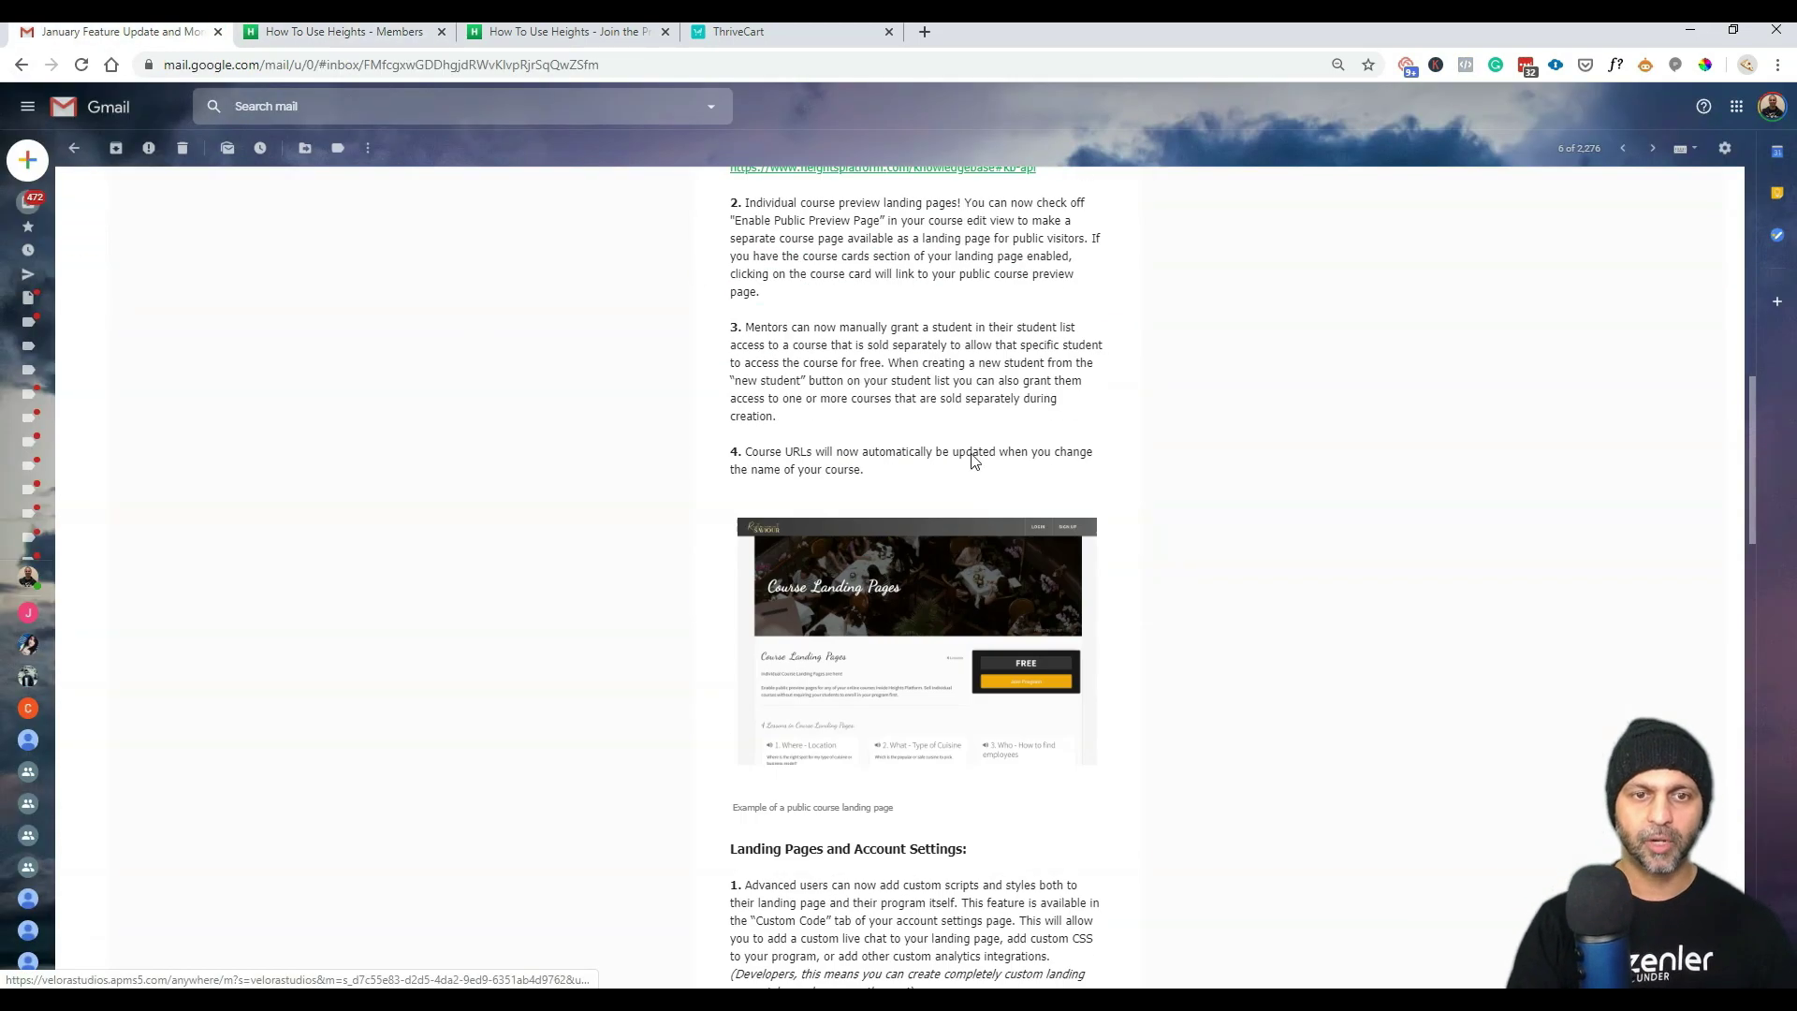
left_click_drag(868, 344, 1101, 401)
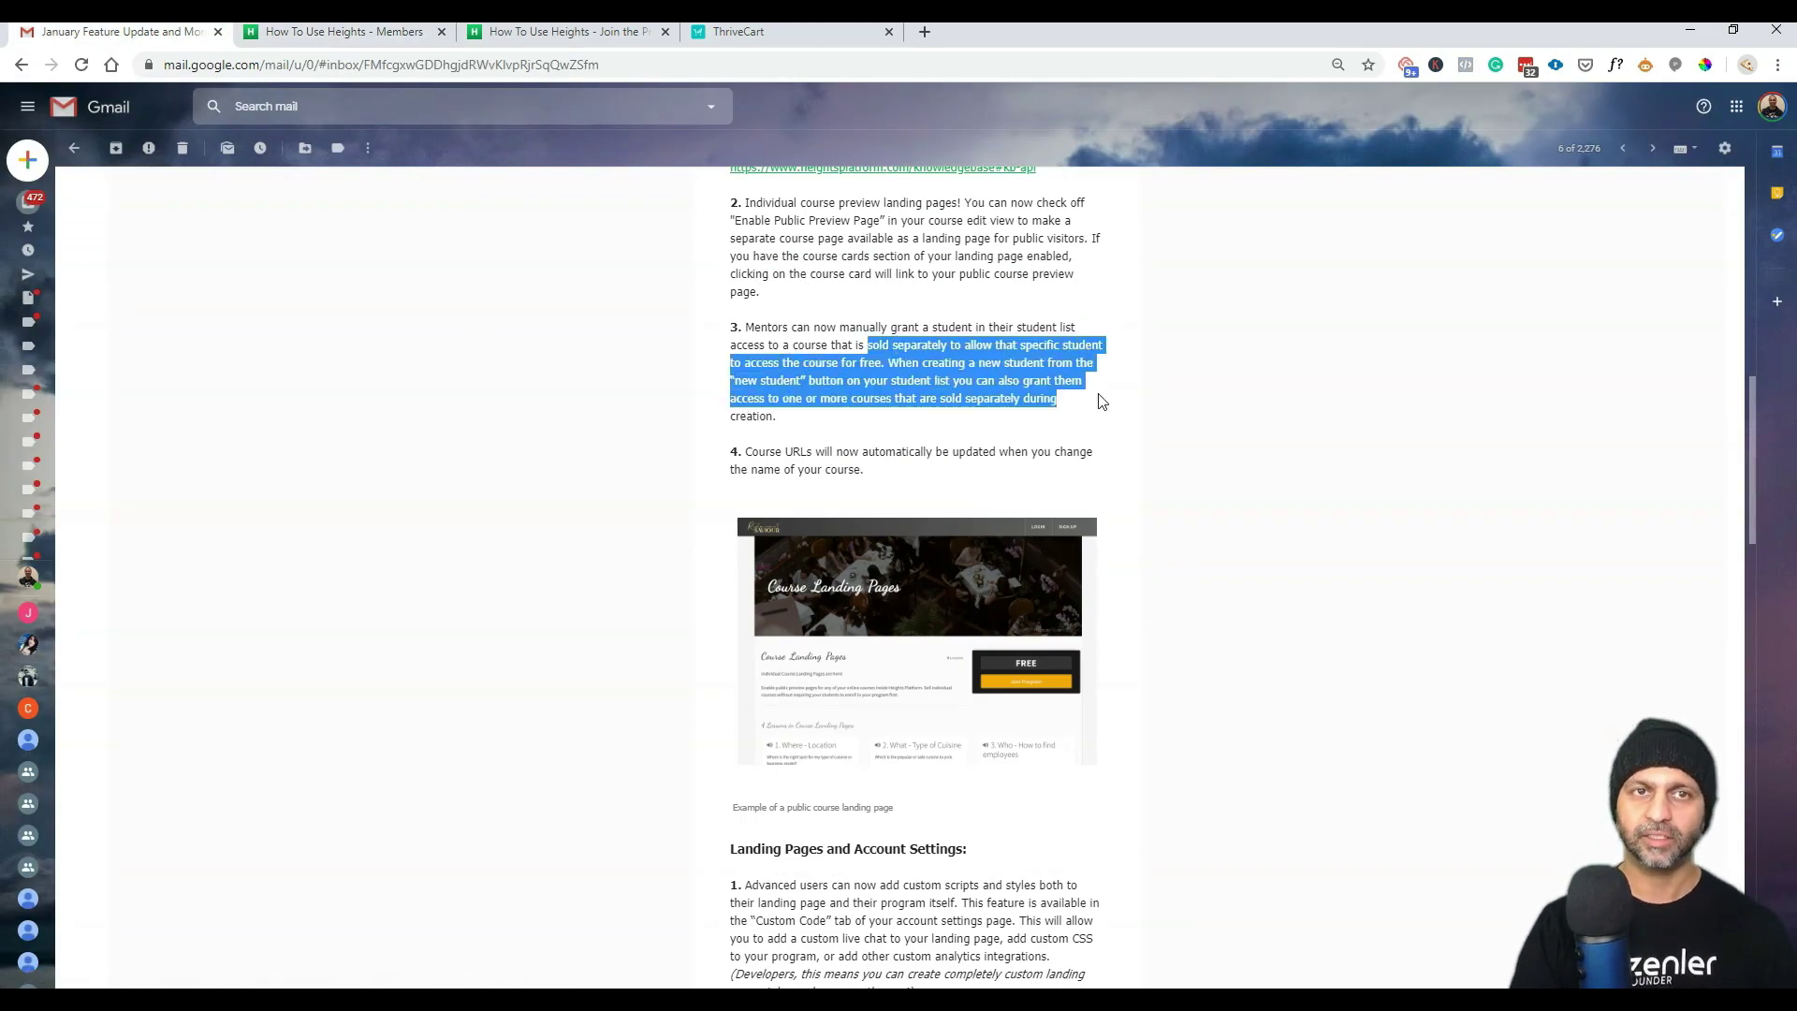
left_click(352, 33)
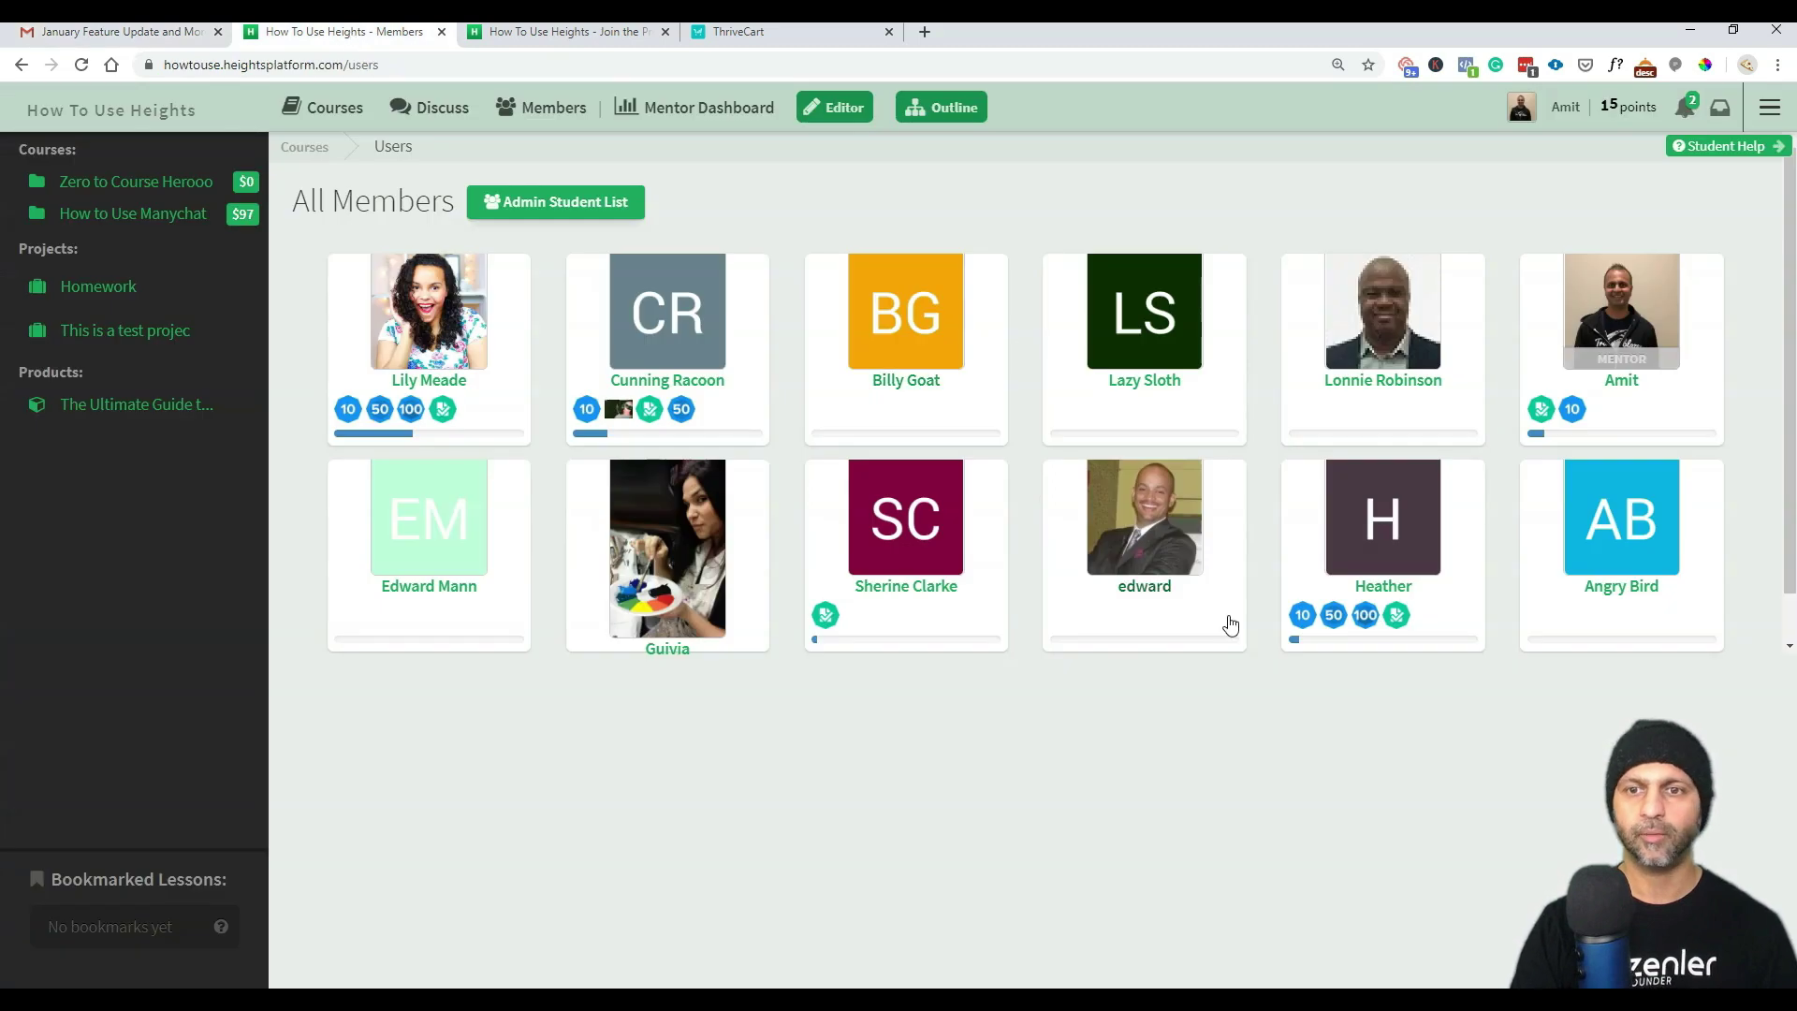
left_click(1191, 337)
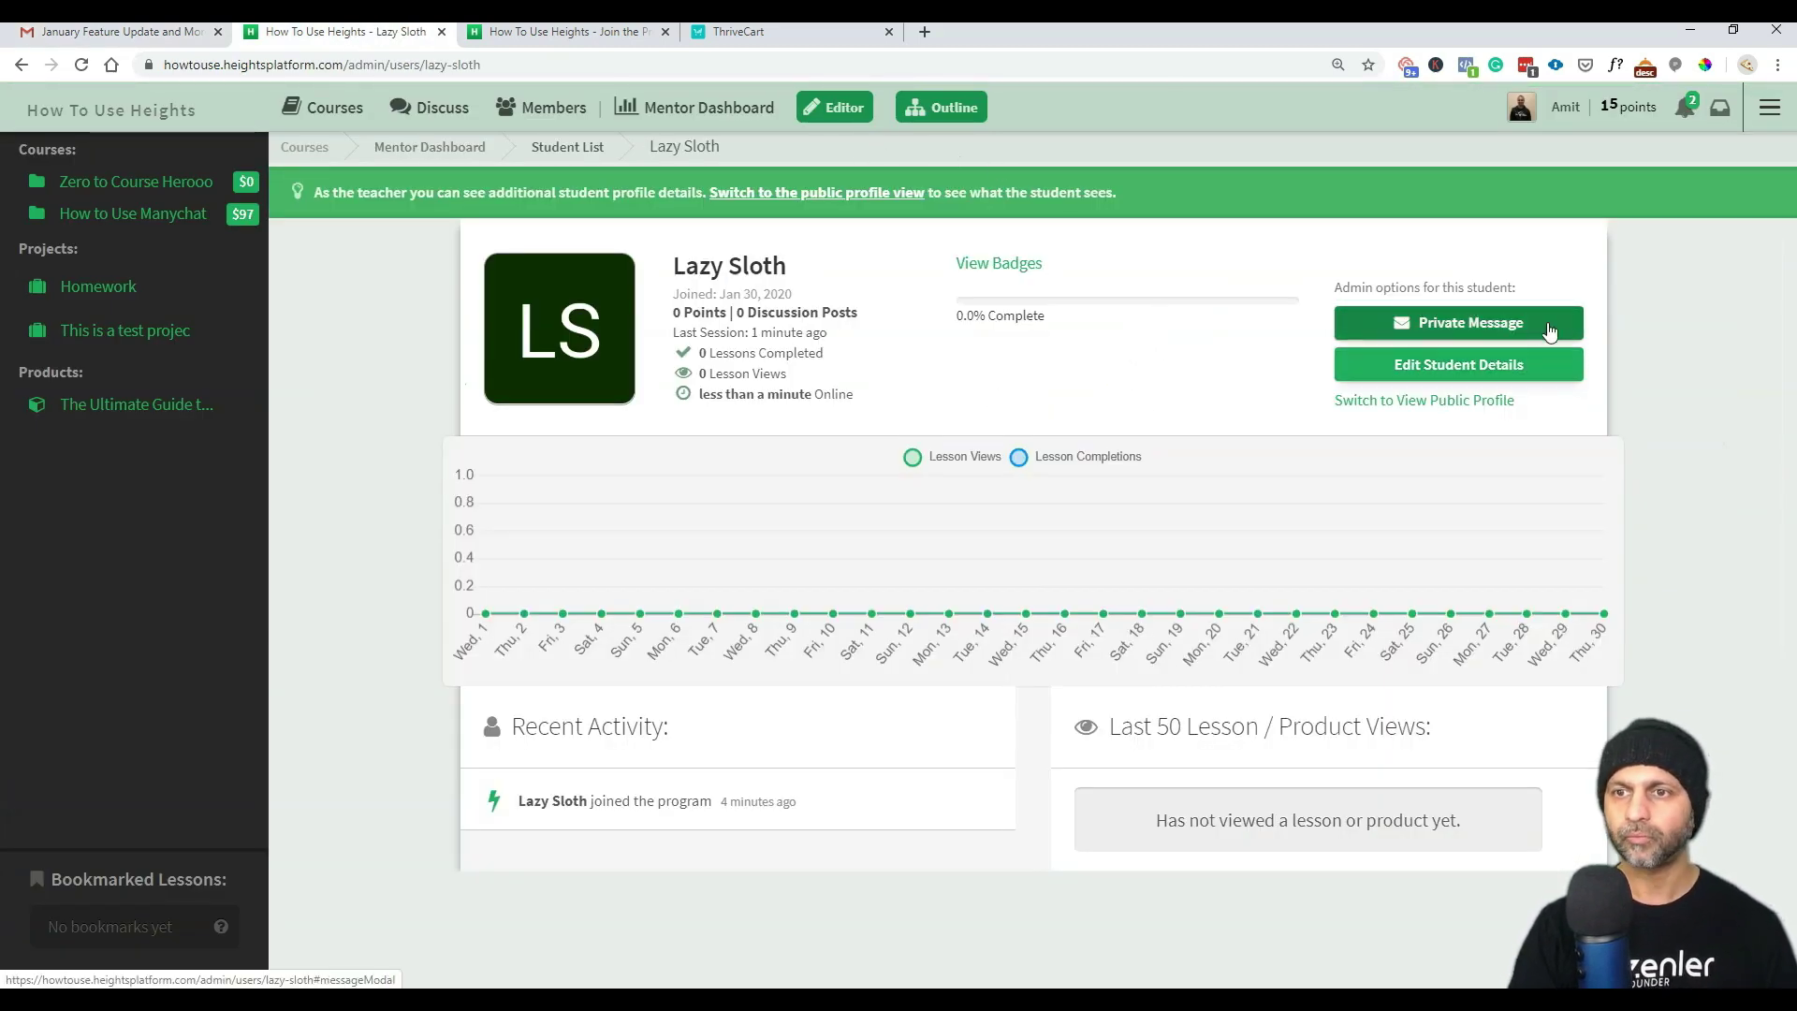
Grant the student How to Use Manychat on the Grant Access tab, then bring up their window
left_click(1458, 365)
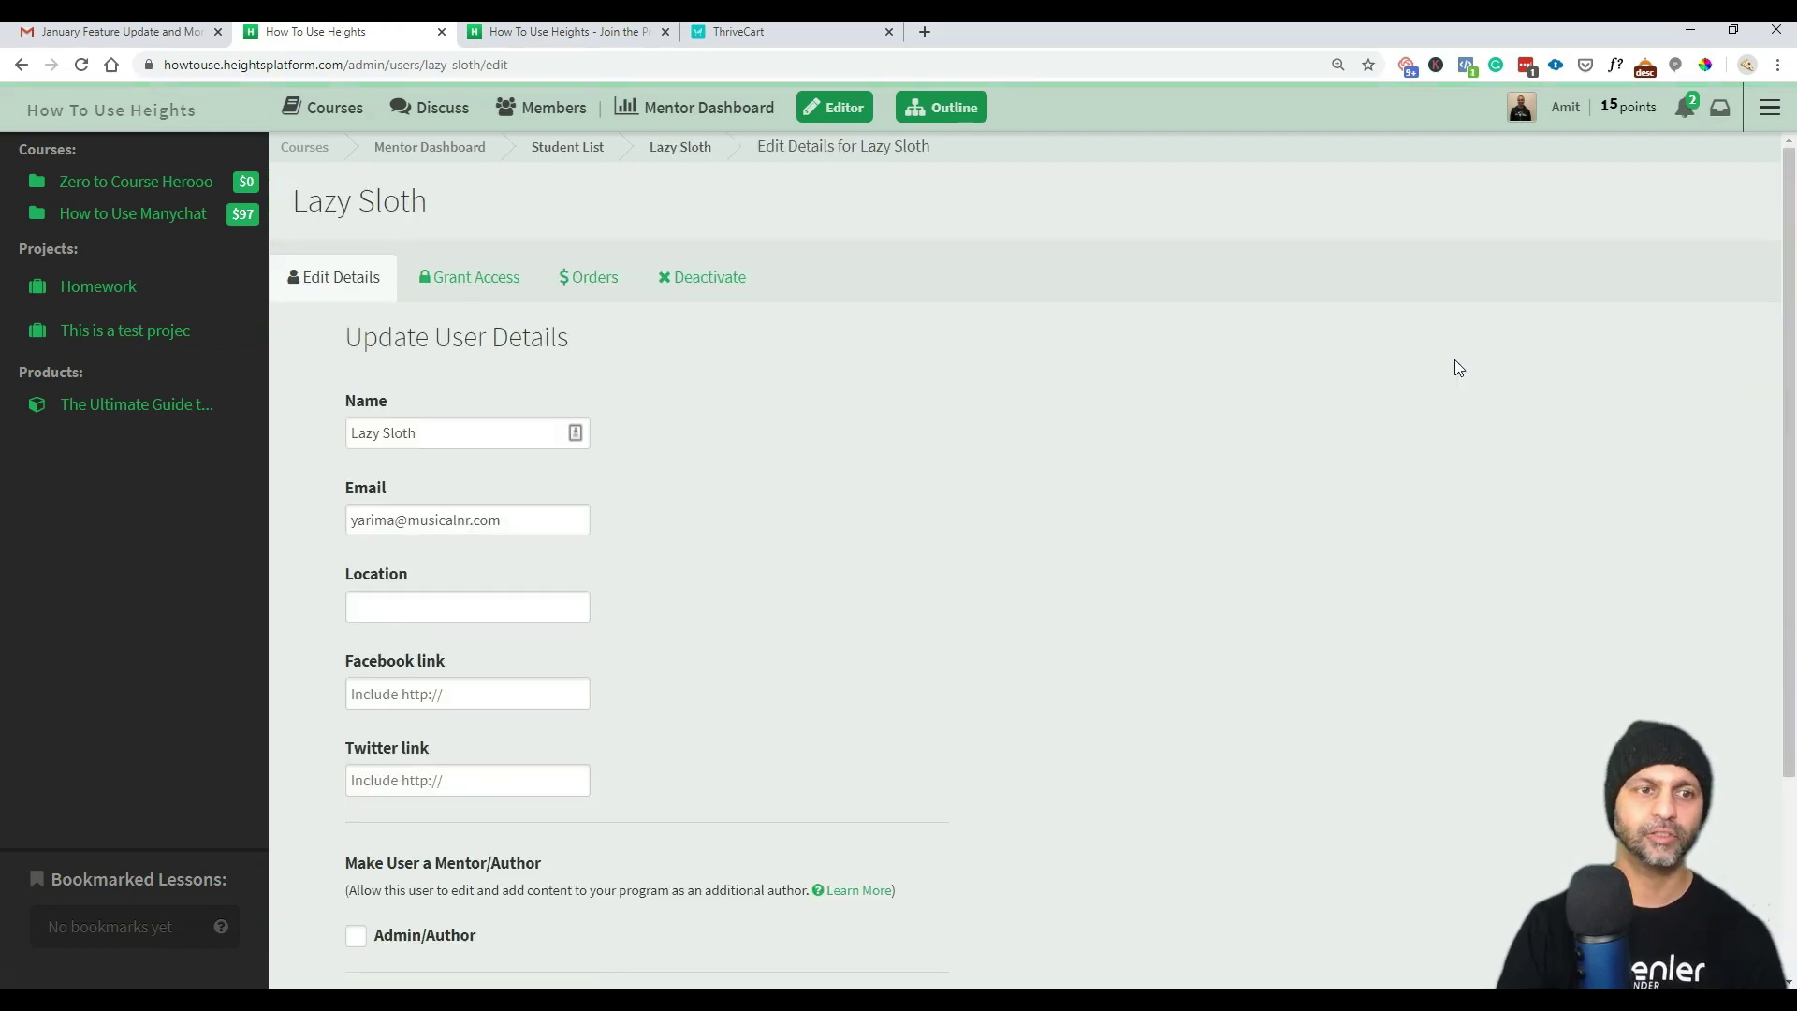
left_click(456, 281)
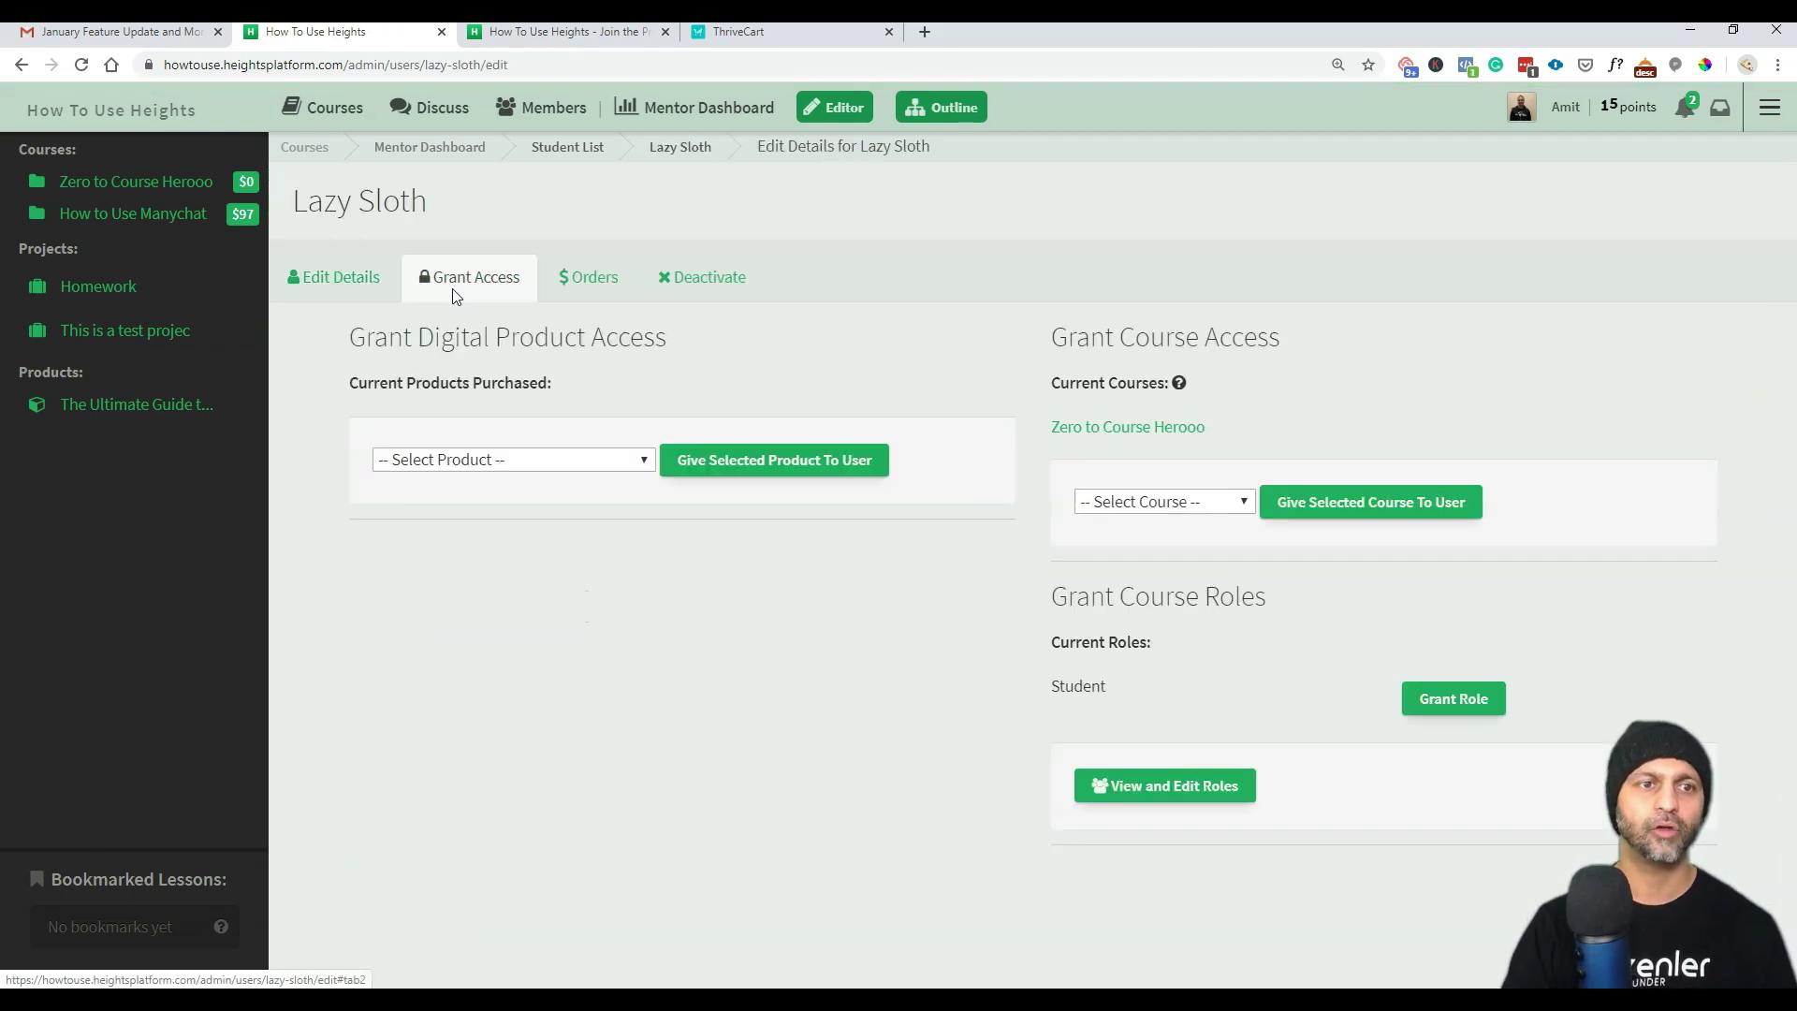
left_click(1191, 502)
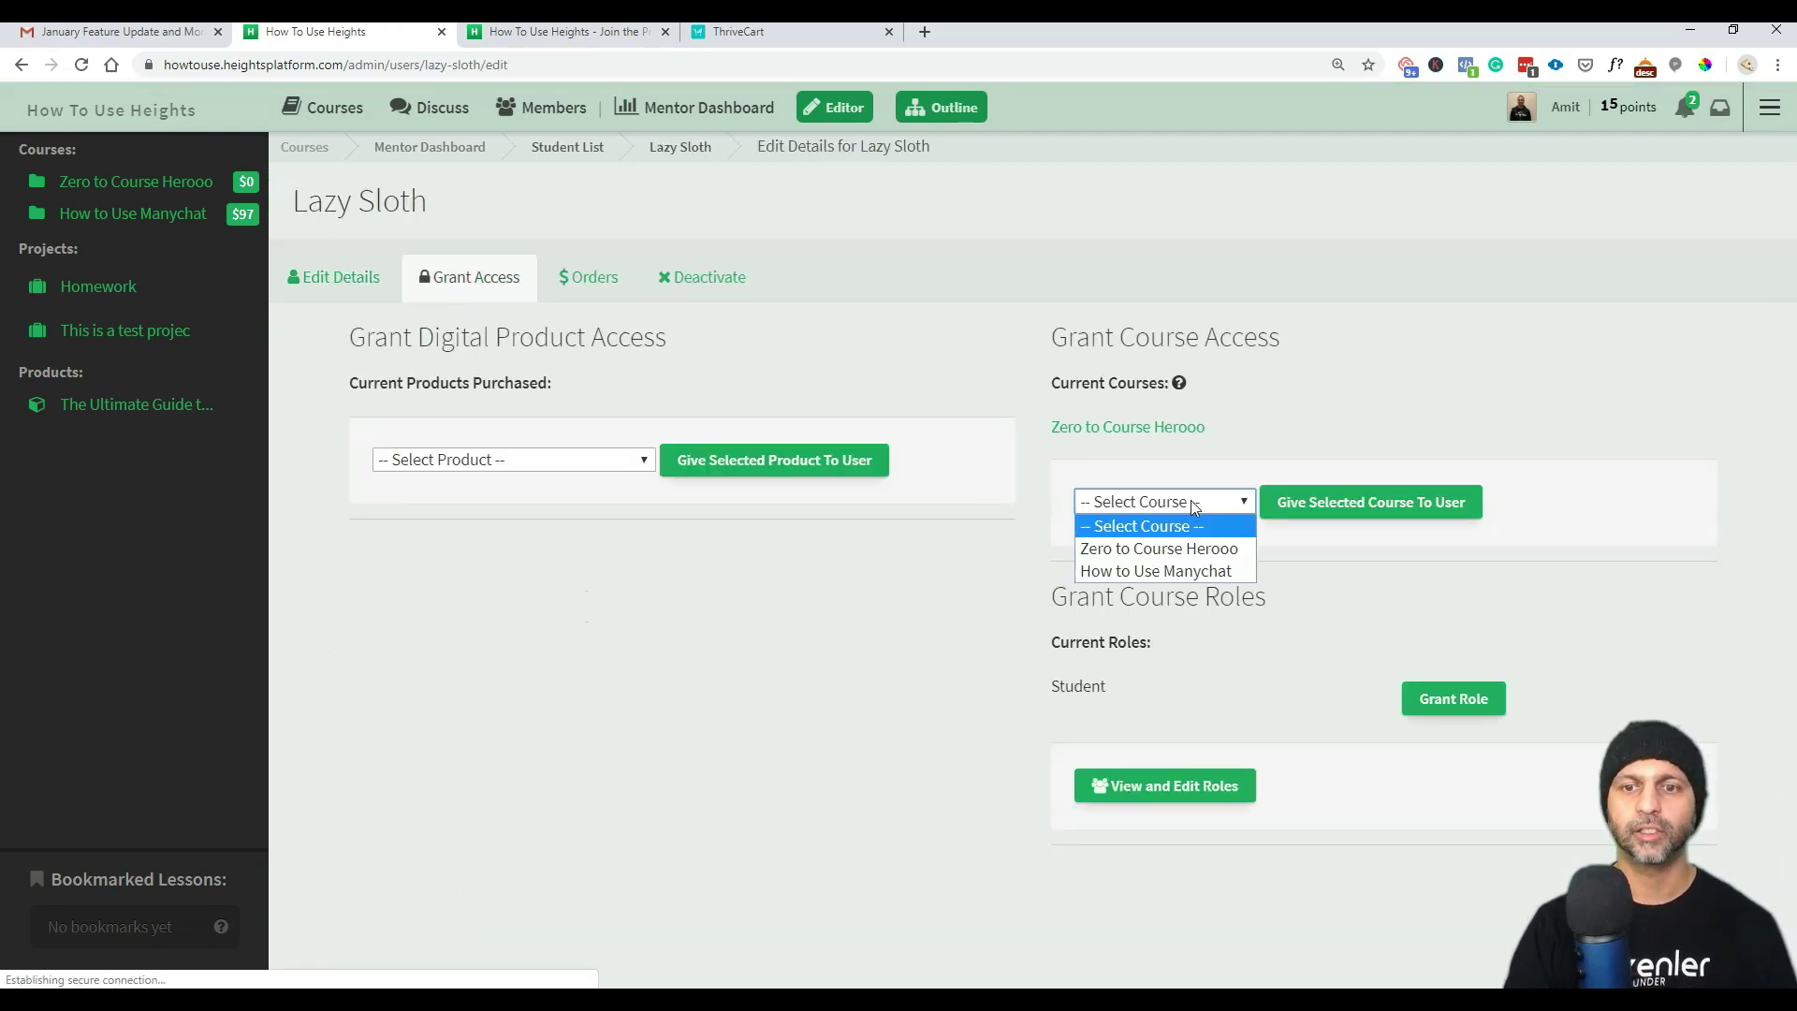
left_click(1176, 573)
left_click(1351, 505)
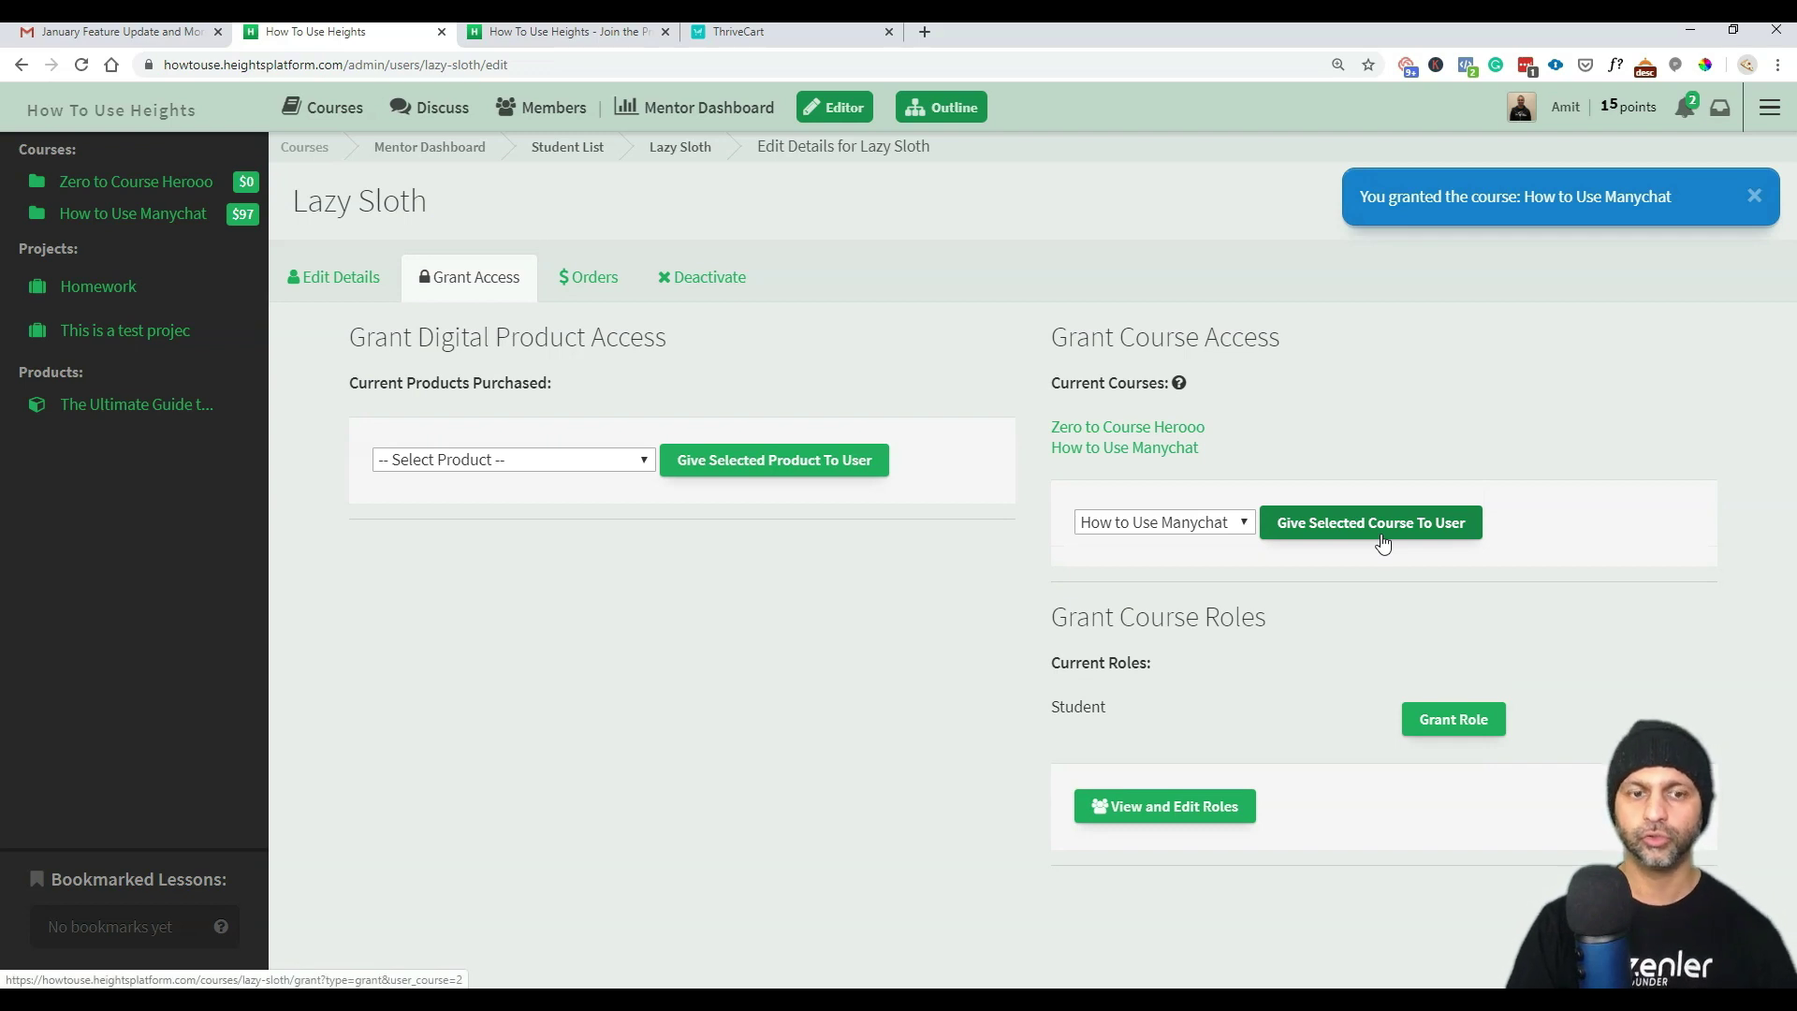
left_click(1591, 926)
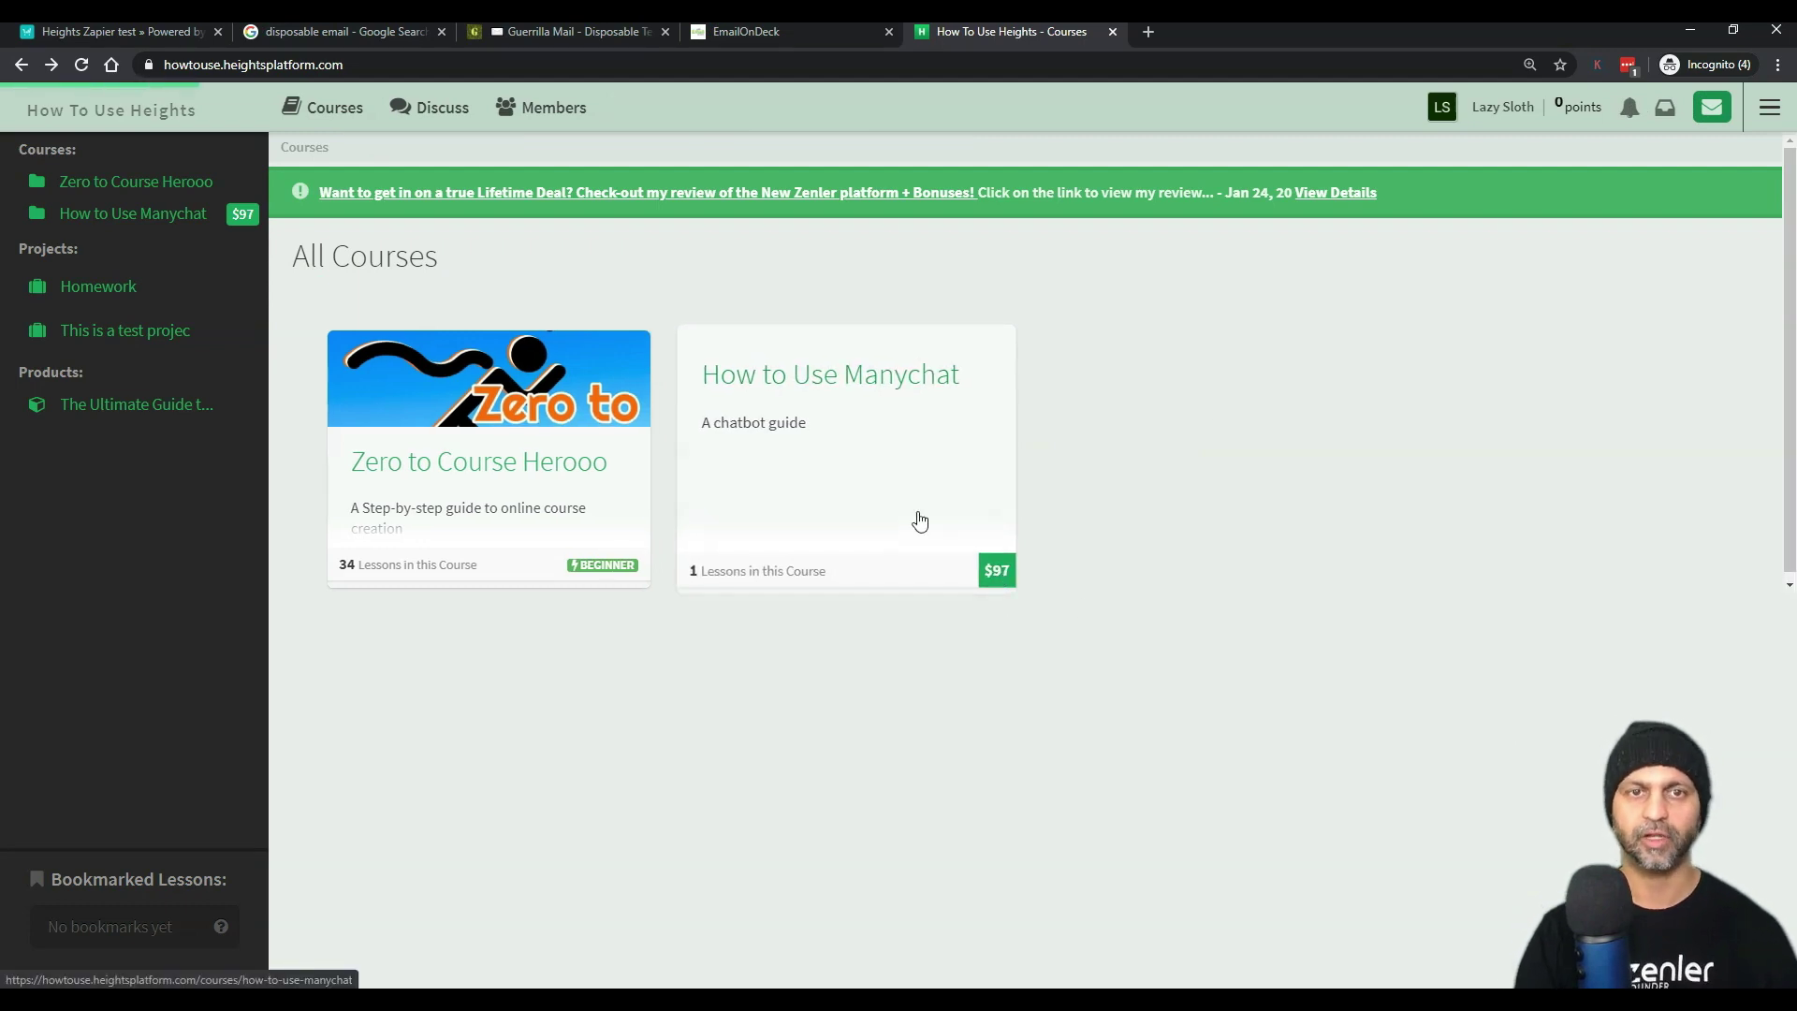
As the student, look over the Manychat course page and open its Lesson 1
scroll(1143, 646, "down", 1)
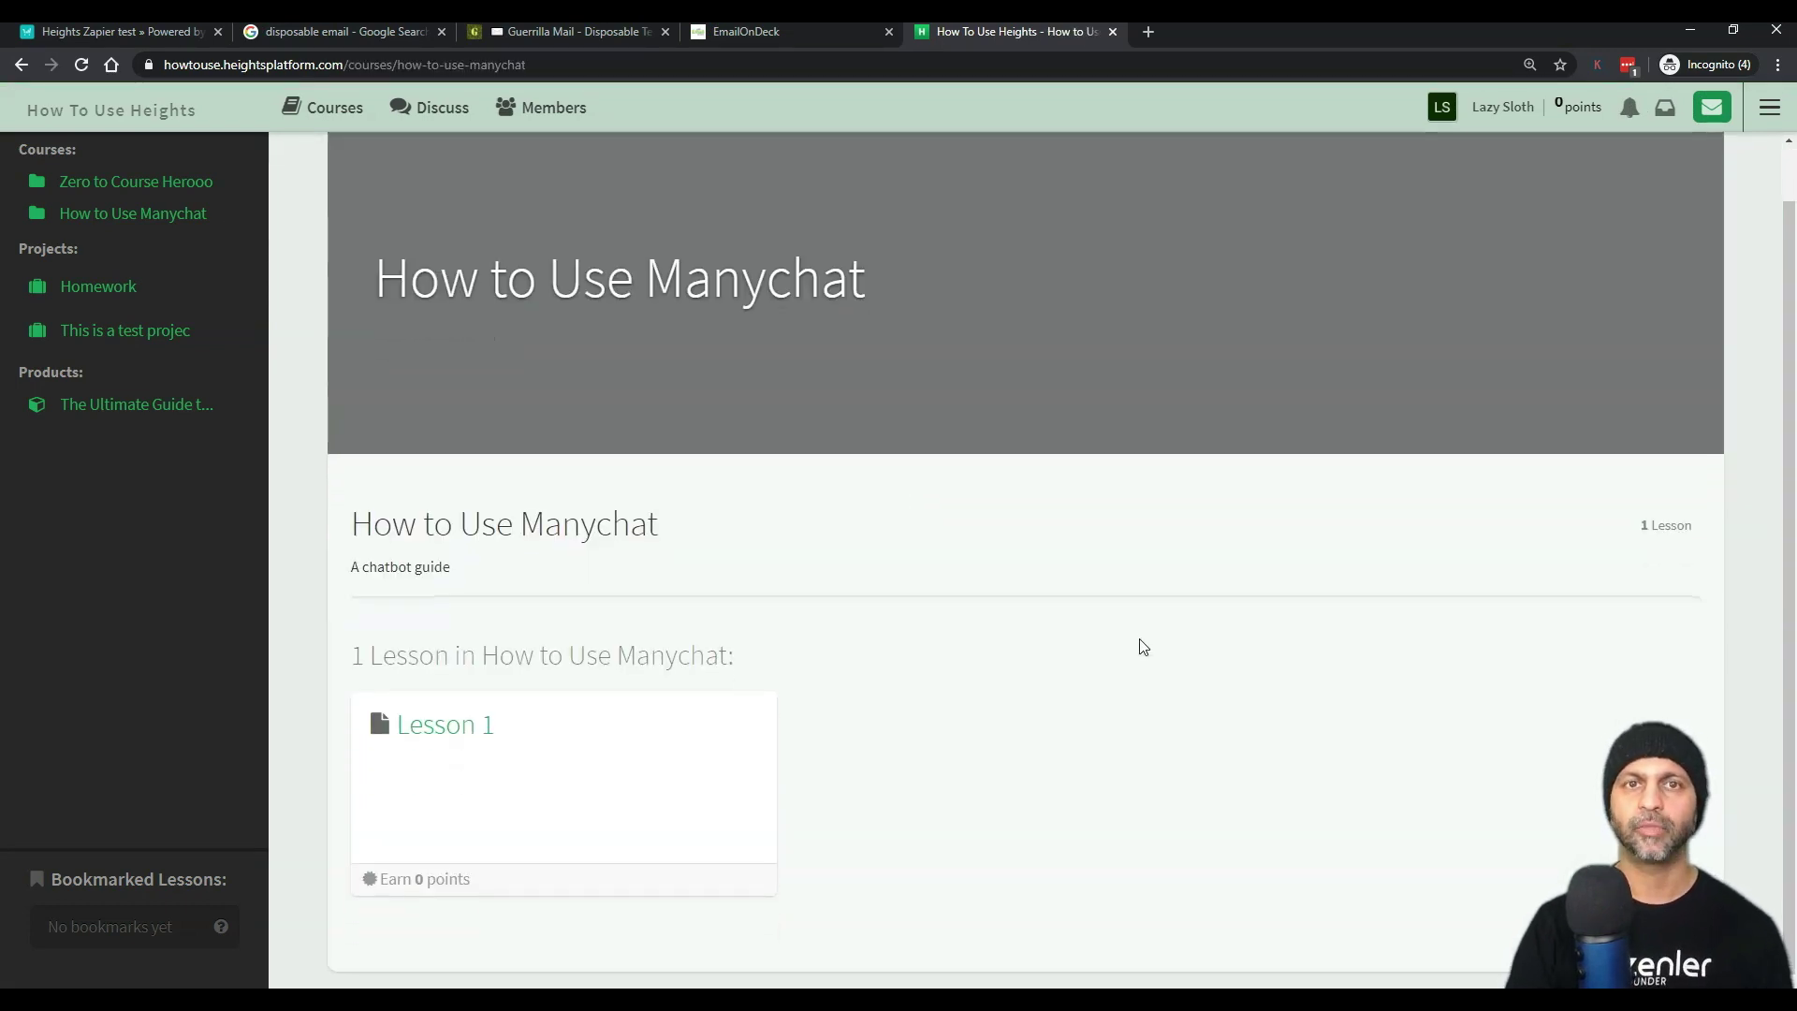
scroll(1143, 646, "up", 1)
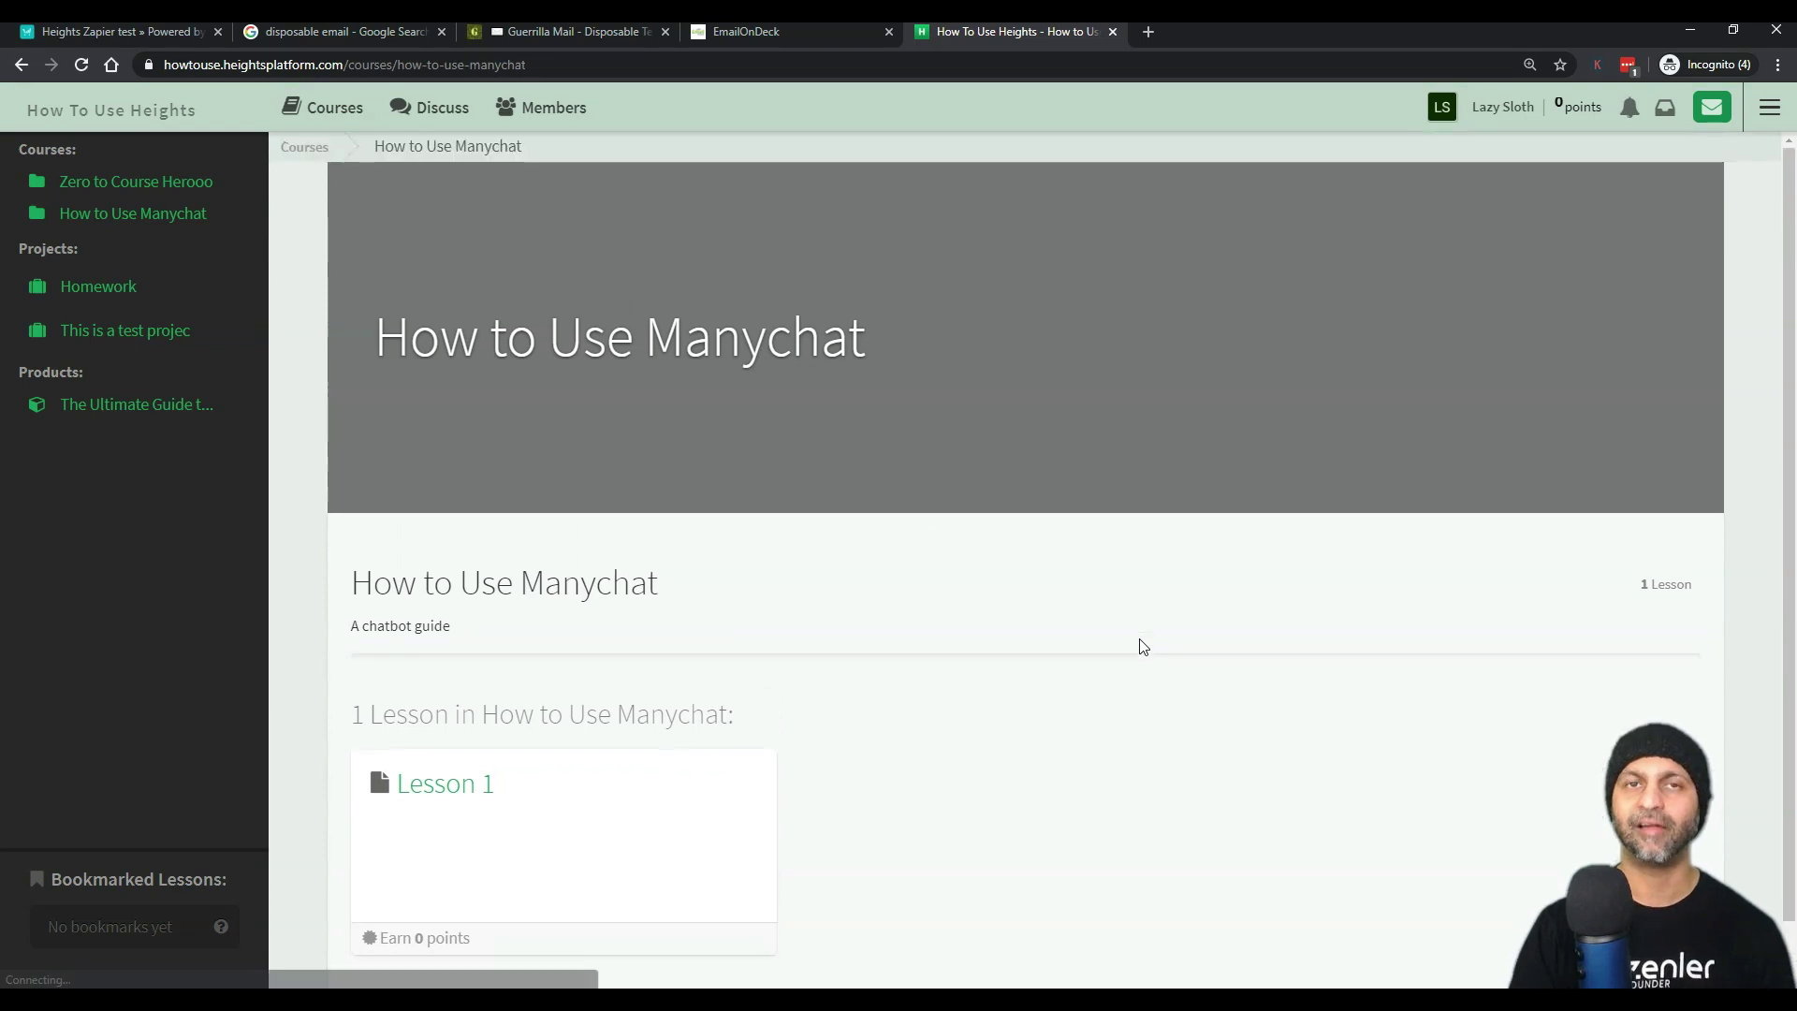
left_click(449, 797)
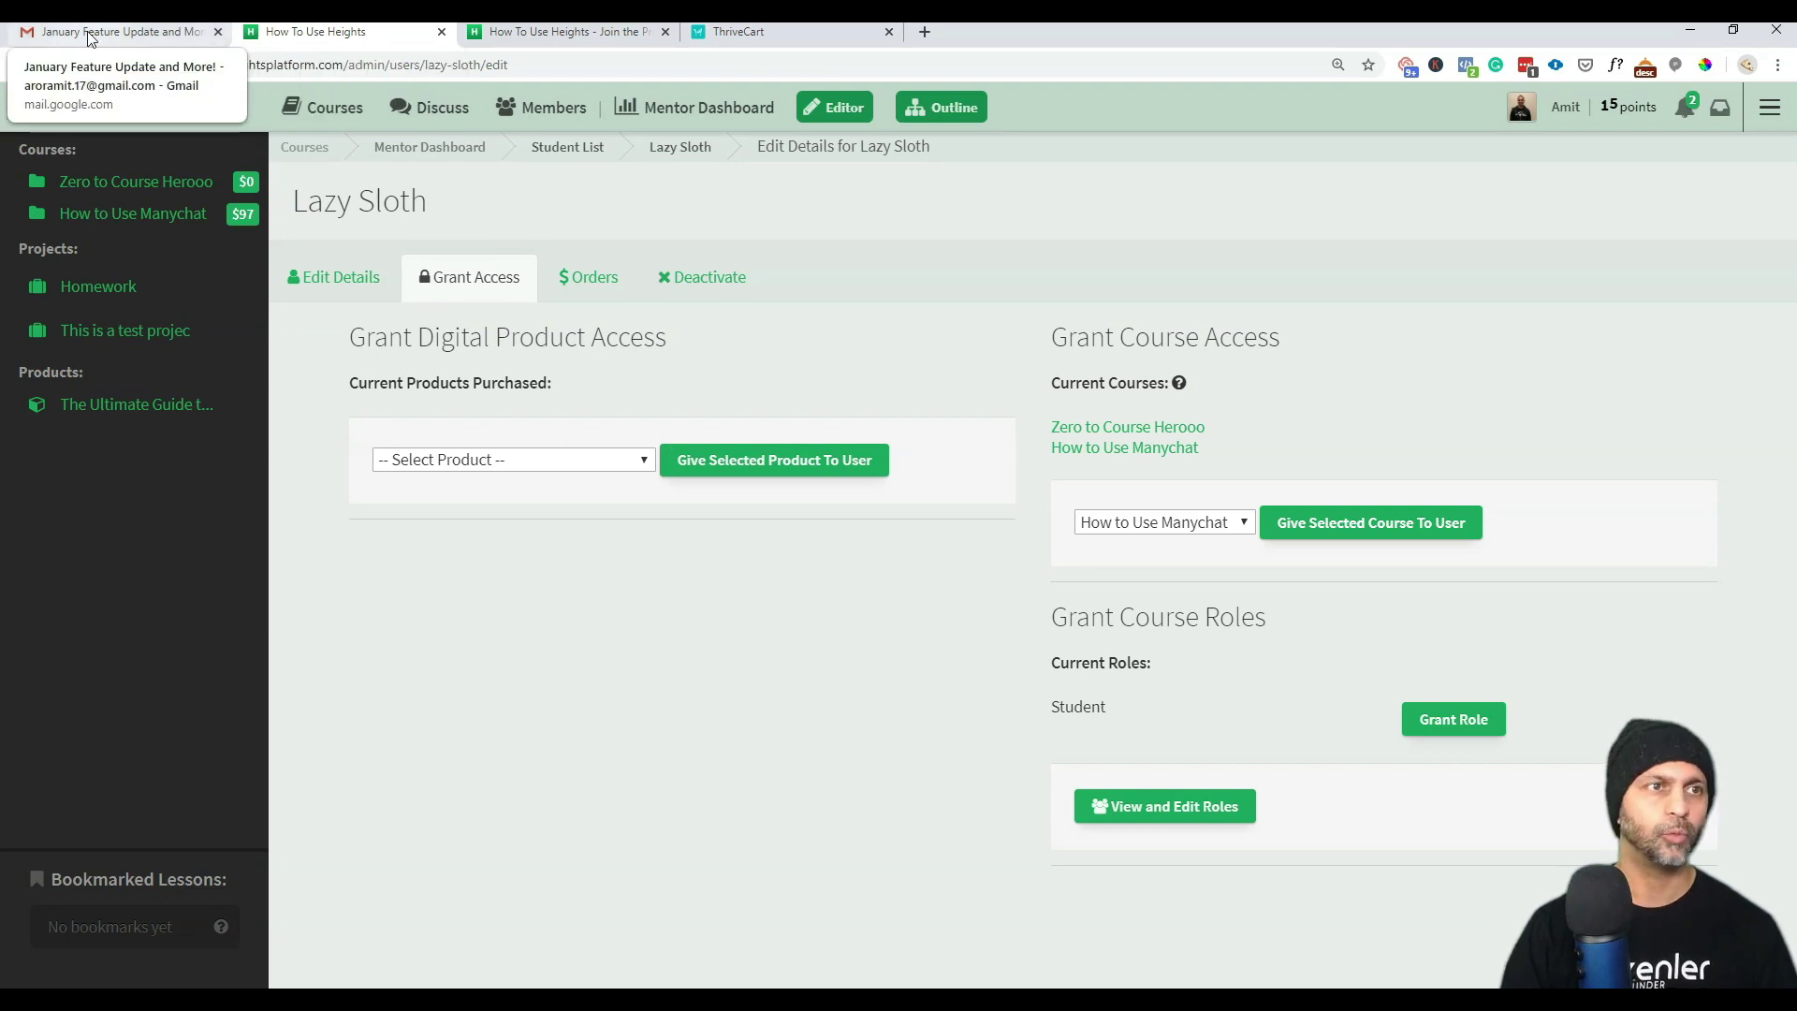
left_click(91, 38)
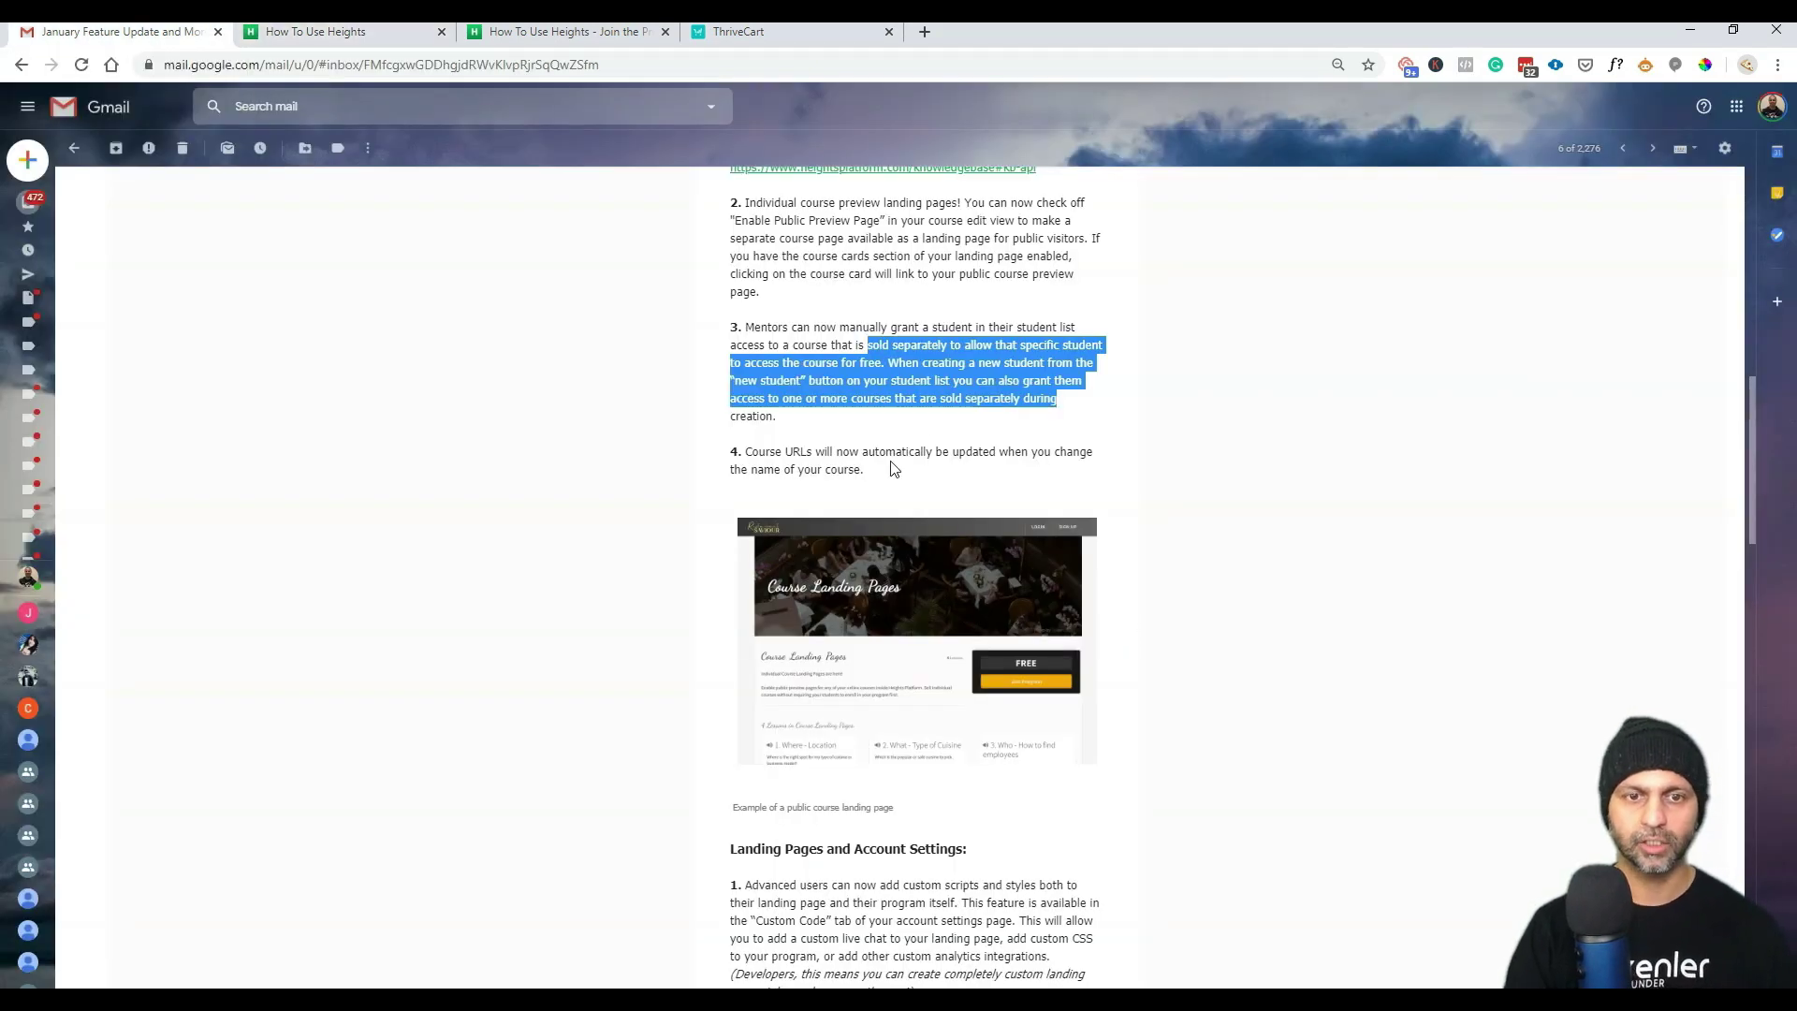
left_click_drag(894, 468, 760, 451)
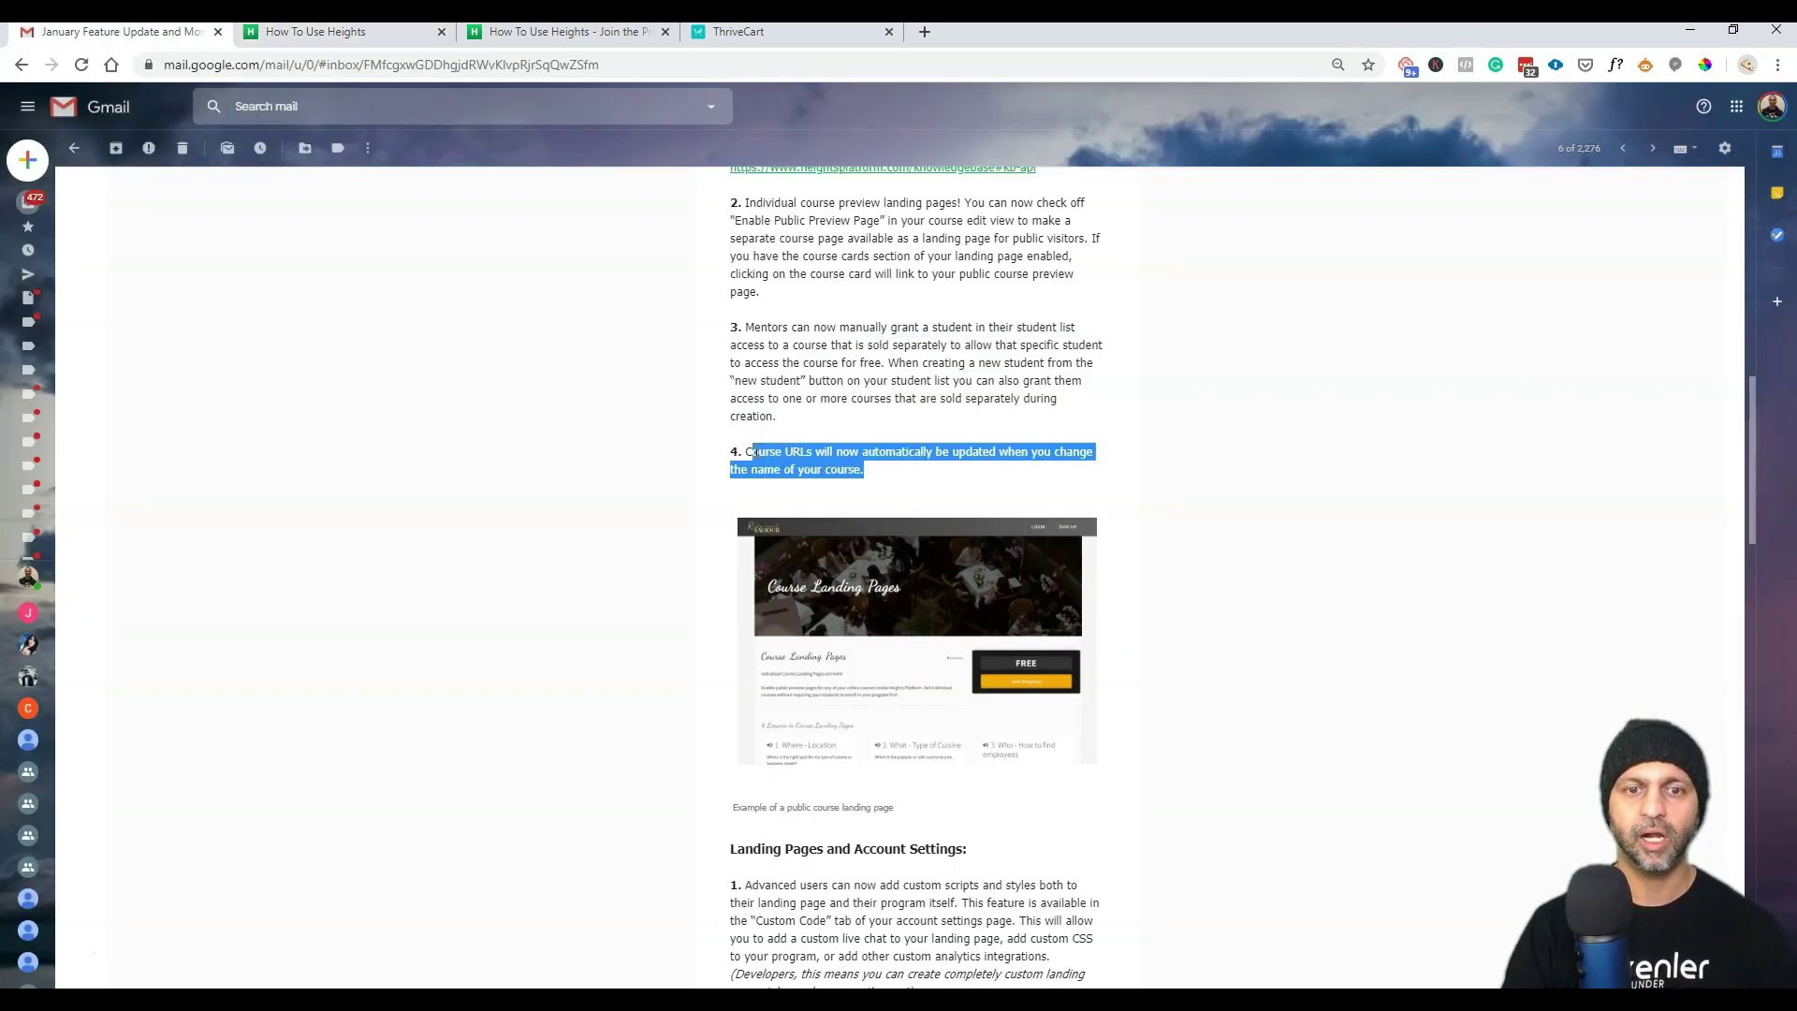
left_click(936, 482)
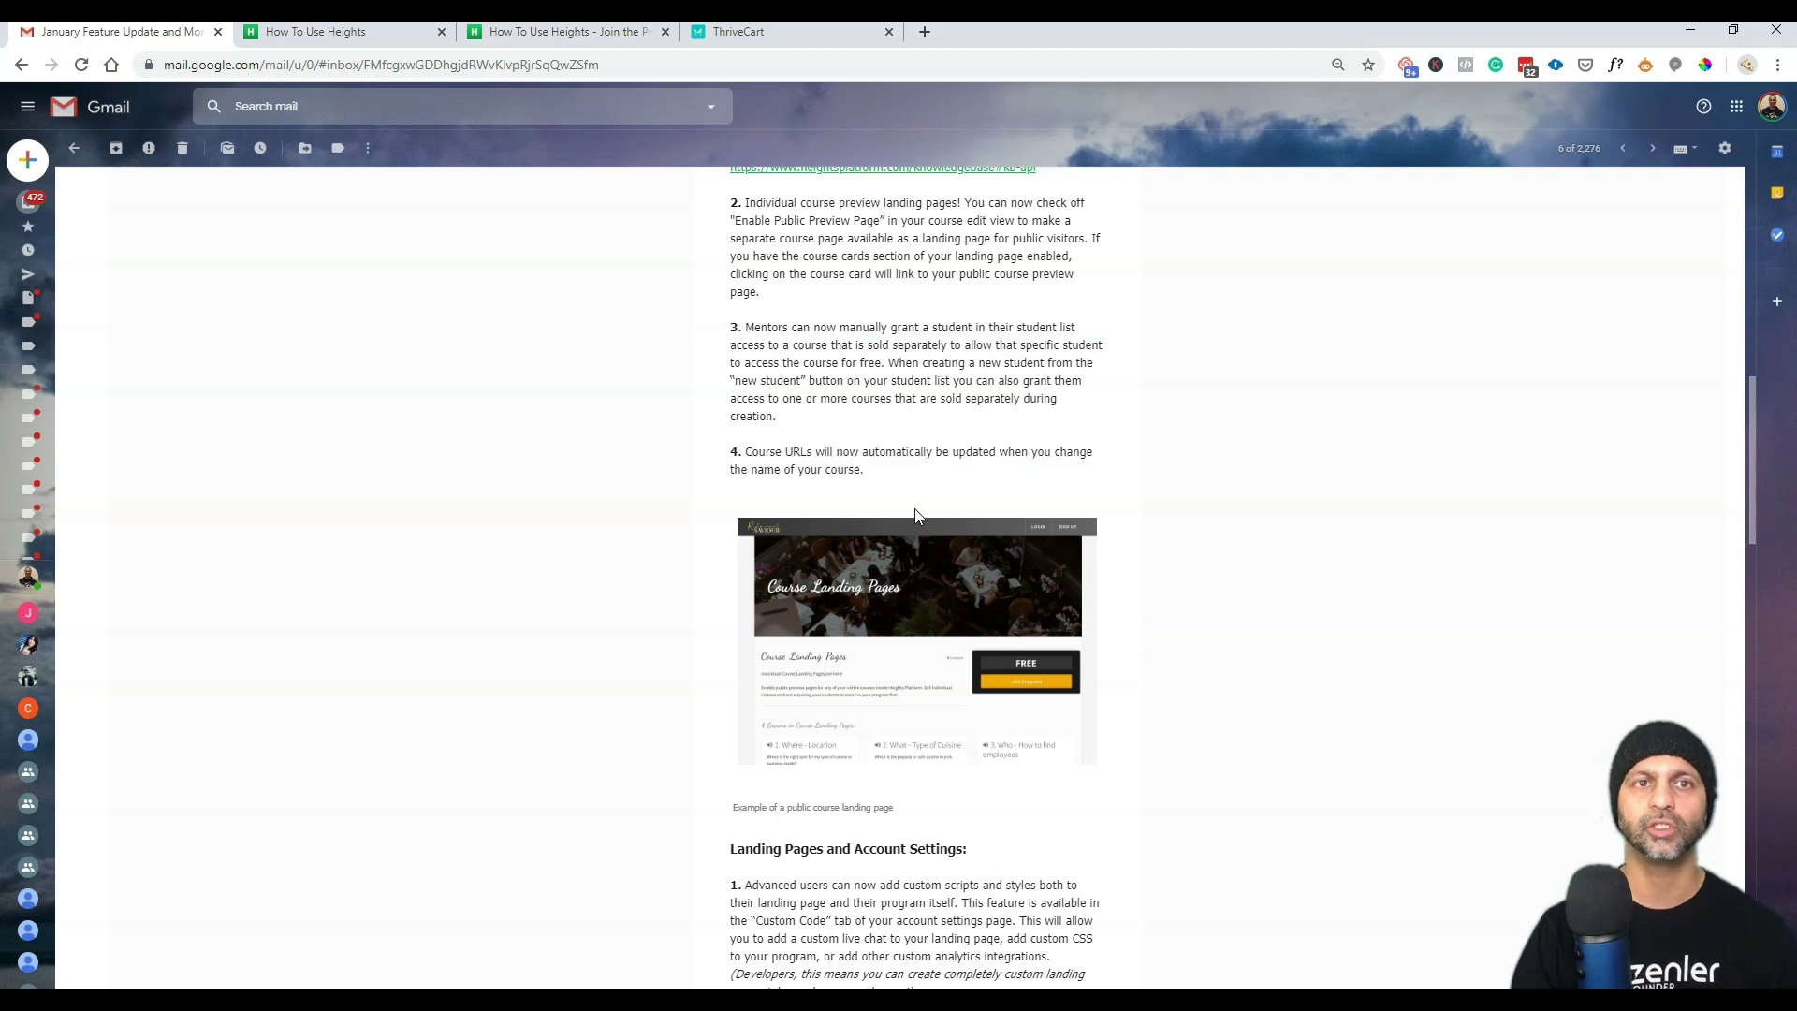
left_click(334, 34)
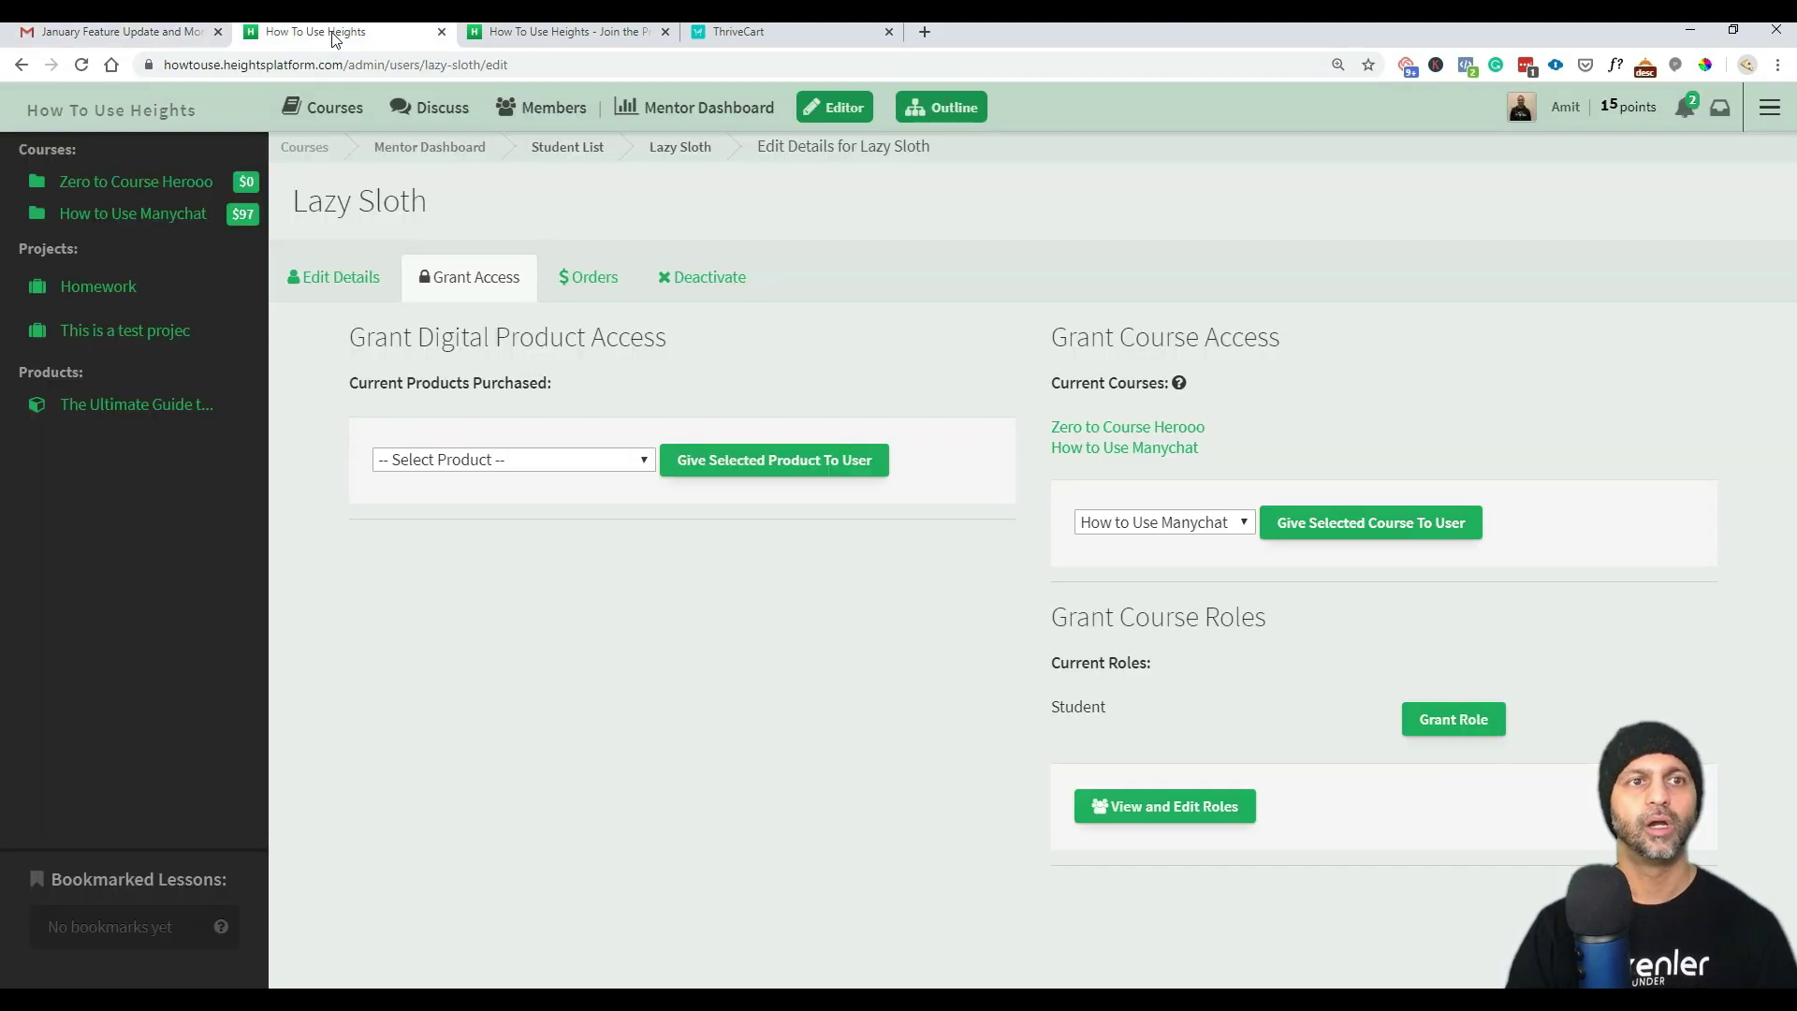
Open How to Use Manychat, note its URL slug, and choose Edit on it from the Outline
left_click(133, 215)
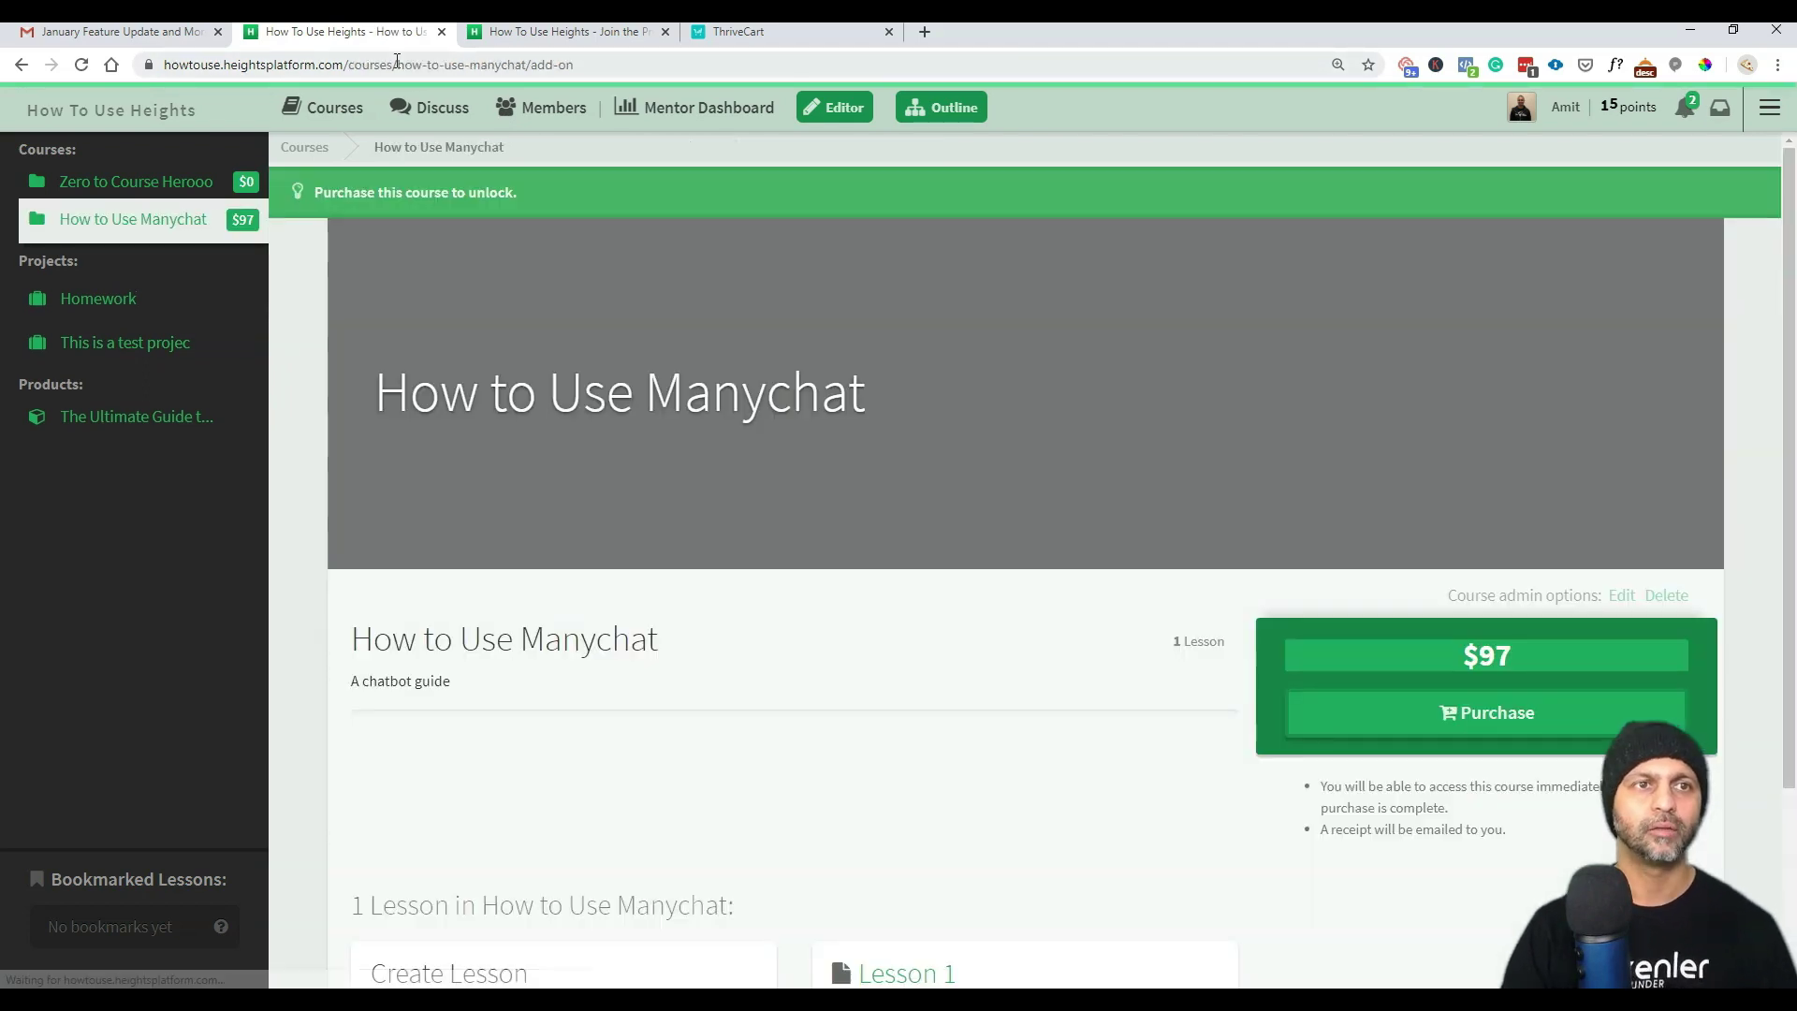
left_click_drag(399, 64, 530, 69)
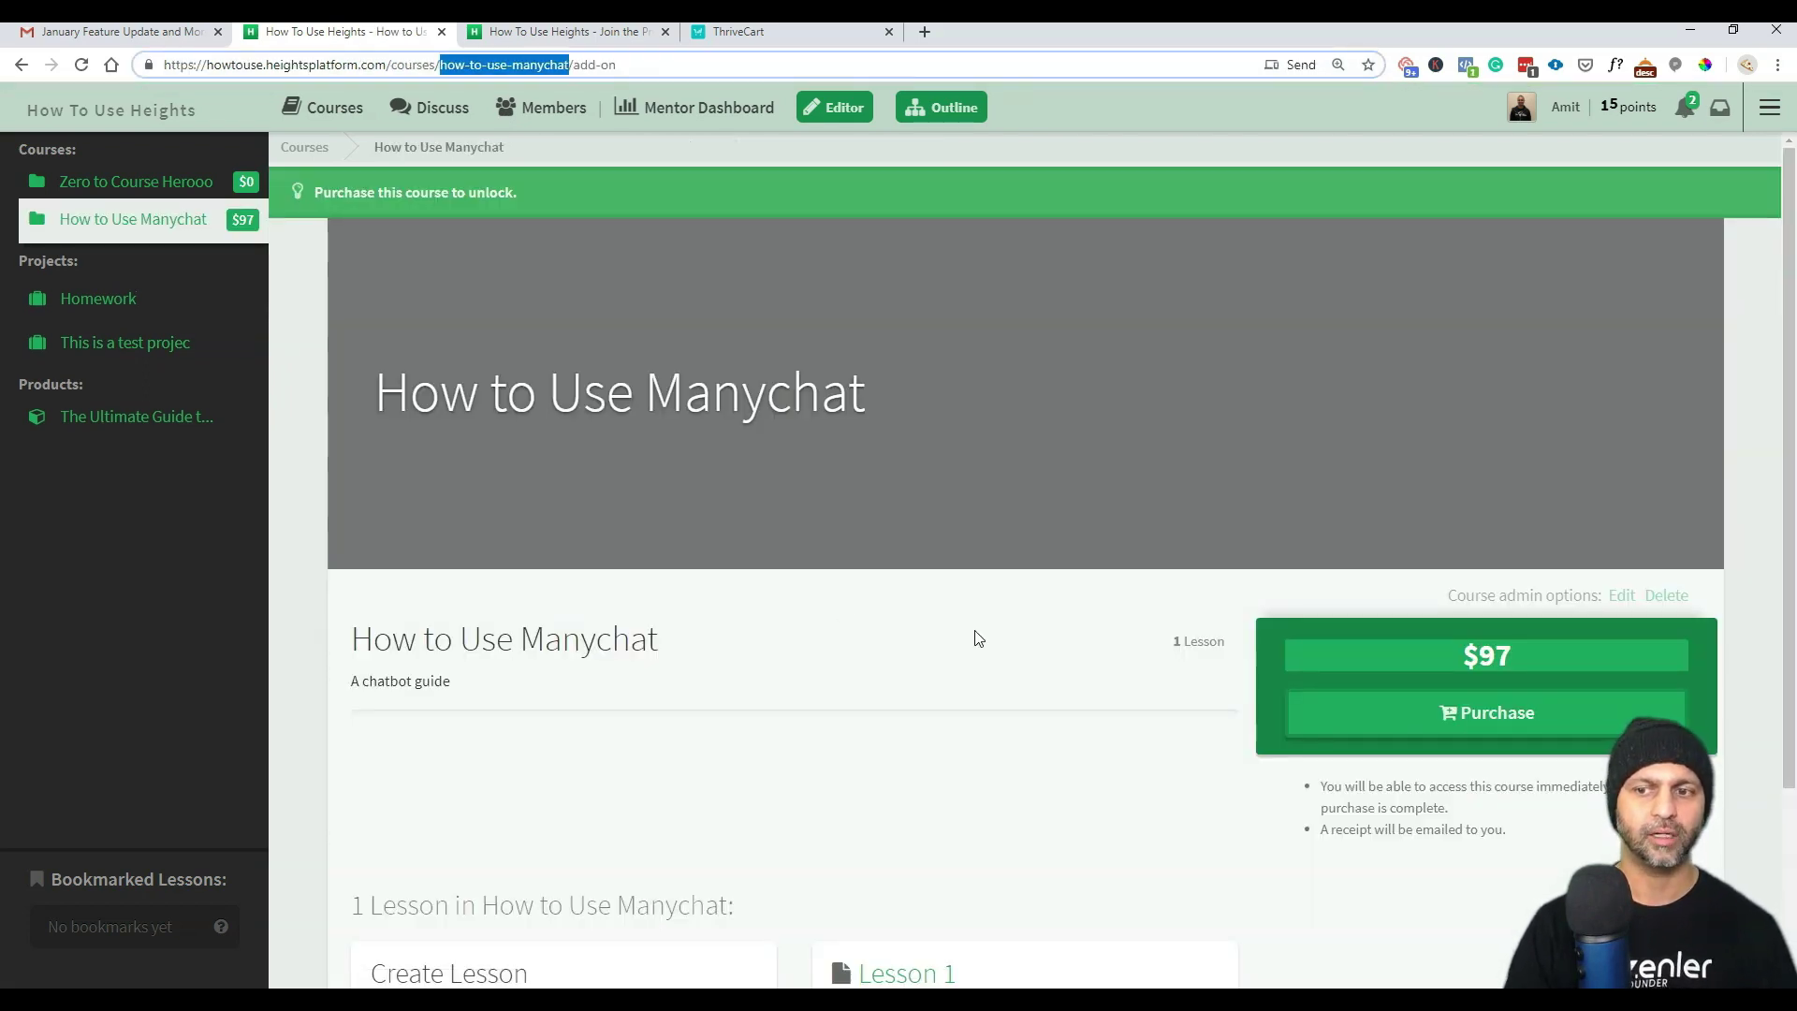
left_click(964, 111)
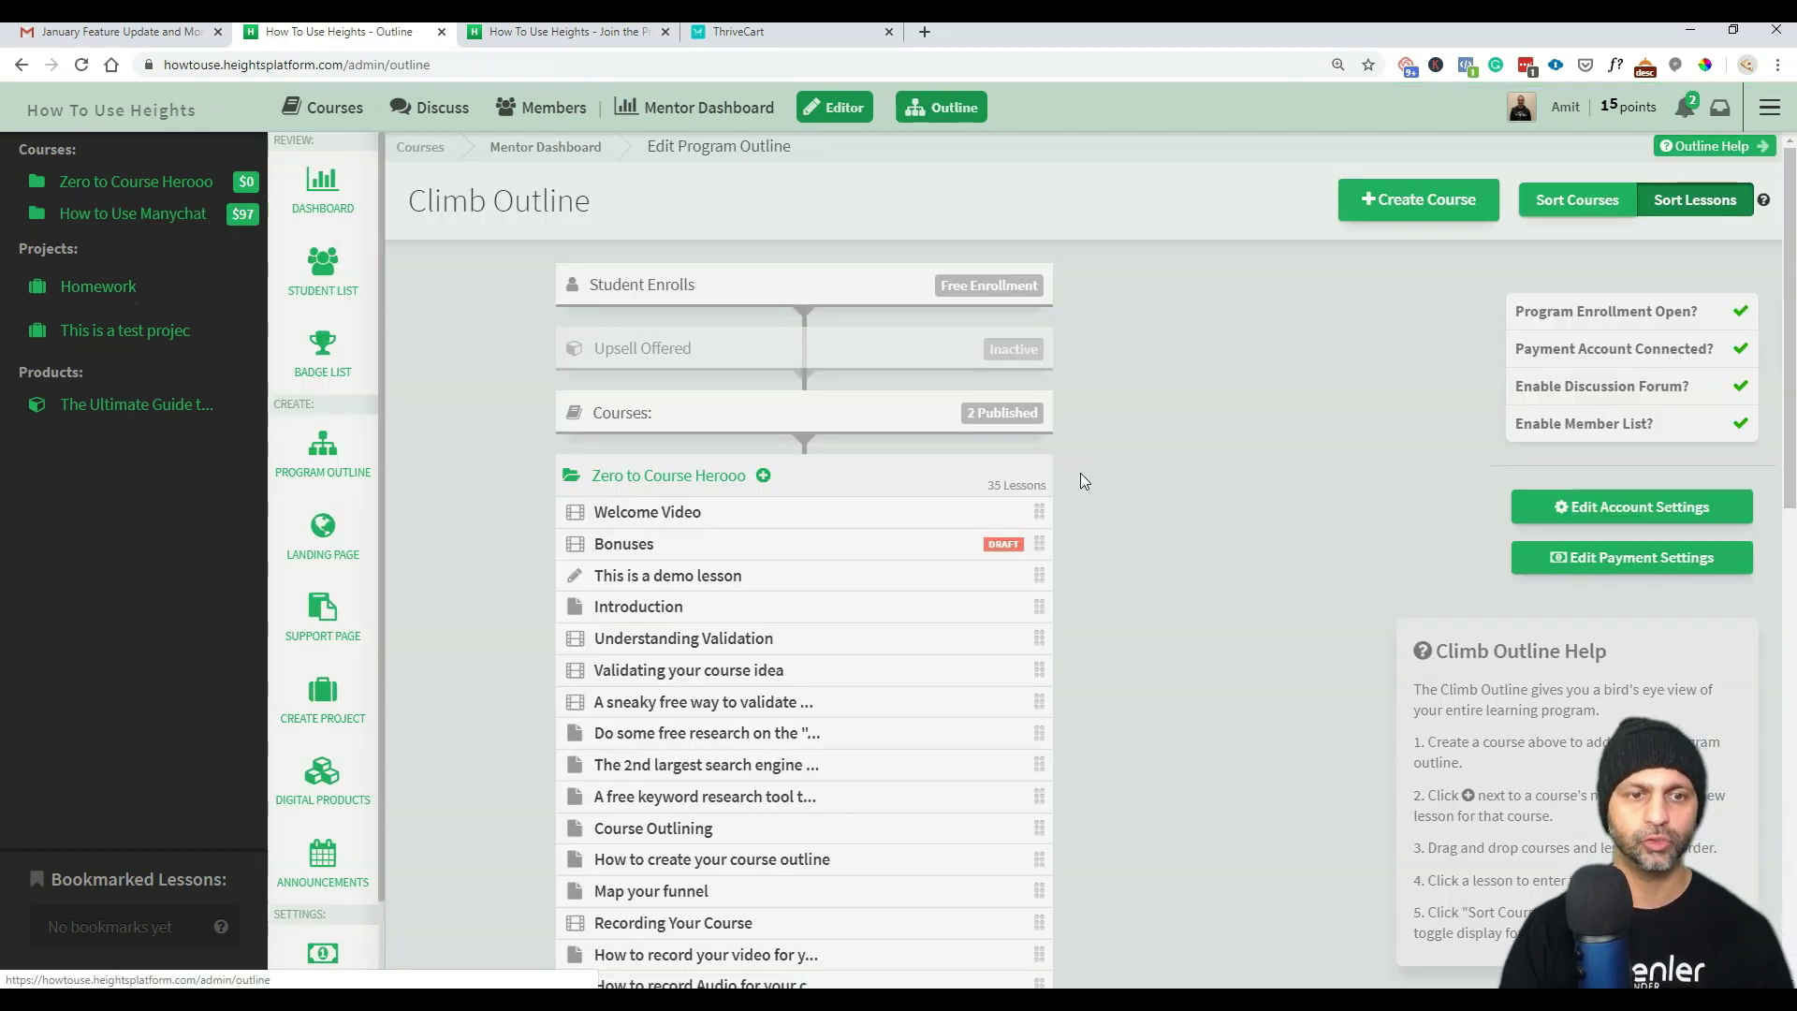
scroll(1183, 547, "down", 5)
scroll(1183, 548, "down", 5)
left_click(800, 538)
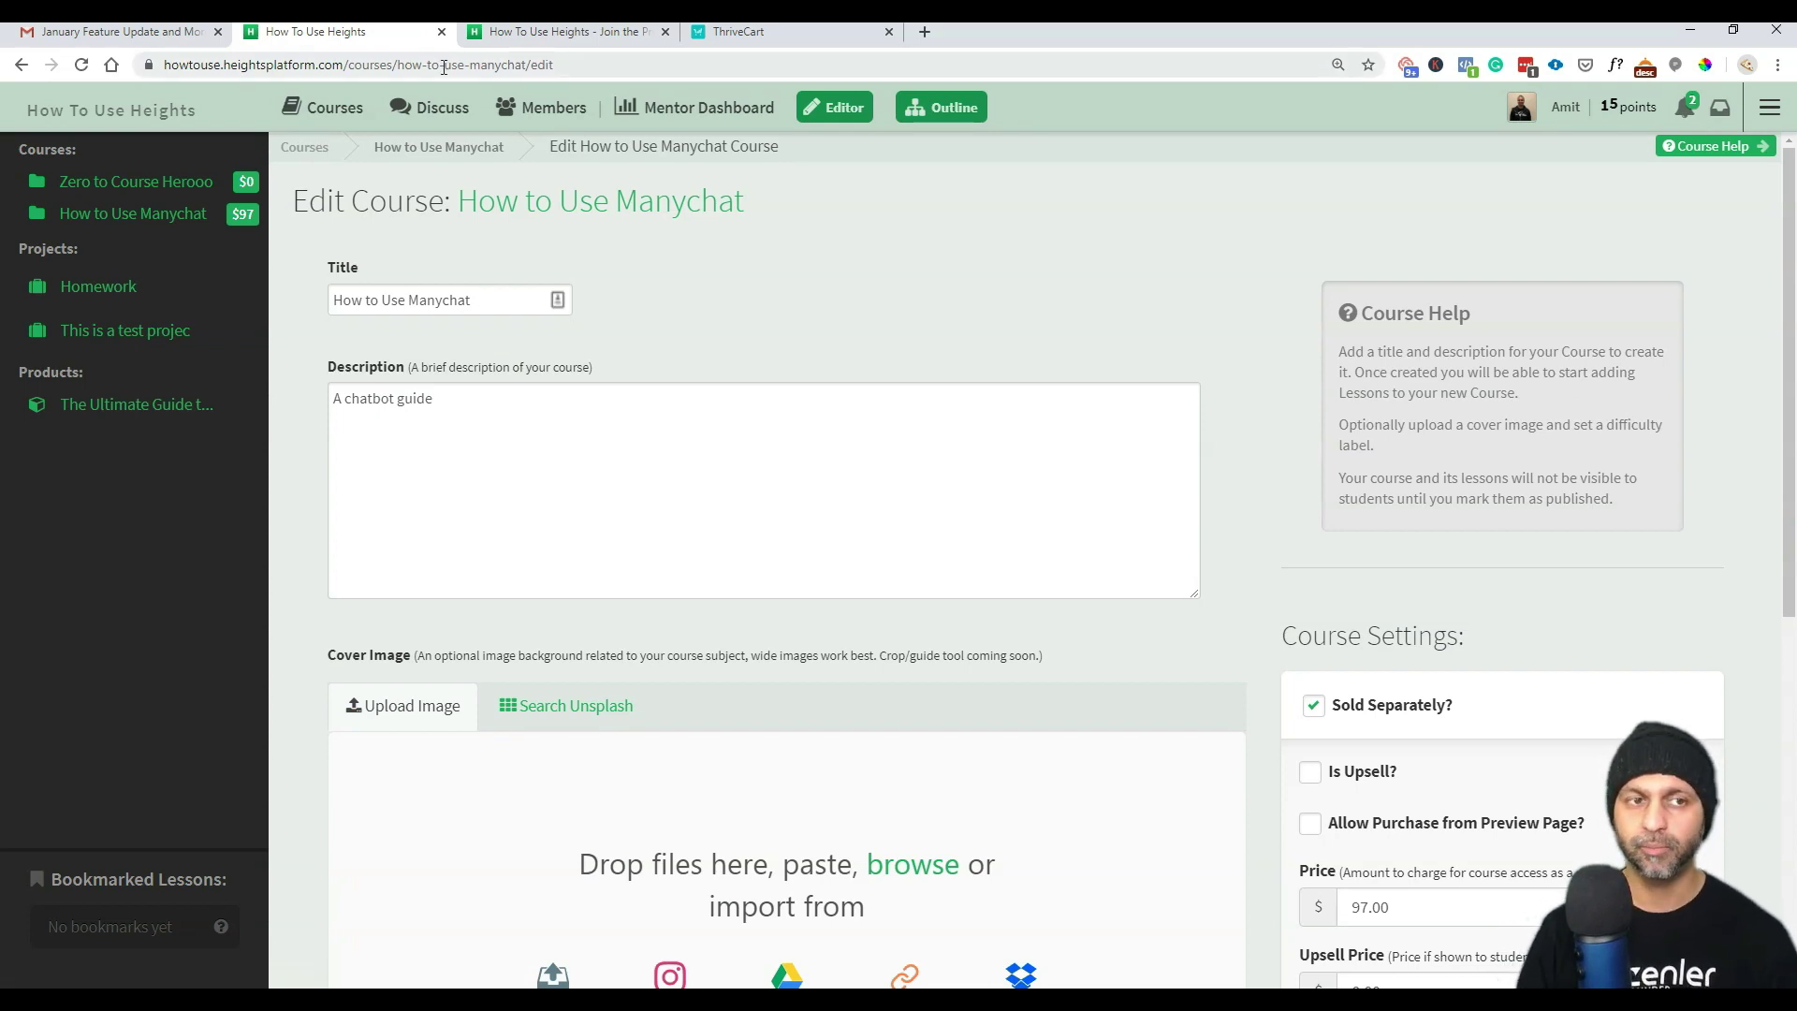
Append ' 2.0' to the course title and check the new how-to-use-manychat-2-0 address
left_click(530, 306)
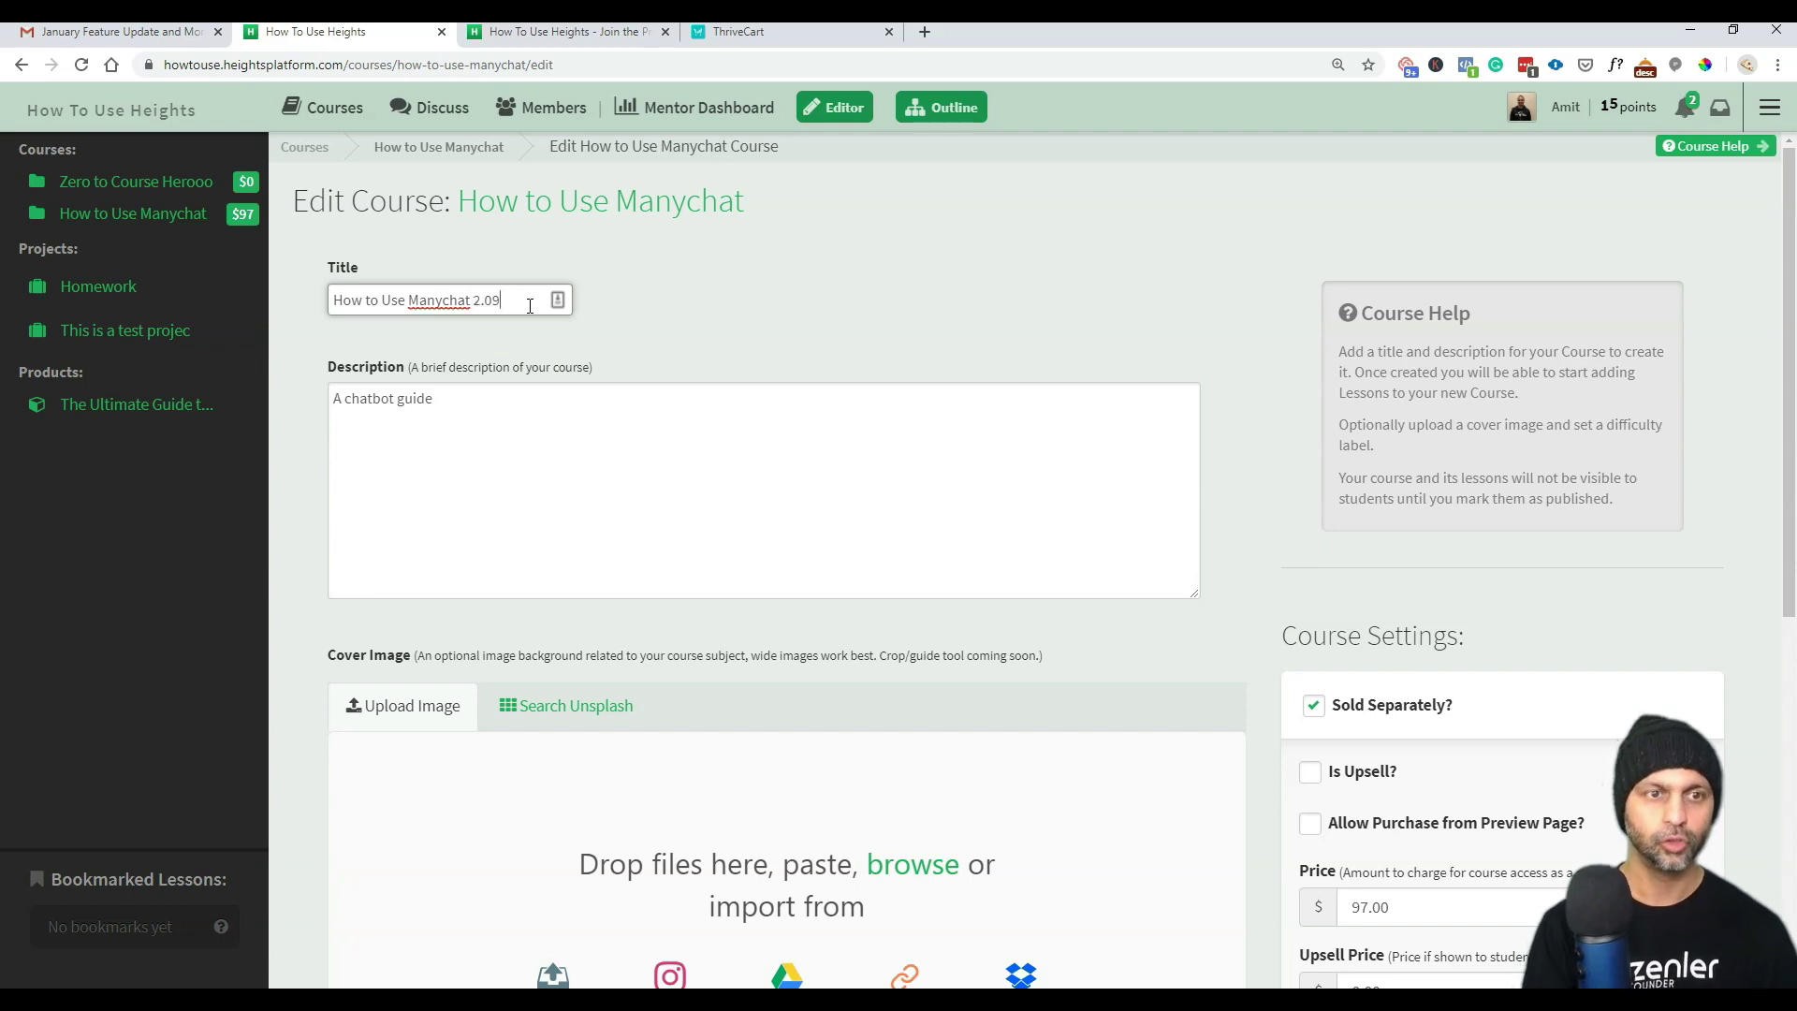
type("2.0")
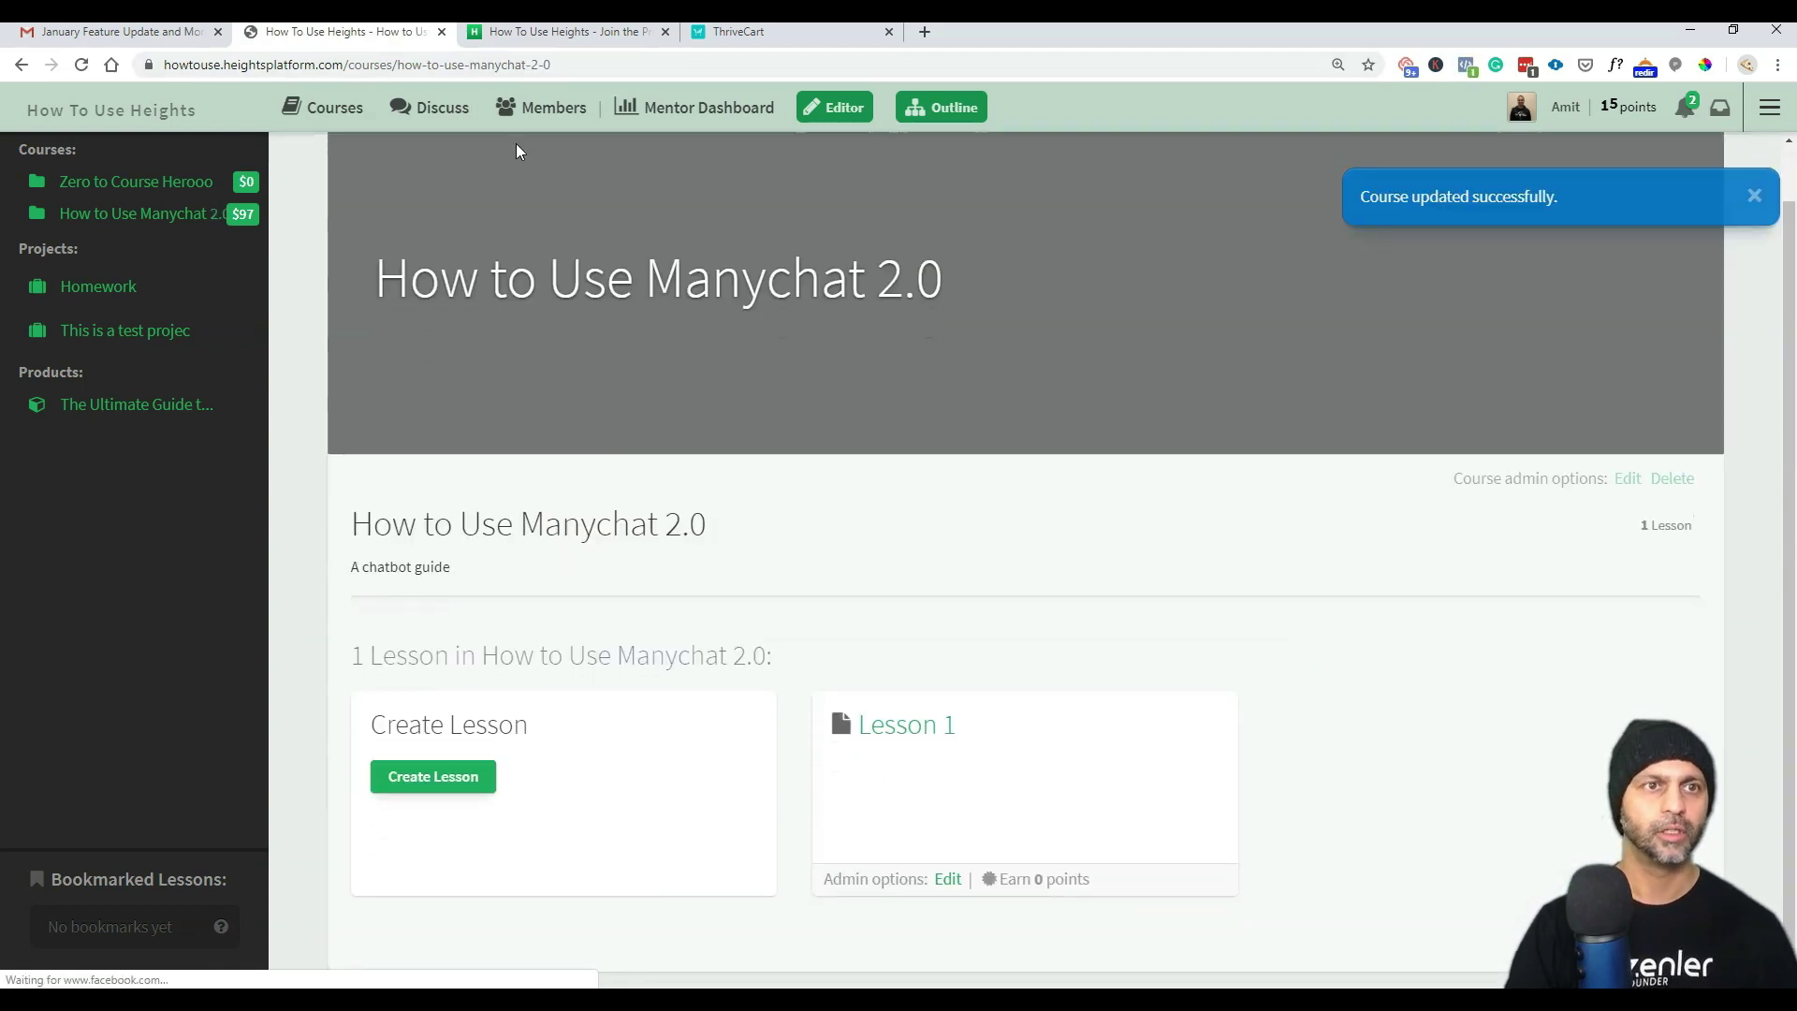
left_click(552, 66)
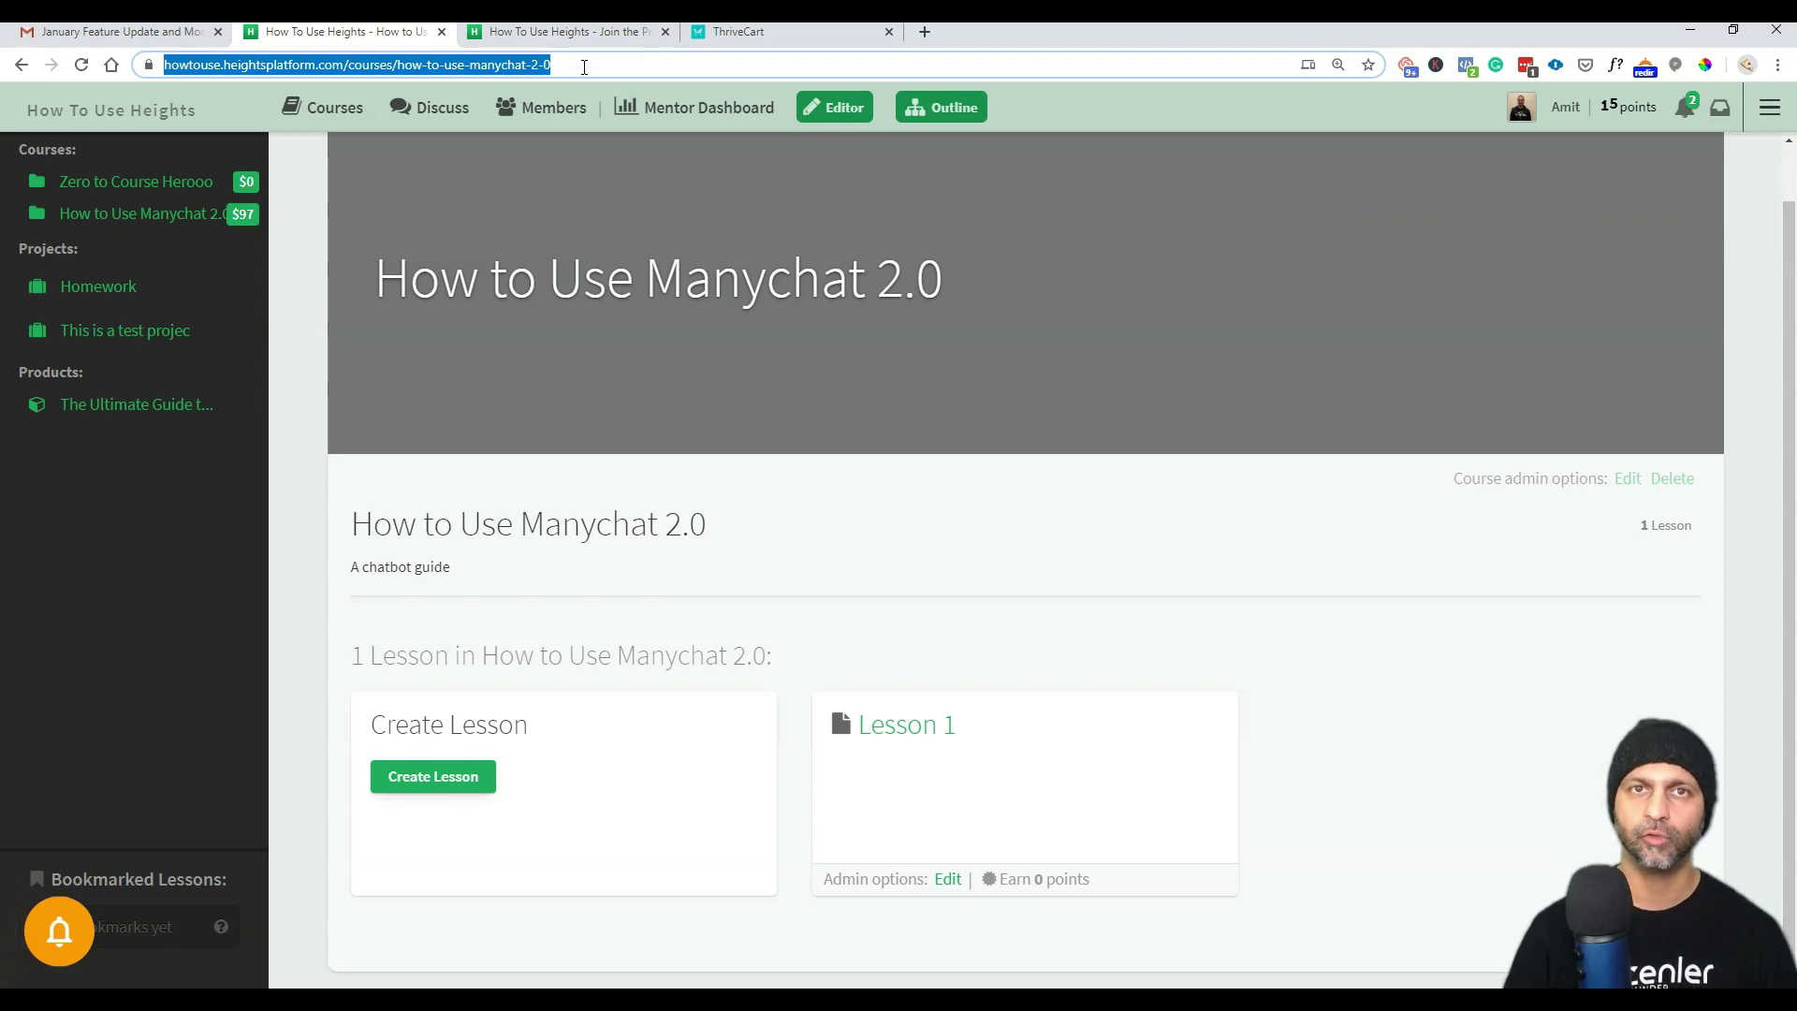
scroll(839, 355, "up", 1)
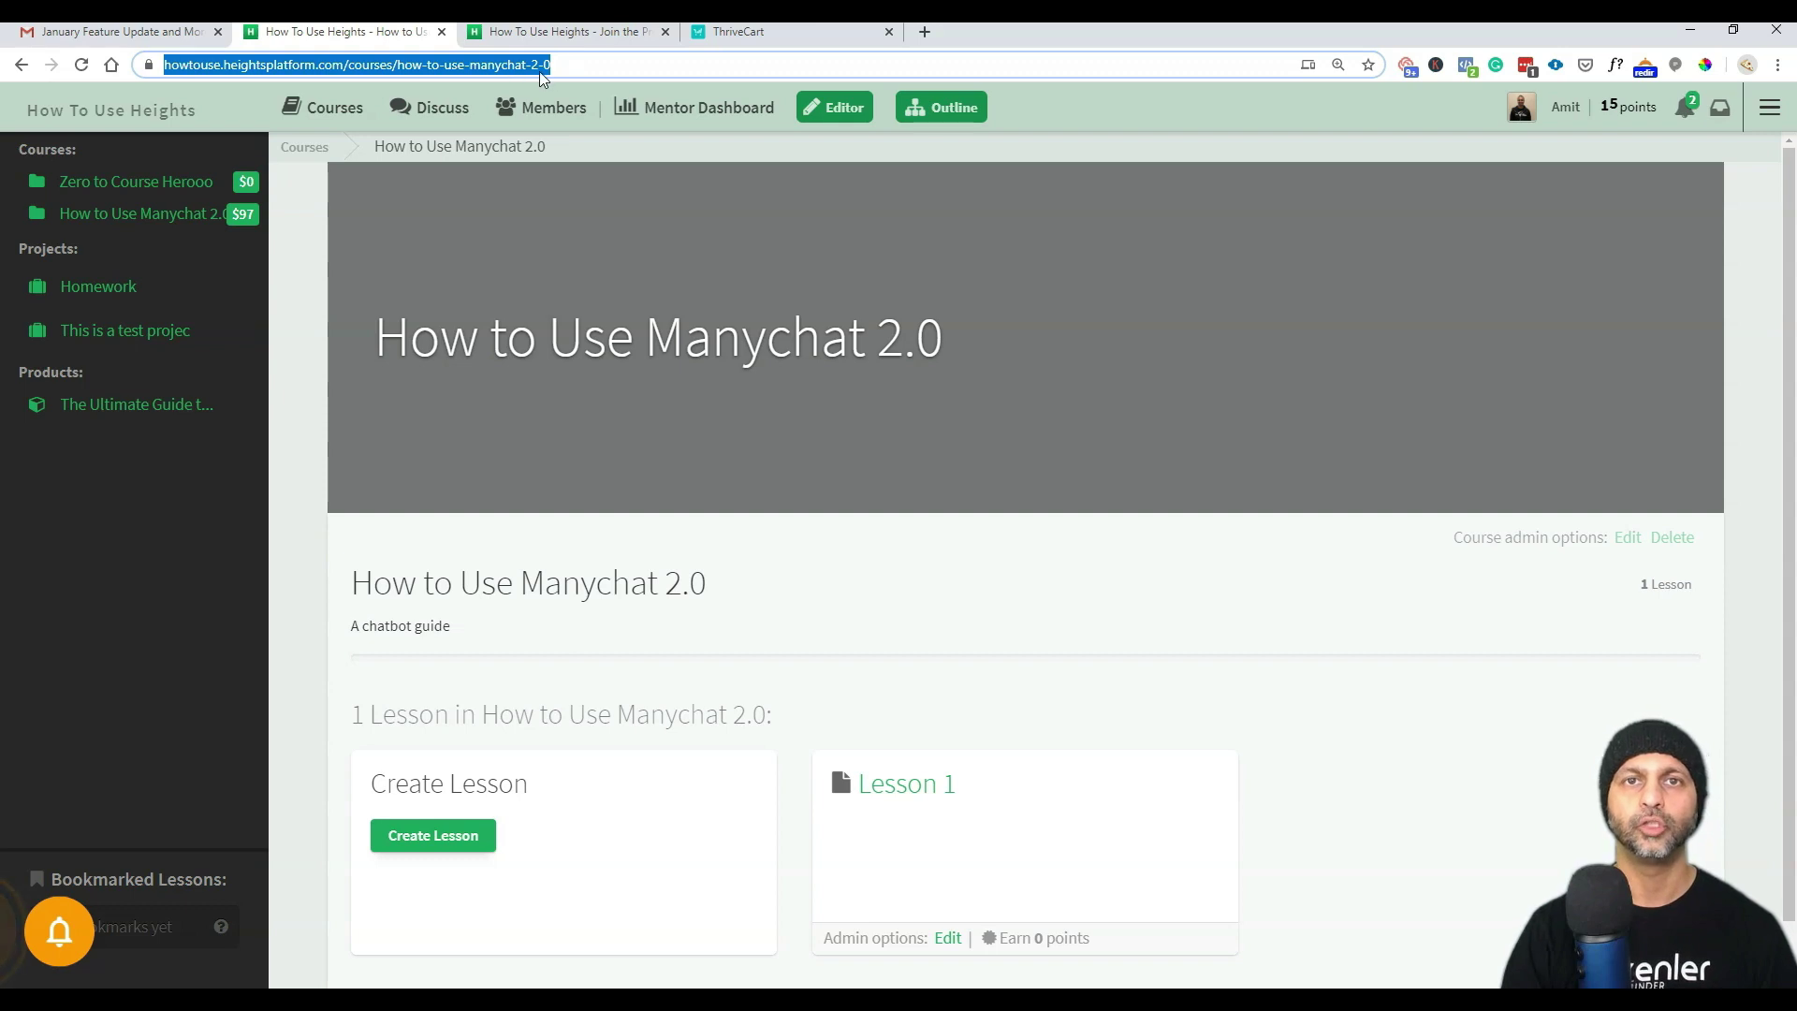
Highlight point 1 about custom scripts and styles in the Gmail update email, then return to Lesson 1
left_click(175, 42)
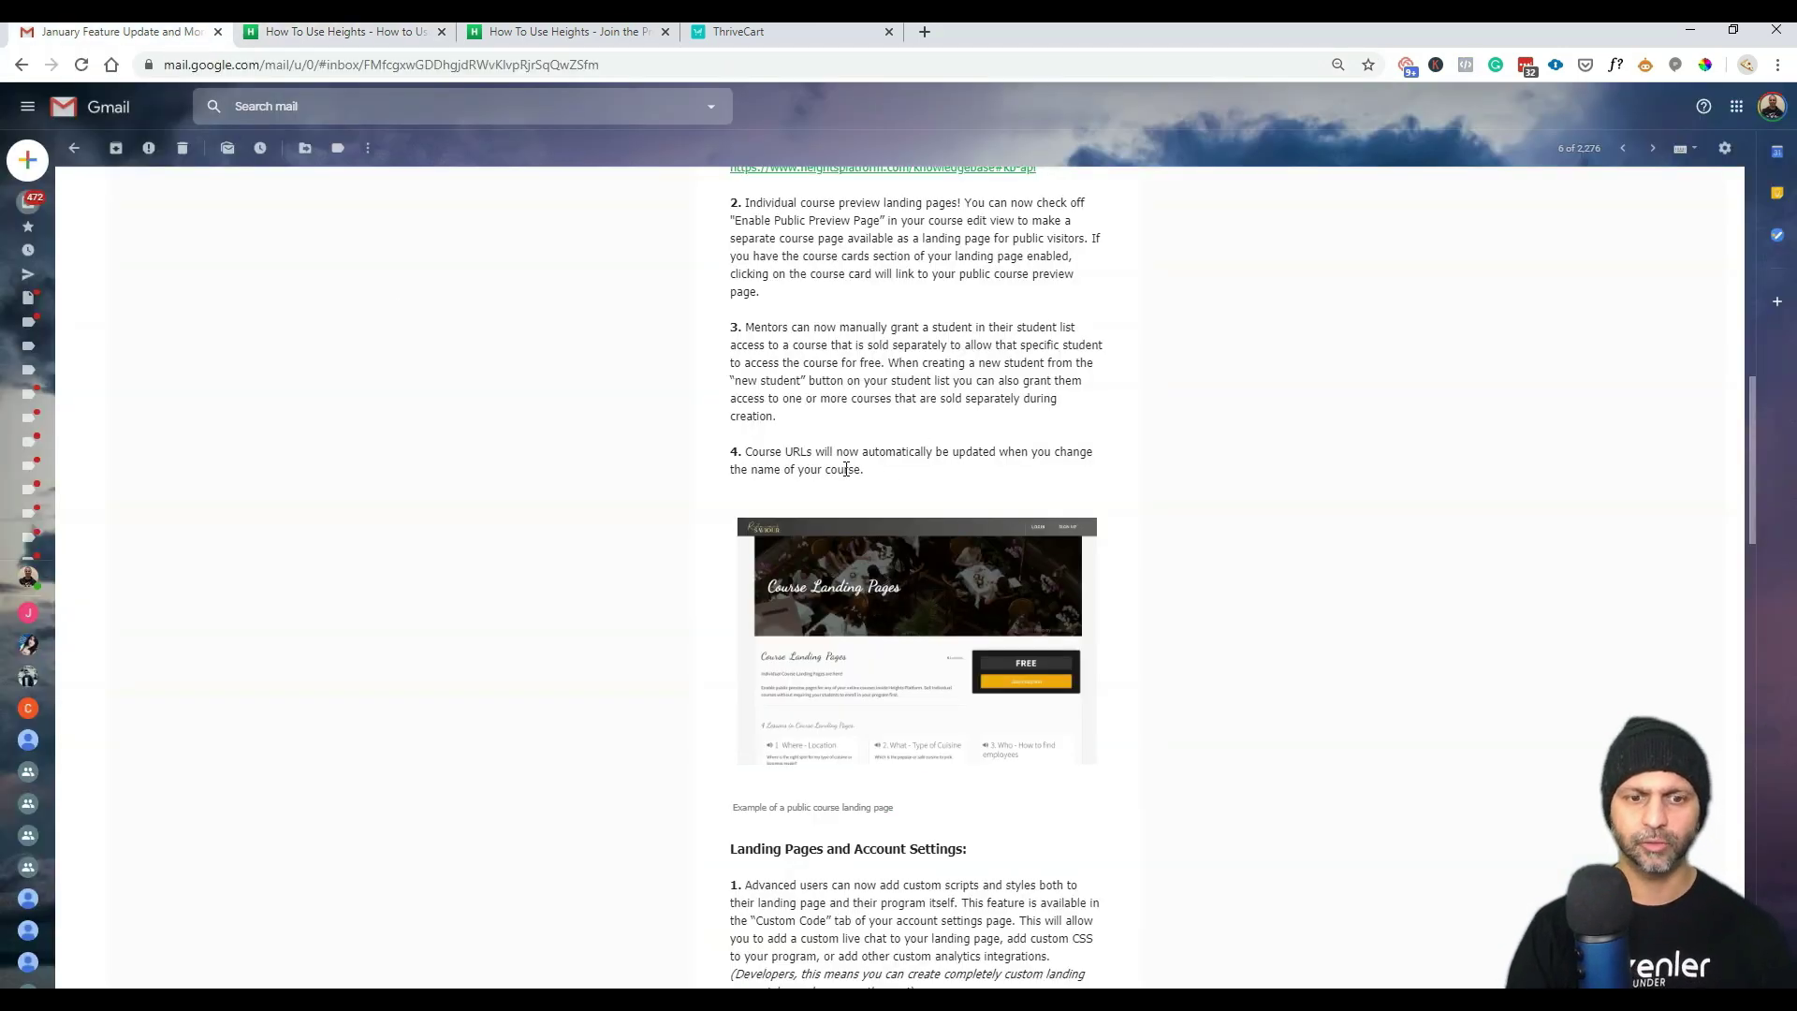
scroll(962, 451, "down", 4)
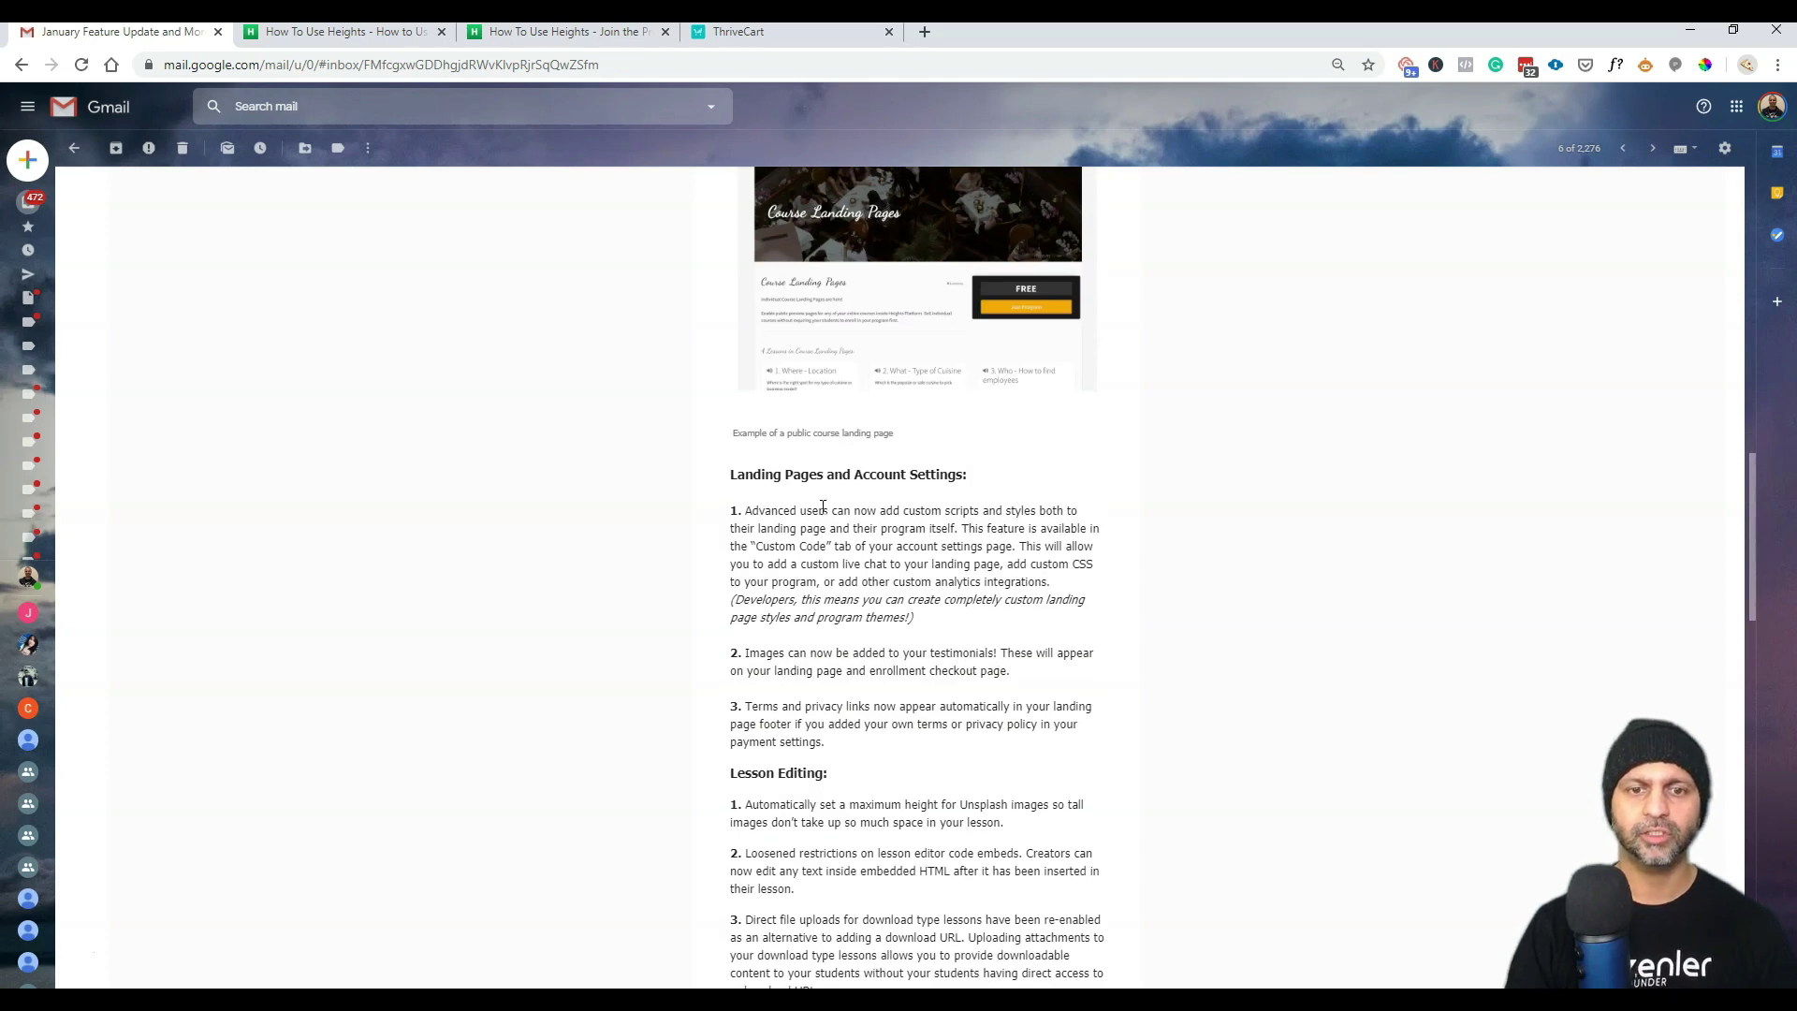
left_click_drag(812, 510, 1065, 515)
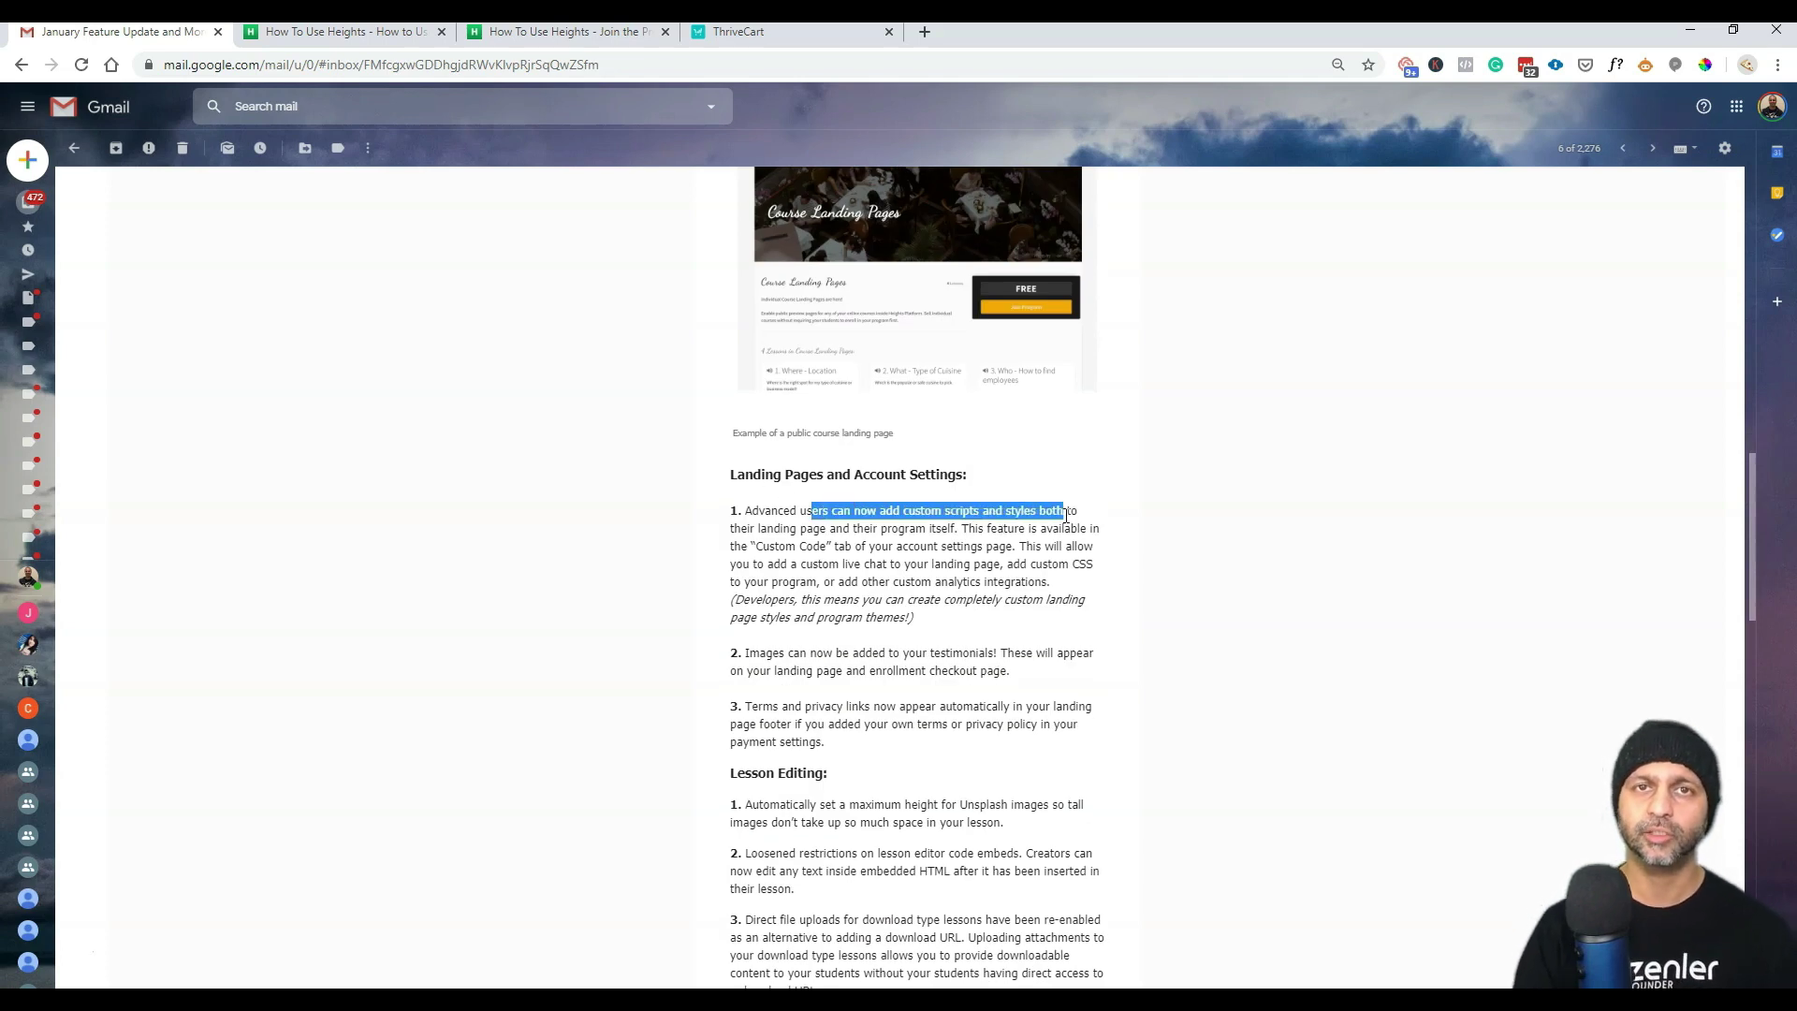
key("alt+Tab")
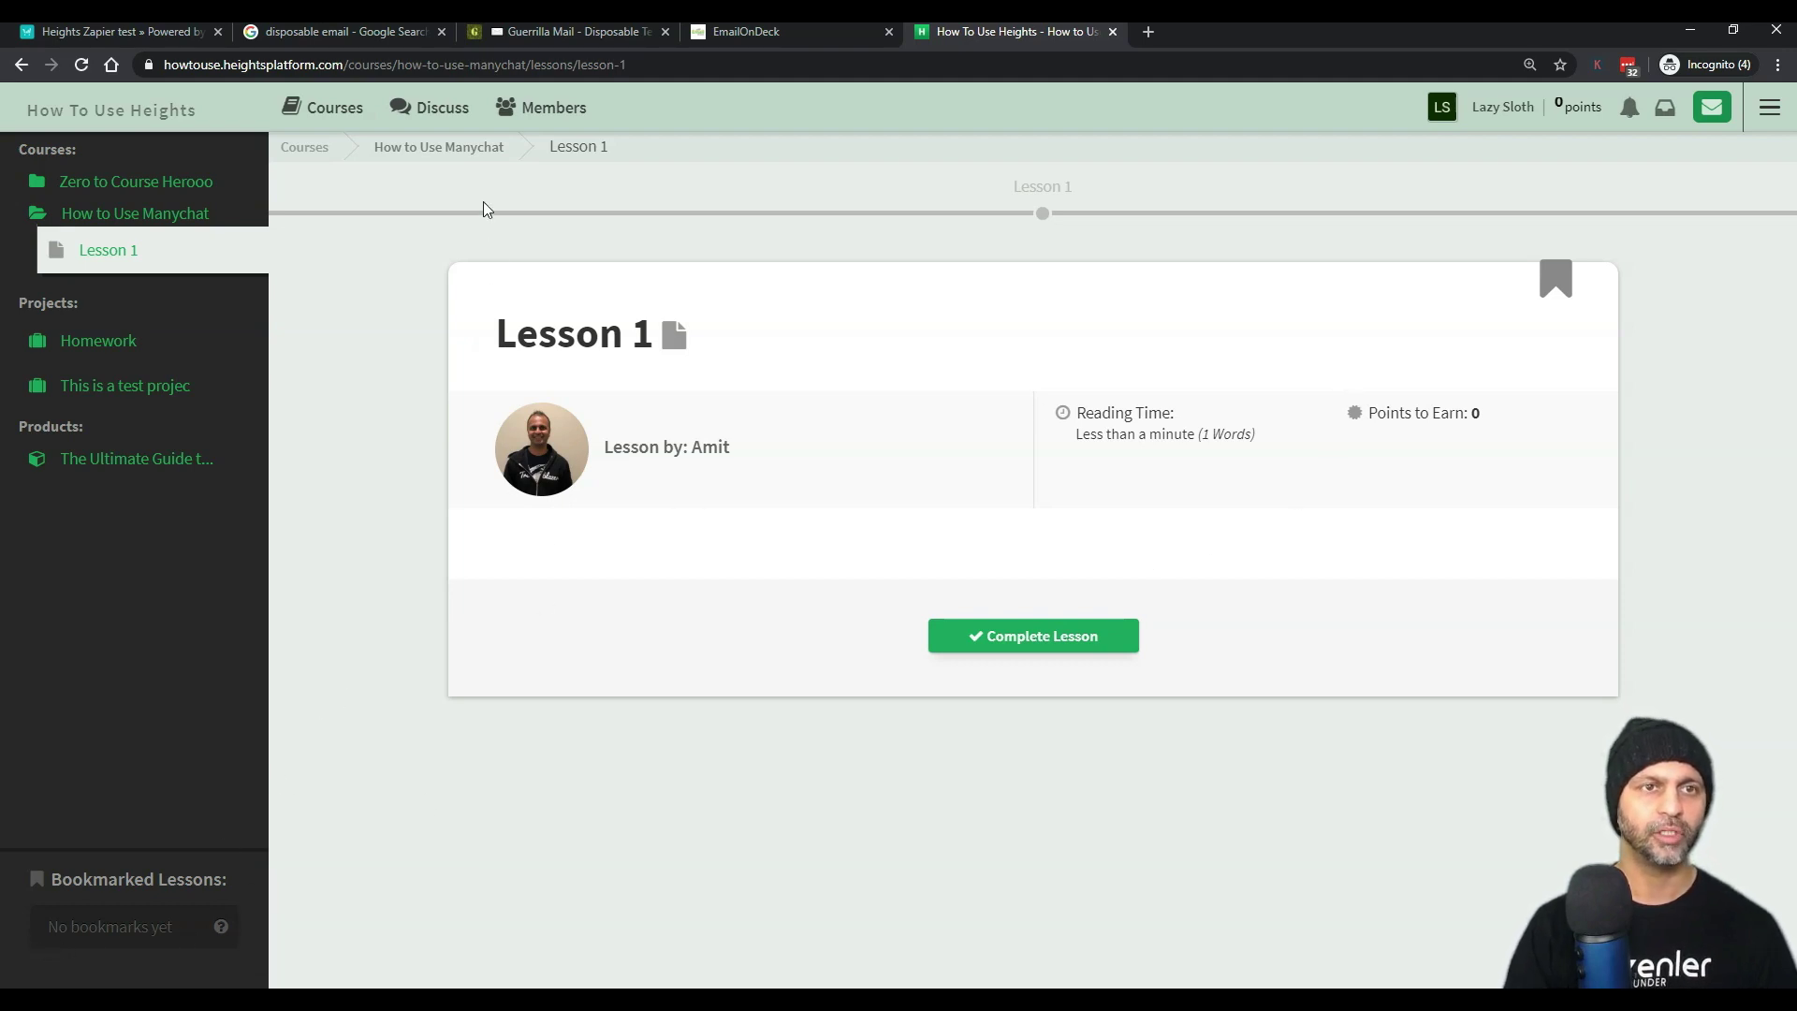
On the student's profile page, open BirdSeed Live Chat, try First Name, then close the widget
left_click(1488, 107)
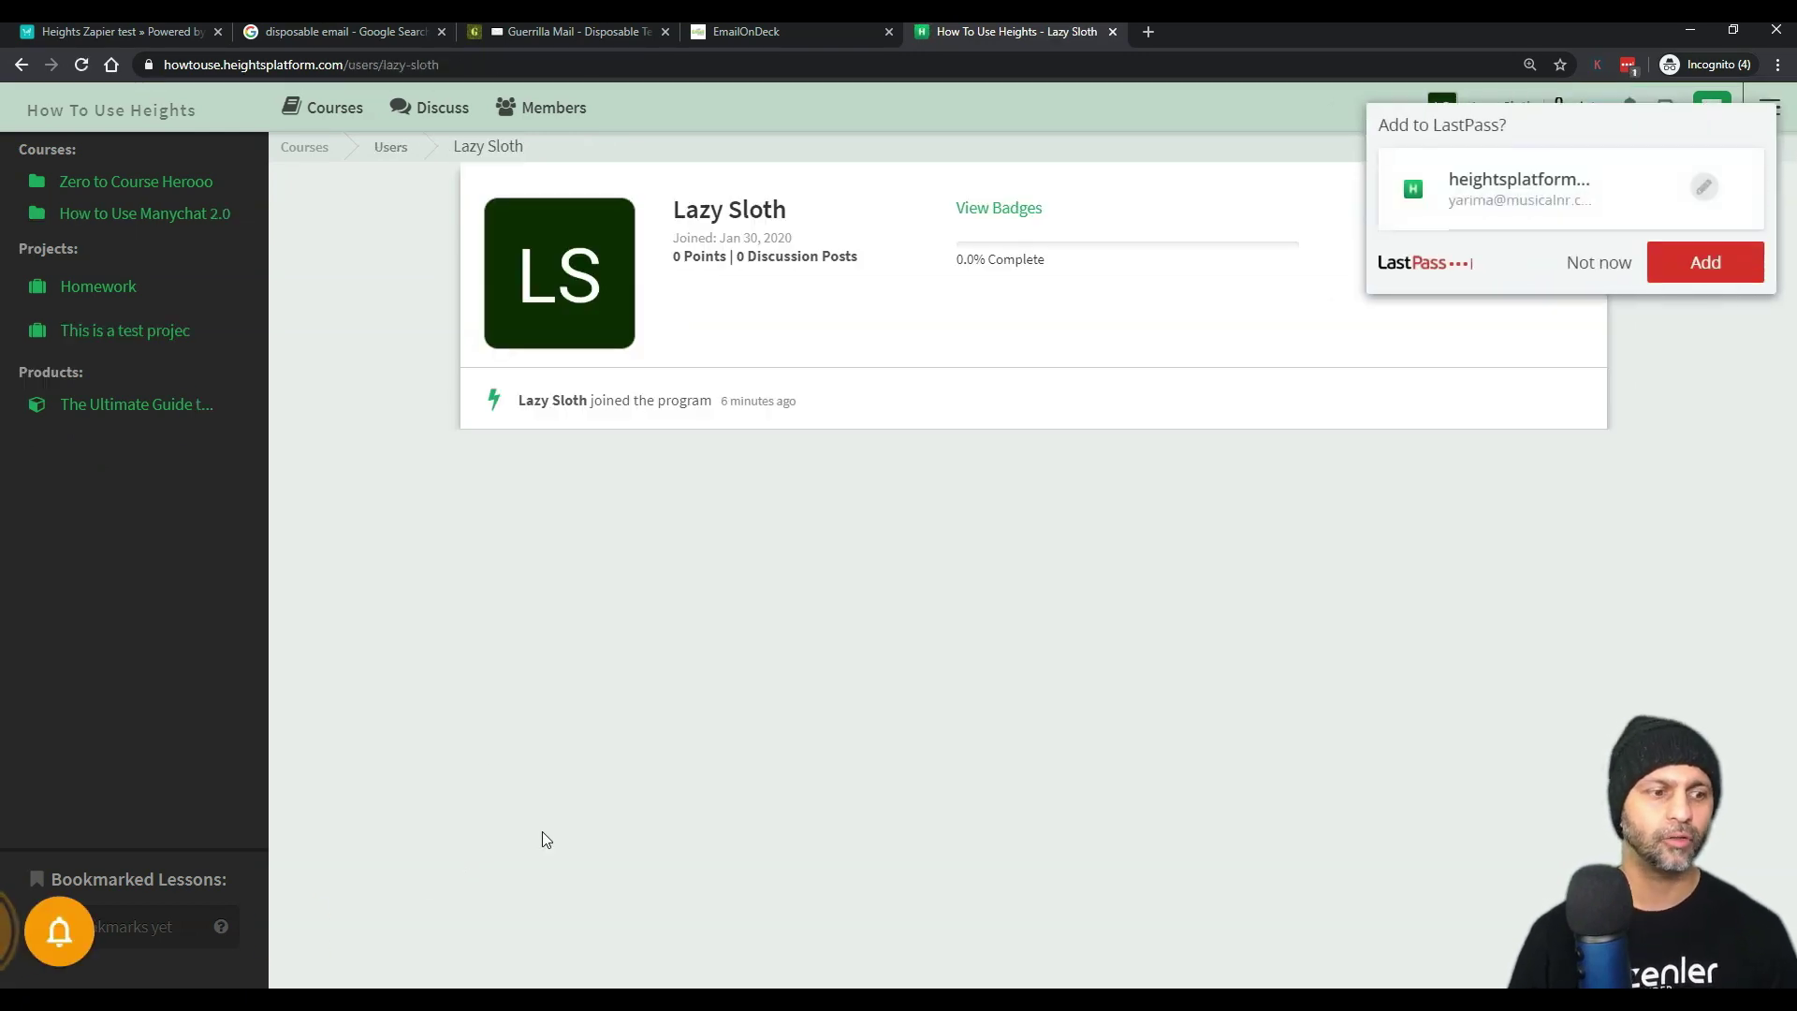
left_click(1598, 262)
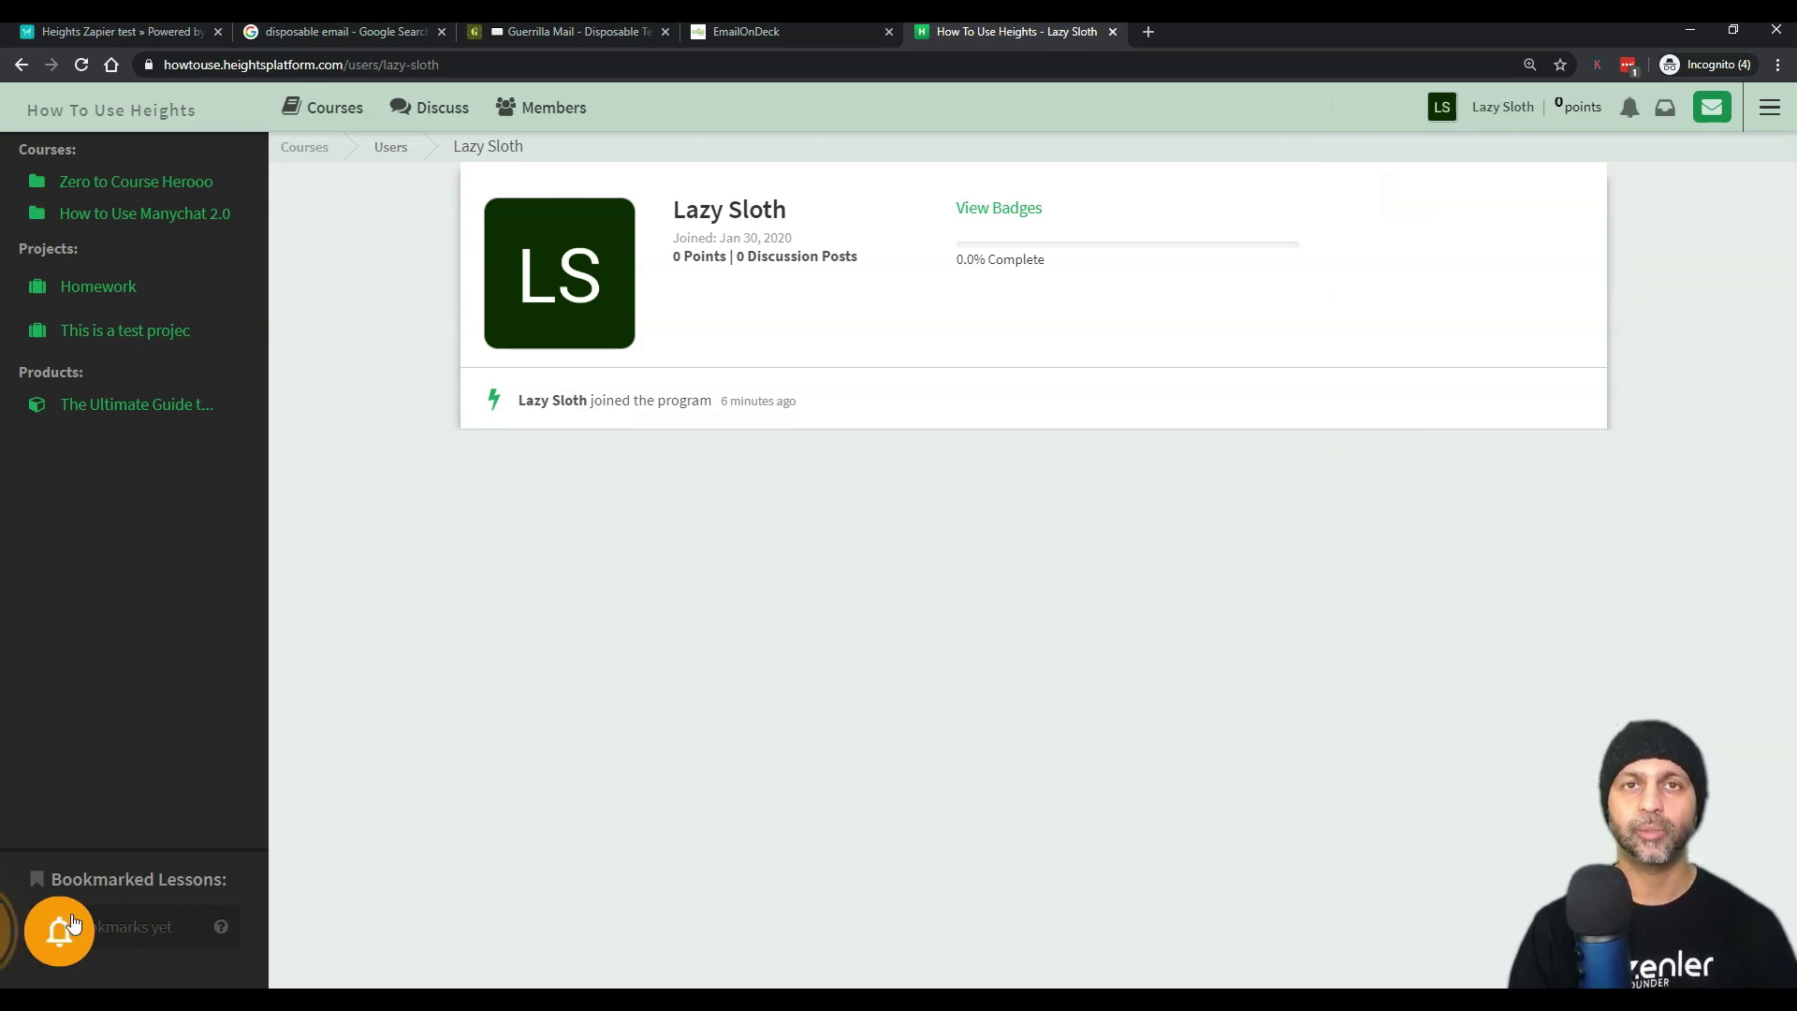
left_click(74, 923)
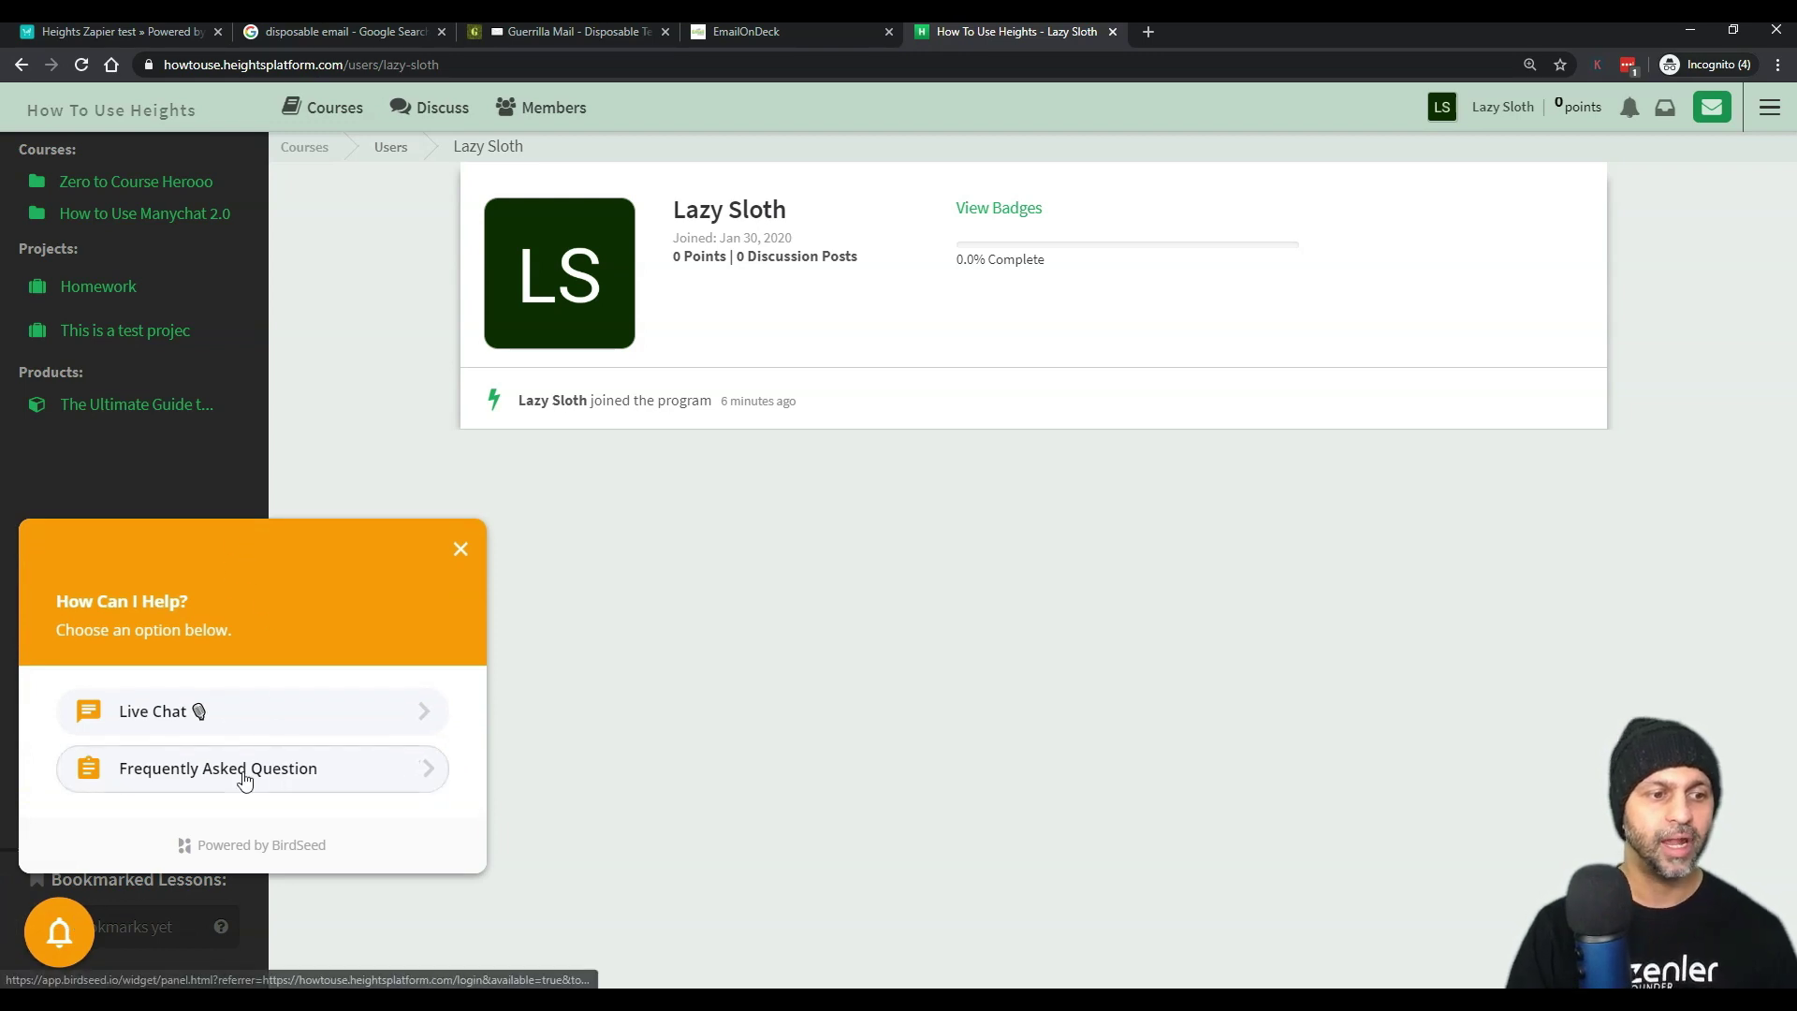
left_click(402, 712)
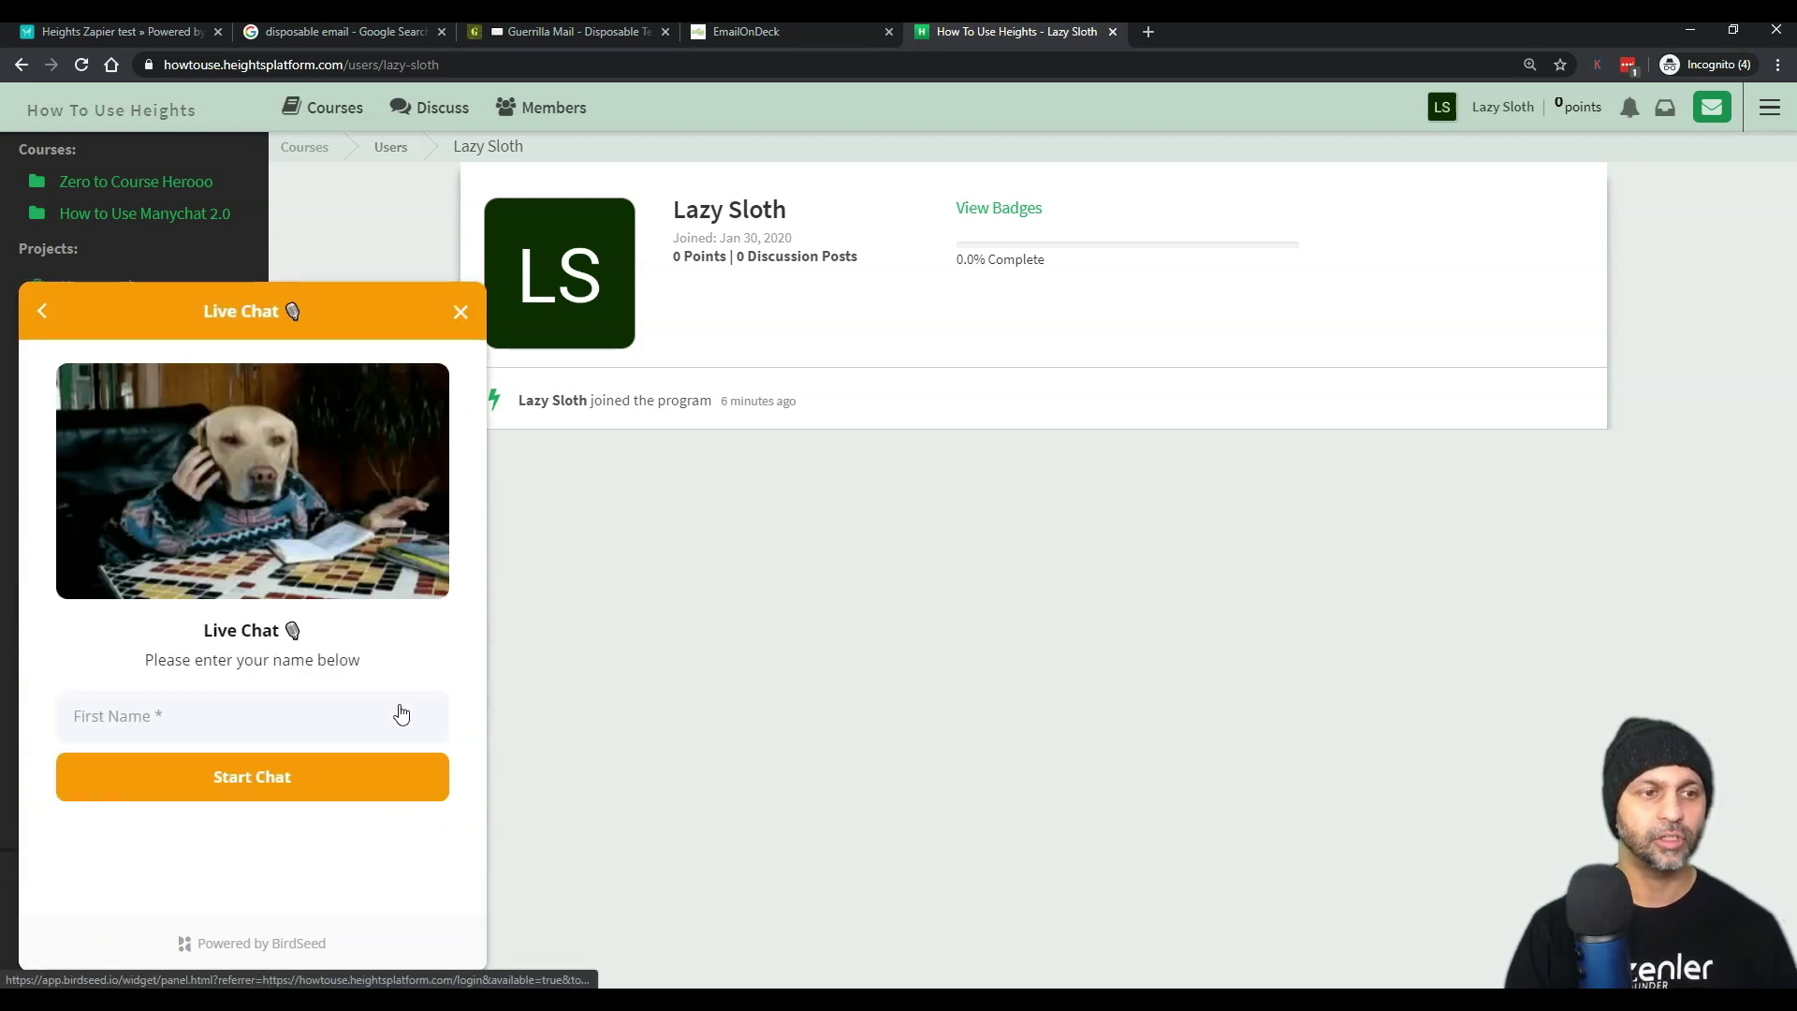
left_click(263, 718)
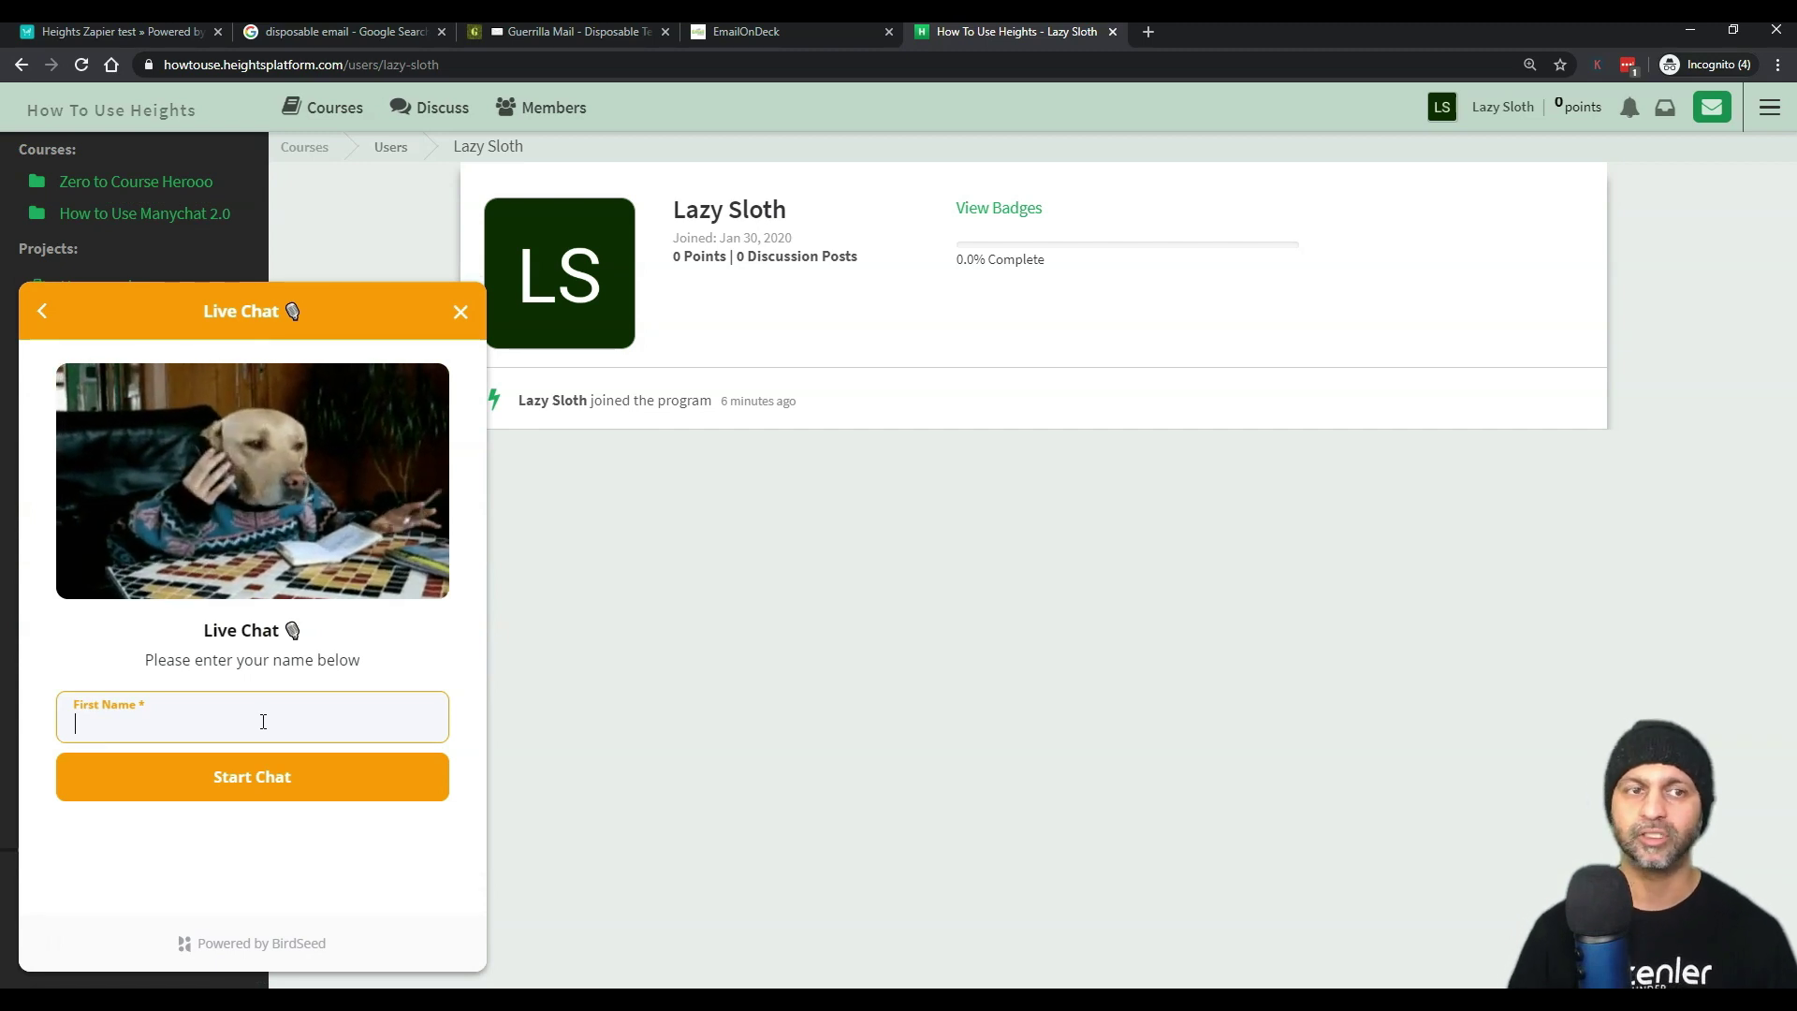
left_click(460, 313)
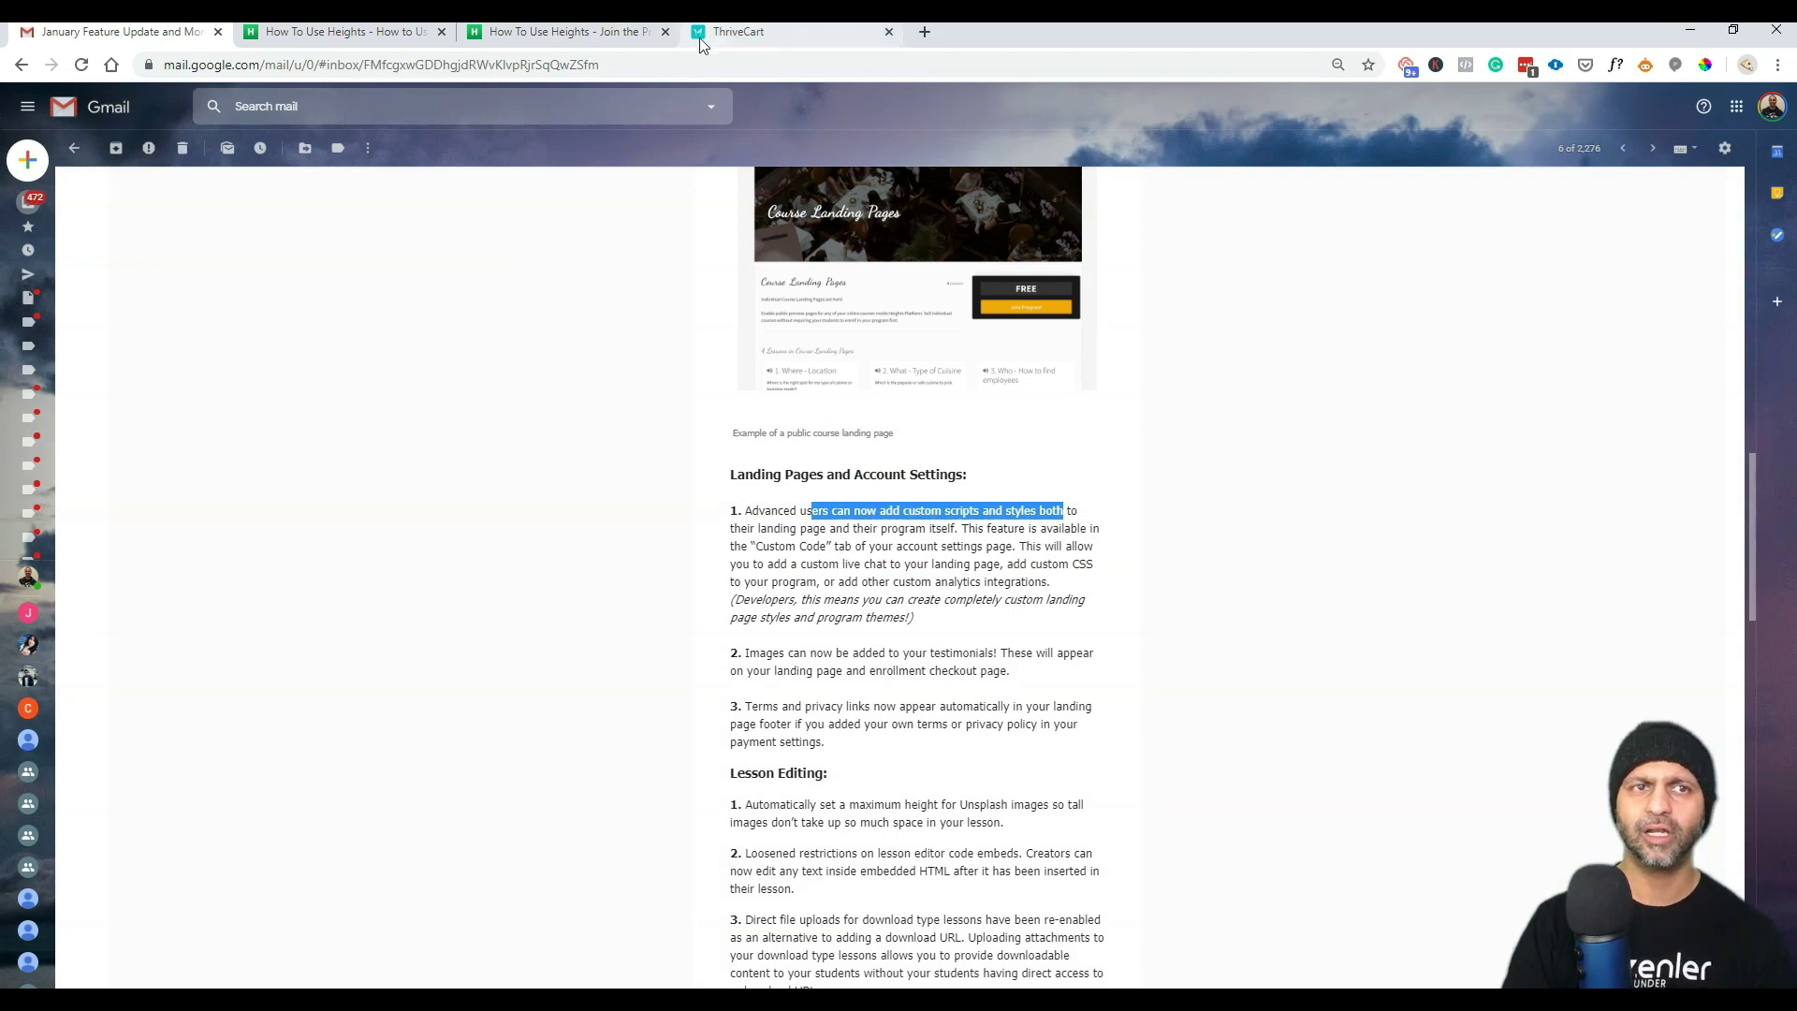
Open the Custom Code tab of Admin Account Settings via Outline > Edit Account Settings
left_click(337, 36)
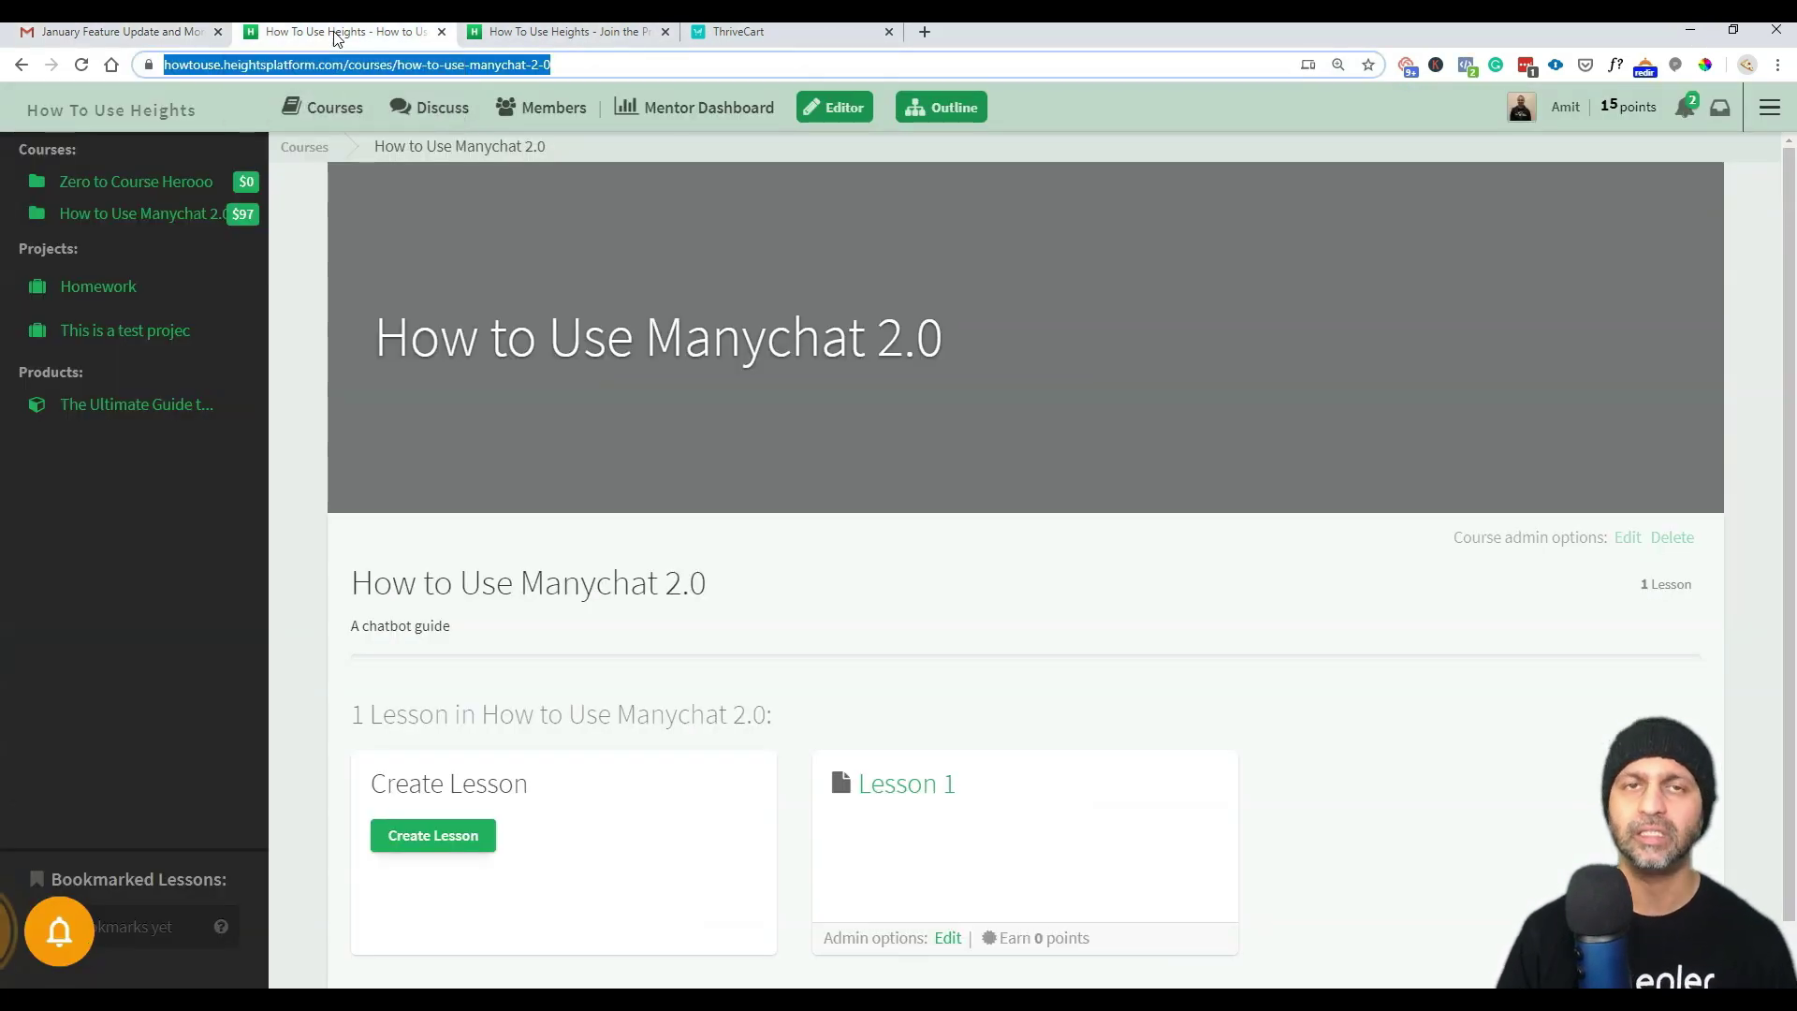
left_click(941, 106)
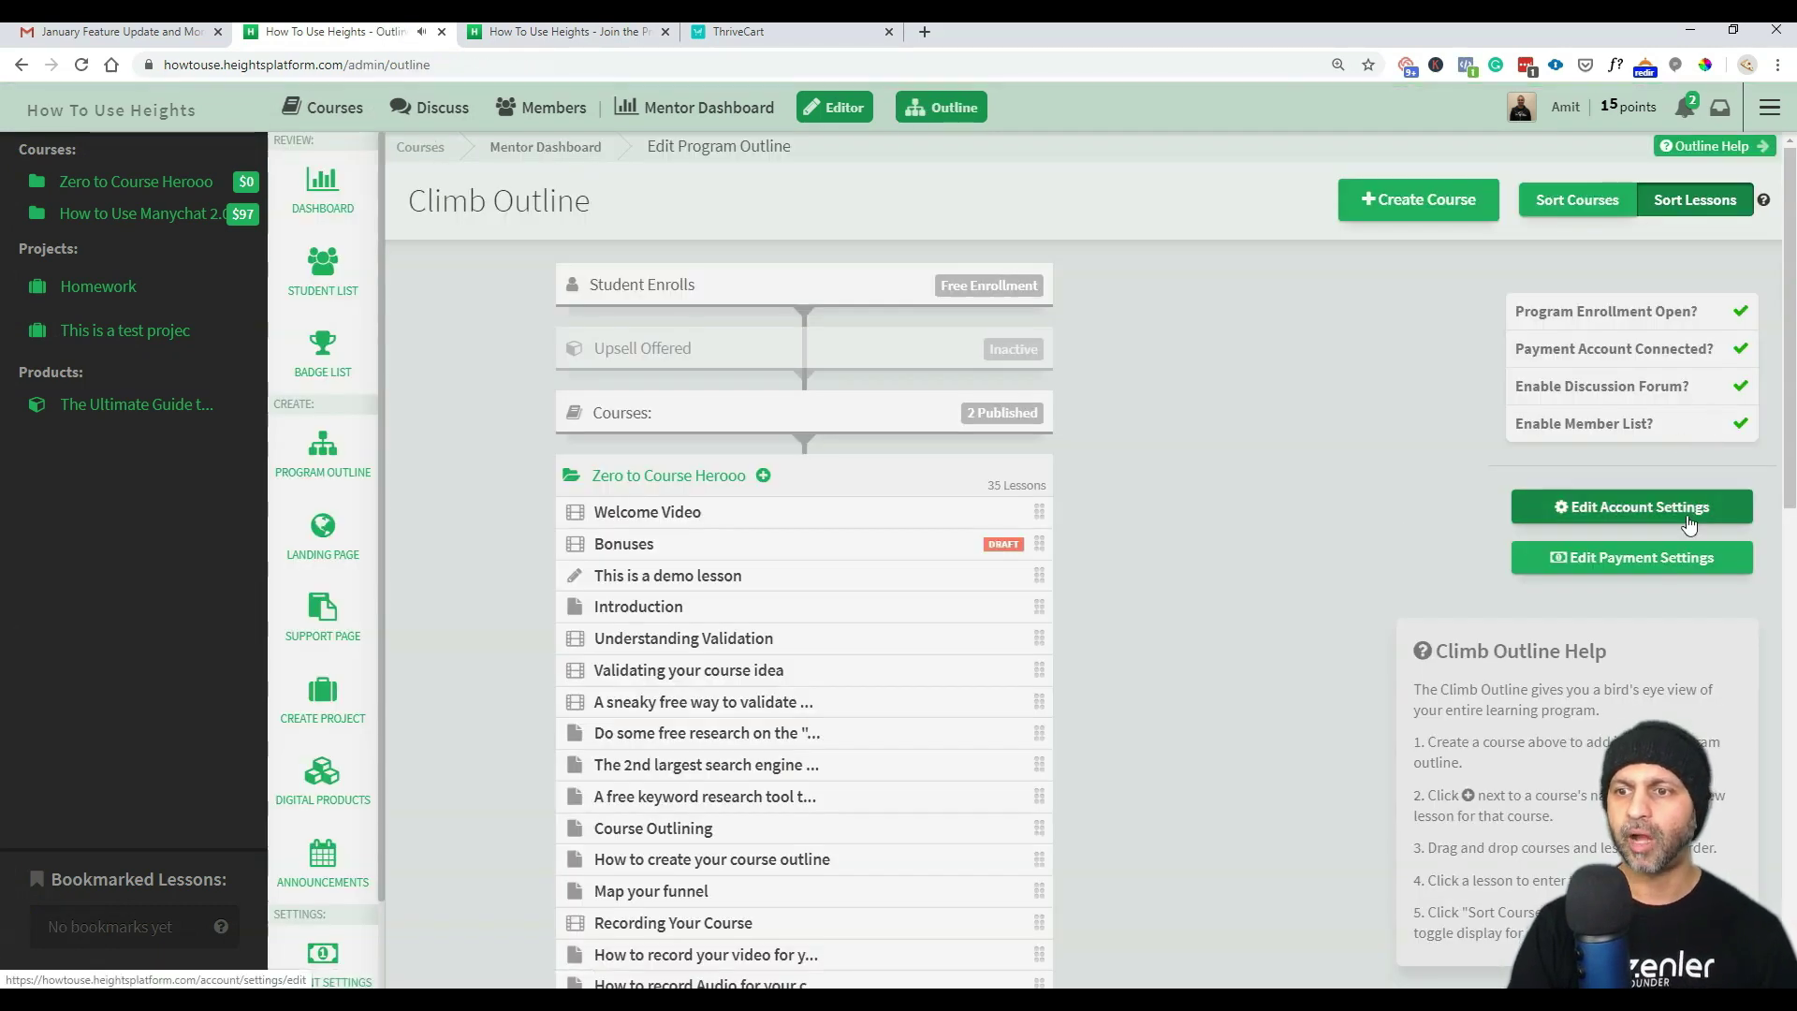
left_click(1694, 514)
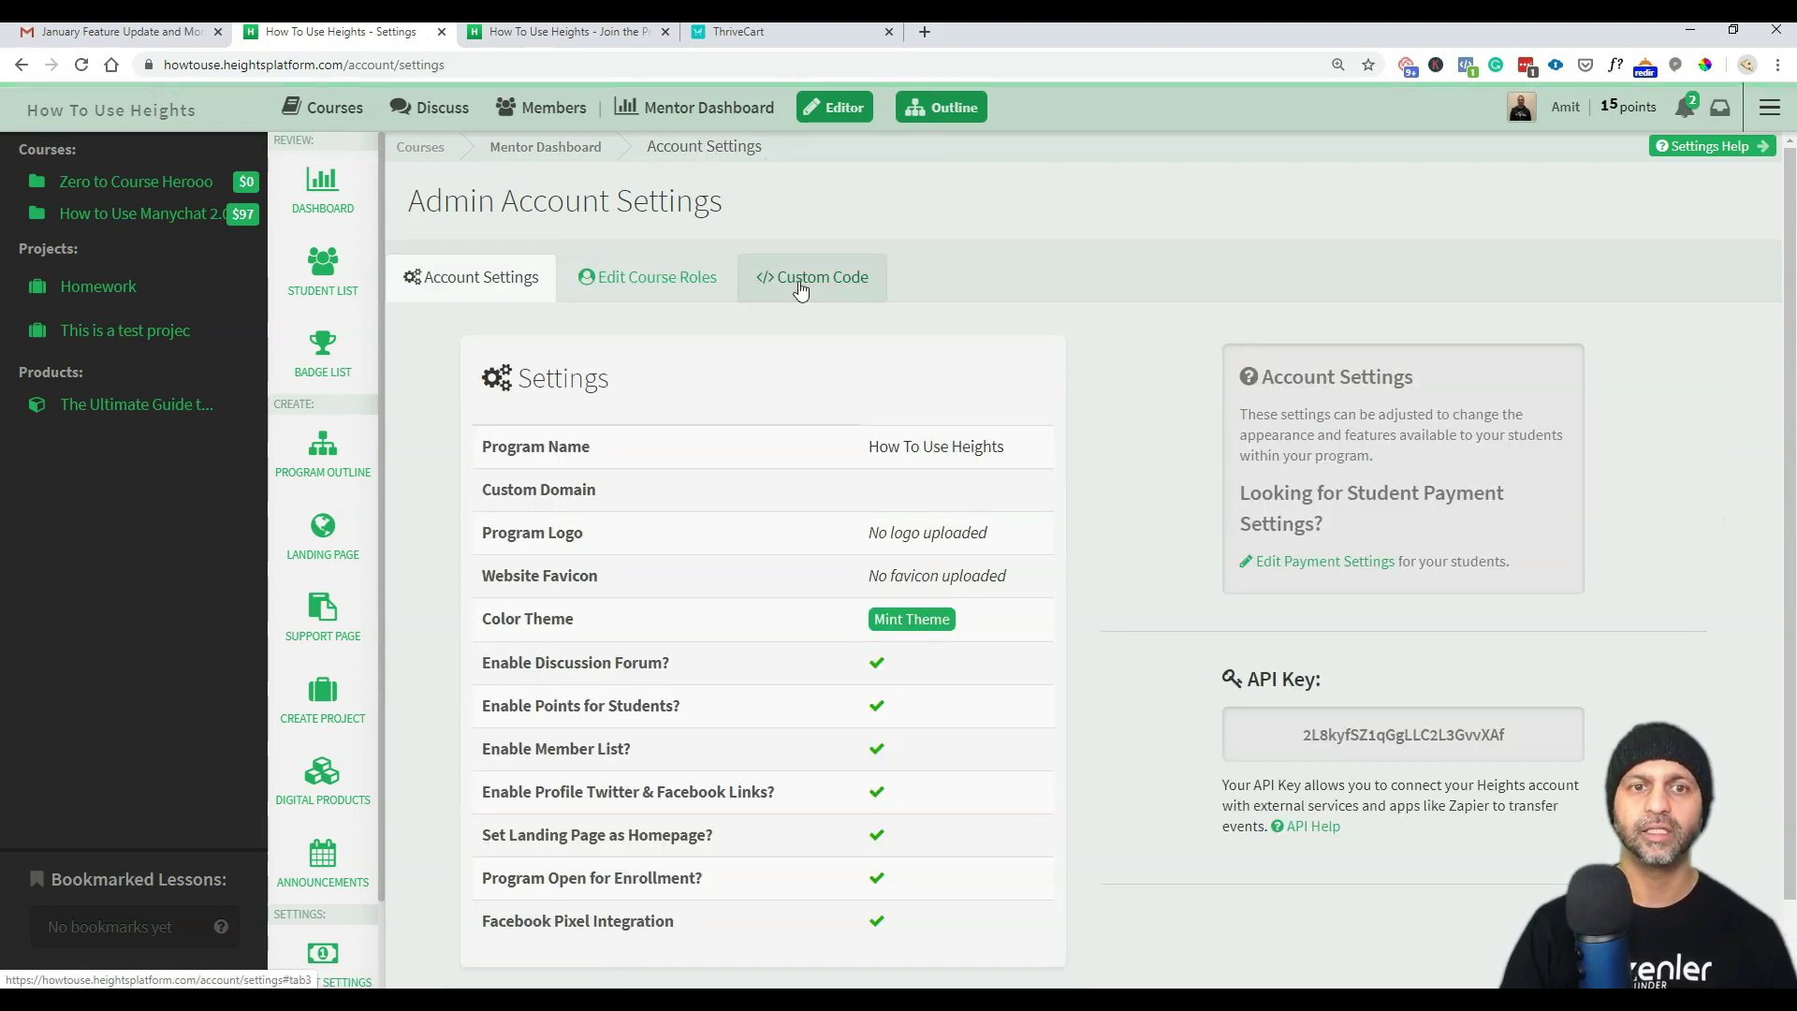
left_click(802, 288)
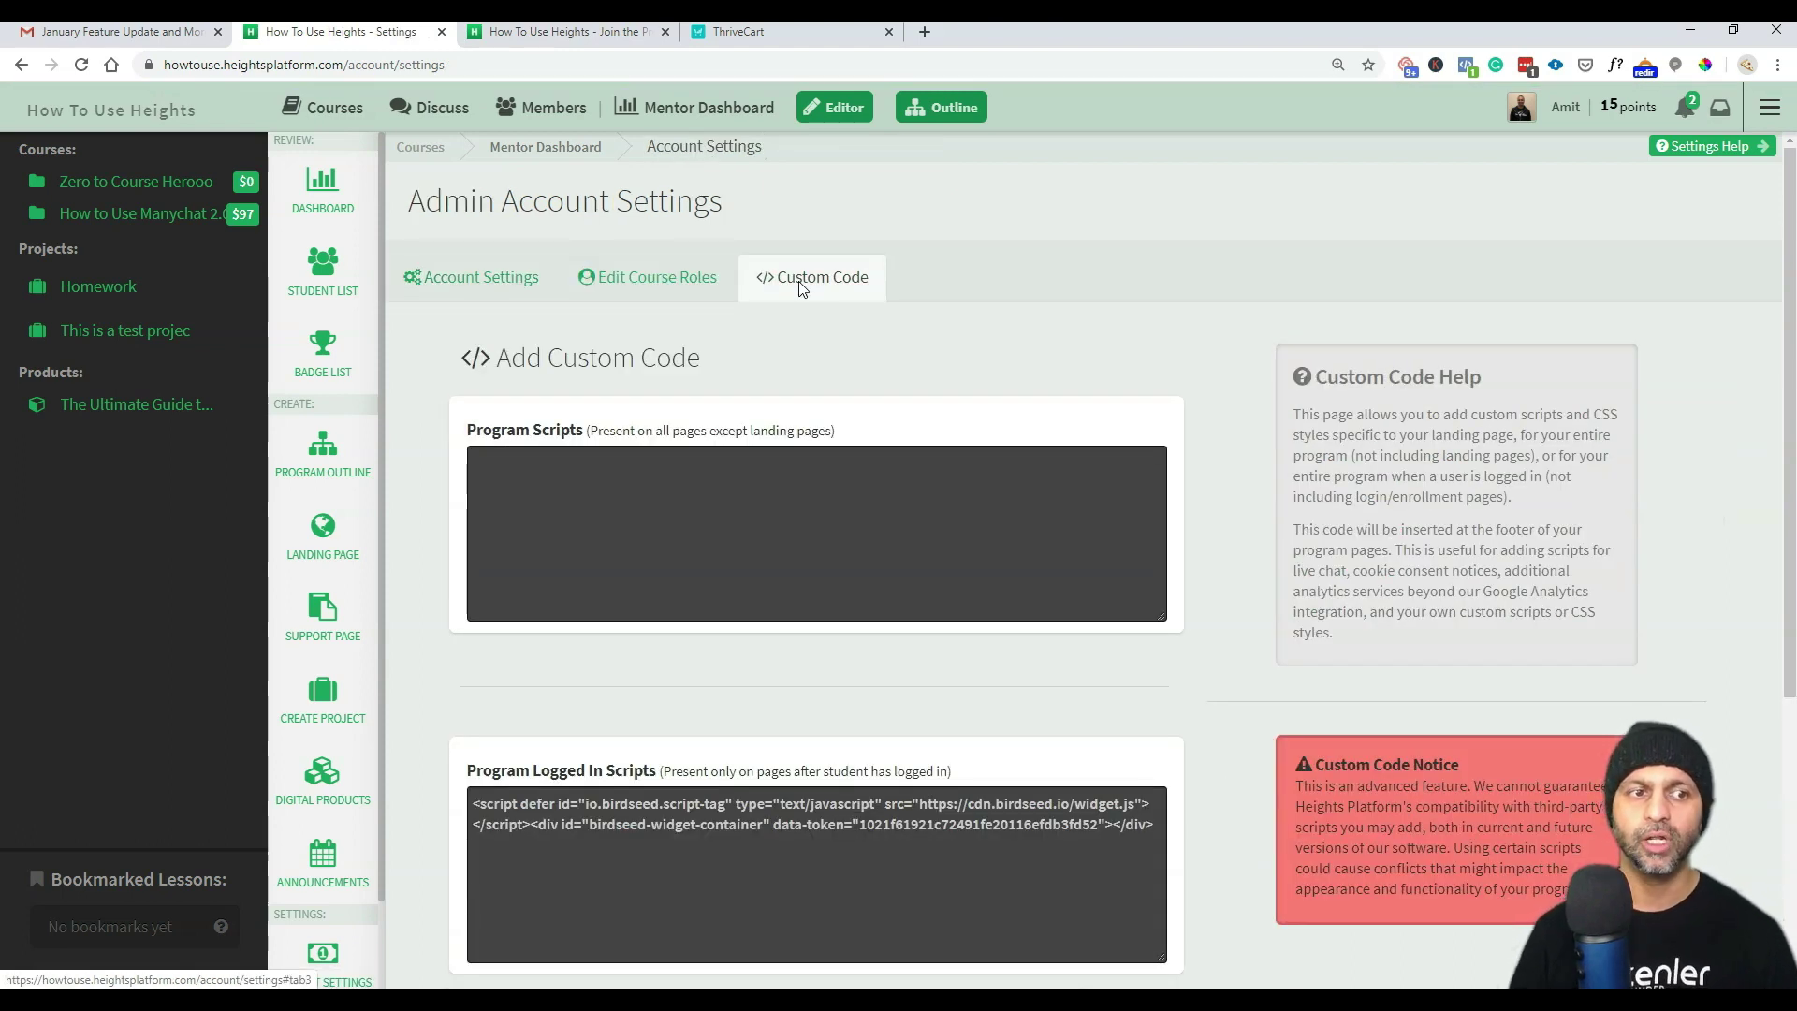
Review the BirdSeed widget script under Program Logged In Scripts and where it applies
scroll(1232, 486, "down", 5)
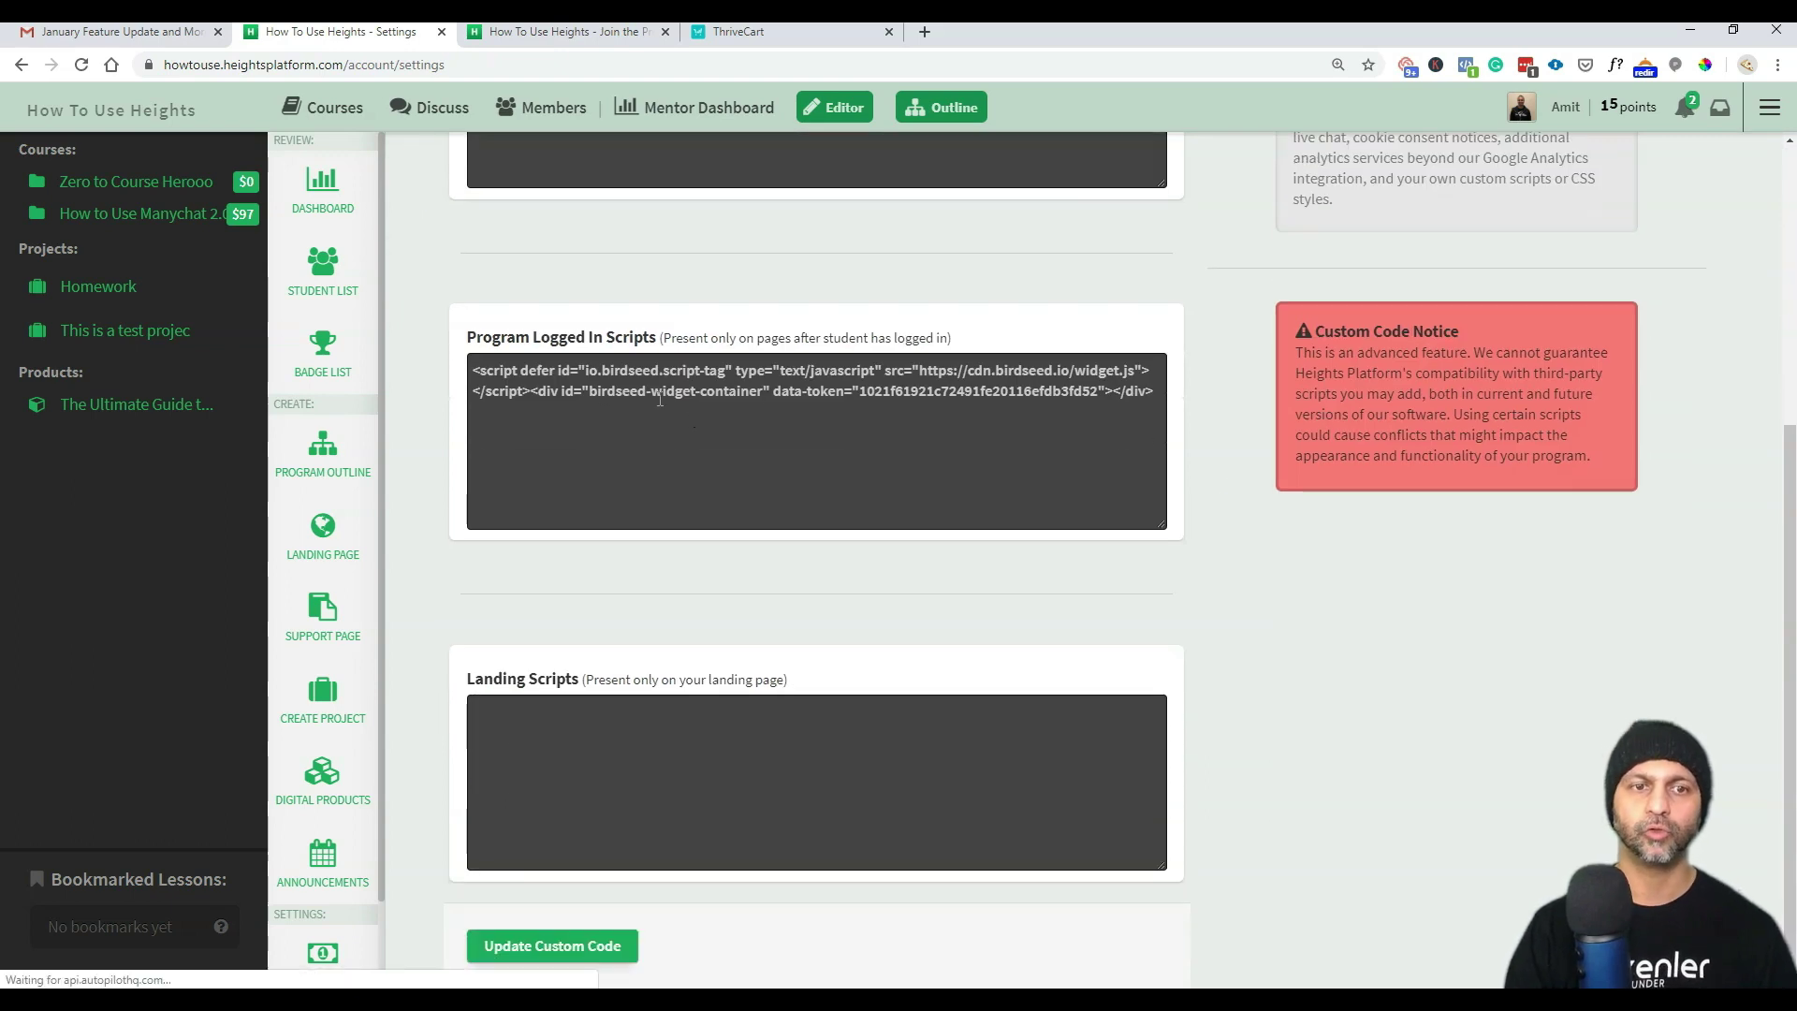
left_click(602, 390)
scroll(770, 421, "up", 4)
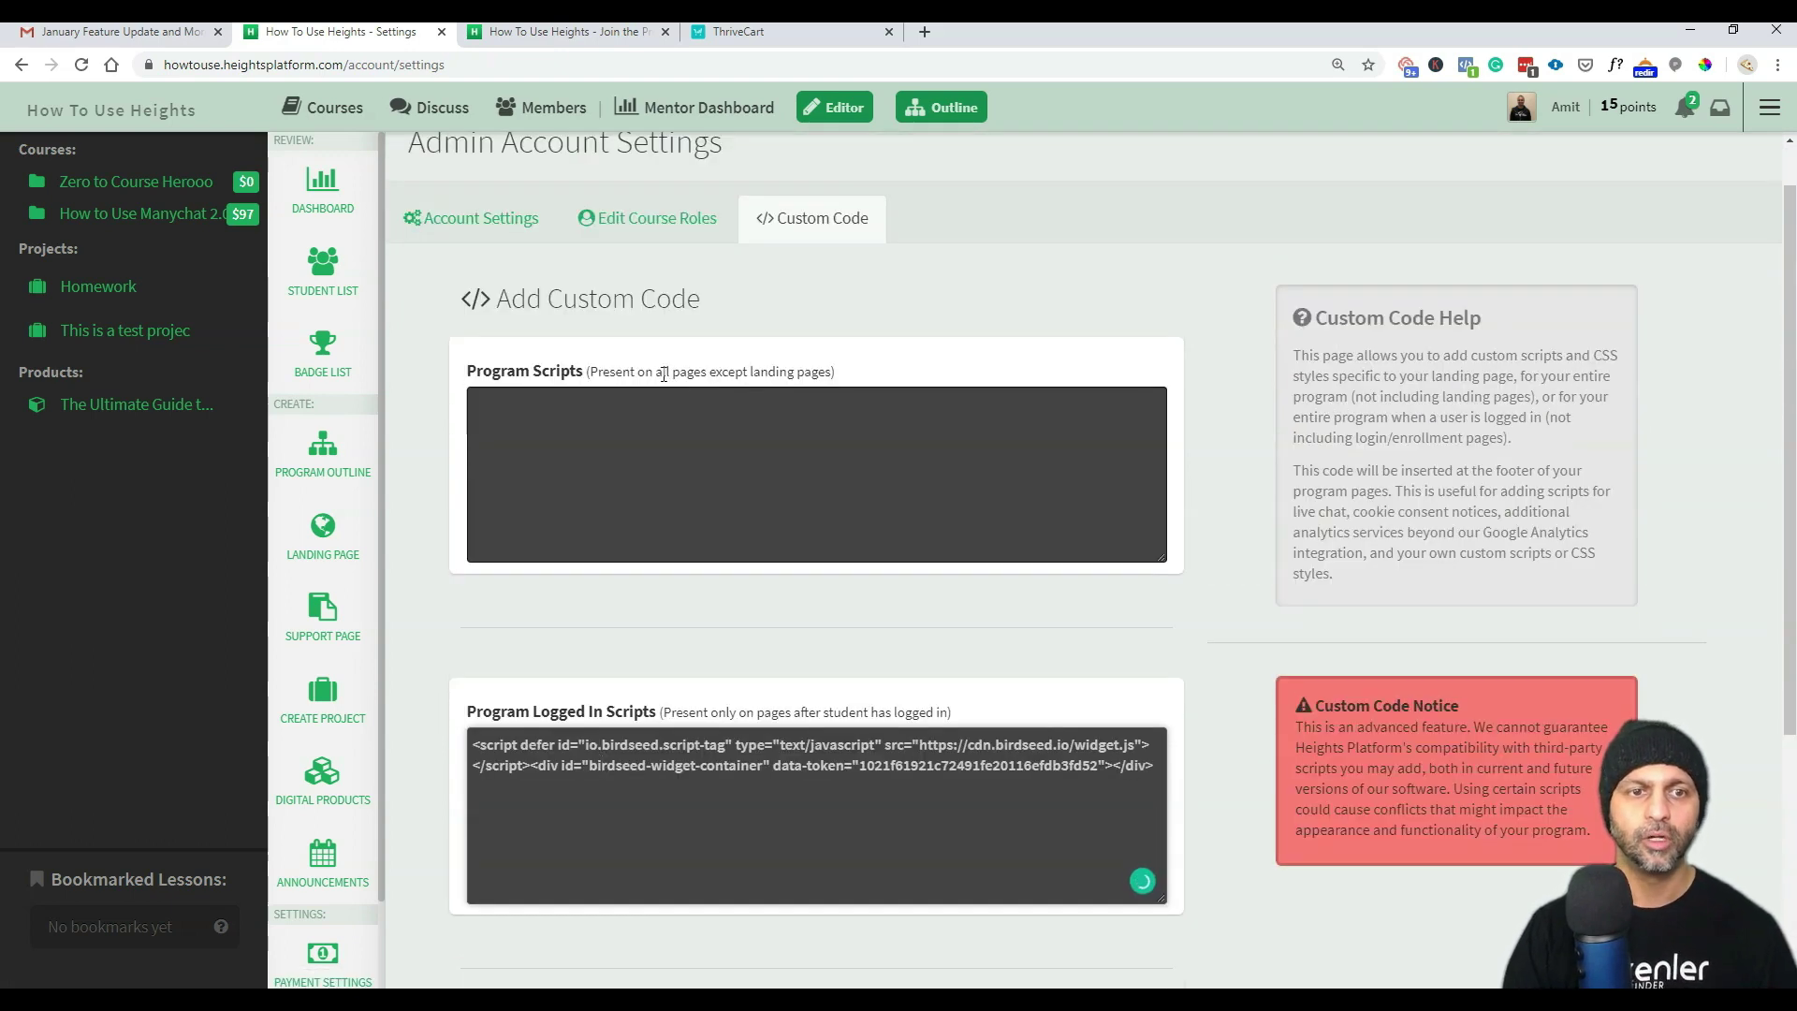
left_click_drag(611, 371, 903, 384)
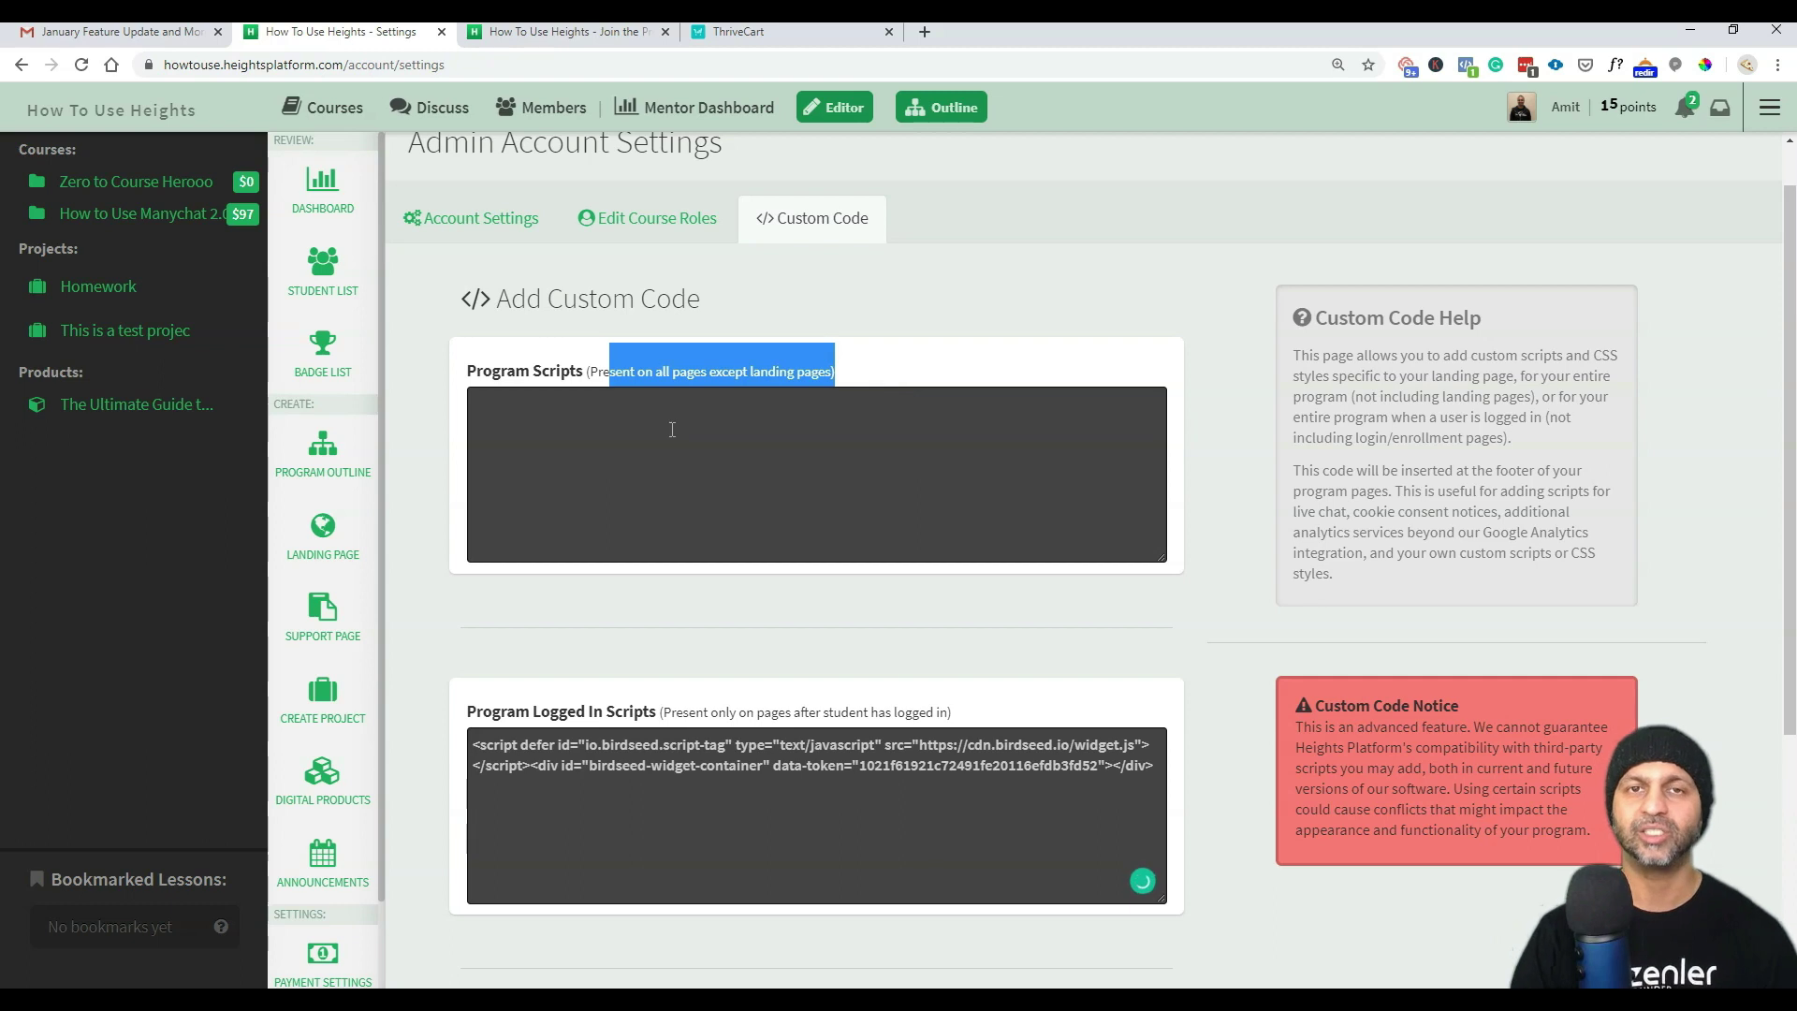
scroll(672, 429, "down", 2)
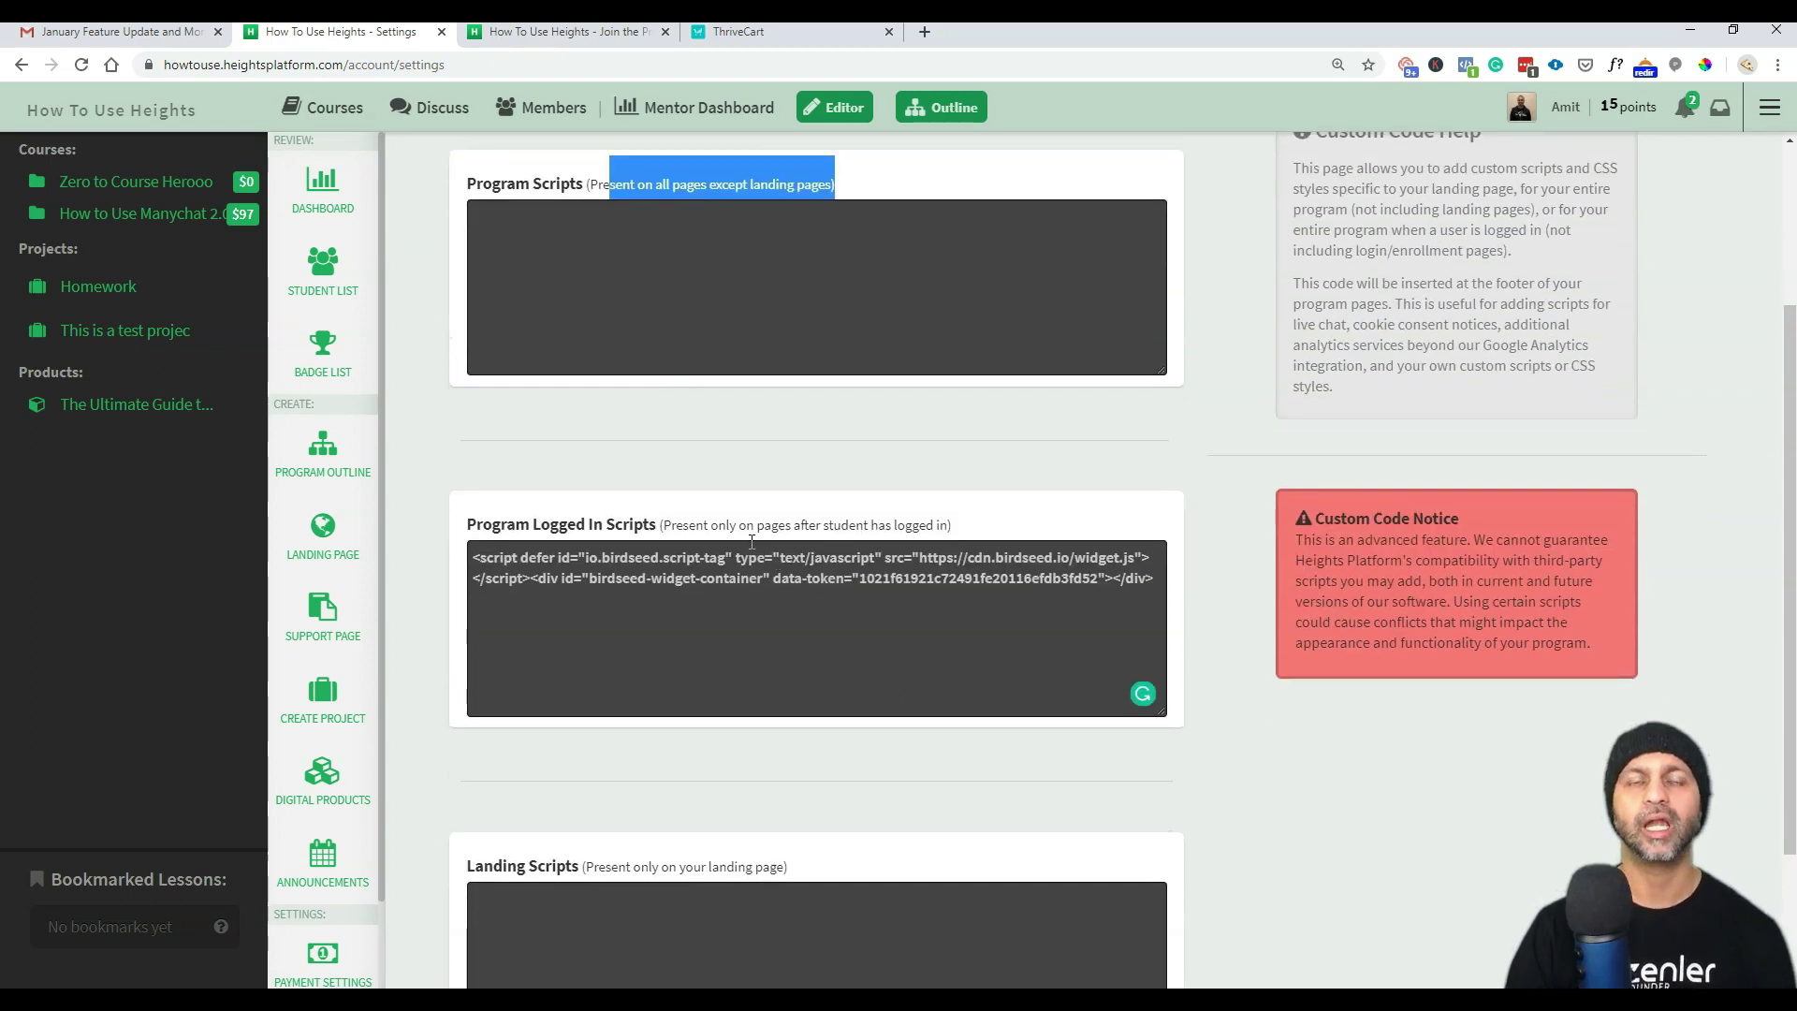
left_click_drag(742, 545, 983, 543)
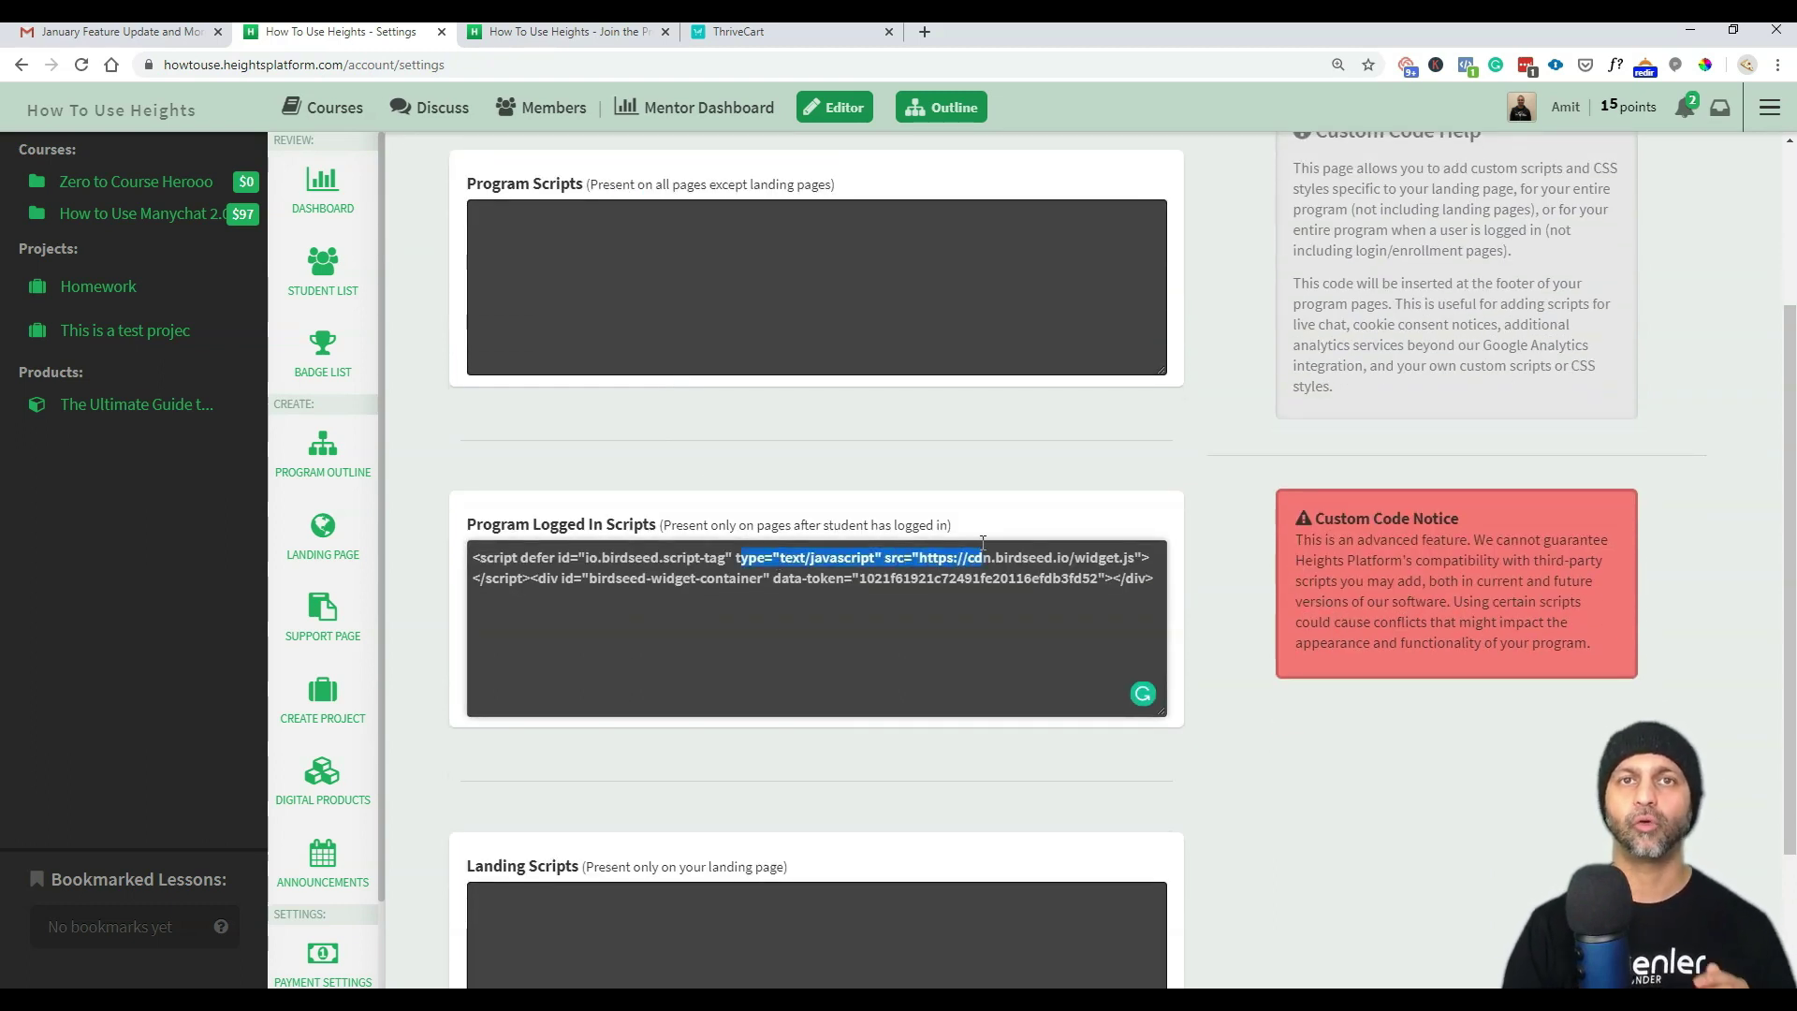
scroll(983, 543, "down", 2)
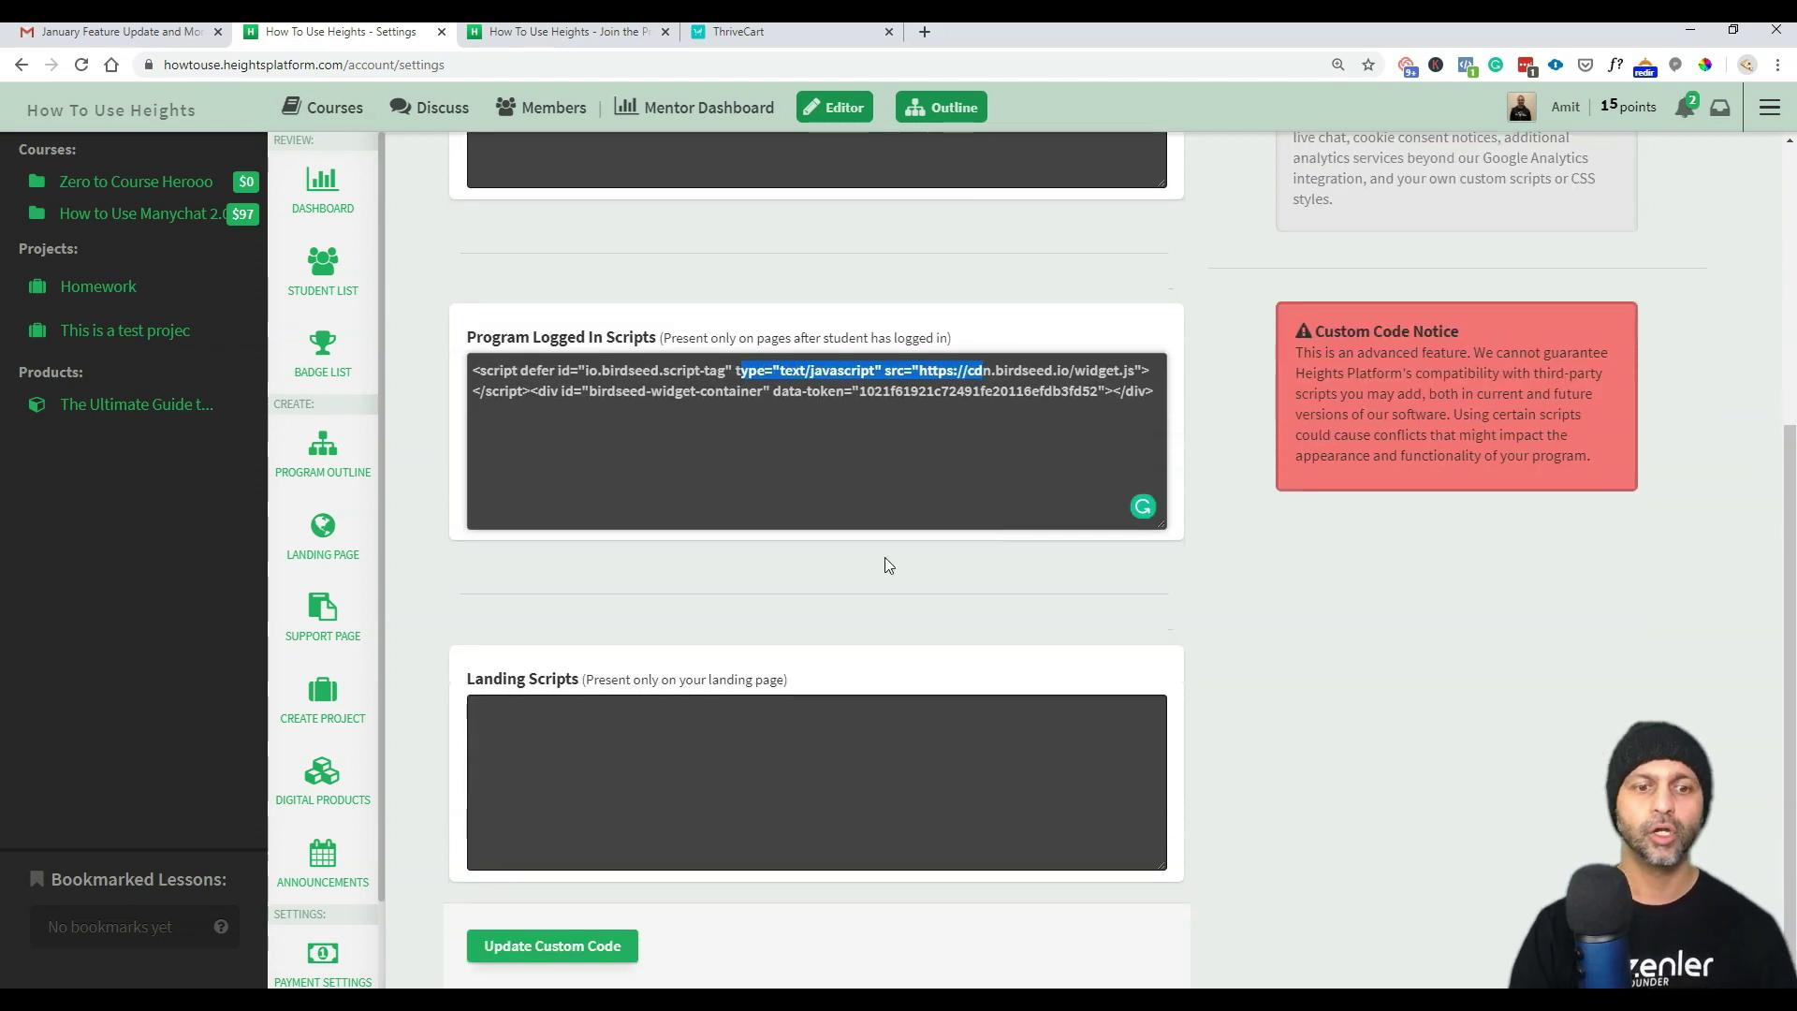
Point out the empty Landing Scripts section and compare it with the feature update email
left_click(598, 767)
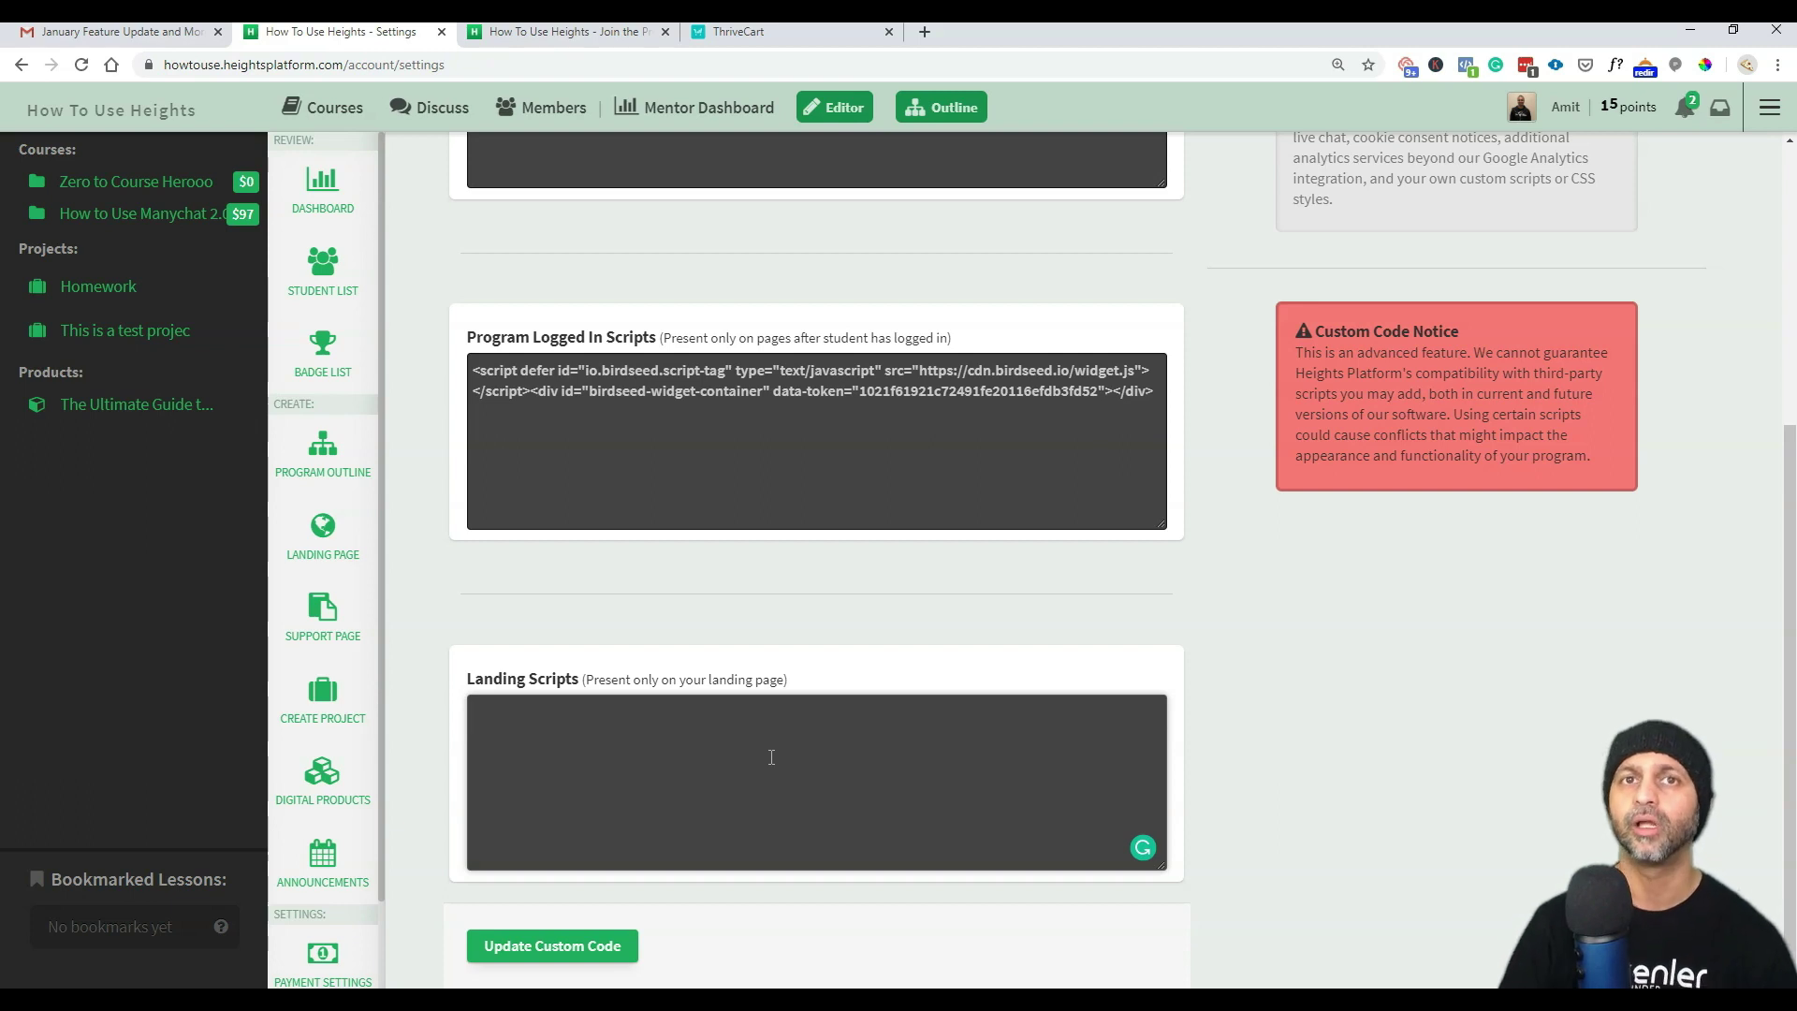
key("ctrl+shift+Tab")
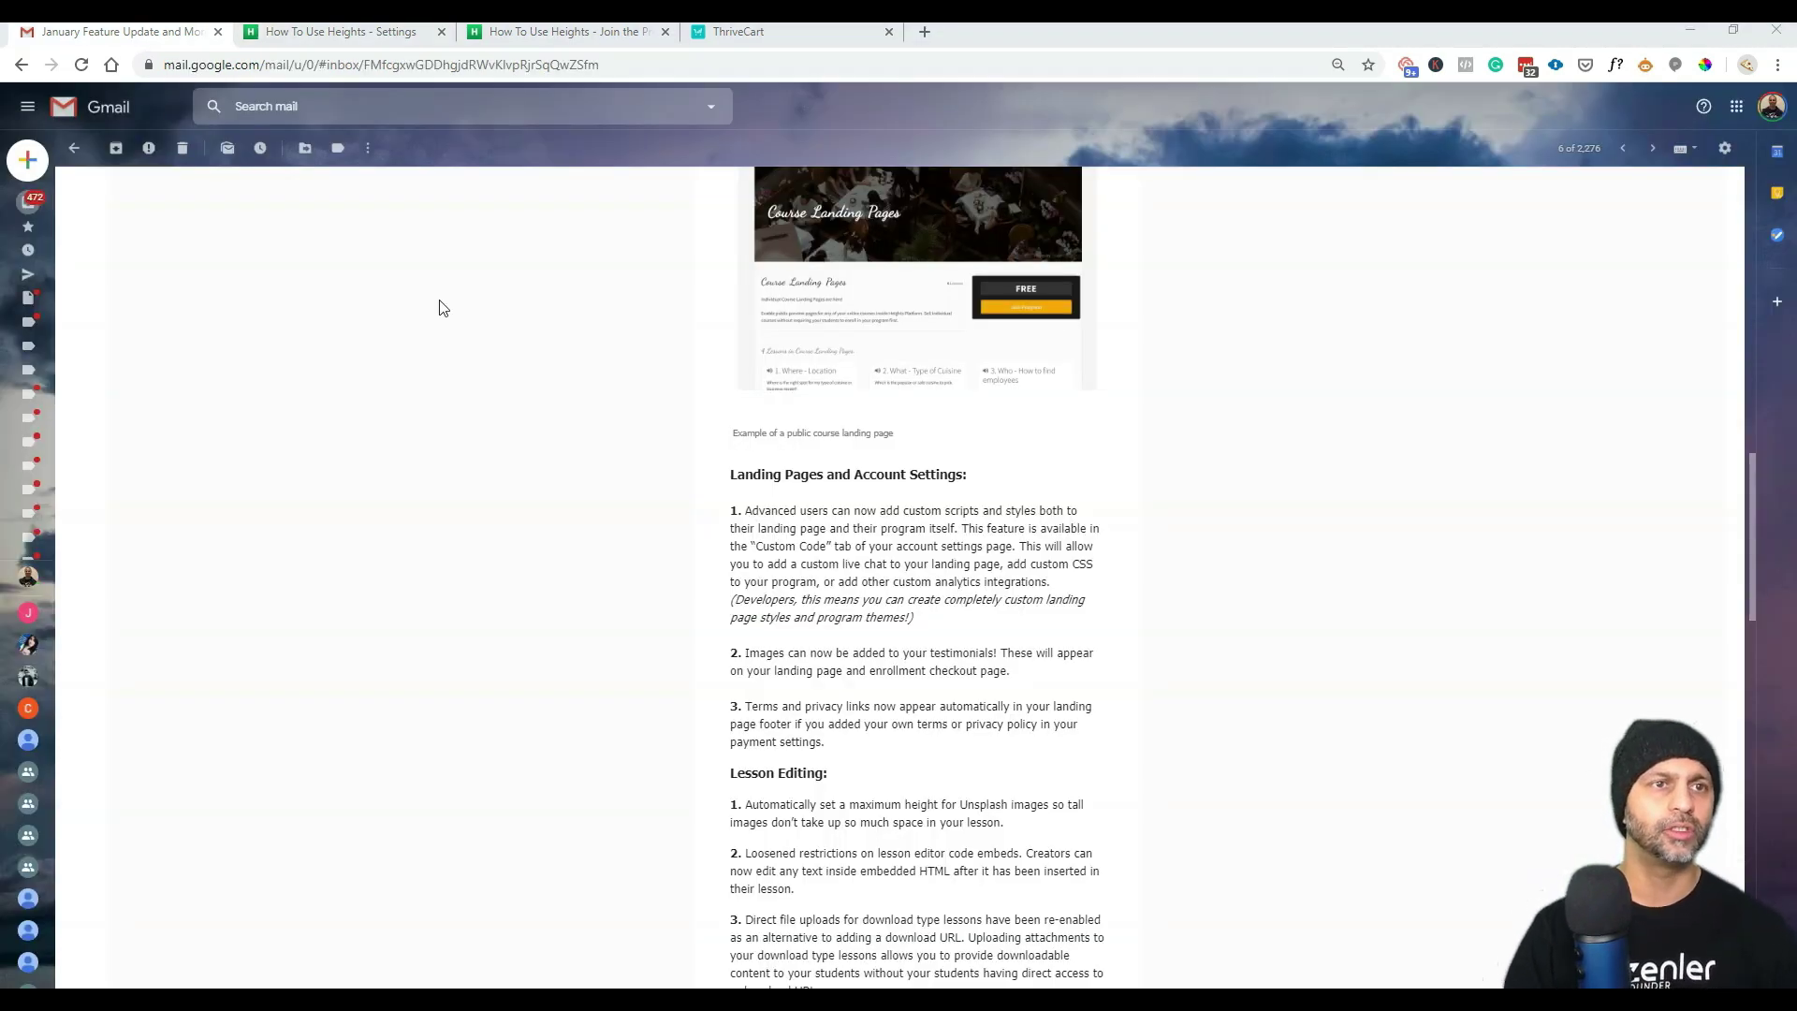
left_click(365, 38)
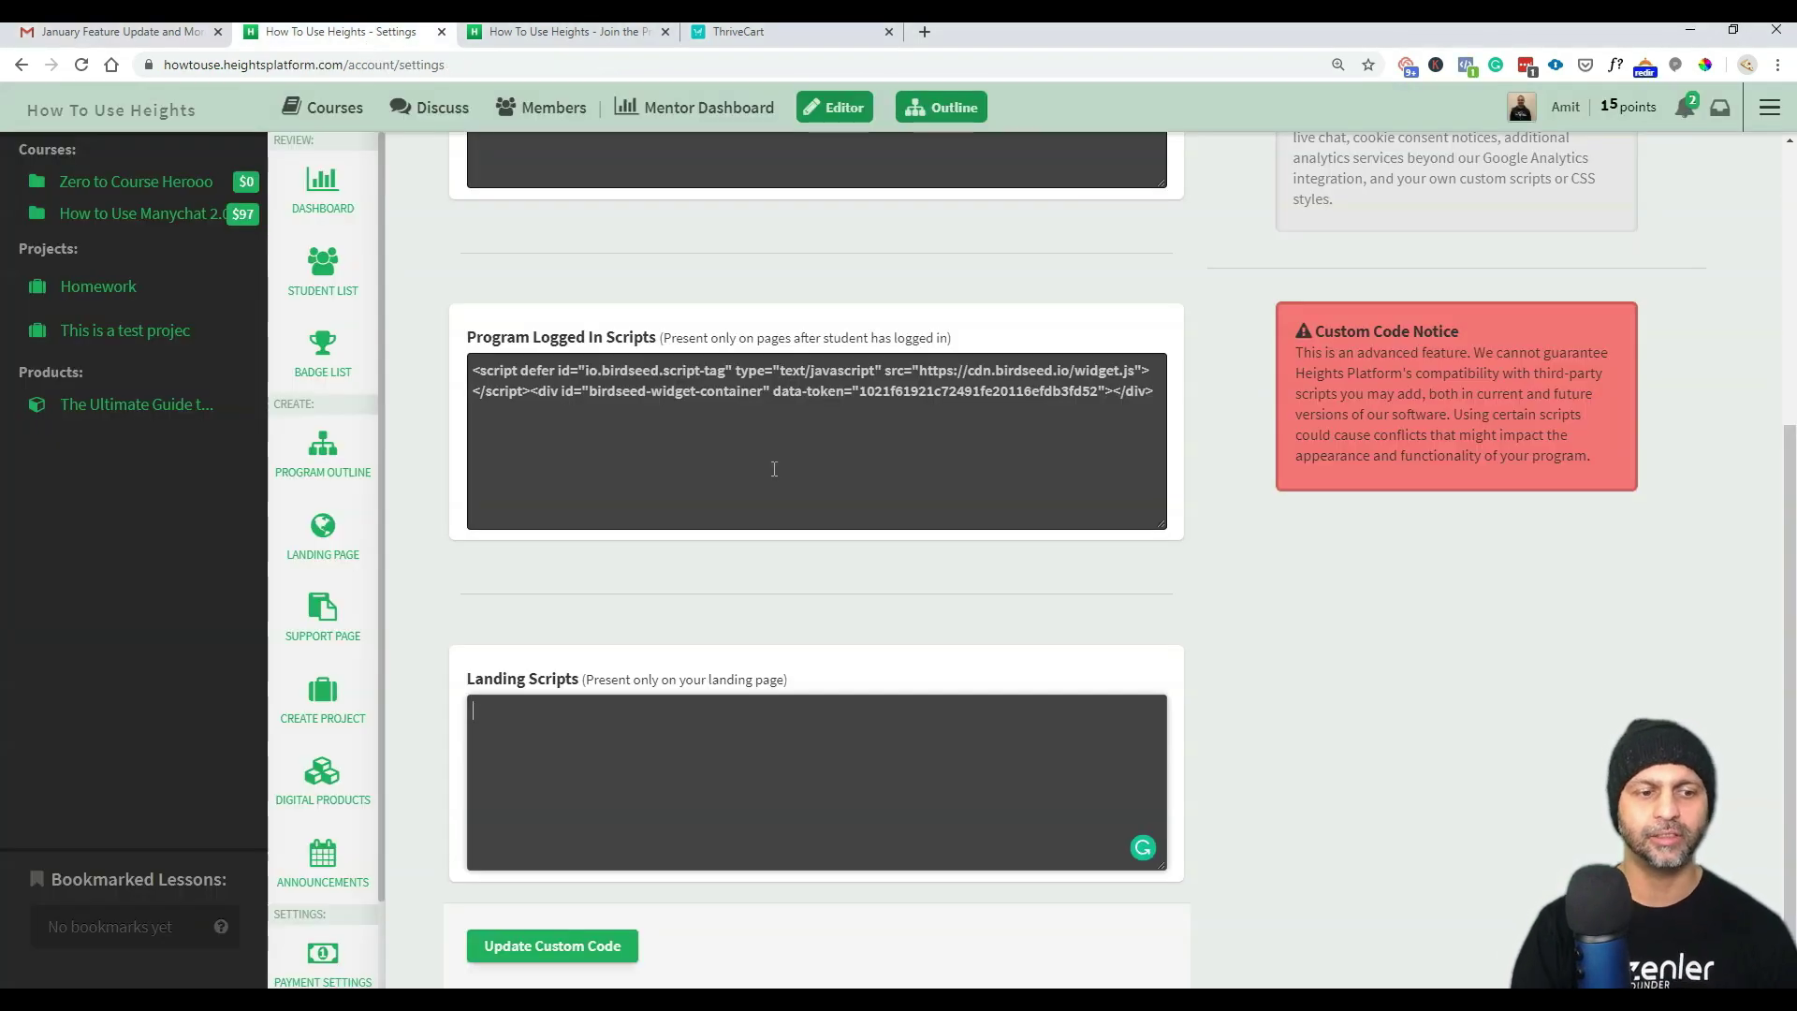
scroll(1266, 599, "up", 5)
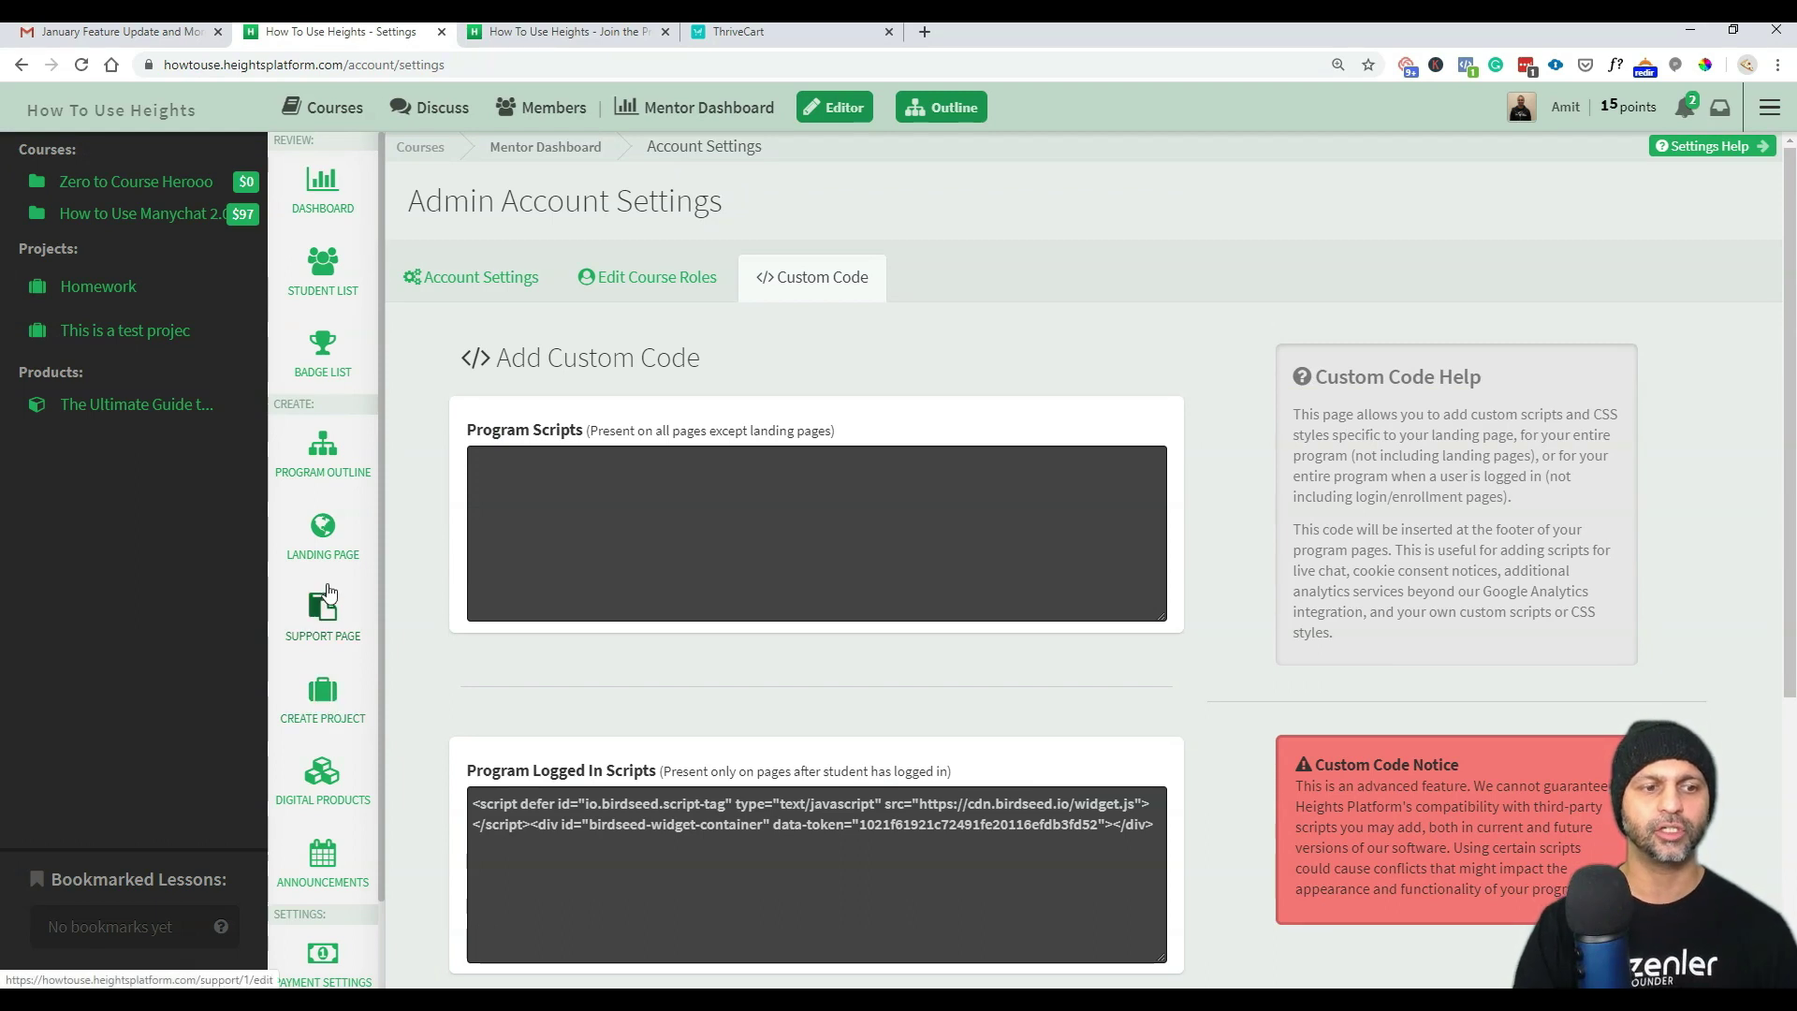
Inspect the Add Testimonials form's author image size recommendation, then save and preview the landing page
left_click(325, 555)
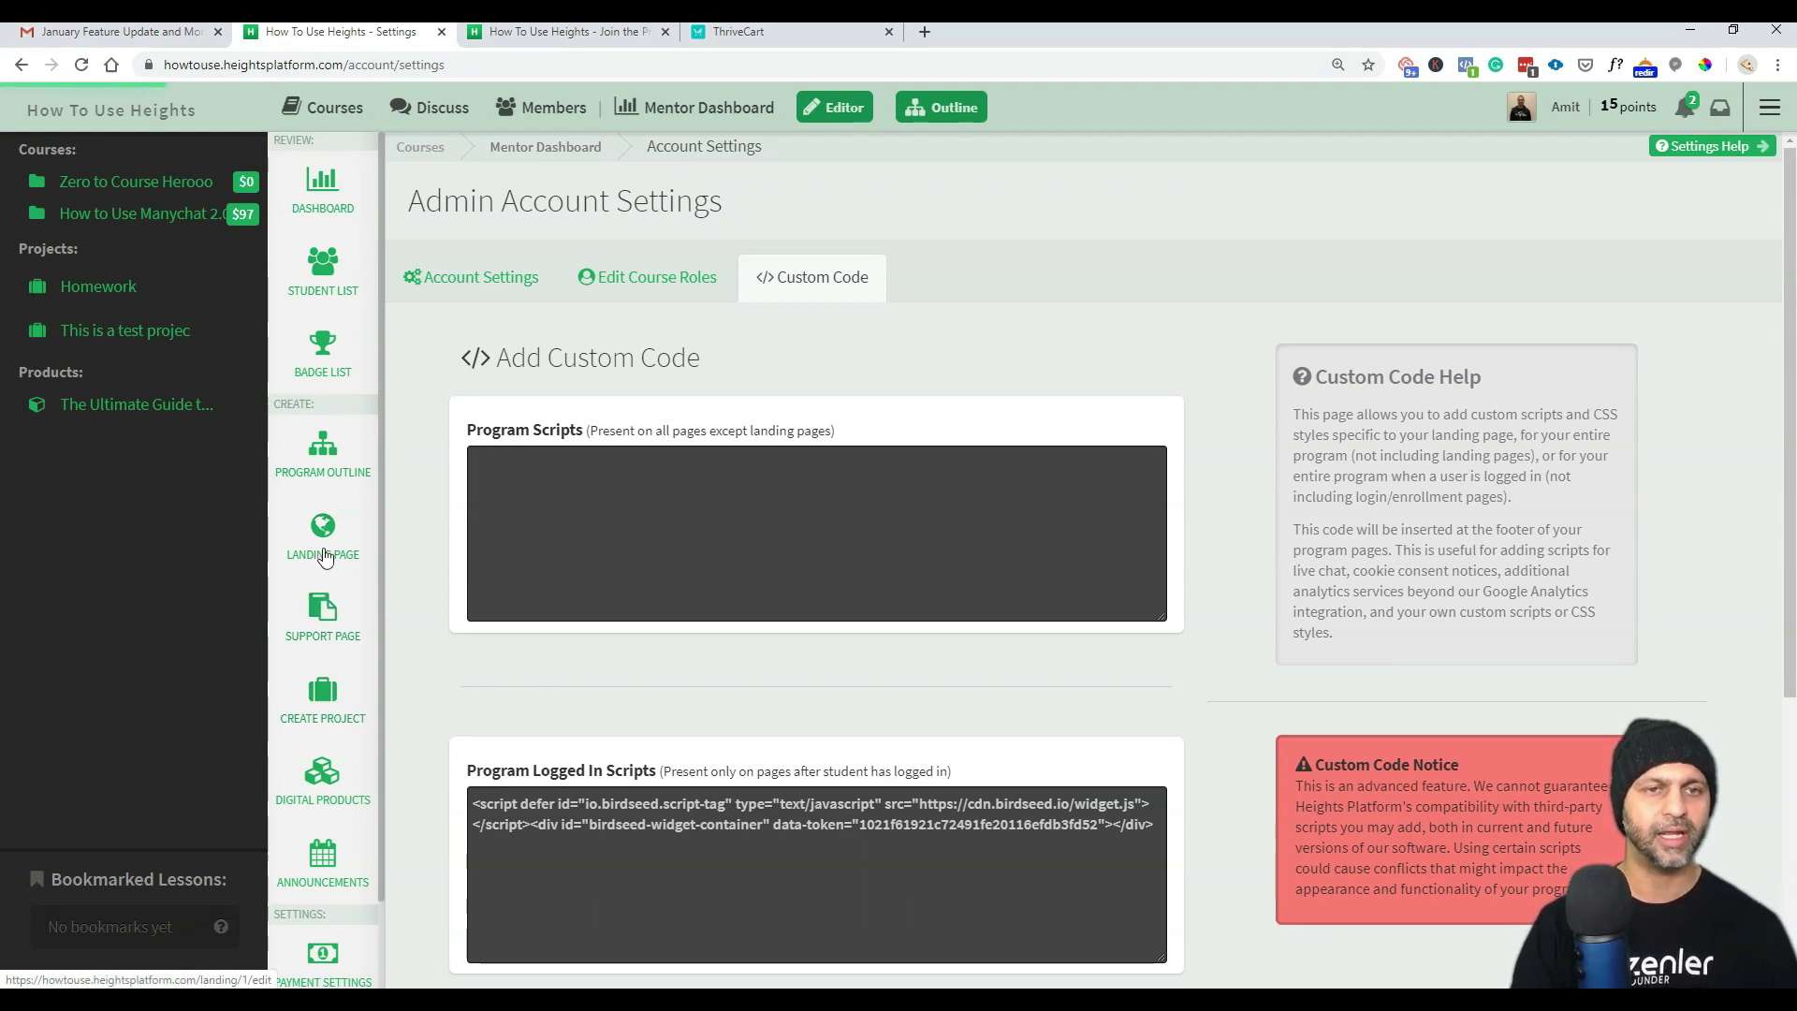
scroll(1217, 561, "down", 15)
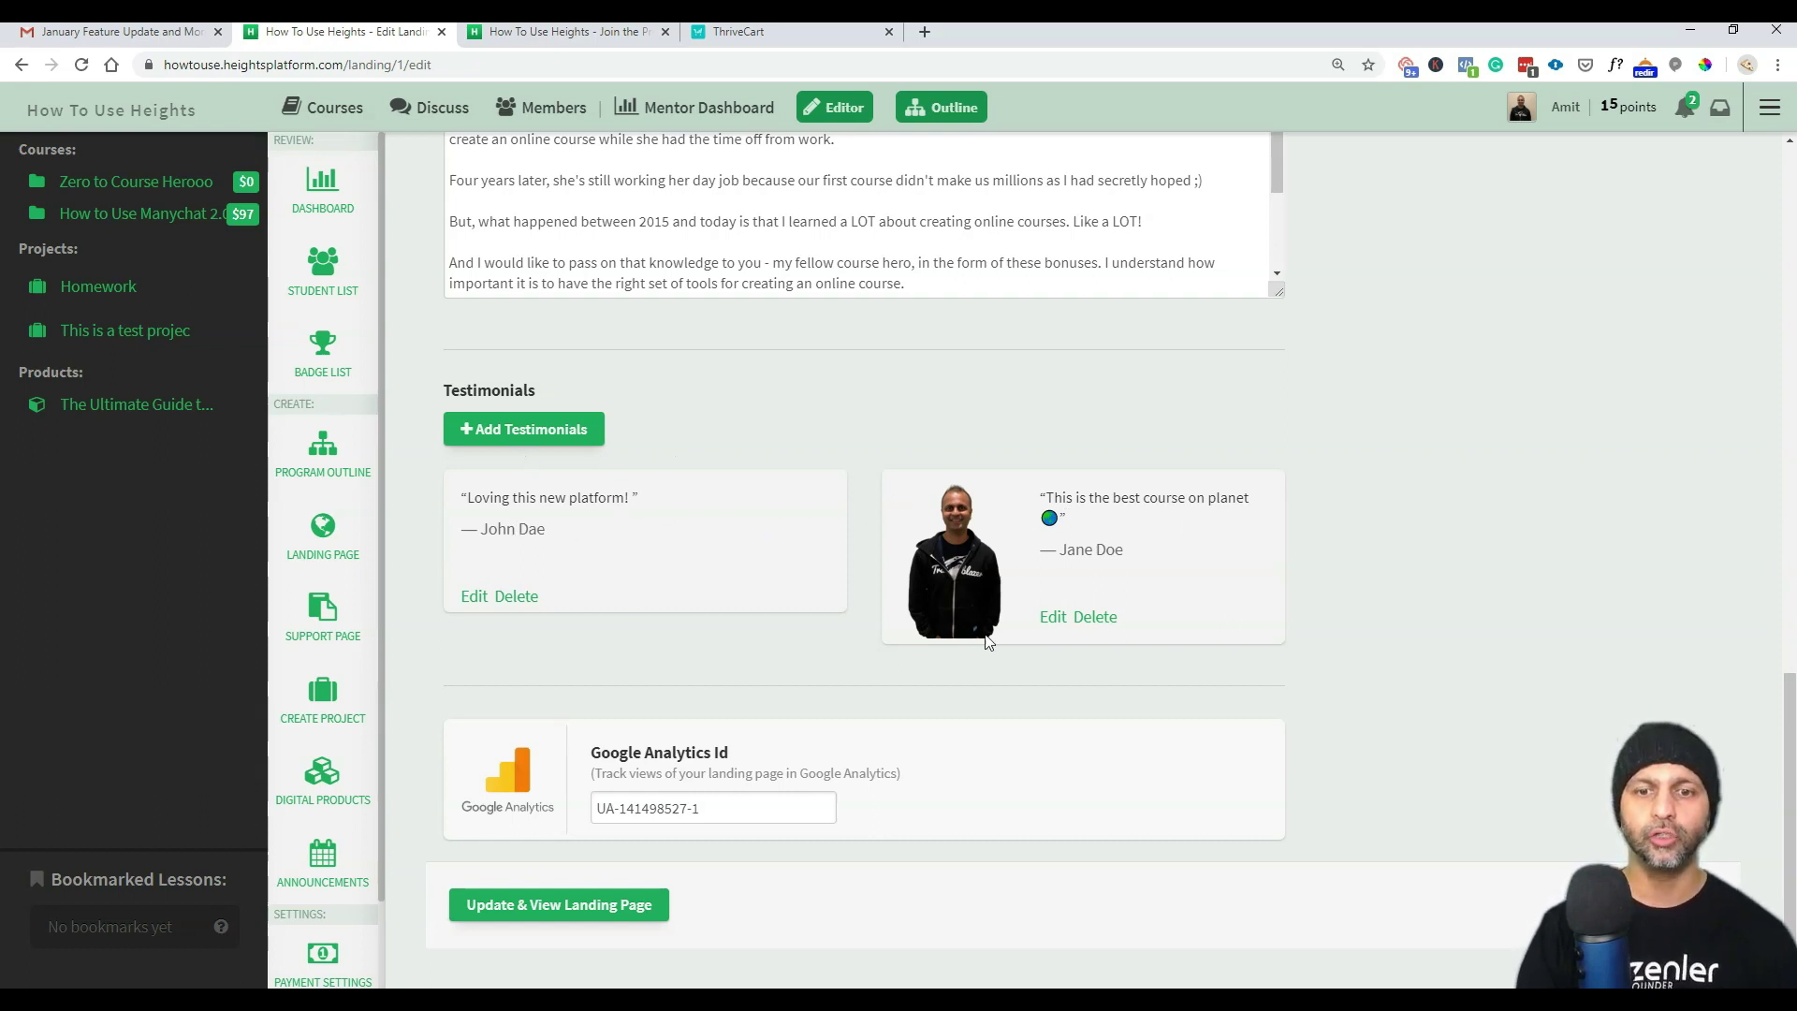
left_click(527, 431)
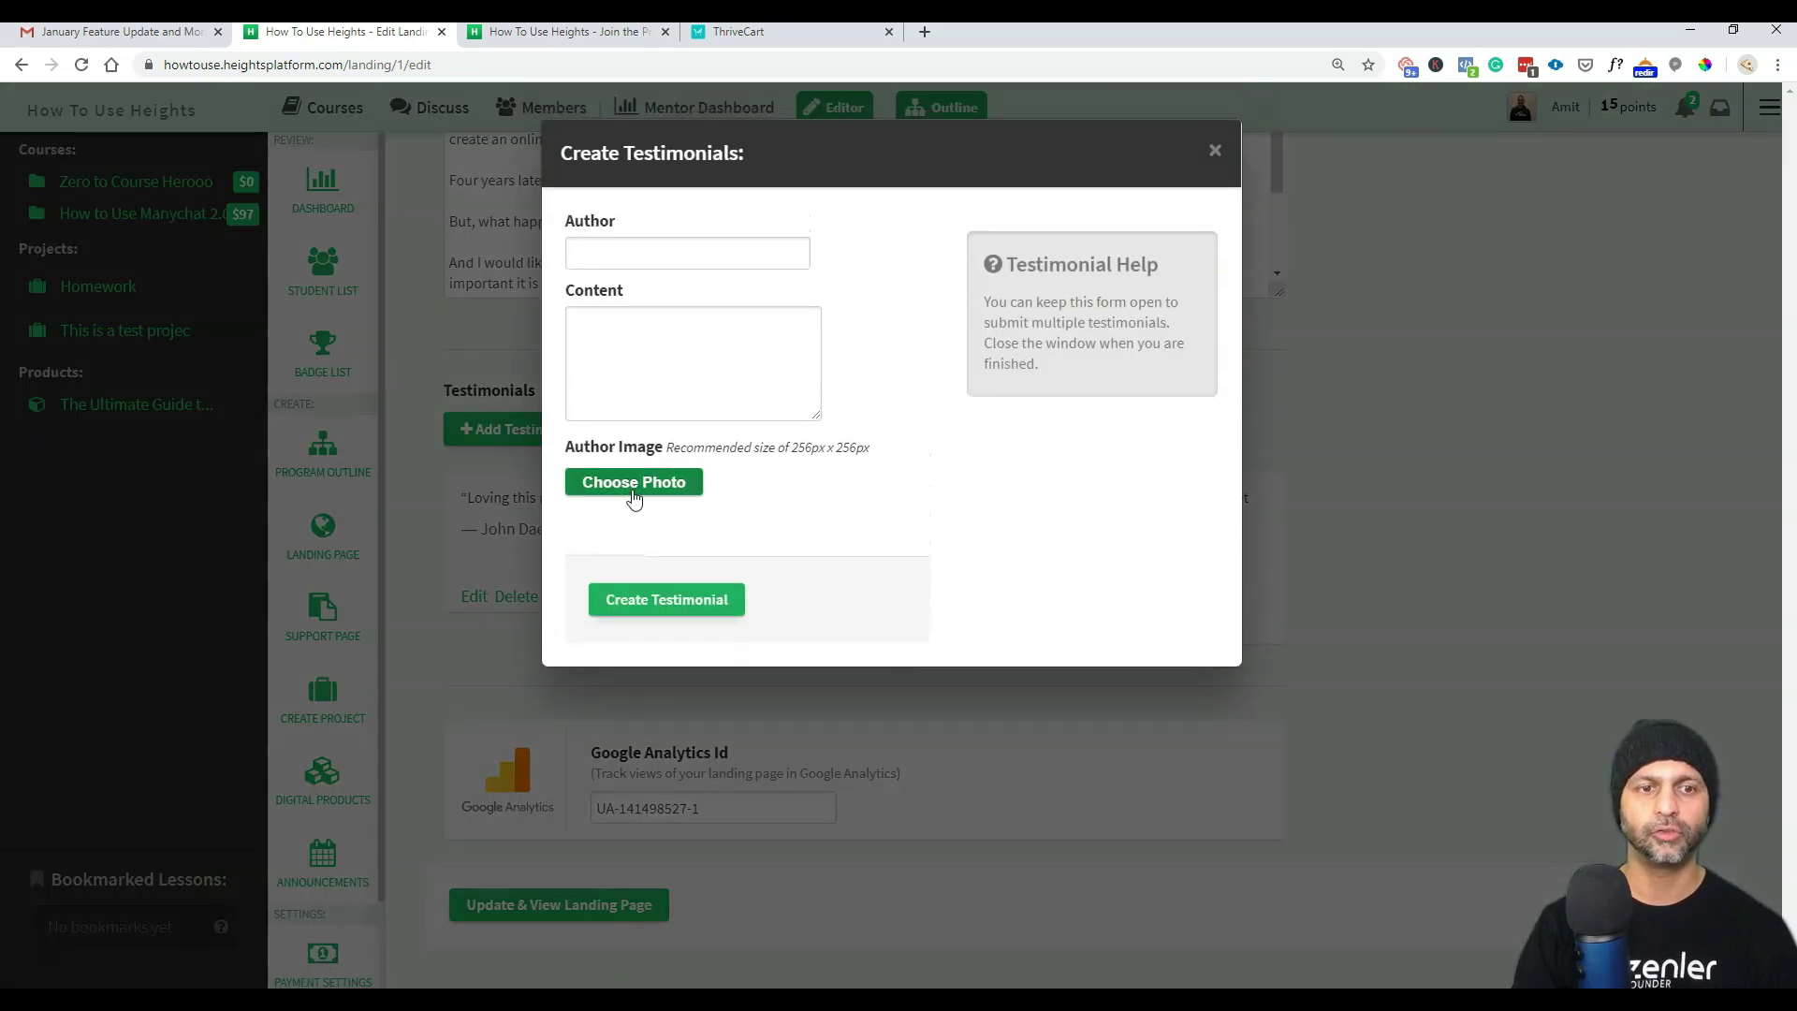
left_click_drag(590, 450, 886, 458)
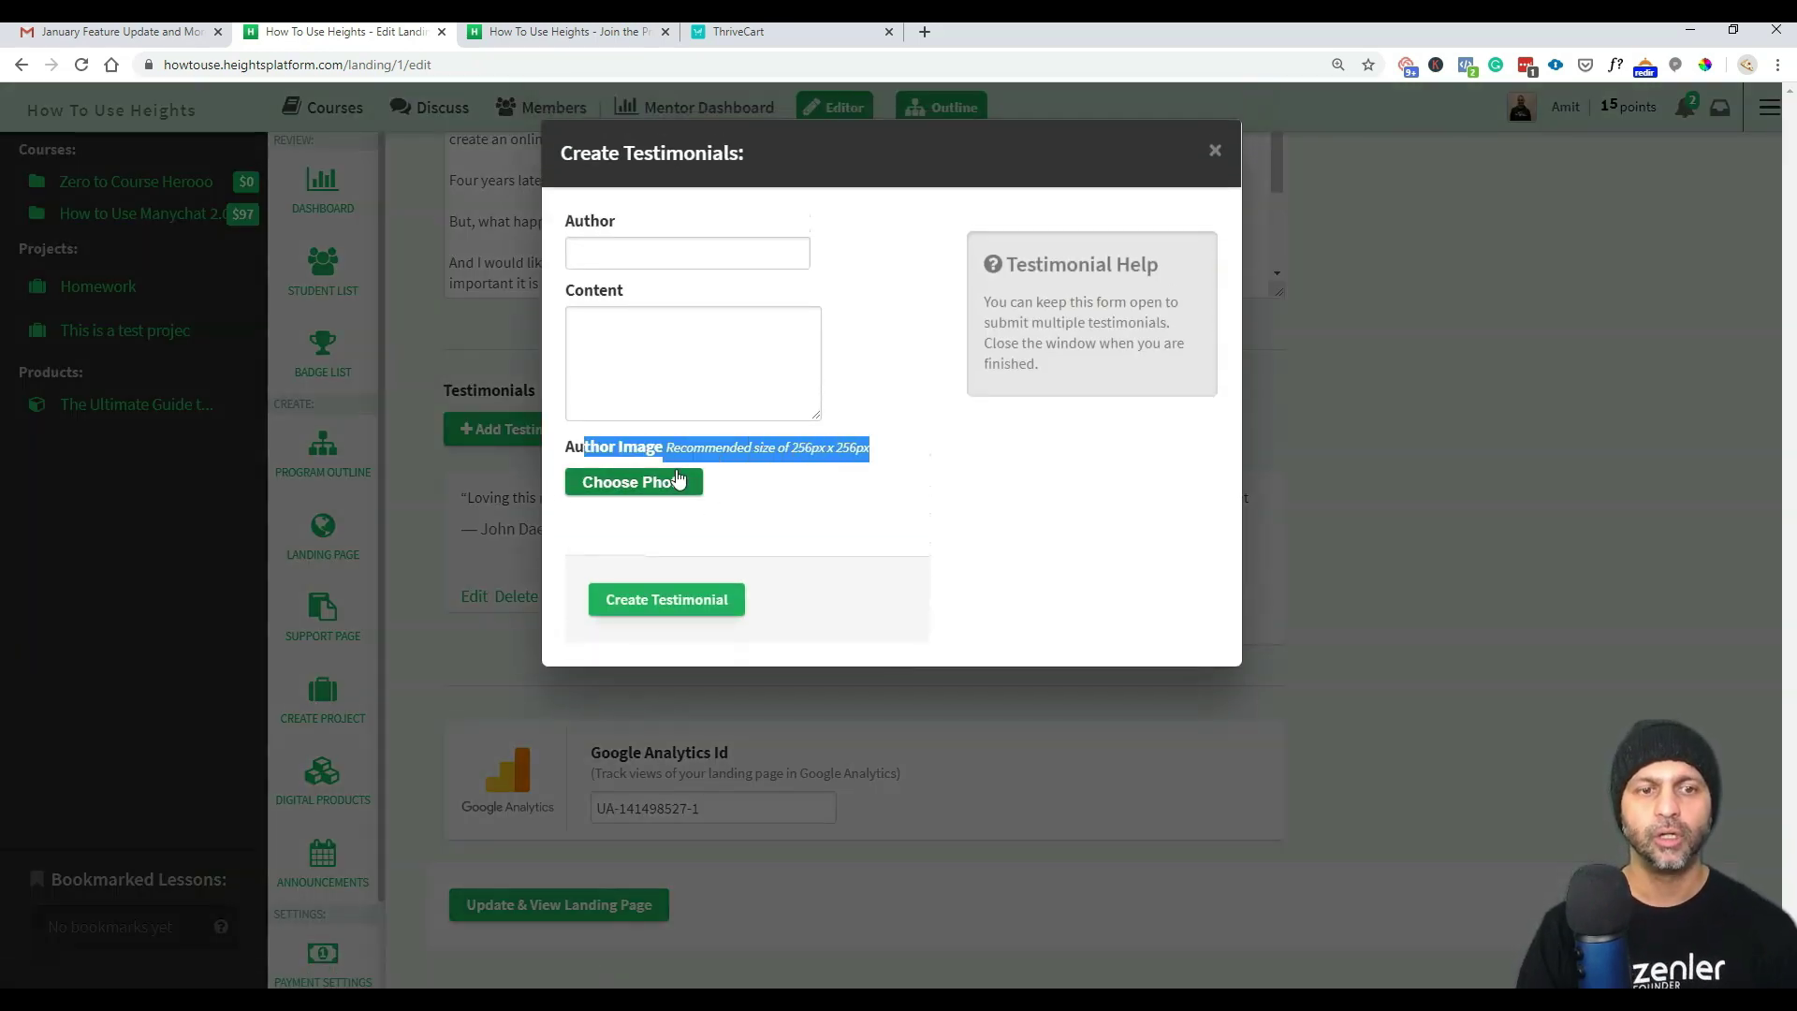
left_click(833, 438)
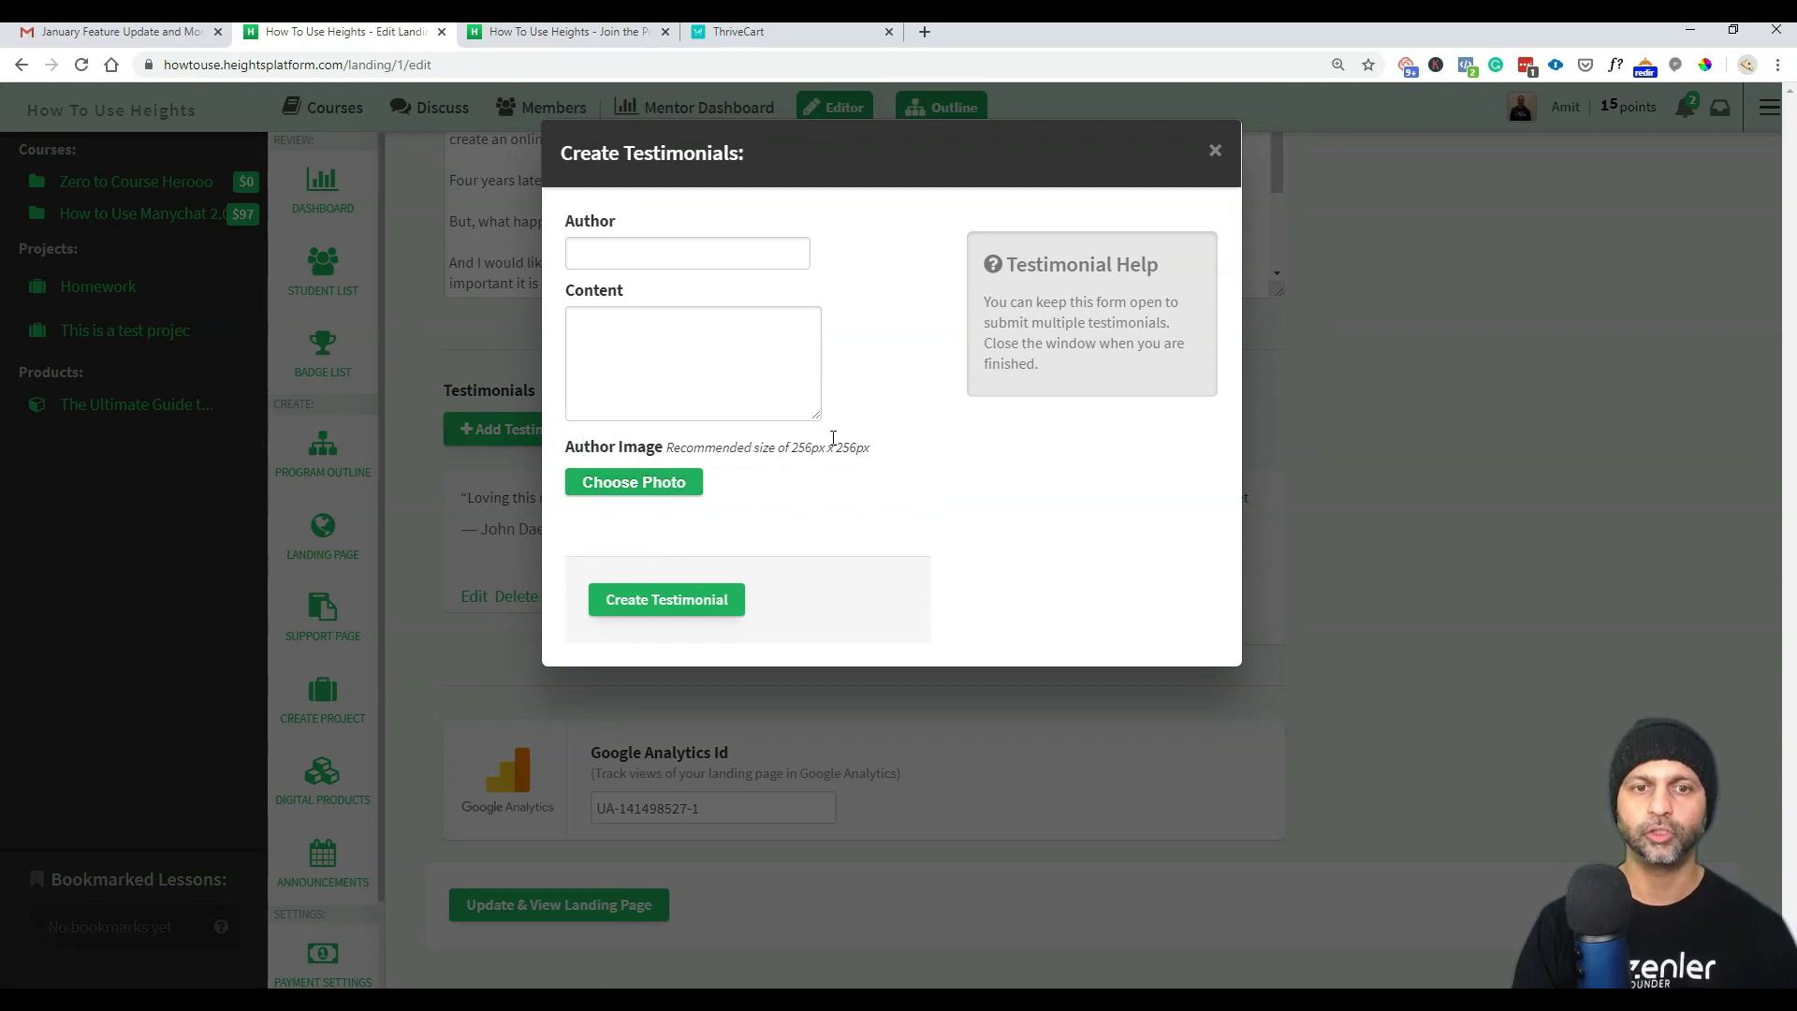
left_click(1213, 153)
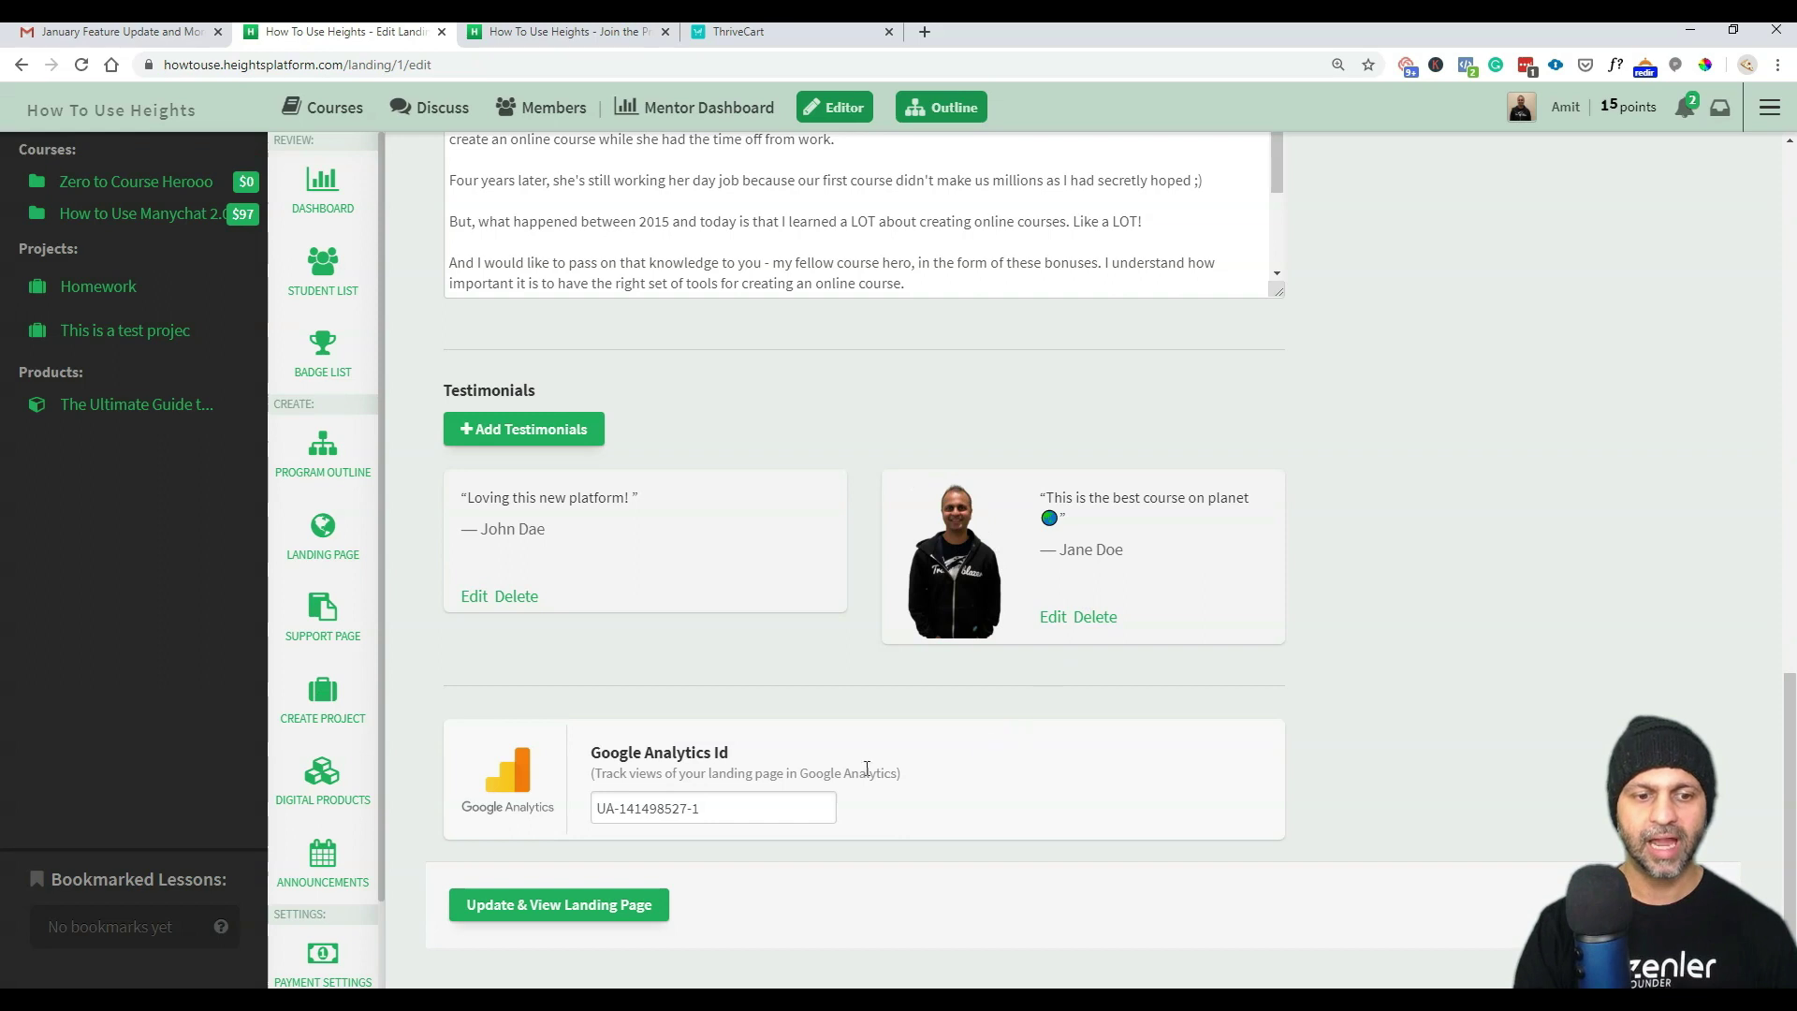
left_click(604, 904)
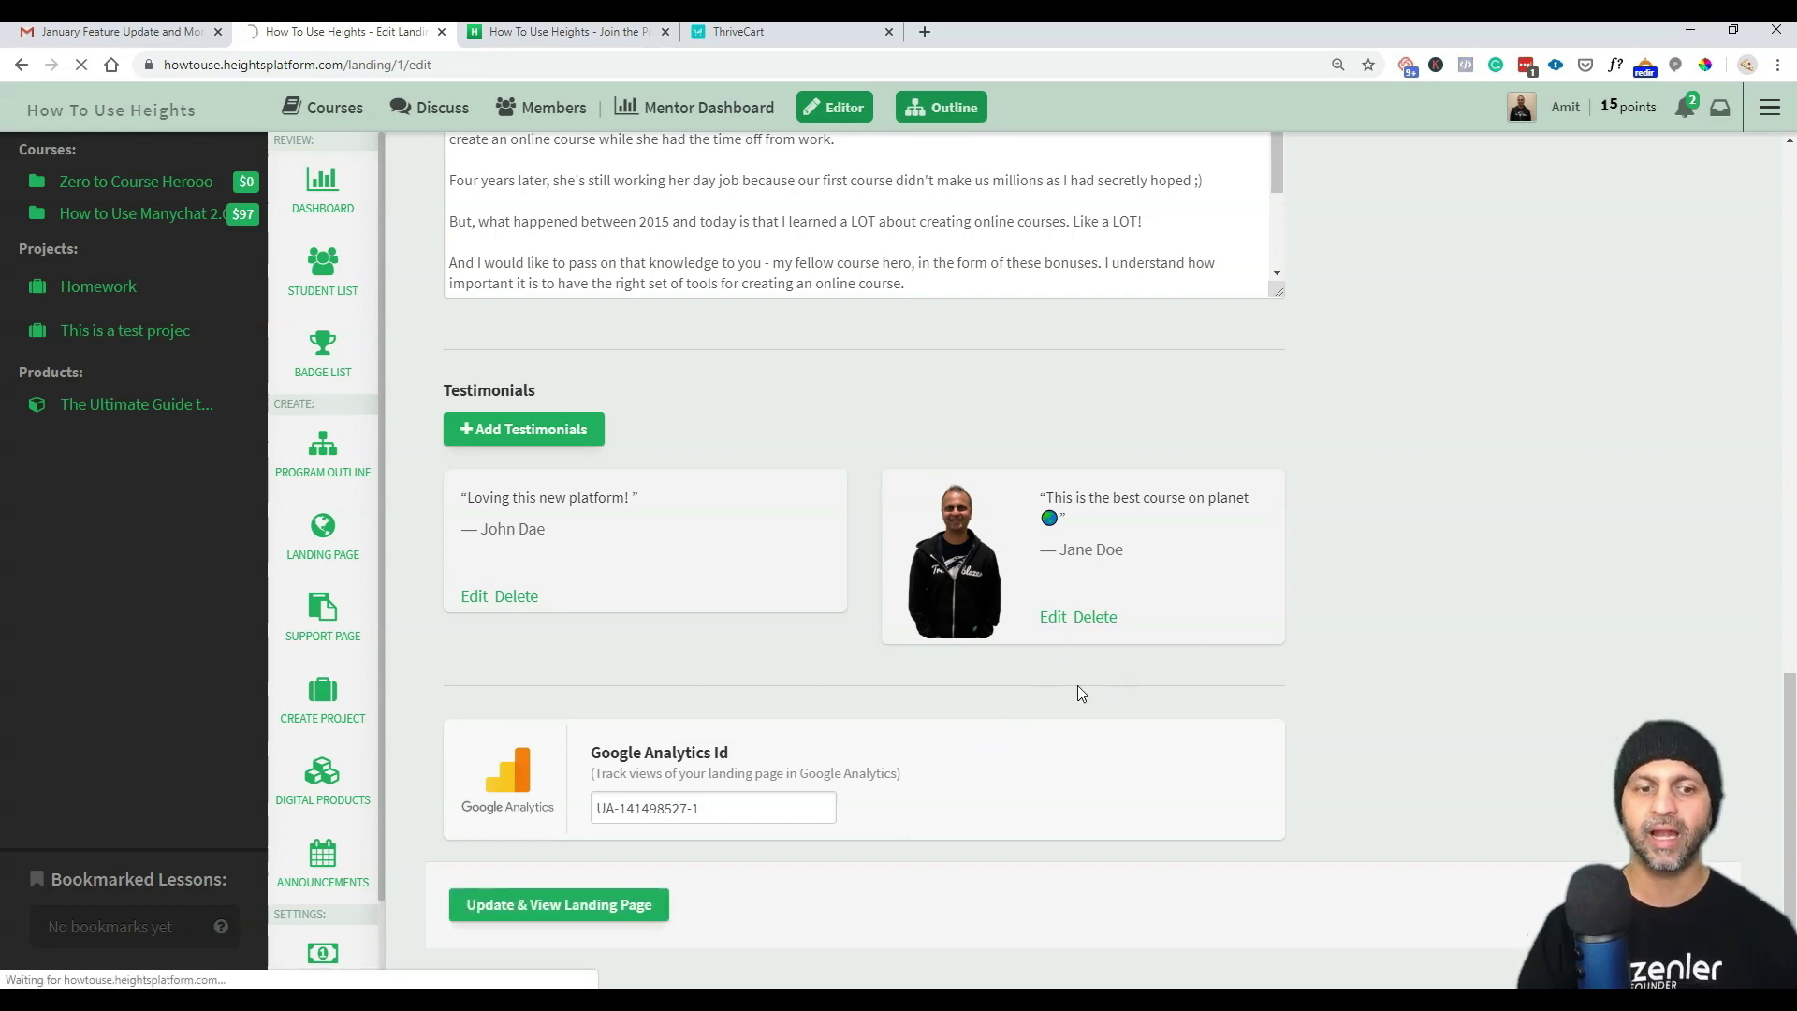
Scroll through the landing page preview and open the Zero to Course Herooo course
scroll(989, 689, "down", 20)
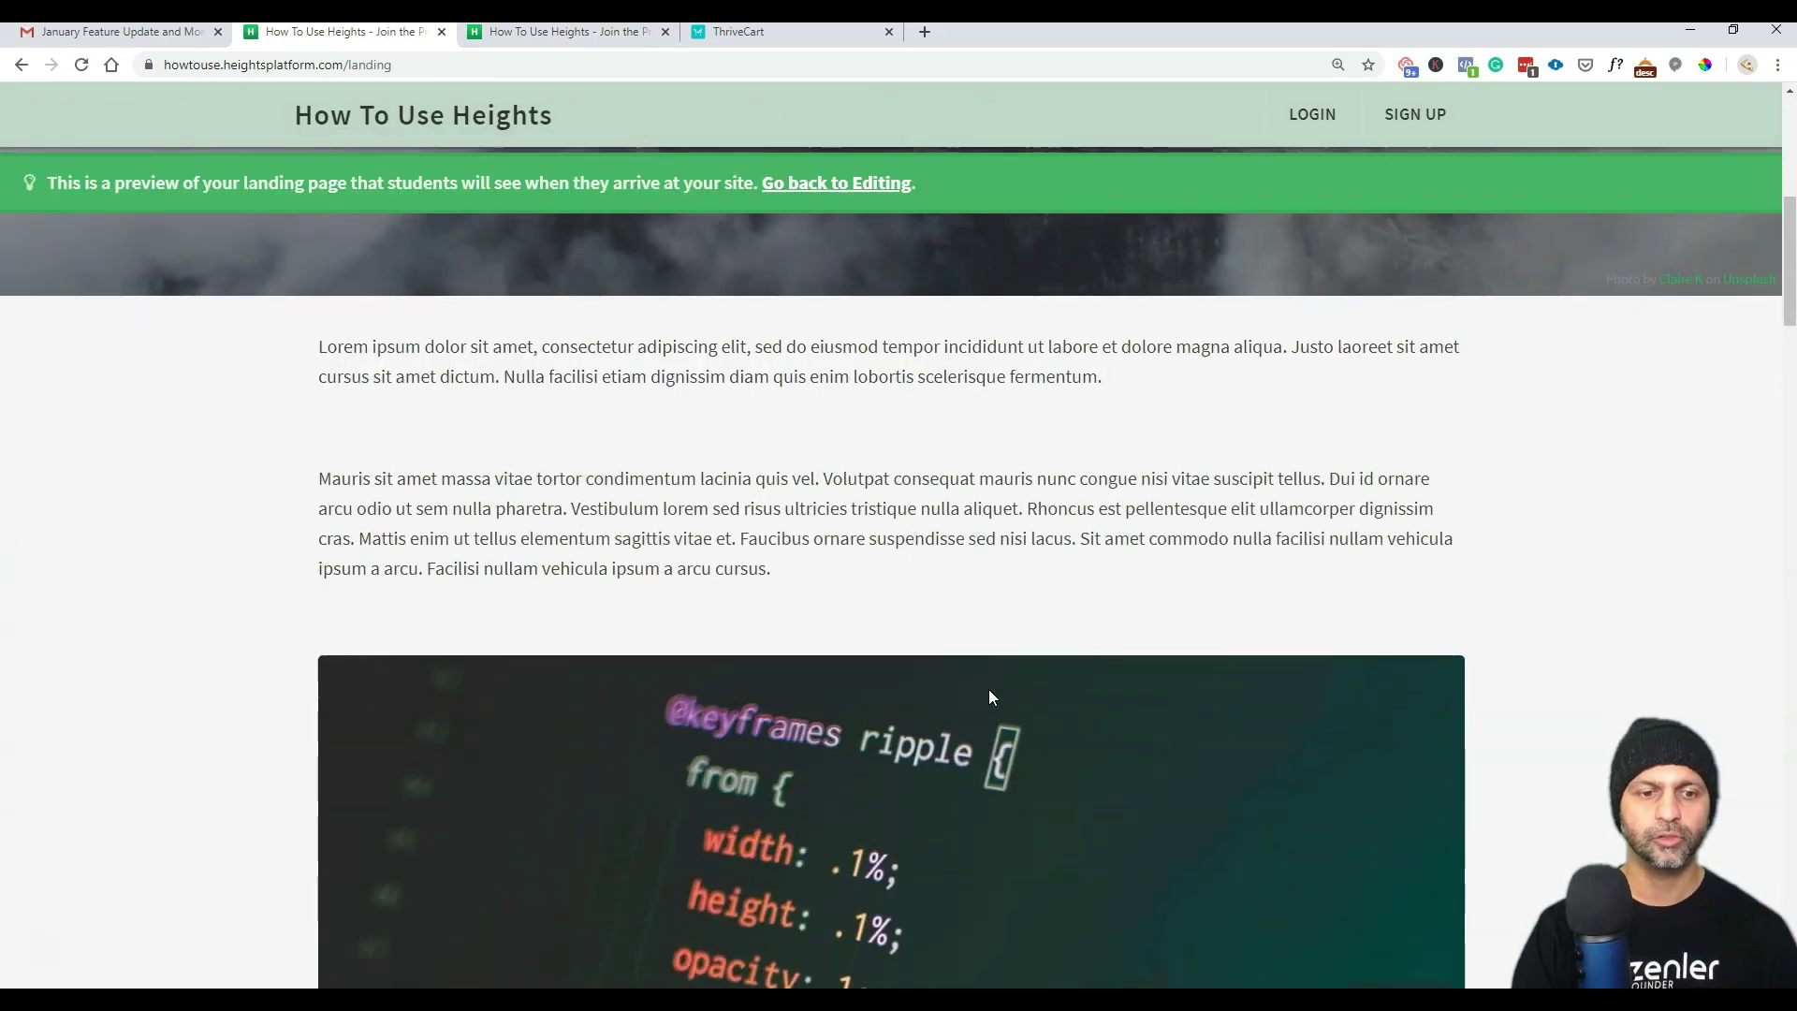
scroll(1000, 691, "down", 15)
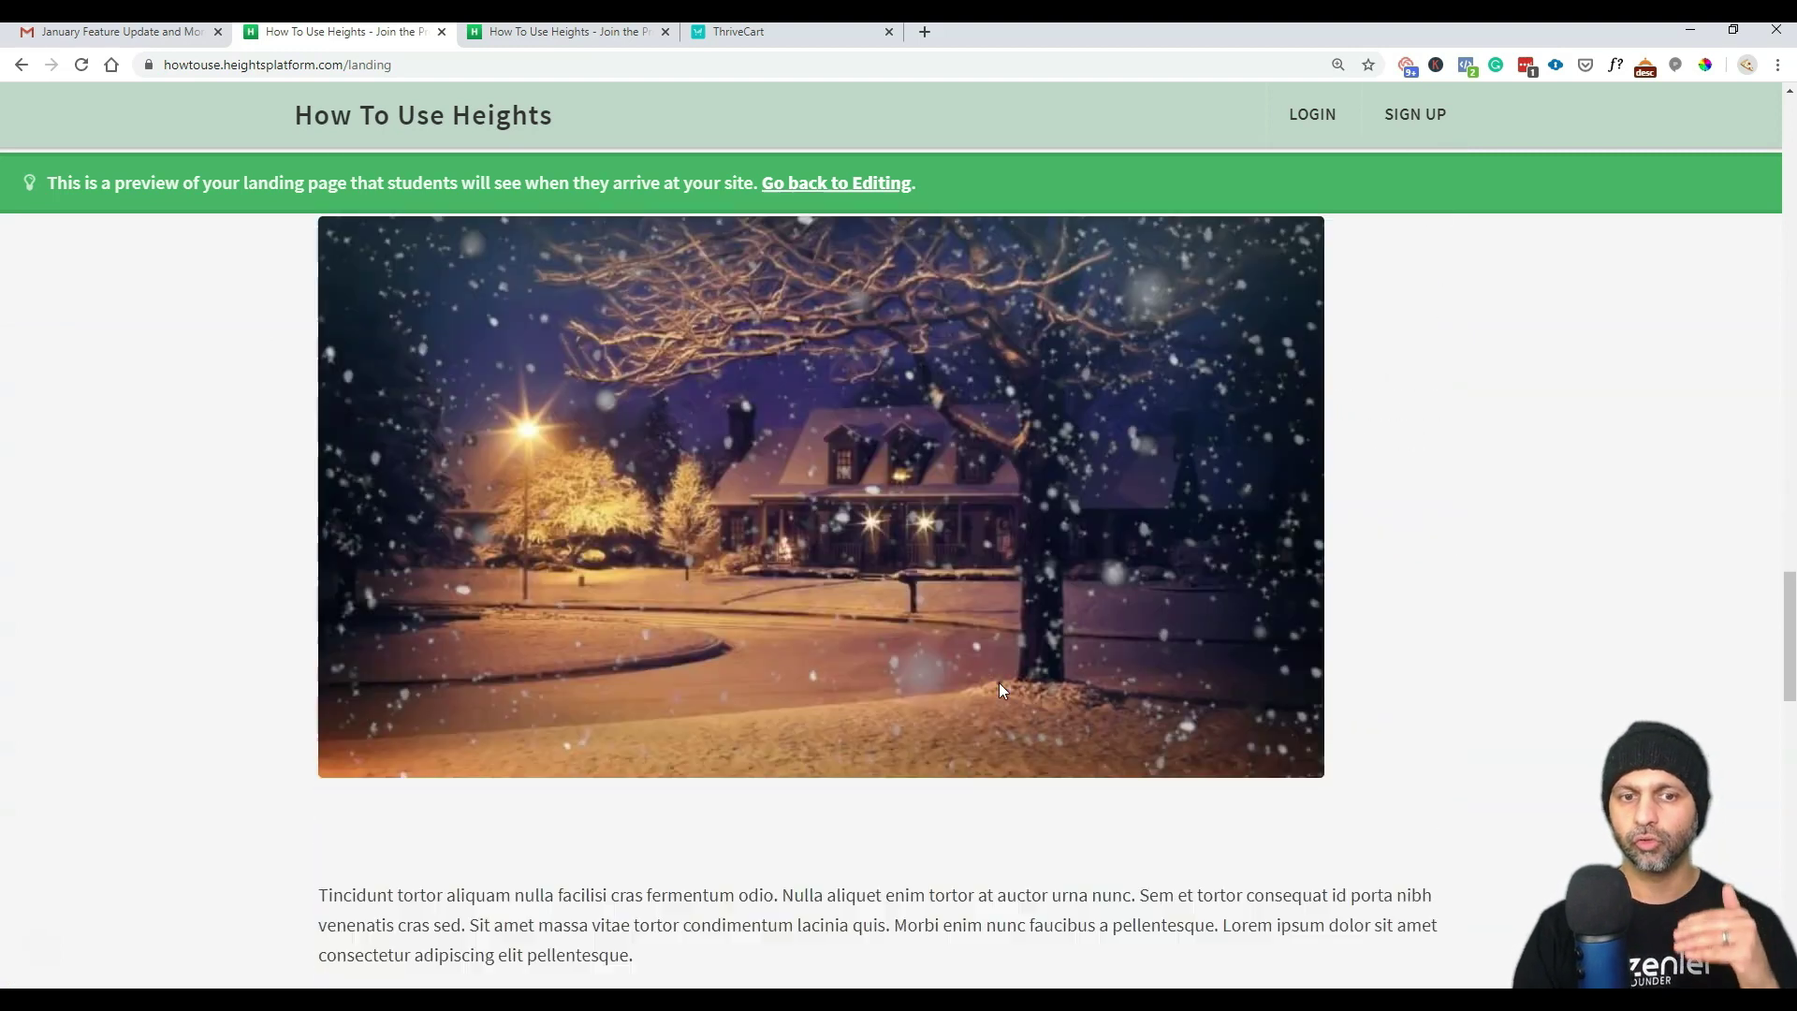
scroll(1001, 691, "down", 9)
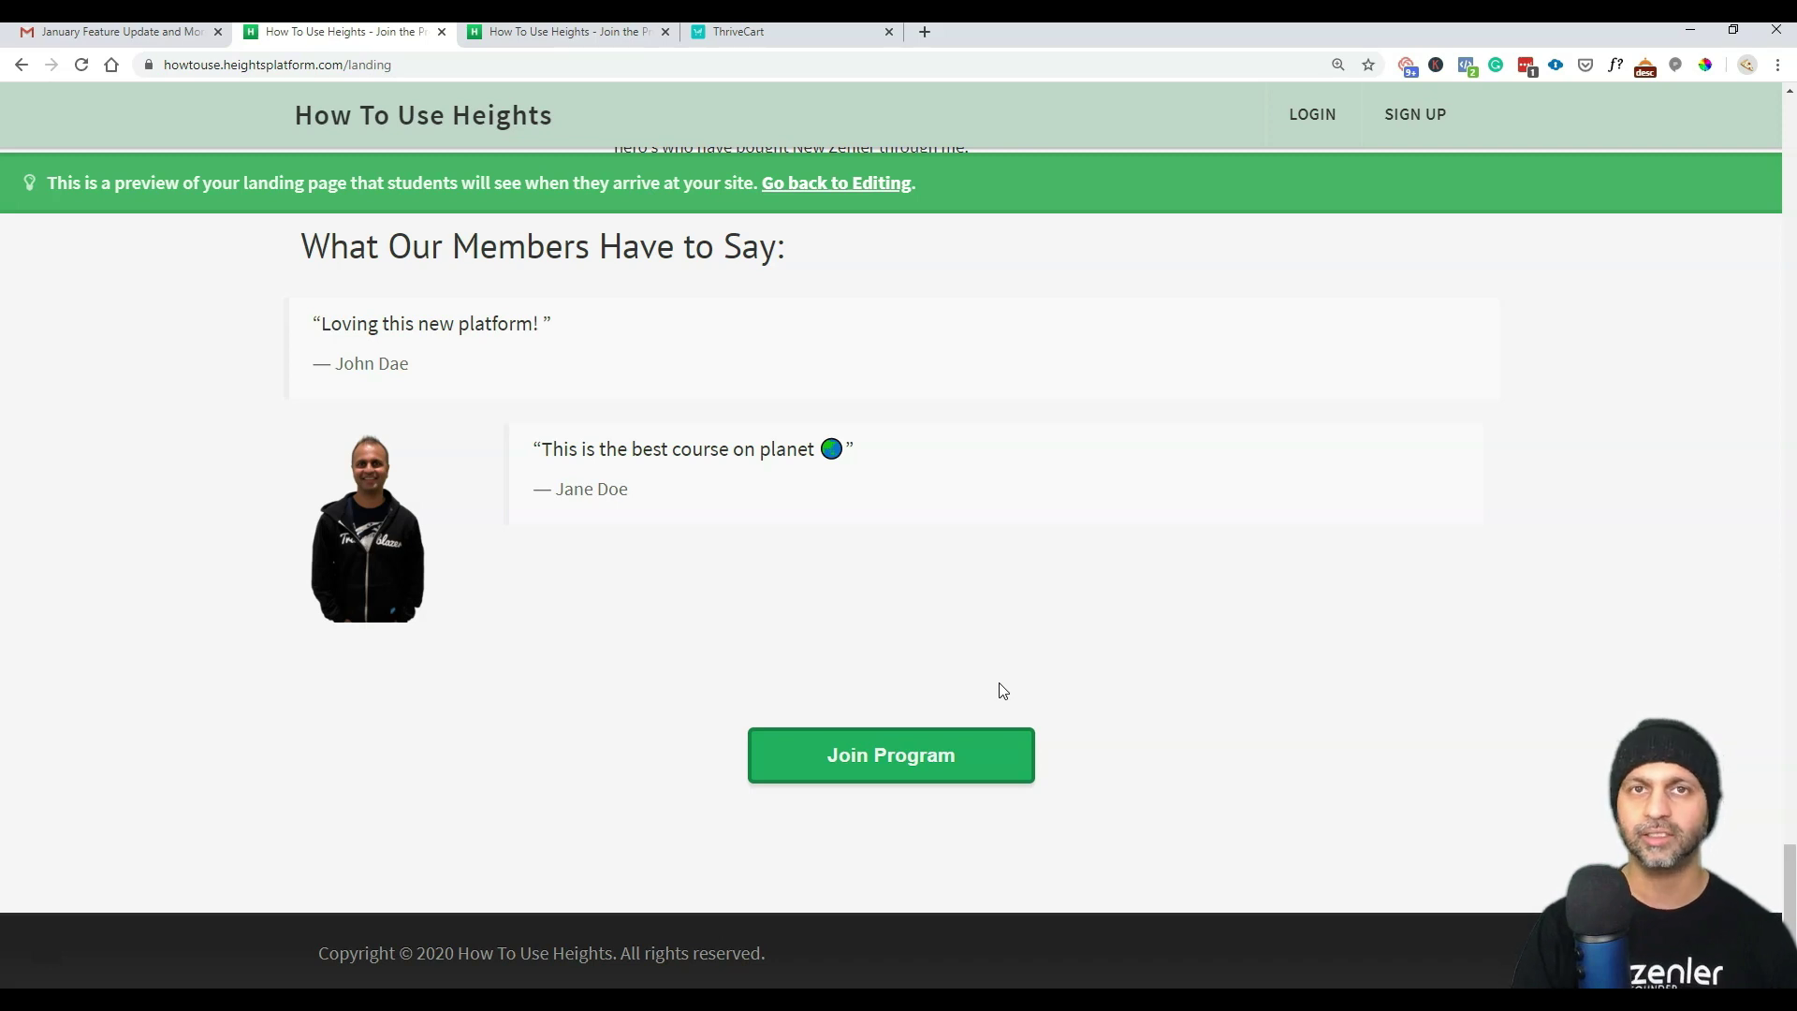
scroll(1003, 691, "up", 4)
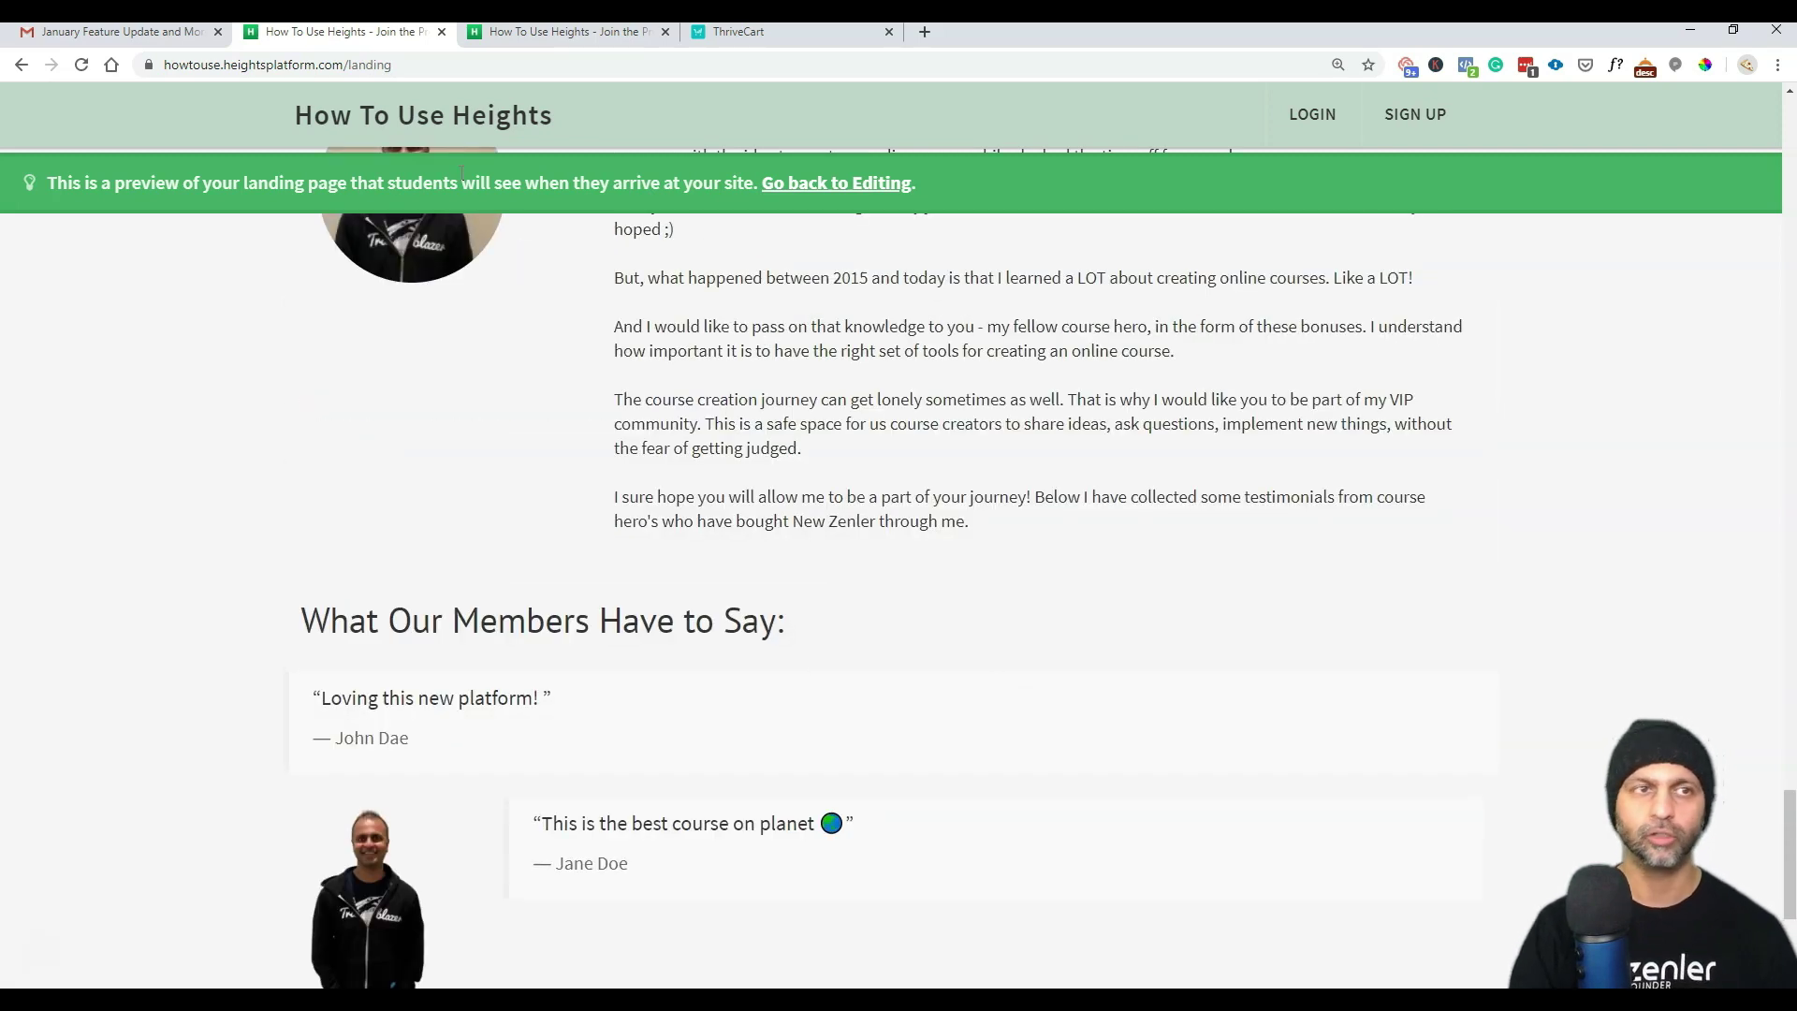
scroll(641, 604, "down", 4)
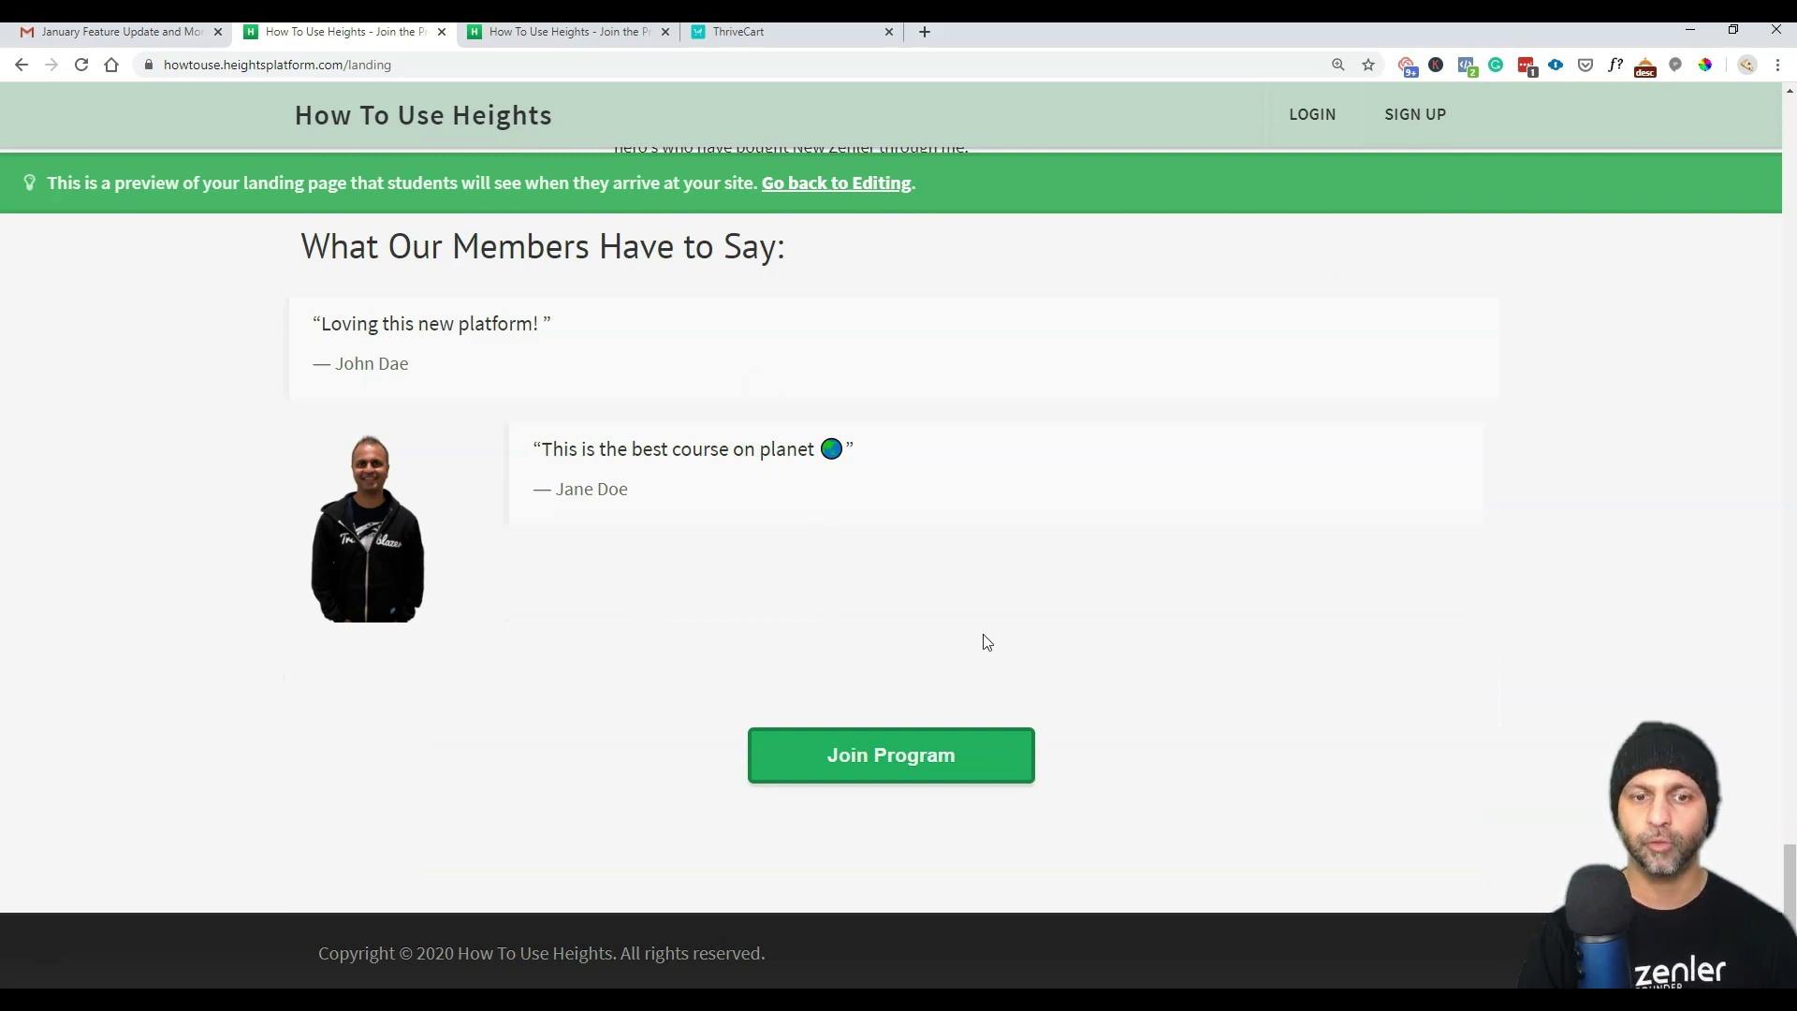
scroll(992, 641, "up", 20)
scroll(1028, 632, "down", 6)
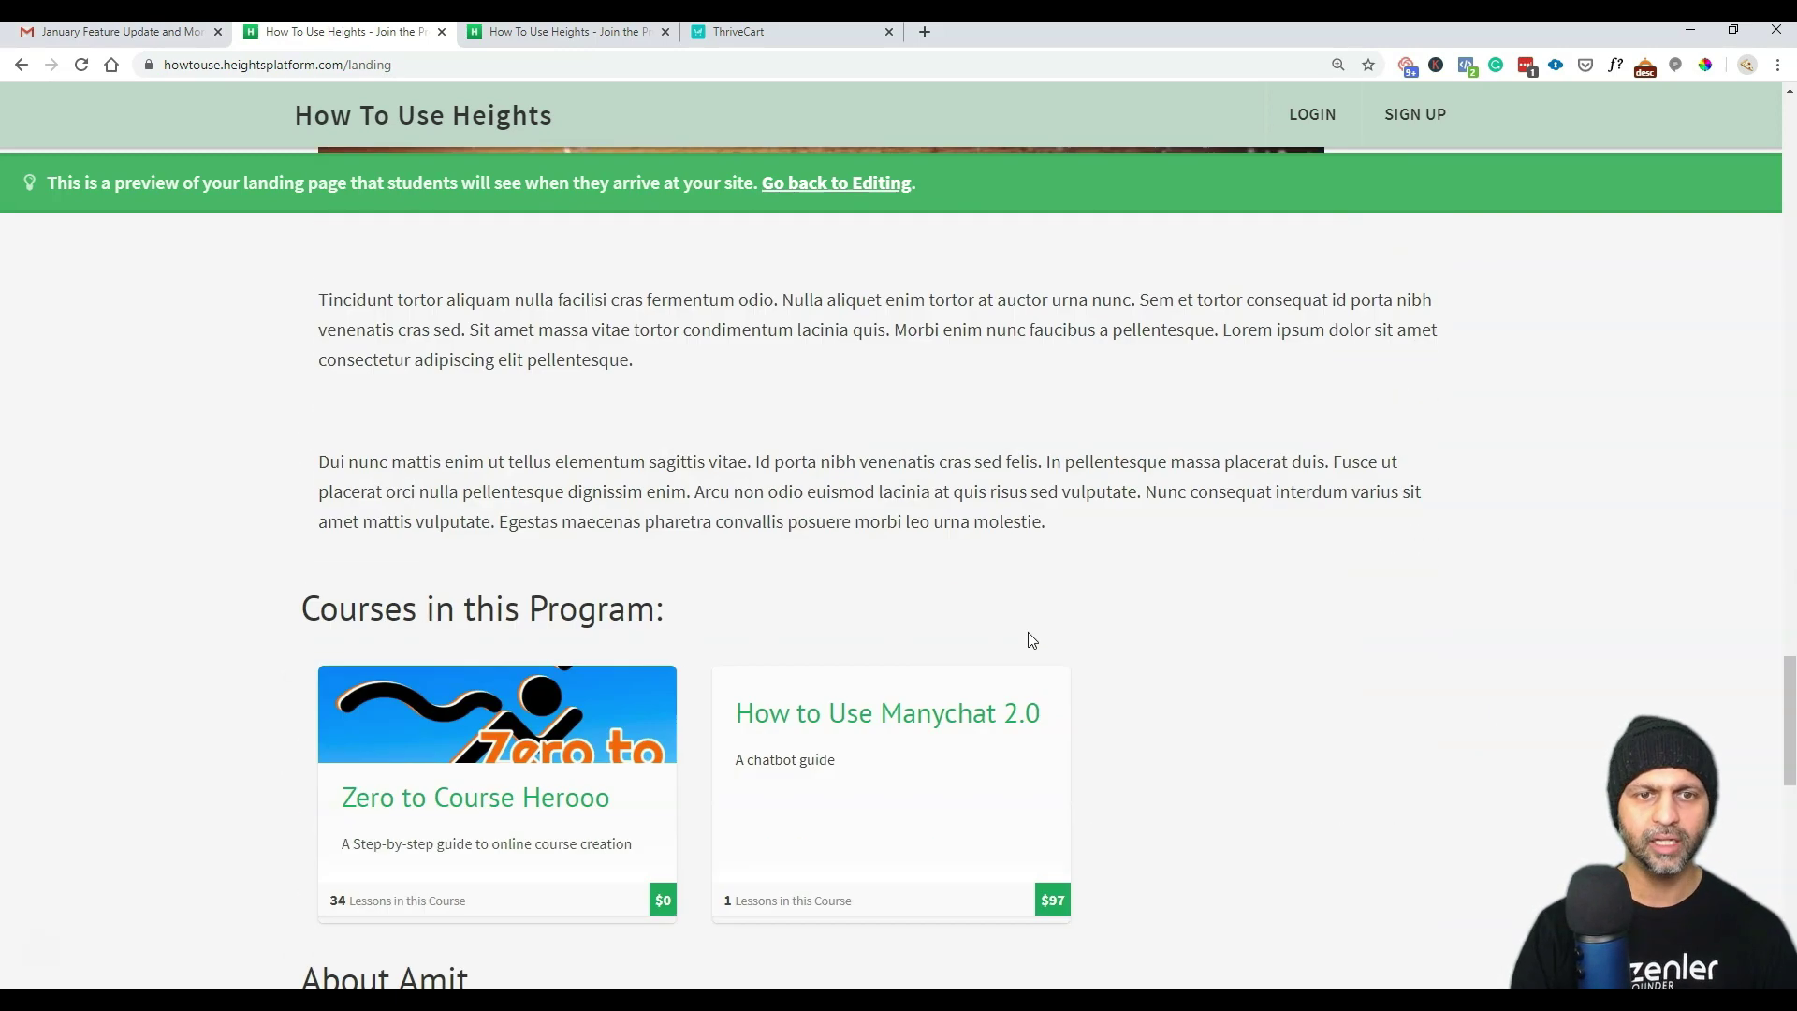
scroll(1031, 640, "down", 2)
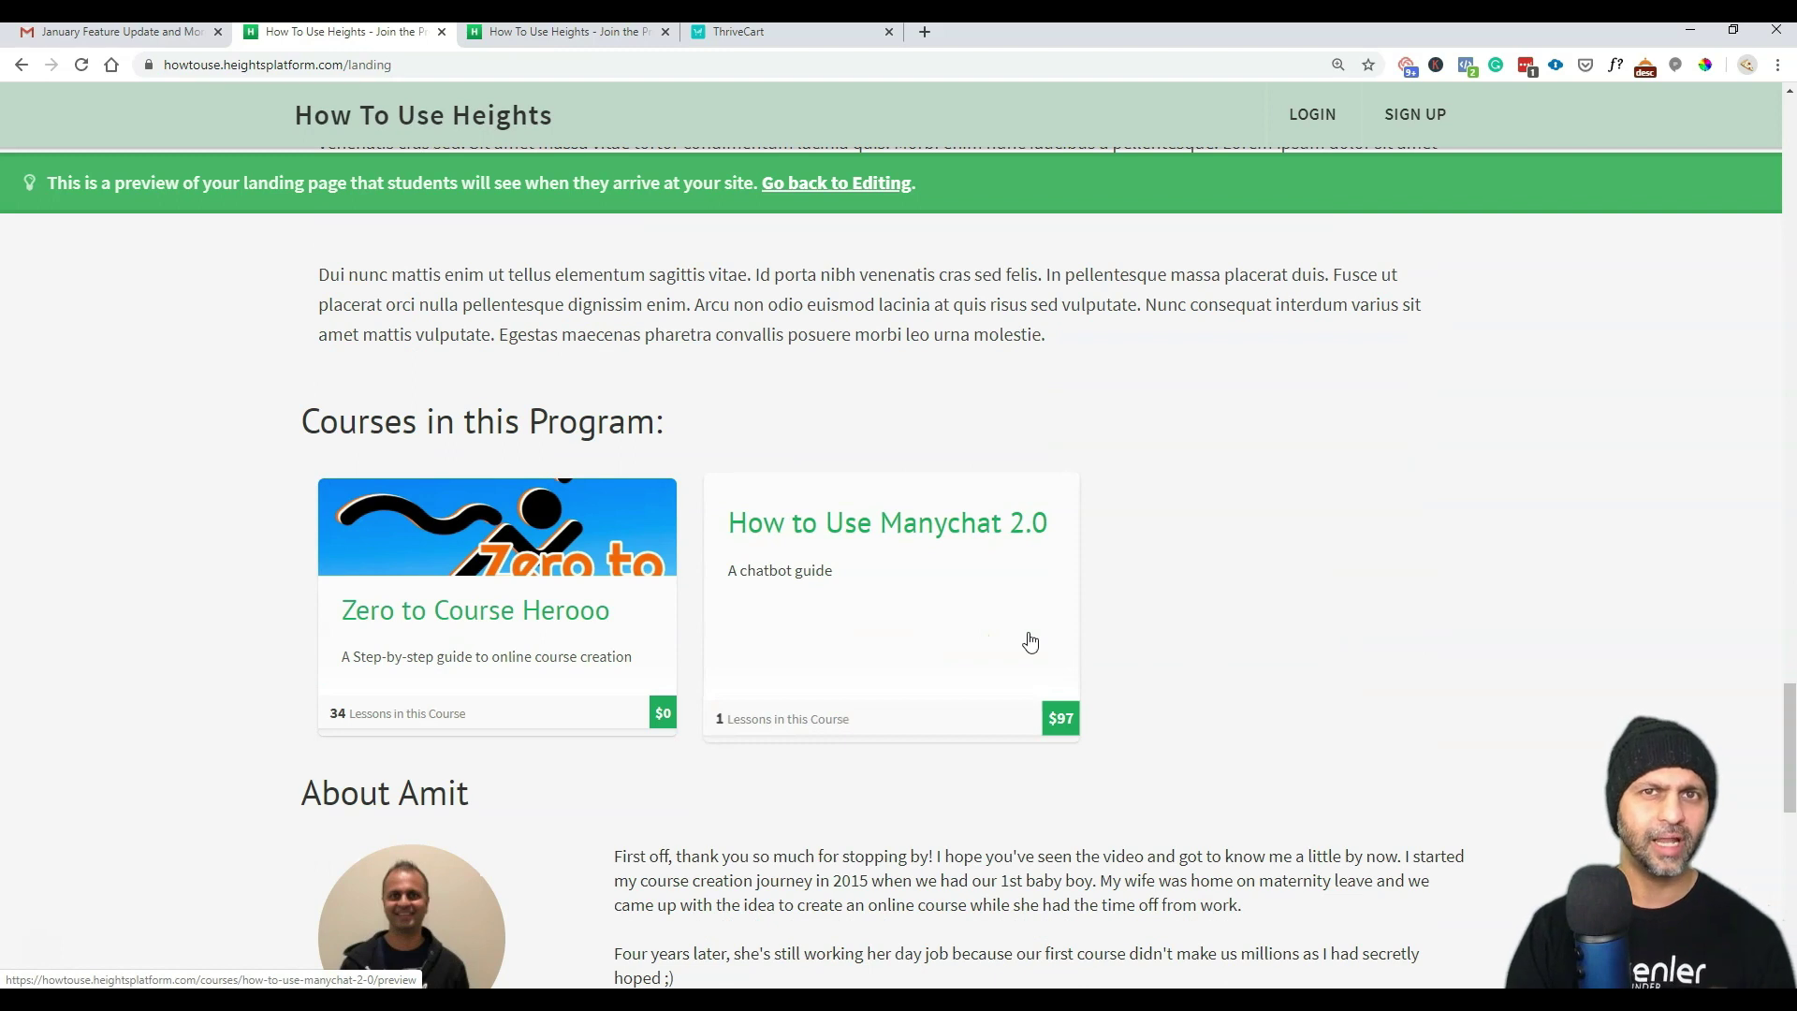
left_click(548, 574)
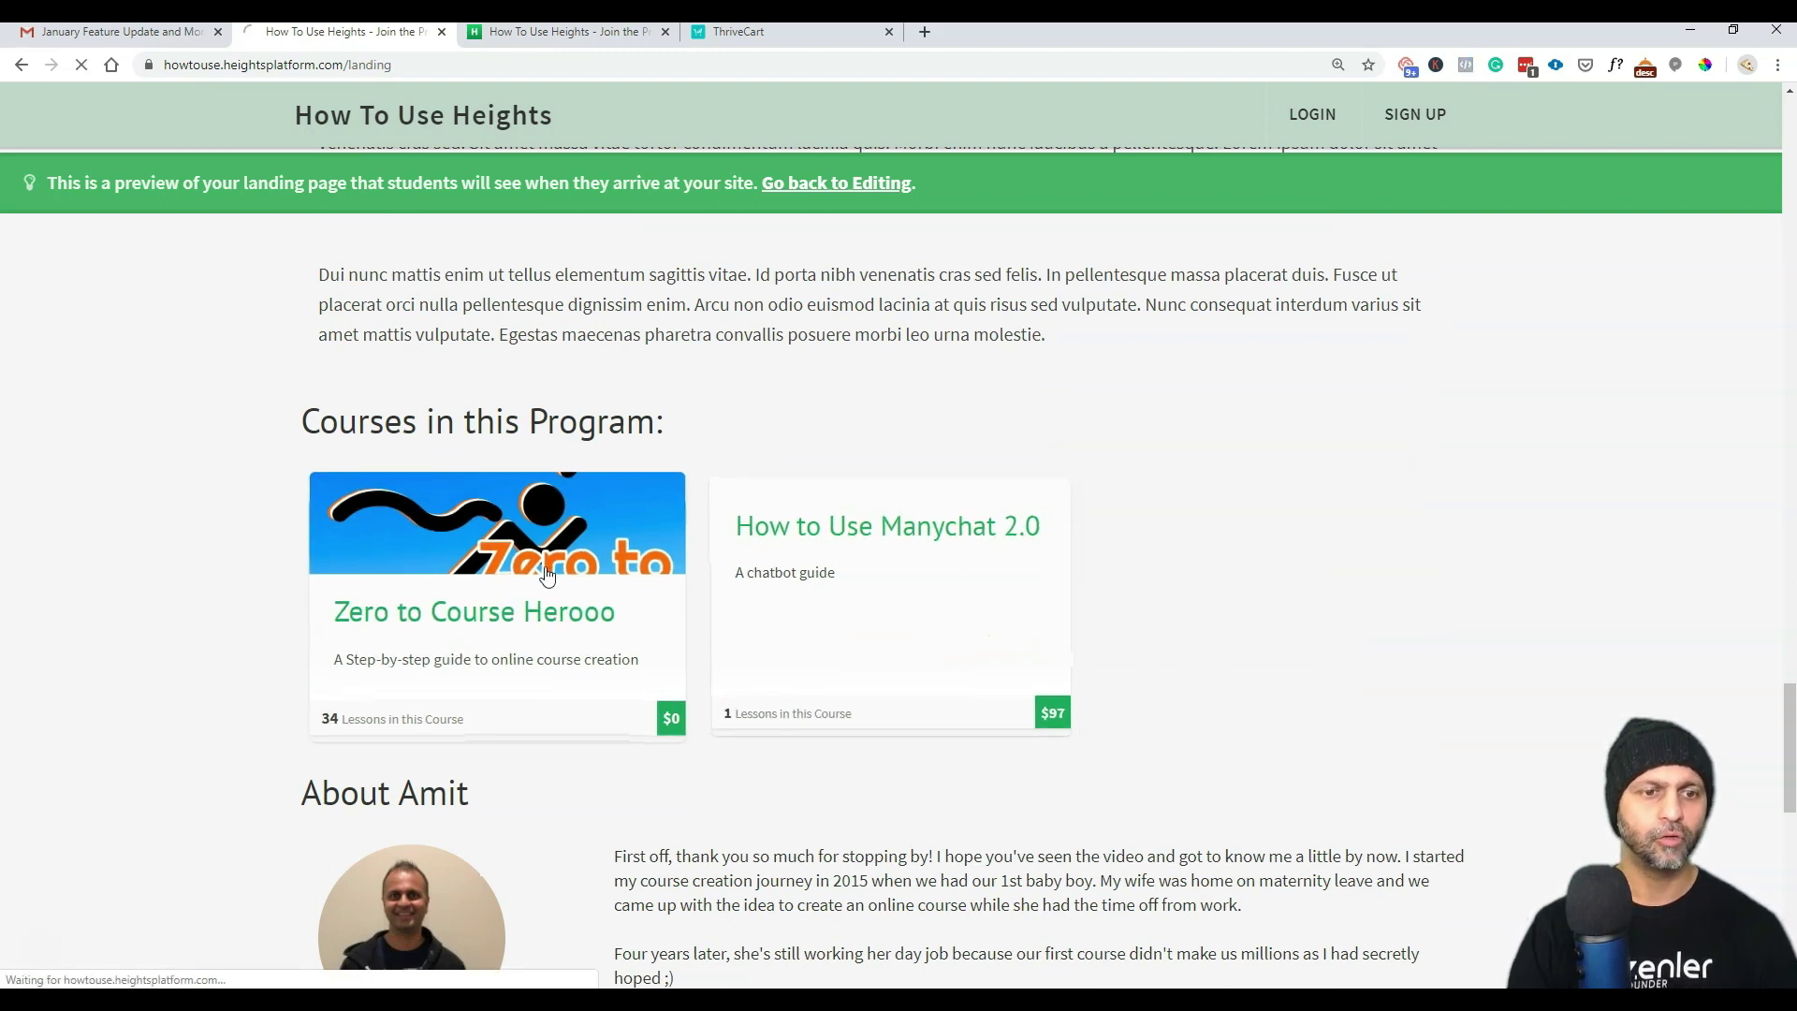
Browse the Zero to Course Herooo lessons and try Join Program from the preview
scroll(1257, 609, "down", 14)
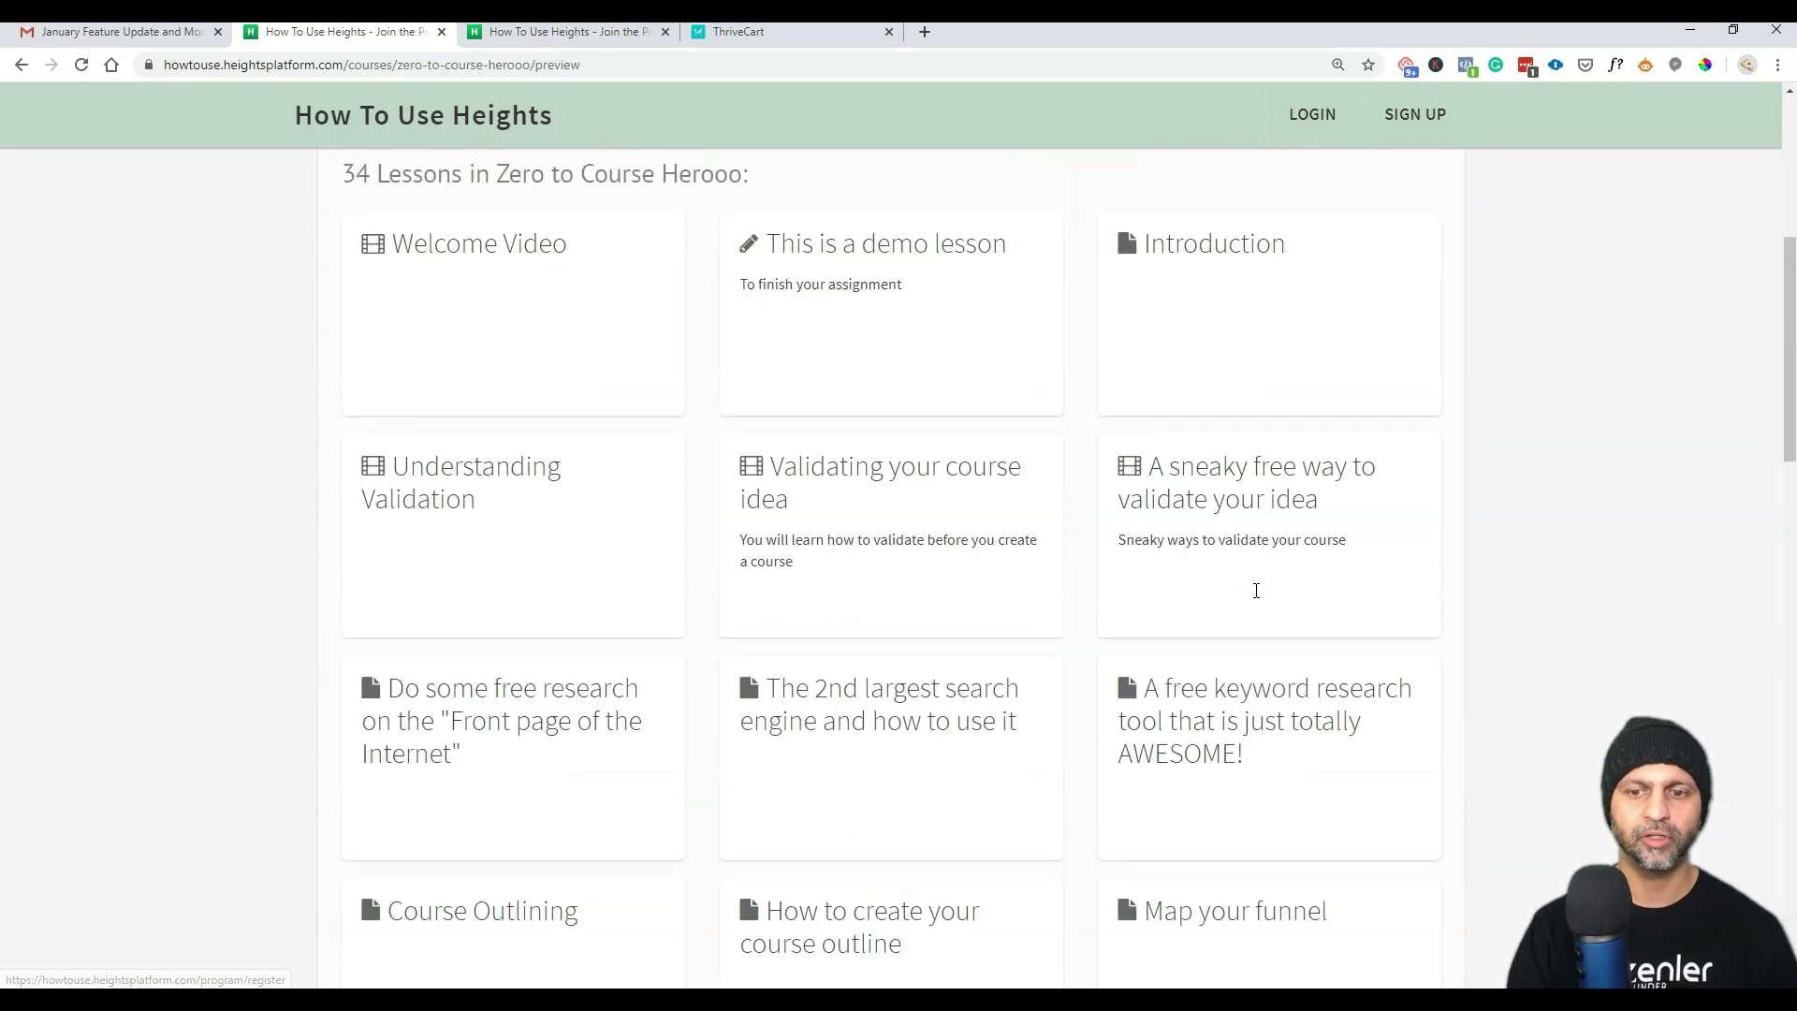
scroll(1258, 597, "down", 10)
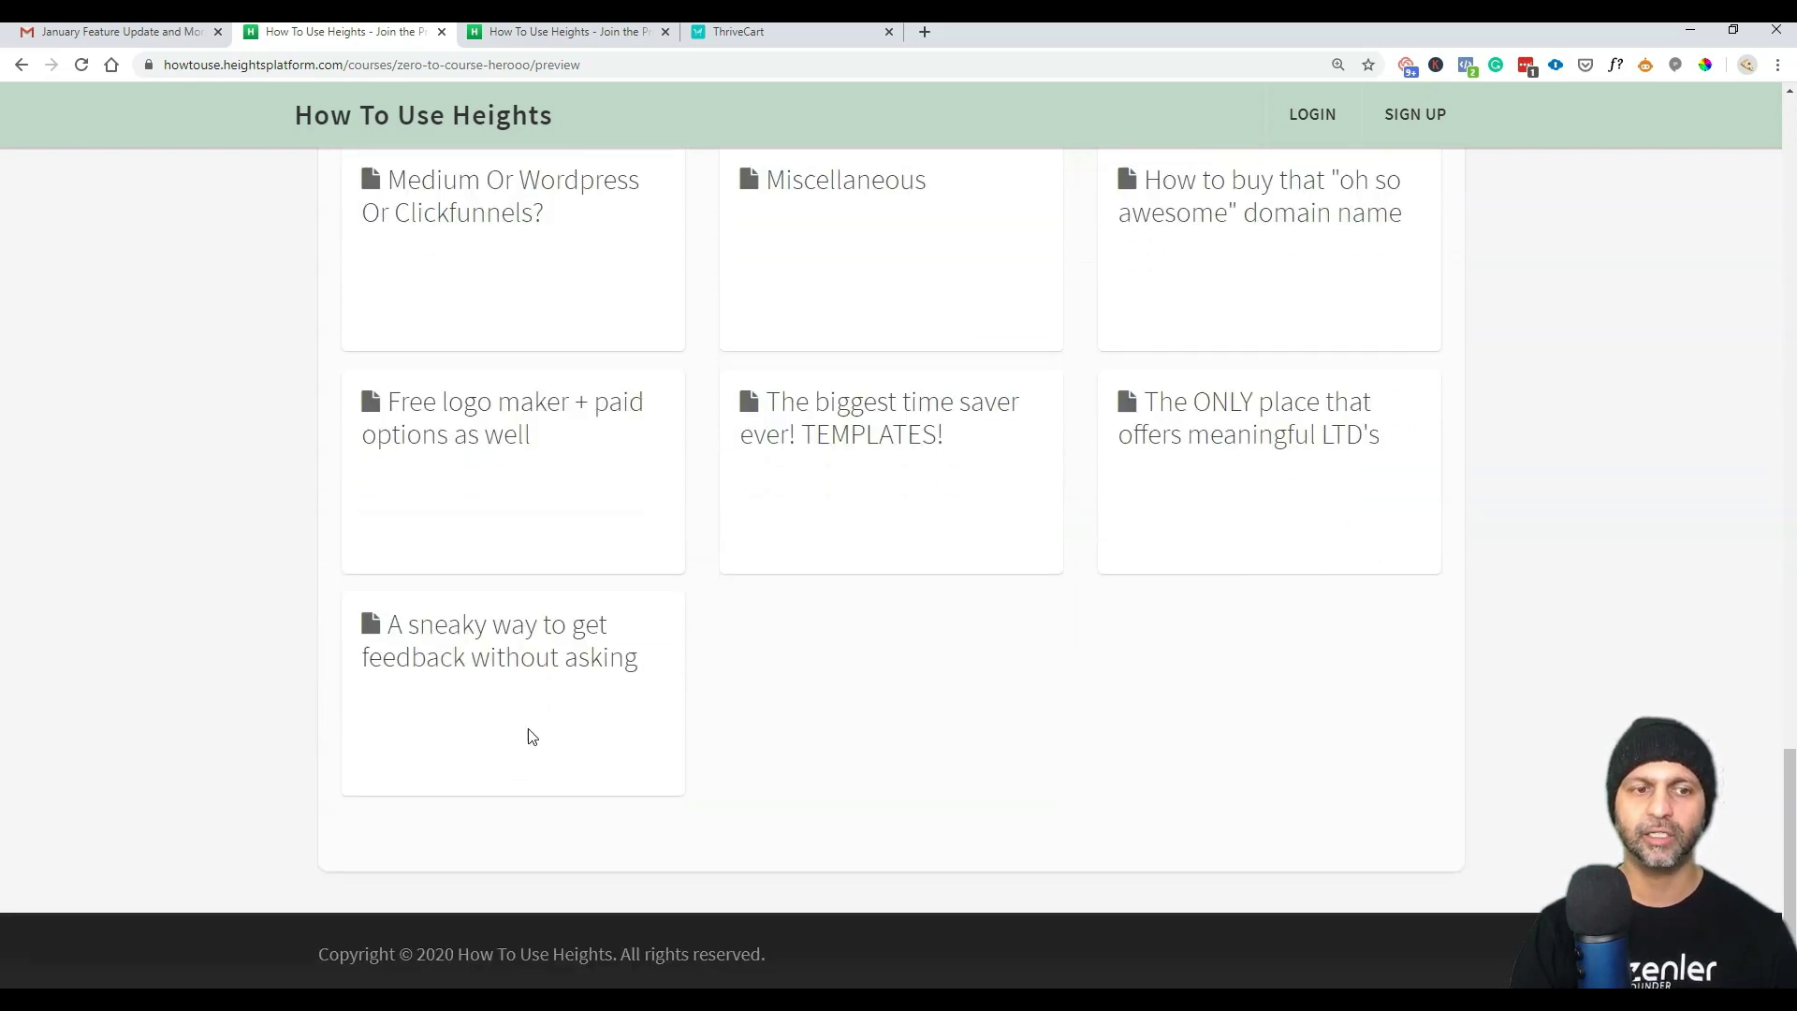
scroll(675, 704, "up", 20)
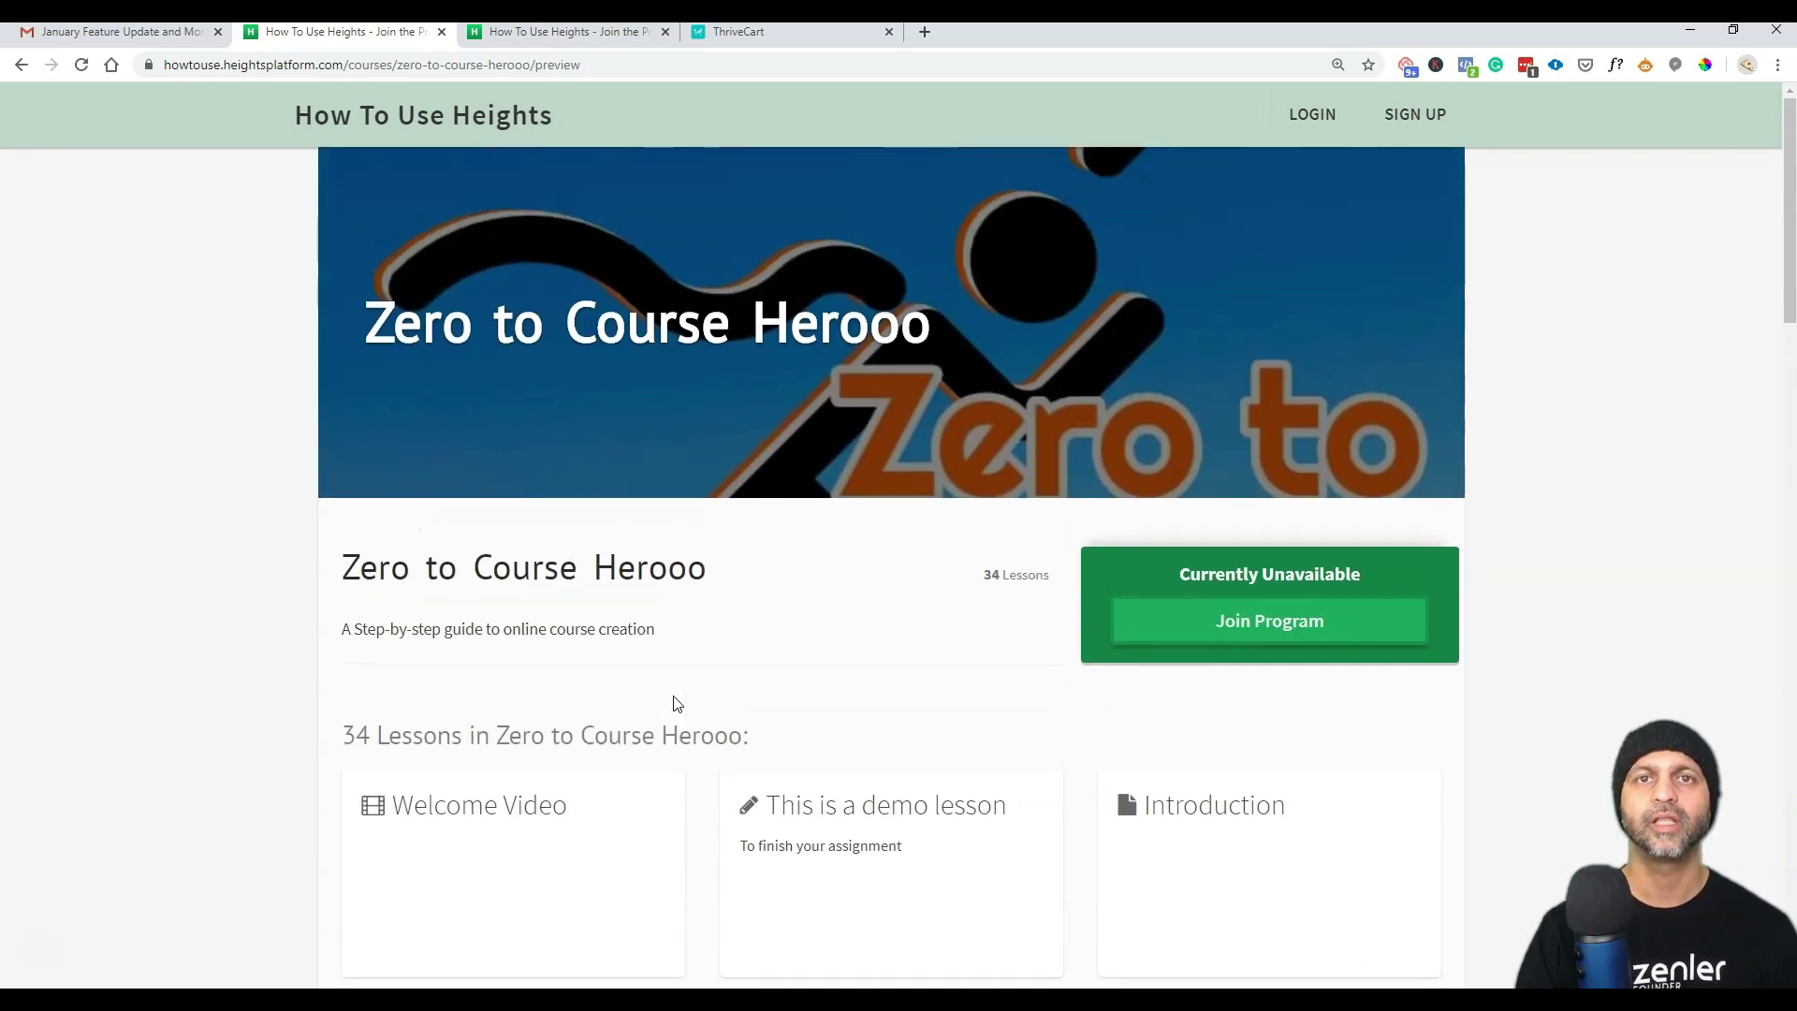
left_click(1343, 632)
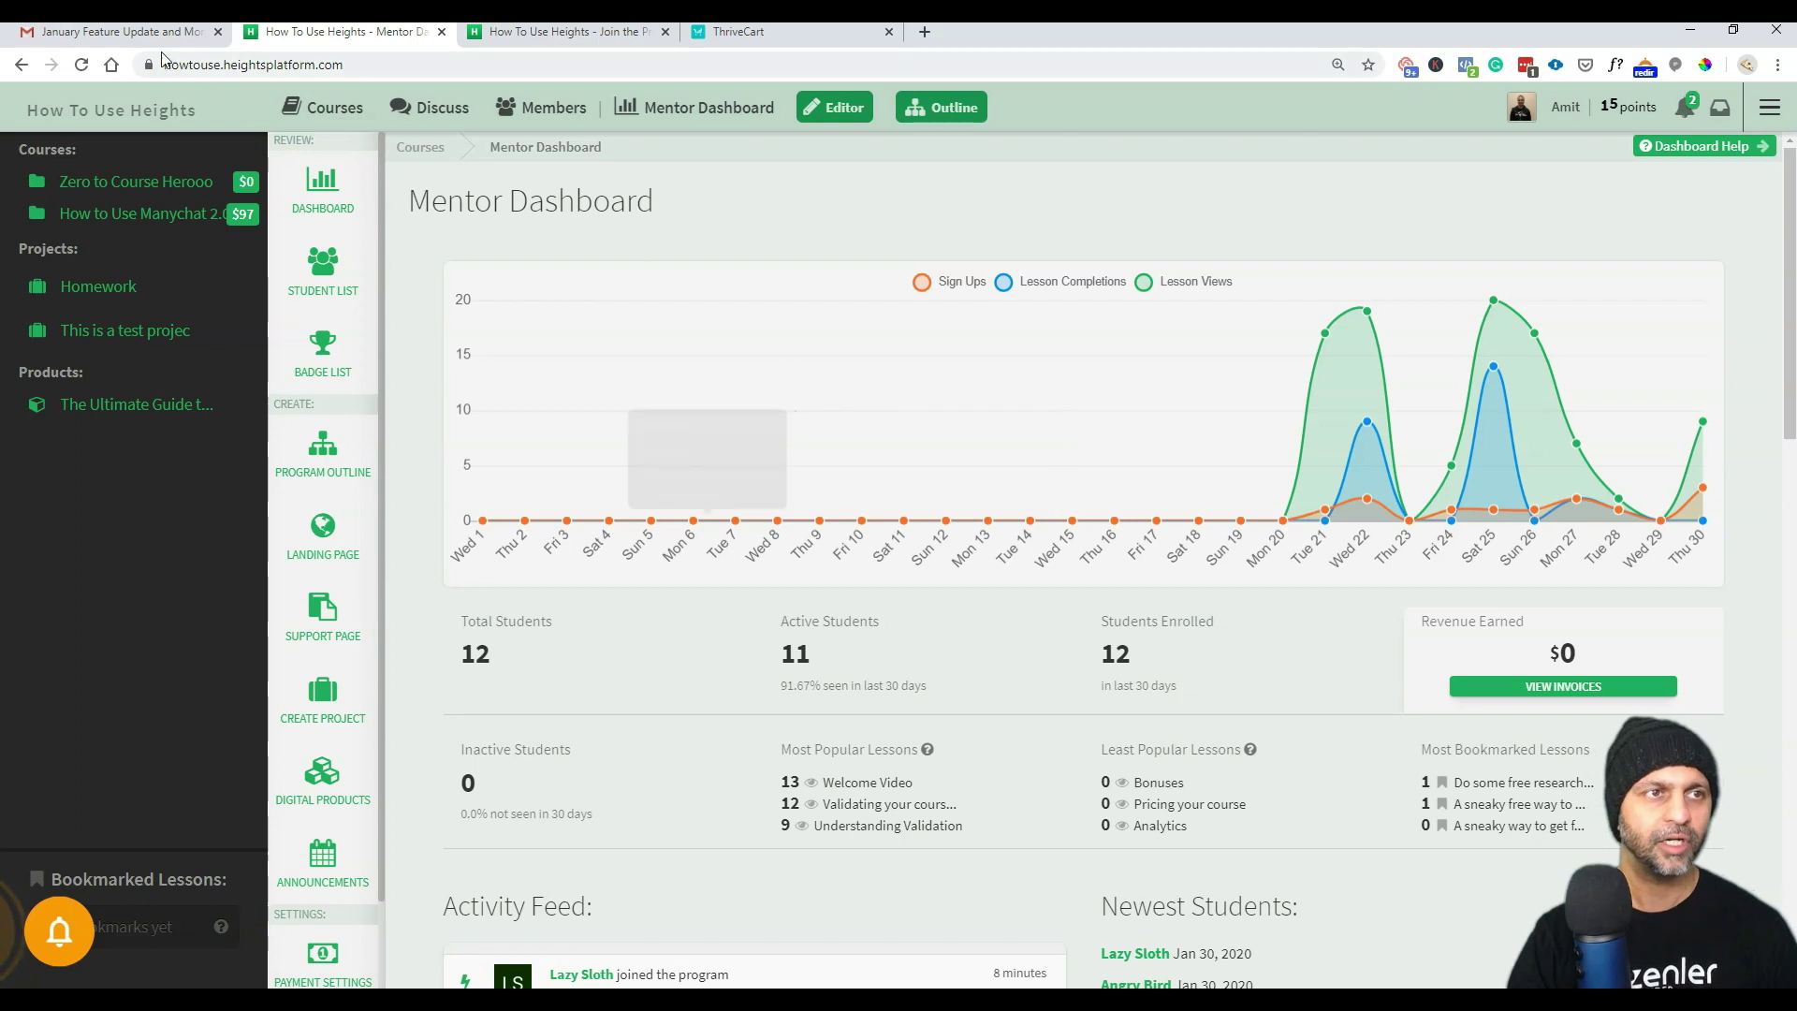
Read the feature update email's terms and privacy links announcement, then return to the dashboard
left_click(127, 31)
scroll(949, 565, "down", 1)
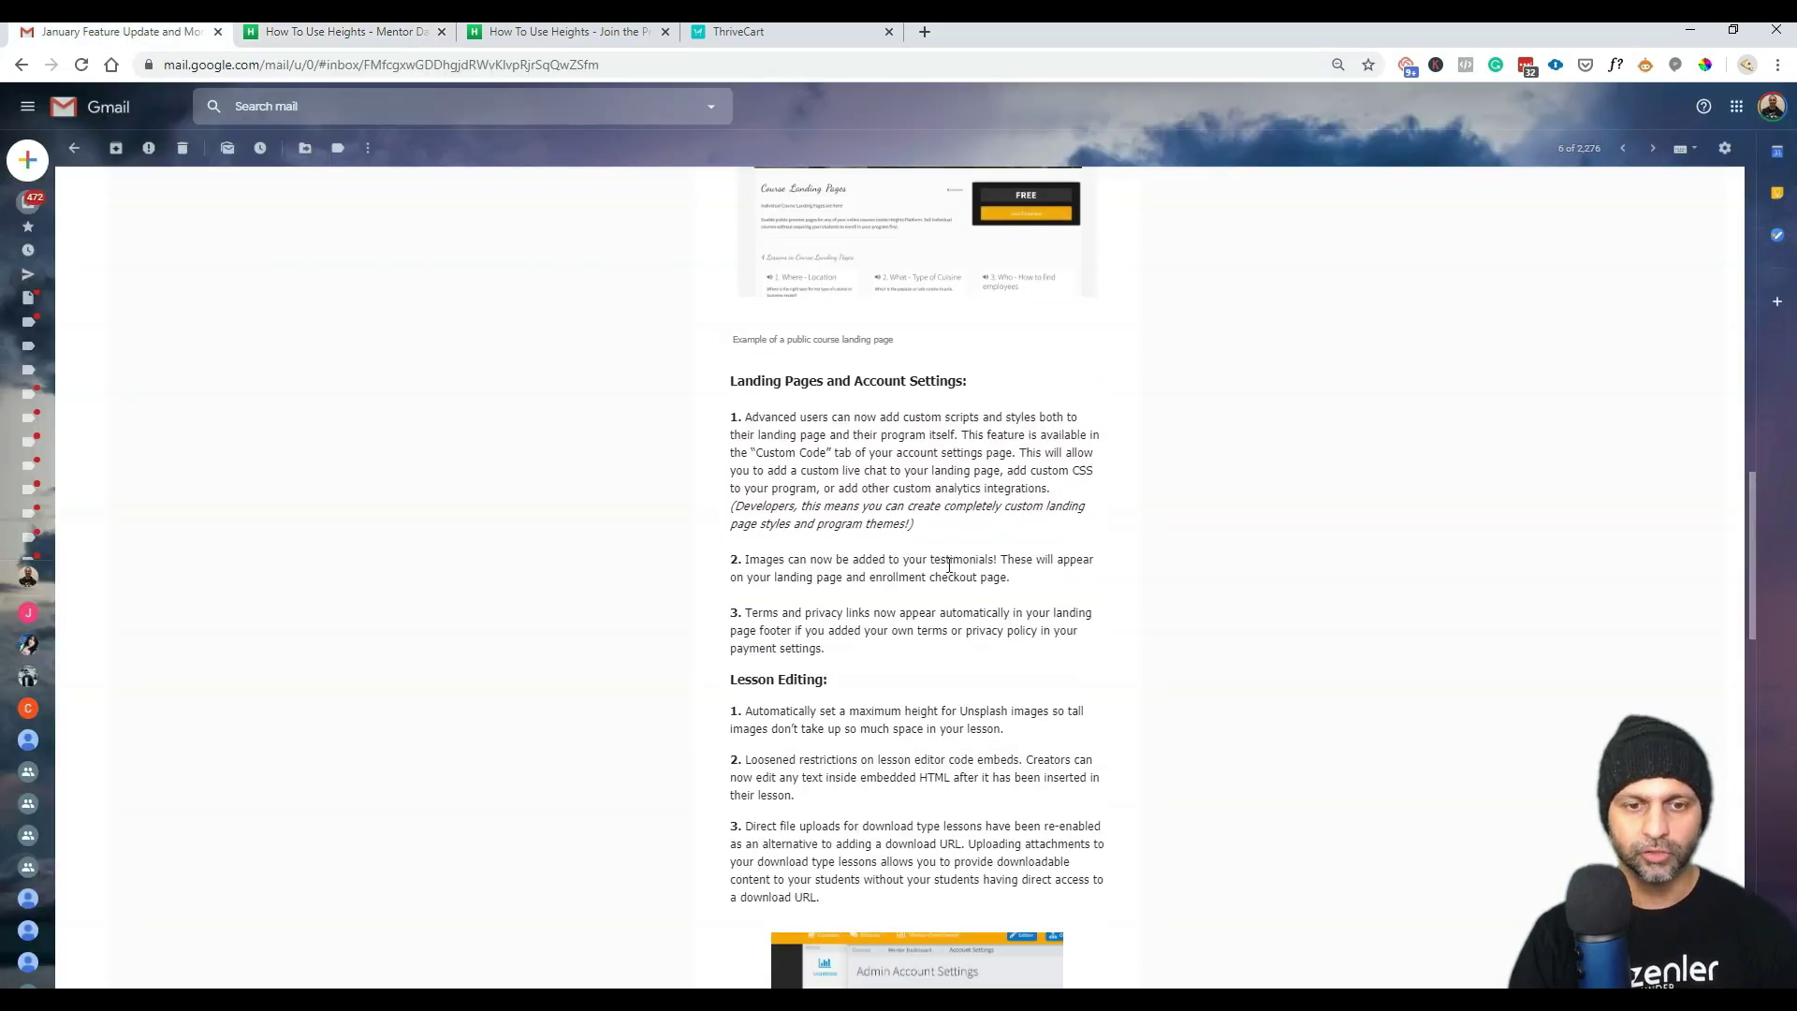
left_click_drag(802, 614, 967, 631)
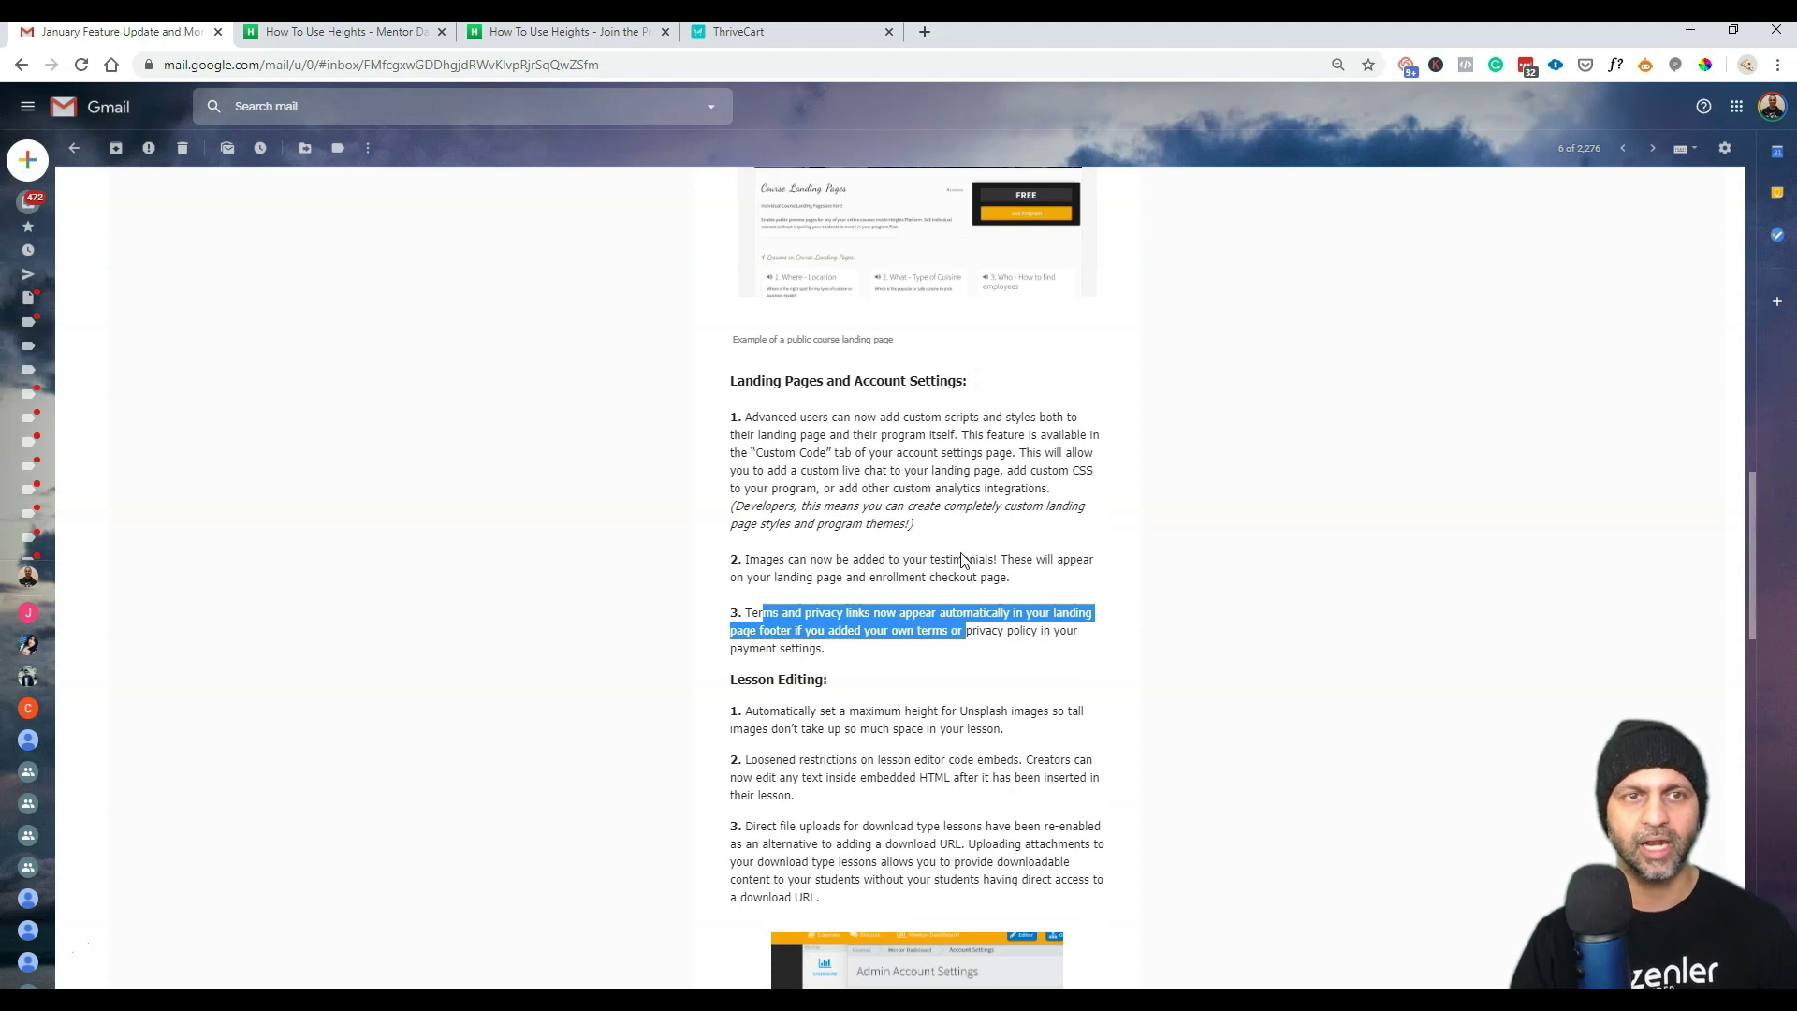
left_click(341, 32)
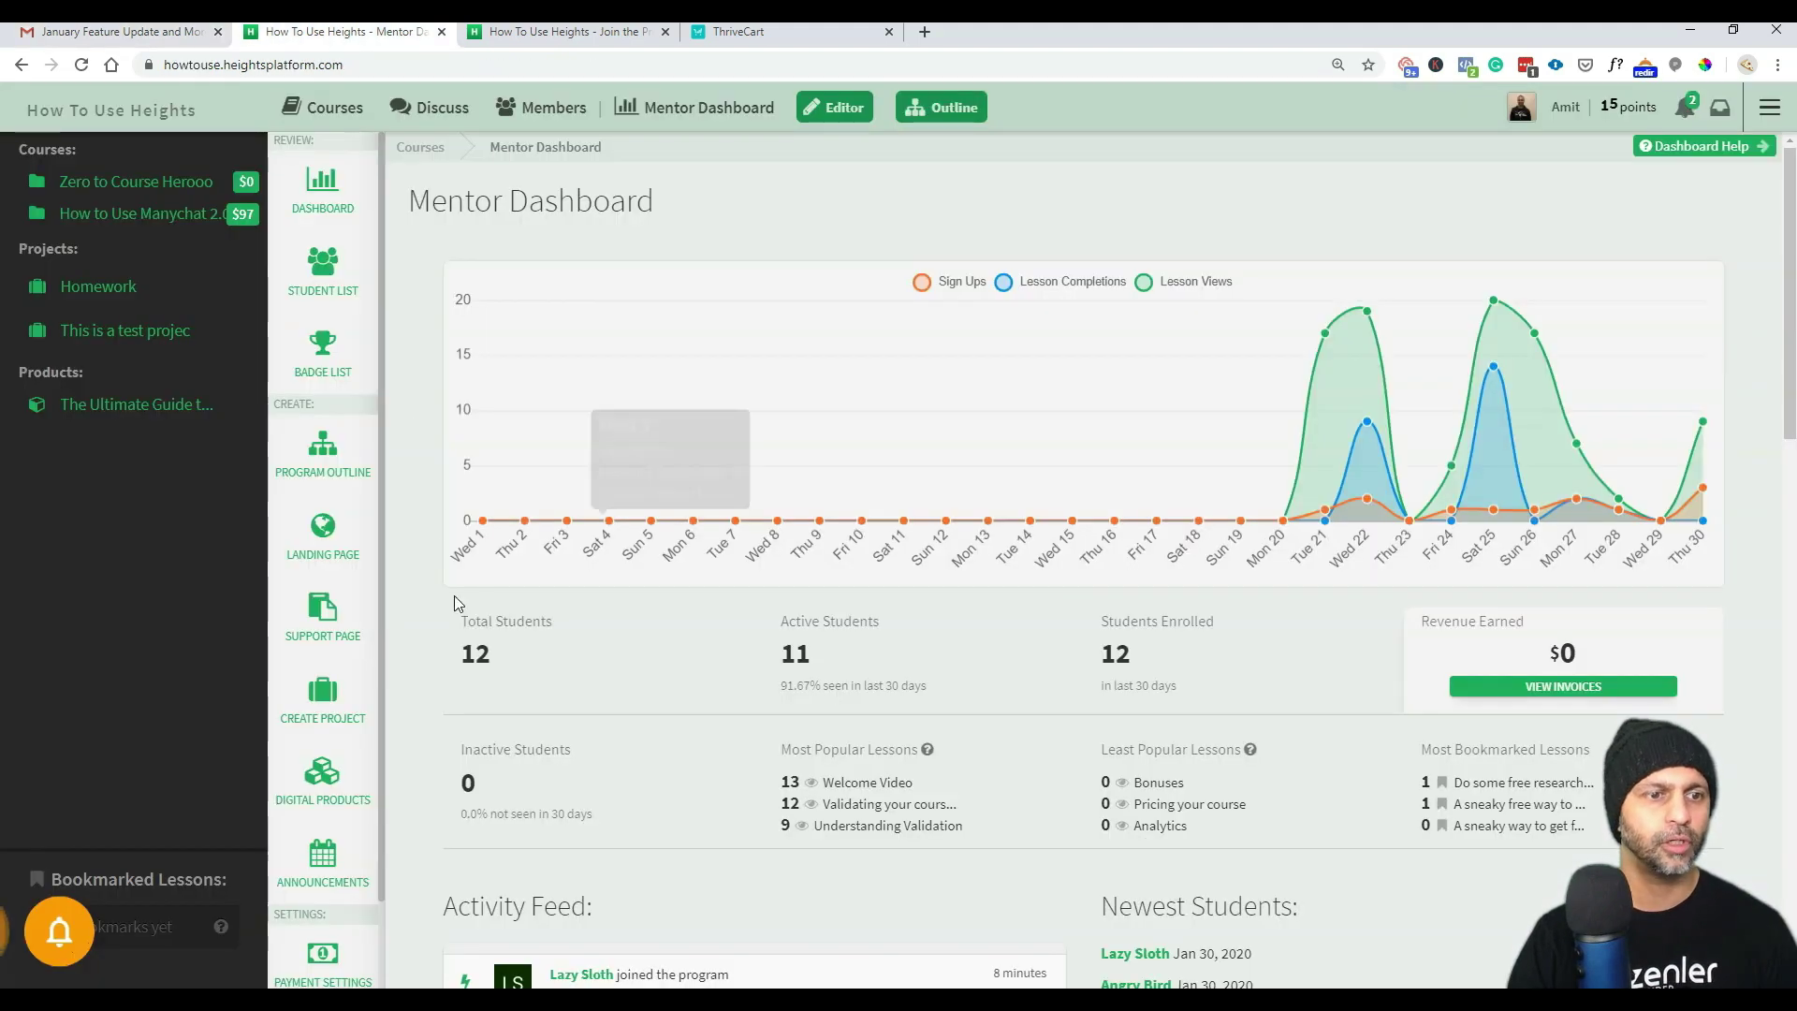
Save the landing page with its image testimonial and scroll through the preview
left_click(350, 554)
scroll(1412, 884, "down", 7)
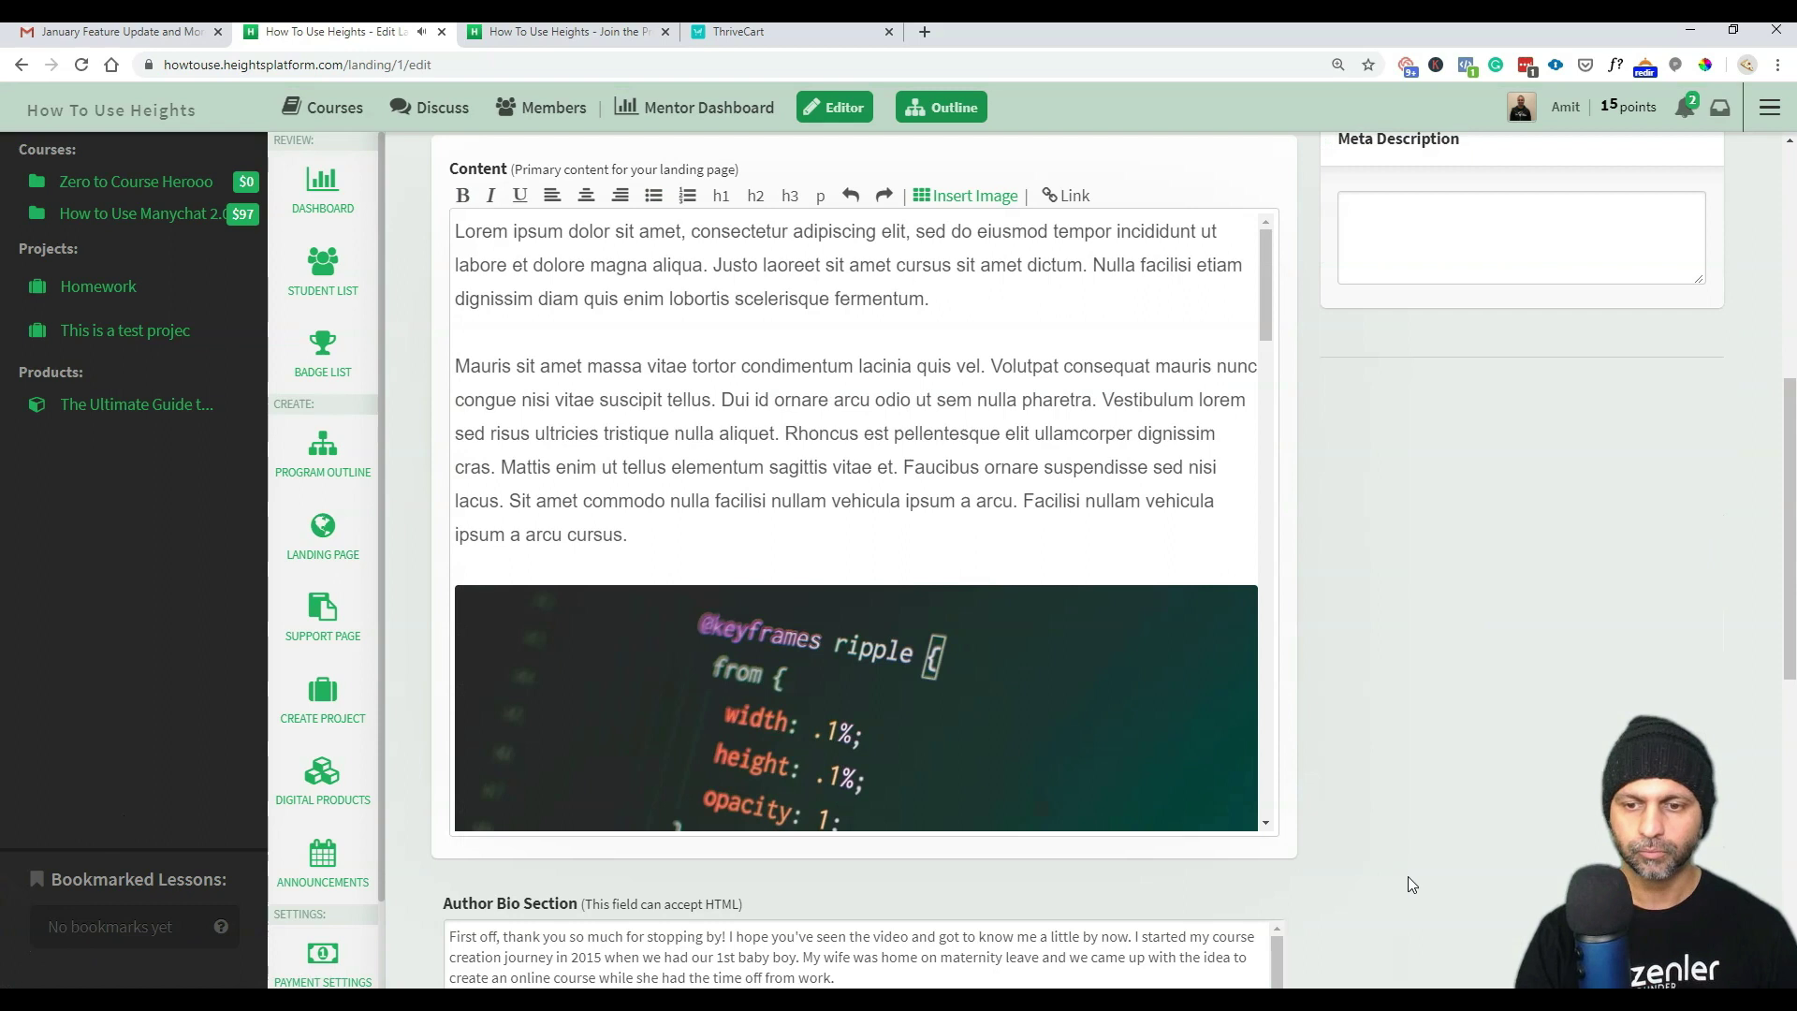
scroll(1408, 877, "down", 10)
left_click(559, 905)
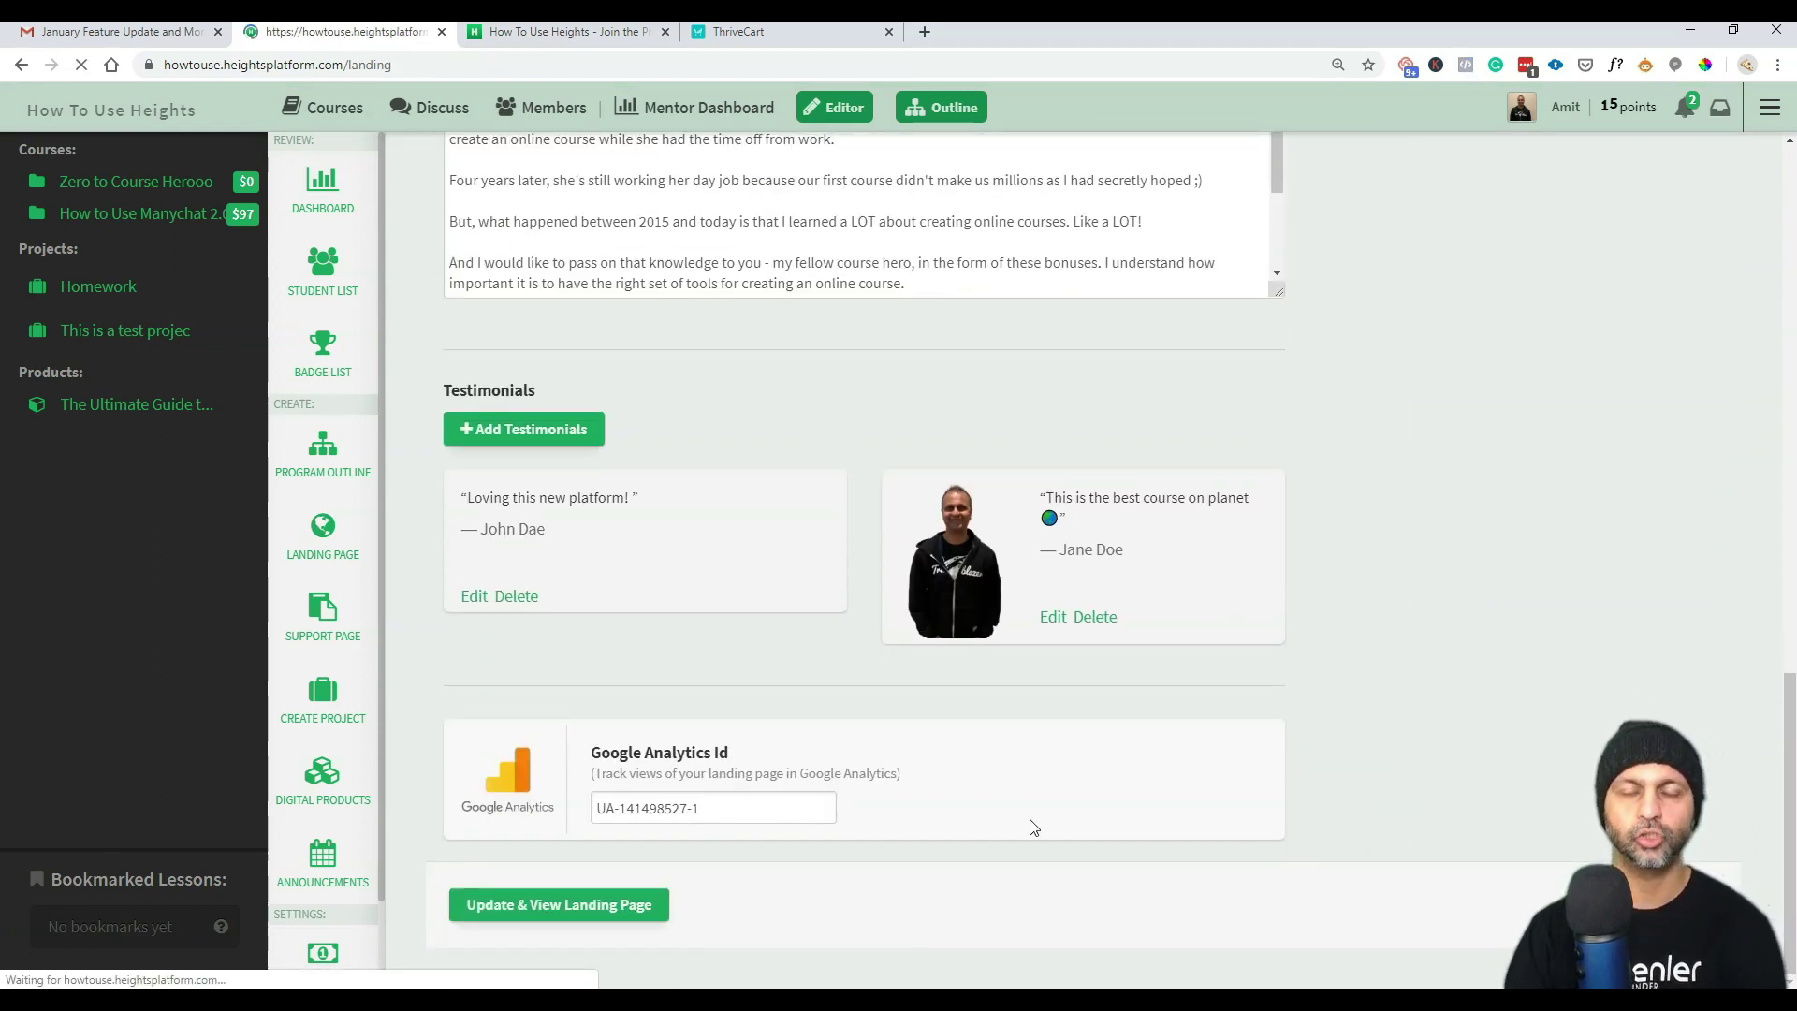
scroll(1224, 814, "down", 15)
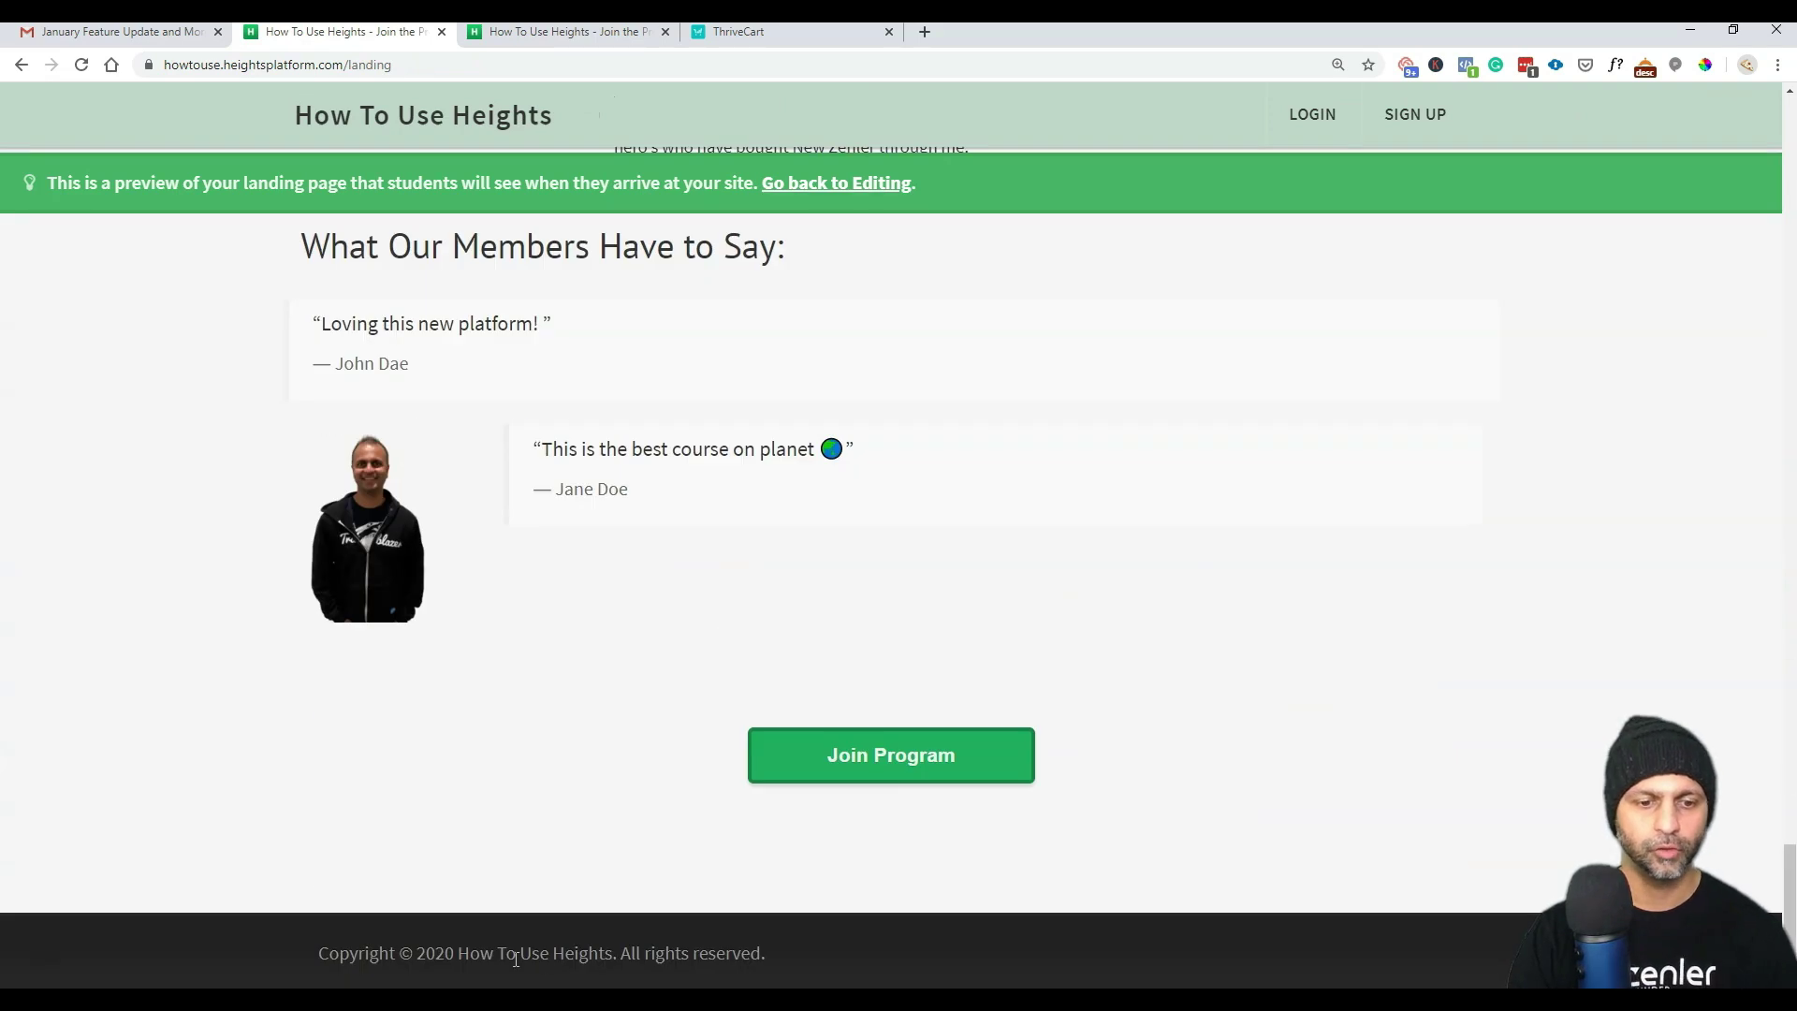
Check the email once more, then go back to editing the landing page
left_click(93, 32)
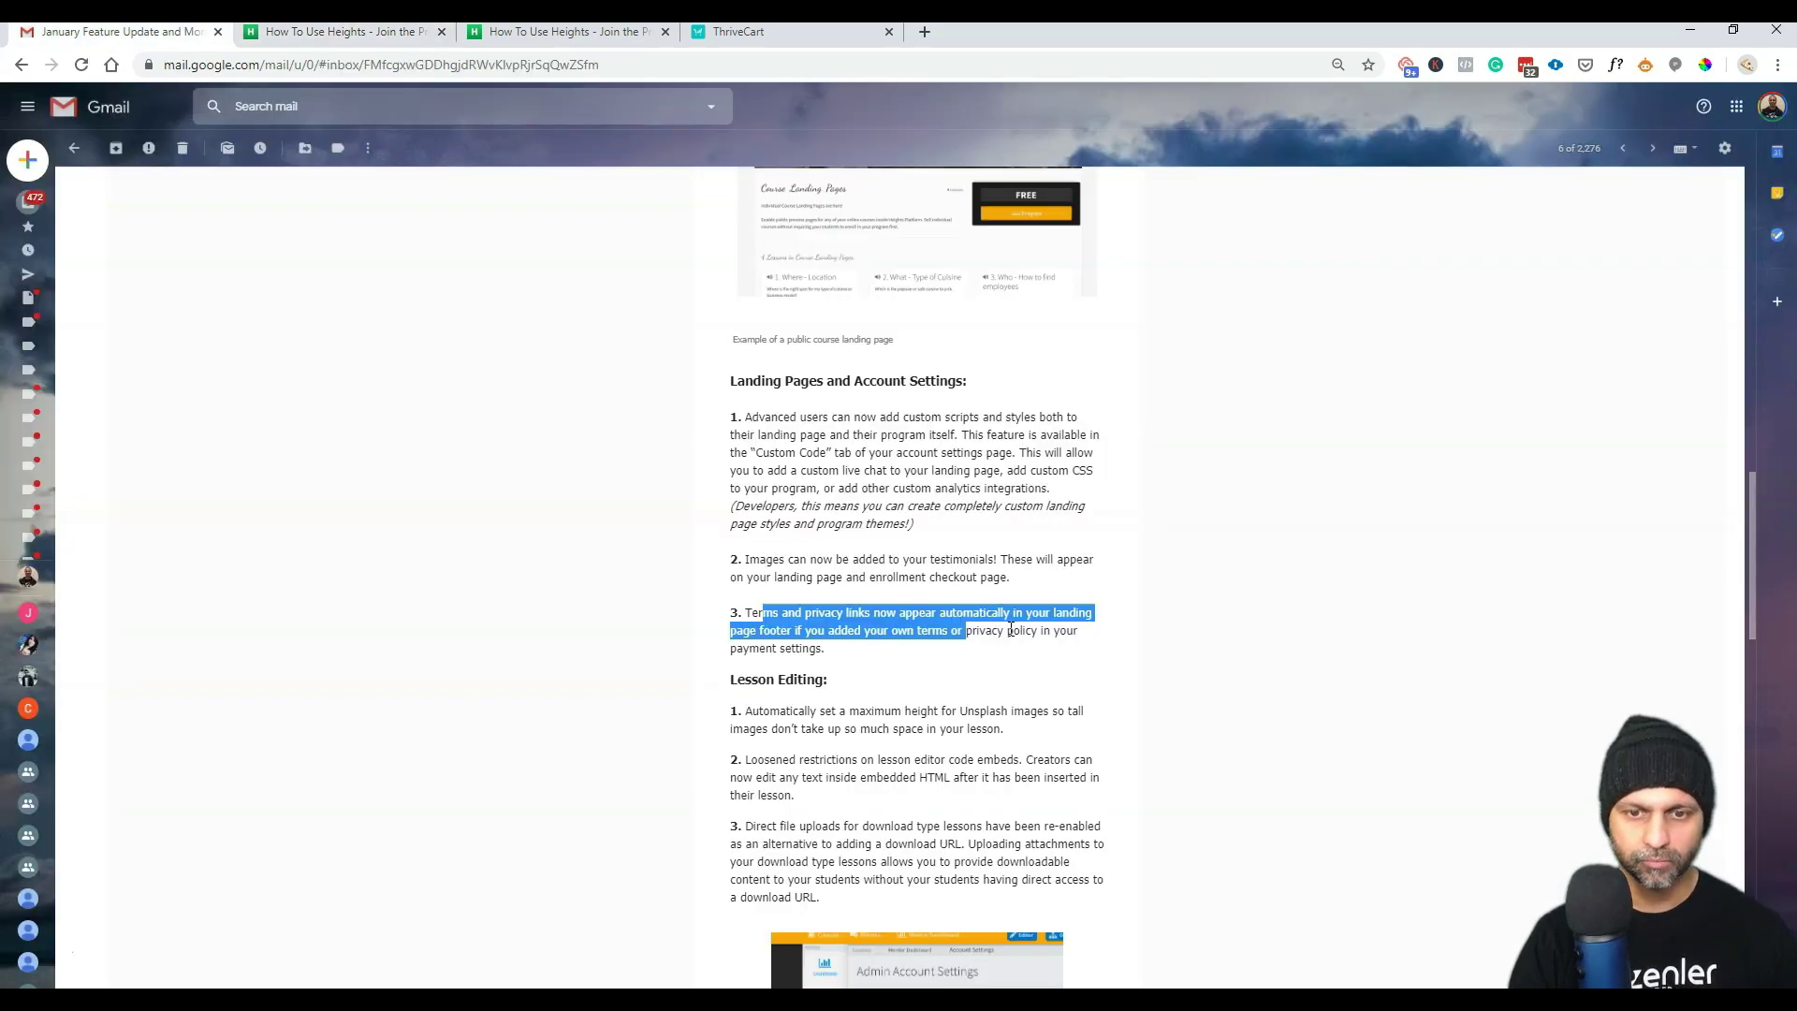
left_click(896, 639)
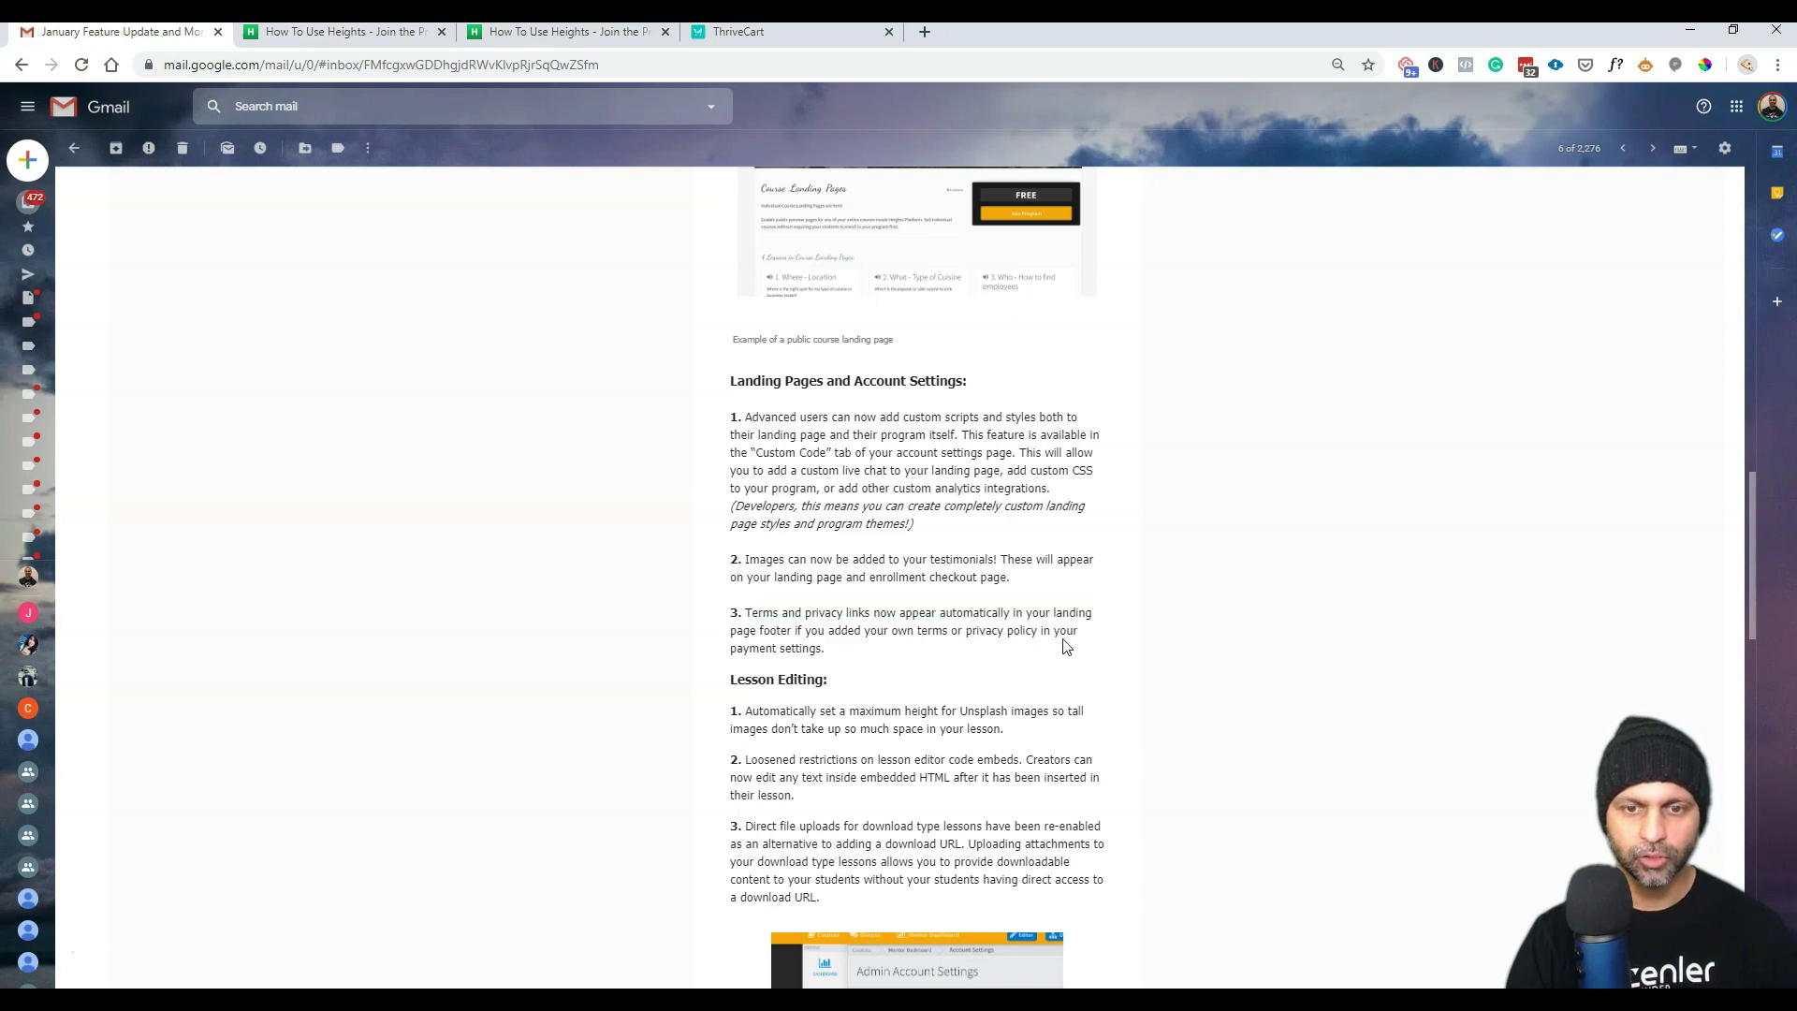
left_click(309, 32)
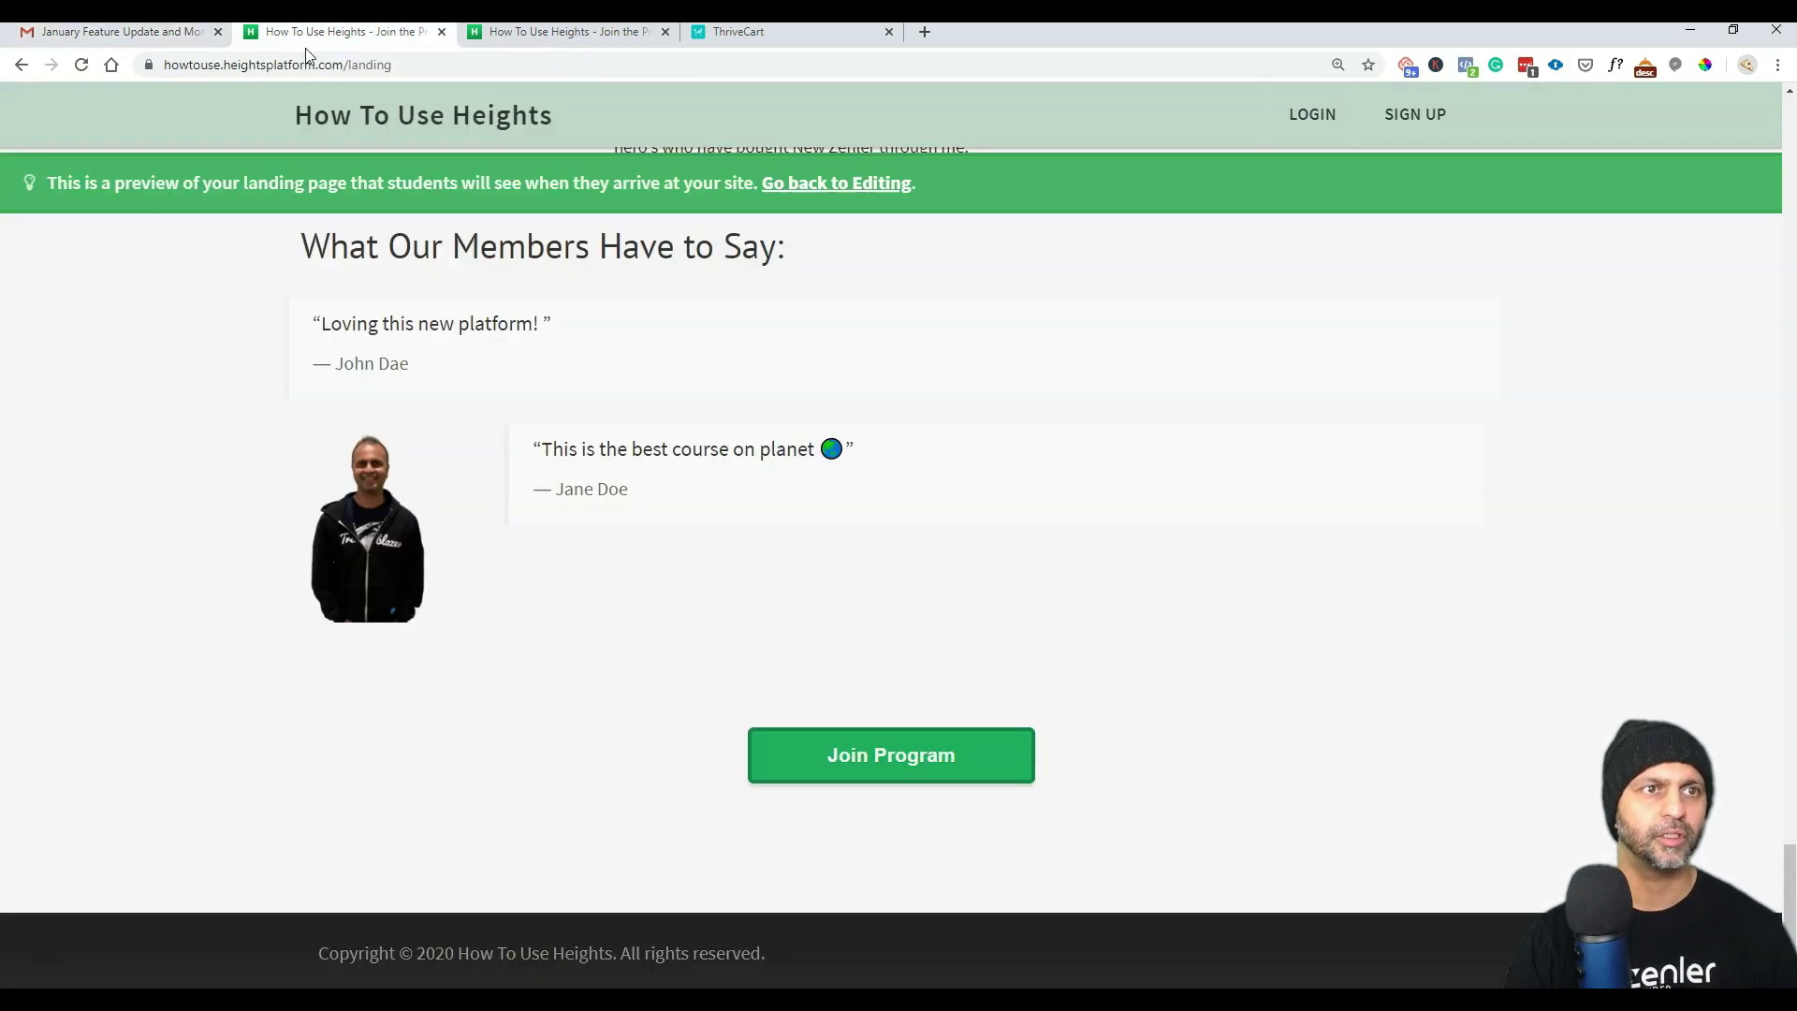
left_click(852, 189)
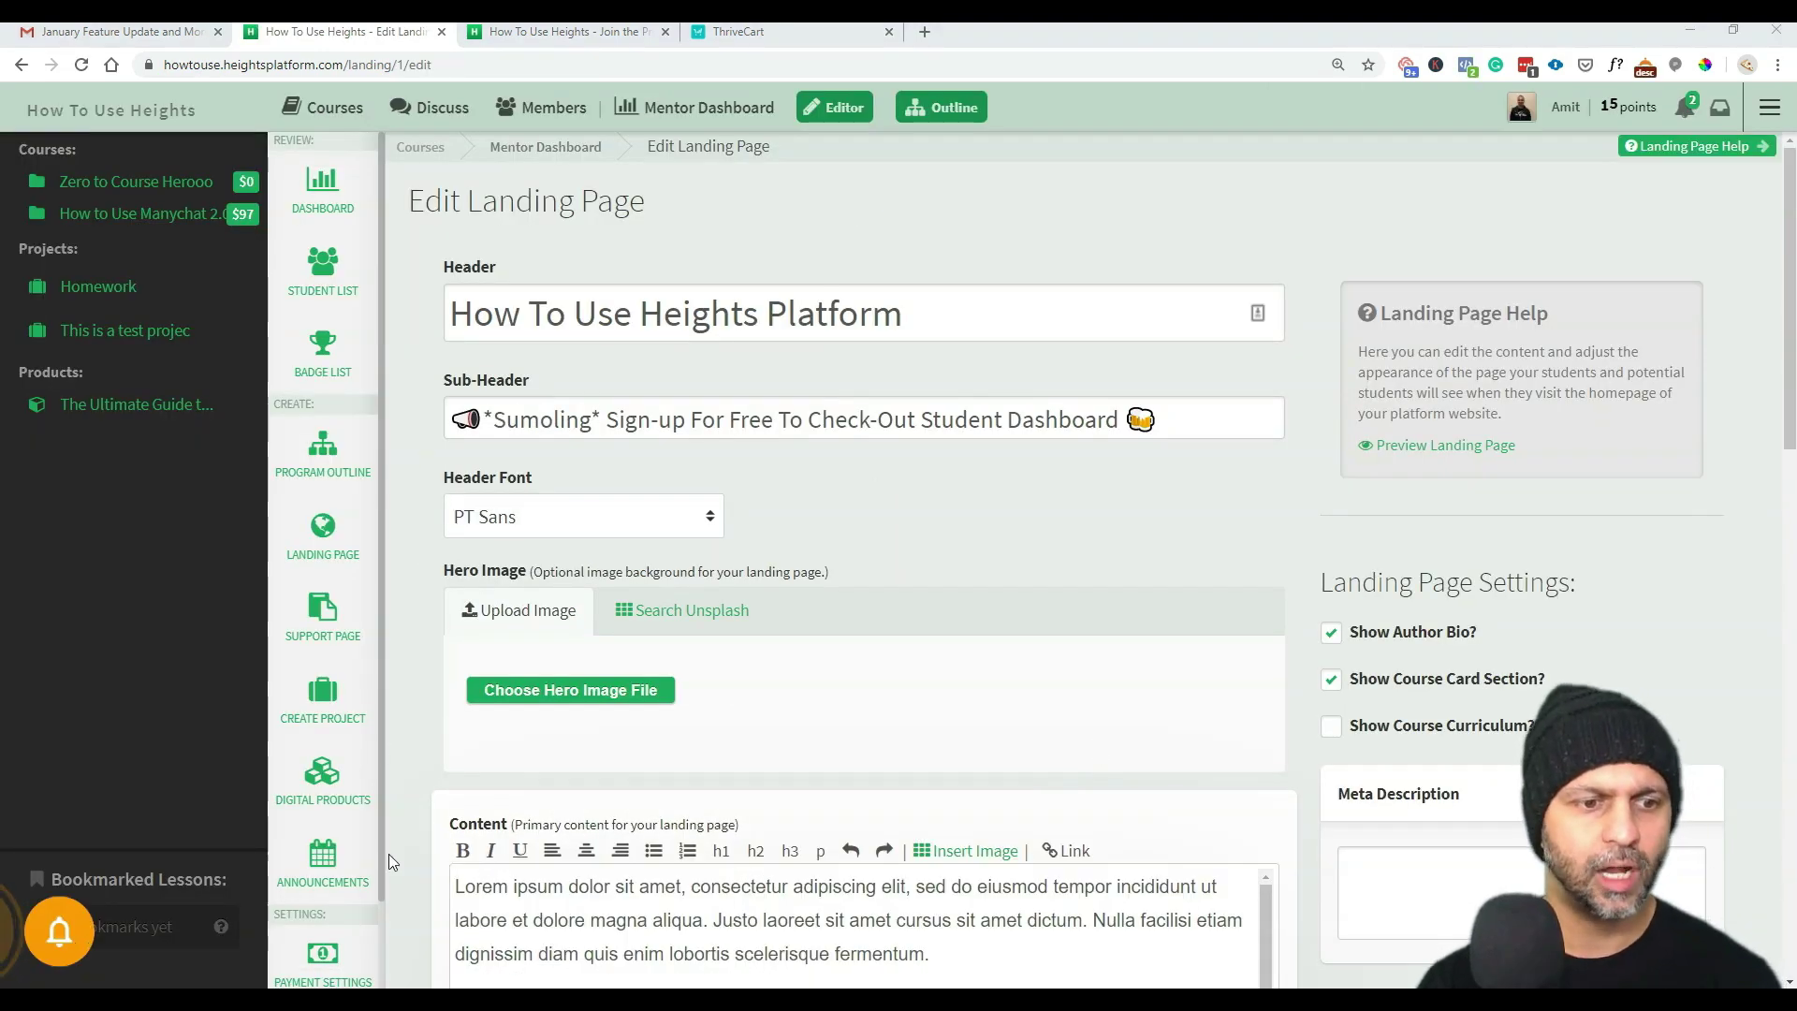
scroll(346, 824, "down", 1)
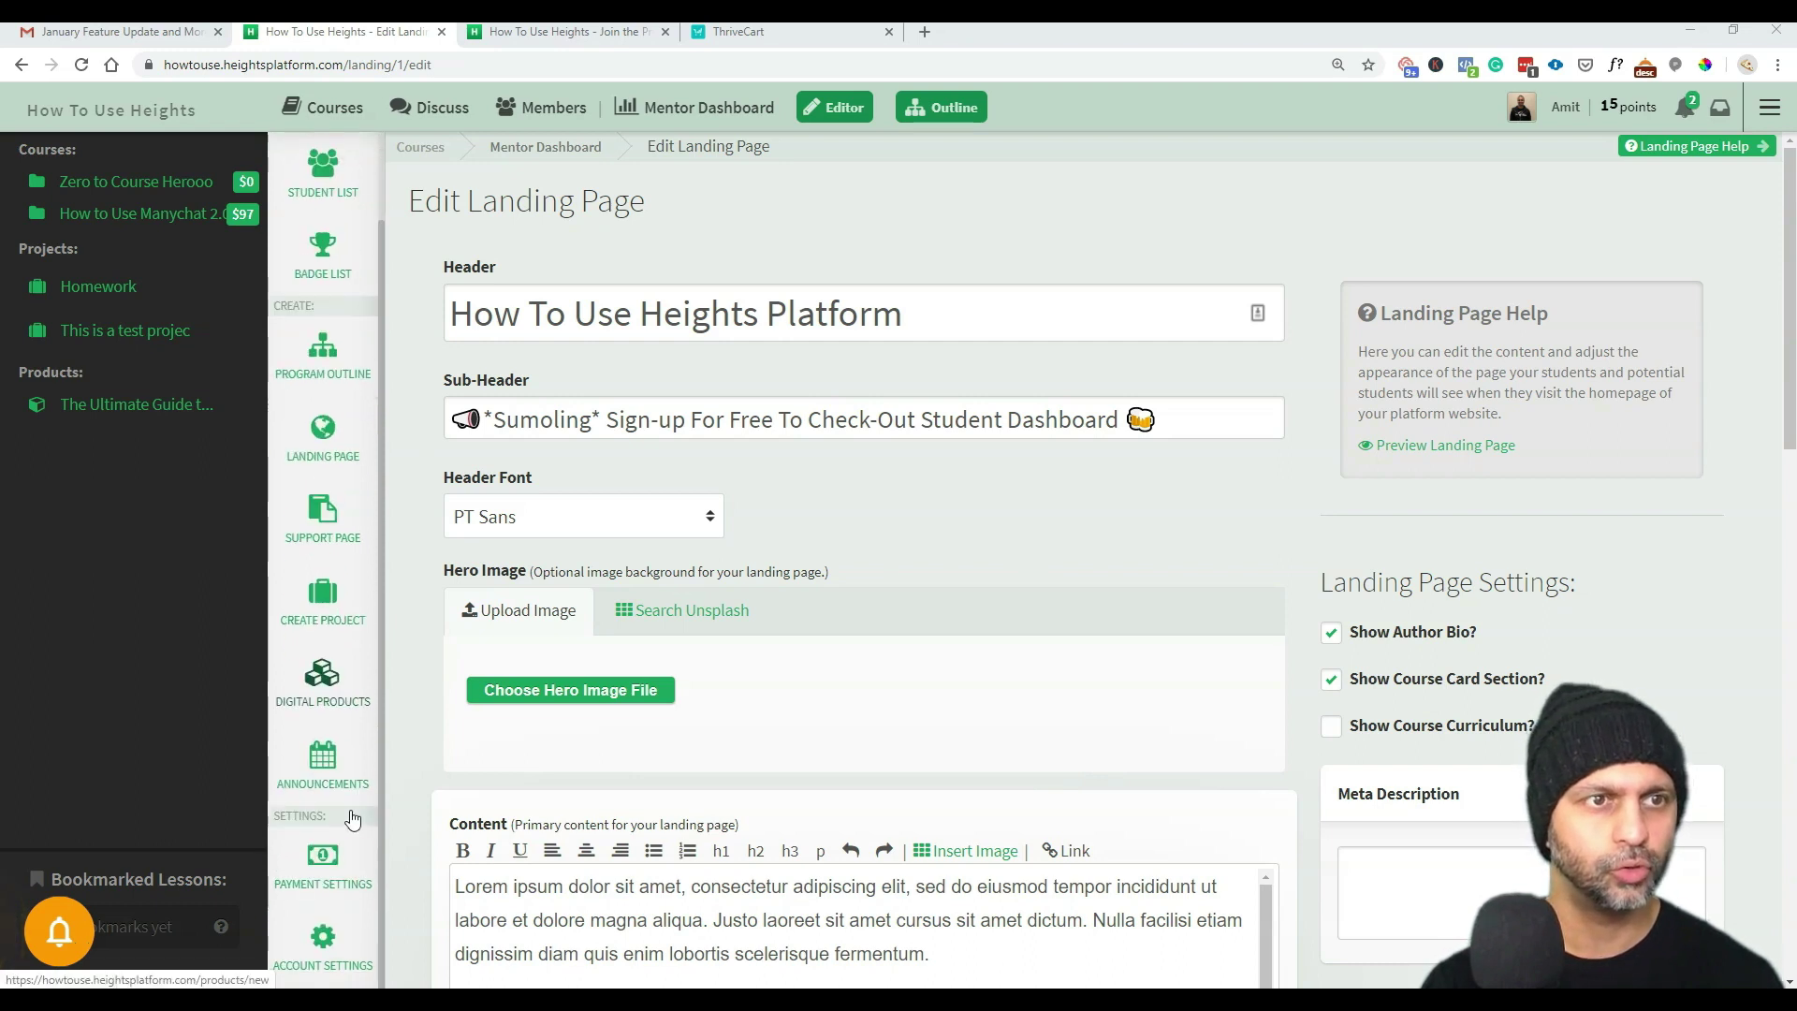
Save 'This is the terms' and 'This is the privacy policy' under Terms & Policies, then reopen the landing page
left_click(323, 868)
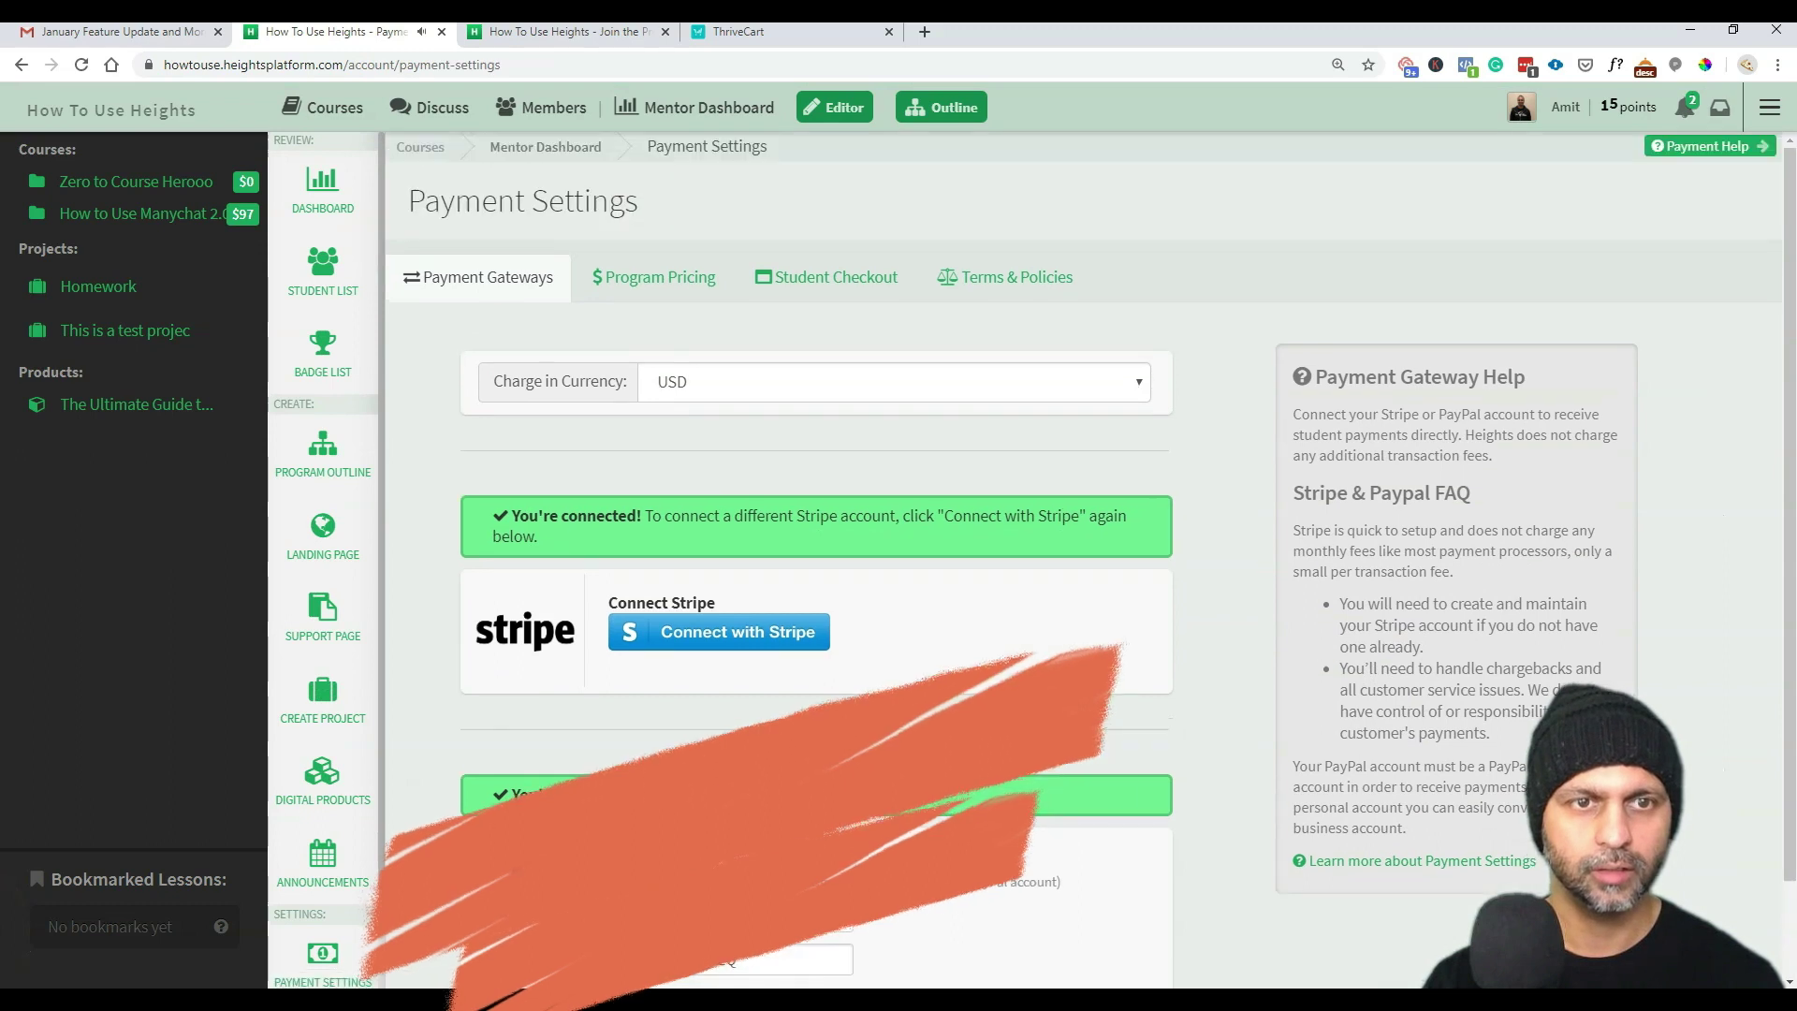
left_click(1005, 277)
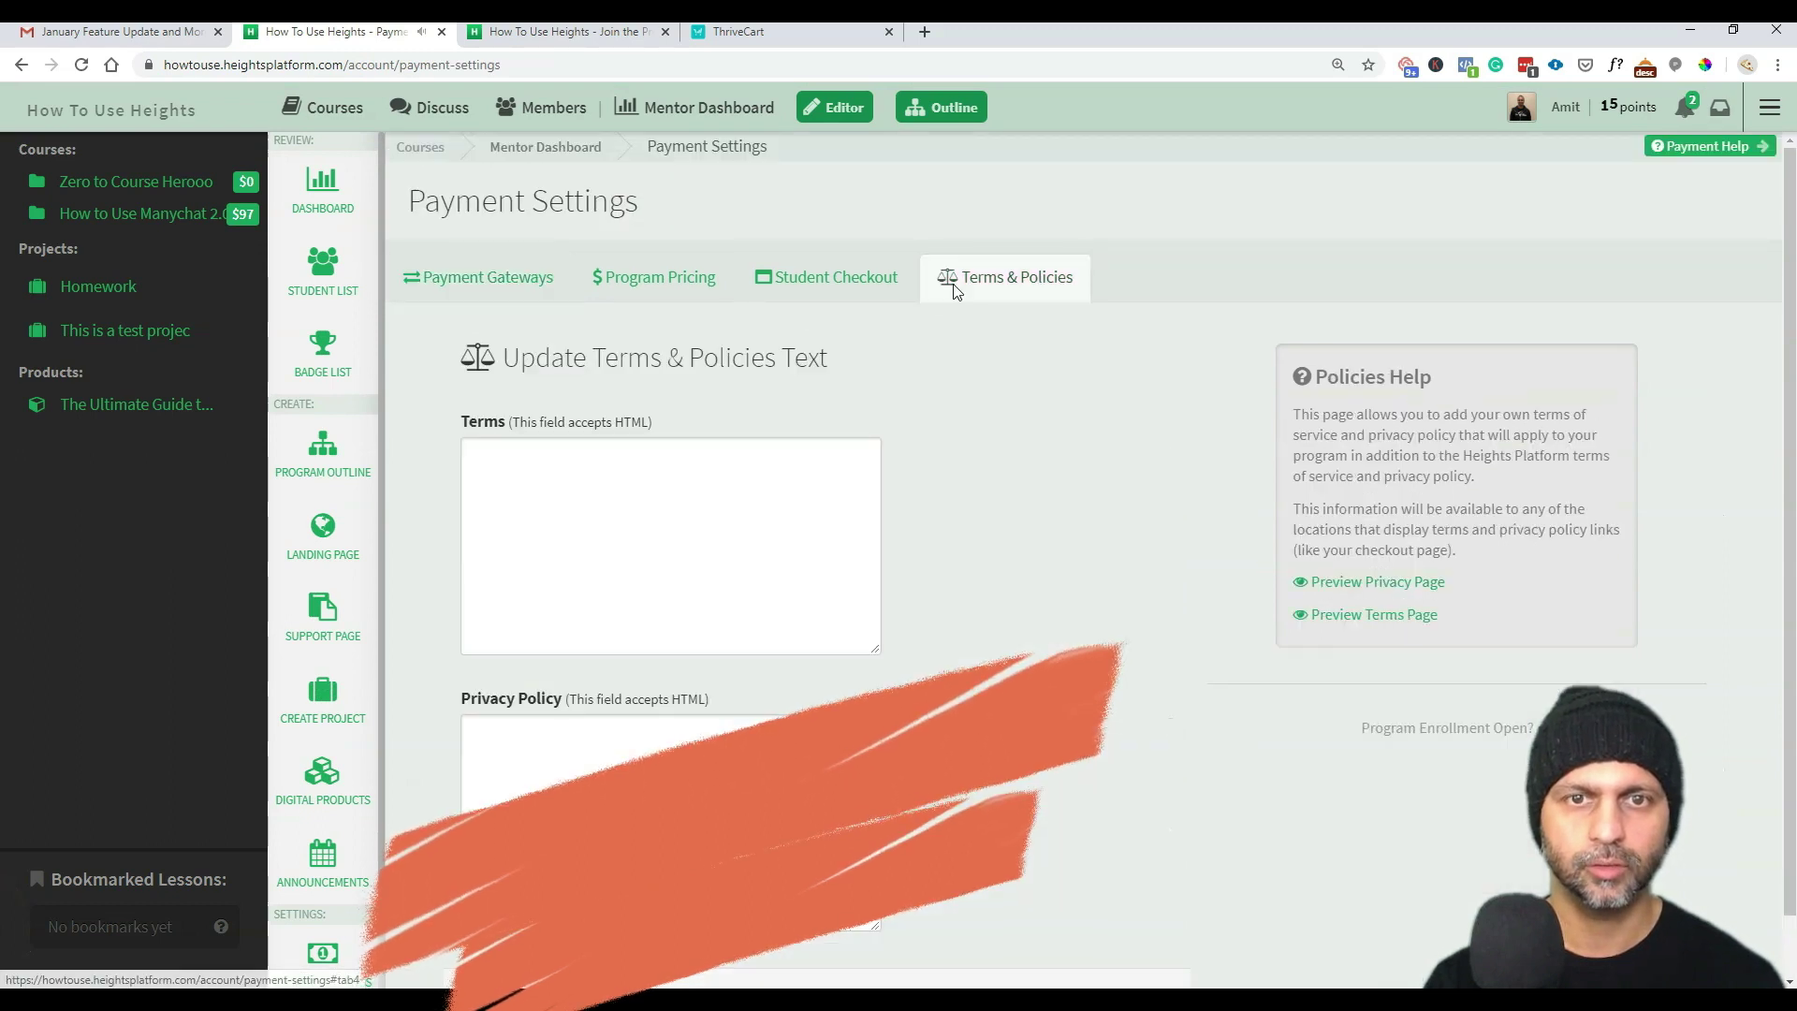
left_click(592, 492)
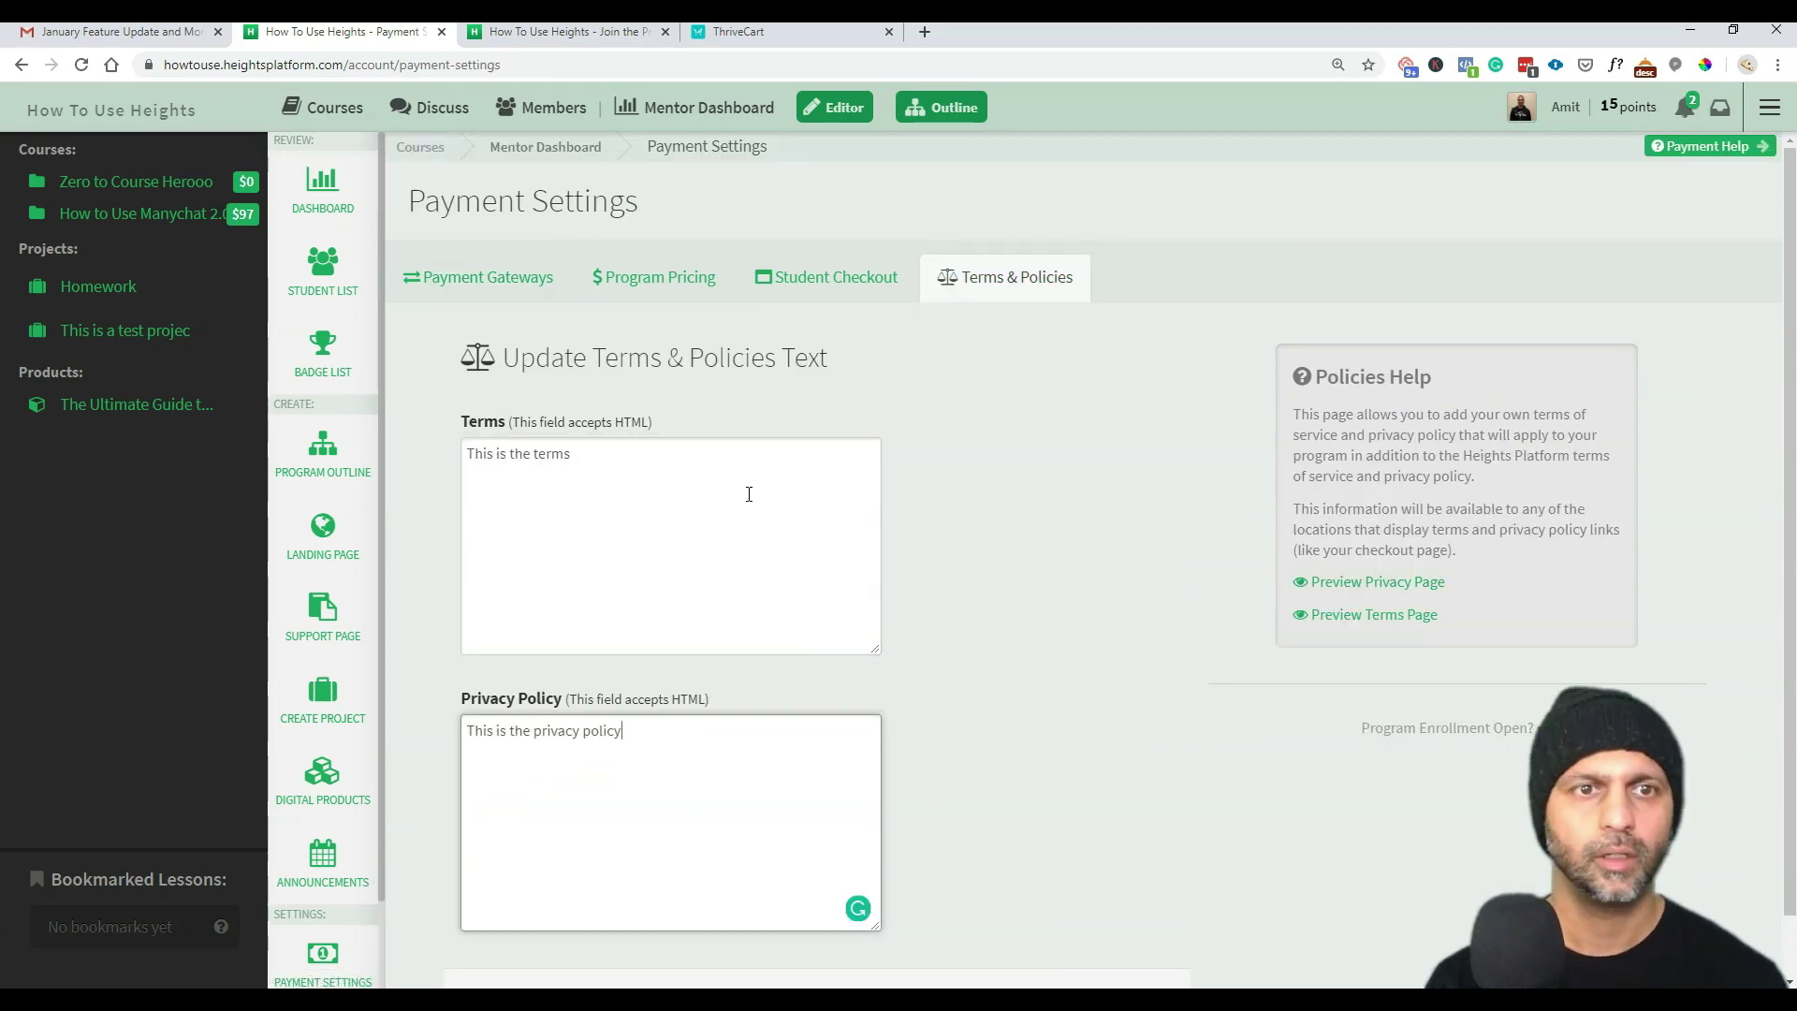
scroll(1009, 739, "down", 1)
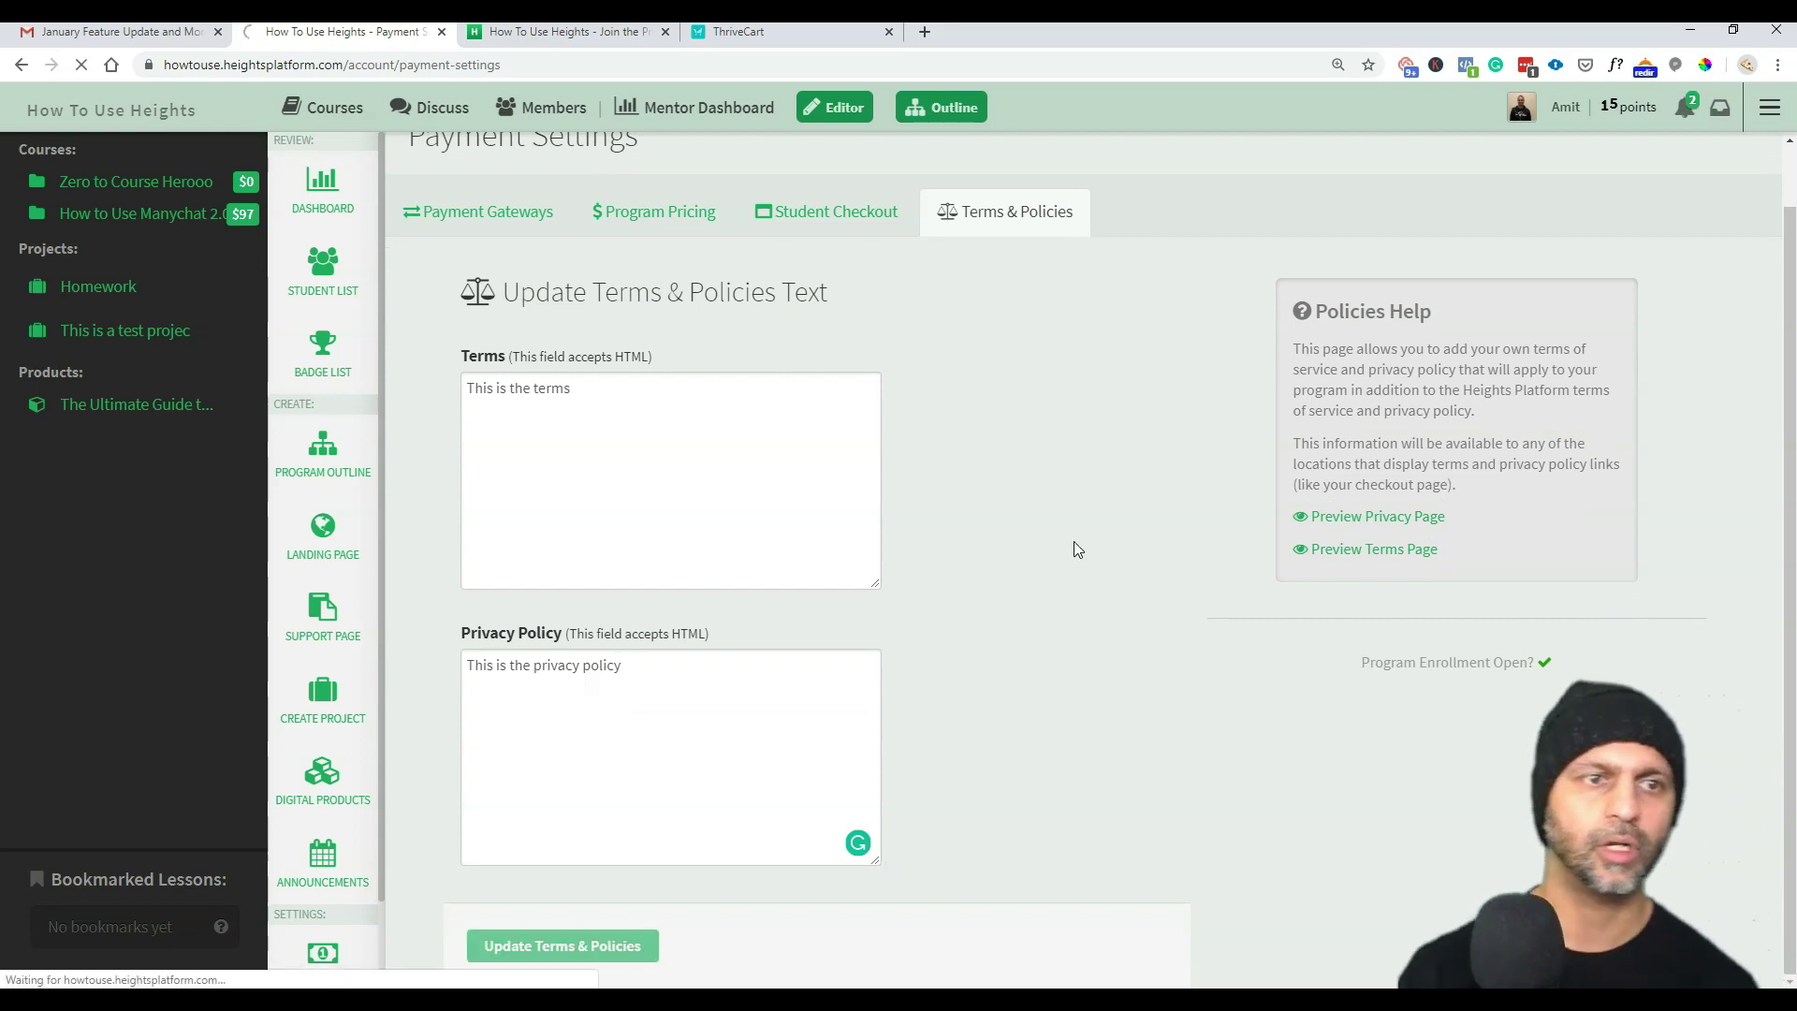
left_click(341, 559)
scroll(923, 547, "down", 15)
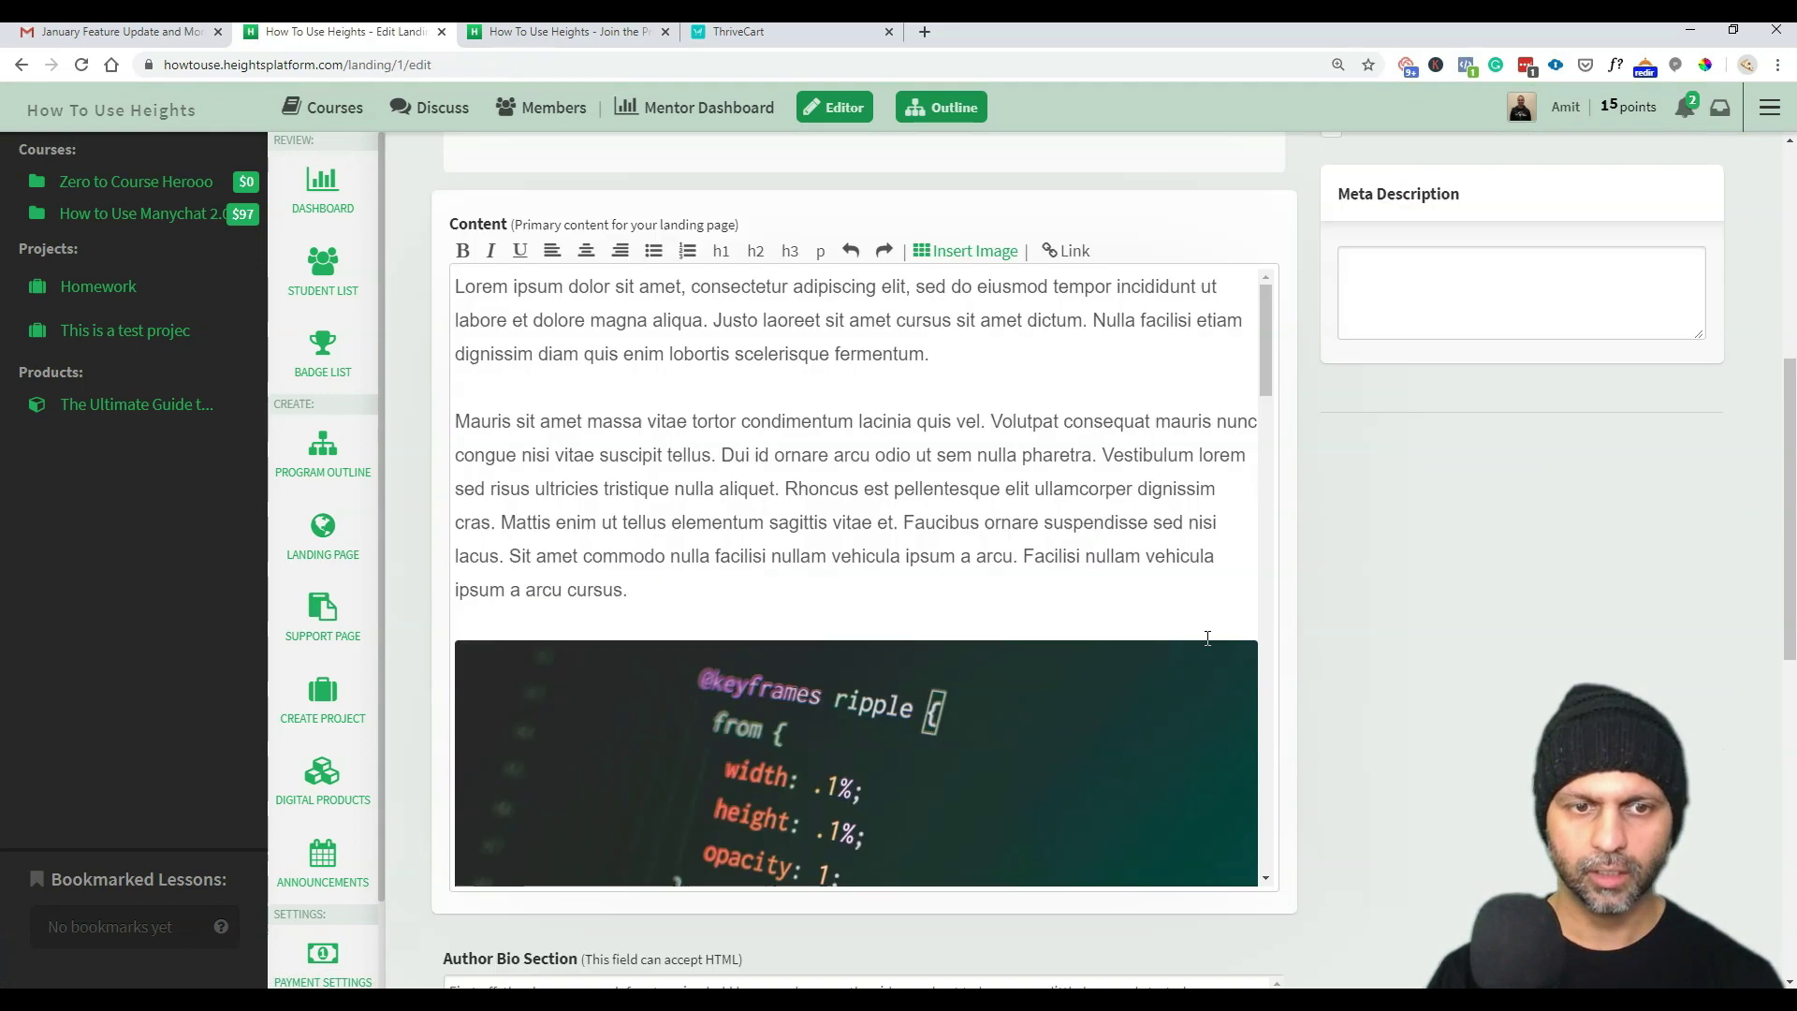
Republish the landing page, check the footer's Terms and Privacy links, and return to Gmail
left_click(558, 905)
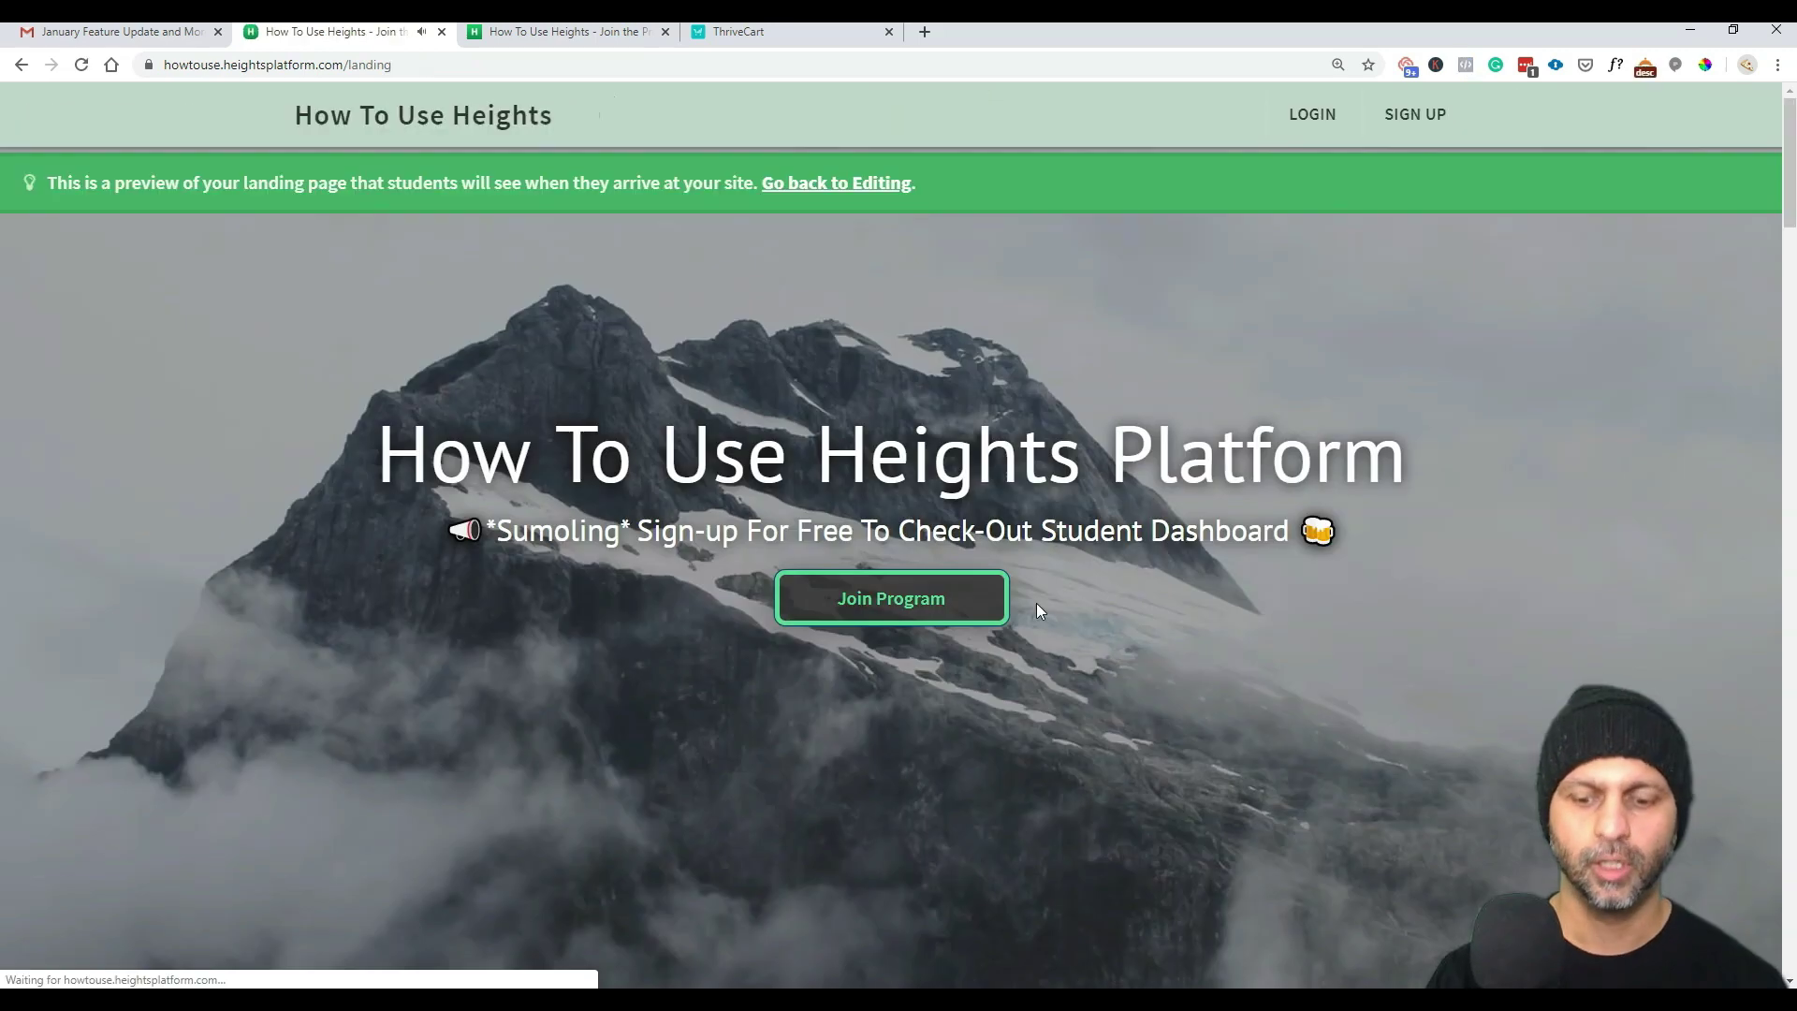
scroll(1036, 604, "down", 15)
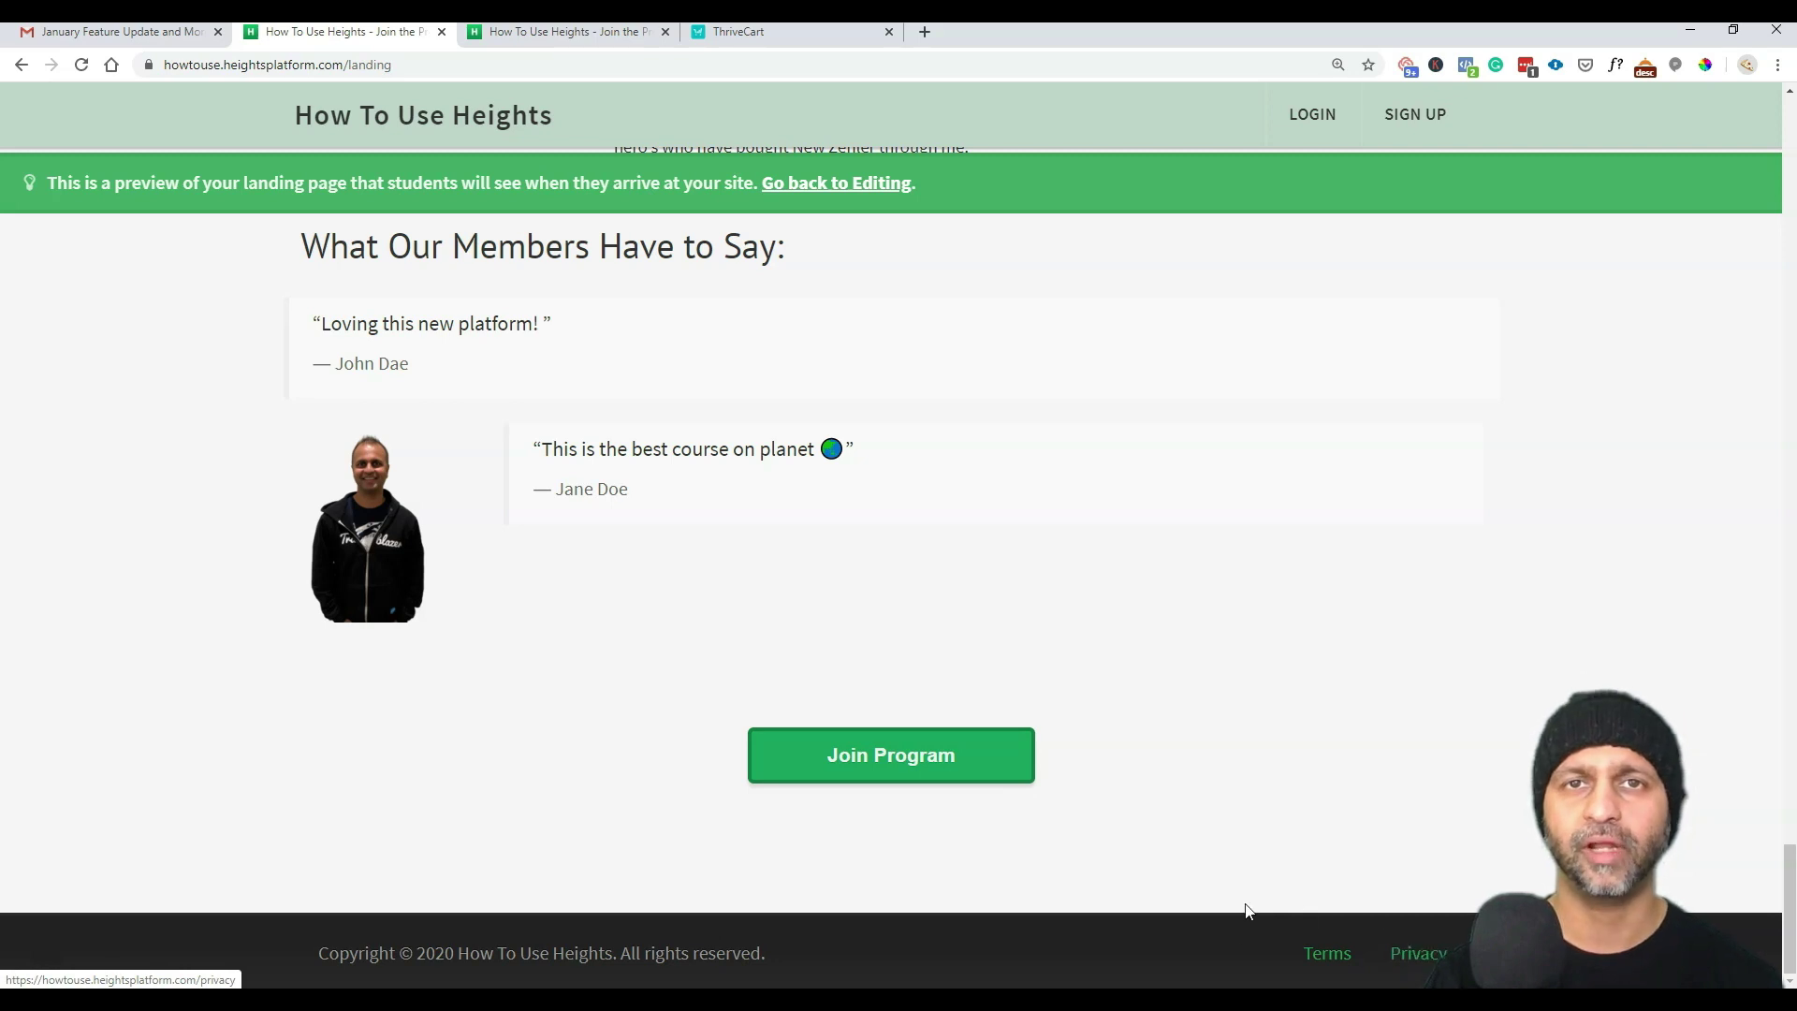
left_click(101, 37)
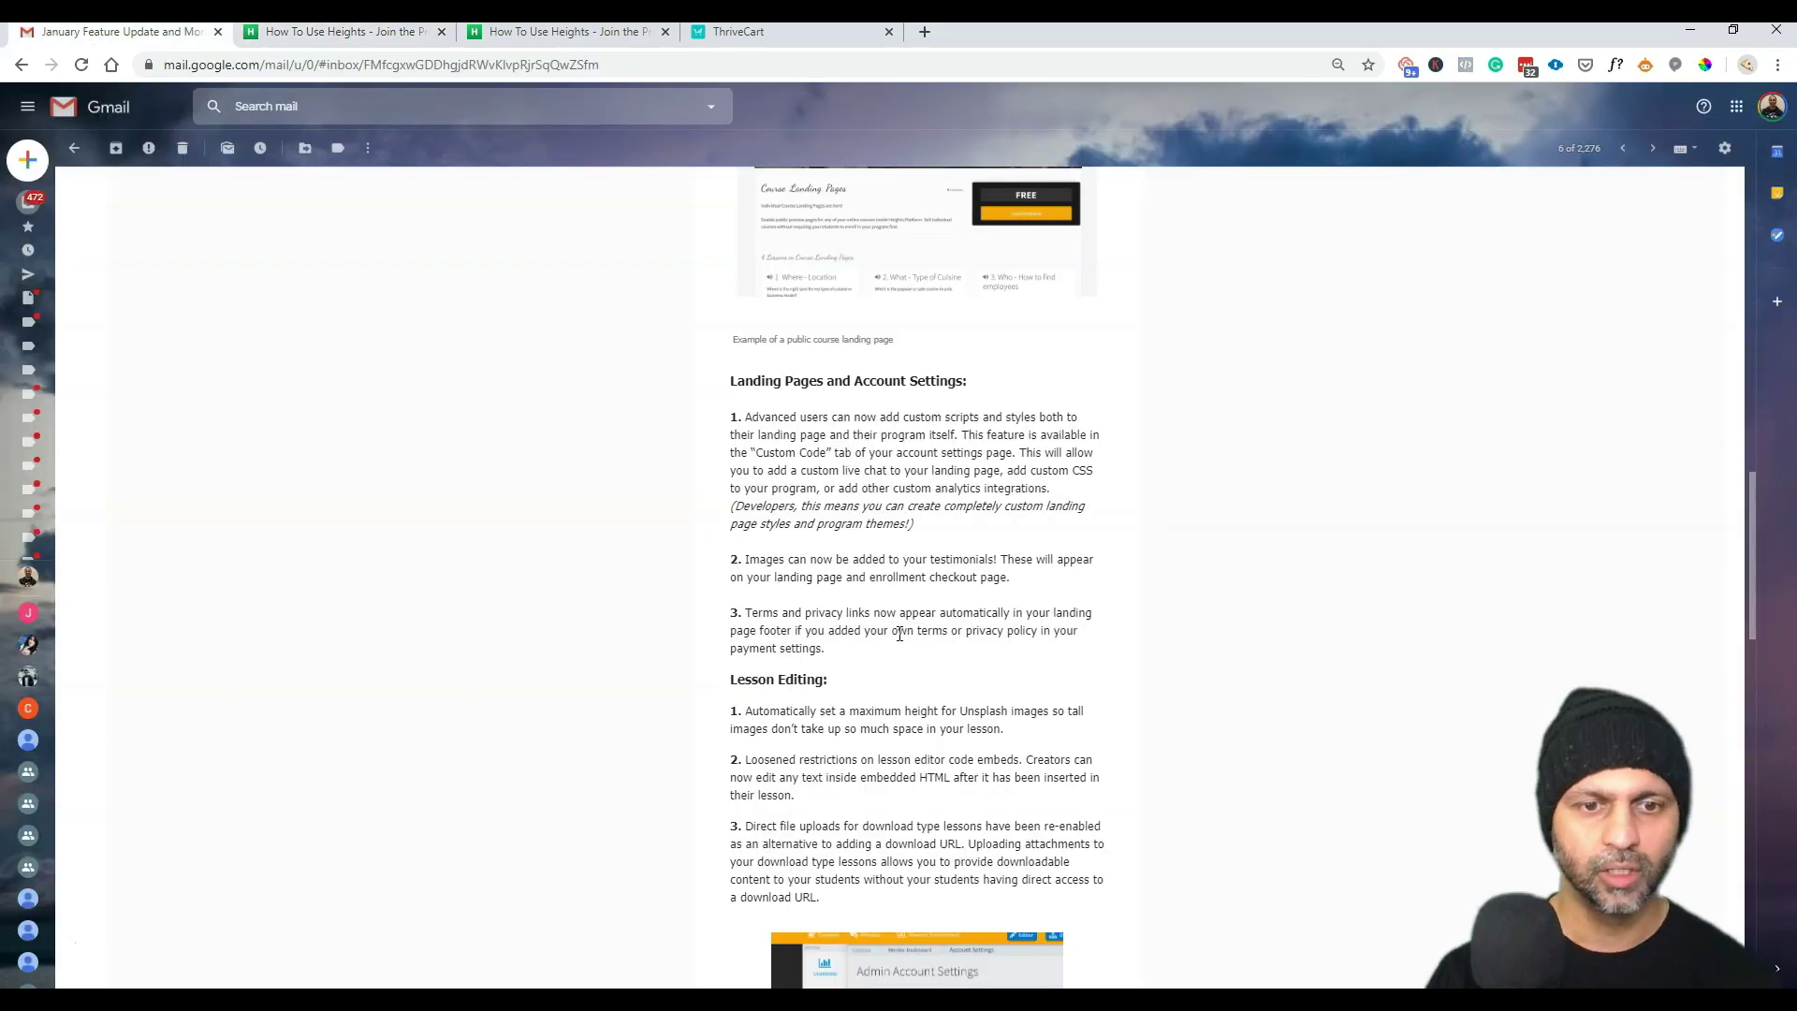
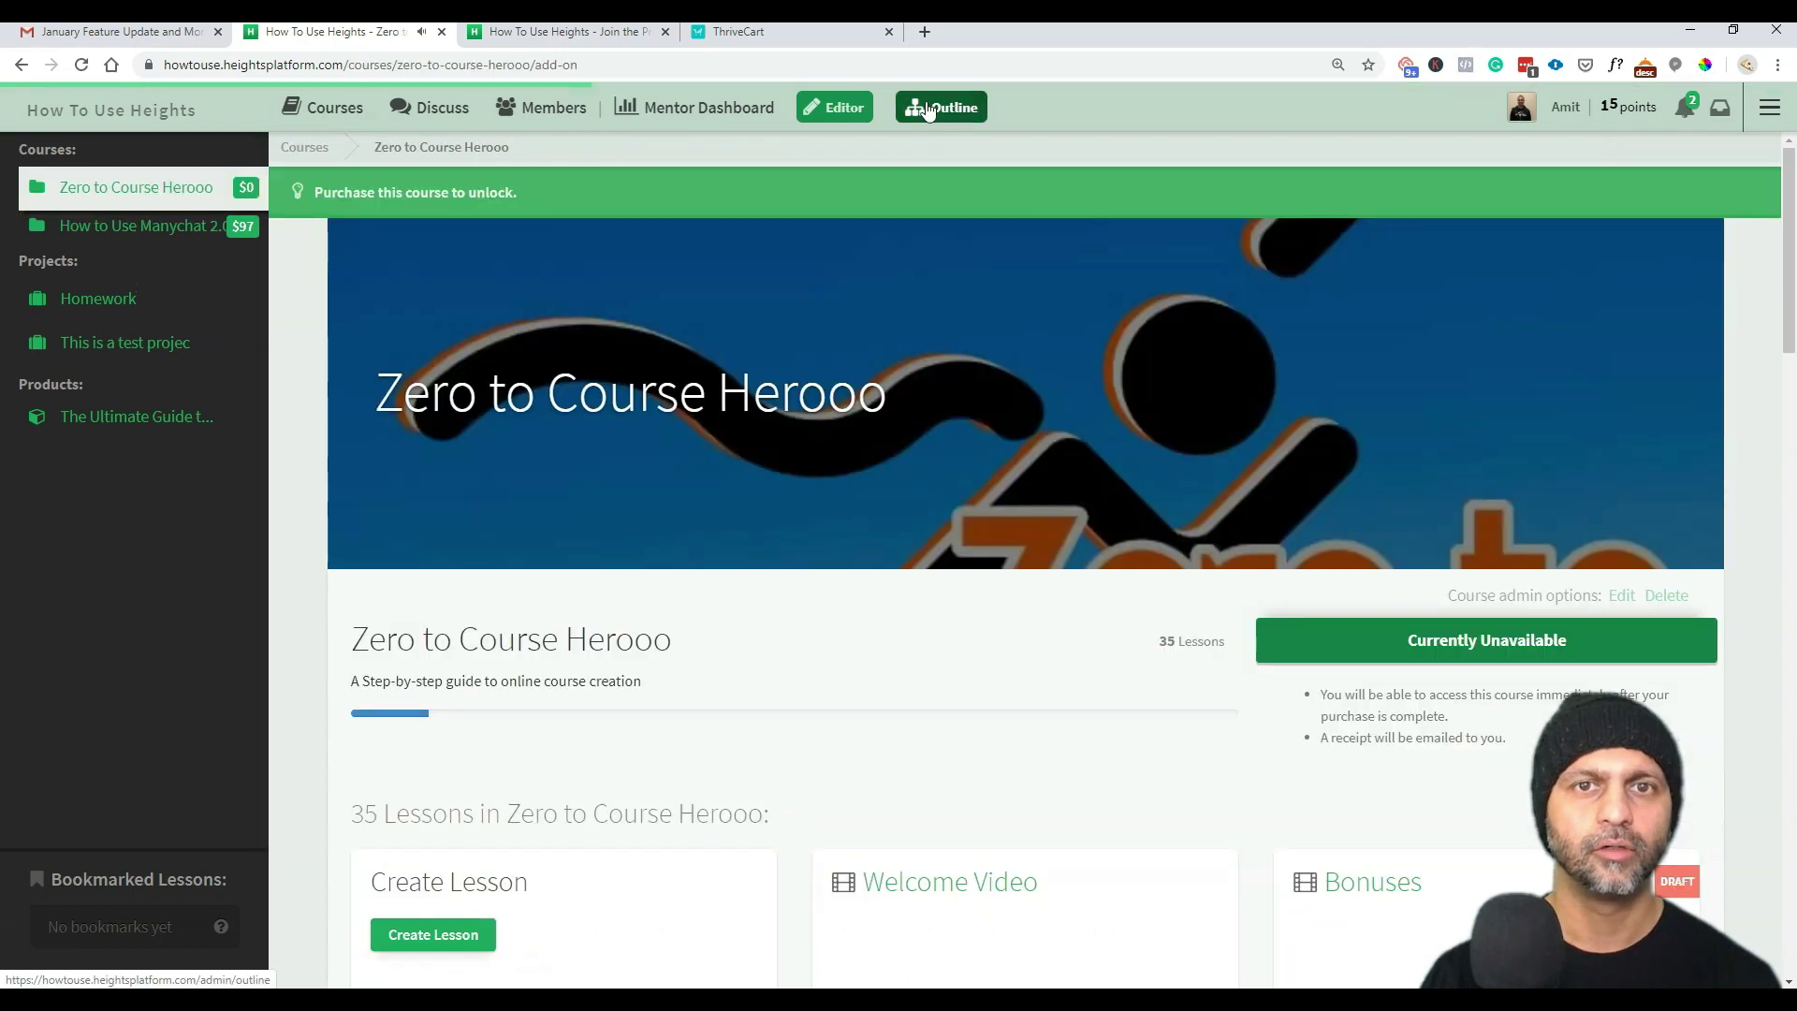
Open 'This is a demo lesson' from the program outline for editing
left_click(929, 108)
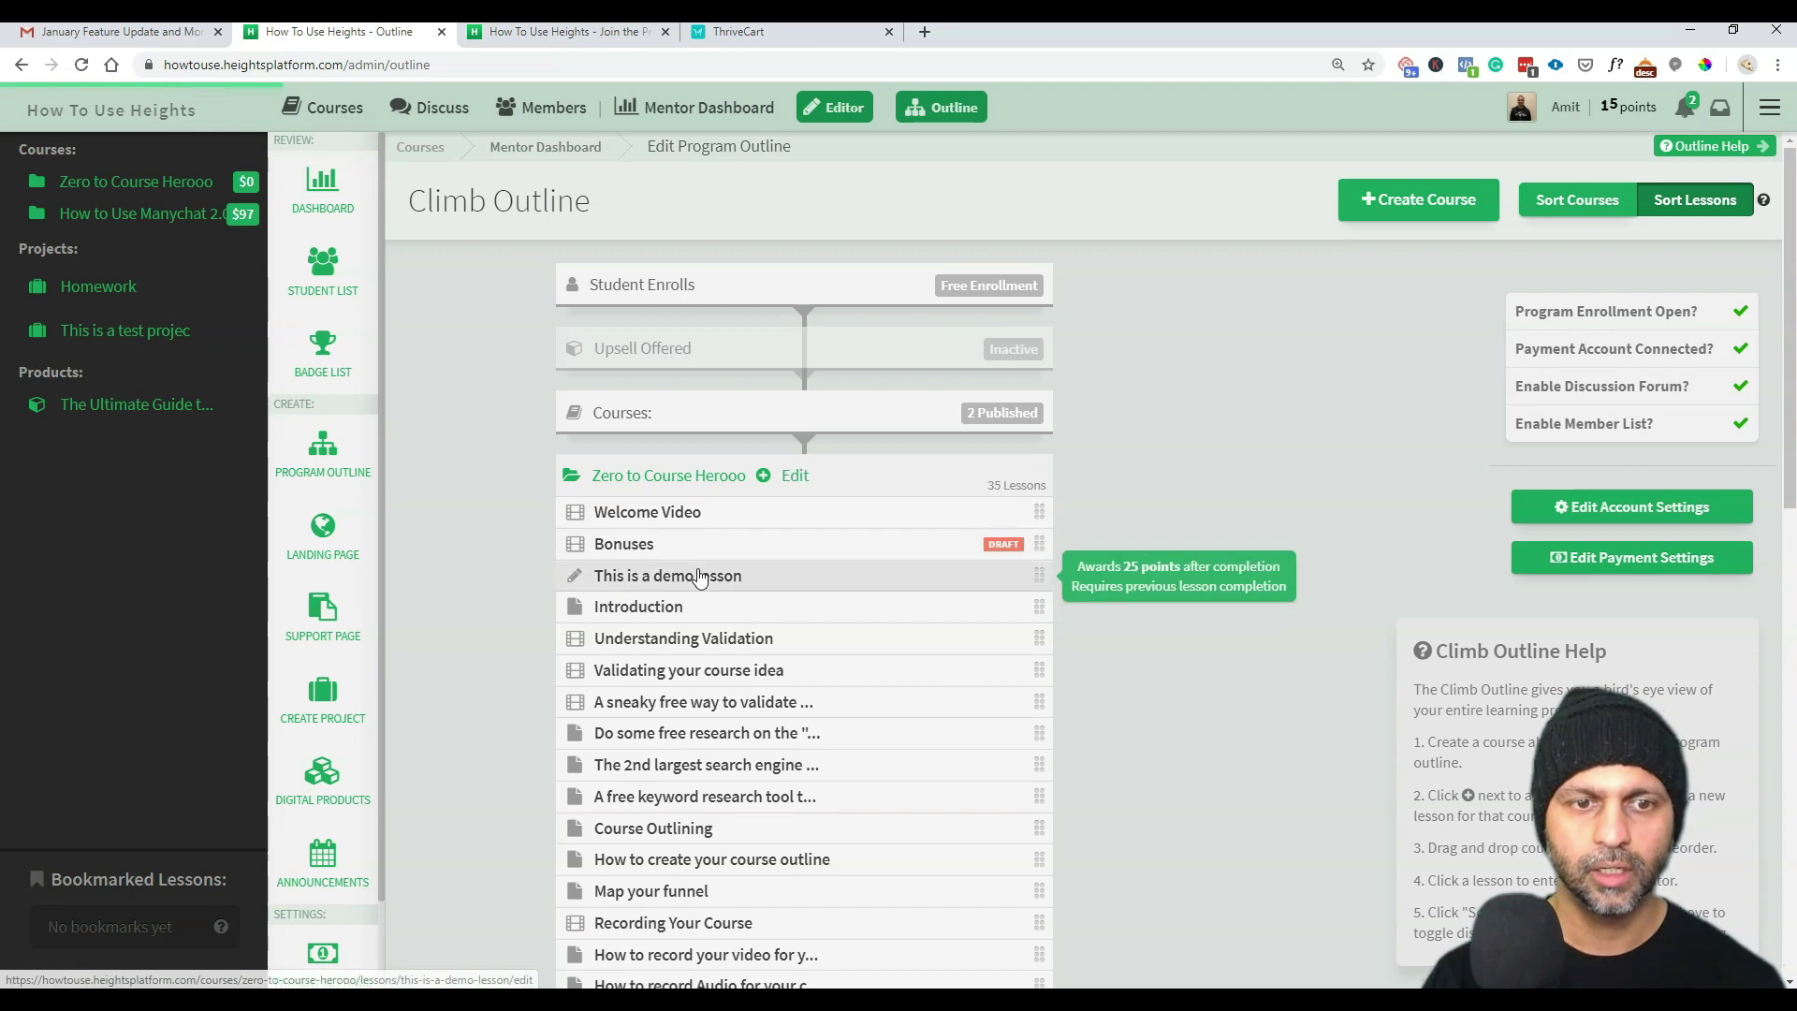
left_click(698, 576)
left_click(1077, 637)
Add an empty line after 'vehicula.' and open the Unsplash image search
scroll(1056, 741, "down", 5)
left_click(1056, 740)
key("Return")
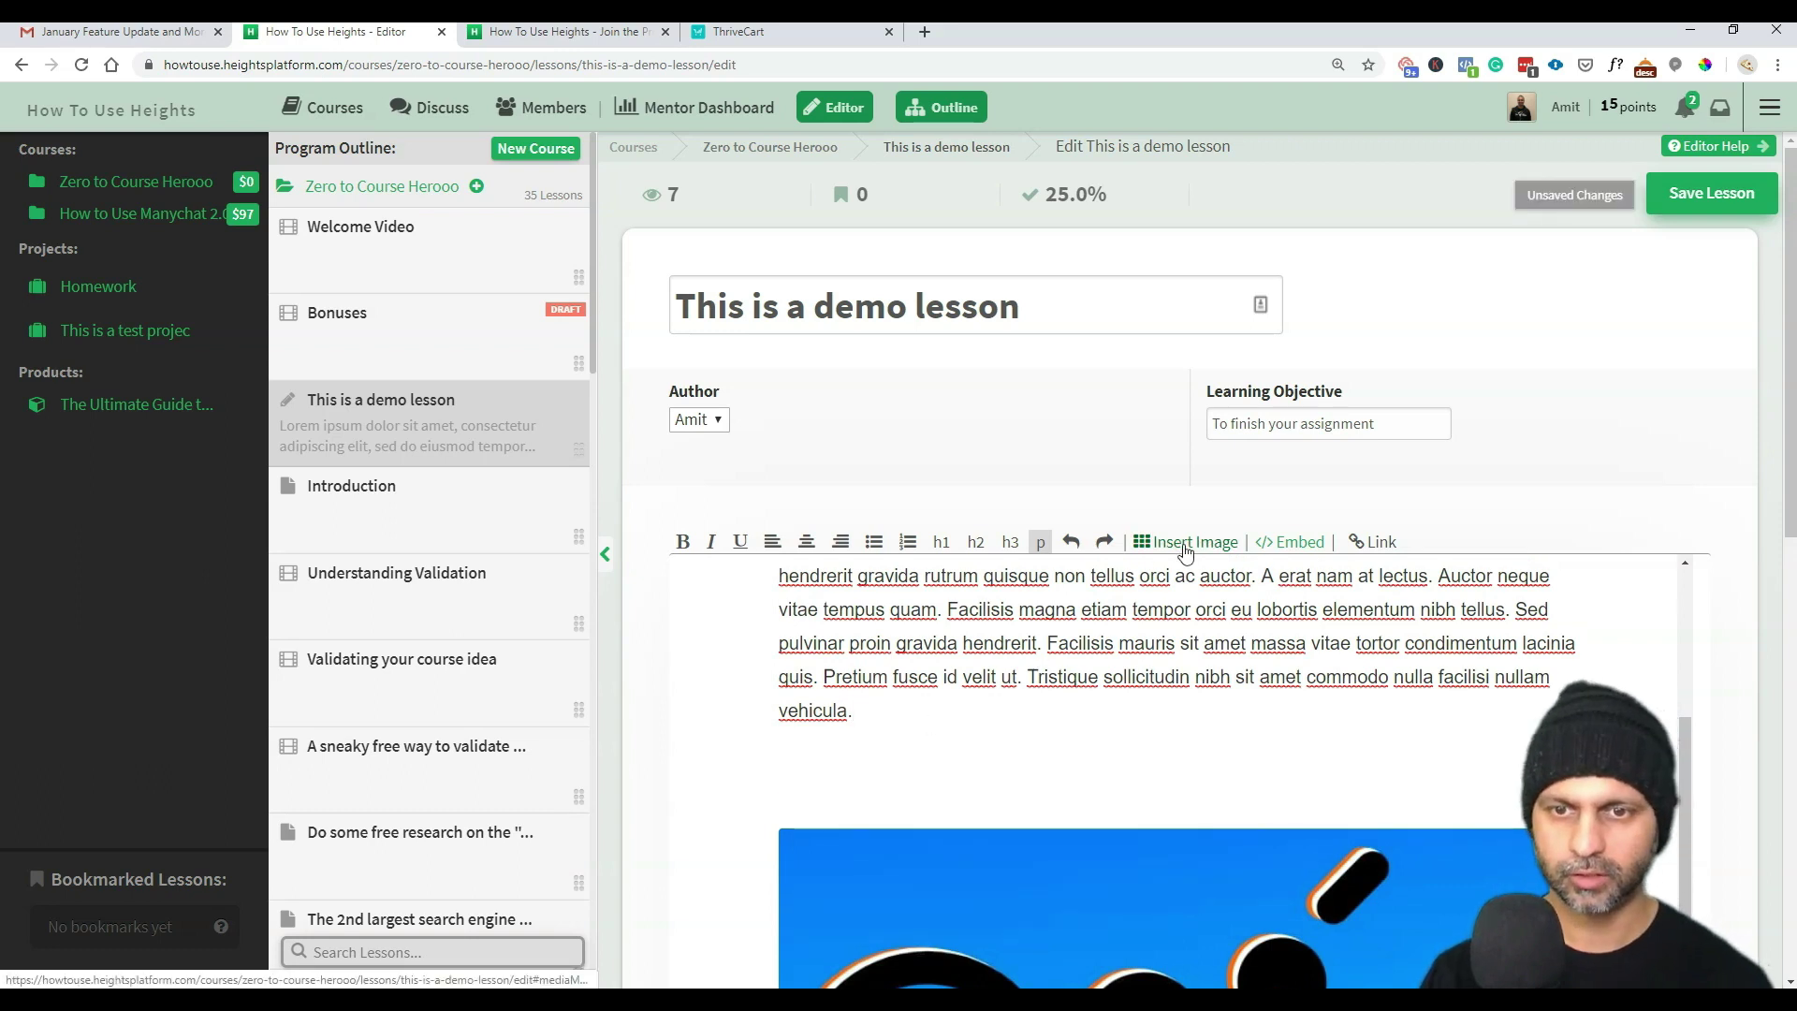
left_click(1187, 541)
left_click(749, 234)
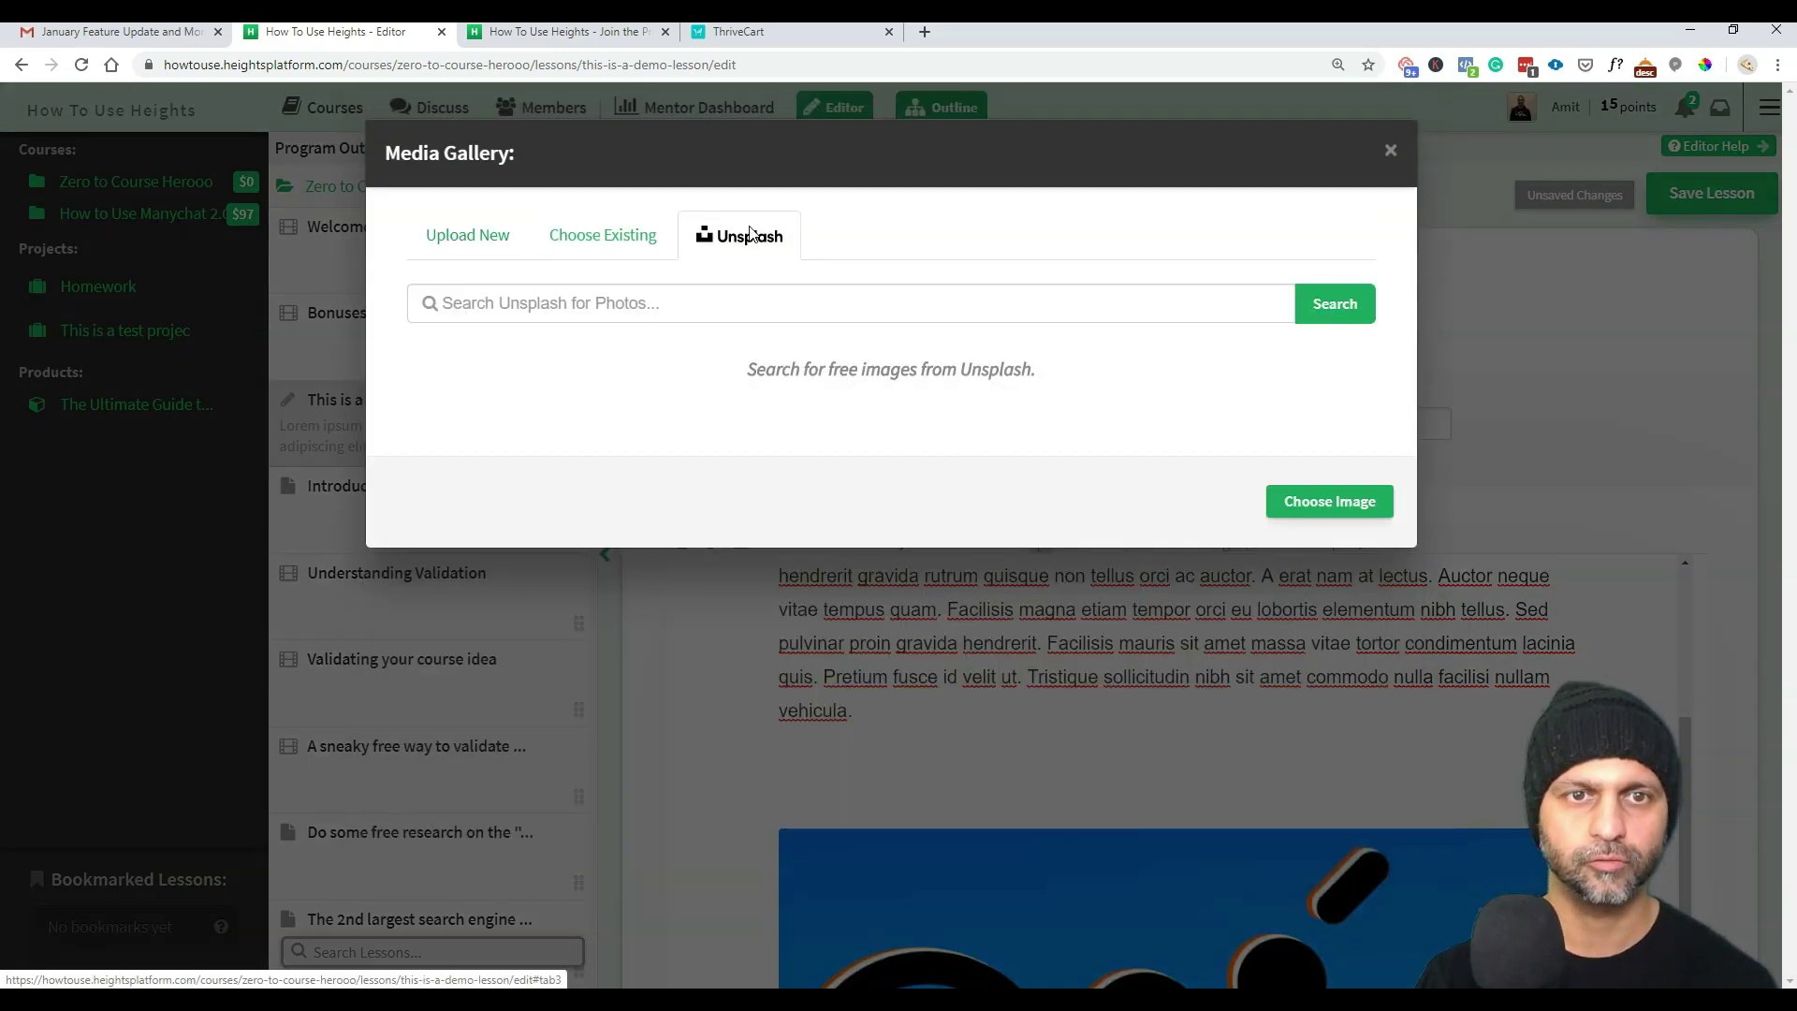
Search Unsplash for 'free' and insert the Harley-Davidson motorcycle photo below the paragraph
left_click(802, 303)
type("free")
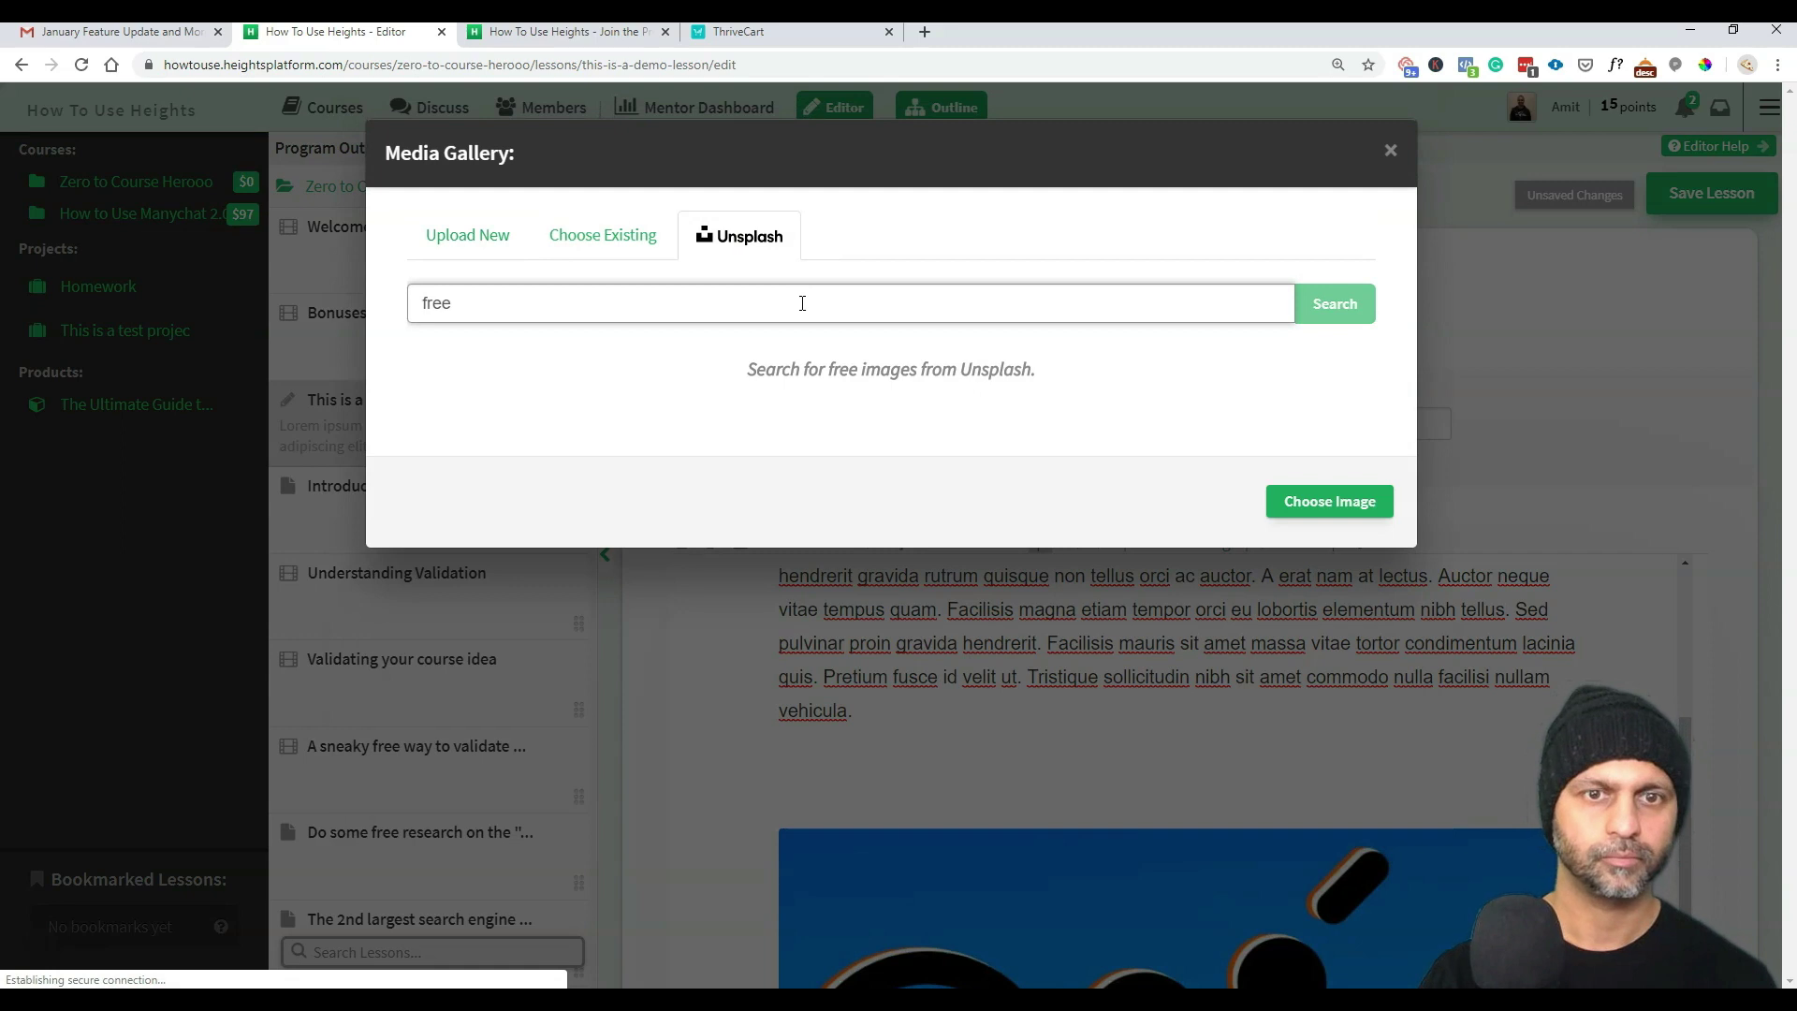
key("Return")
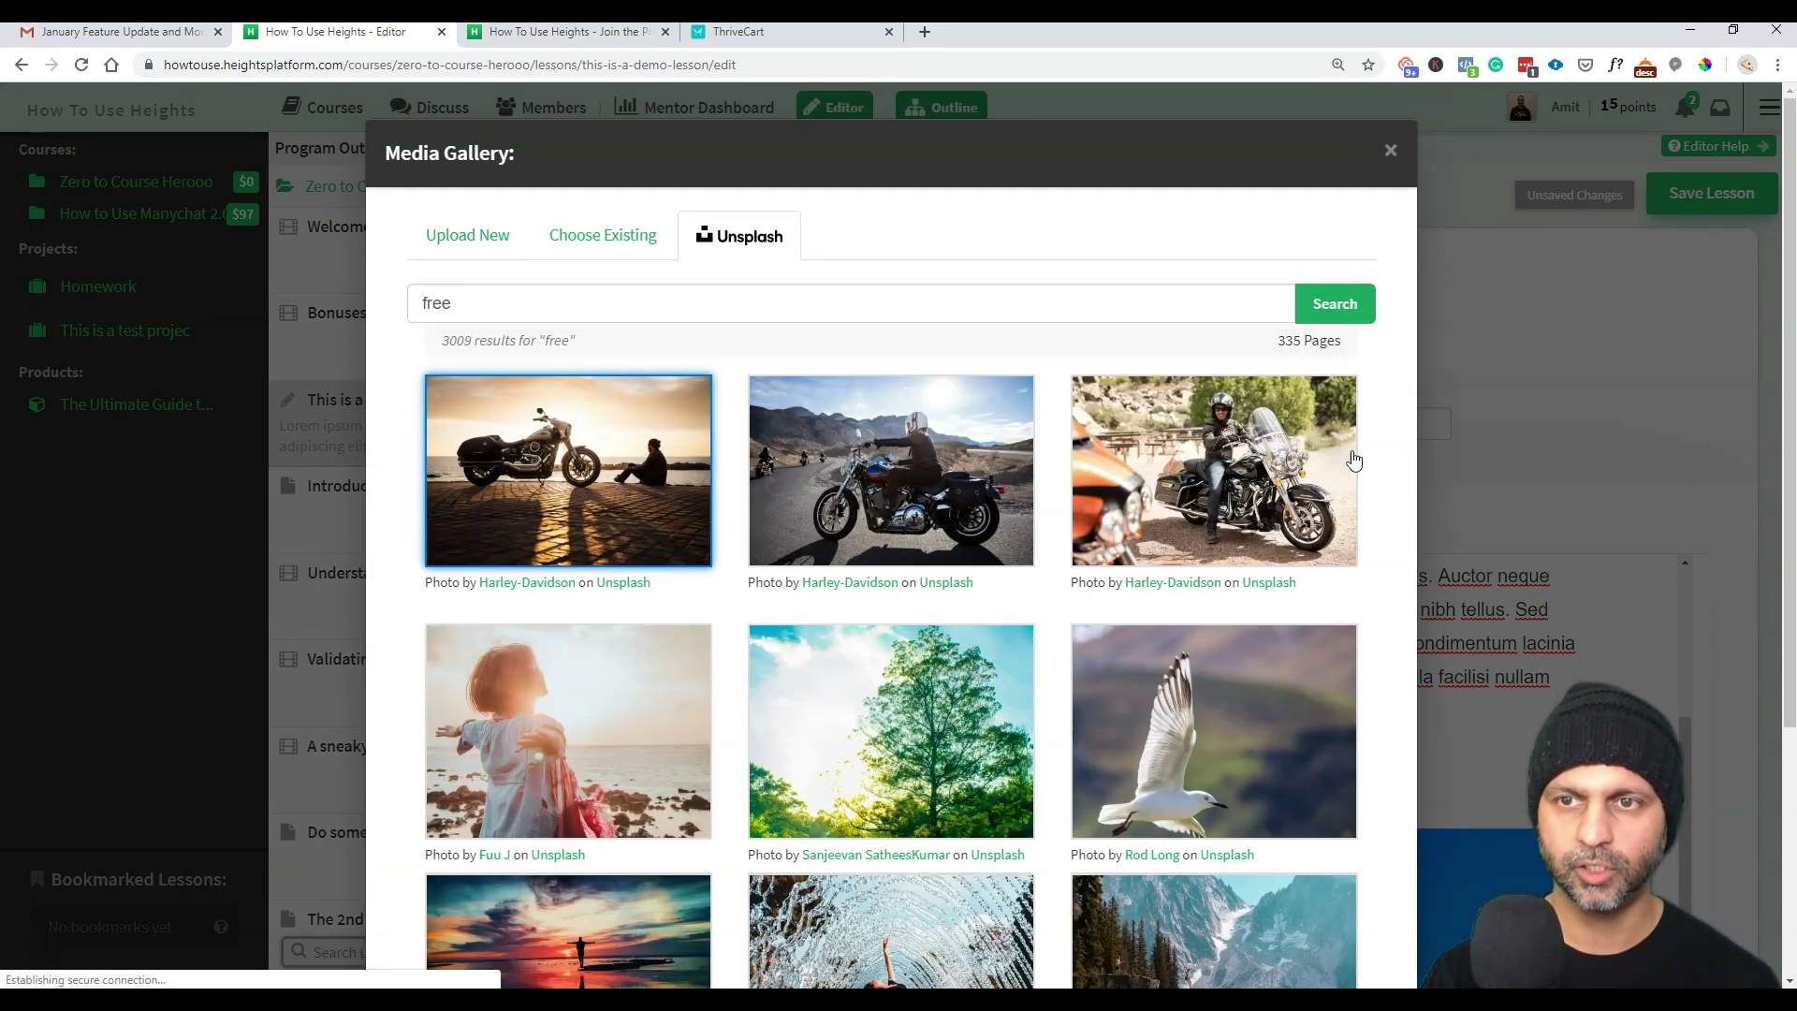
scroll(1423, 794, "down", 5)
left_click(1348, 902)
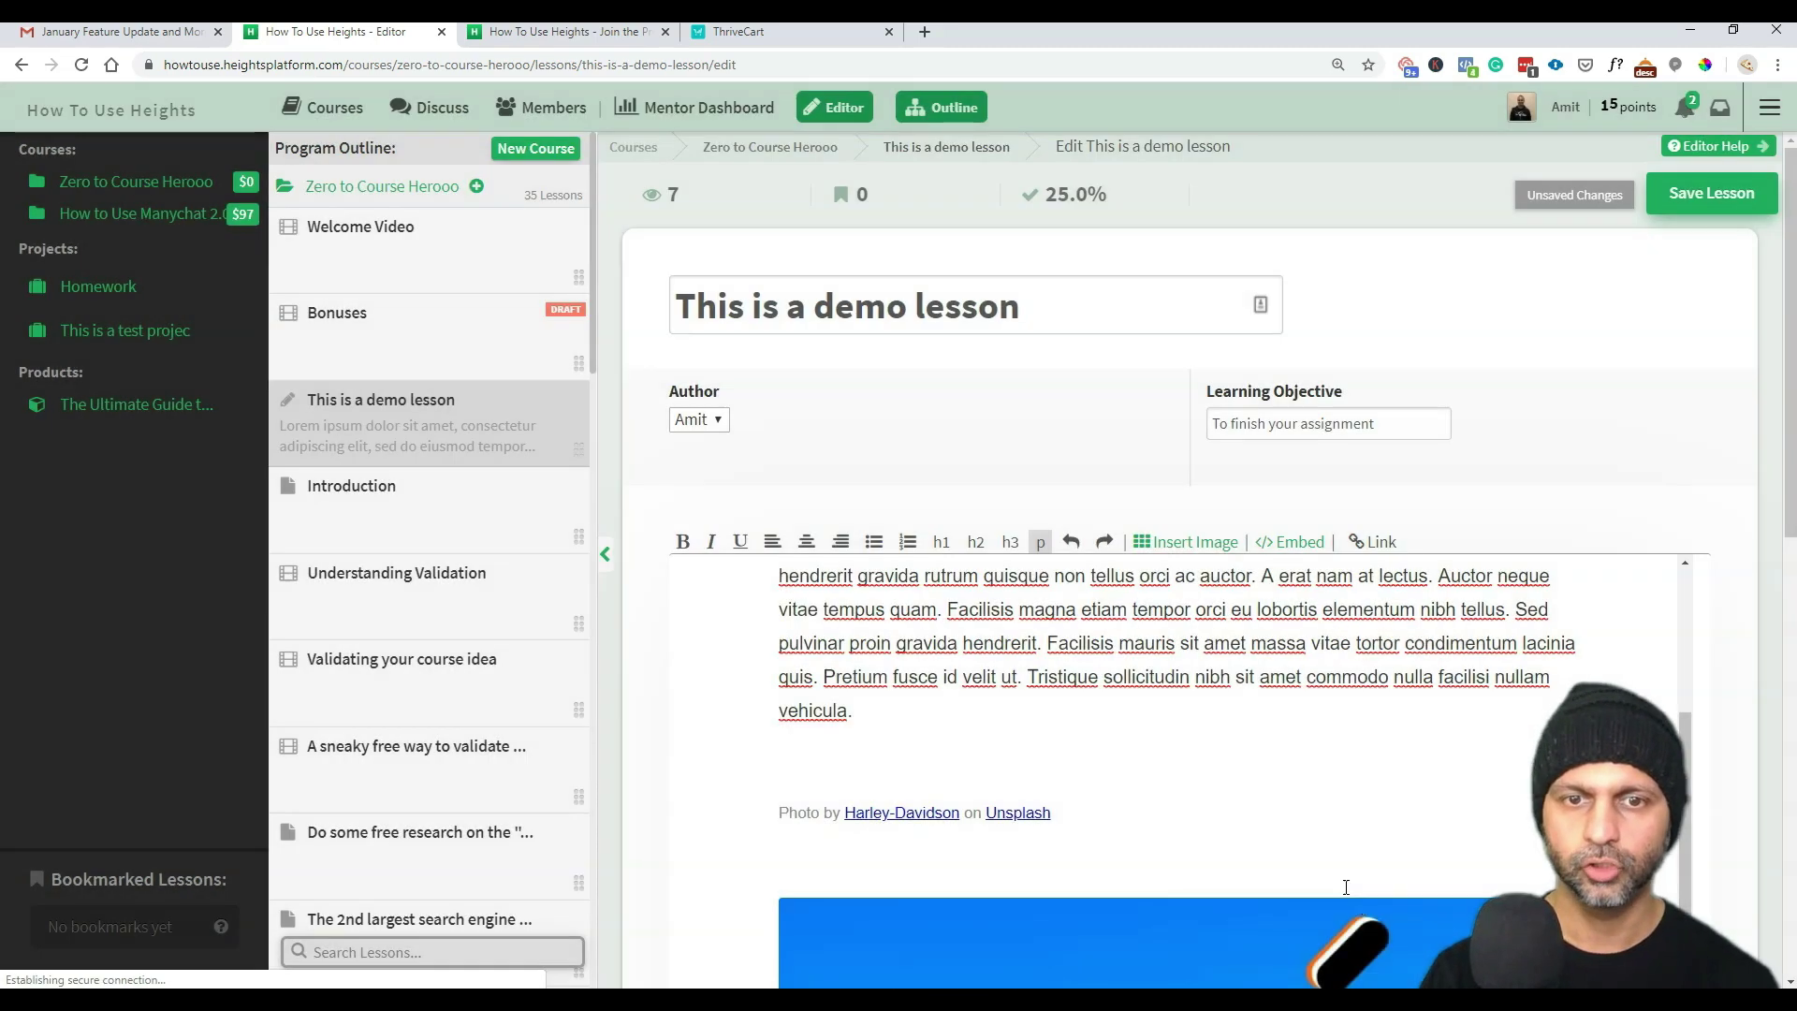
scroll(1148, 809, "down", 3)
Zoom the browser to about 90% and inspect how tall the inserted photo appears
scroll(1148, 809, "up", 6)
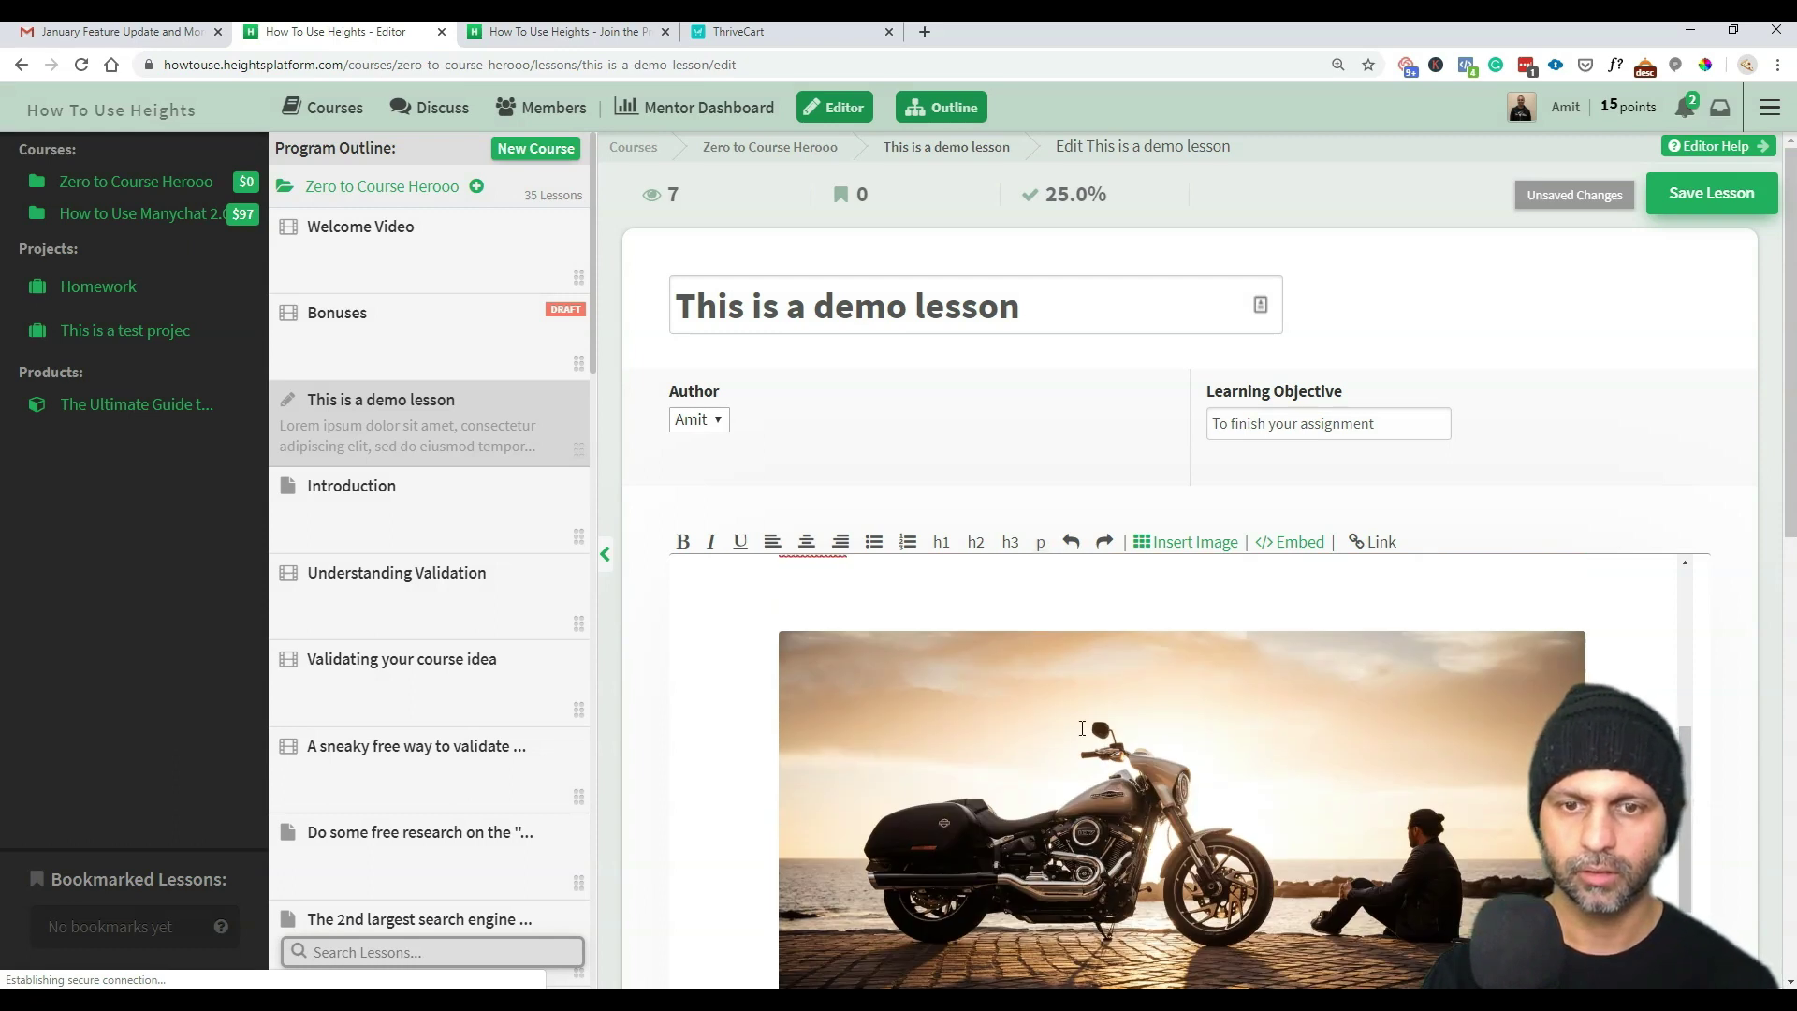
scroll(831, 693, "down", 3)
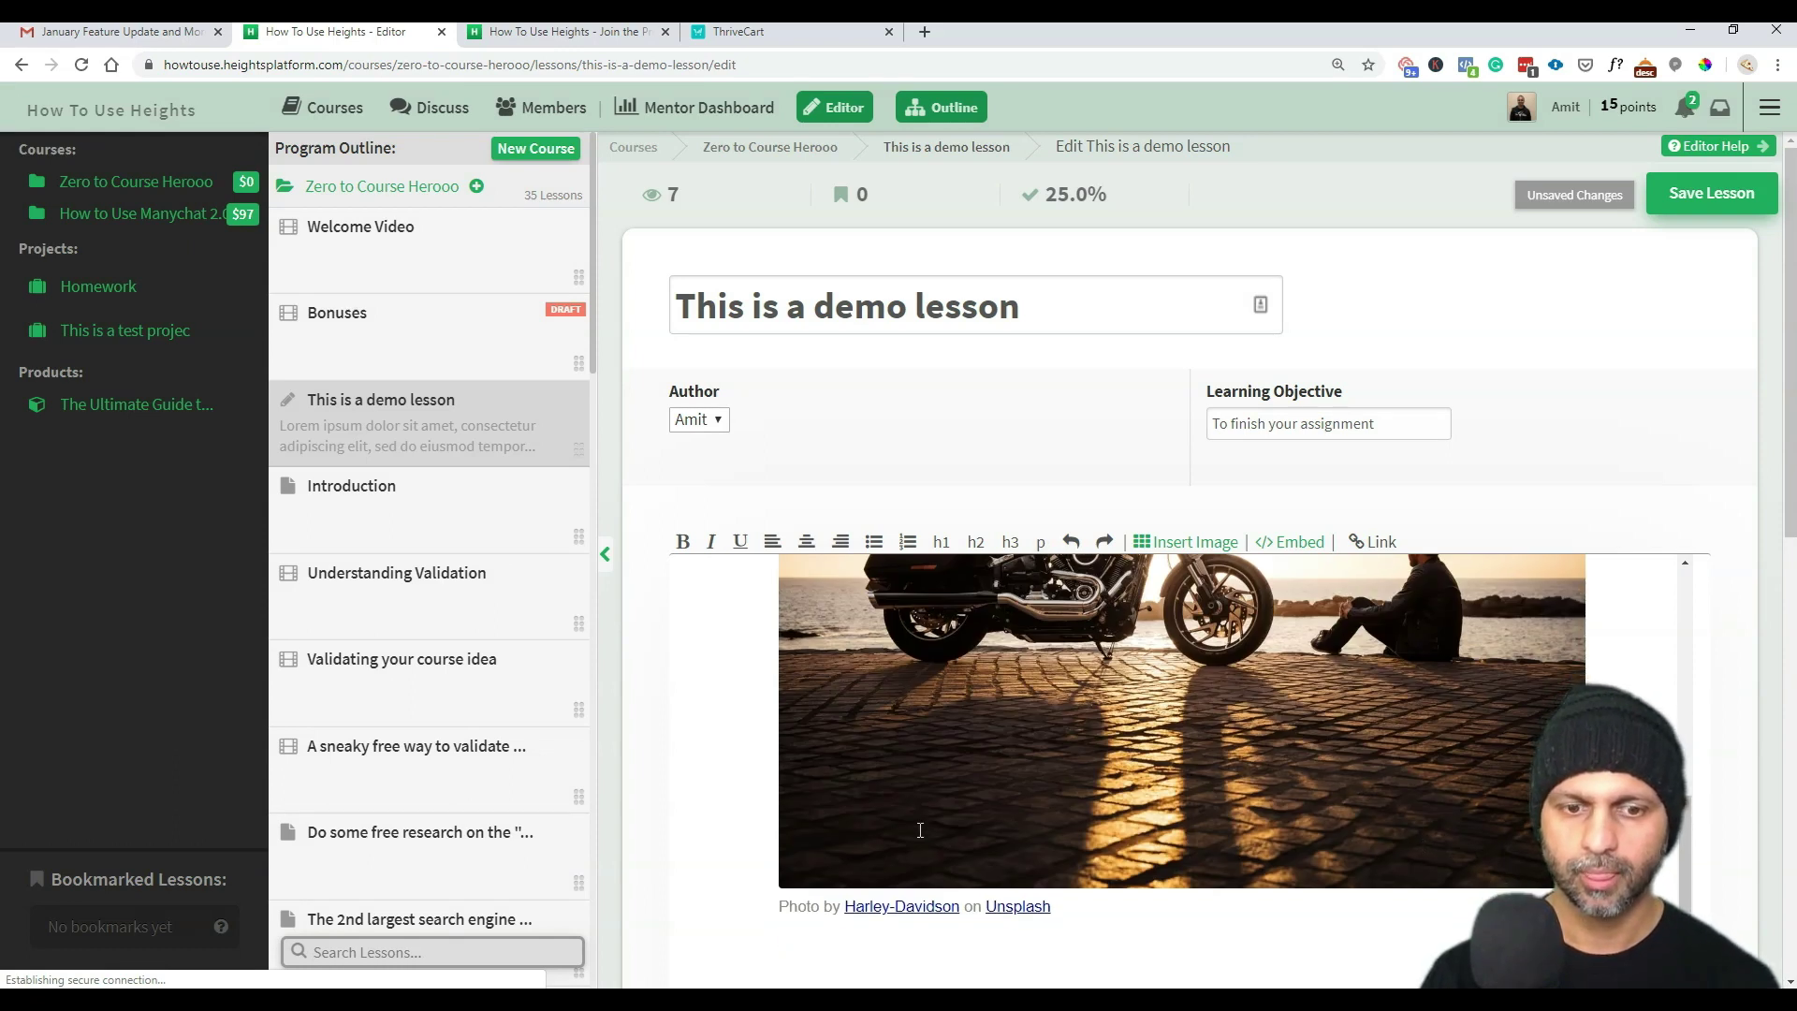
scroll(1184, 778, "up", 6)
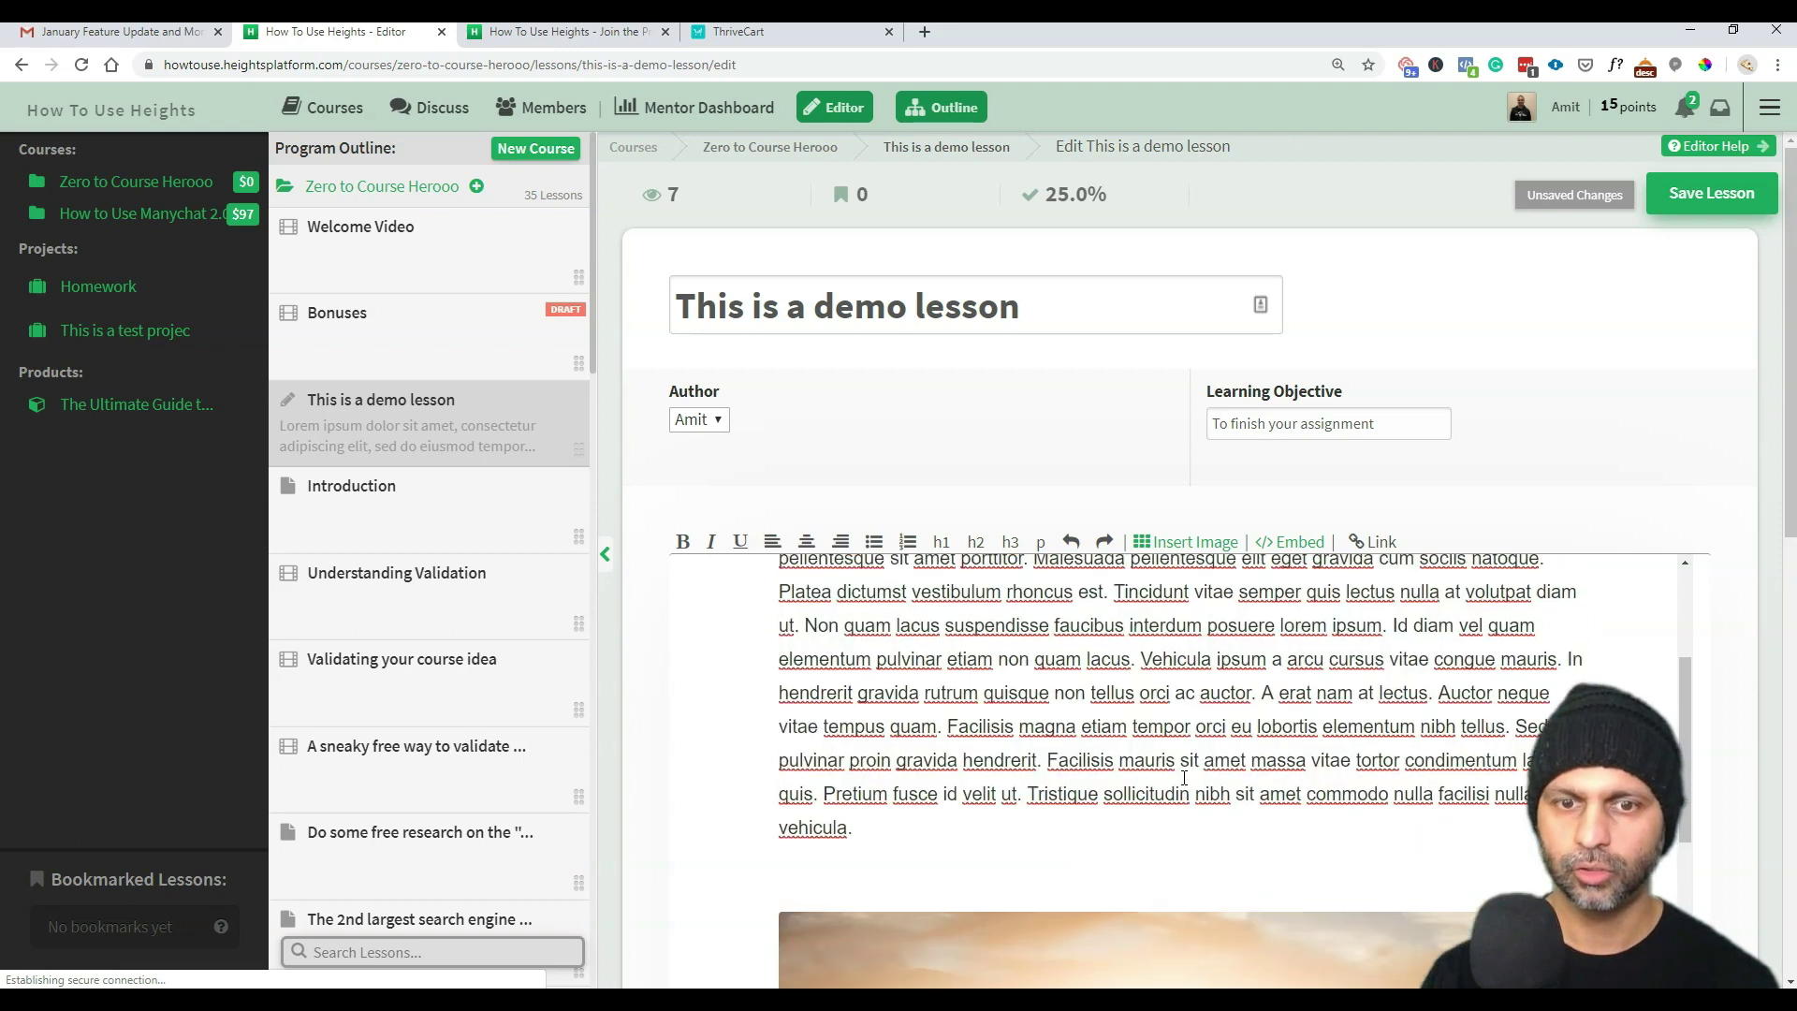
scroll(1184, 778, "down", 4)
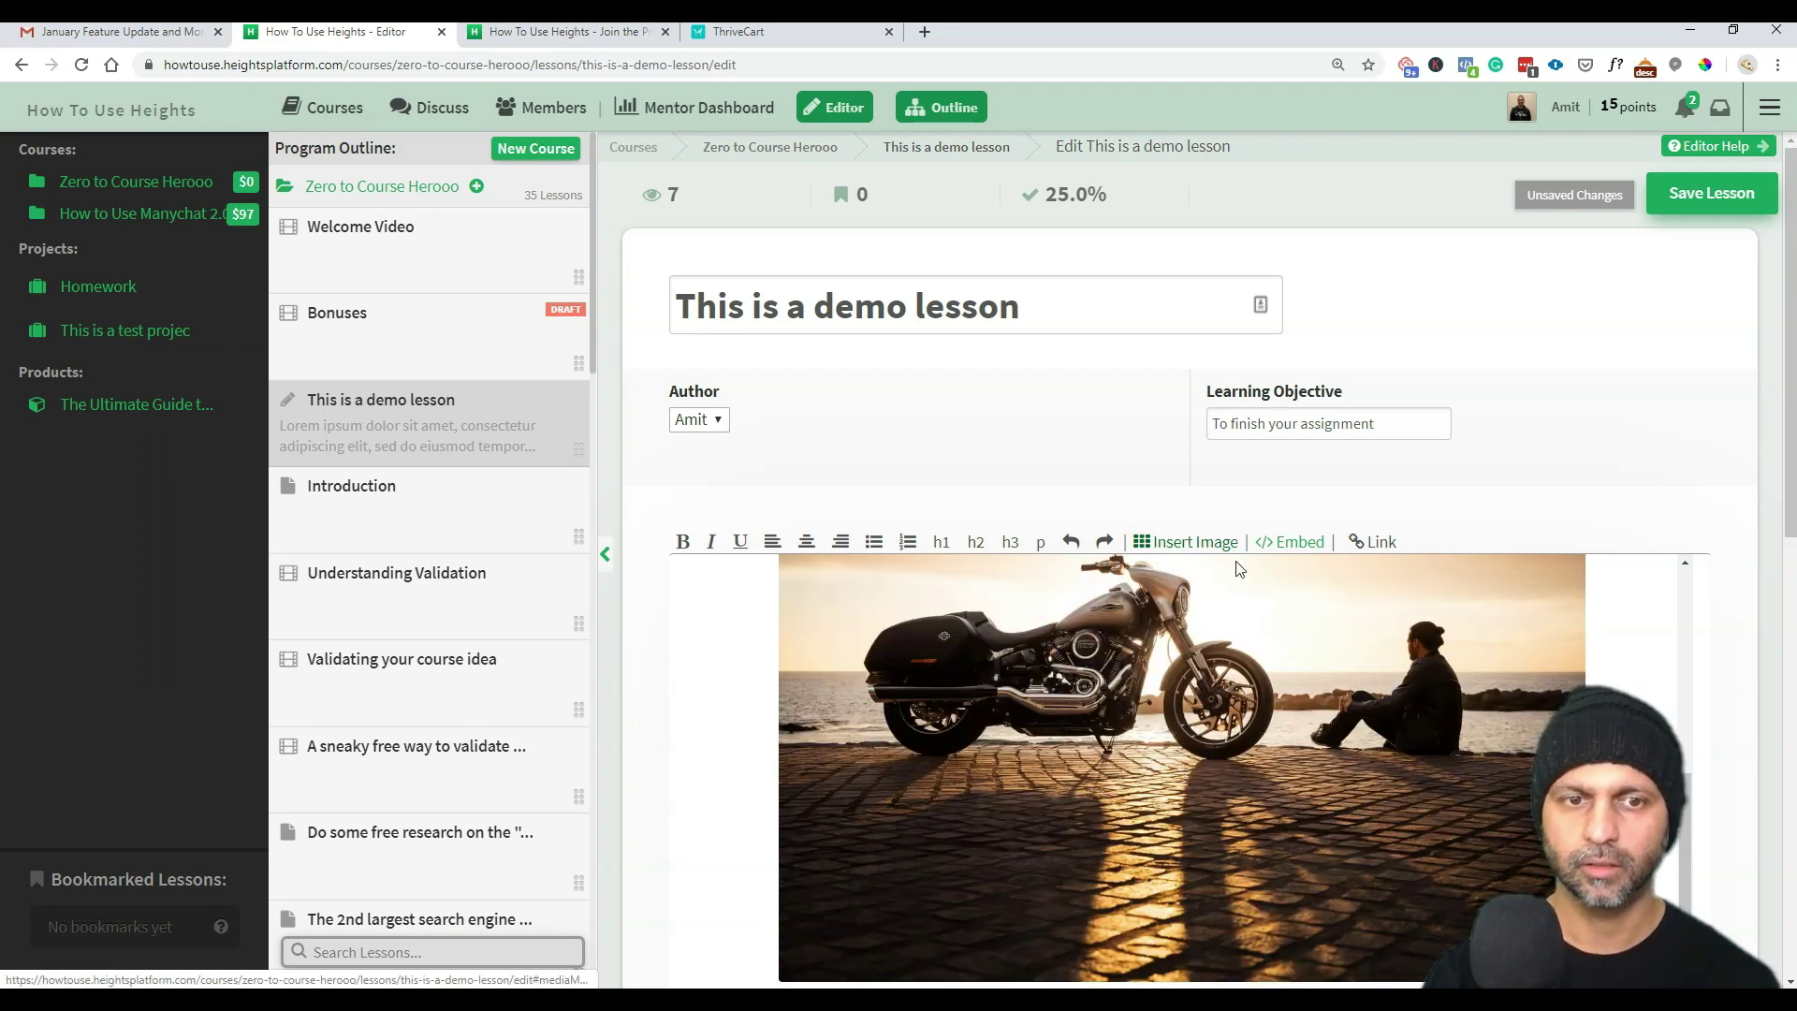
scroll(1731, 816, "down", 5)
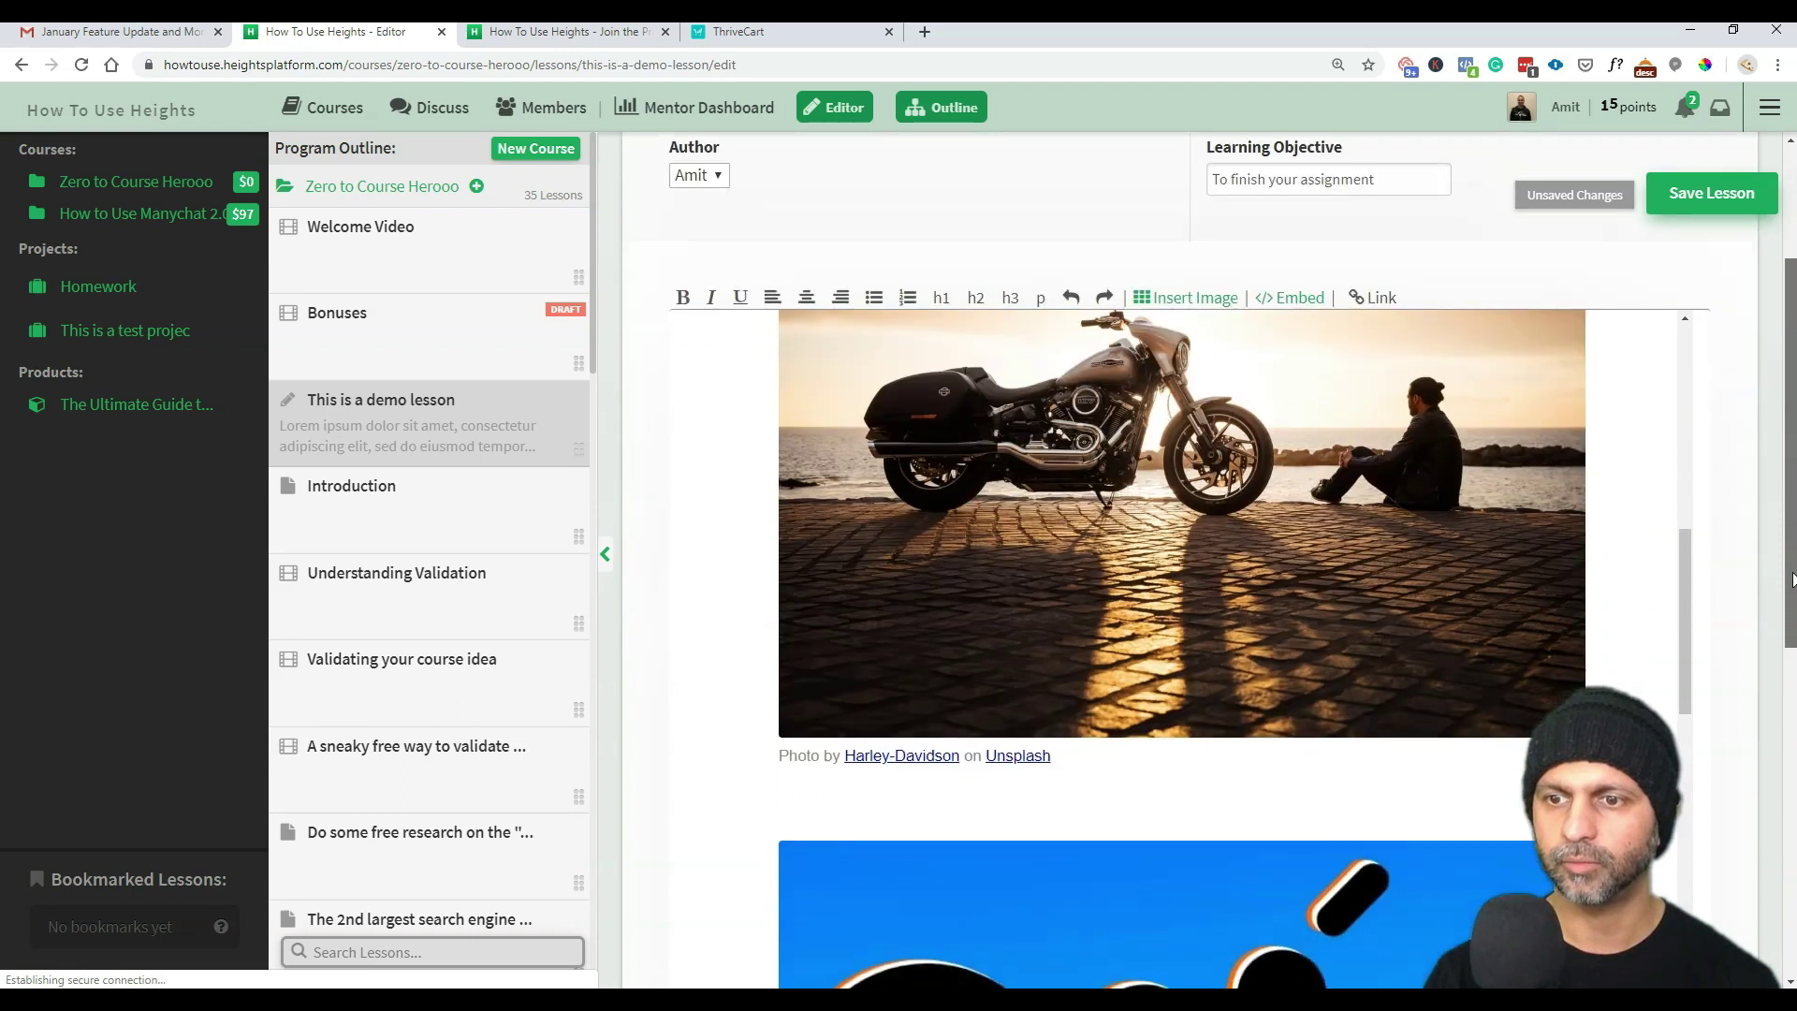
key("ctrl+minus")
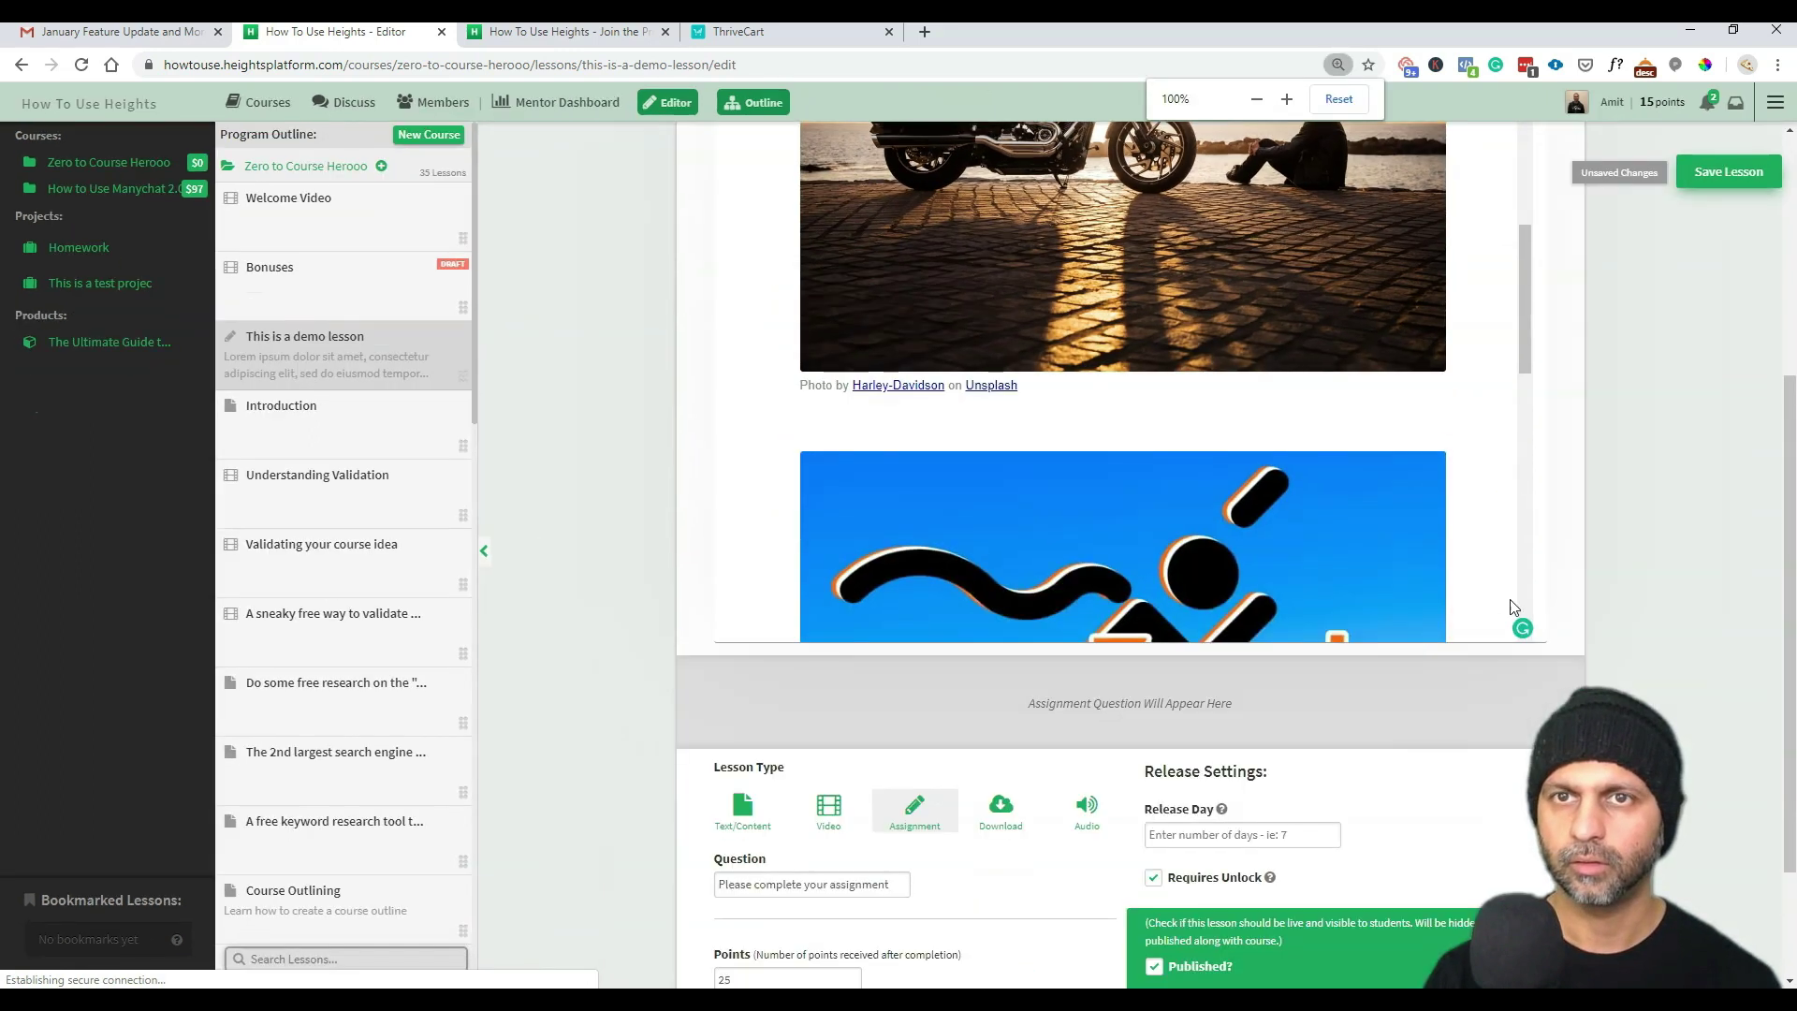
key("ctrl+minus")
scroll(1502, 631, "up", 10)
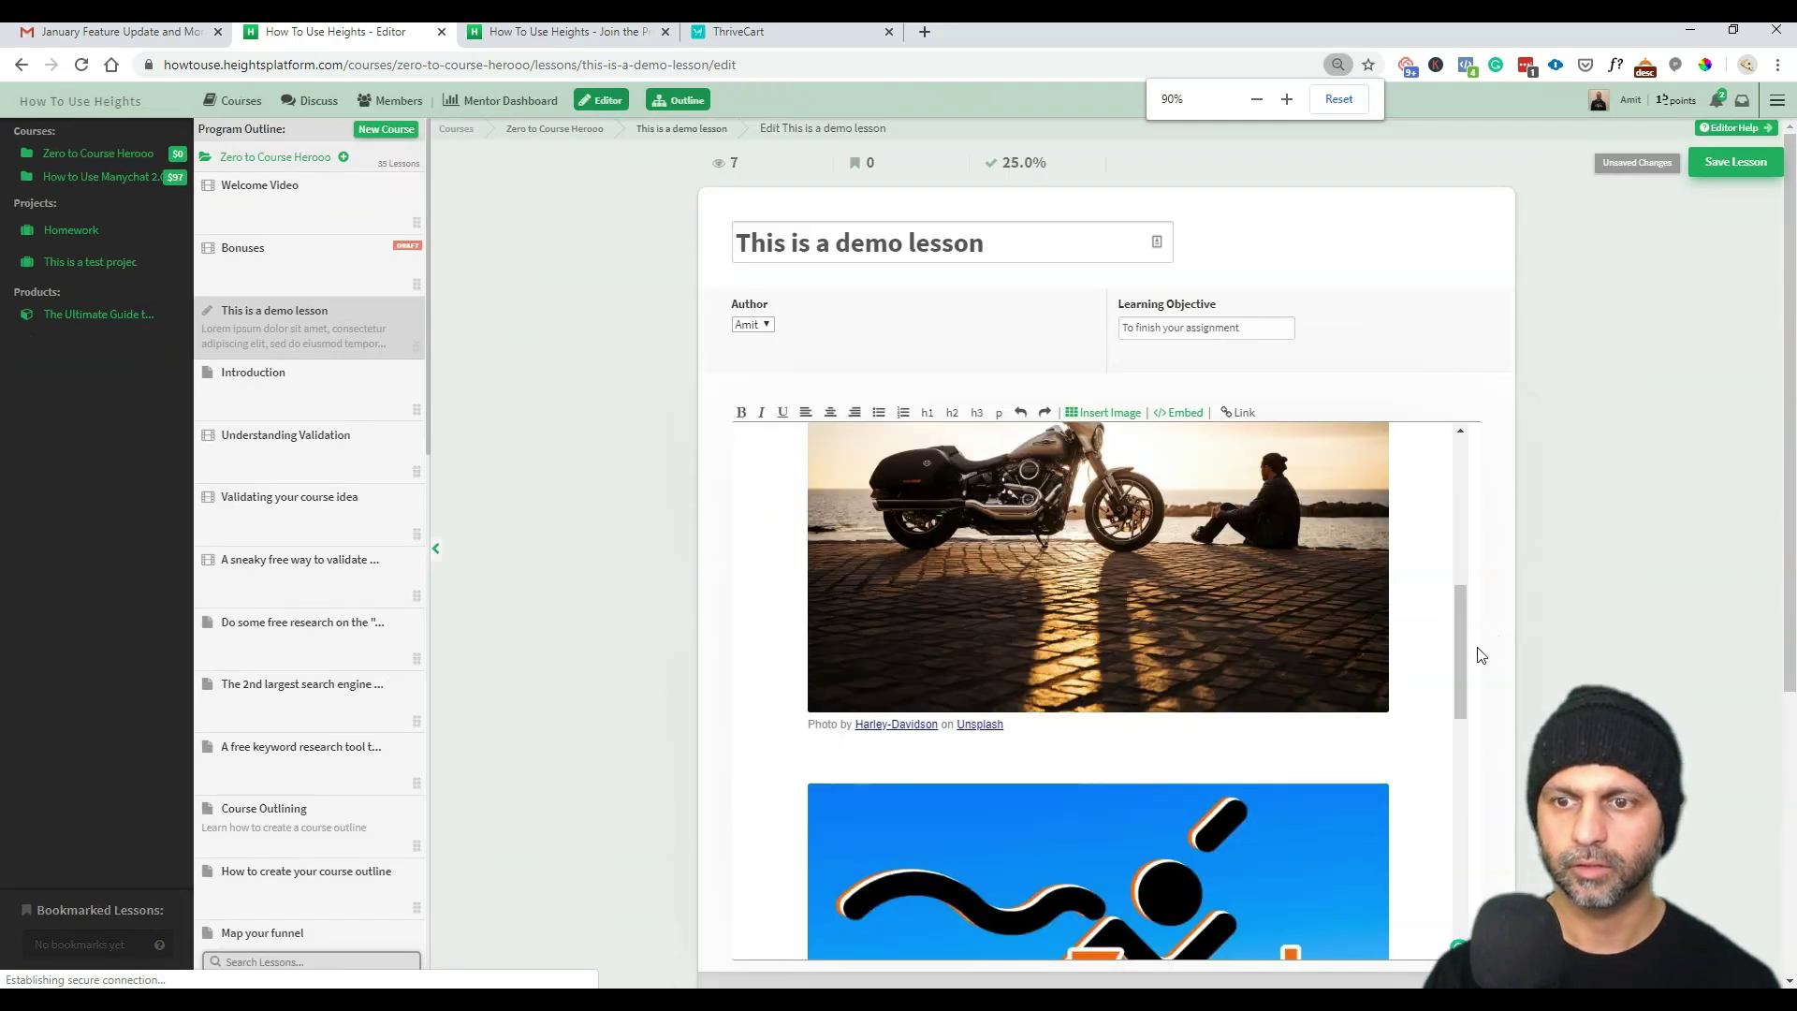
scroll(1456, 599, "up", 3)
scroll(1451, 607, "down", 1)
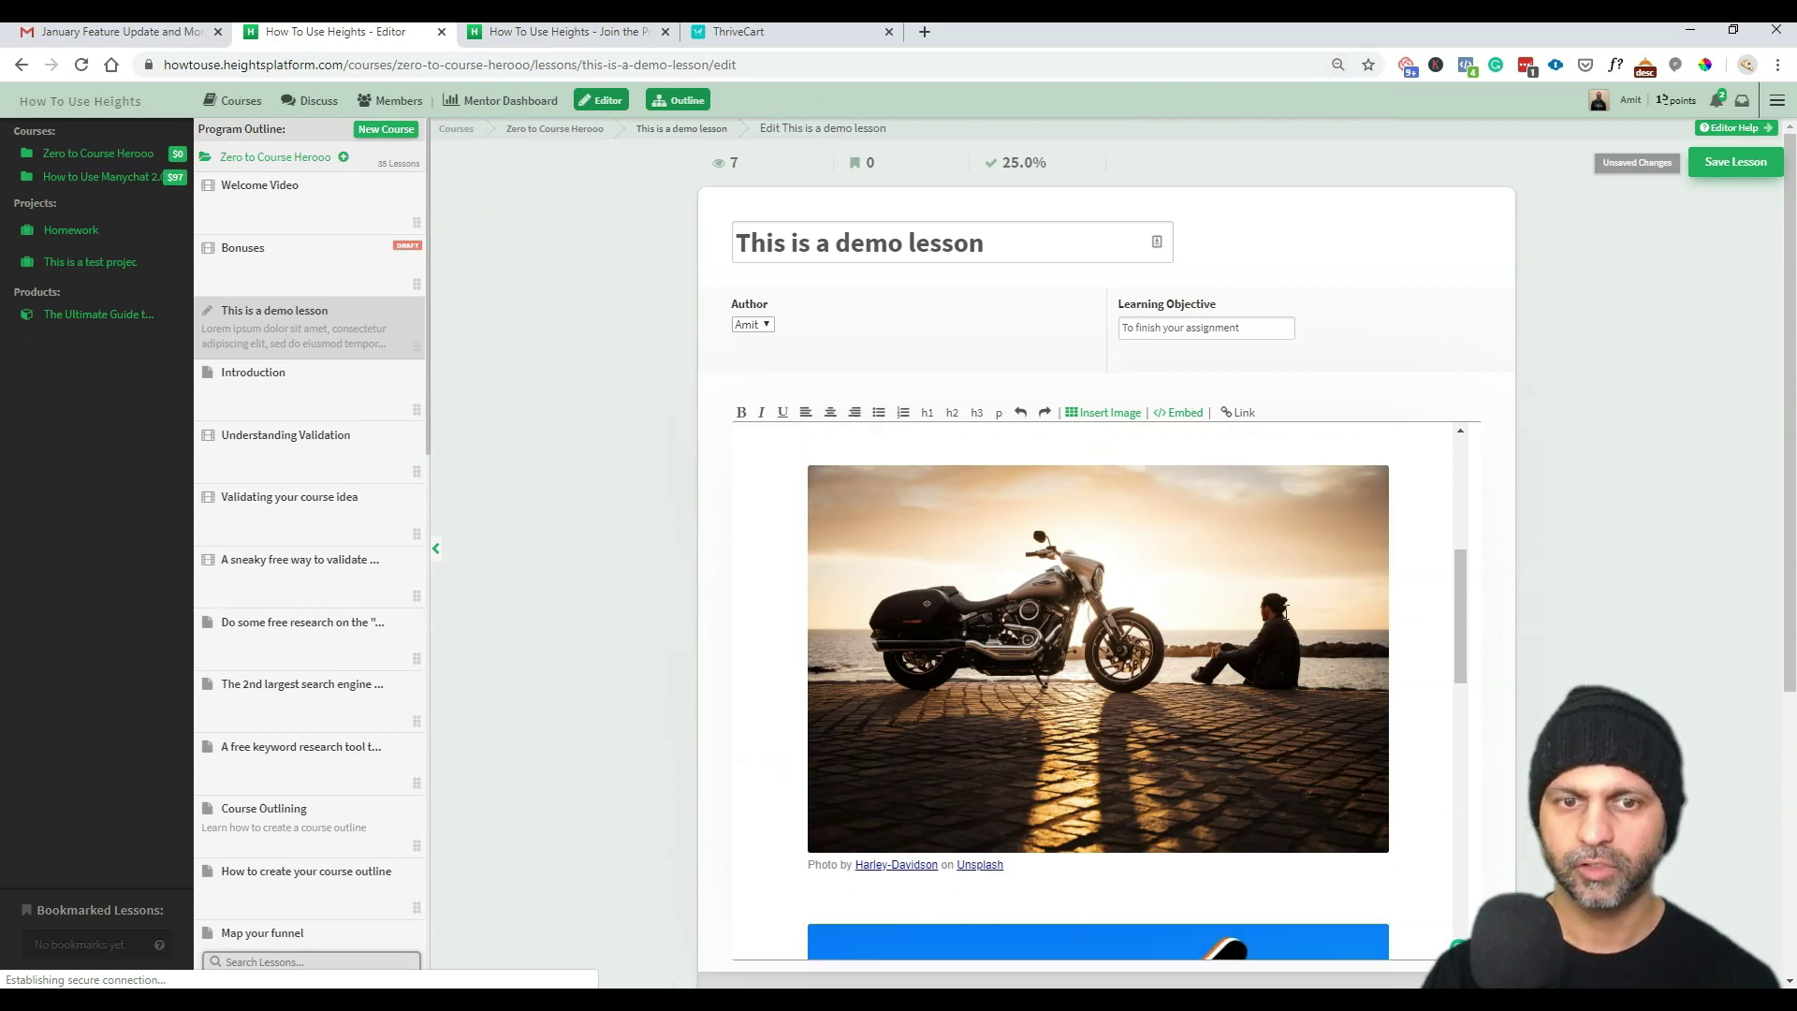
right_click(1283, 610)
left_click(1019, 673)
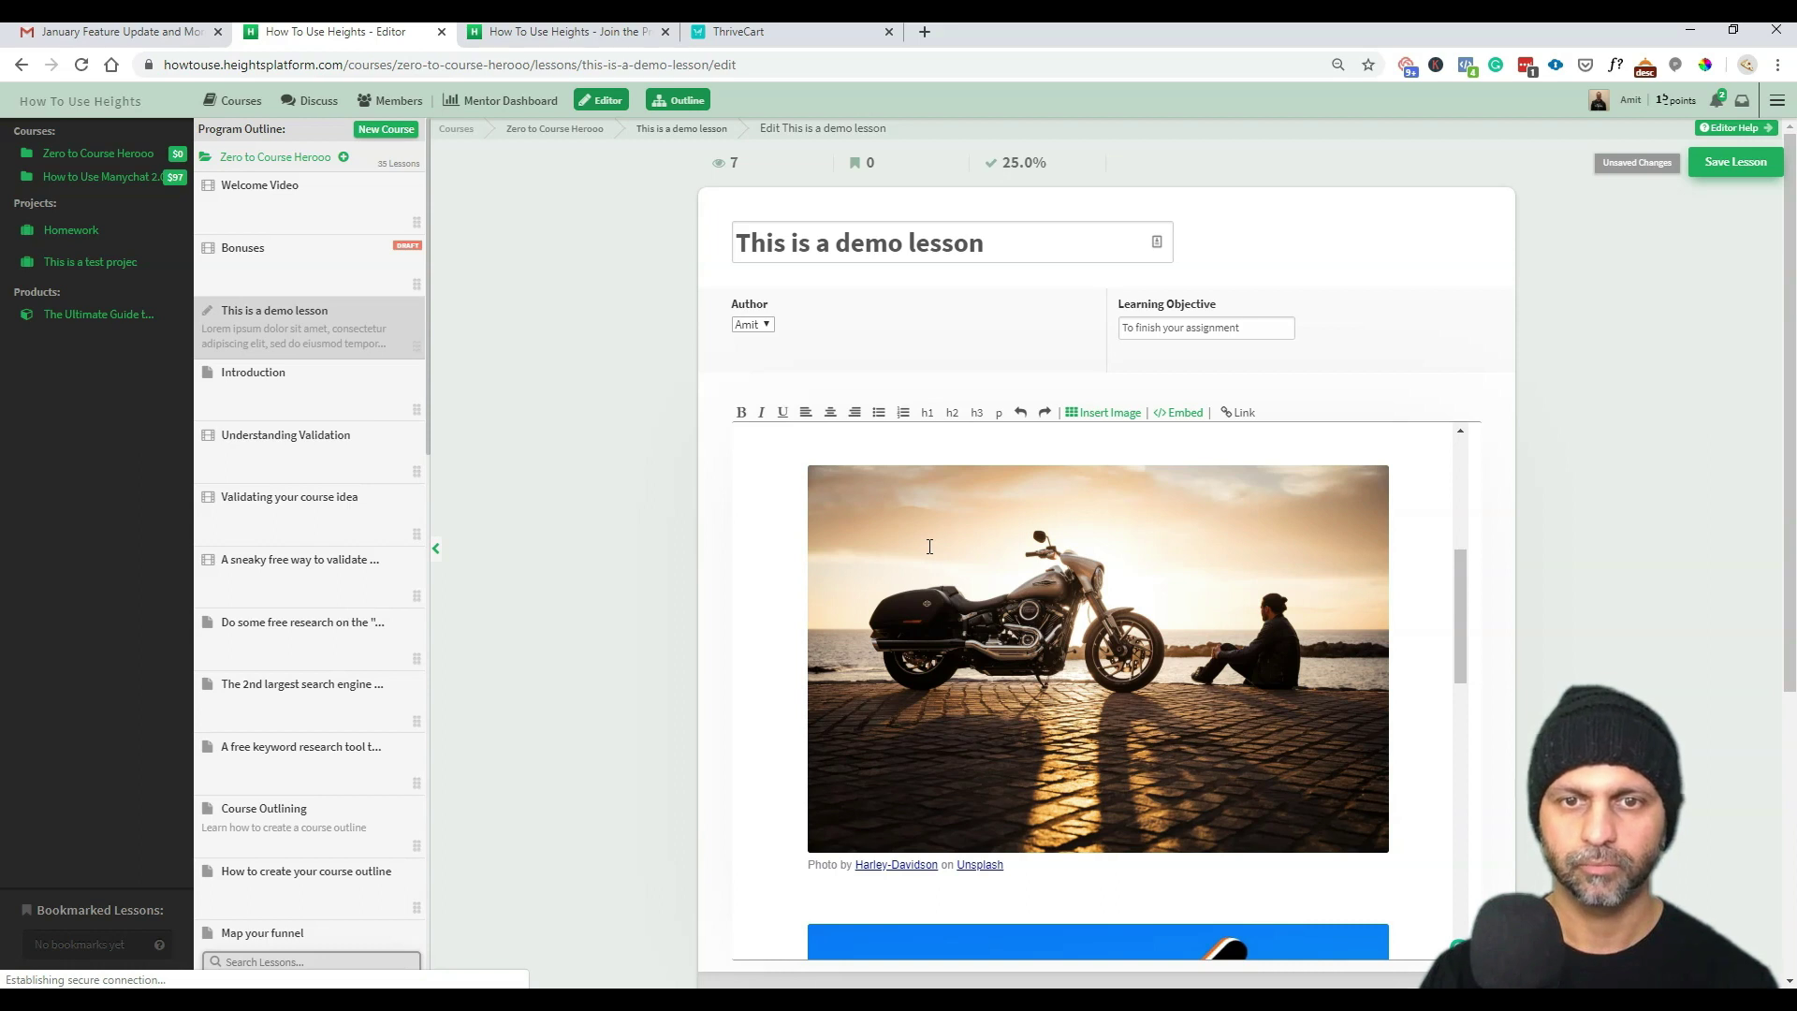
Highlight the update email's note on automatic maximum height for Unsplash images, comparing with the editor
key("ctrl+1")
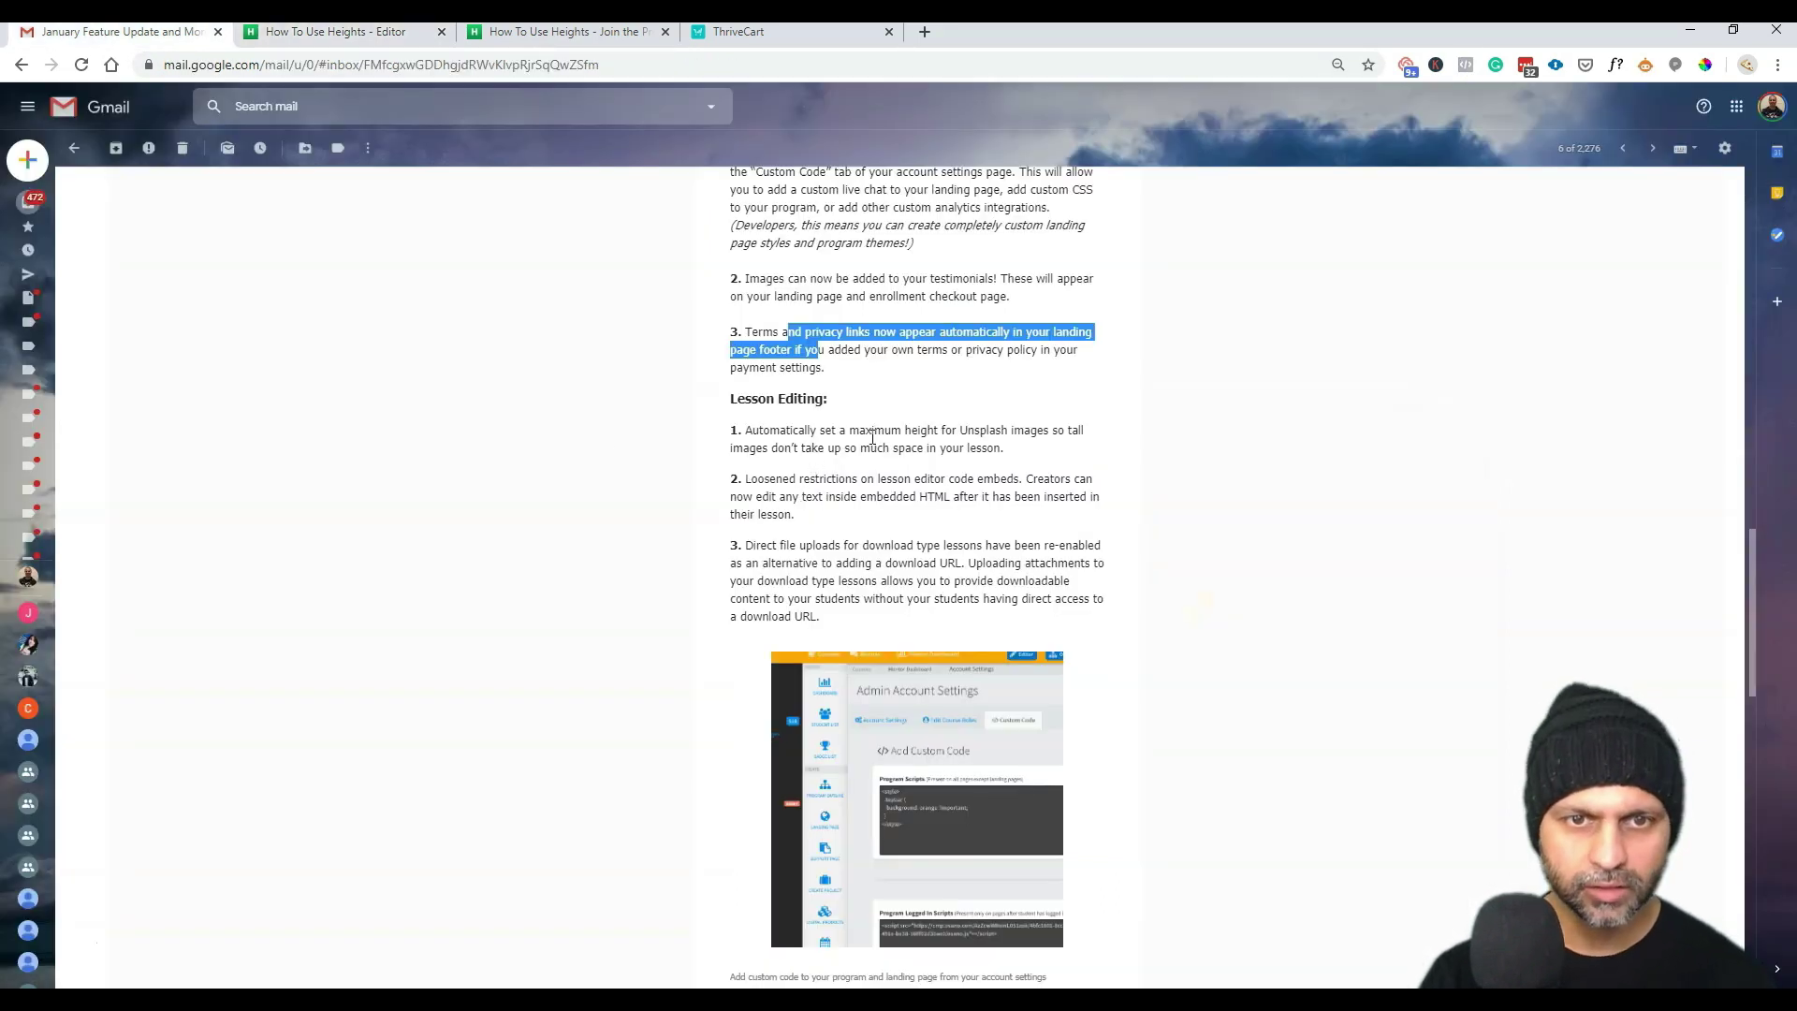
left_click_drag(872, 433, 1018, 447)
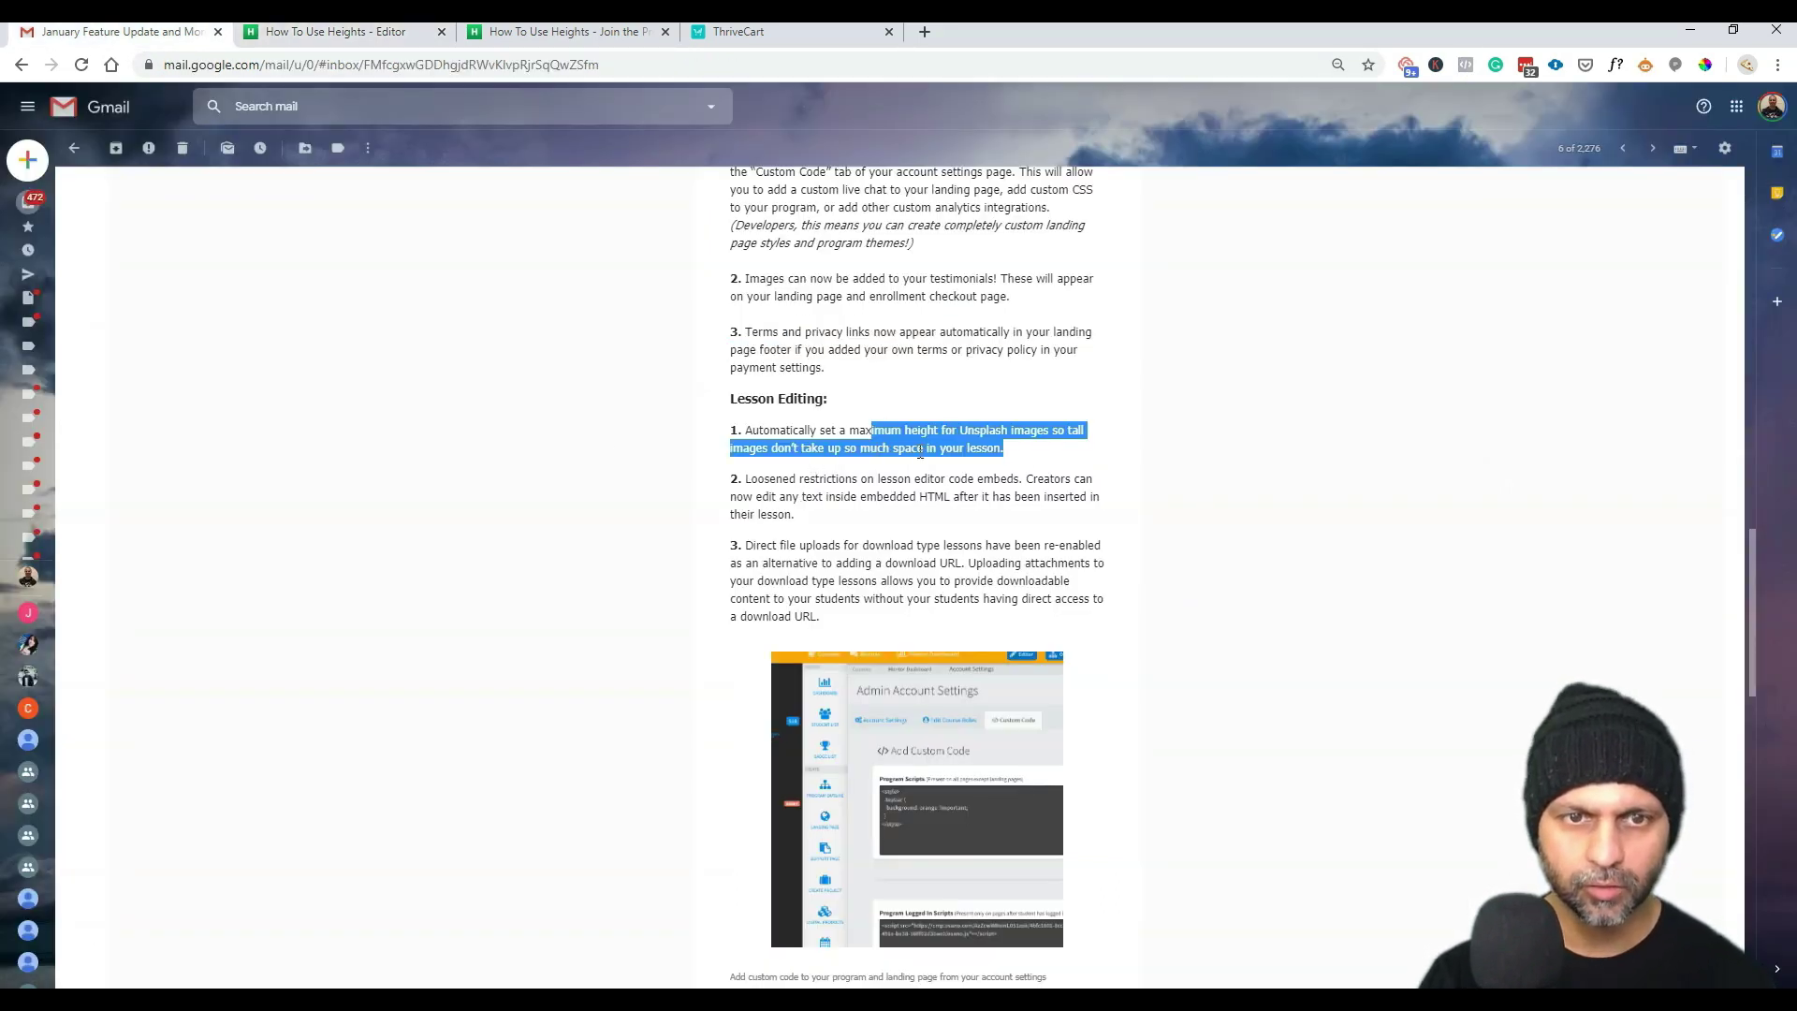
left_click(347, 31)
scroll(1035, 569, "down", 4)
scroll(1296, 609, "up", 6)
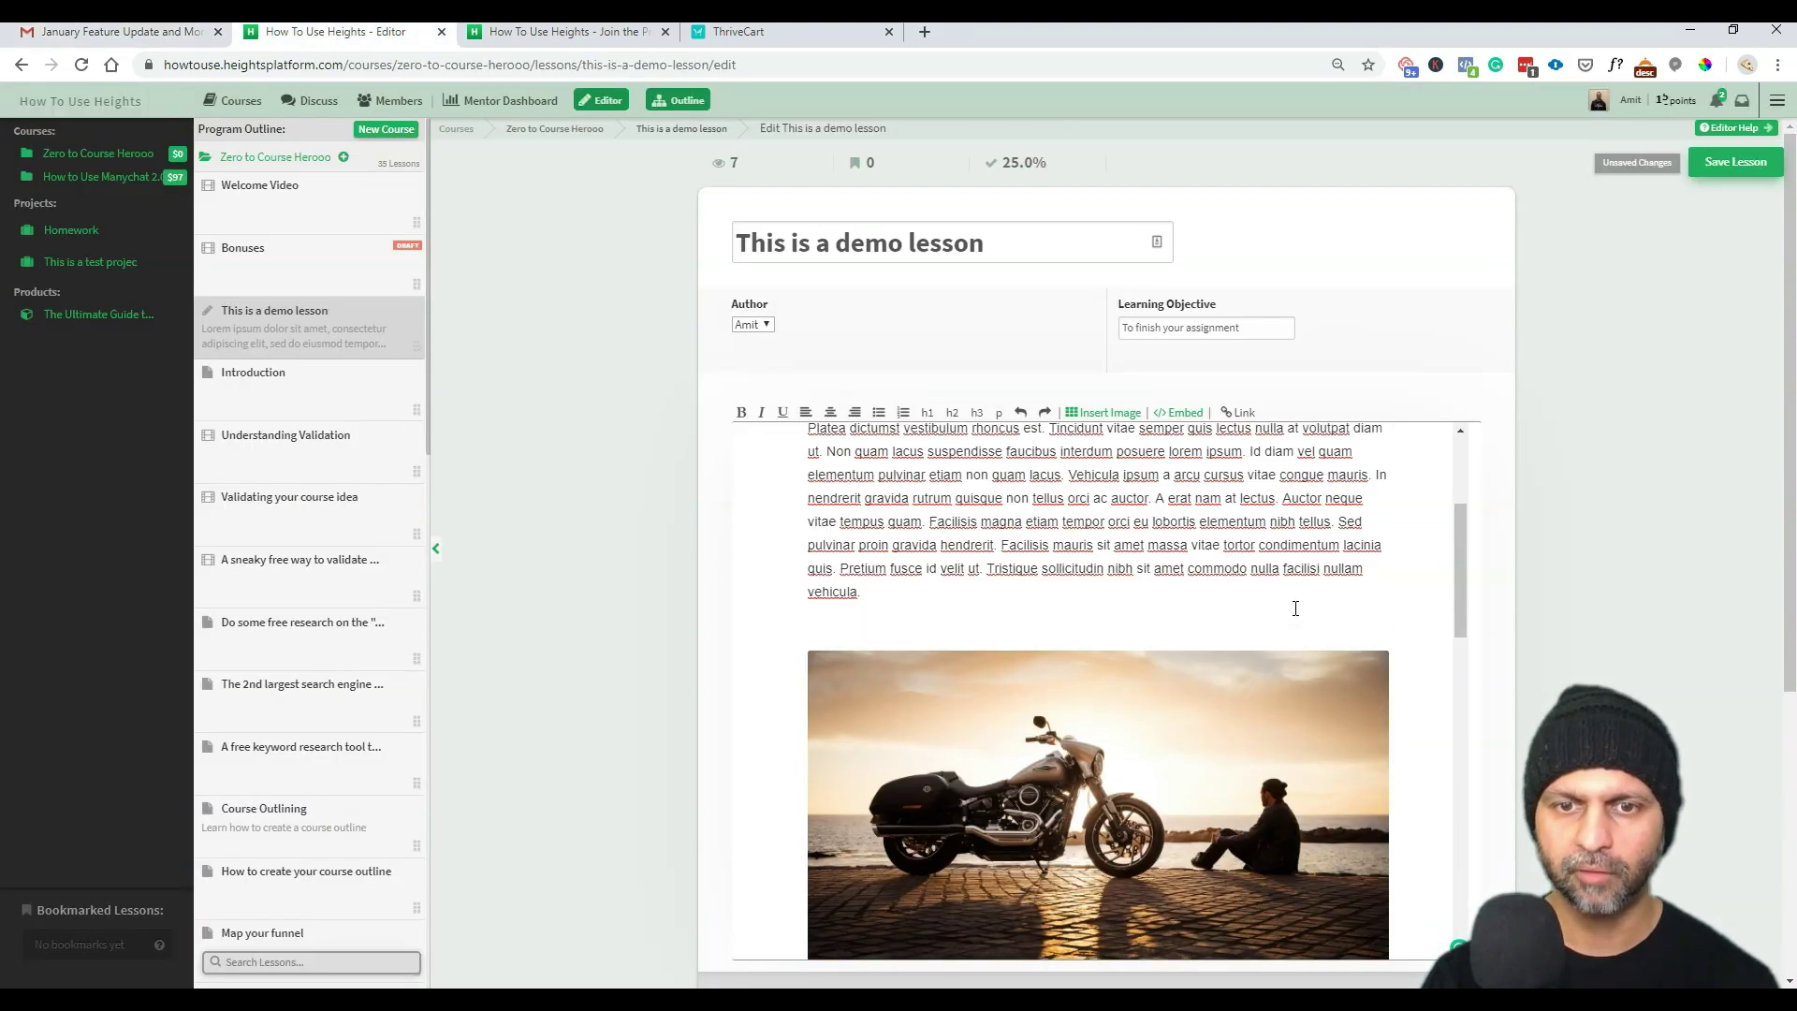
scroll(1296, 609, "down", 3)
scroll(1296, 608, "up", 5)
scroll(1295, 608, "down", 6)
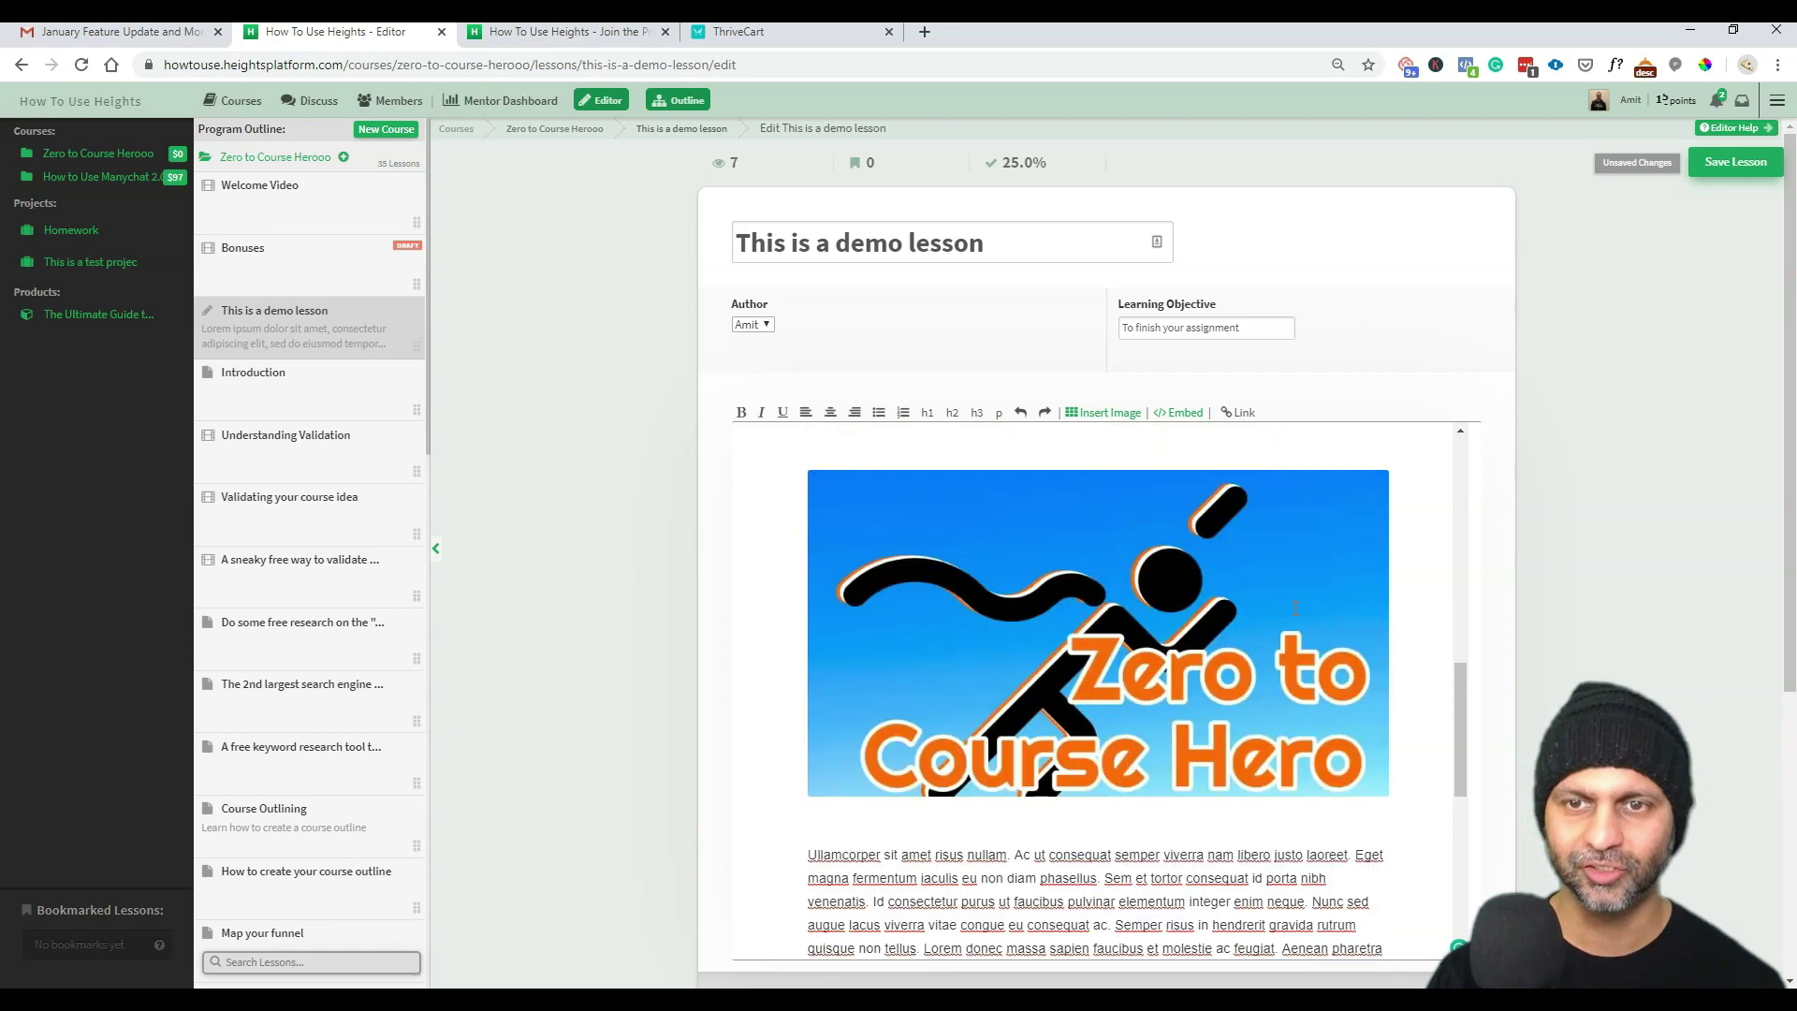
scroll(1295, 609, "up", 4)
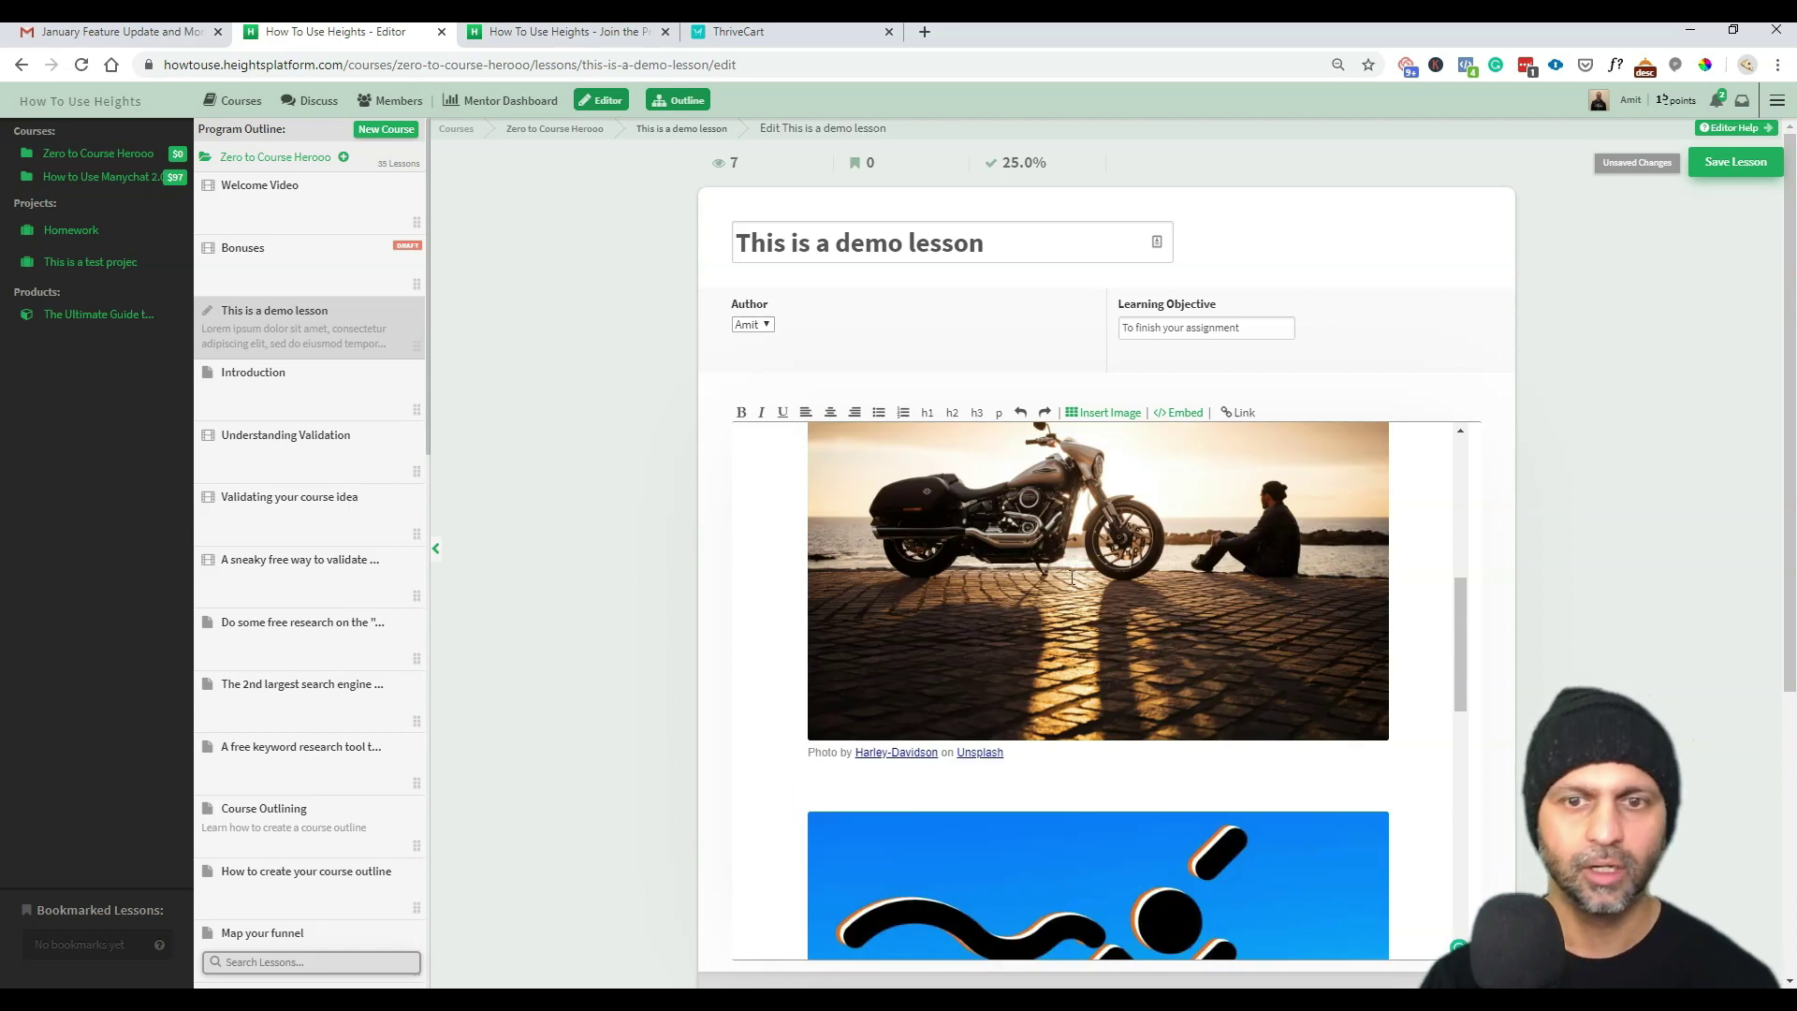
left_click(150, 31)
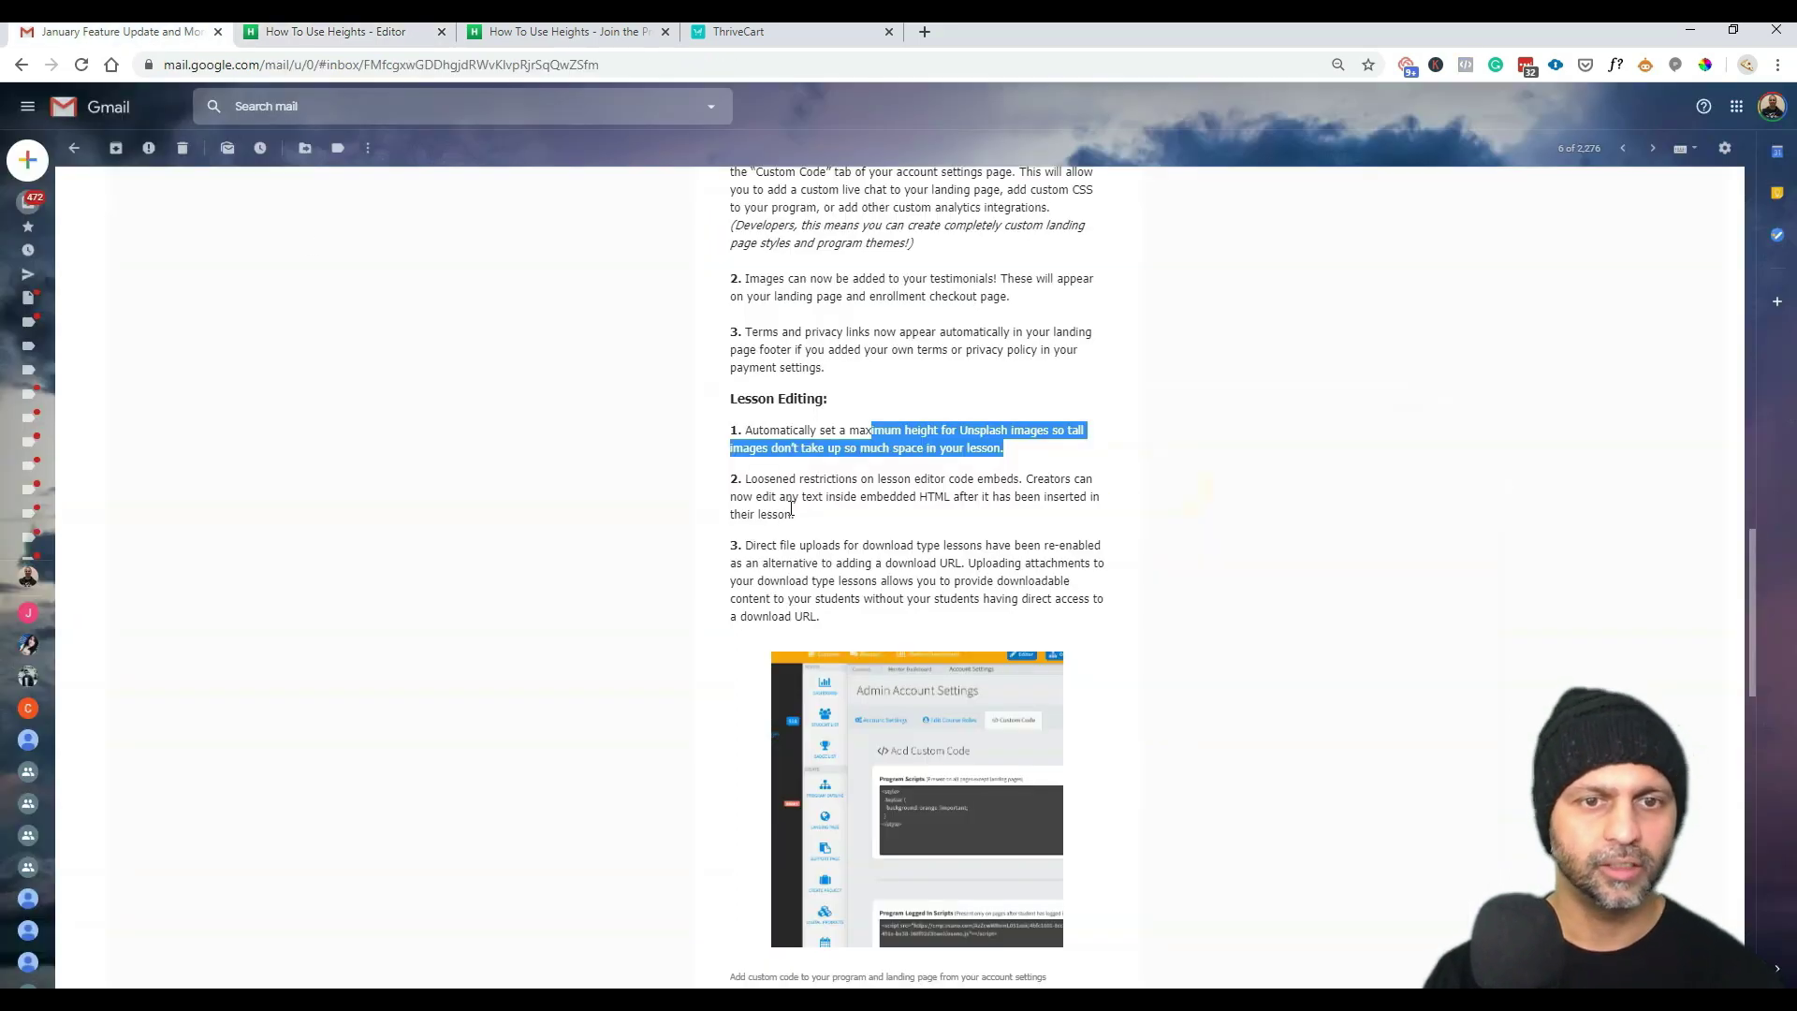
Highlight the email's item on loosened code embed restrictions, then go back to the lesson editor
left_click_drag(797, 484, 978, 496)
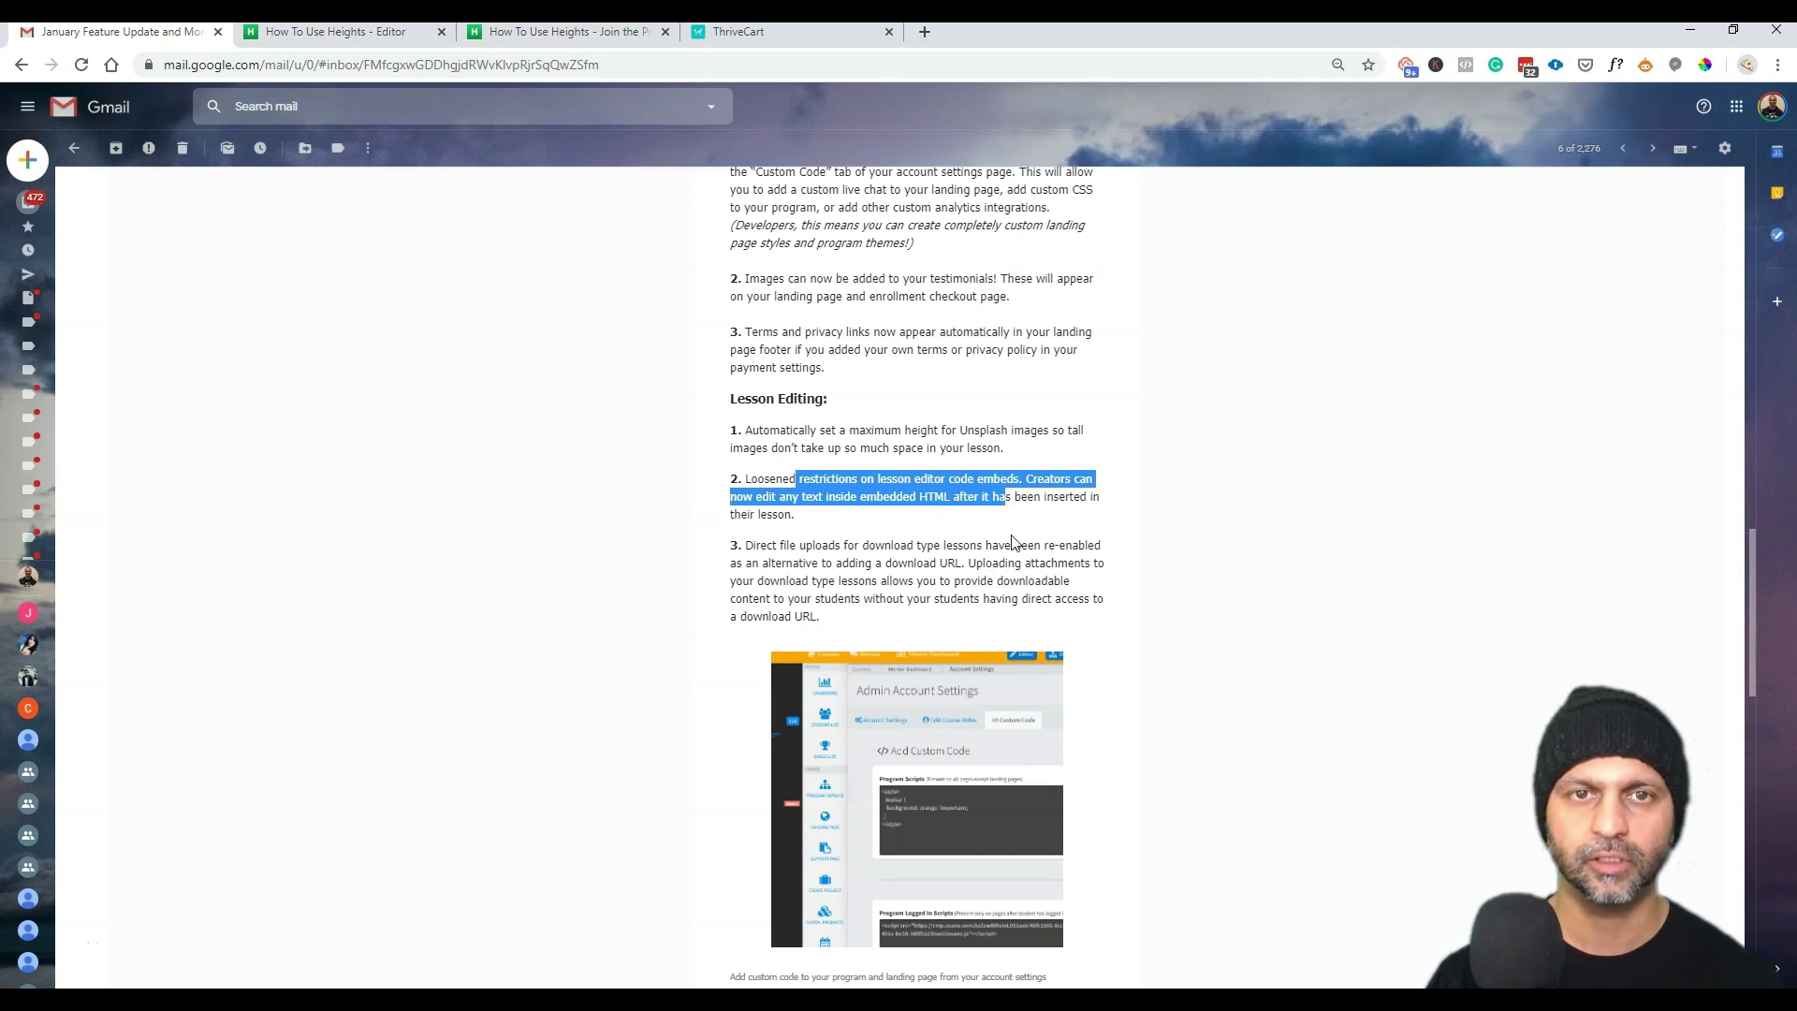
scroll(1012, 541, "down", 2)
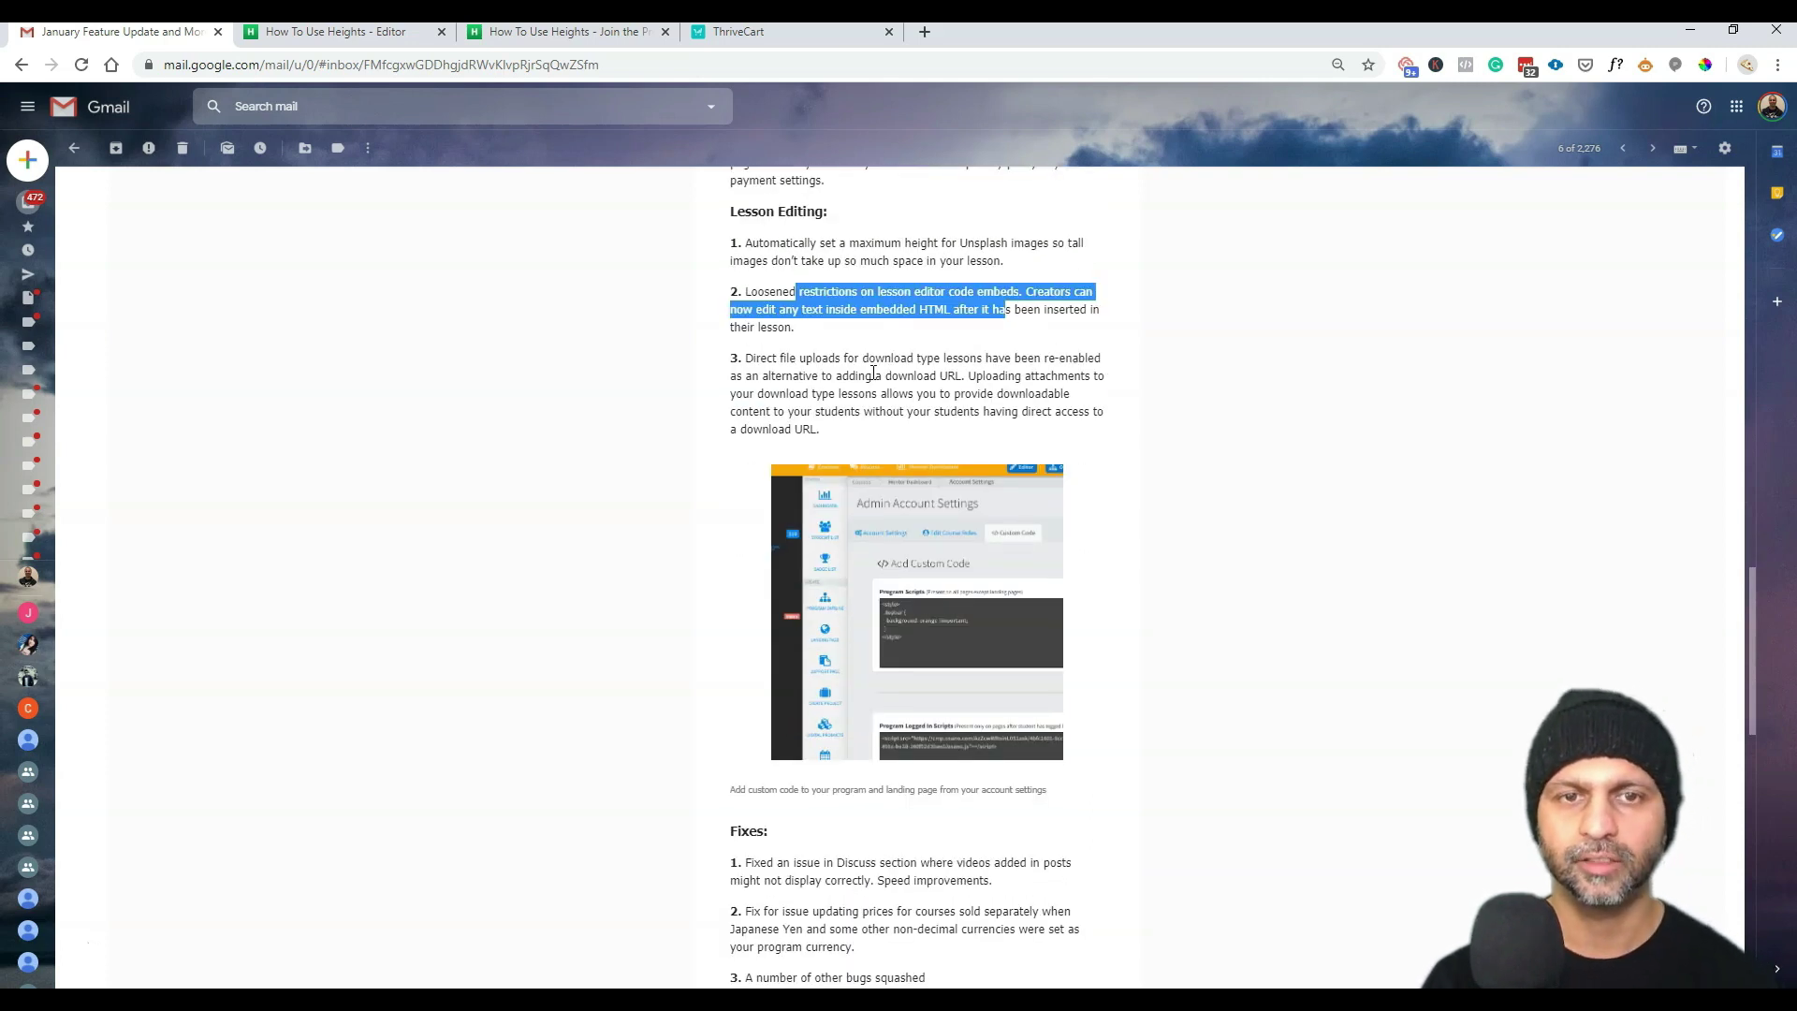
left_click(268, 37)
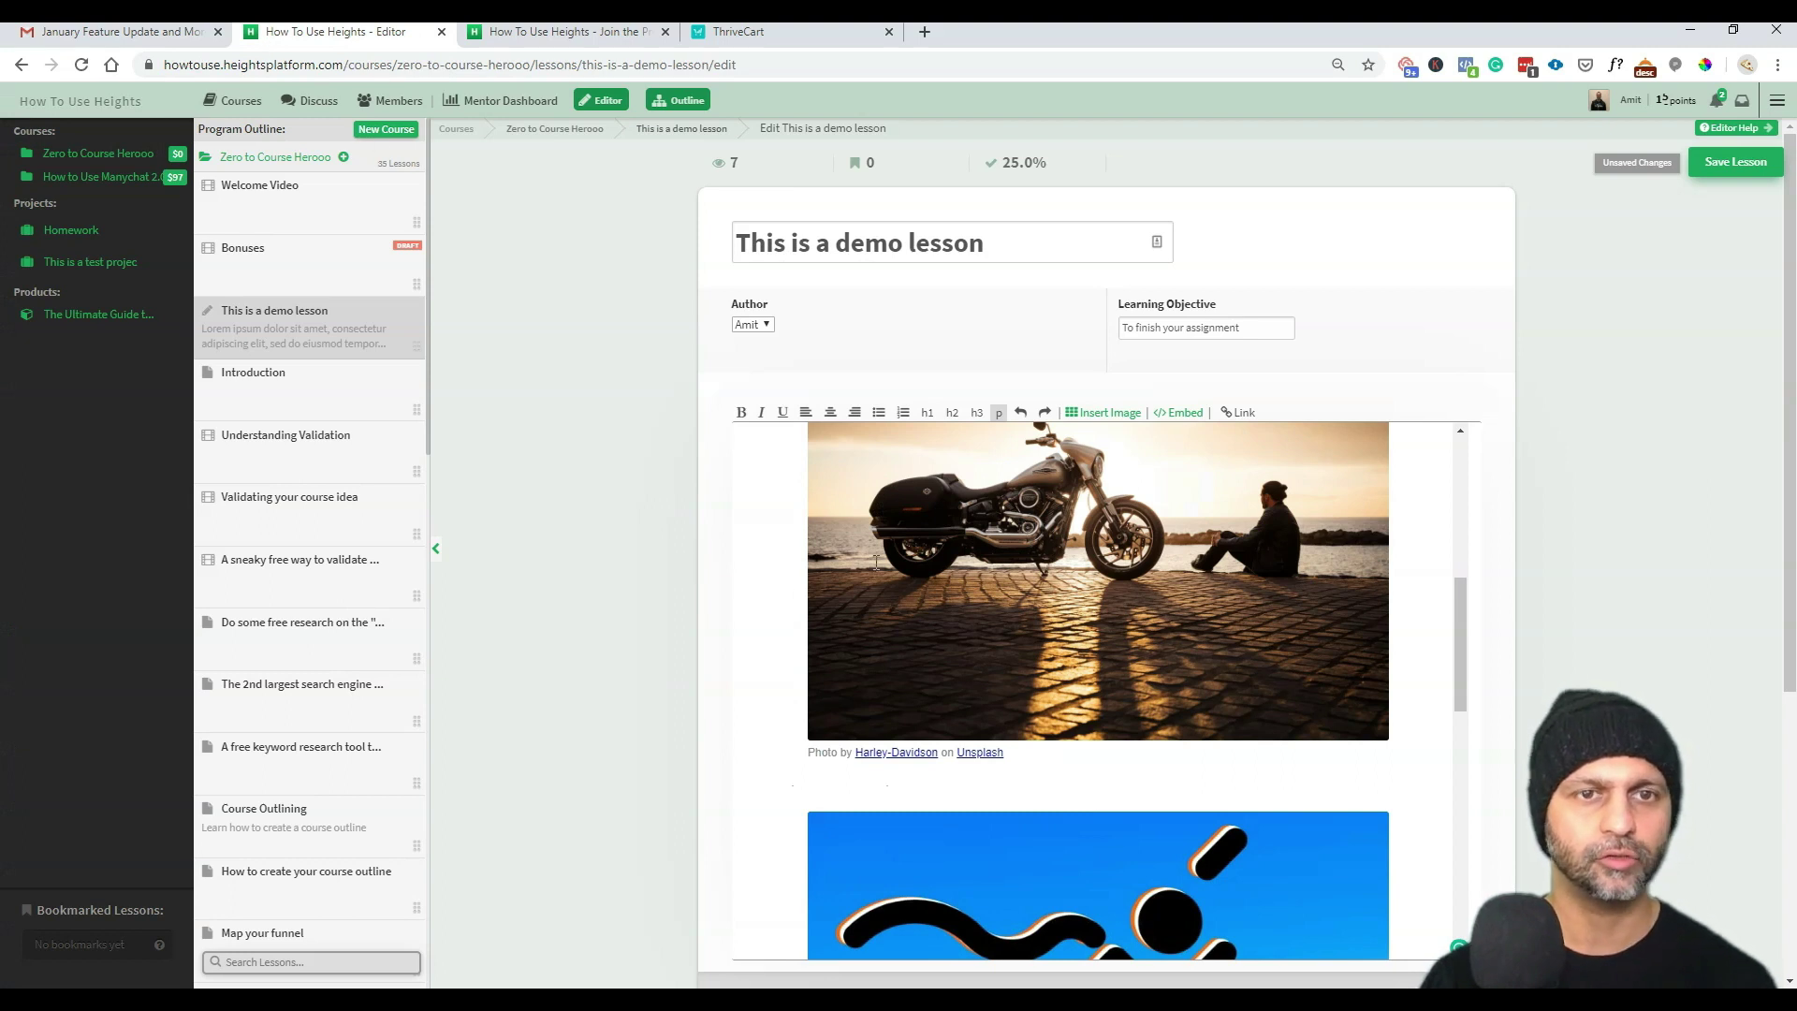
Leave the demo lesson without saving and collapse Zero to Course Herooo on the outline
left_click(668, 103)
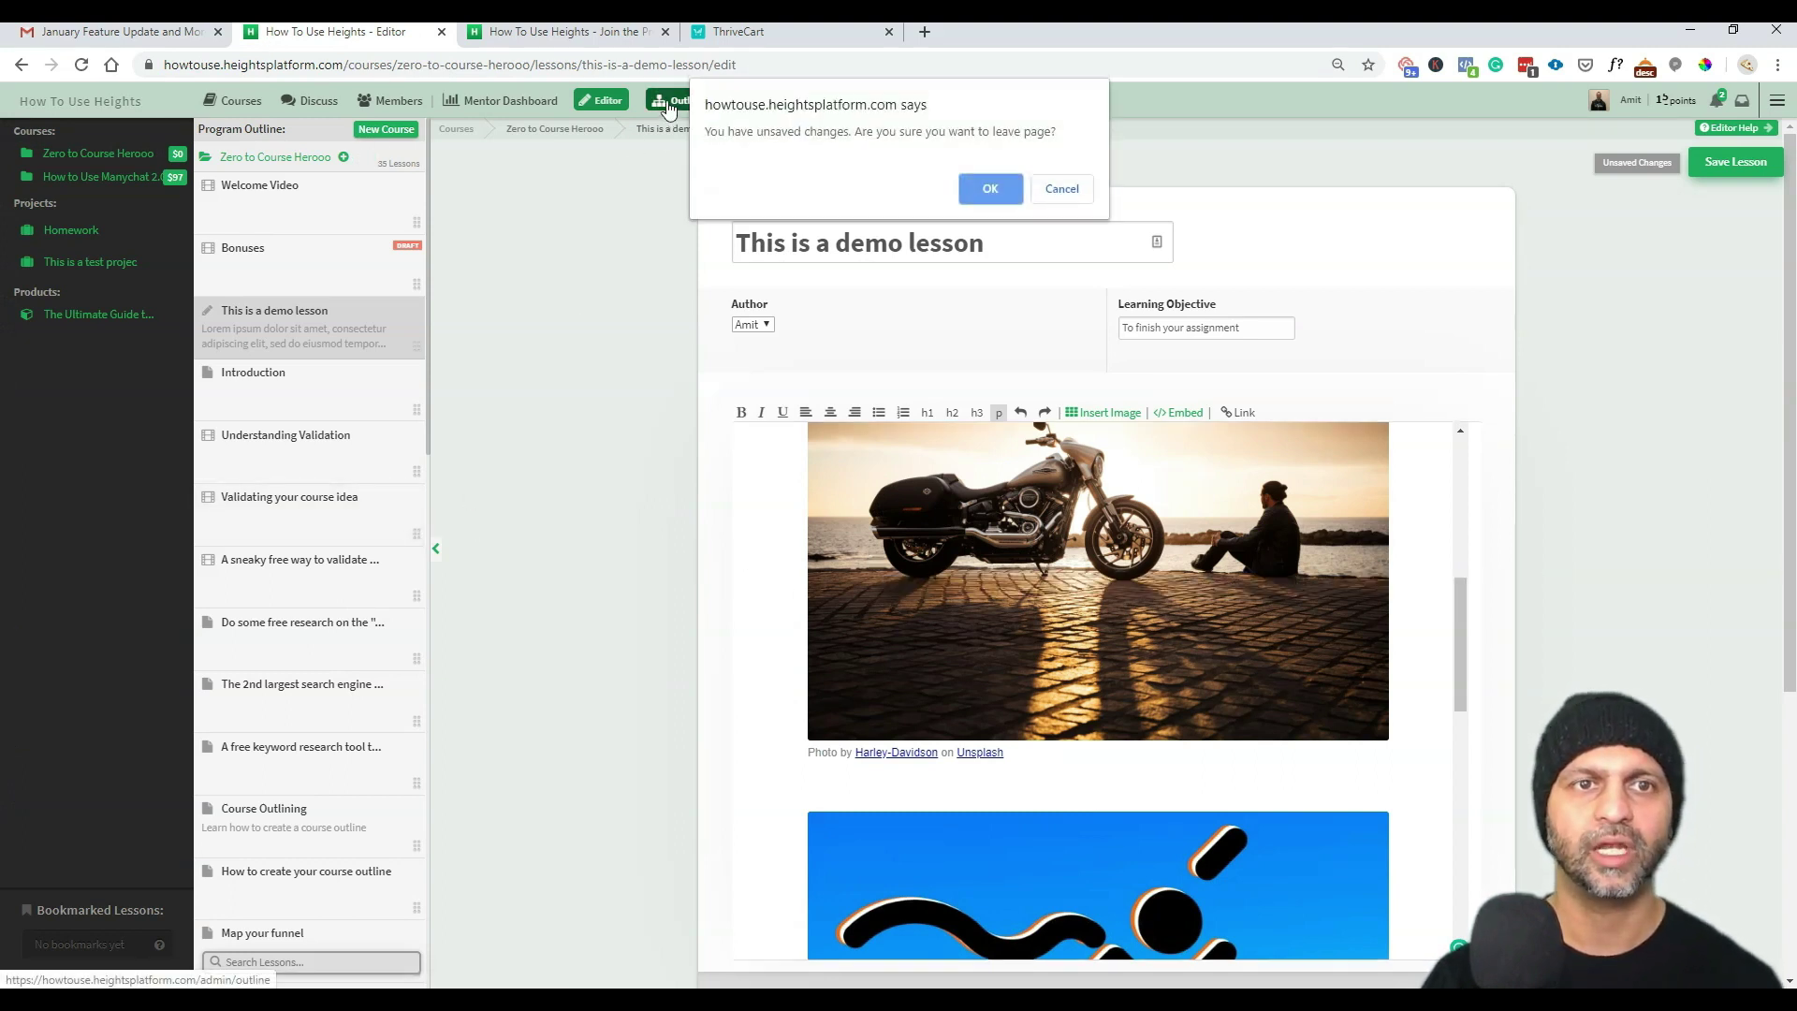
left_click(989, 189)
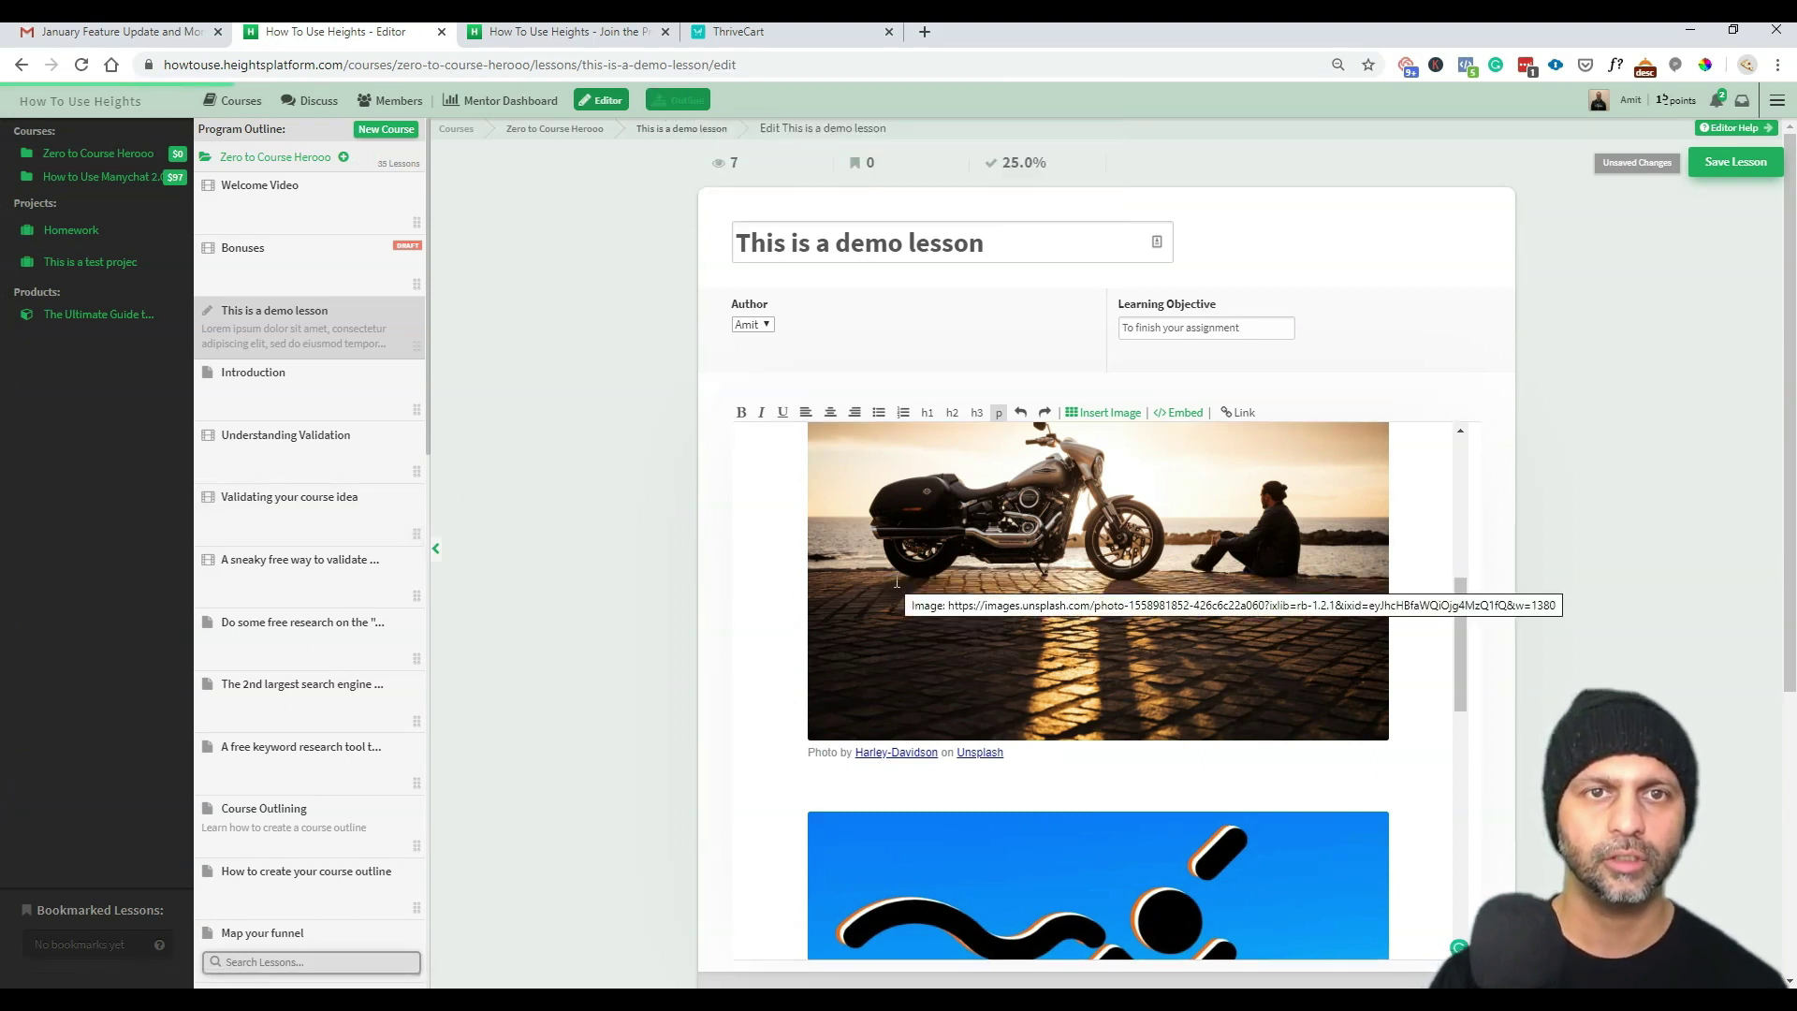
scroll(897, 580, "down", 10)
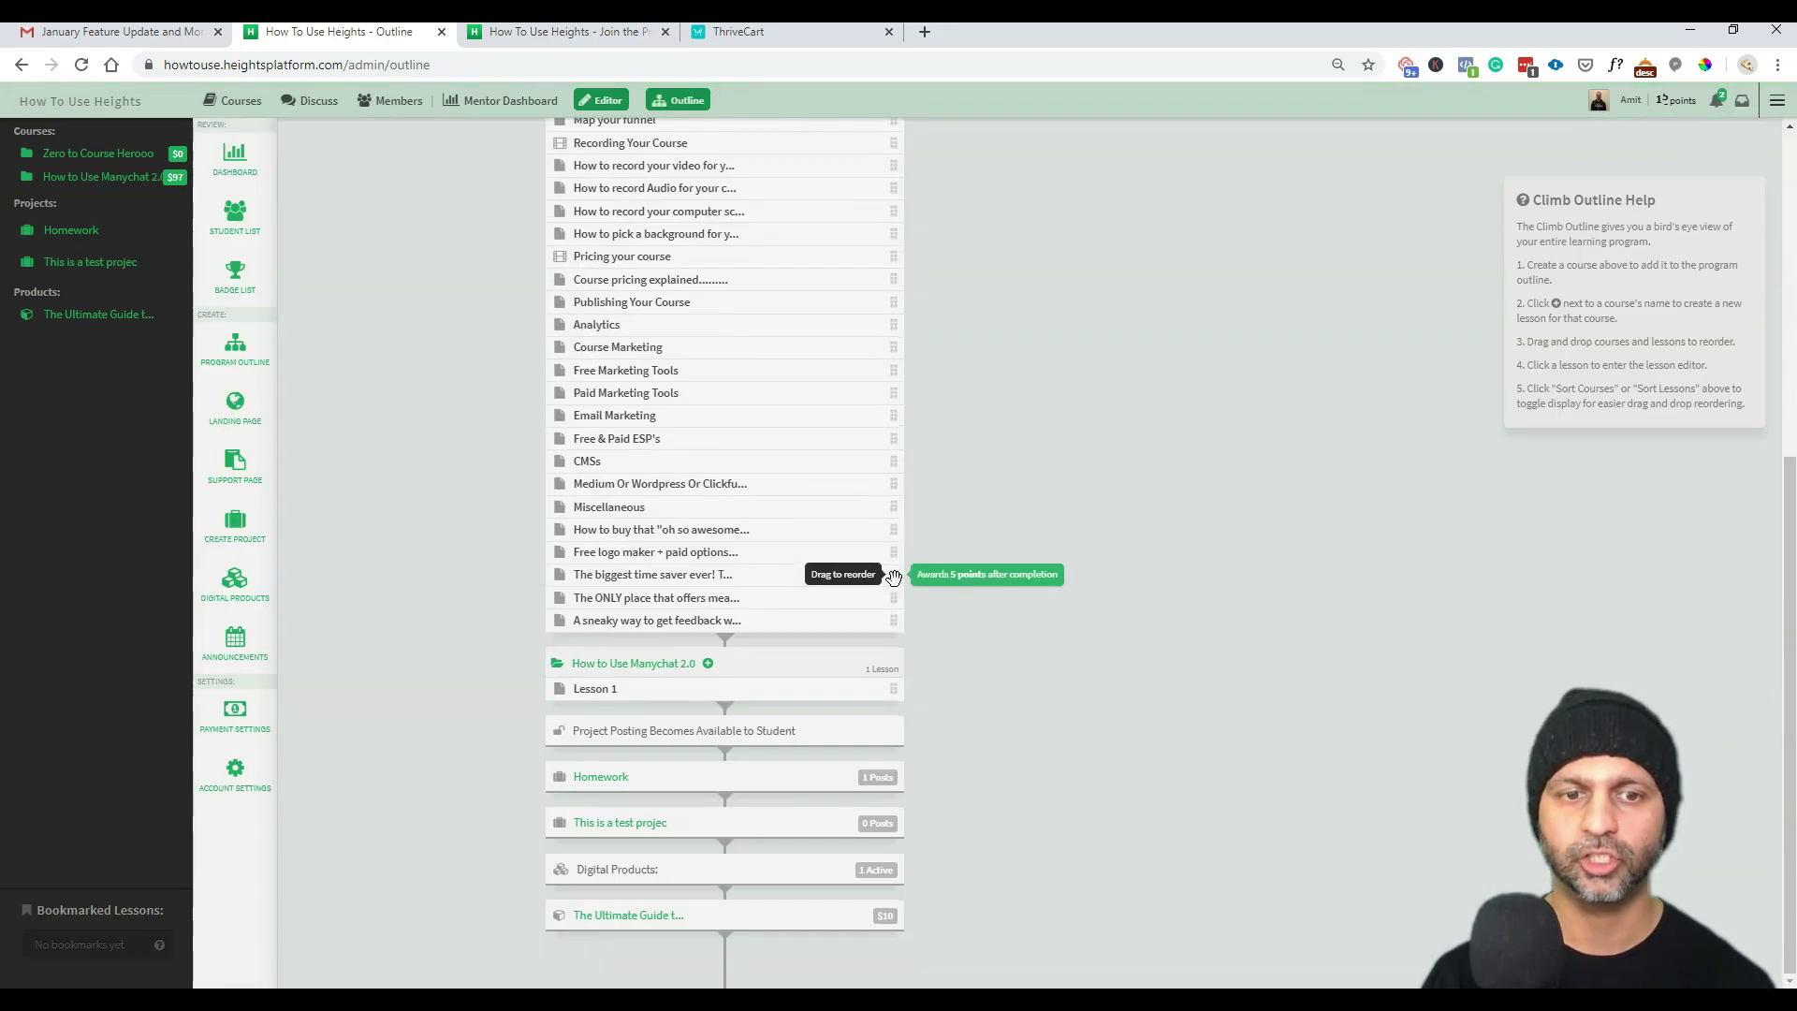
scroll(749, 622, "up", 6)
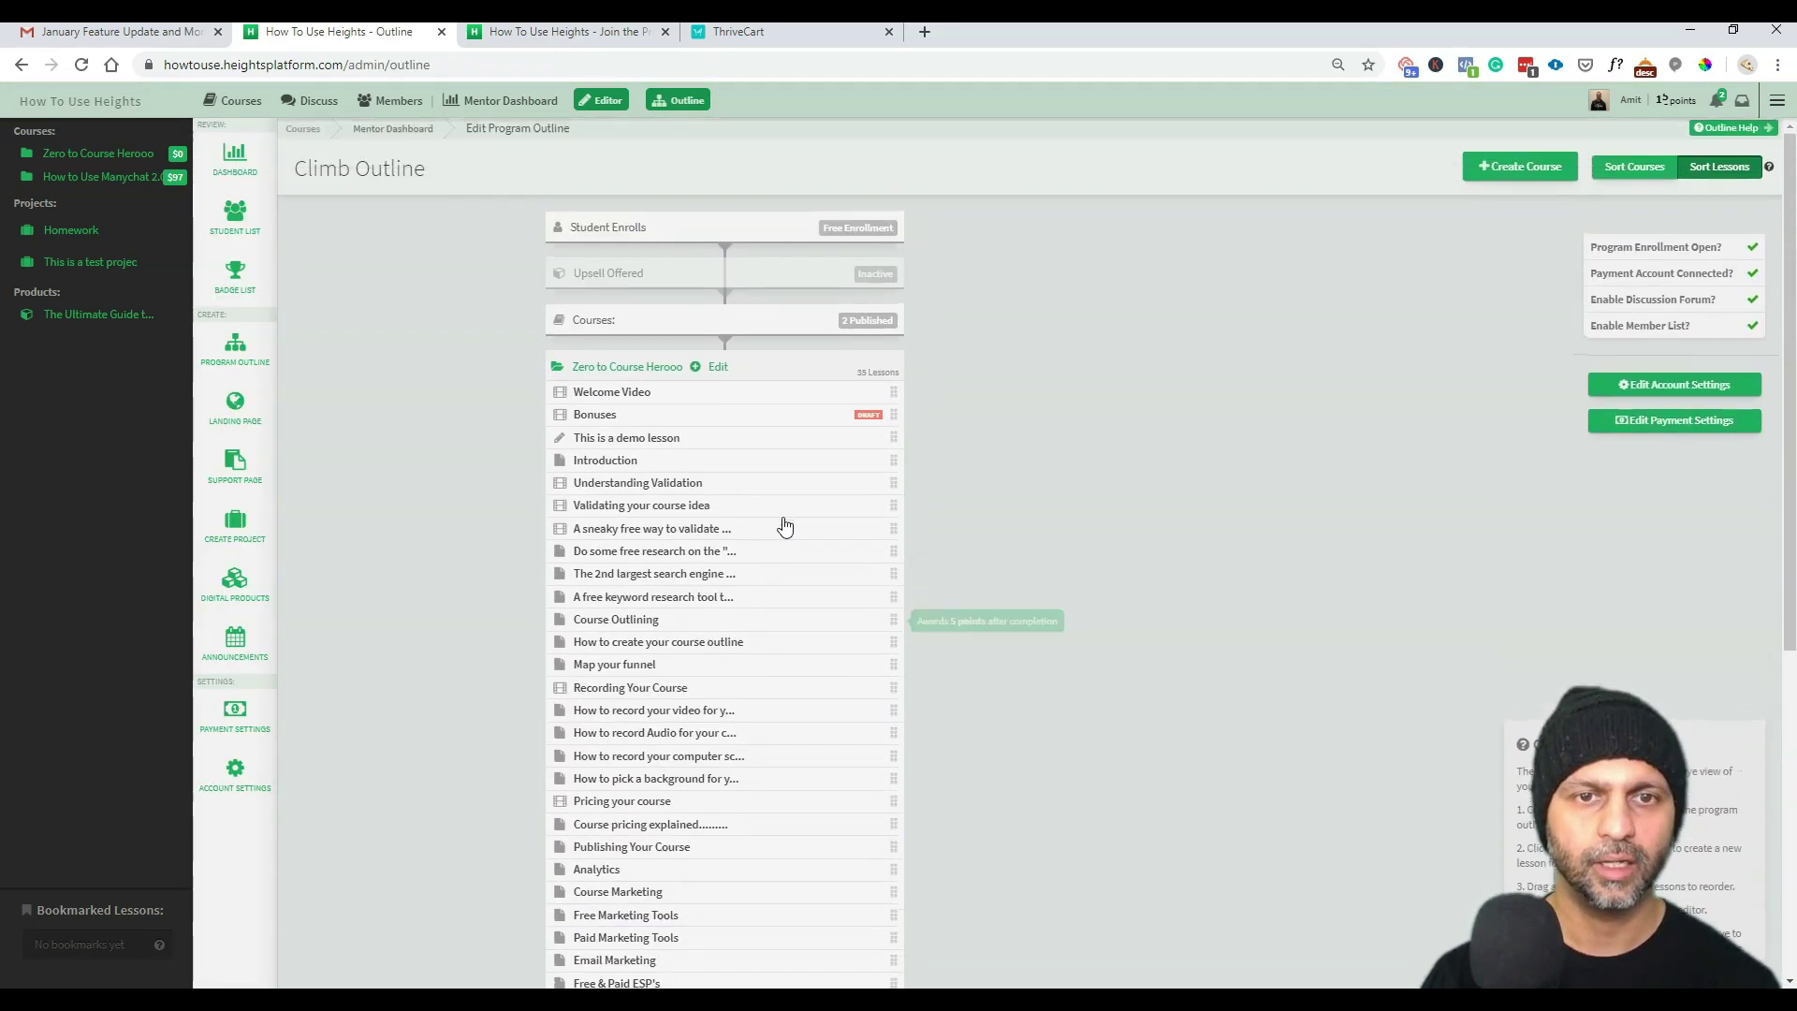
left_click(663, 368)
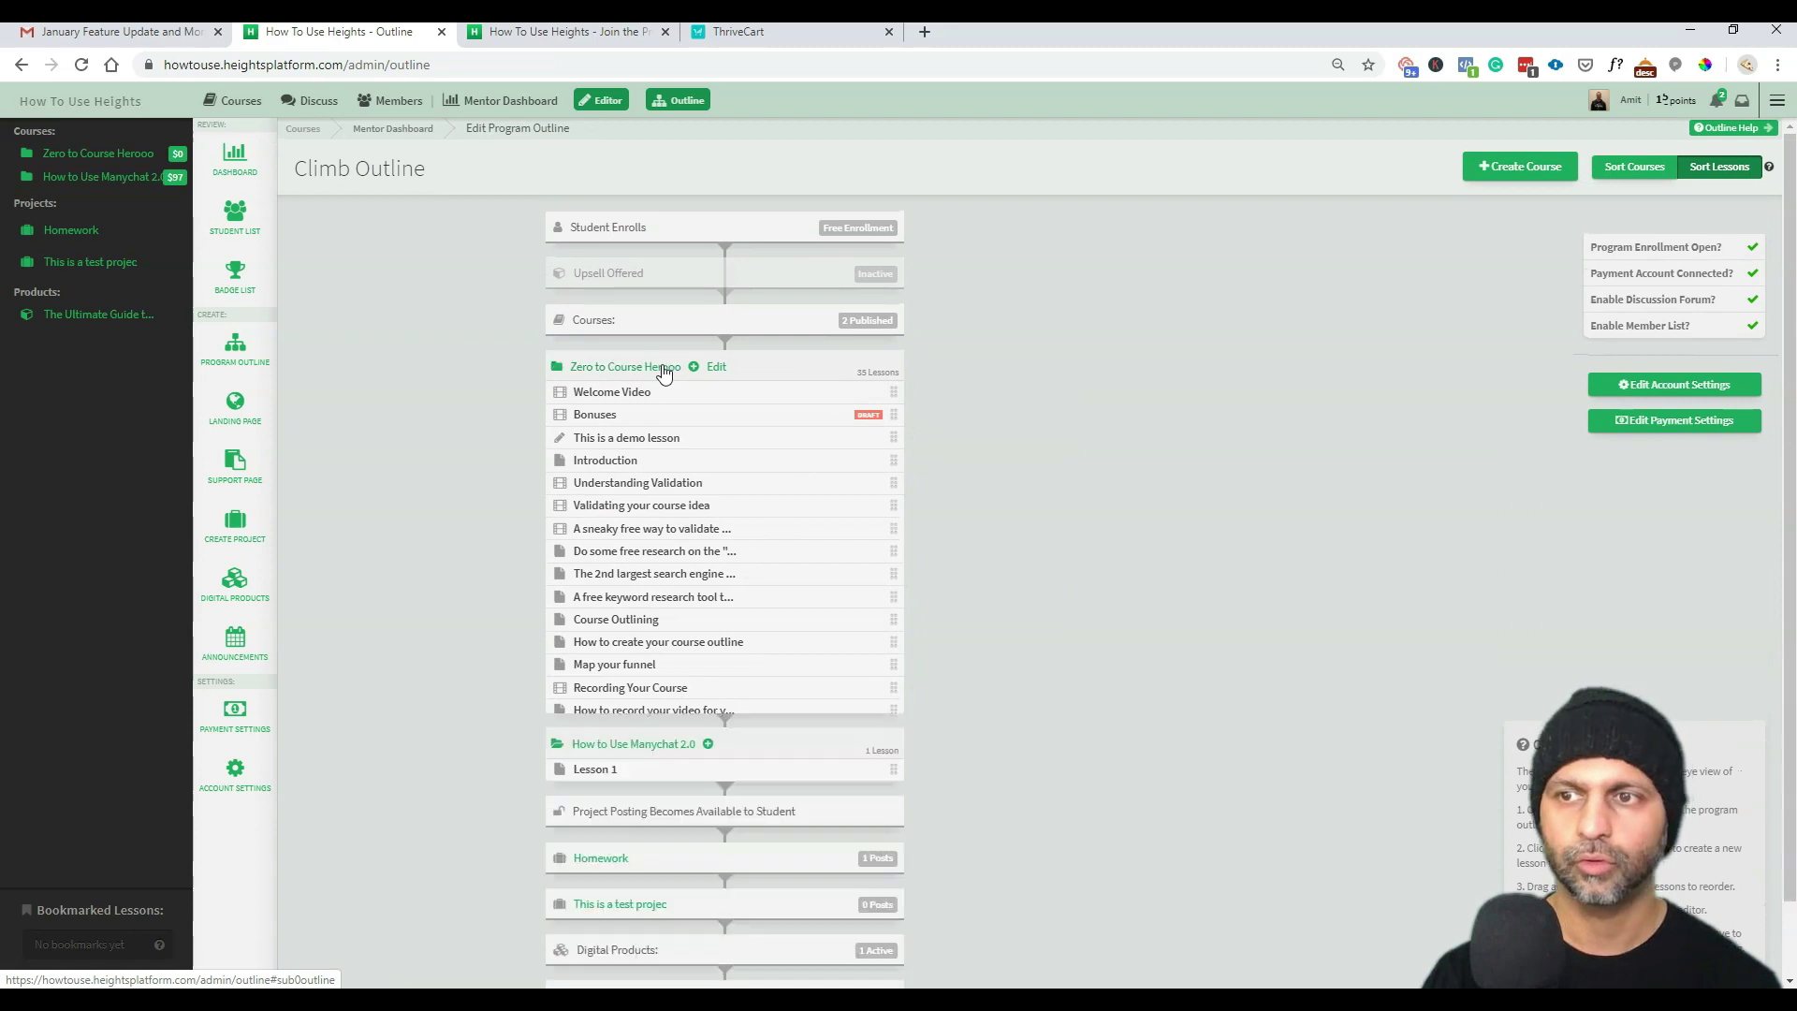
left_click(720, 367)
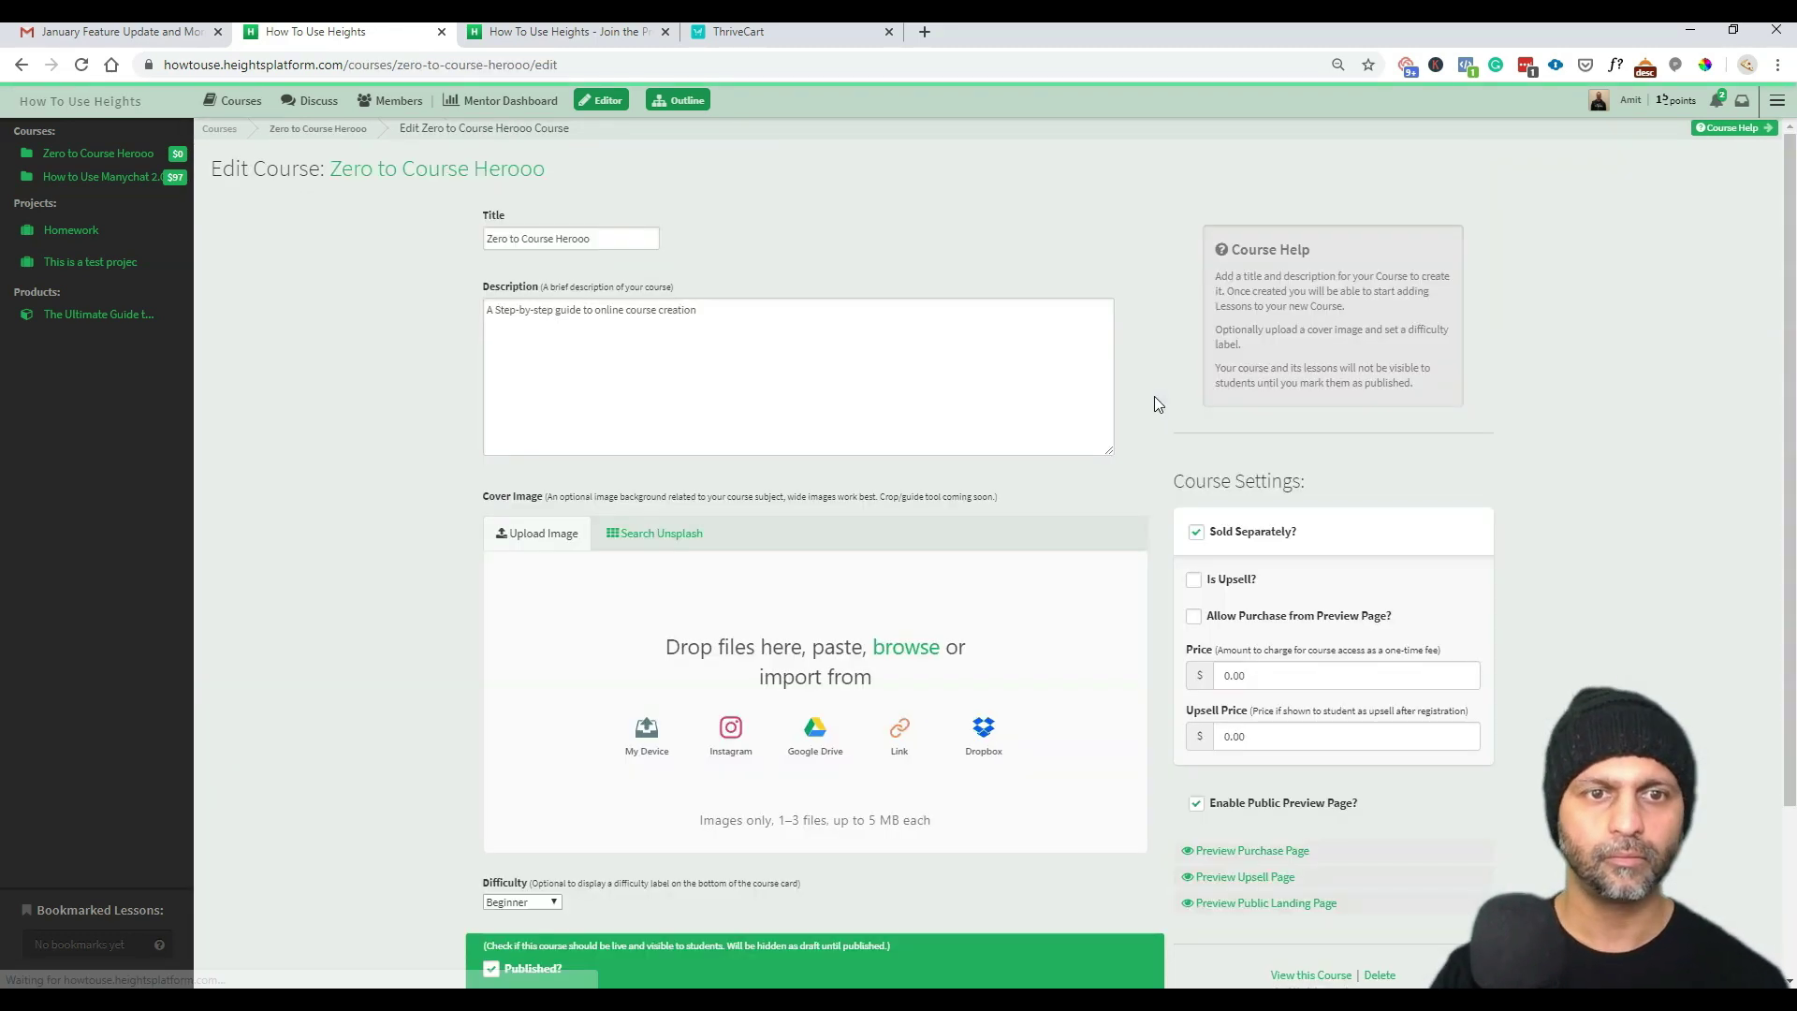
left_click(601, 103)
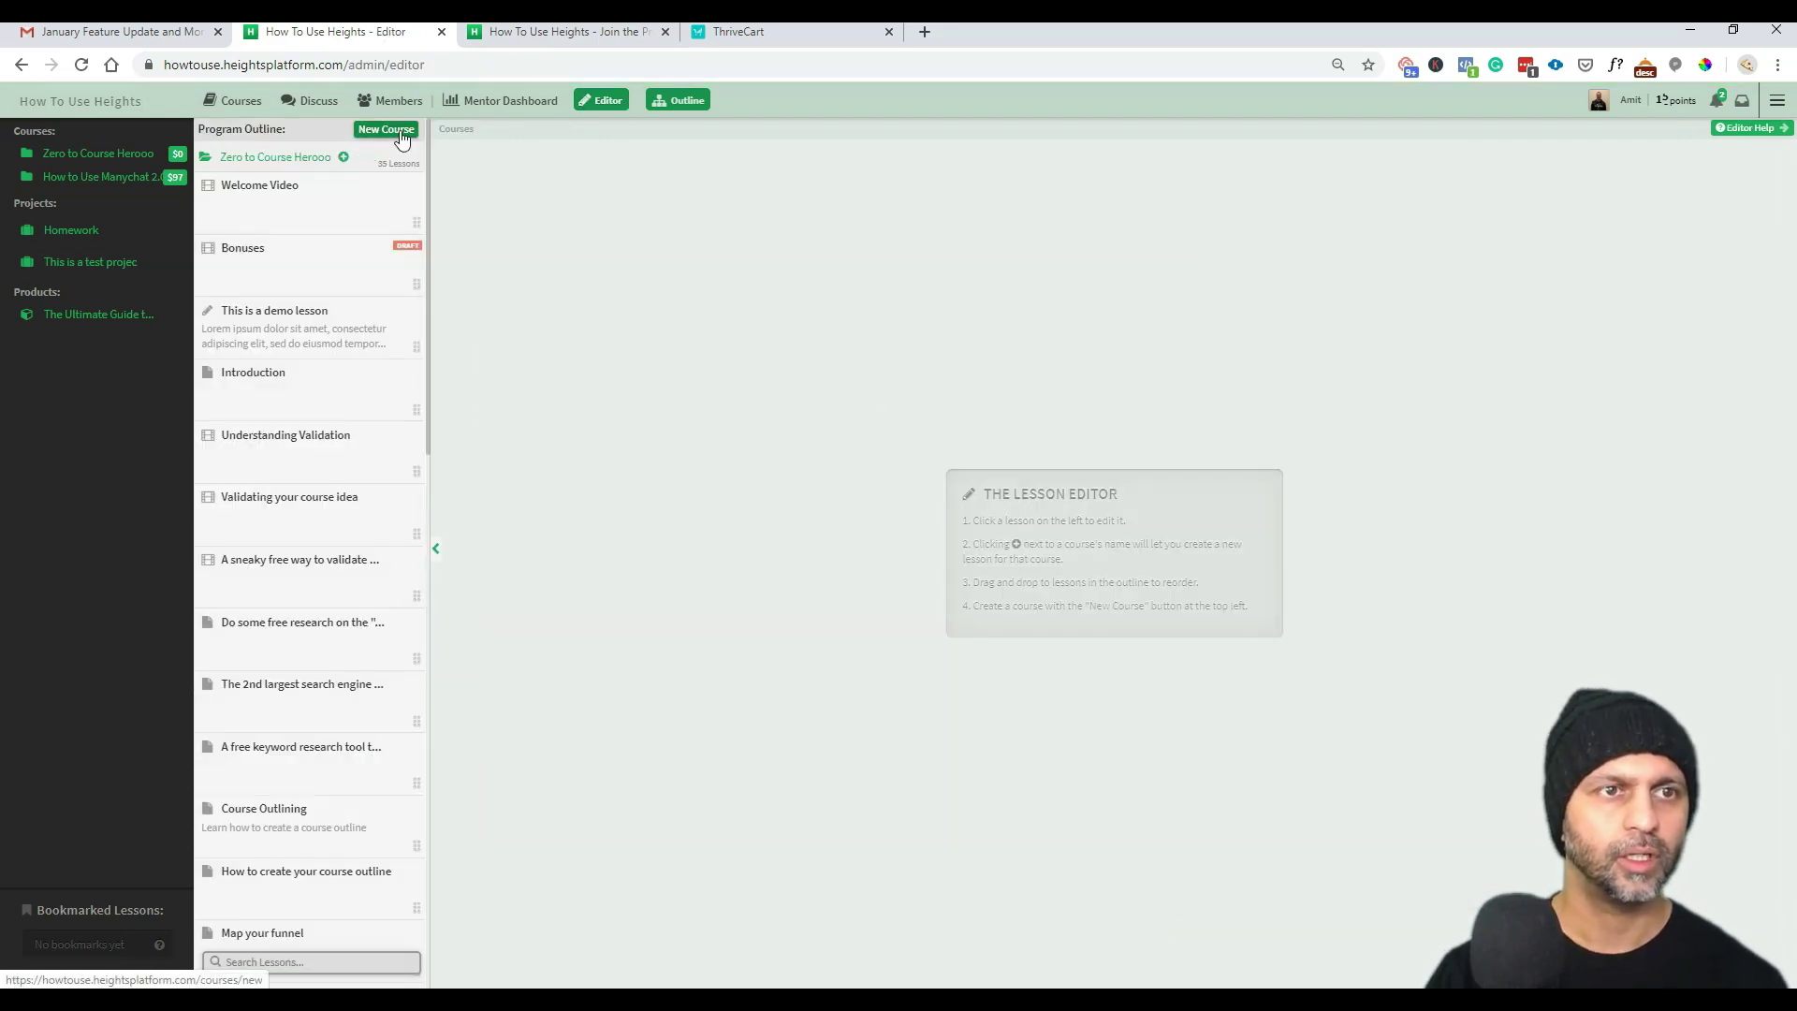
scroll(351, 580, "down", 15)
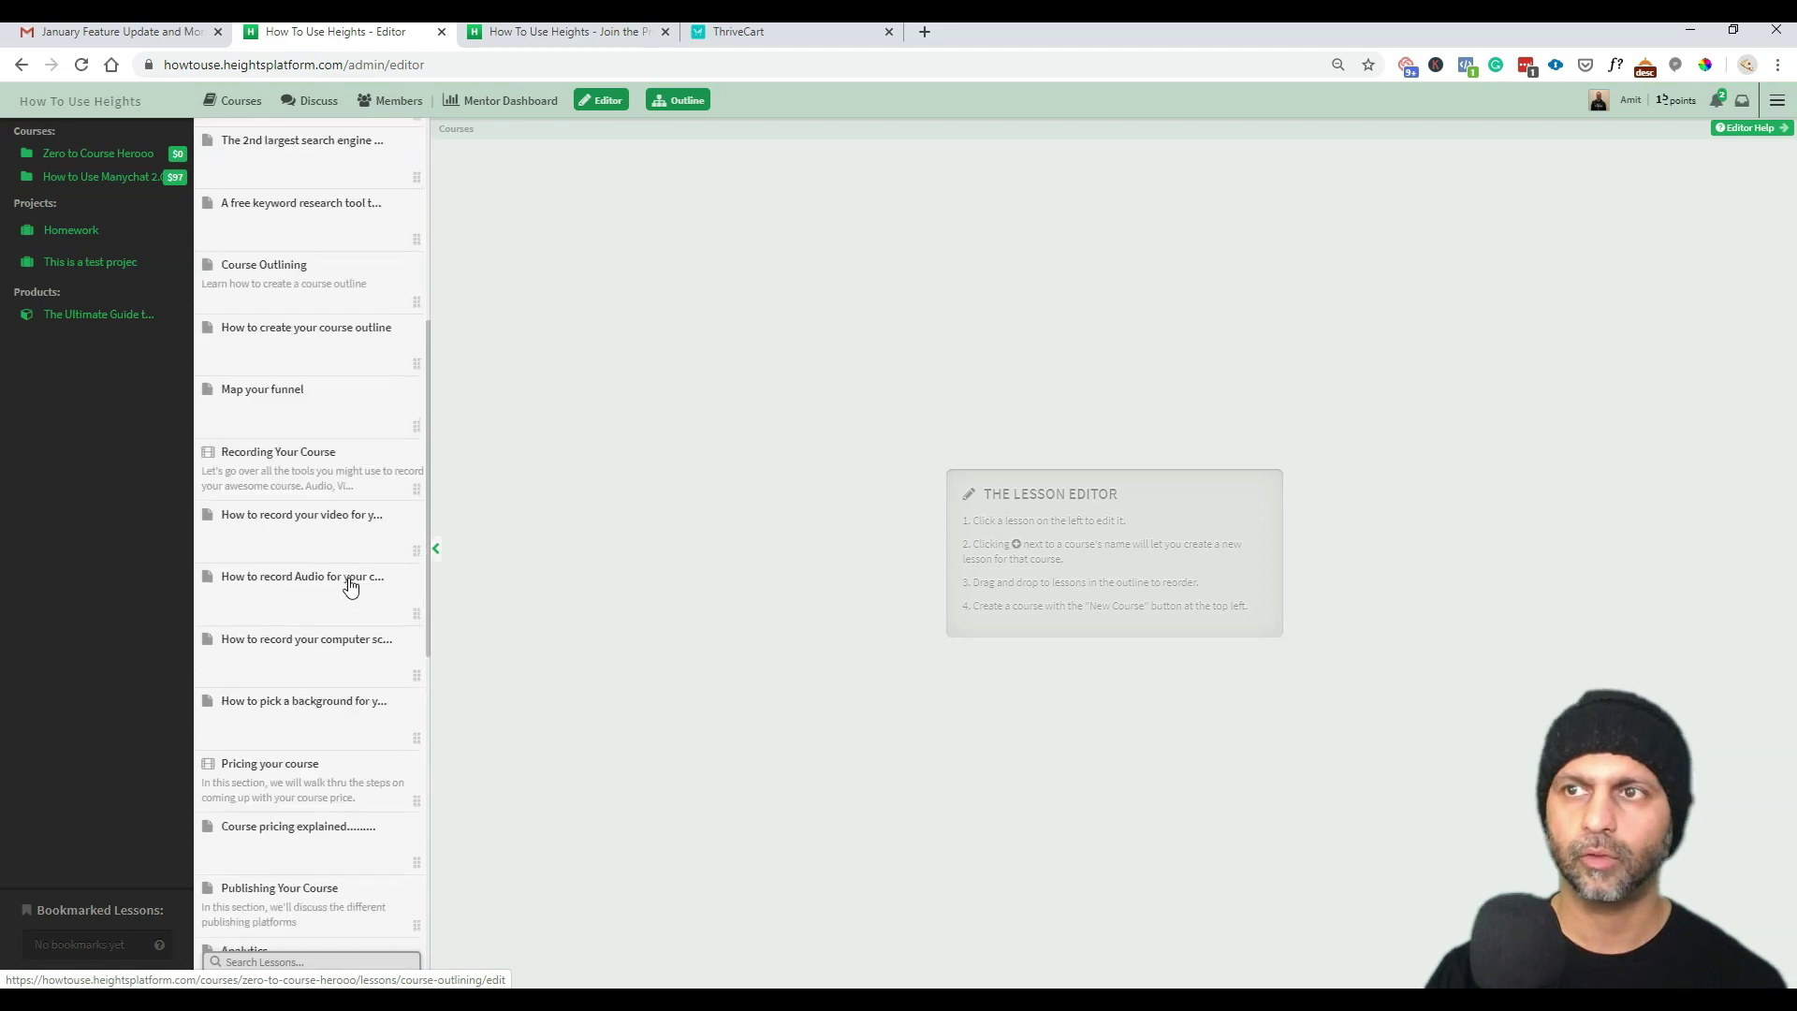
scroll(368, 613, "up", 15)
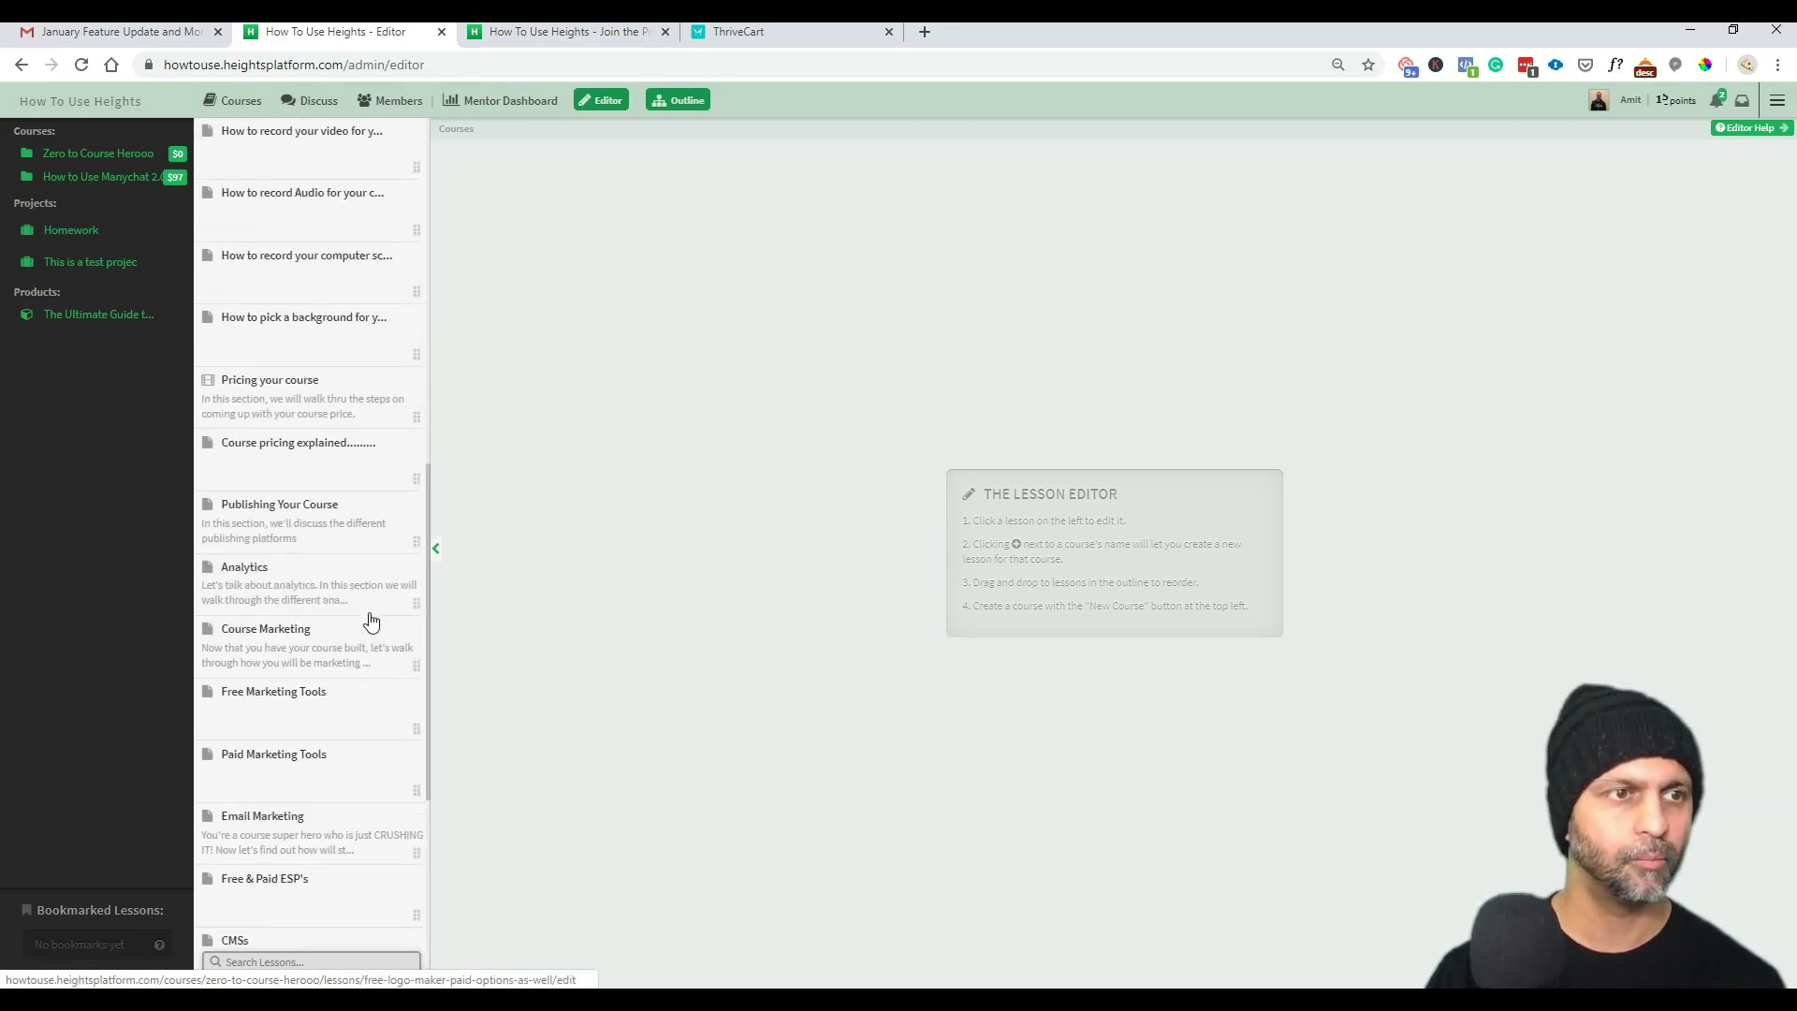
left_click(294, 161)
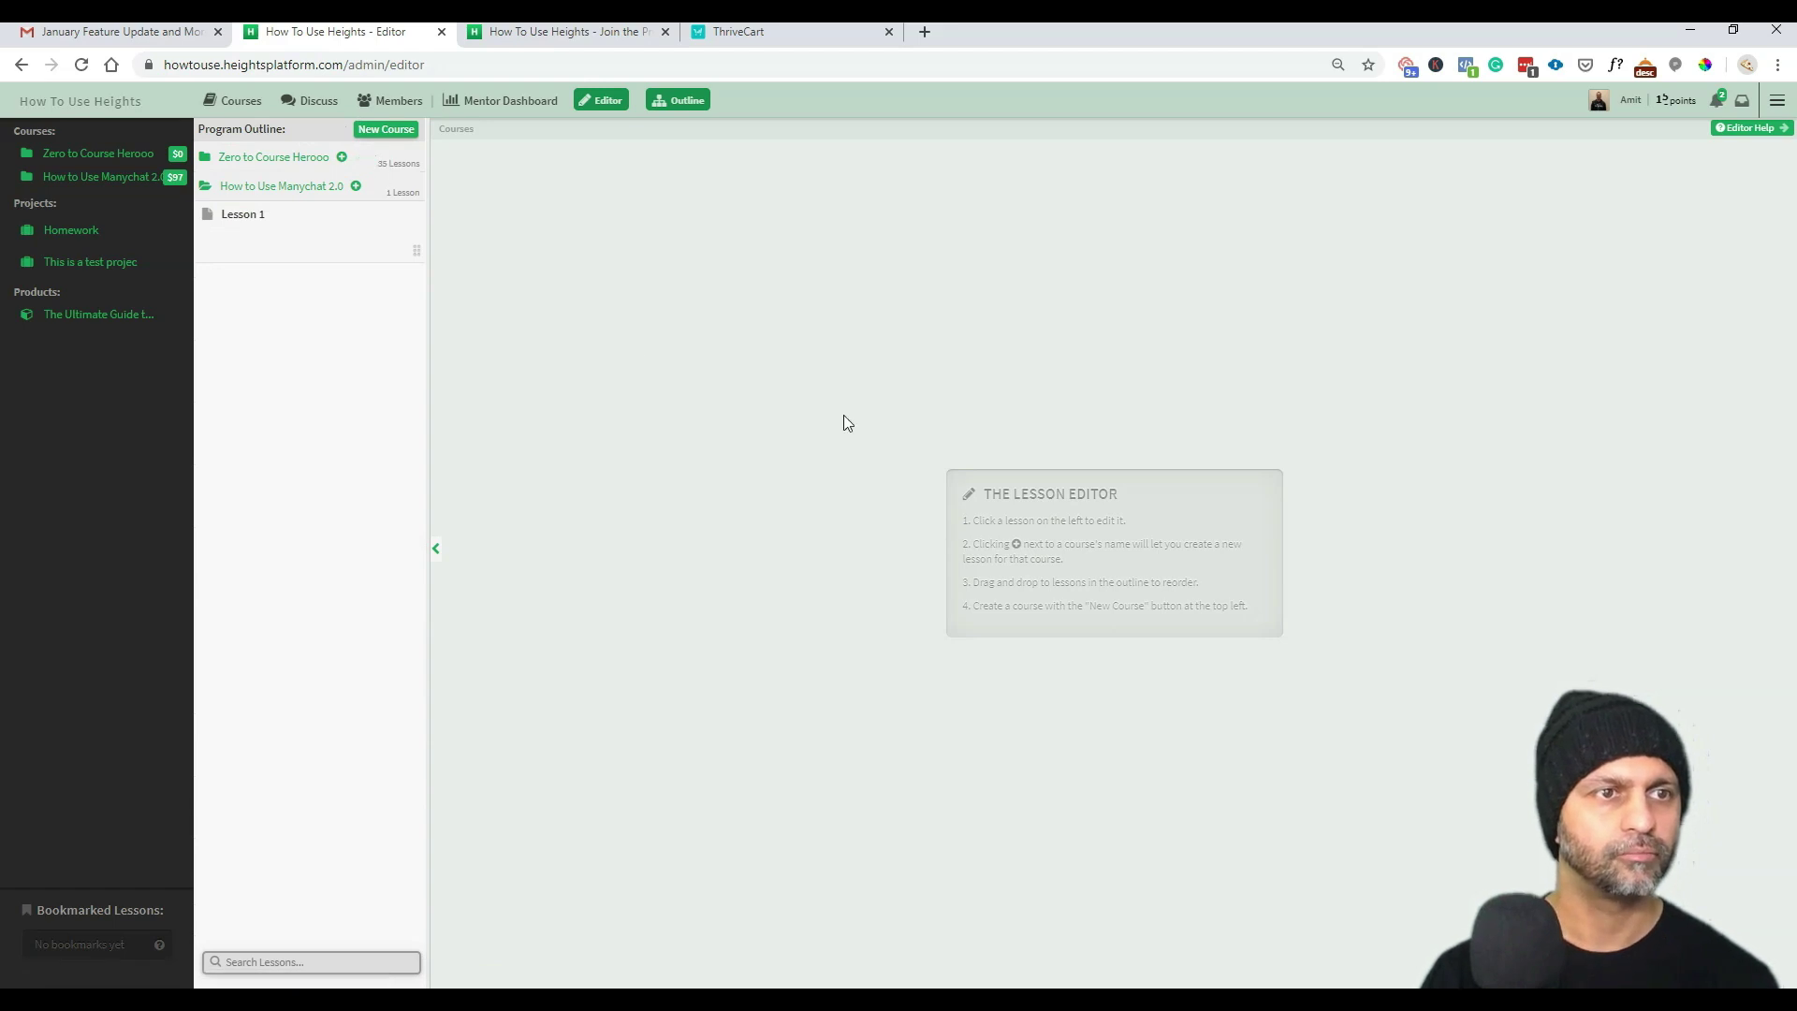
left_click(247, 213)
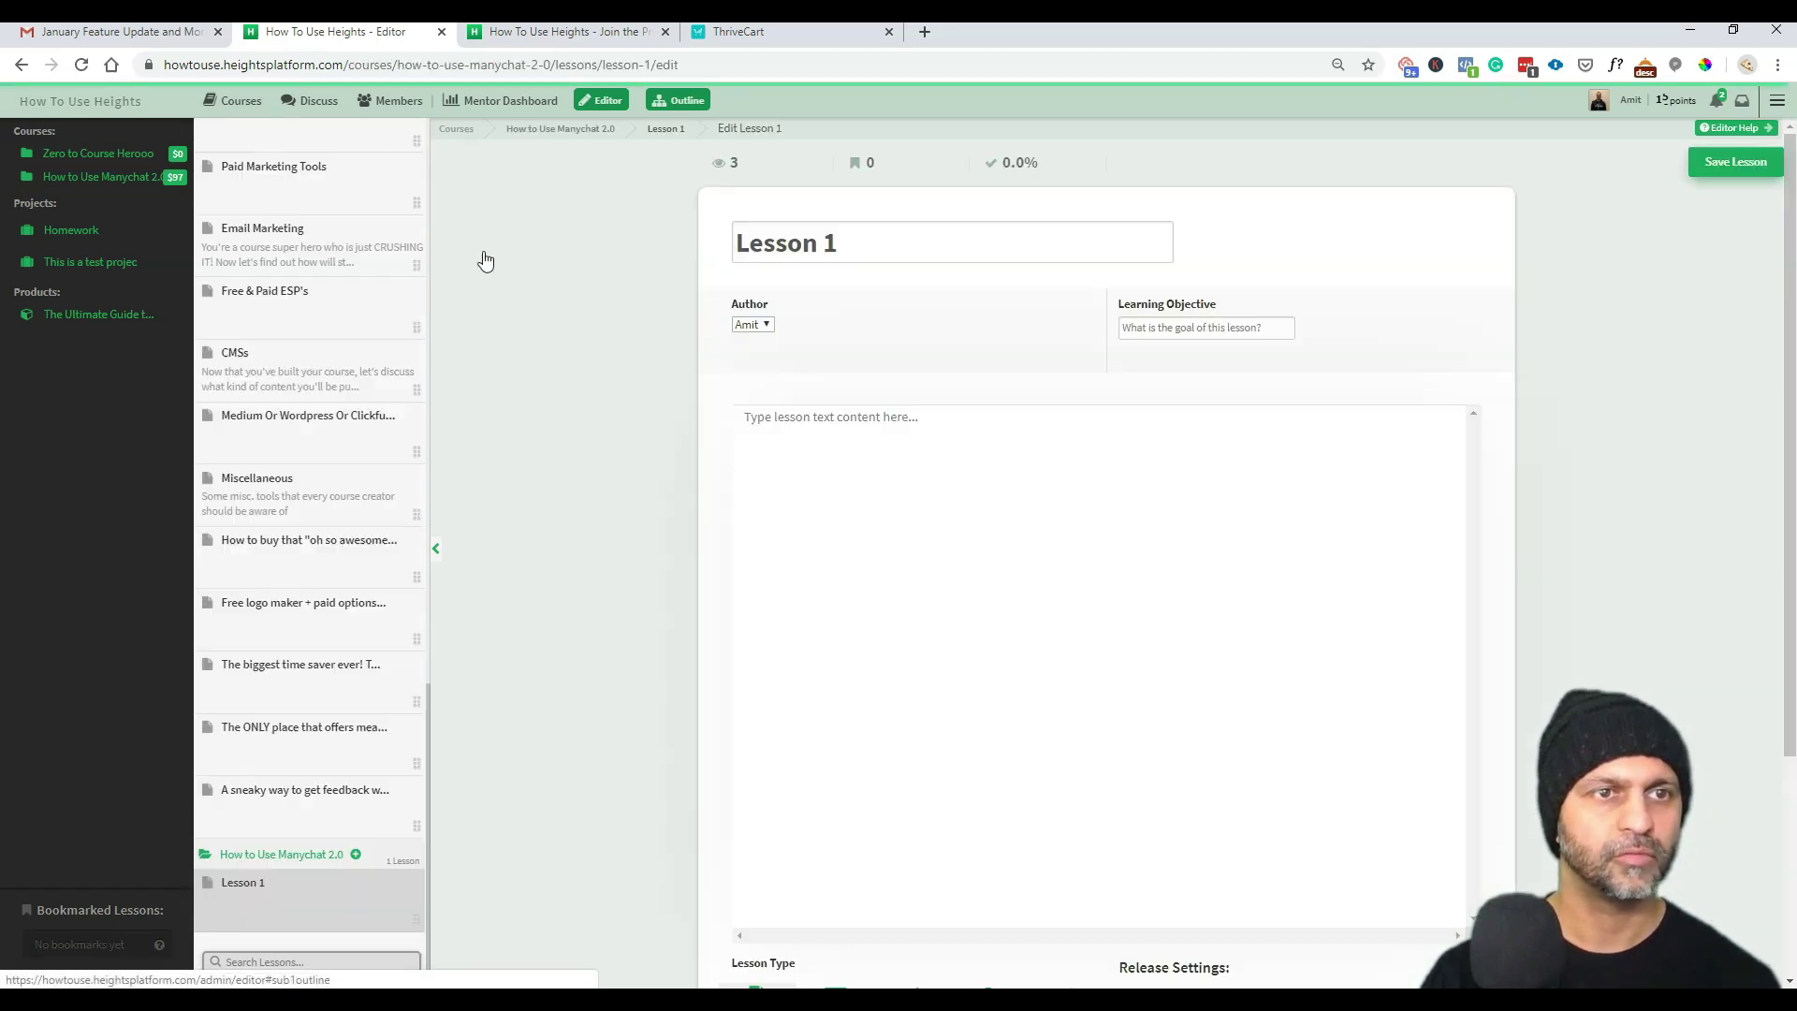
left_click(683, 100)
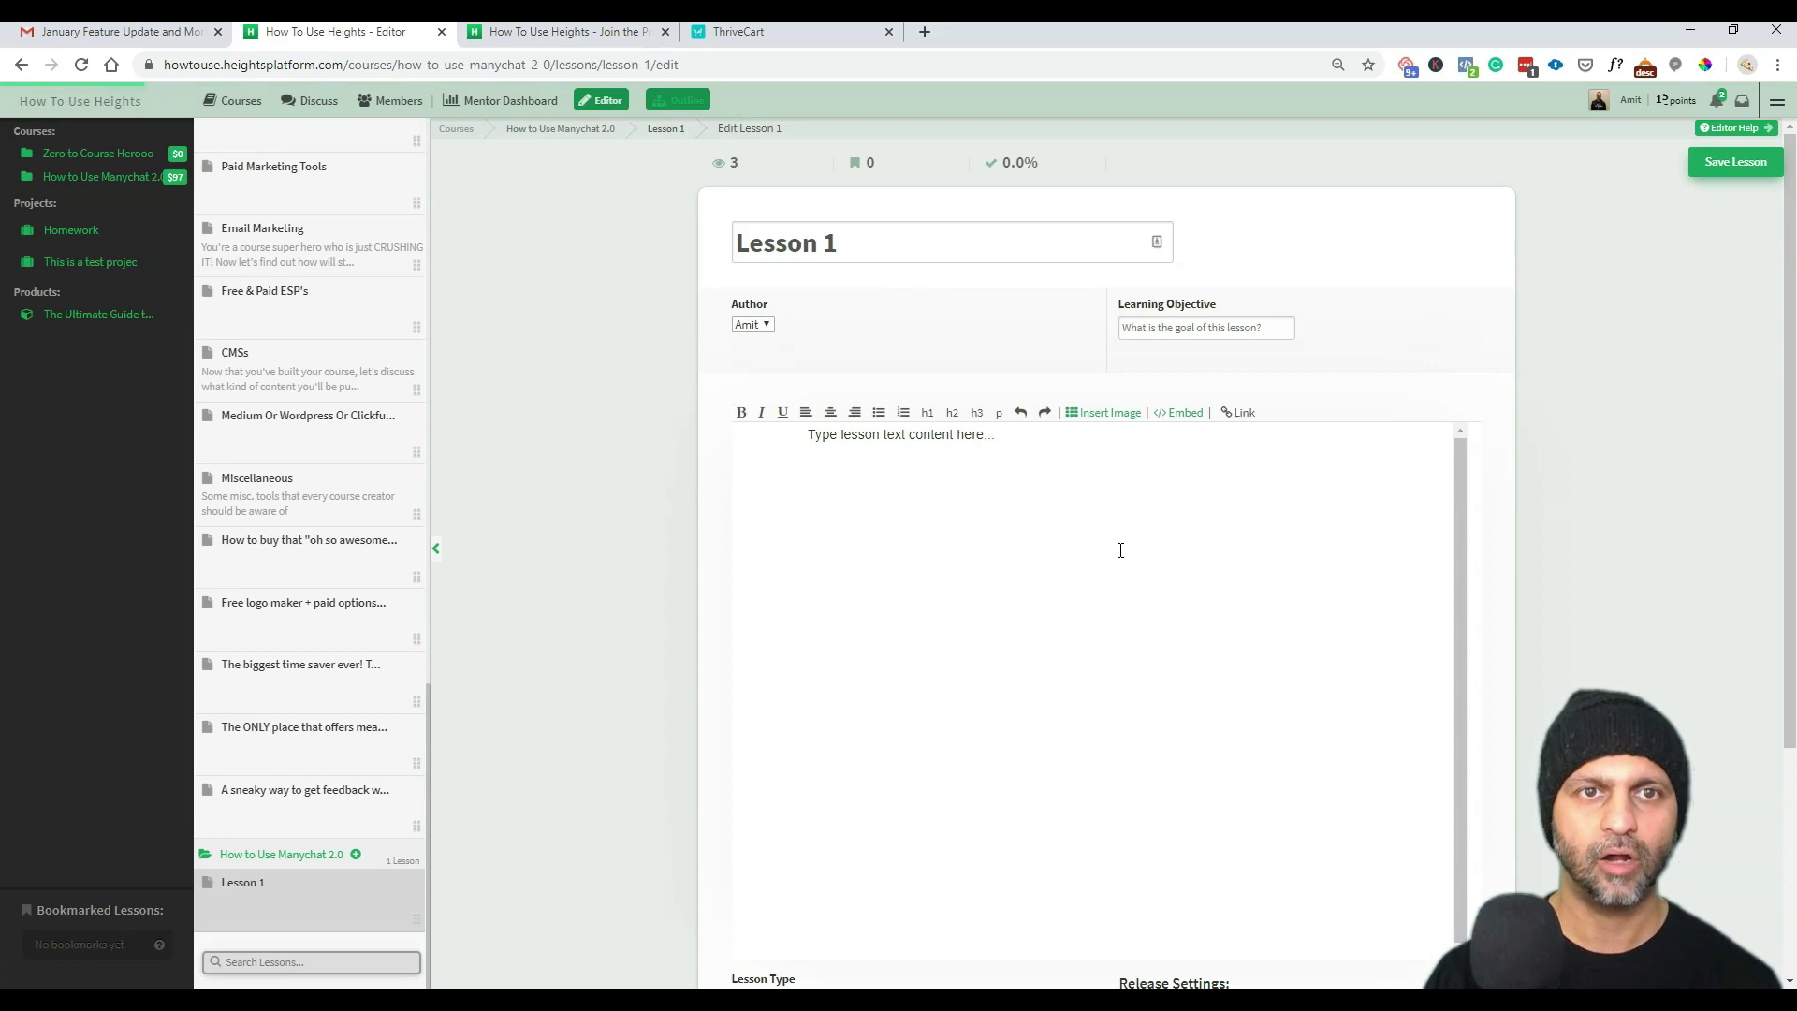
scroll(1076, 580, "down", 10)
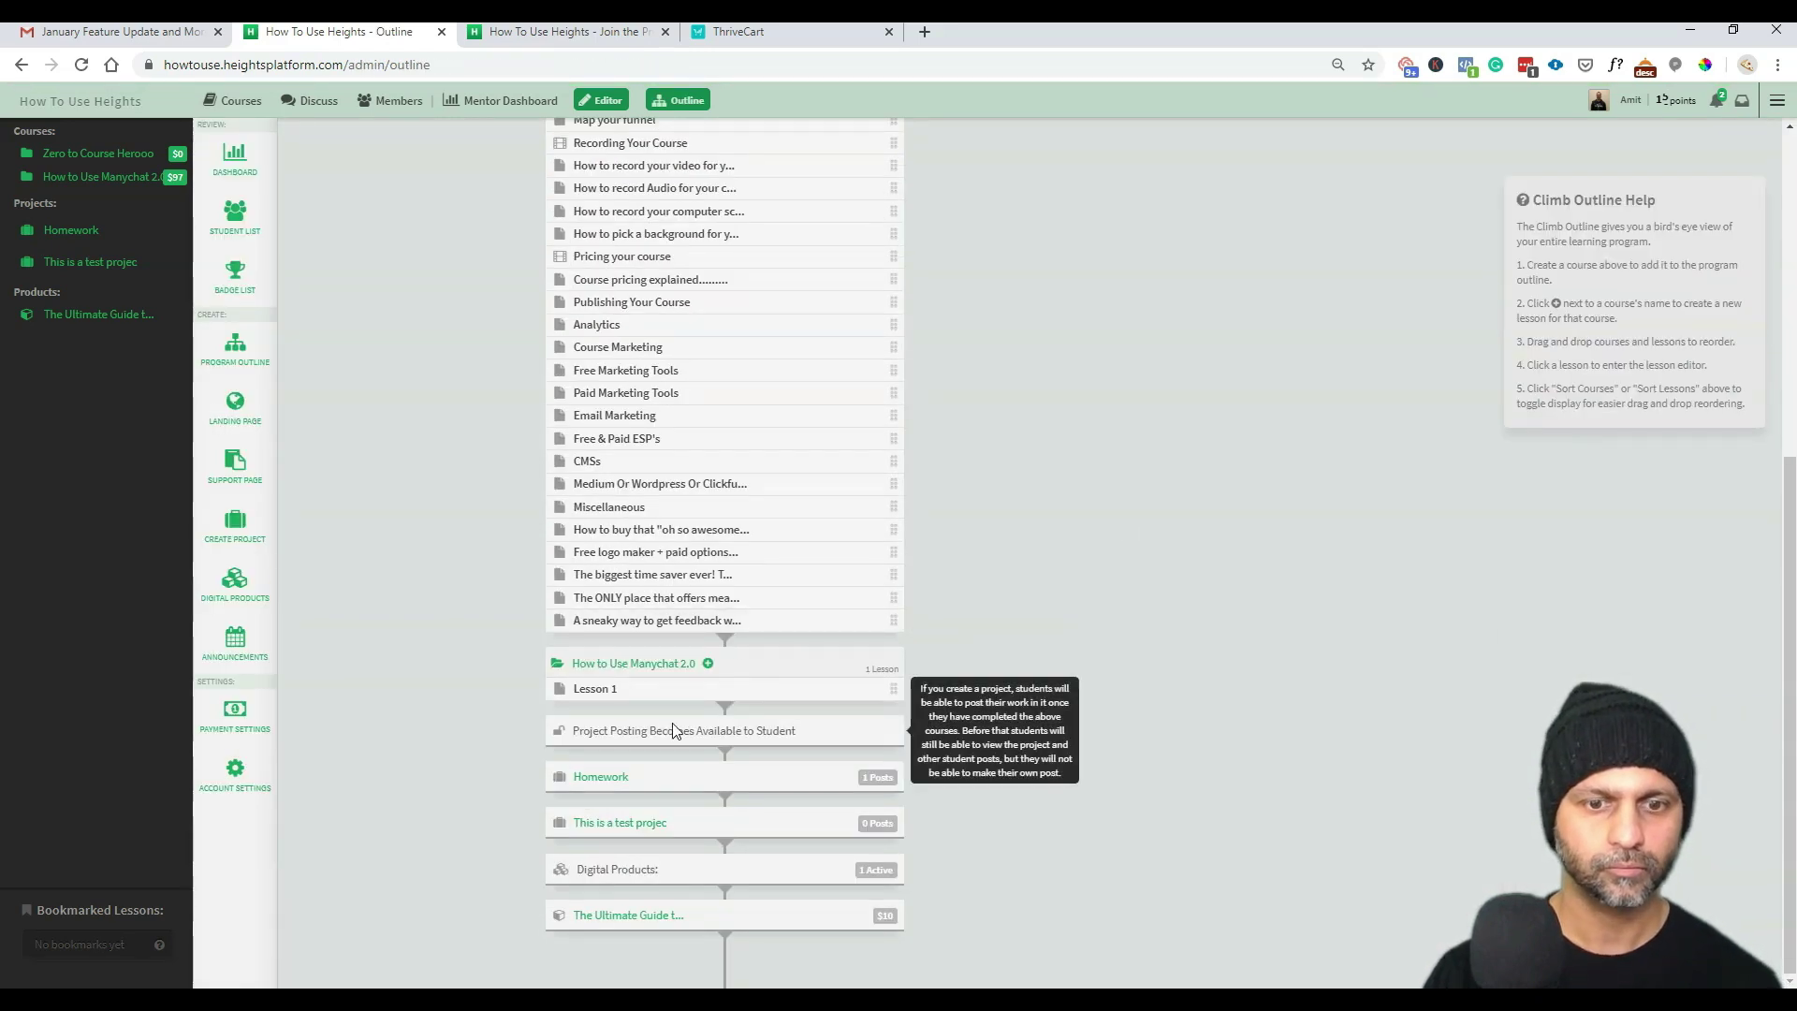
Create a new lesson named Lesson2 in the How to Use Manychat 2.0 course
left_click(708, 663)
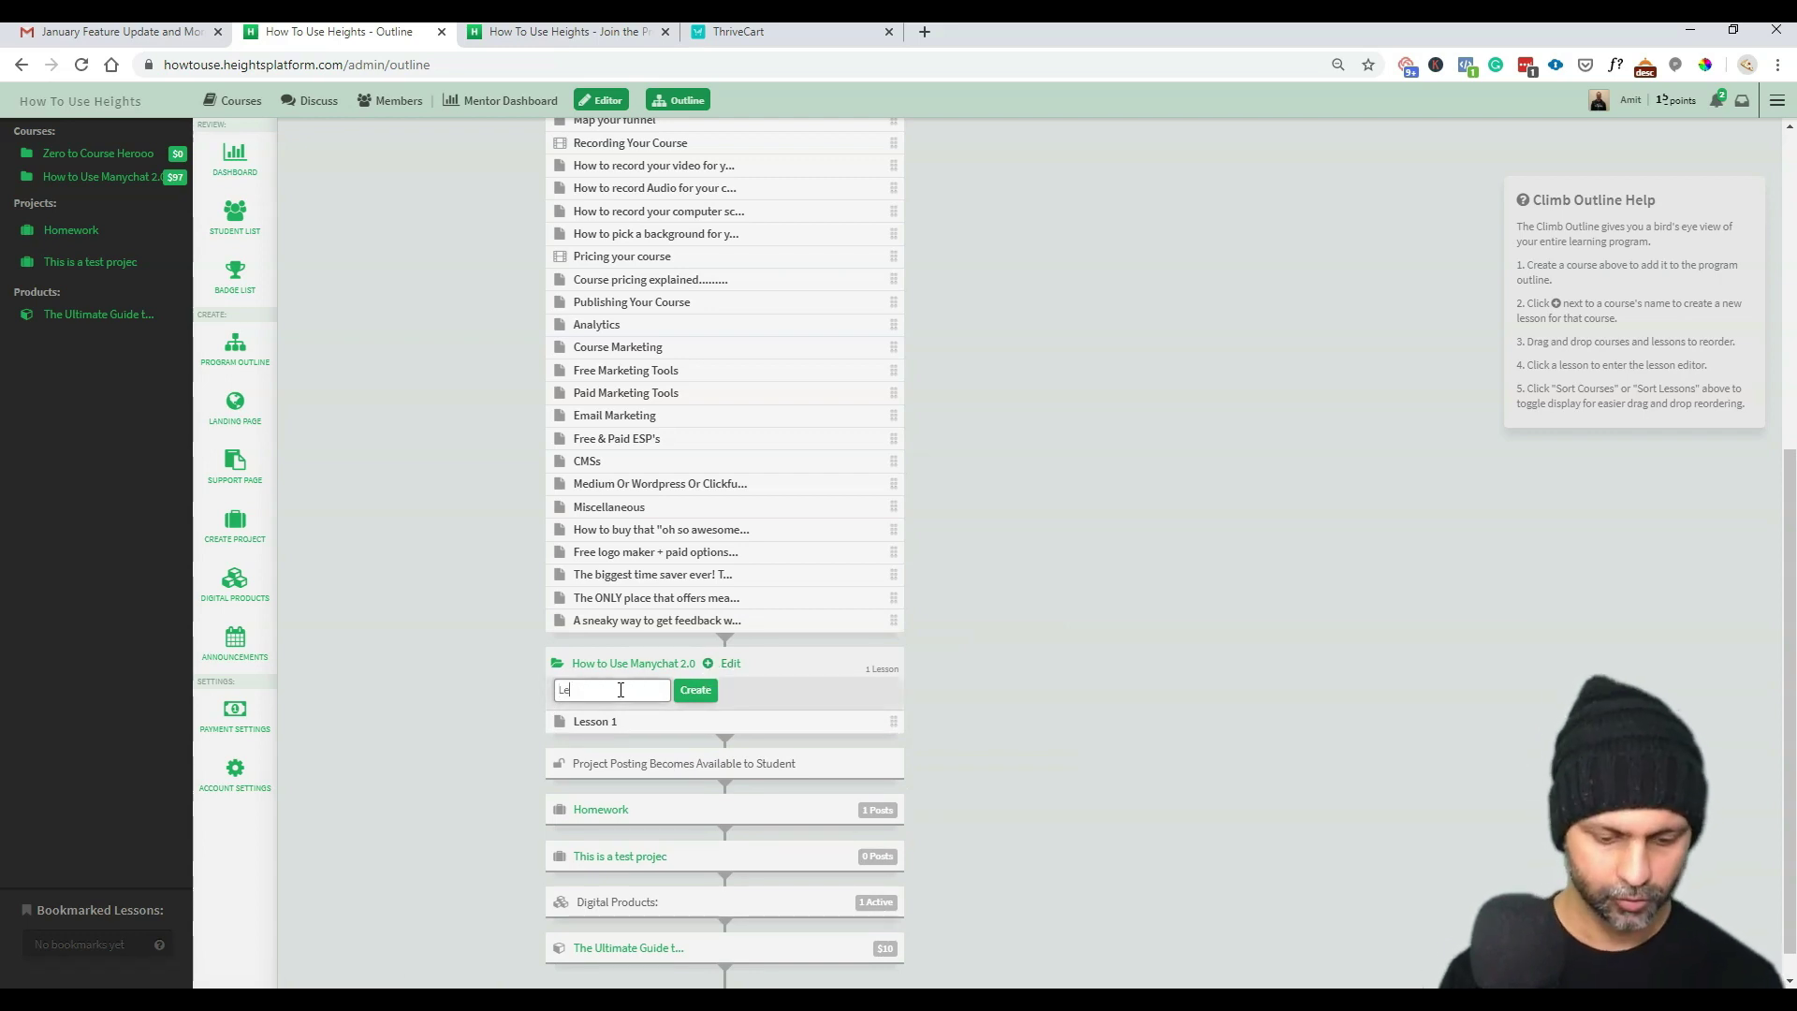
type("Lesson2")
key("Return")
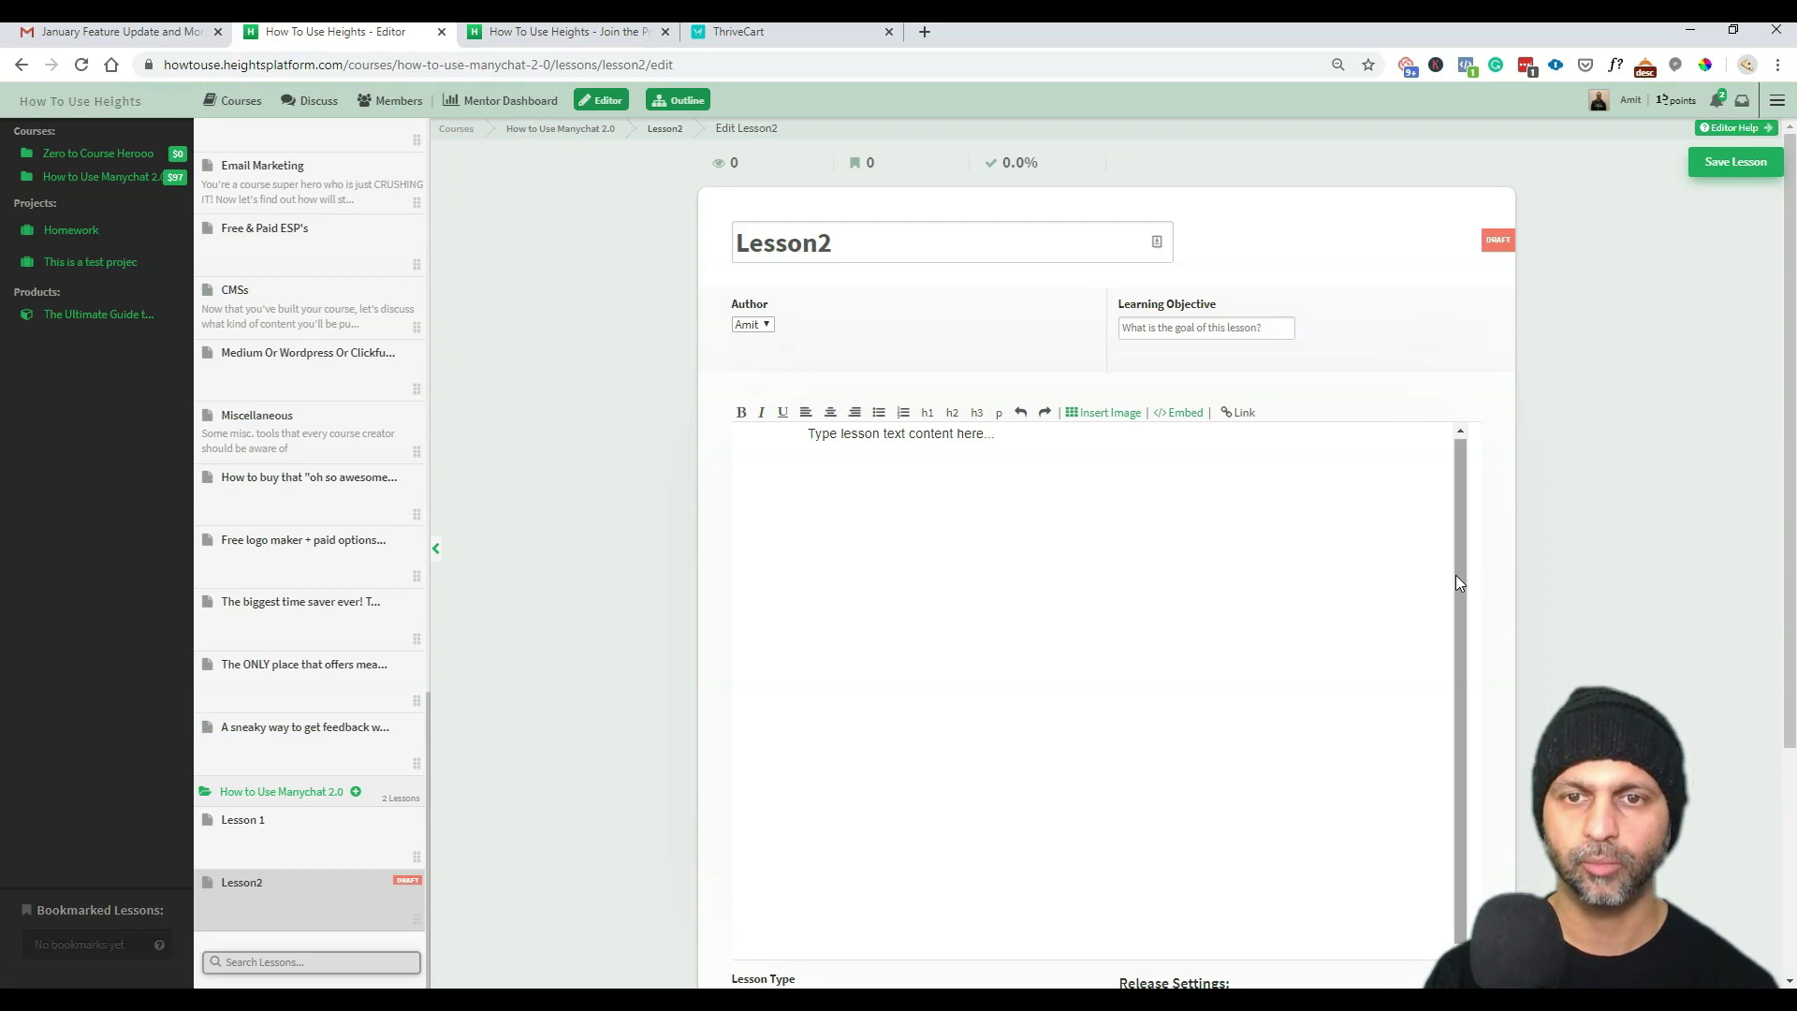
Open Lesson2's Multimedia Embed dialog, then switch to the January feature update email
scroll(1456, 575, "down", 3)
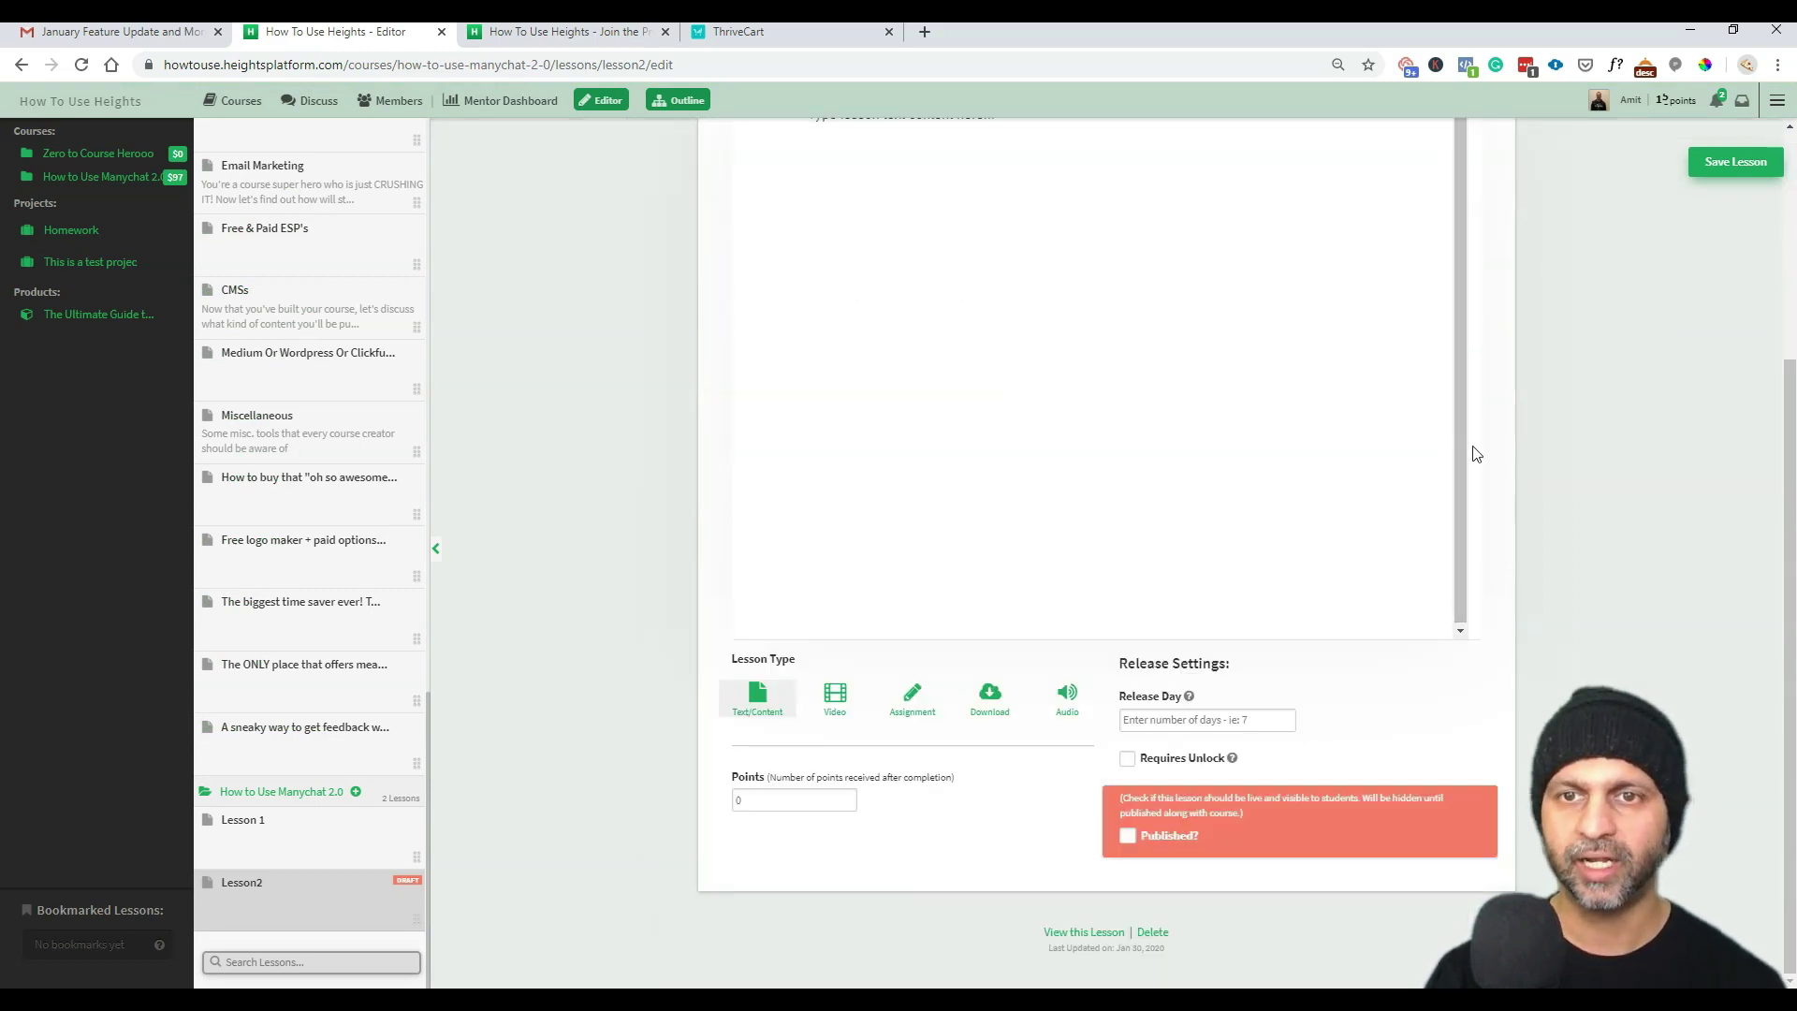
scroll(1477, 454, "up", 3)
left_click(1185, 374)
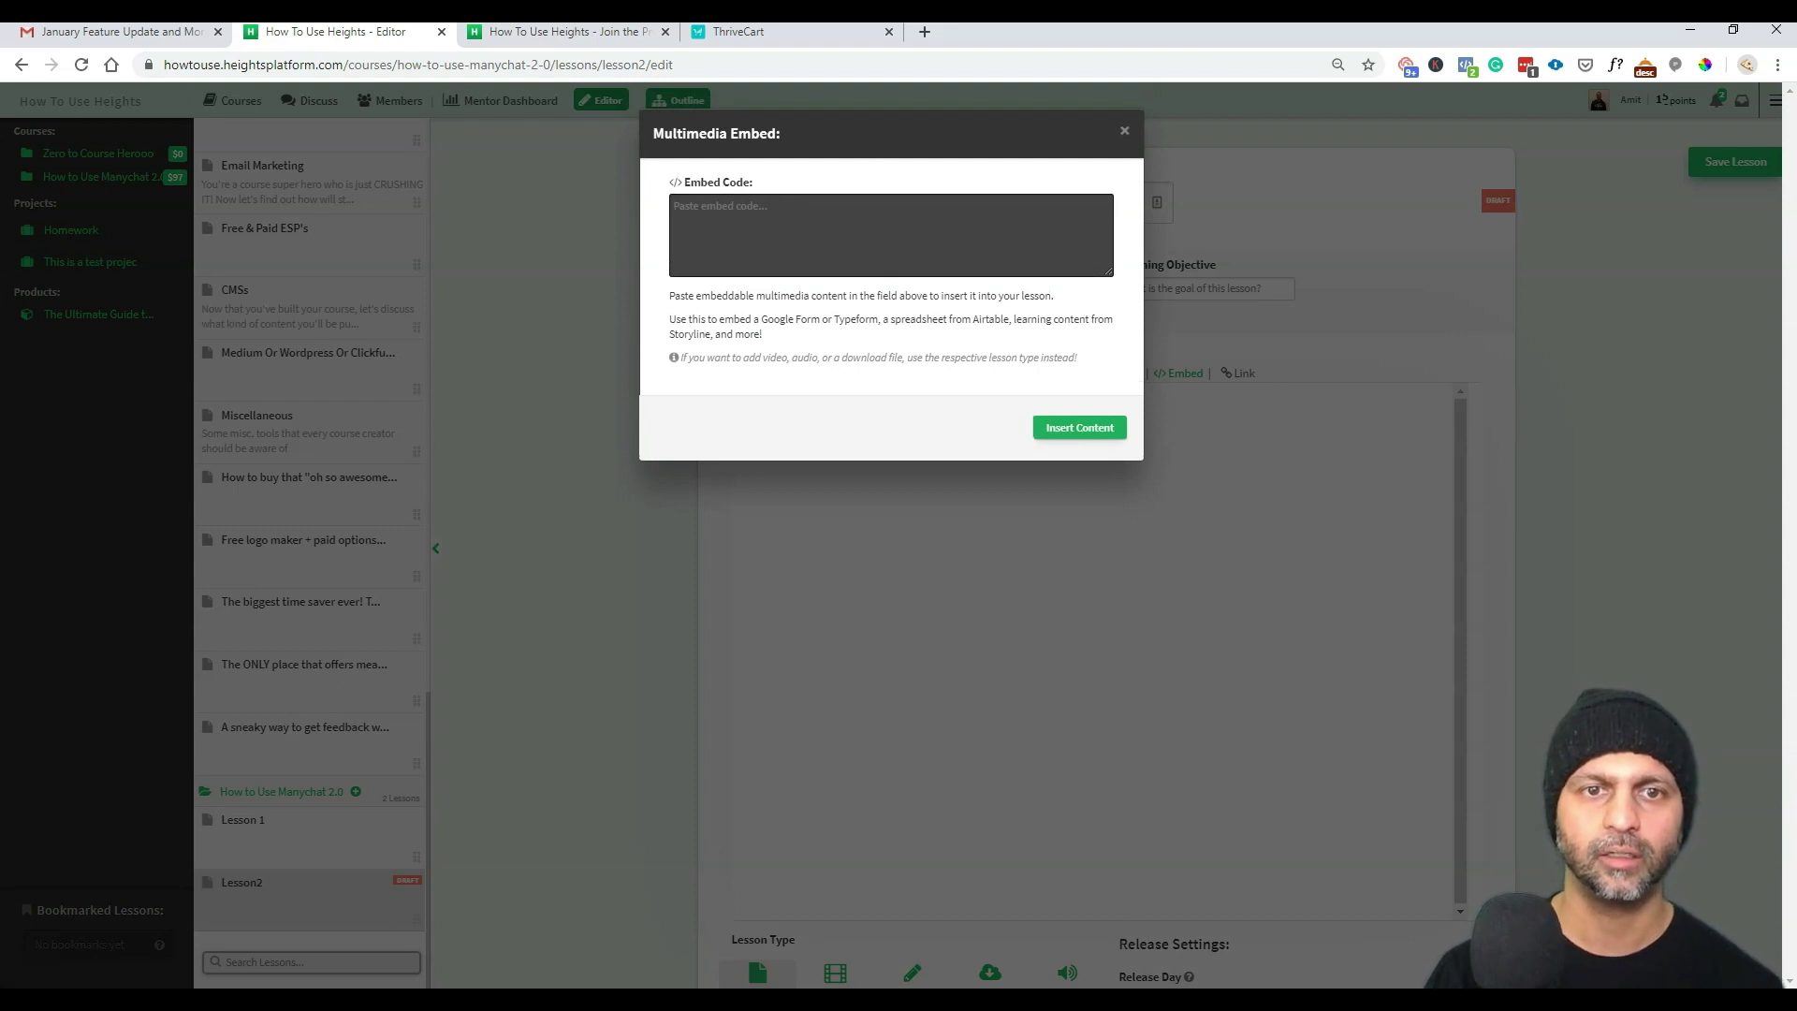
left_click(131, 33)
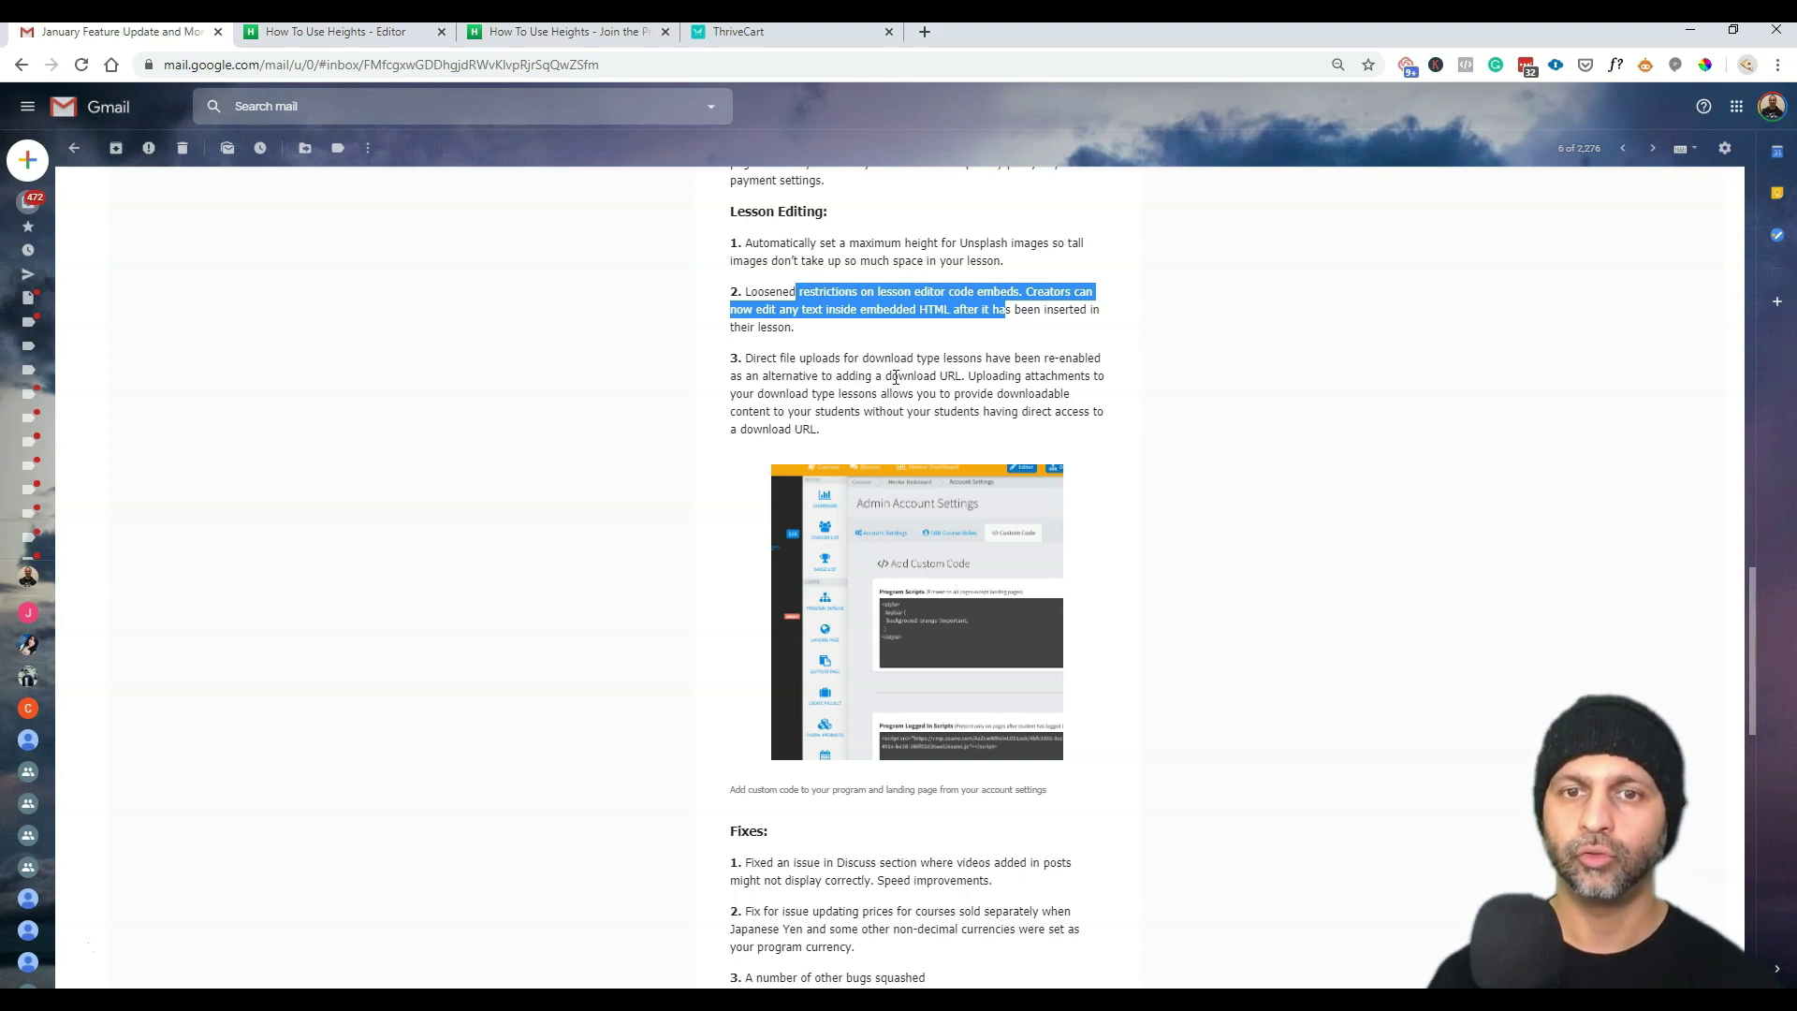
Highlight the email's passage on direct file uploads for download-type lessons and return to the editor
left_click_drag(780, 397, 937, 399)
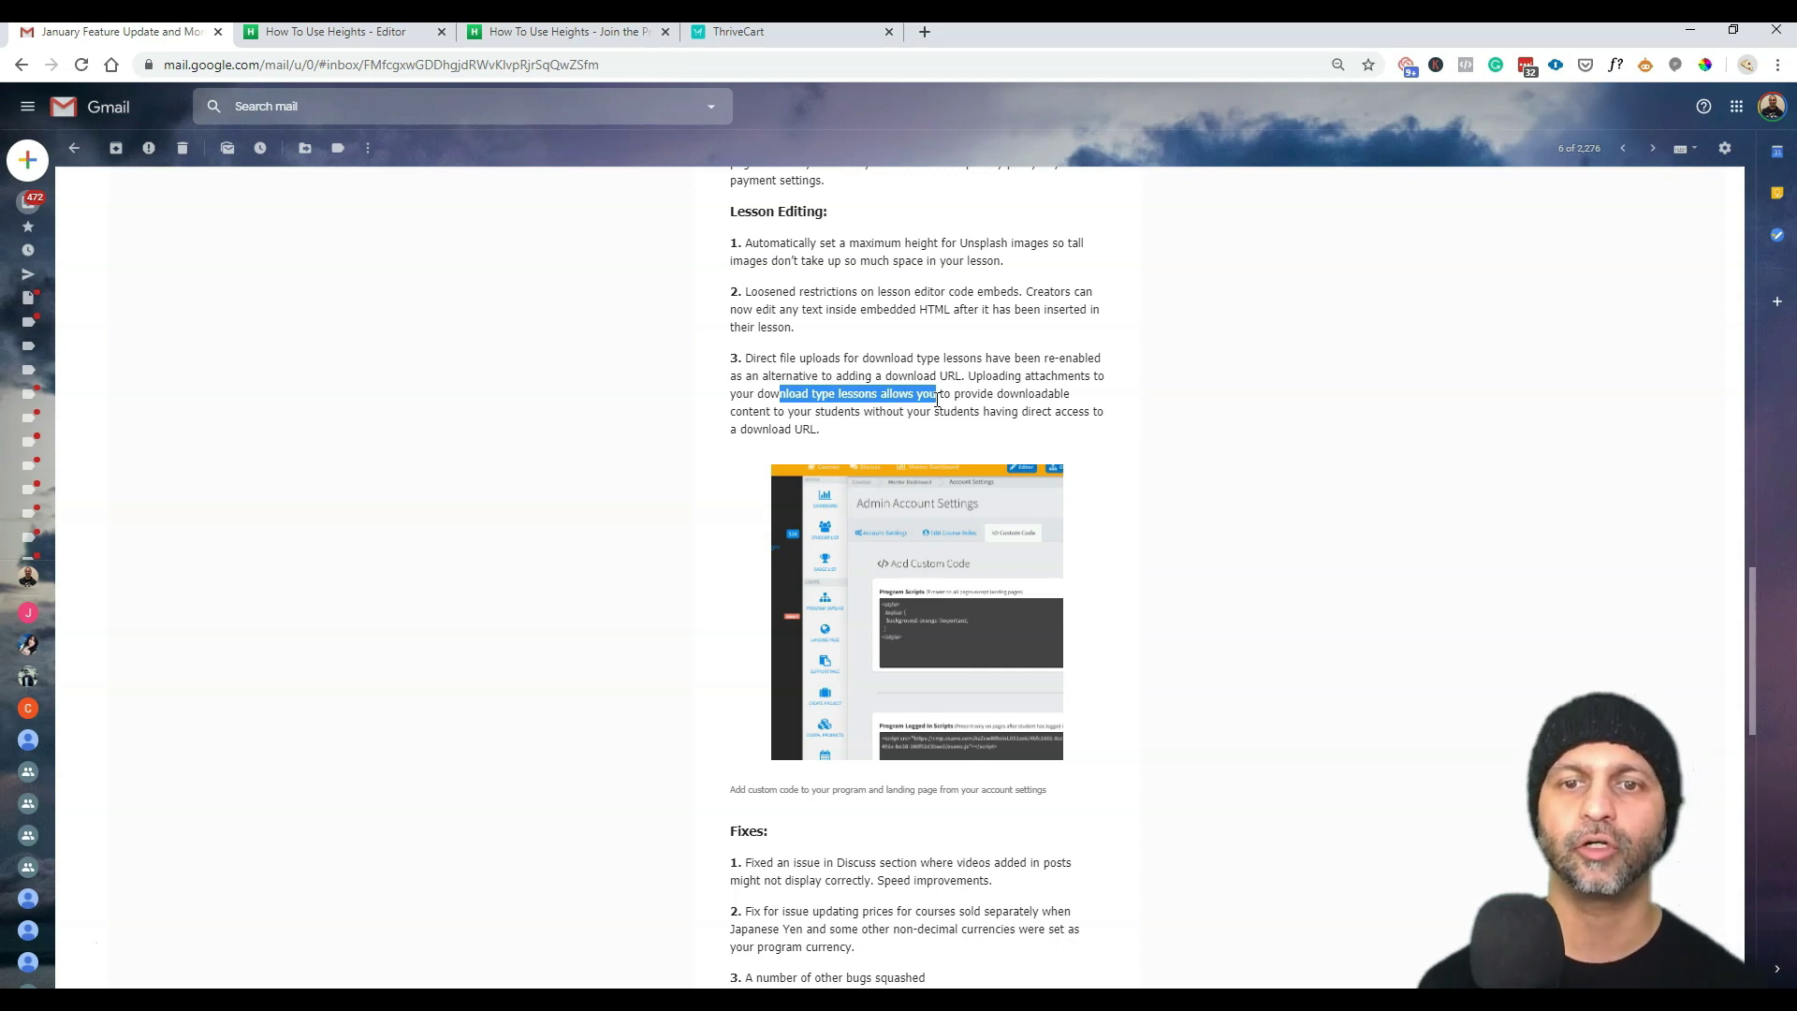
left_click(358, 37)
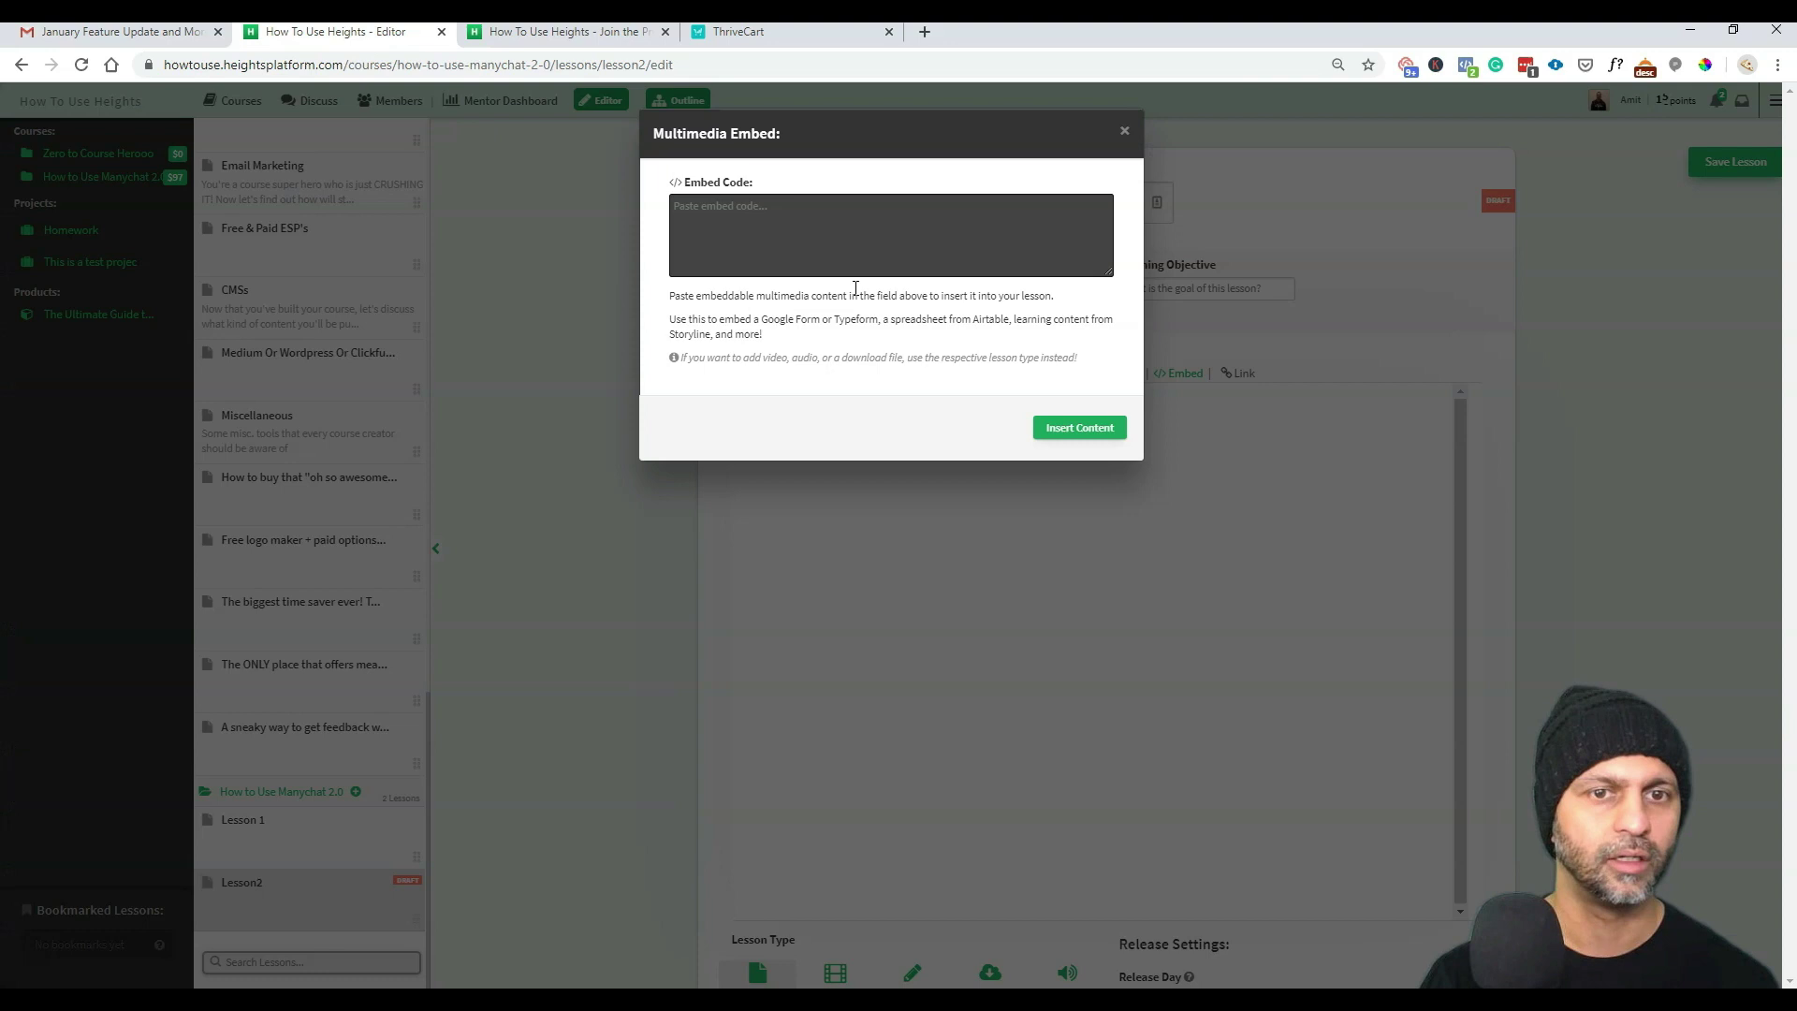
Close the embed dialog, set Lesson2 to the Download type, and attach the fb messenger image
left_click(1124, 131)
scroll(1007, 702, "down", 2)
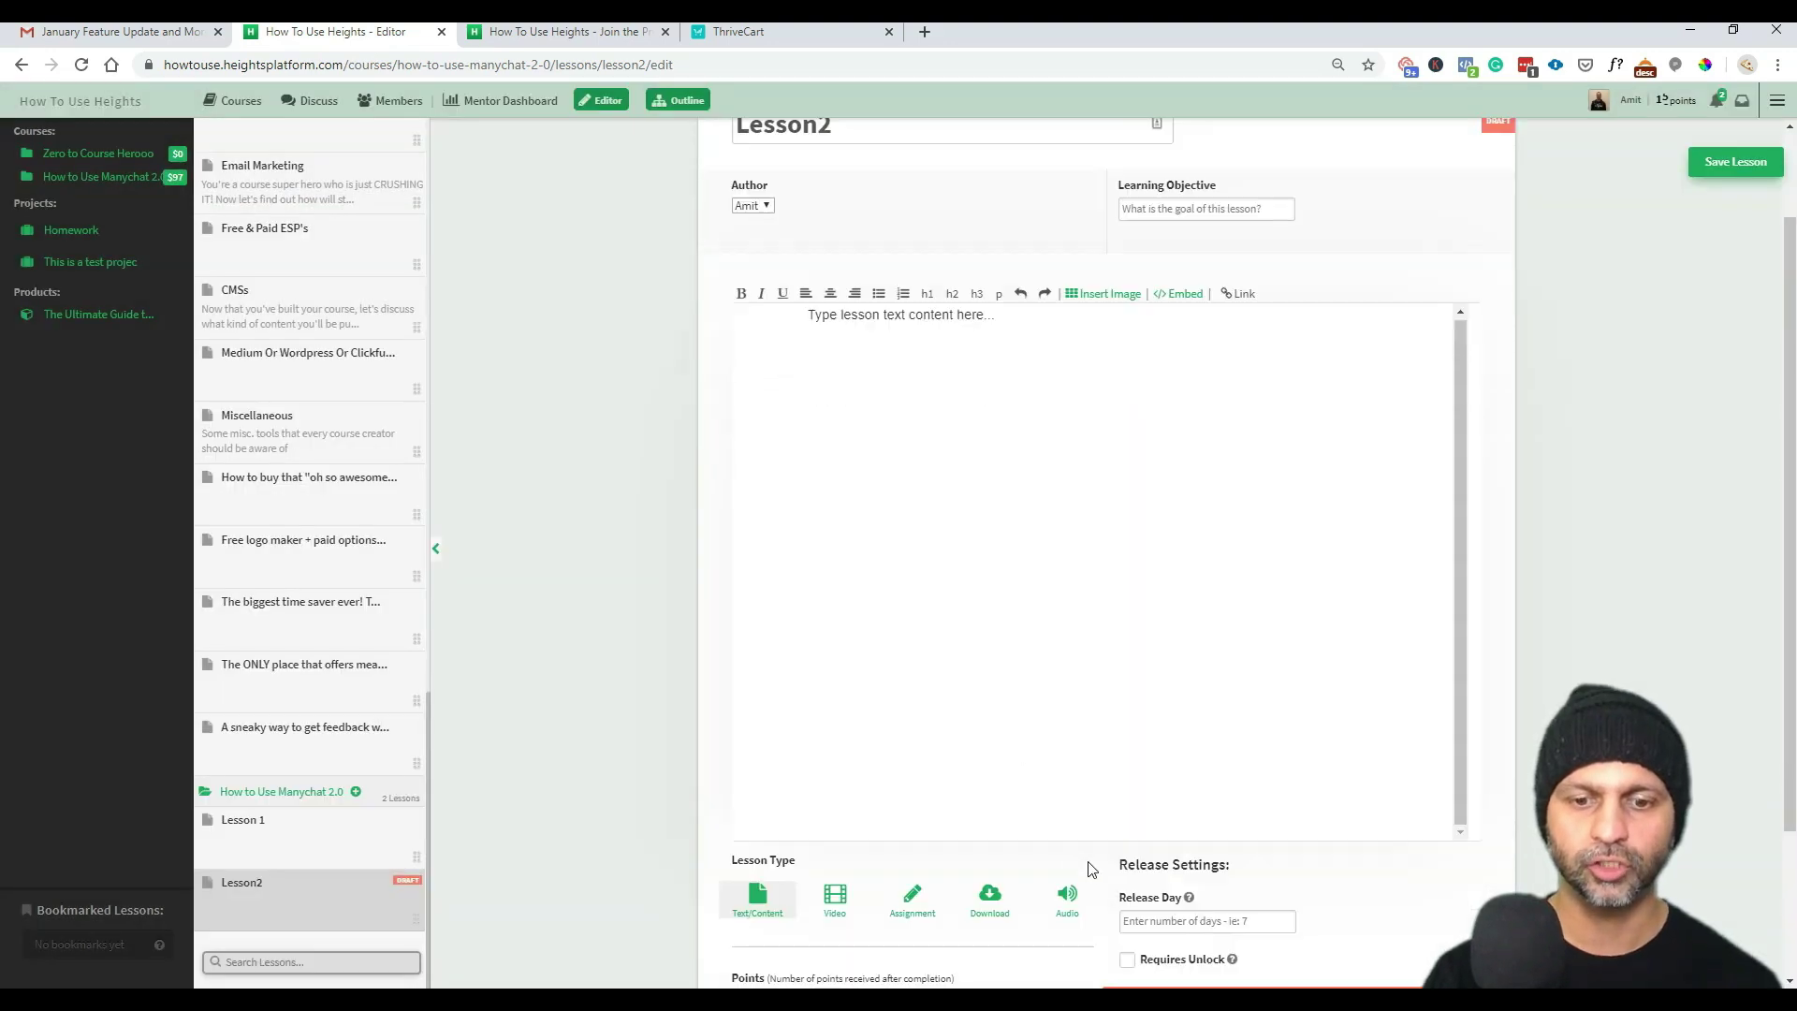
left_click(991, 894)
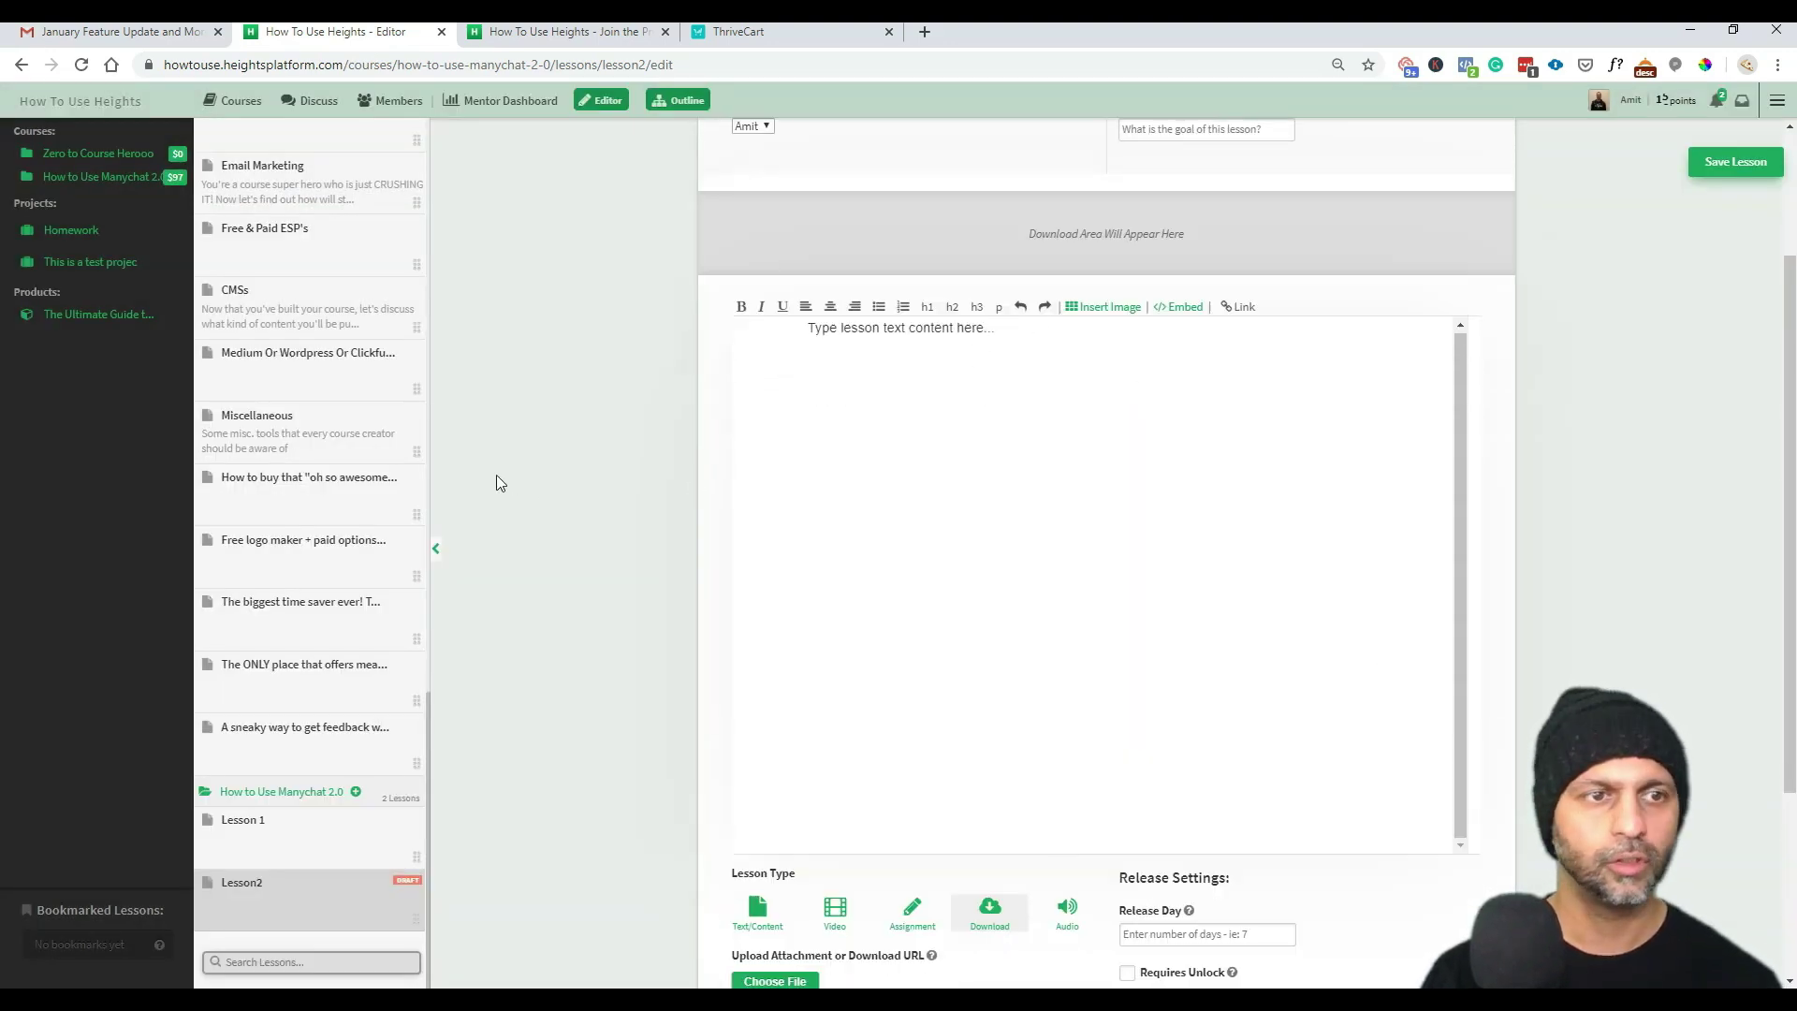
scroll(1280, 663, "down", 3)
left_click(774, 700)
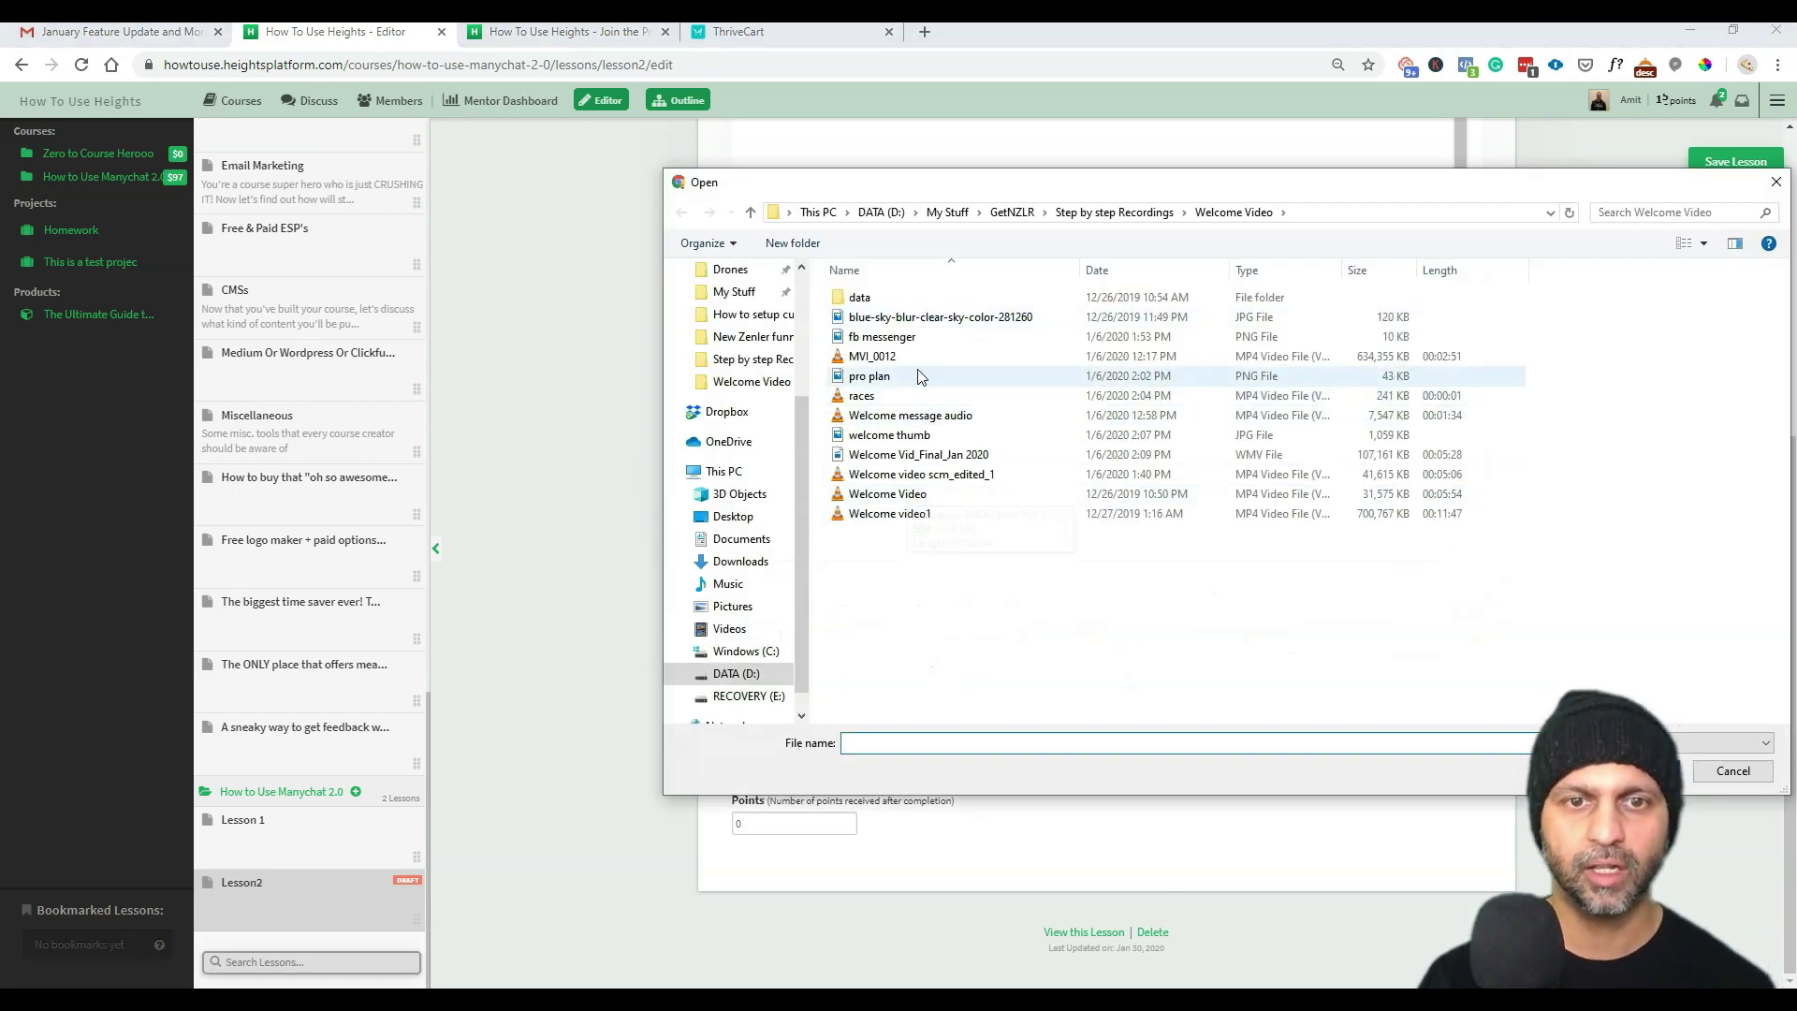
left_click(992, 337)
key("Return")
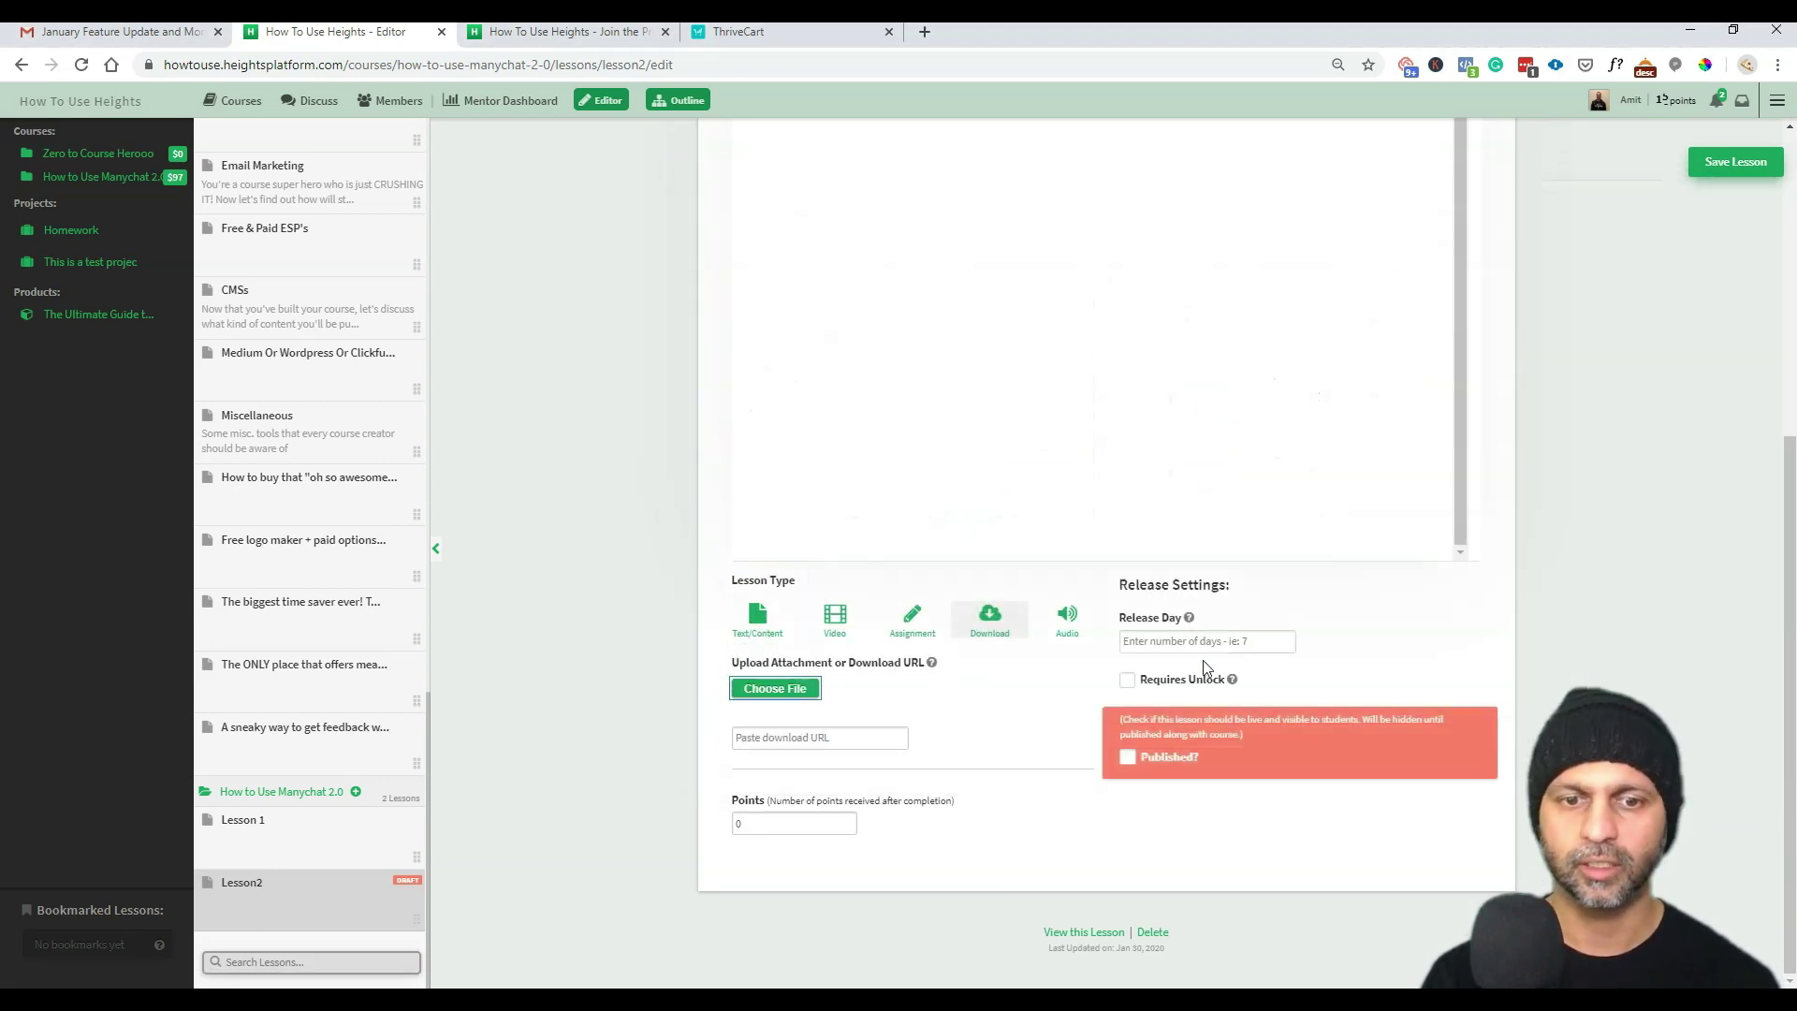
Save Lesson2, then switch to the student's incognito browser window
left_click(1730, 168)
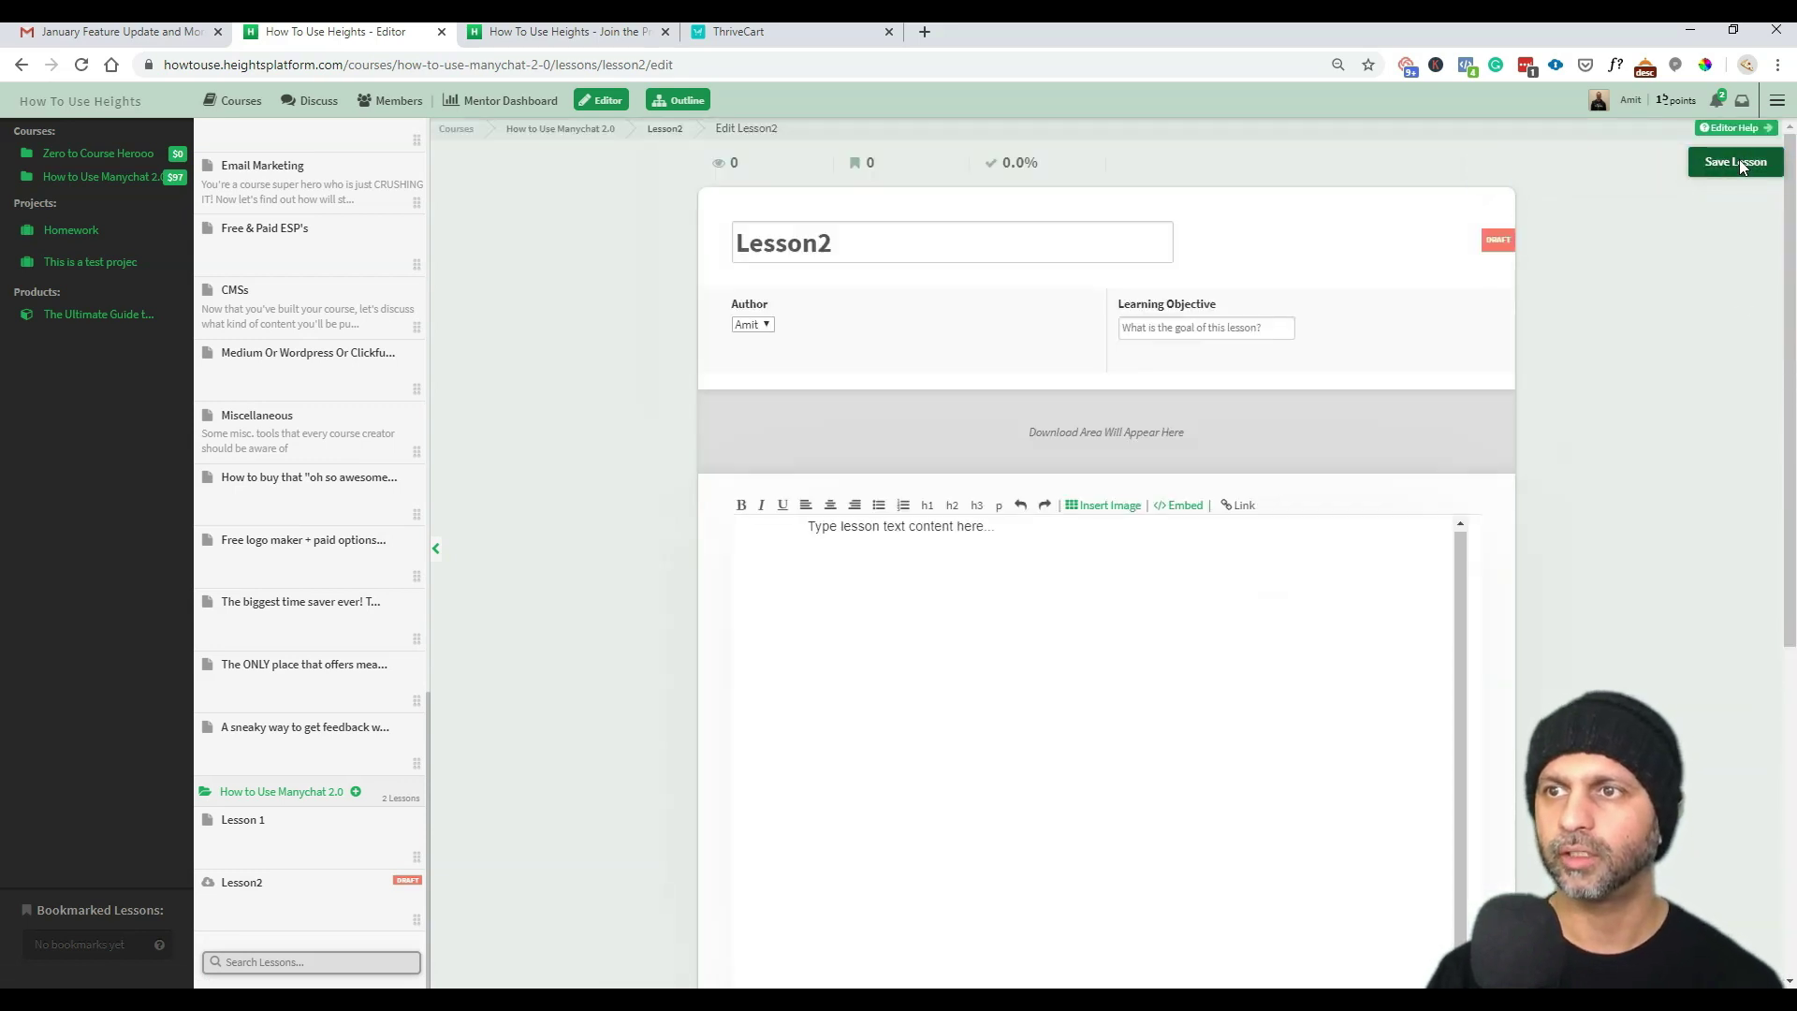
left_click(1737, 161)
key("alt+Tab")
key("alt+Tab")
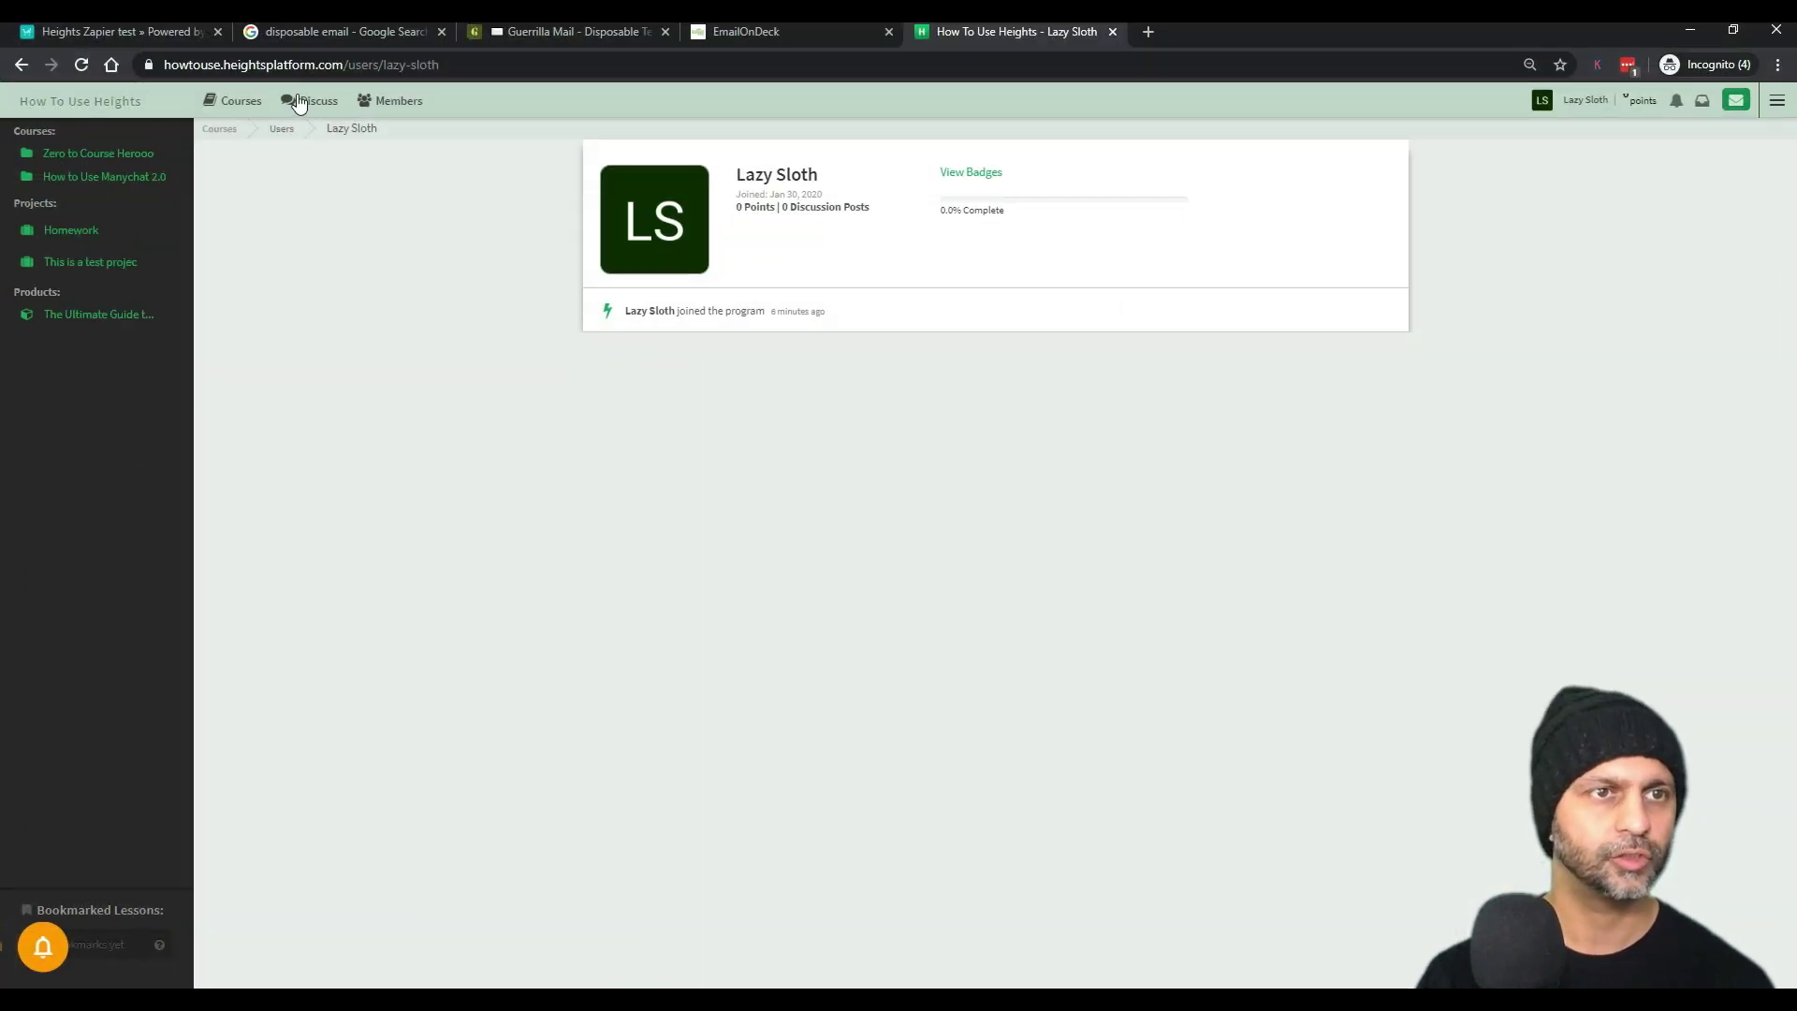
As the student, open Lesson2 in How to Use Manychat 2.0 and test-download fb-messenger.png, cancelling the save
left_click(76, 181)
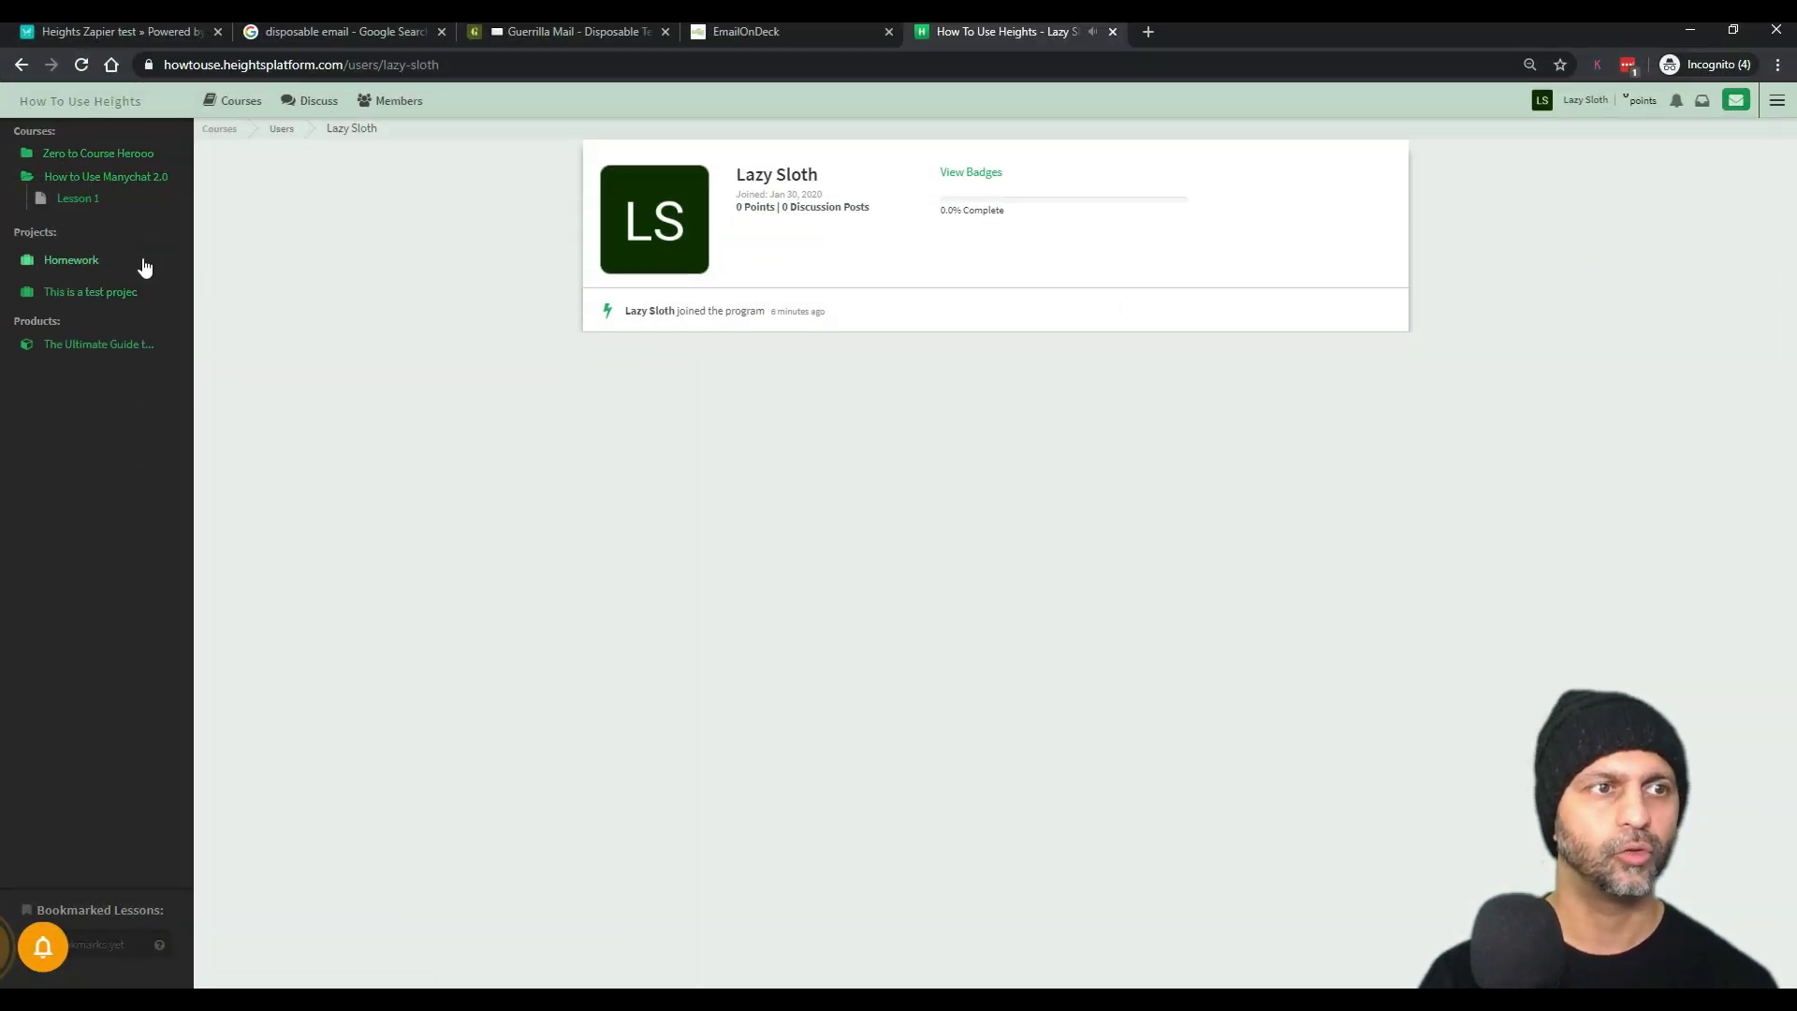
left_click(131, 180)
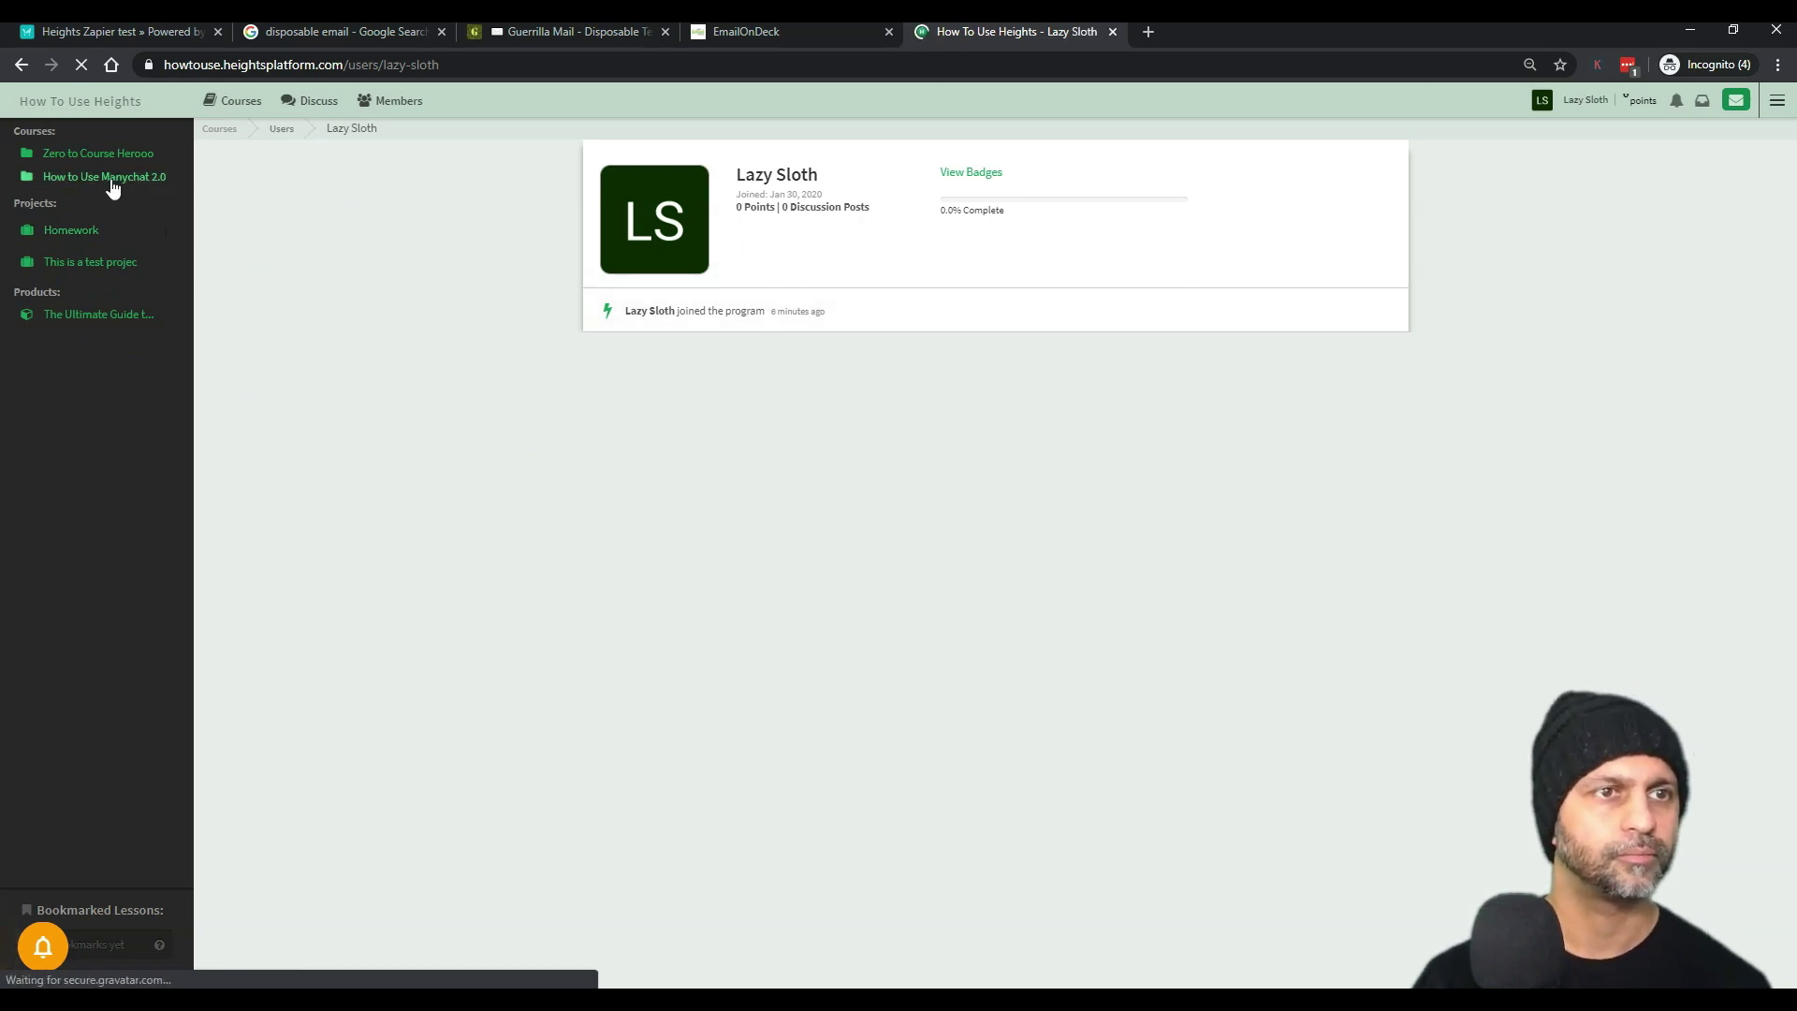
left_click(1073, 445)
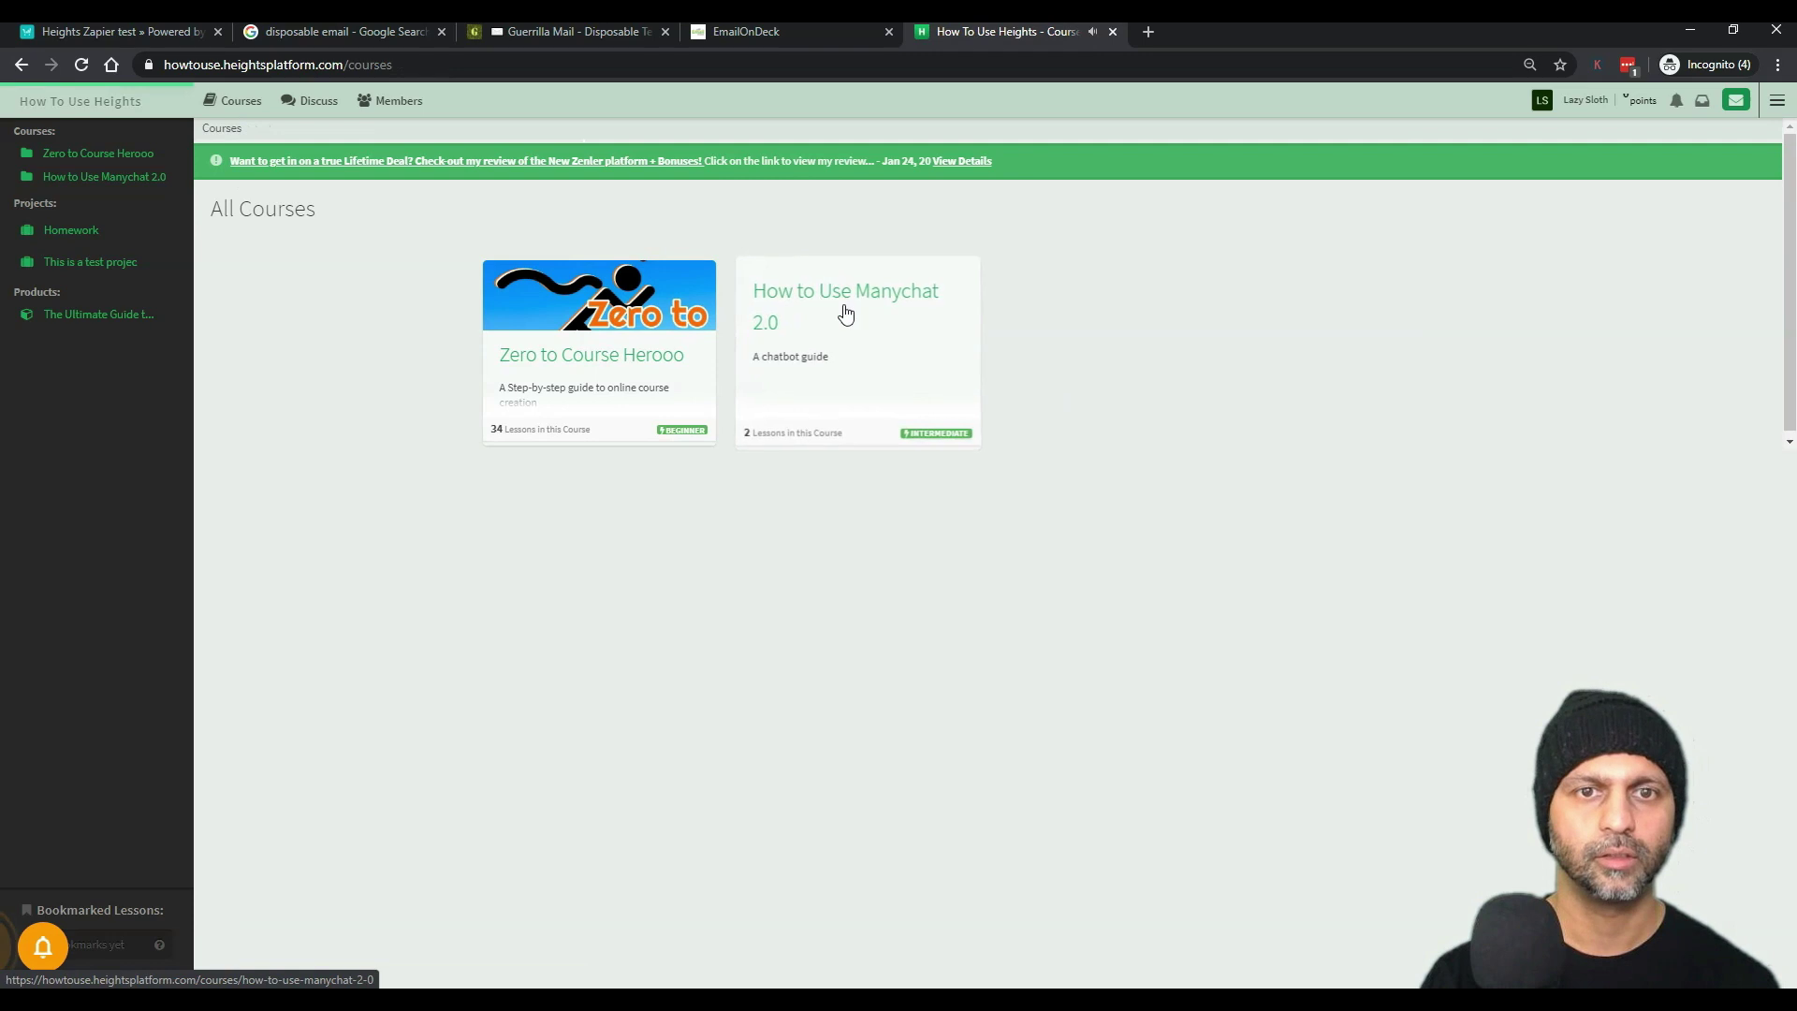
left_click(796, 298)
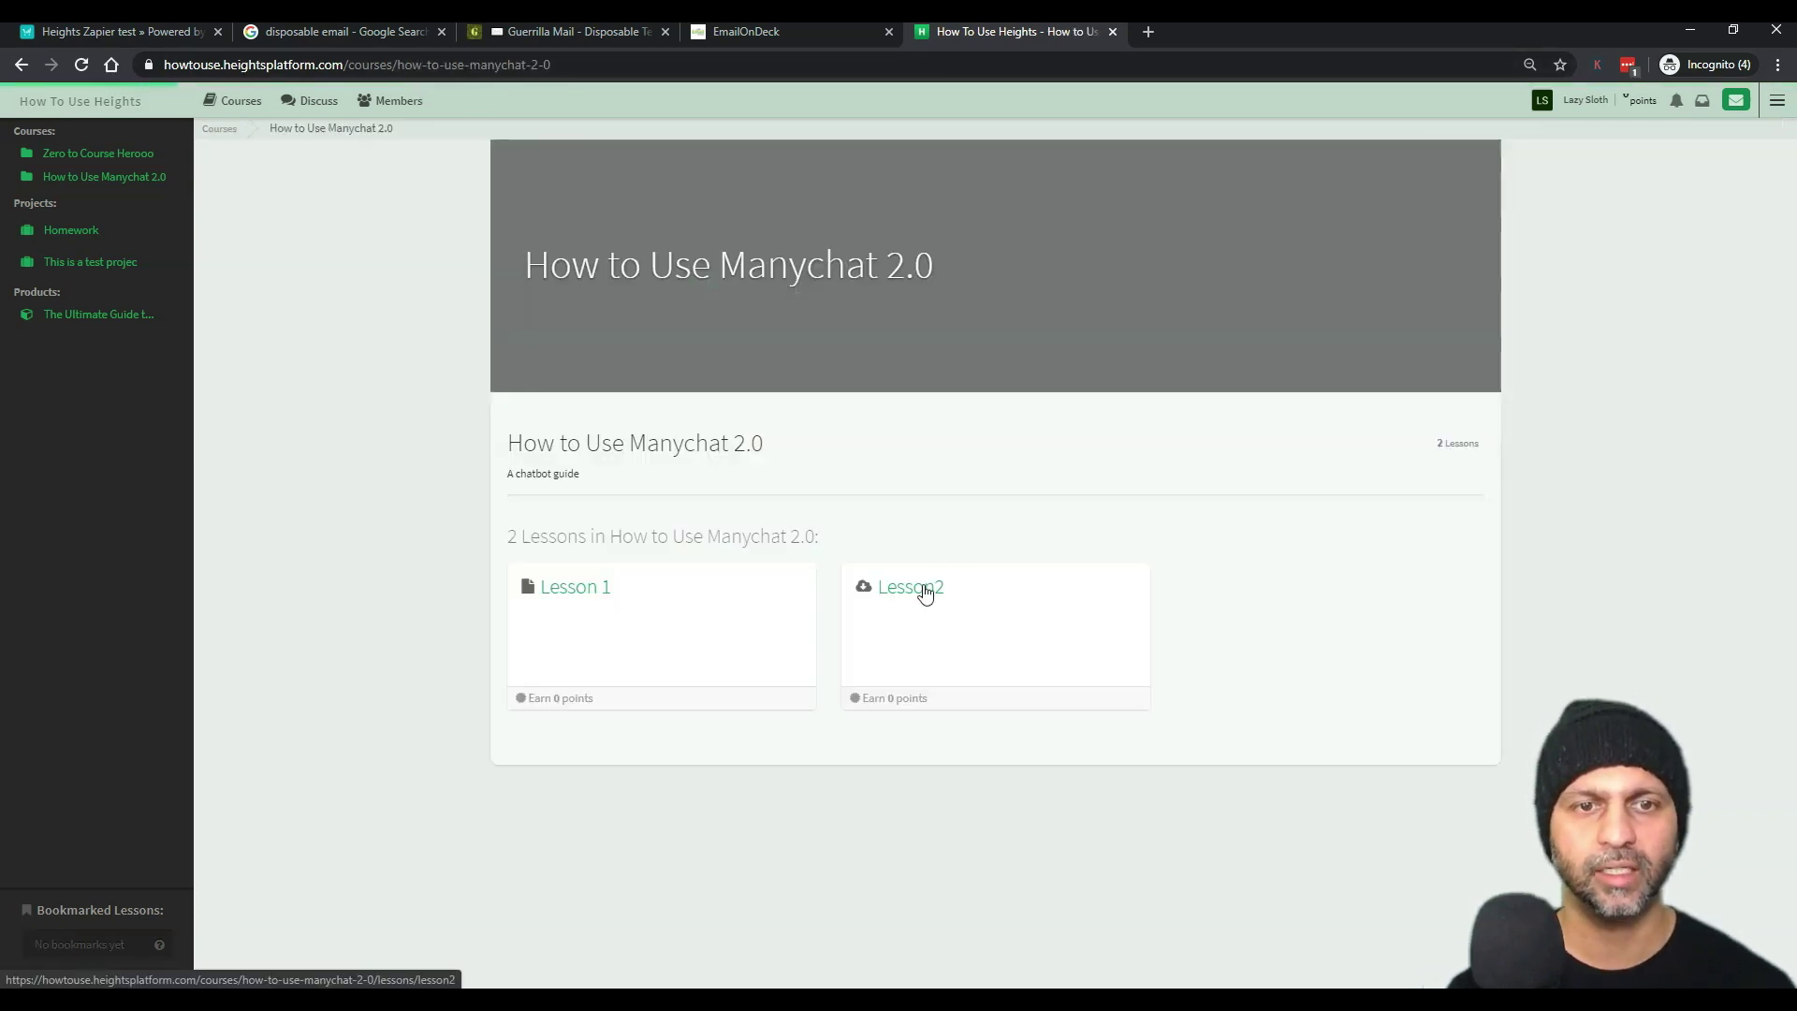
left_click(993, 605)
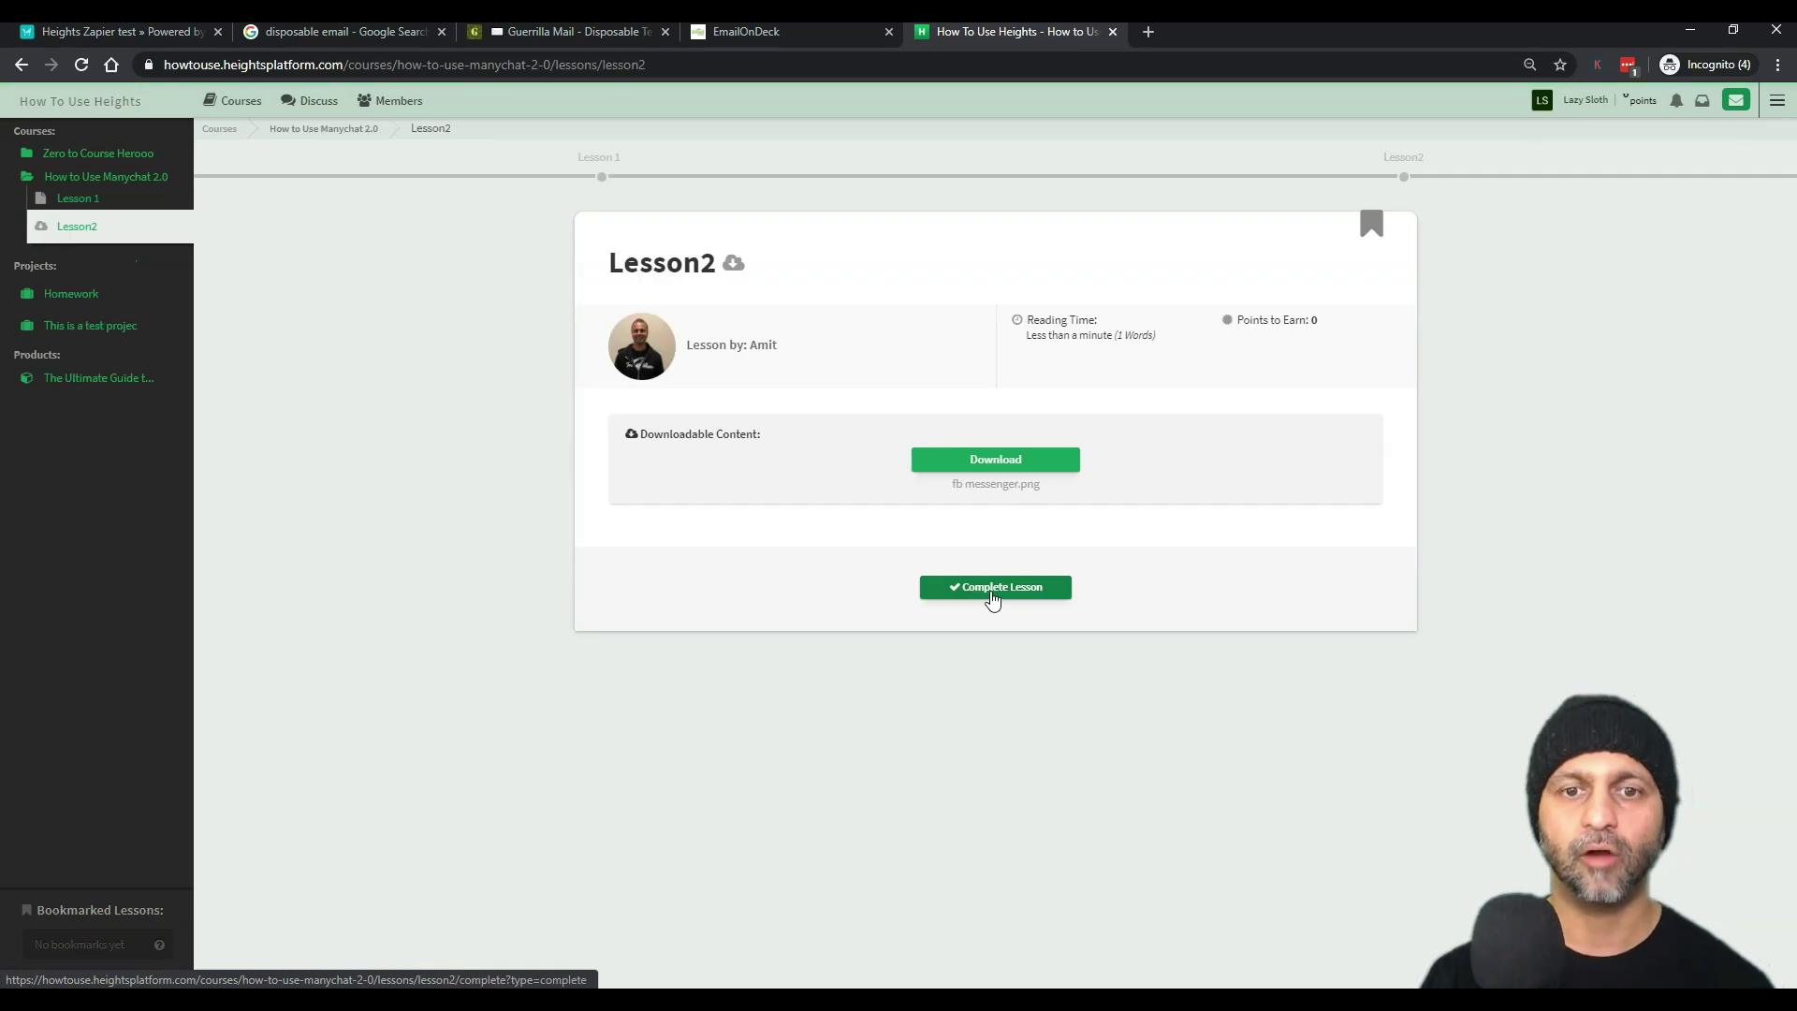
left_click(1047, 465)
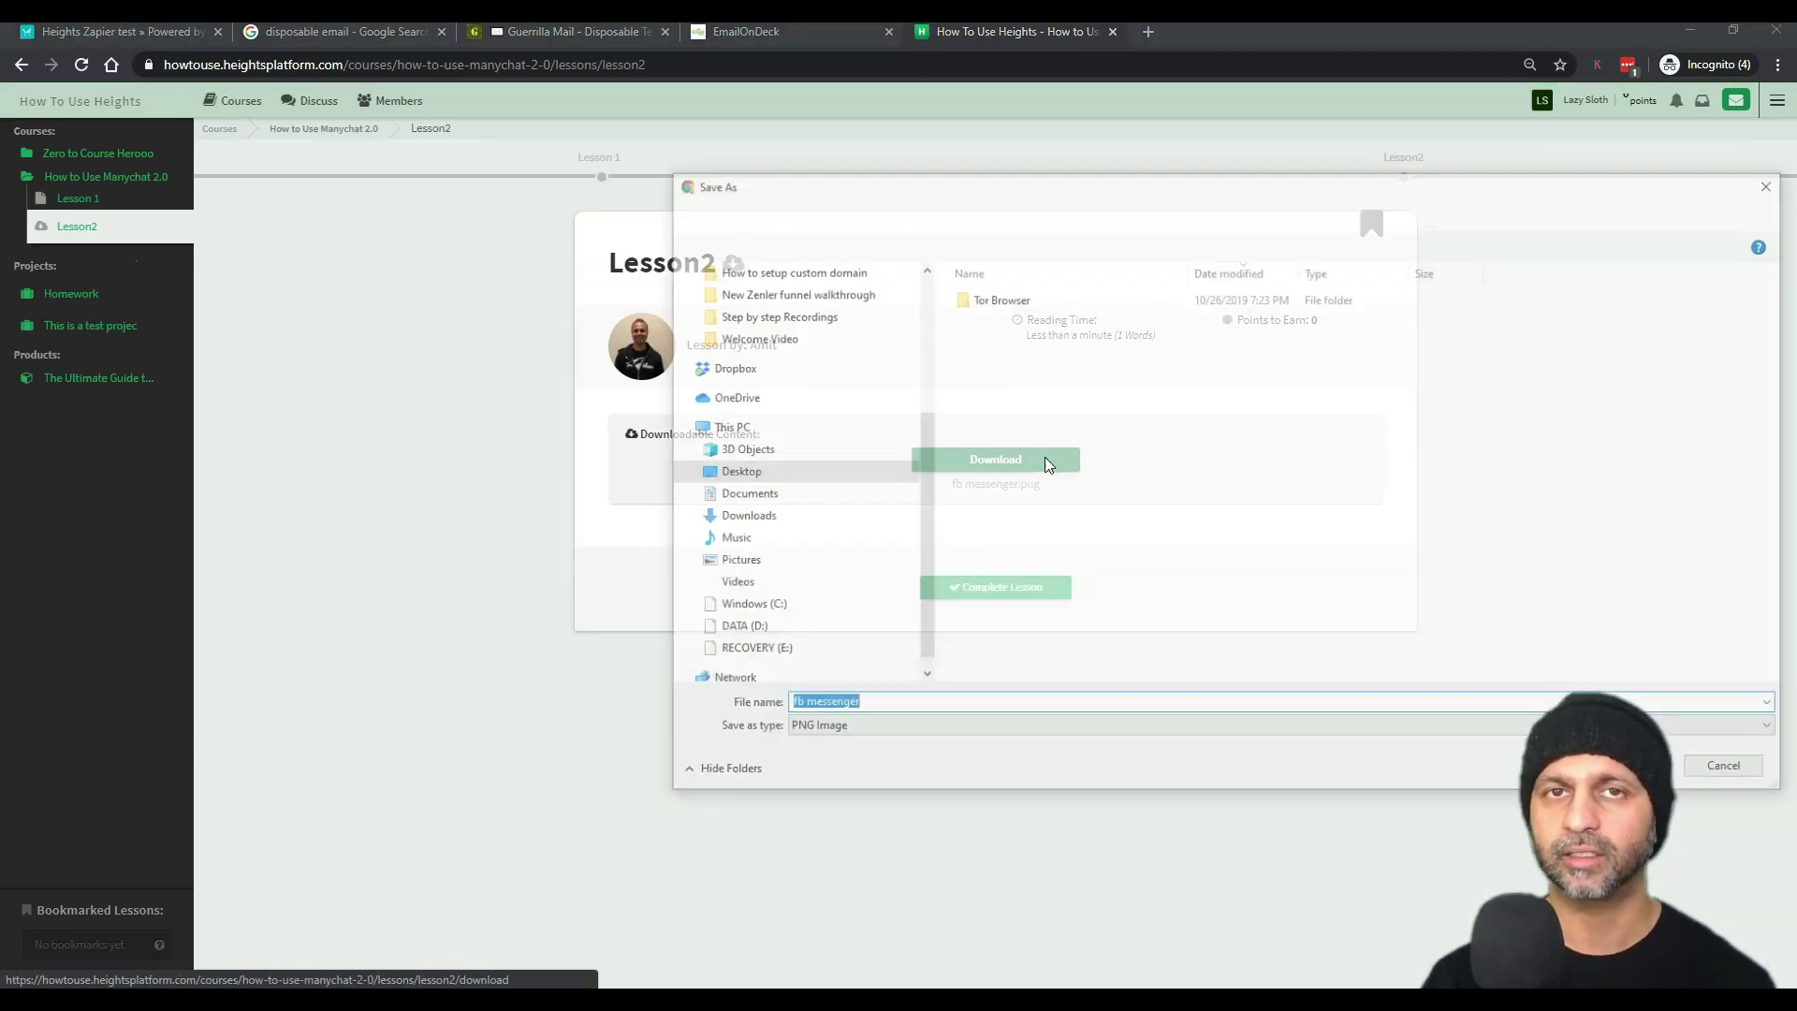
left_click(1732, 773)
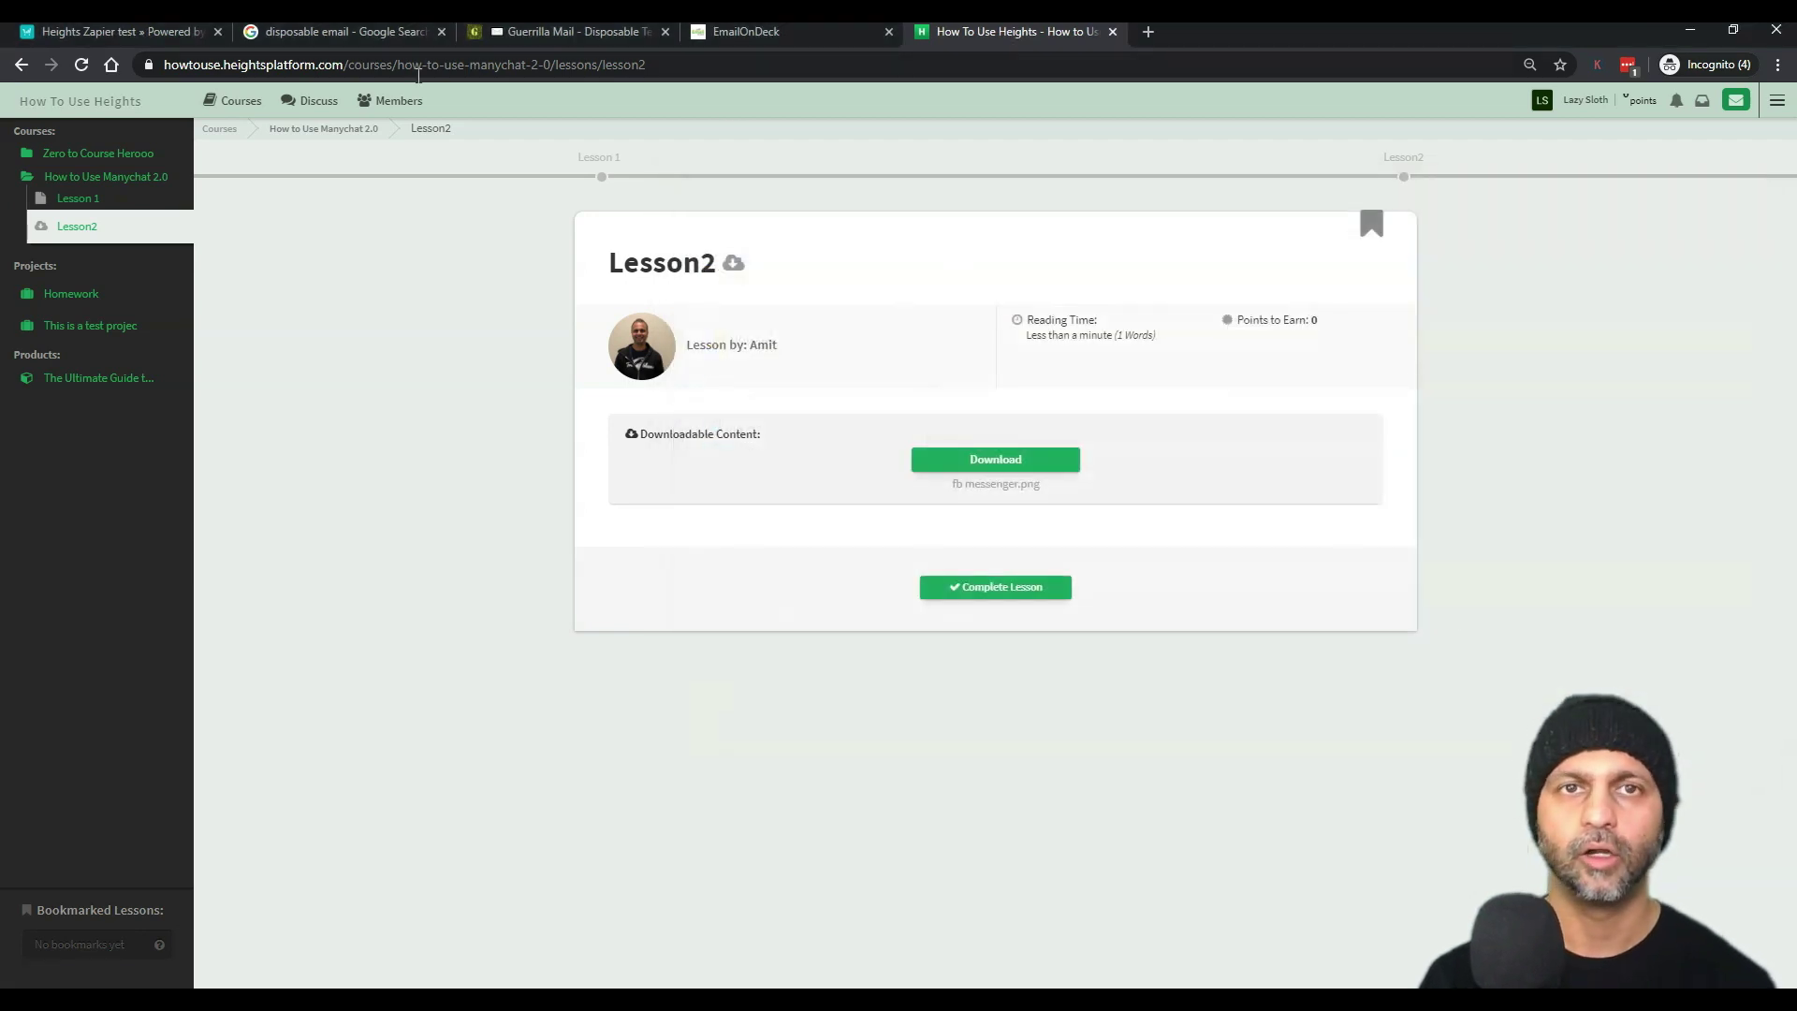